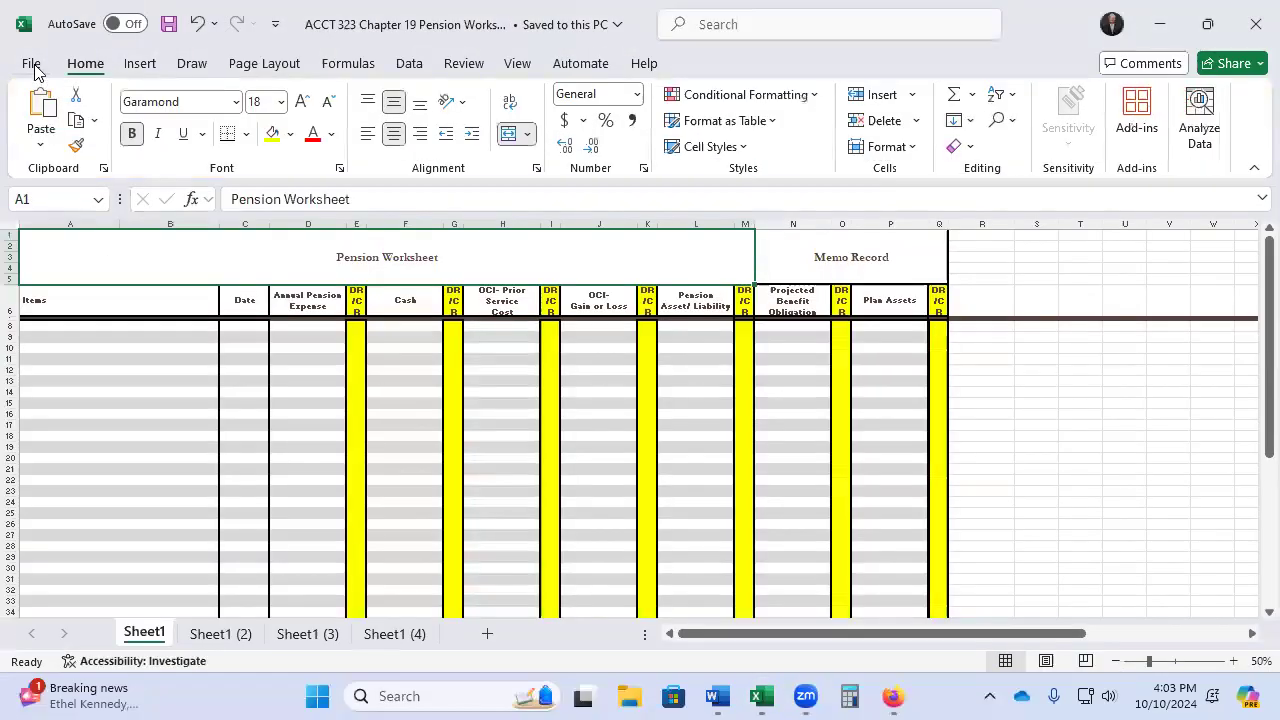
Start saving a copy of the workbook and name it "ACCT 323 Chapter 19 Pension Worksheet IN CLASS 2024 10 10"
left_click(31, 63)
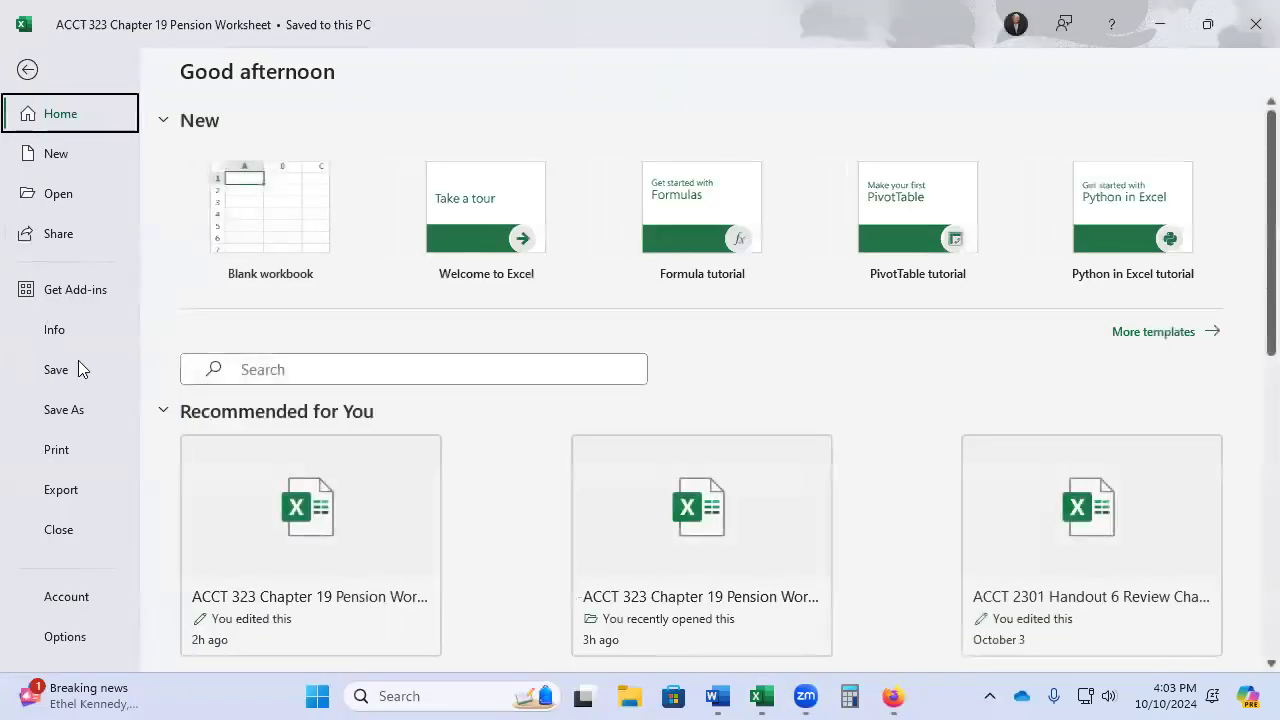
left_click(82, 412)
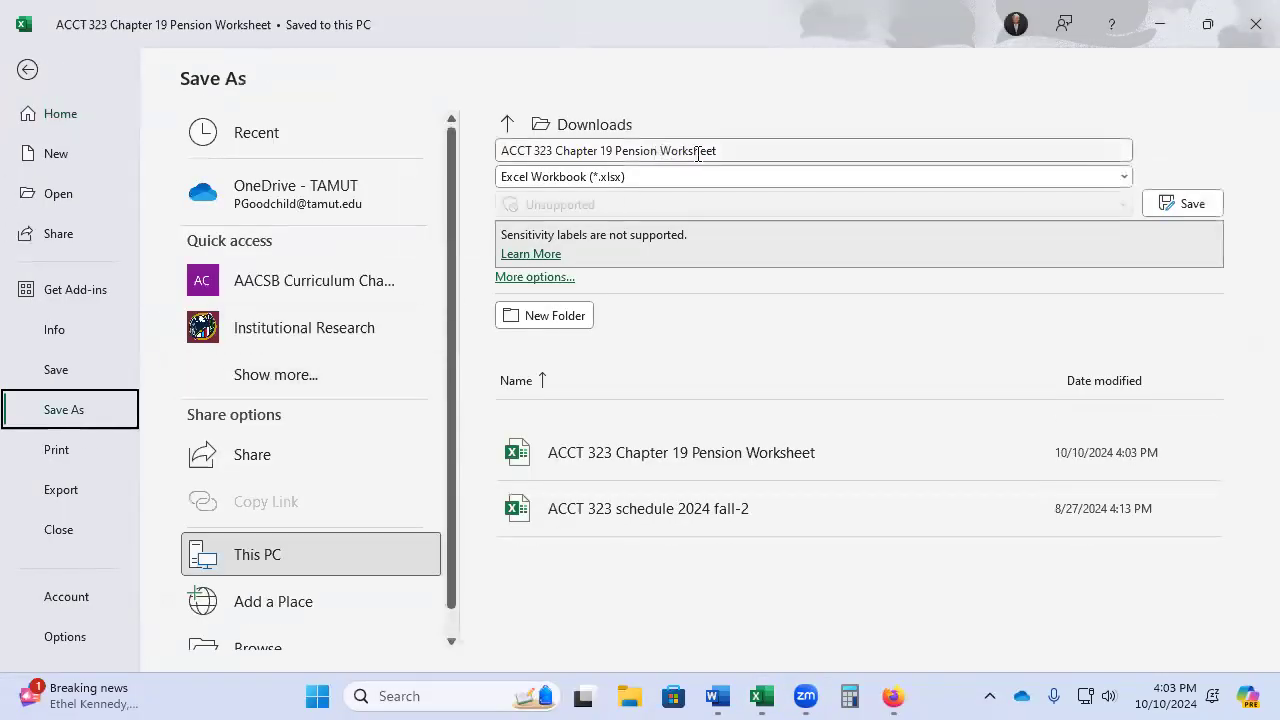
left_click(775, 153)
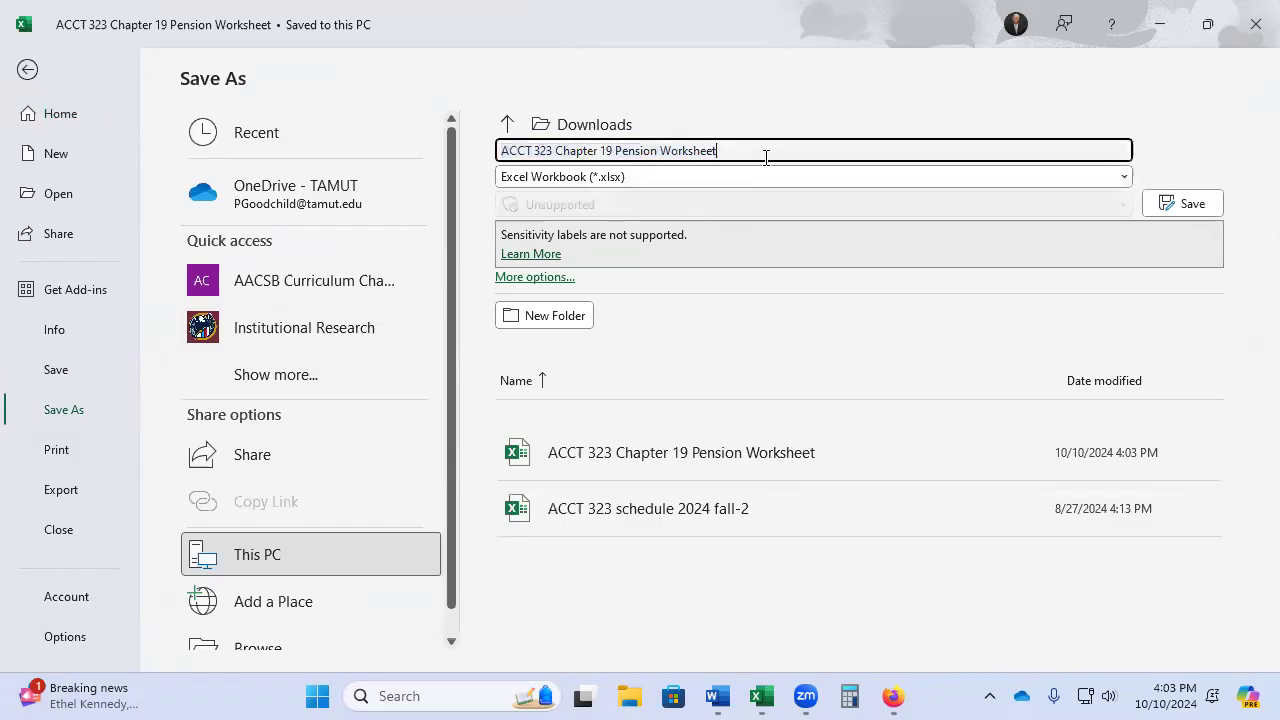
type("clas")
key("BackSpace")
key("BackSpace")
key("BackSpace")
key("BackSpace")
key("Caps_Lock")
type("IN CLASS ")
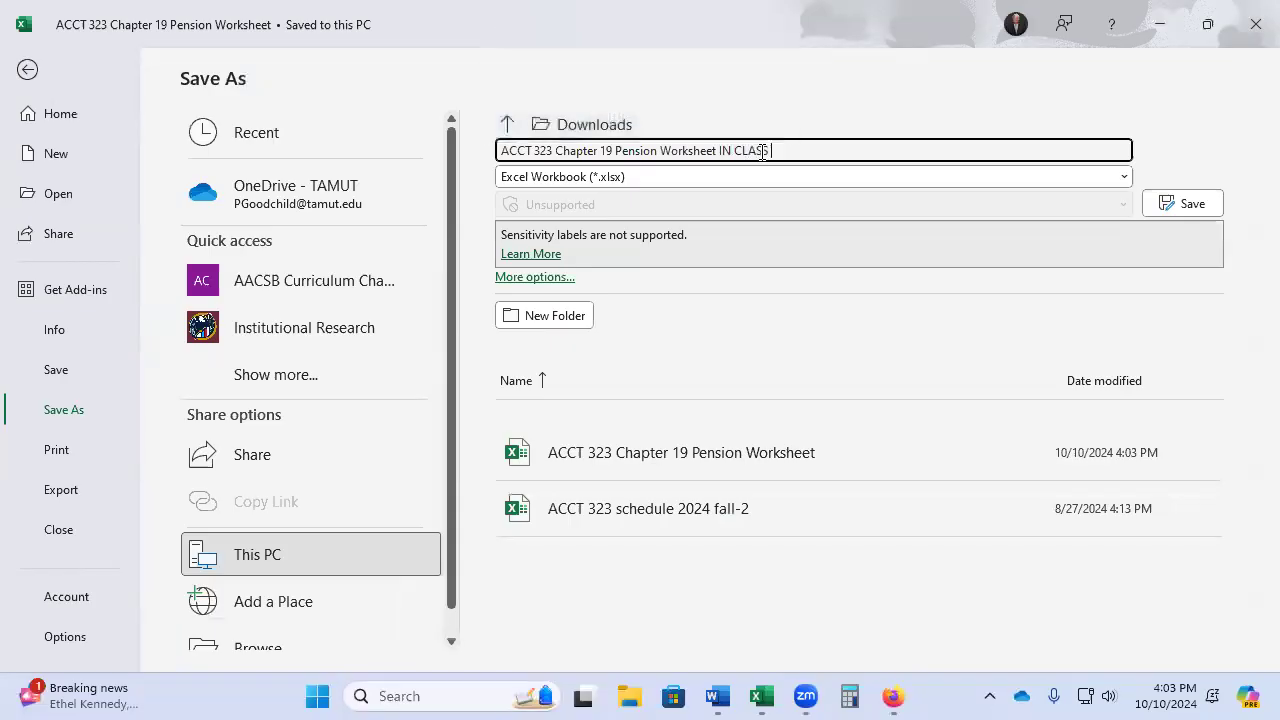
type("2024 10 10")
Choose a location within the ACCT 323 folder of OneDrive - TAMUT and save the renamed copy there as an Excel Workbook
left_click(509, 127)
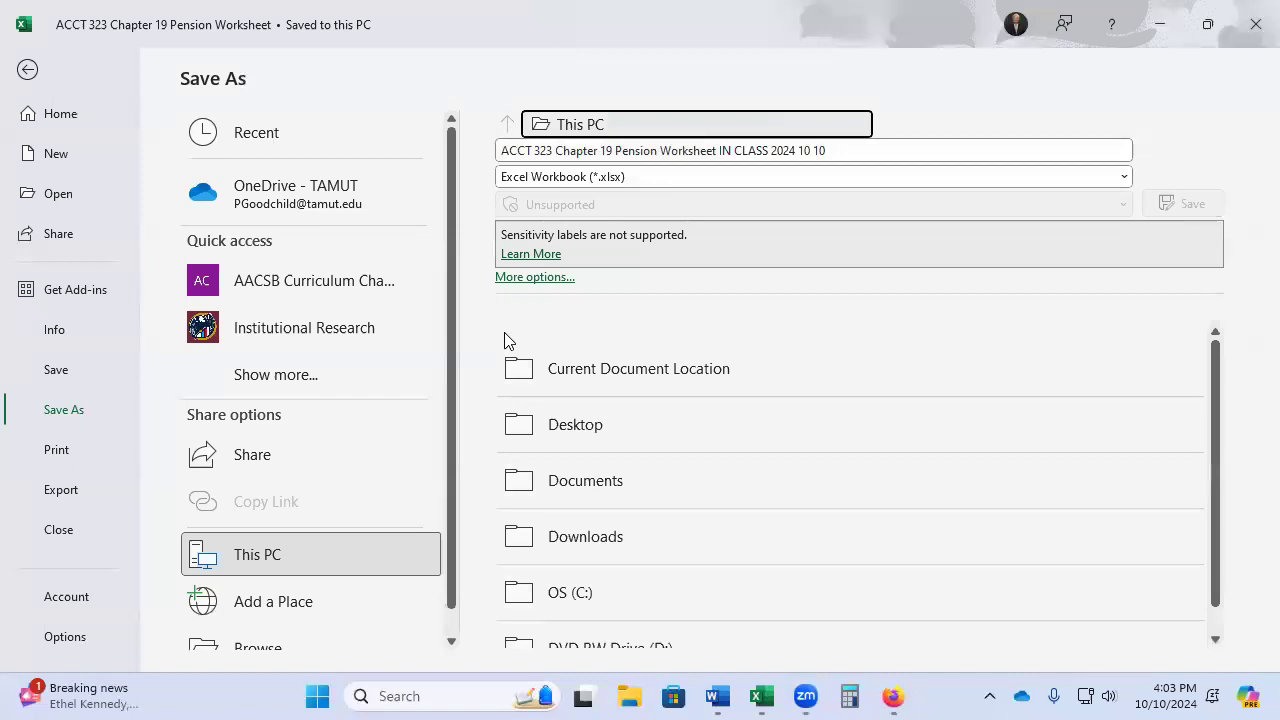
scroll(502, 350, "down", 1)
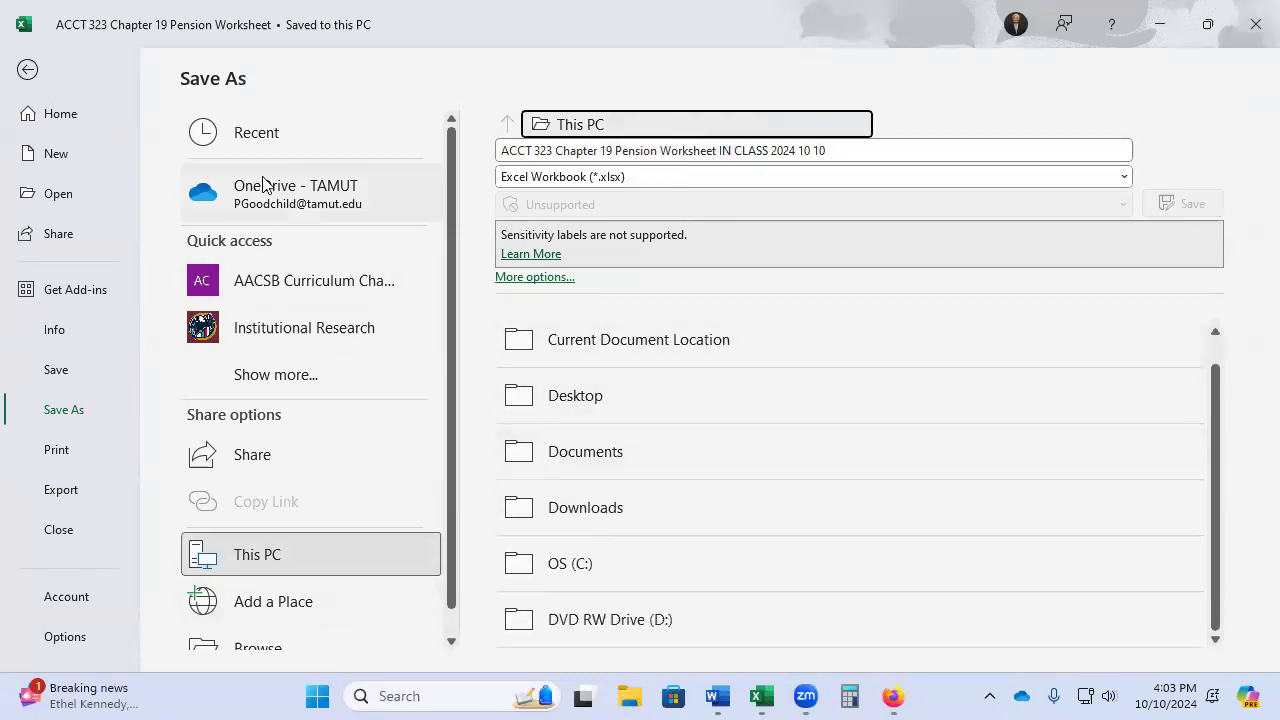
left_click(337, 189)
left_click(570, 460)
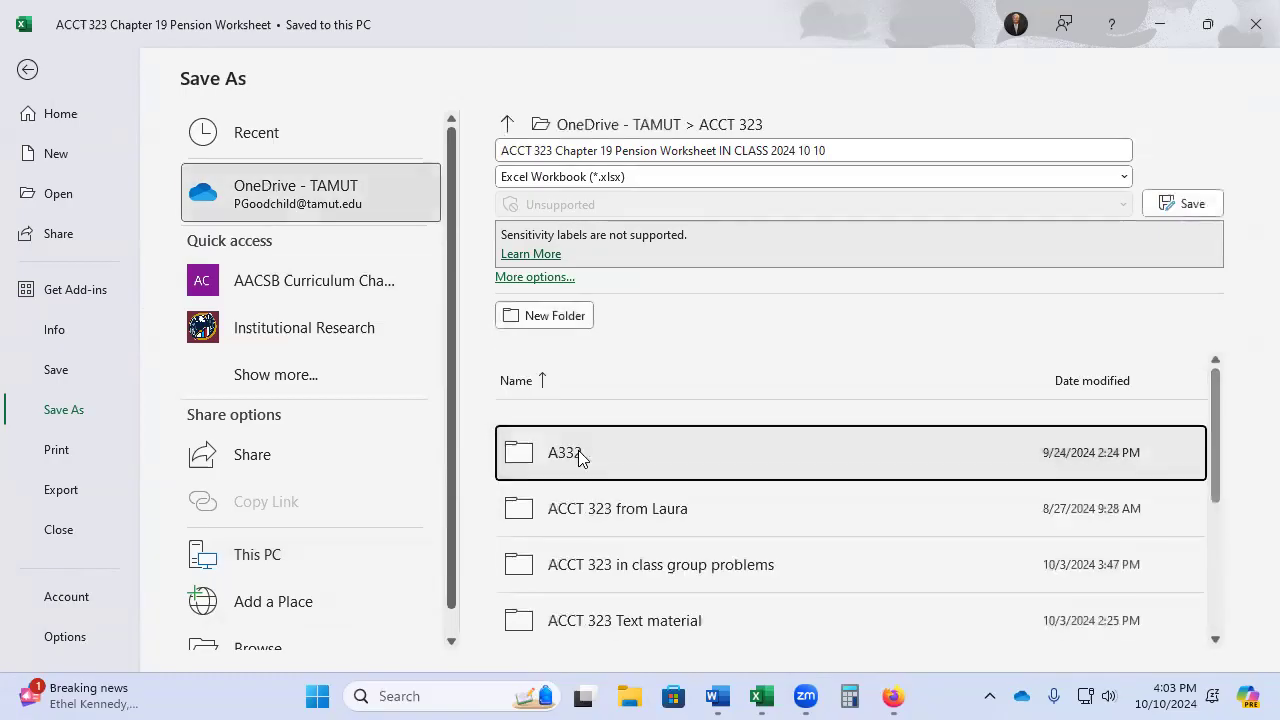
scroll(572, 466, "down", 3)
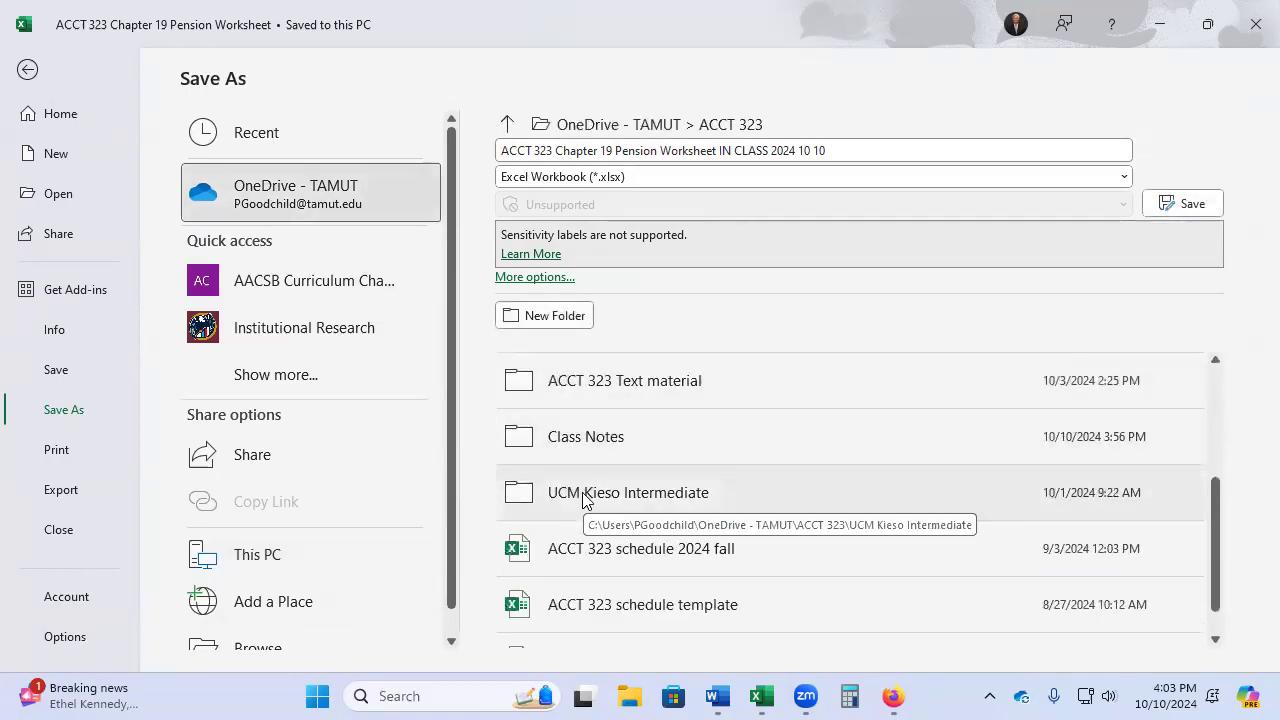
scroll(587, 503, "down", 1)
scroll(585, 500, "up", 3)
left_click(580, 540)
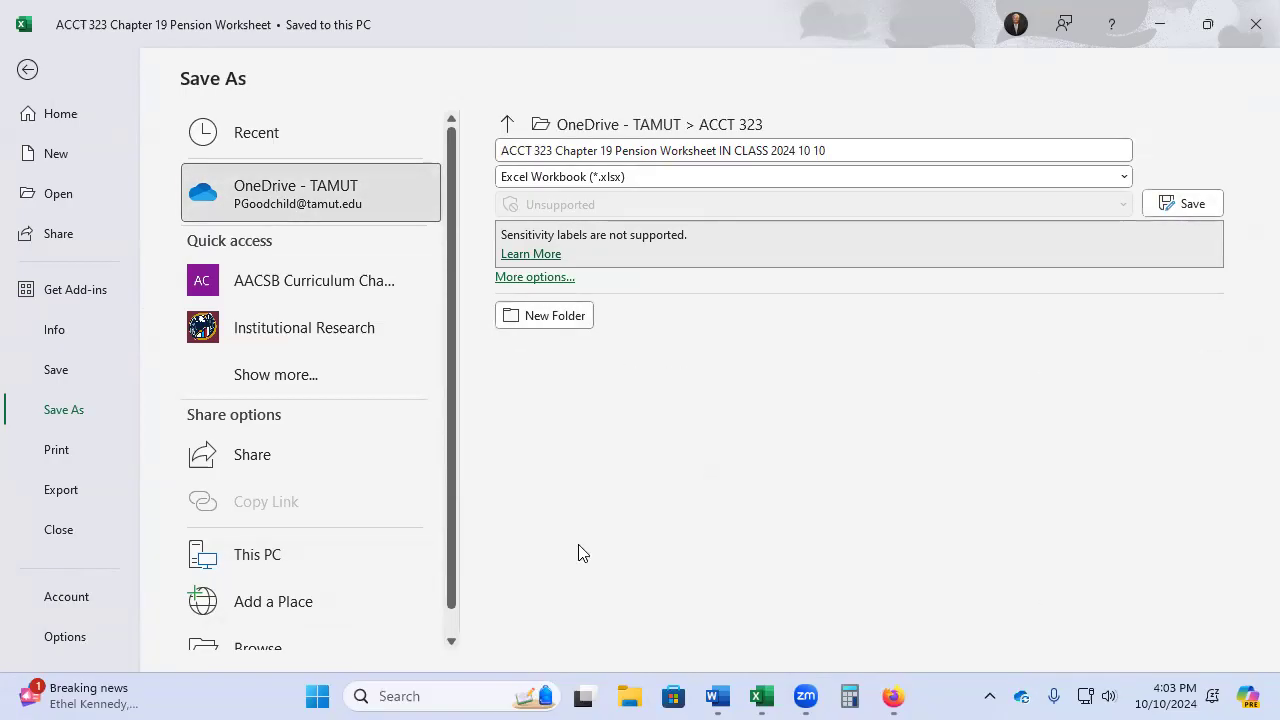
left_click(1172, 206)
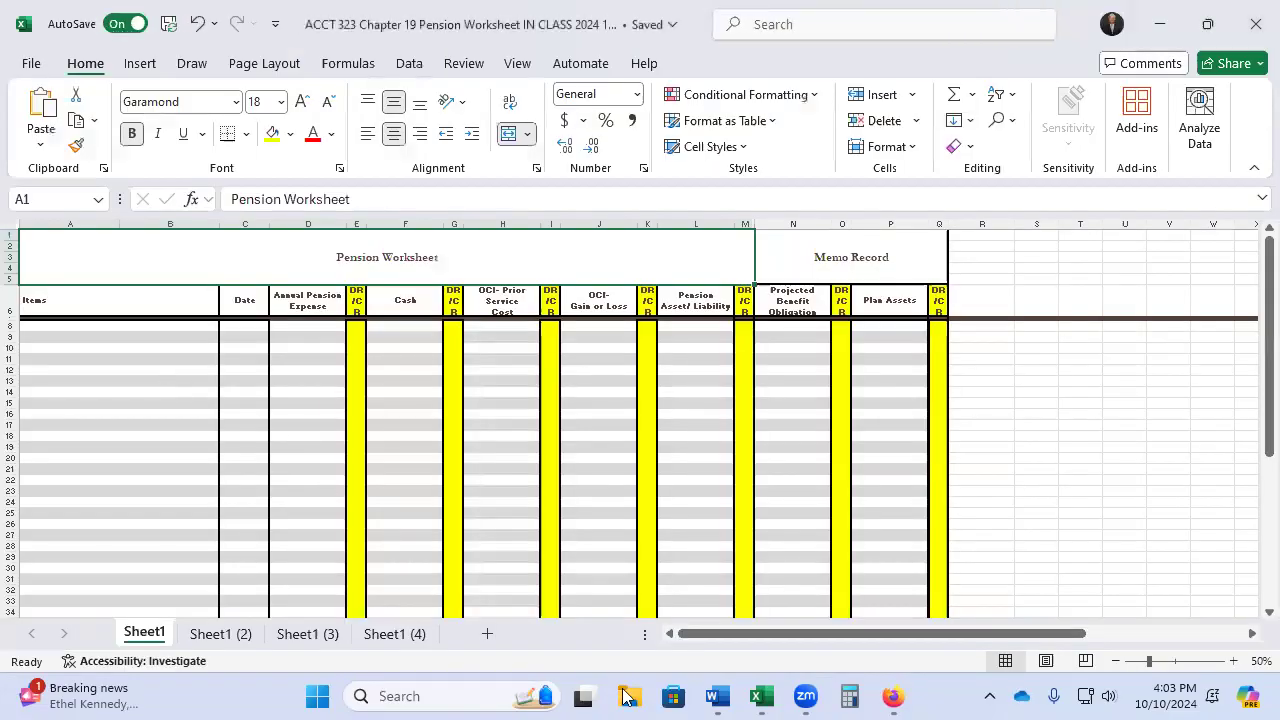
Enlarge the worksheet view to 80% and select cell A8, the first blank row under Items
left_click(1235, 661)
left_click(1235, 661)
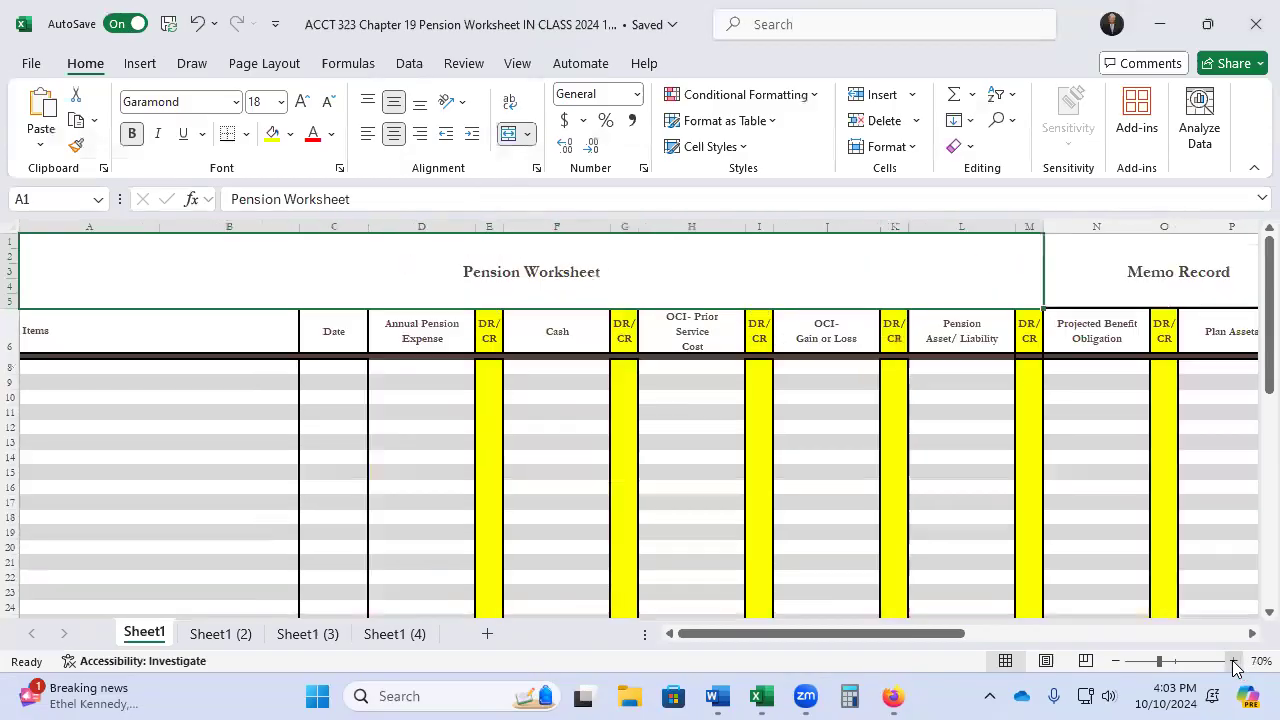
left_click(1235, 661)
left_click(180, 393)
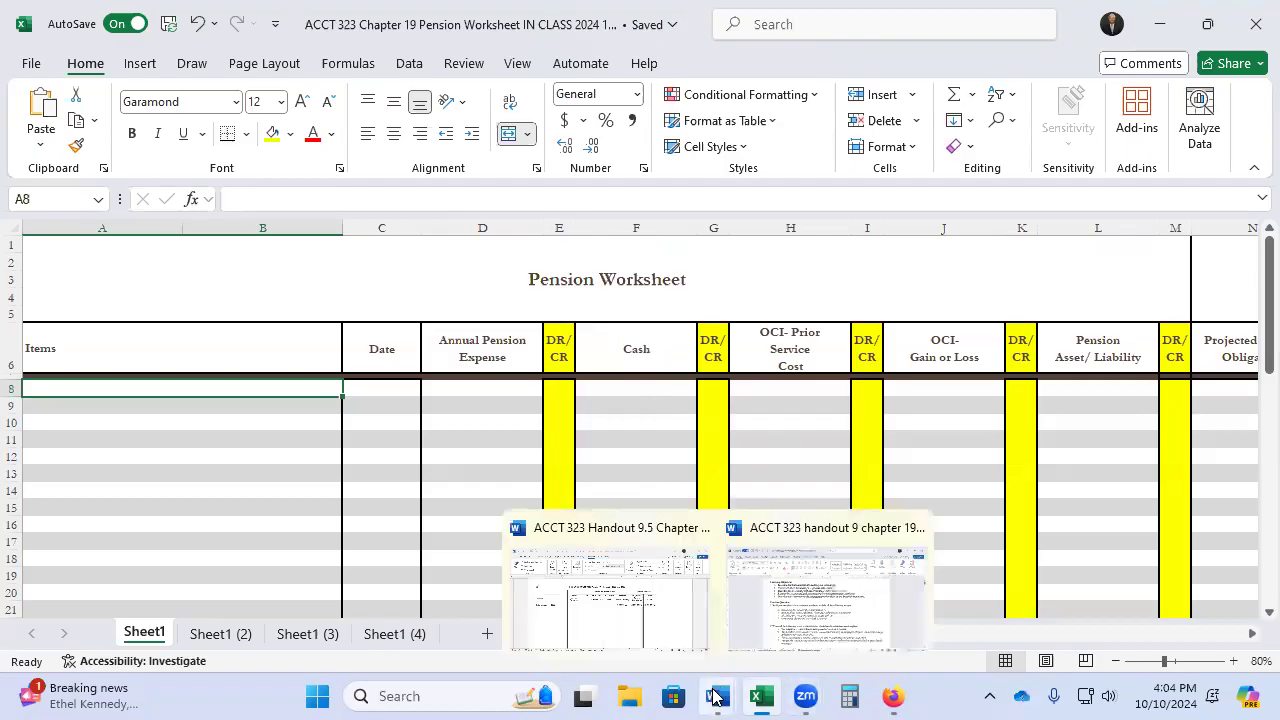
Switch to the Intermediate Accounting III course site in Firefox and examine its Modules list for the Chapter 19 files and the Videos section
left_click(893, 697)
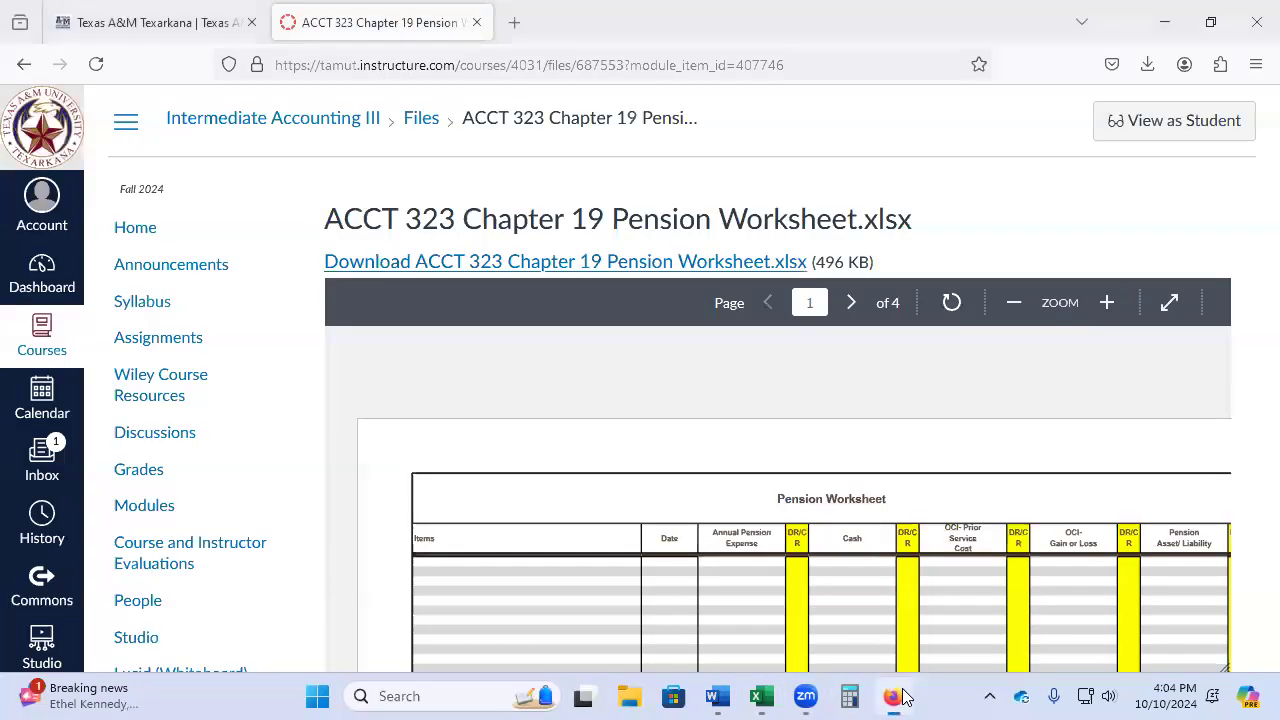
scroll(166, 486, "down", 2)
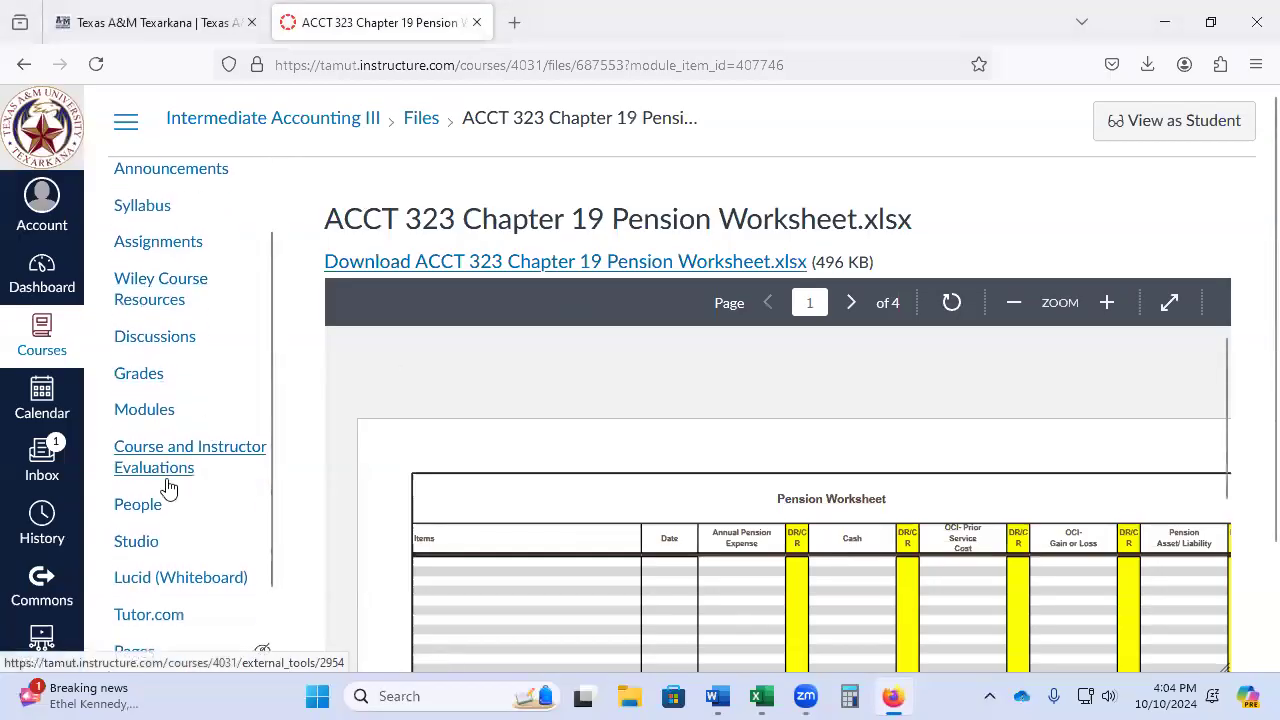
left_click(135, 411)
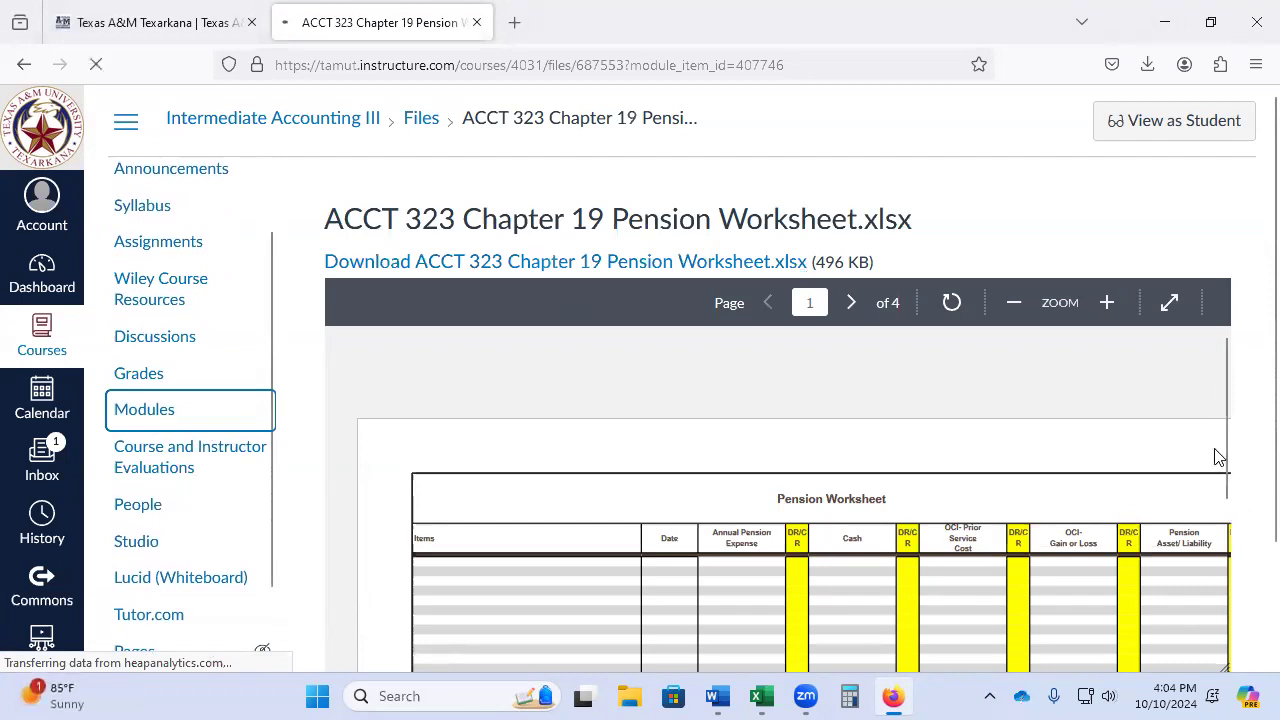
scroll(1205, 449, "down", 15)
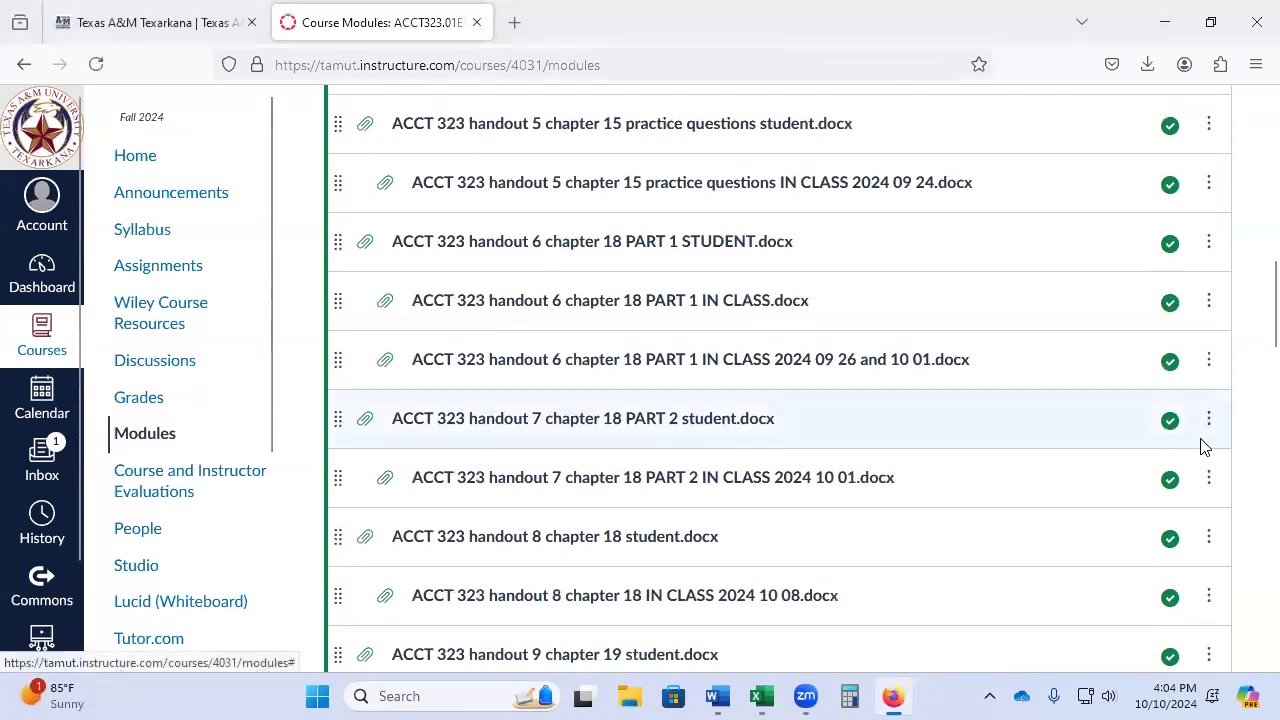
scroll(1200, 455, "down", 1)
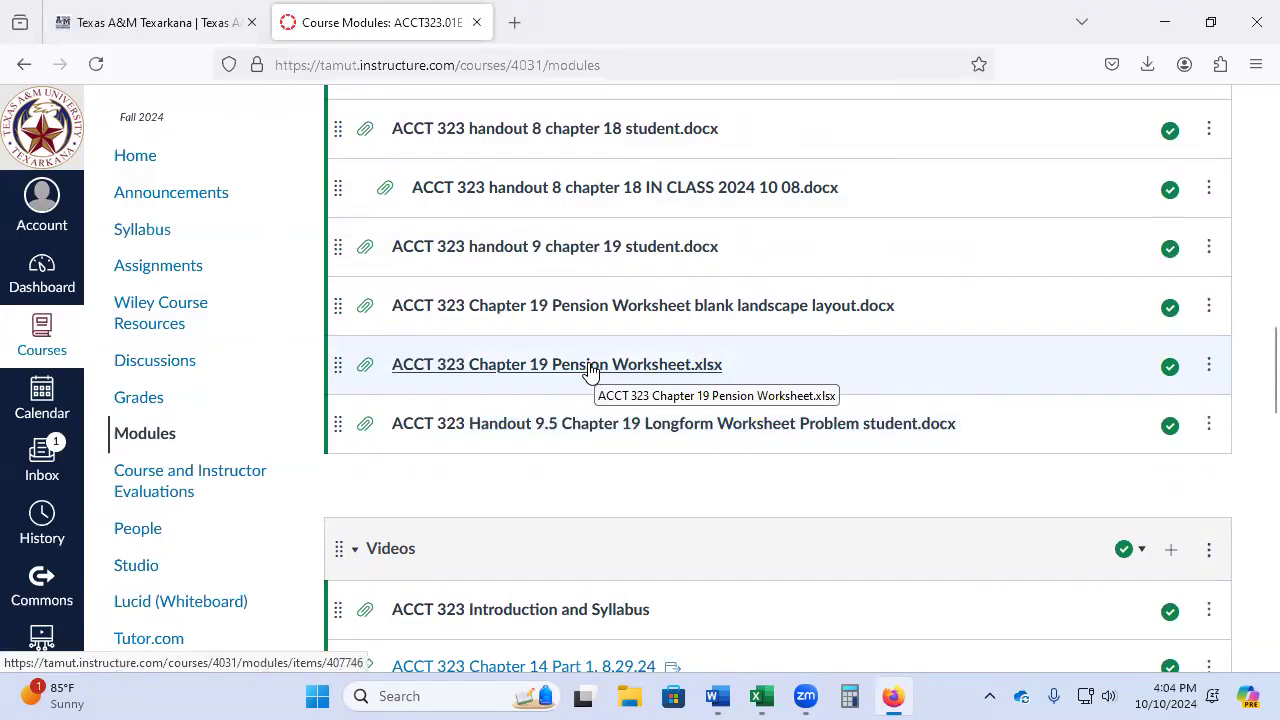
scroll(740, 600, "down", 1)
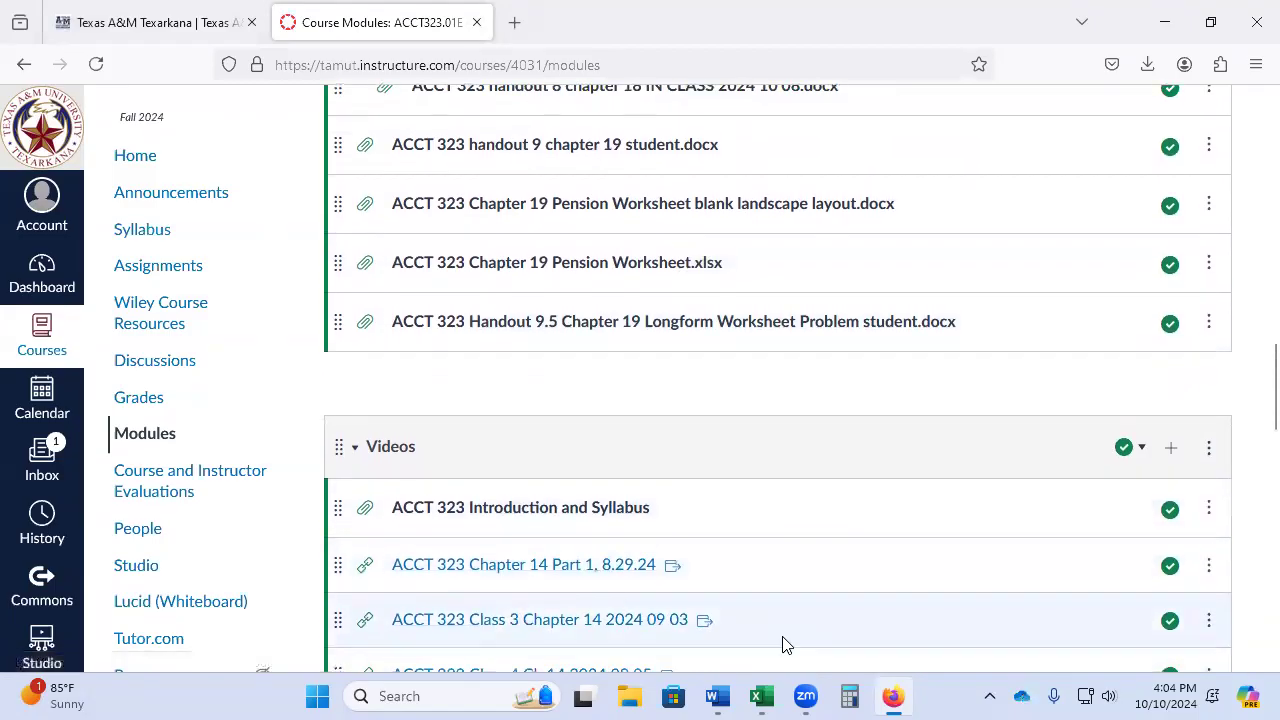
scroll(785, 645, "down", 2)
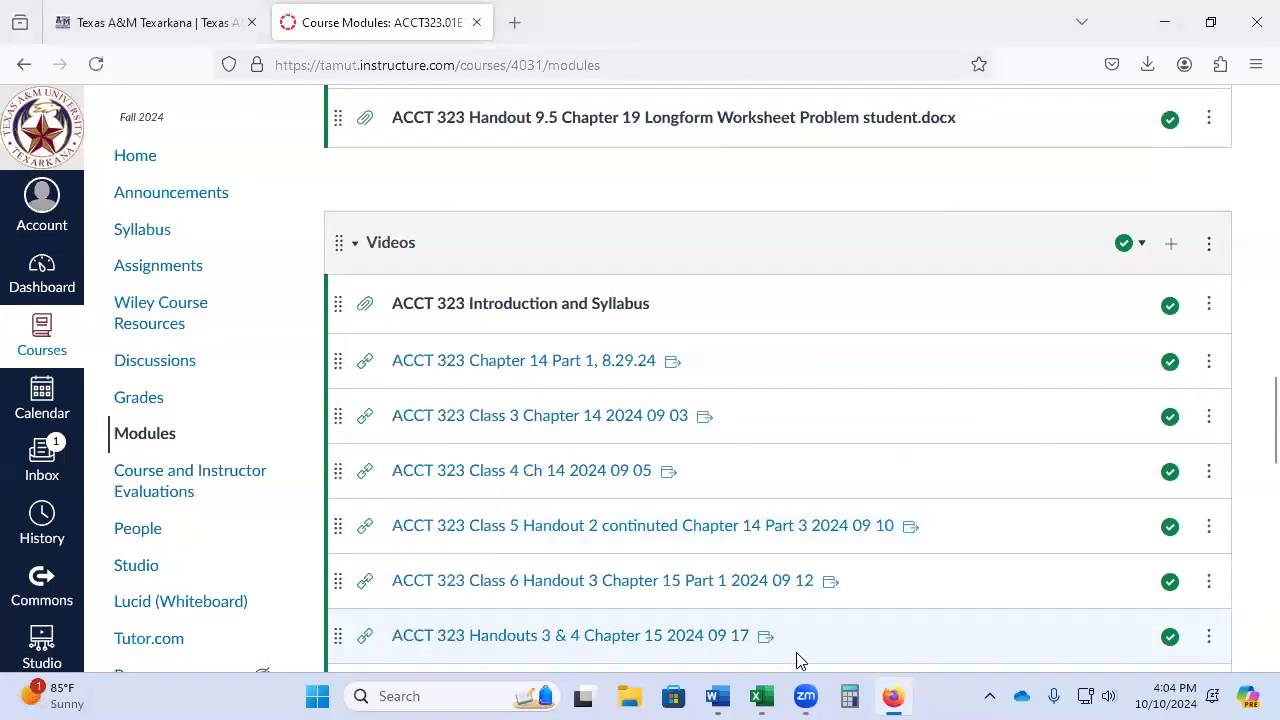
Switch back to Excel and enter "BALANCE AT JANUARY 1 2025" in cell A8 under Items
left_click(762, 696)
scroll(440, 372, "down", 1)
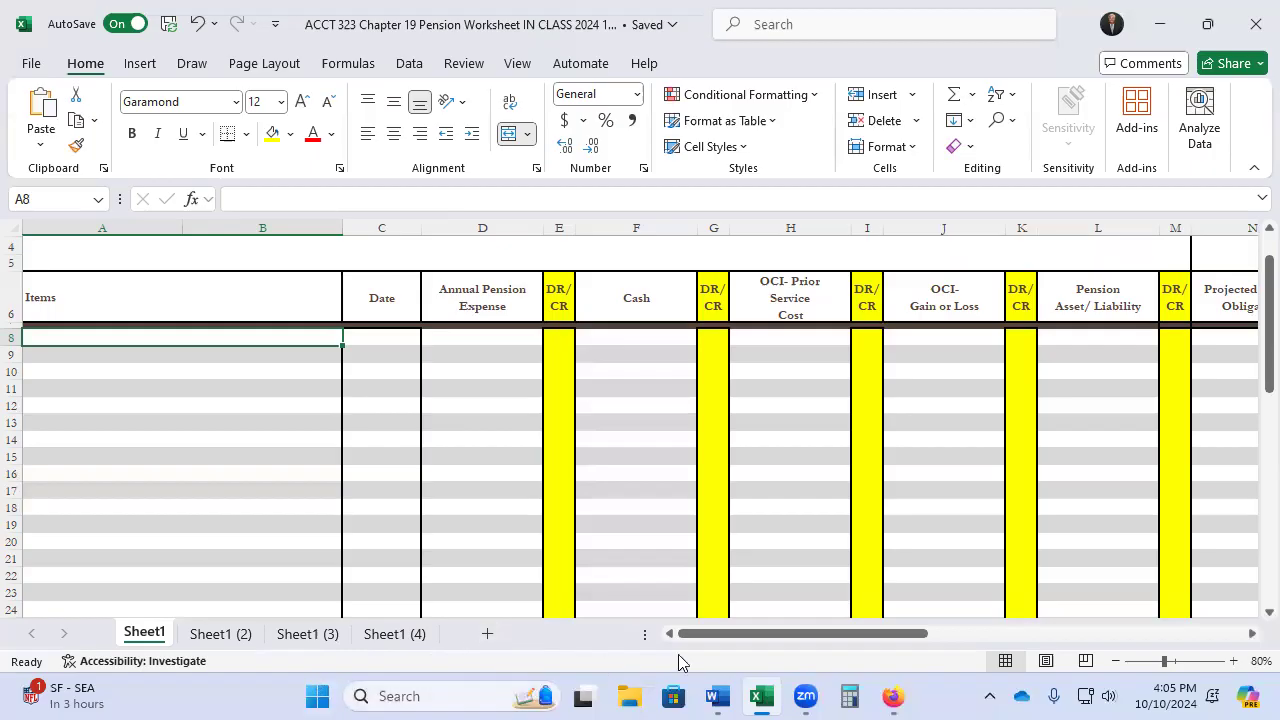
left_click_drag(680, 634, 670, 638)
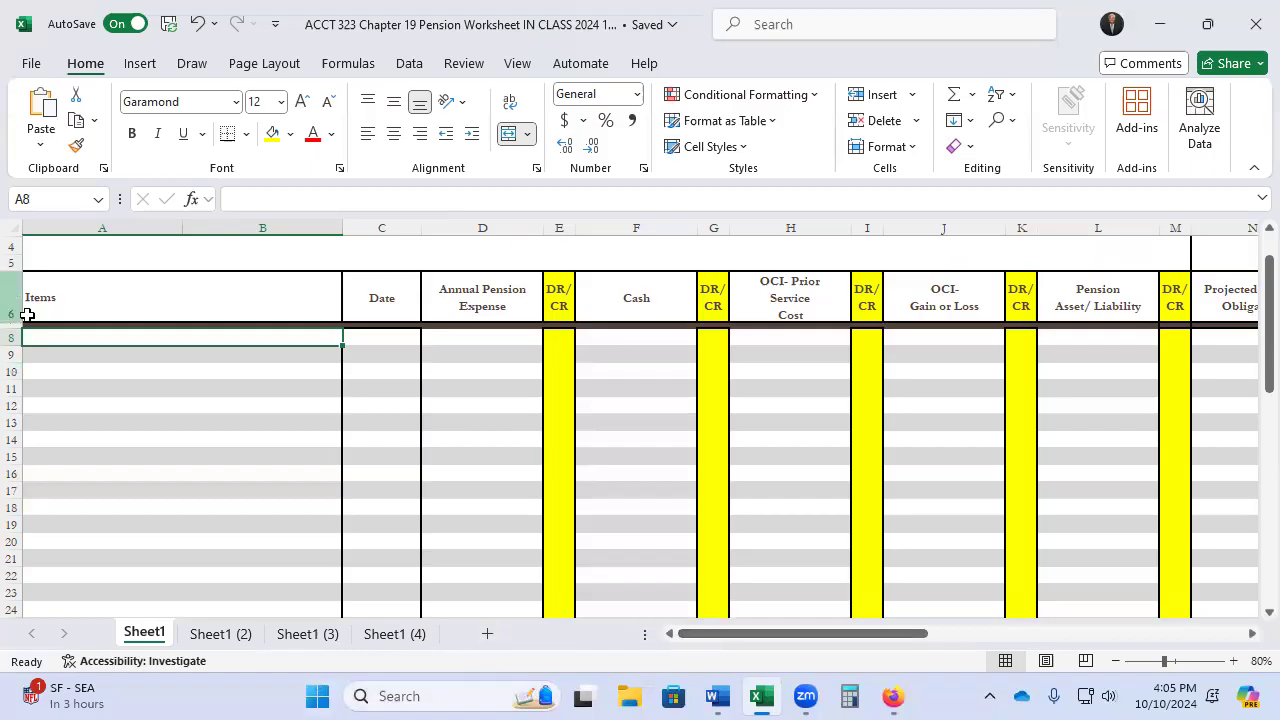
left_click_drag(47, 333, 57, 357)
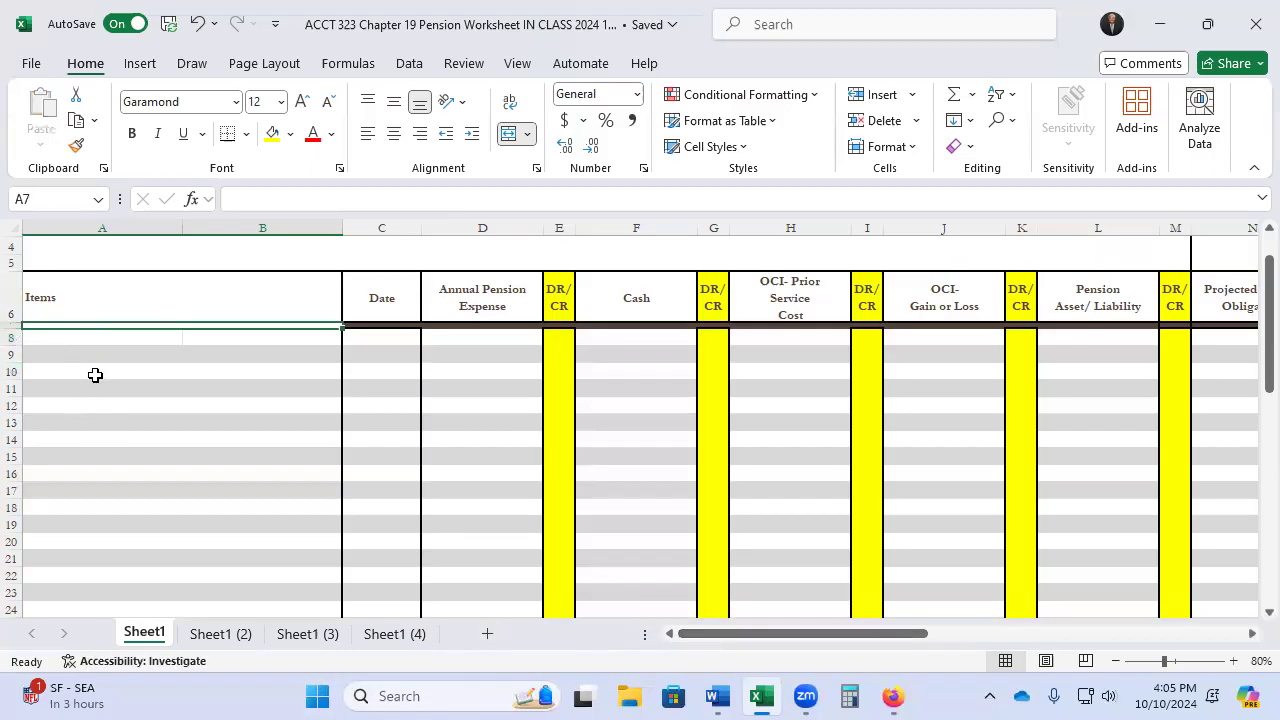
left_click(101, 337)
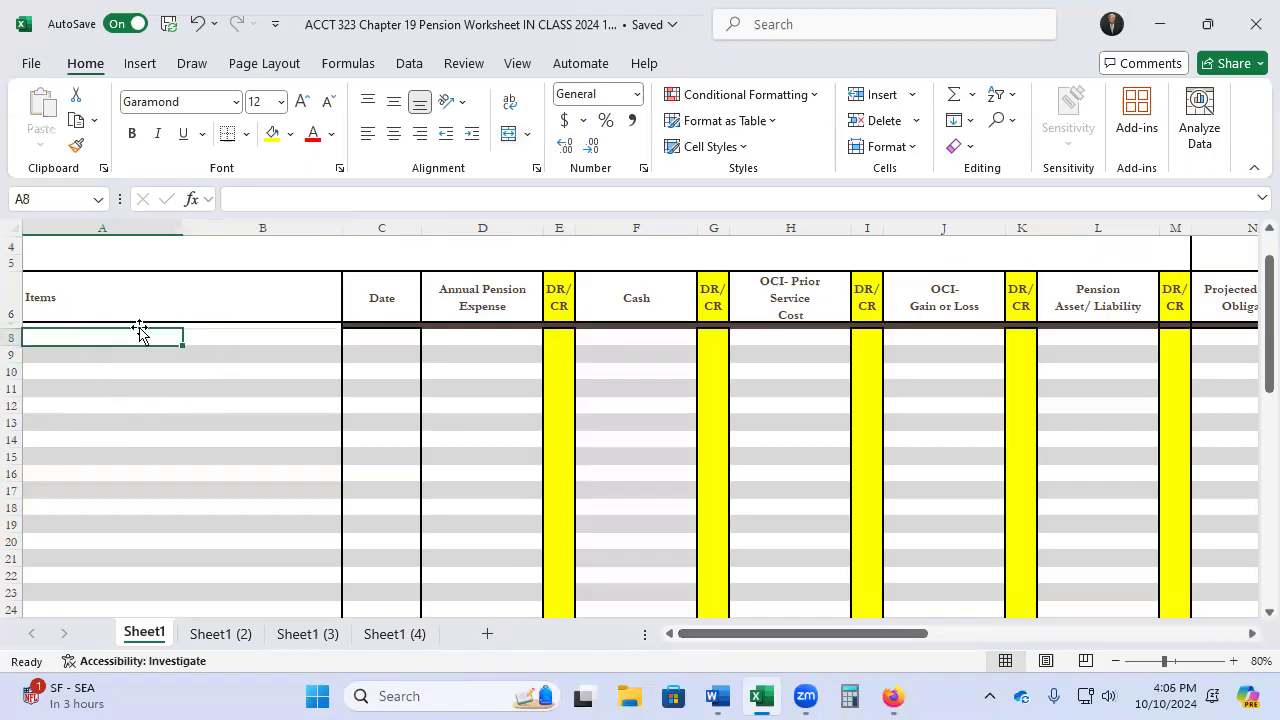
left_click_drag(140, 337, 197, 340)
right_click(197, 340)
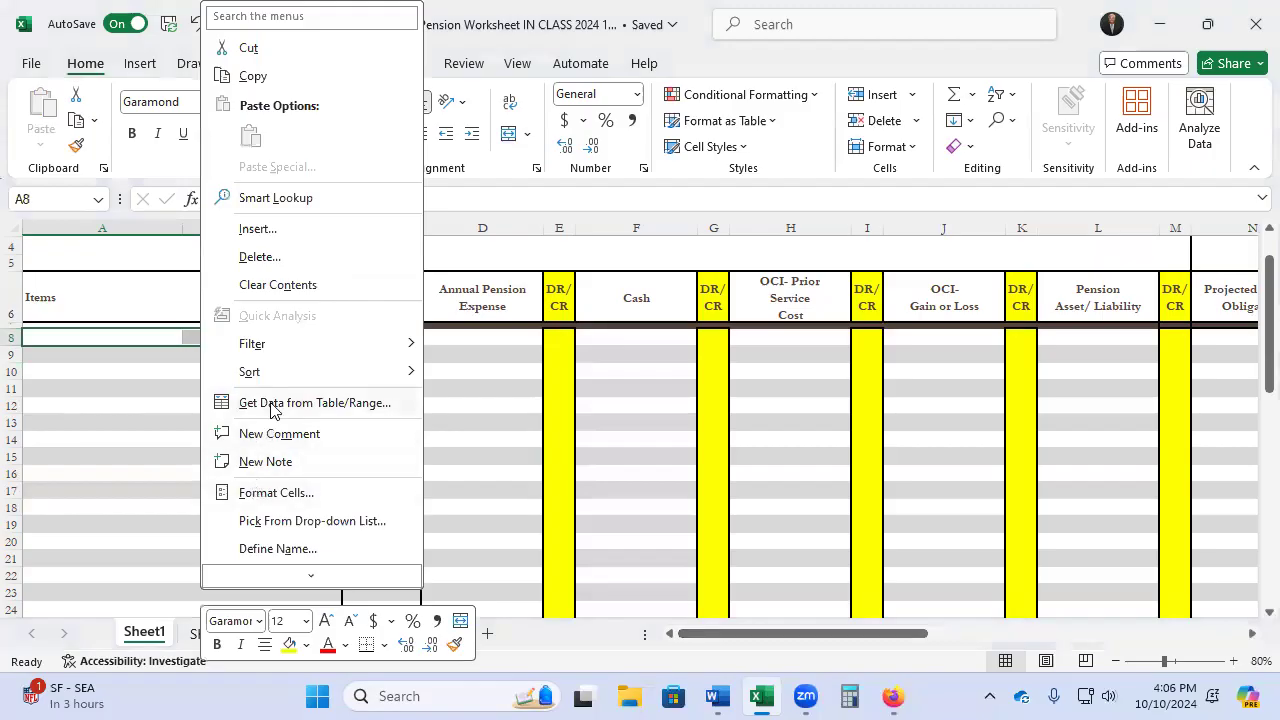
left_click(68, 335)
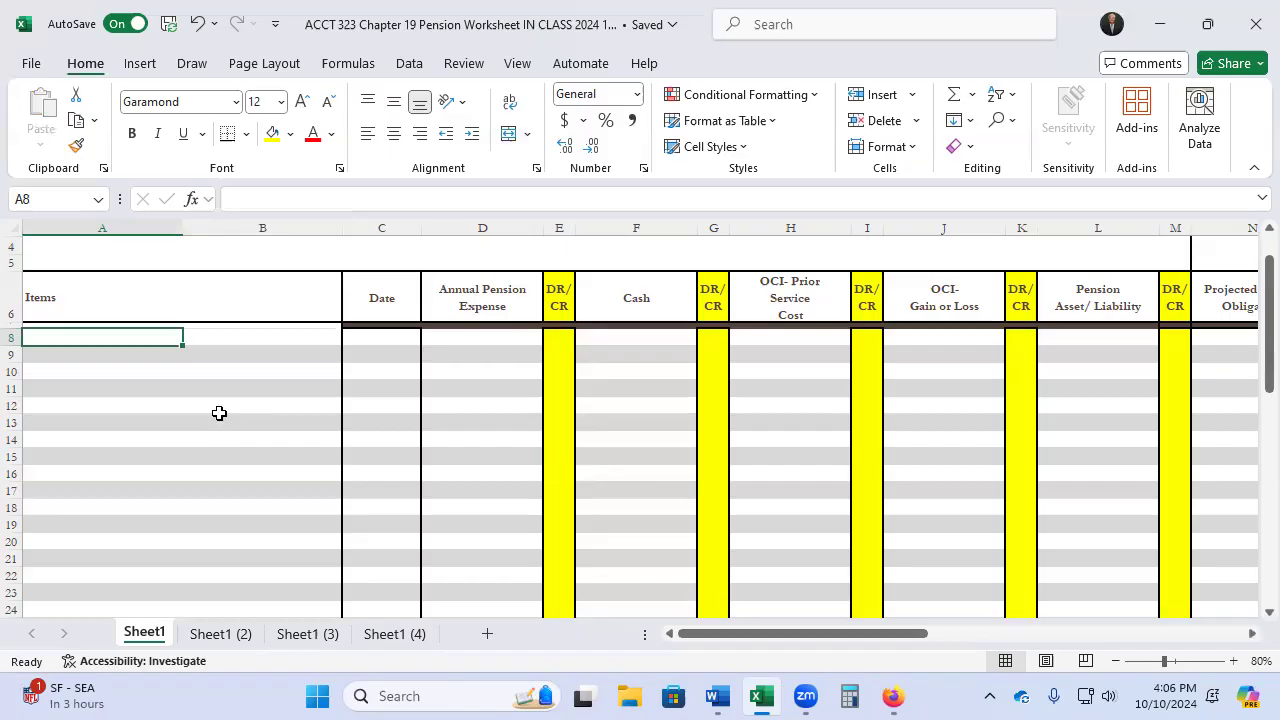
type("BALAN")
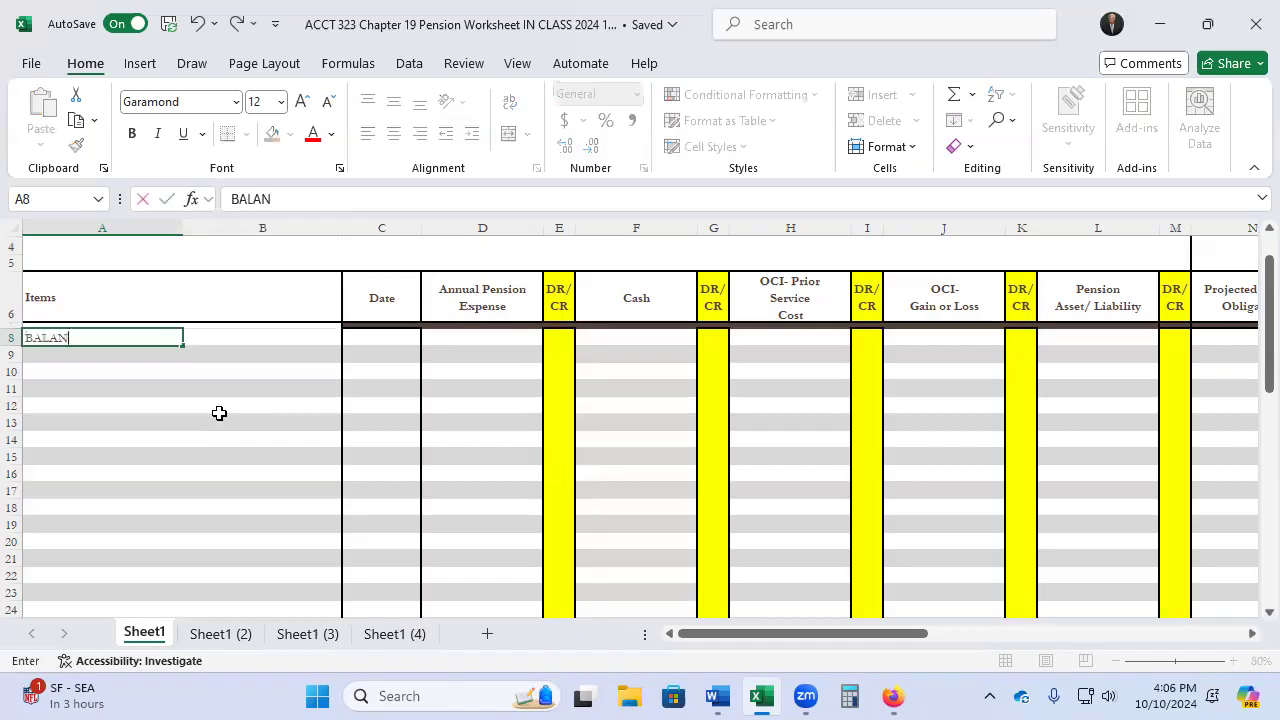
type("CE AT JANUARY 1 2025")
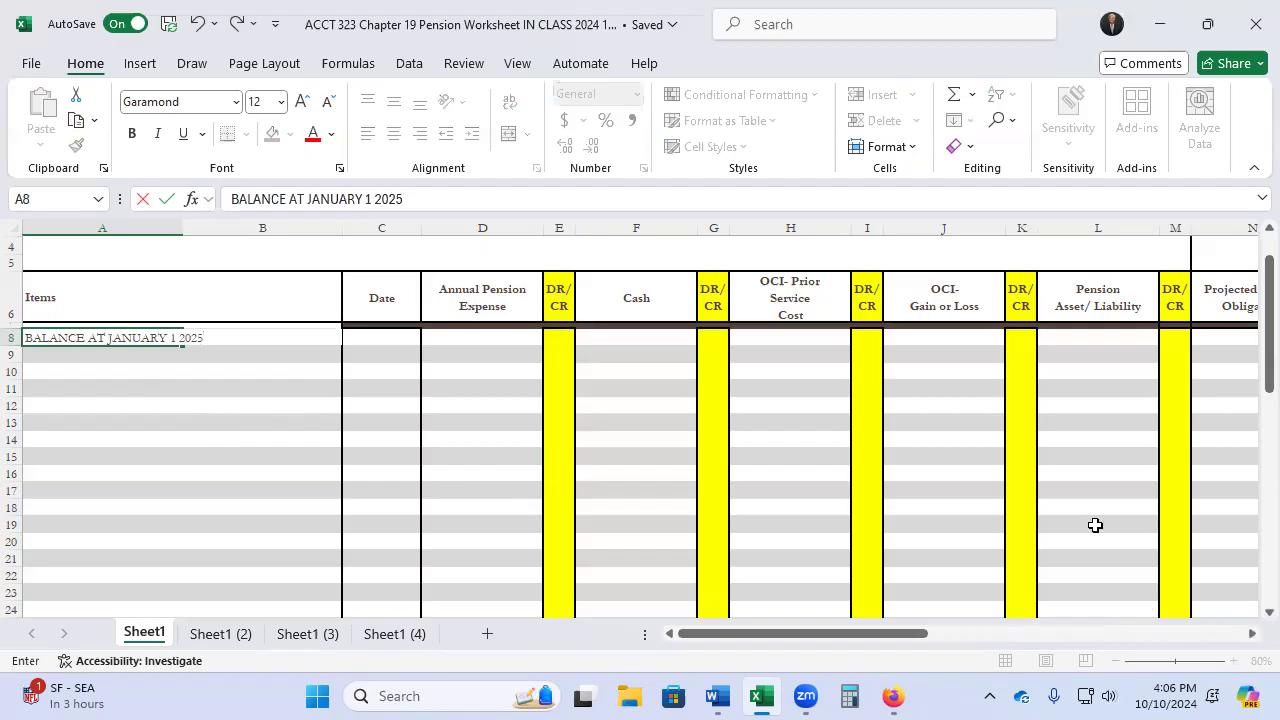
left_click_drag(1096, 525, 1096, 508)
Enlarge the sheet to 110% and examine row 8 across the columns from Date through Plan Assets
left_click(1231, 663)
left_click(1231, 662)
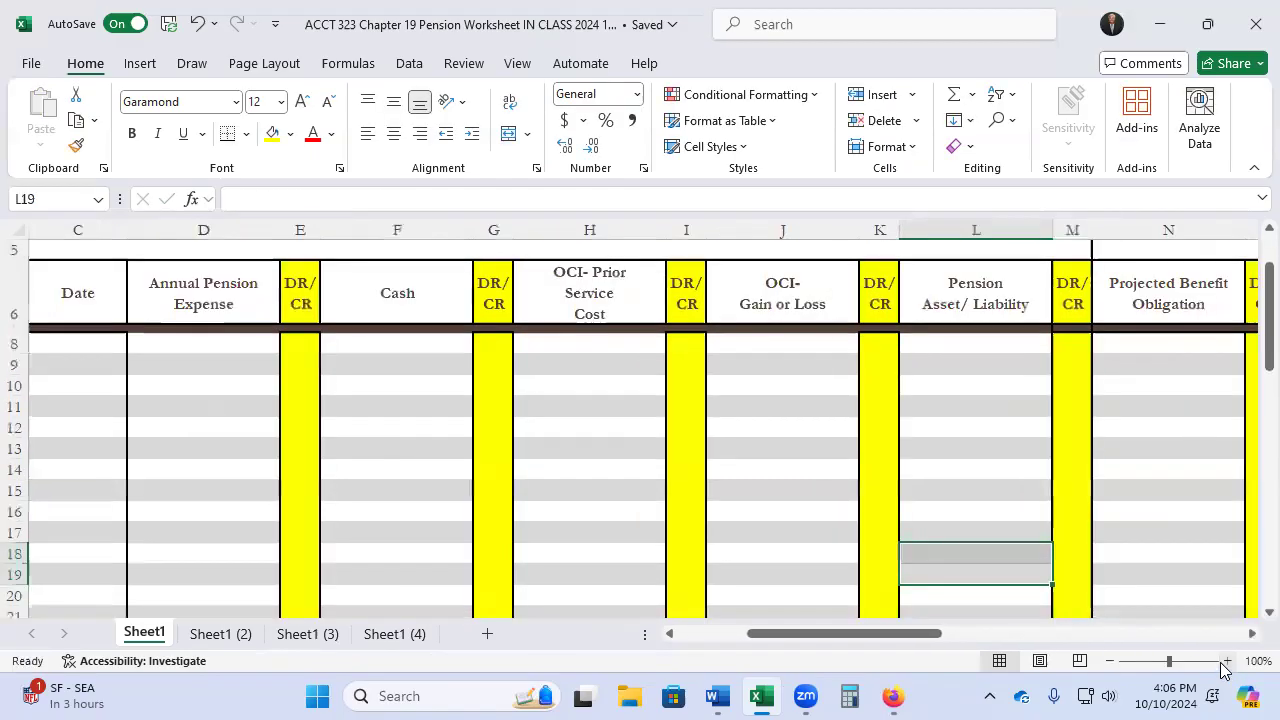
left_click(1231, 662)
left_click_drag(909, 634, 540, 641)
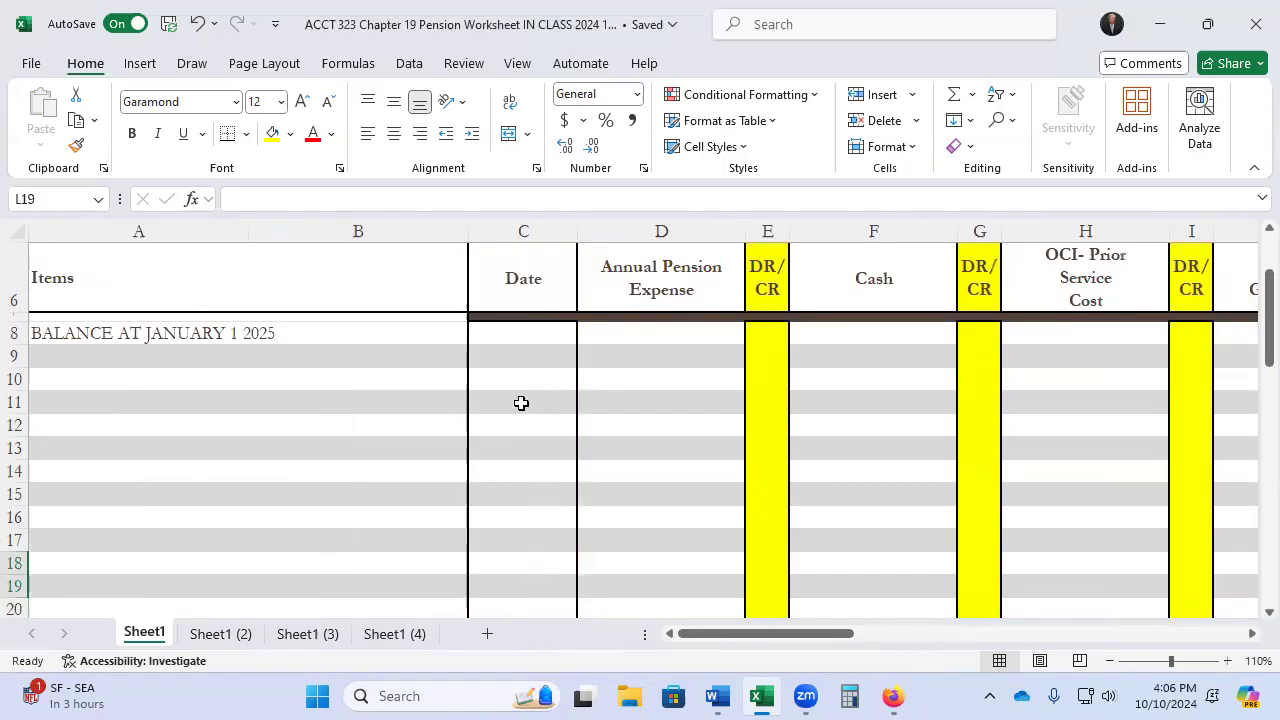
left_click(505, 332)
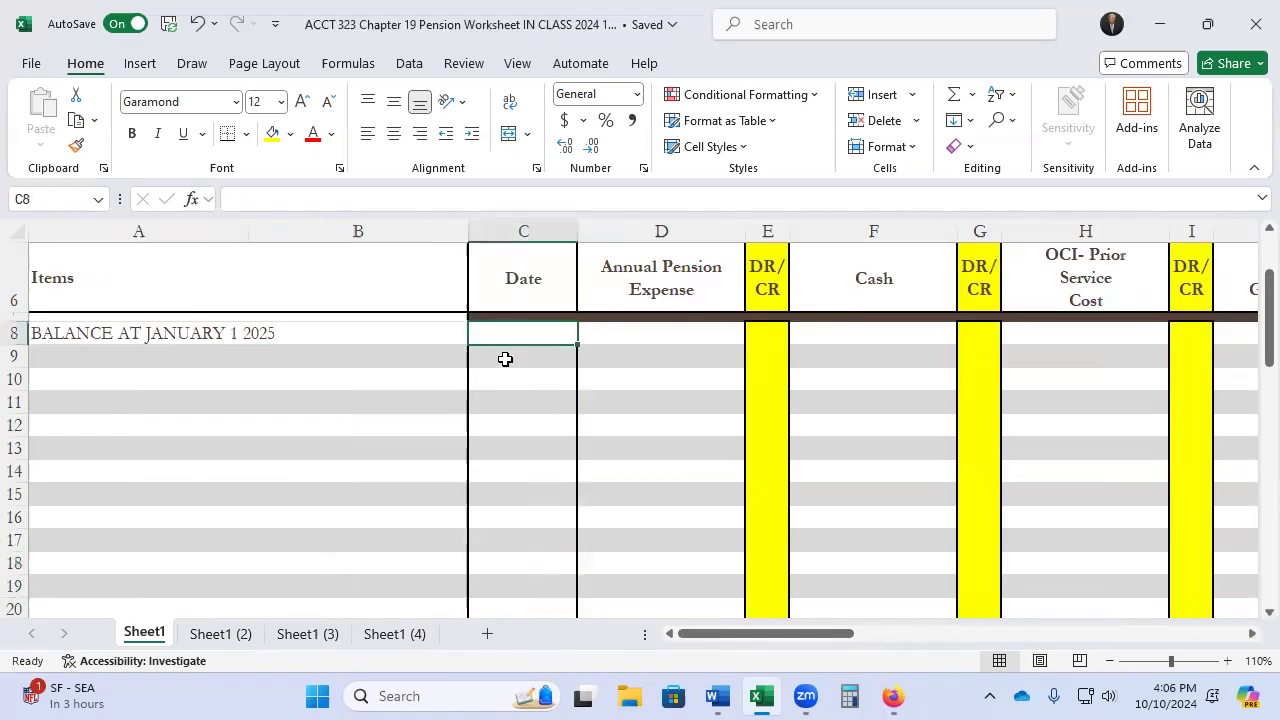
key("Right")
key("Right")
key("Right")
key("Right")
key("Right")
key("Right")
key("Right")
key("Right")
key("Right")
key("Right")
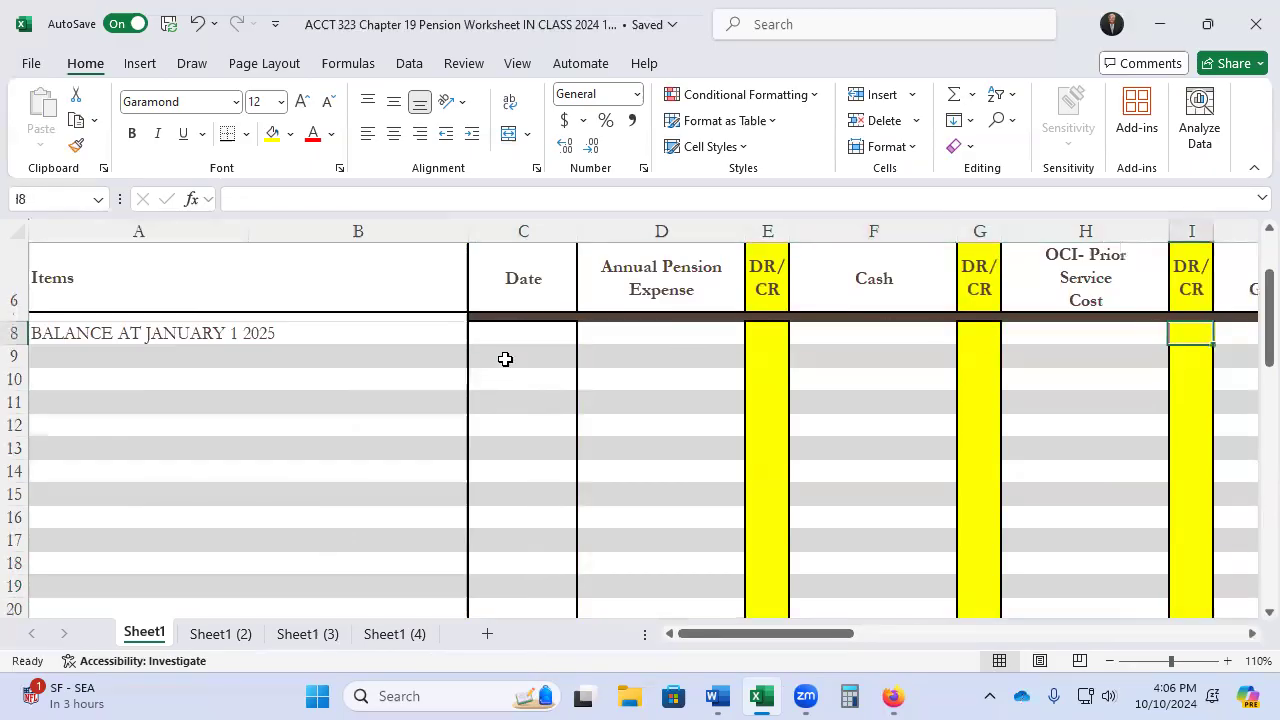
key("Right")
key("Right")
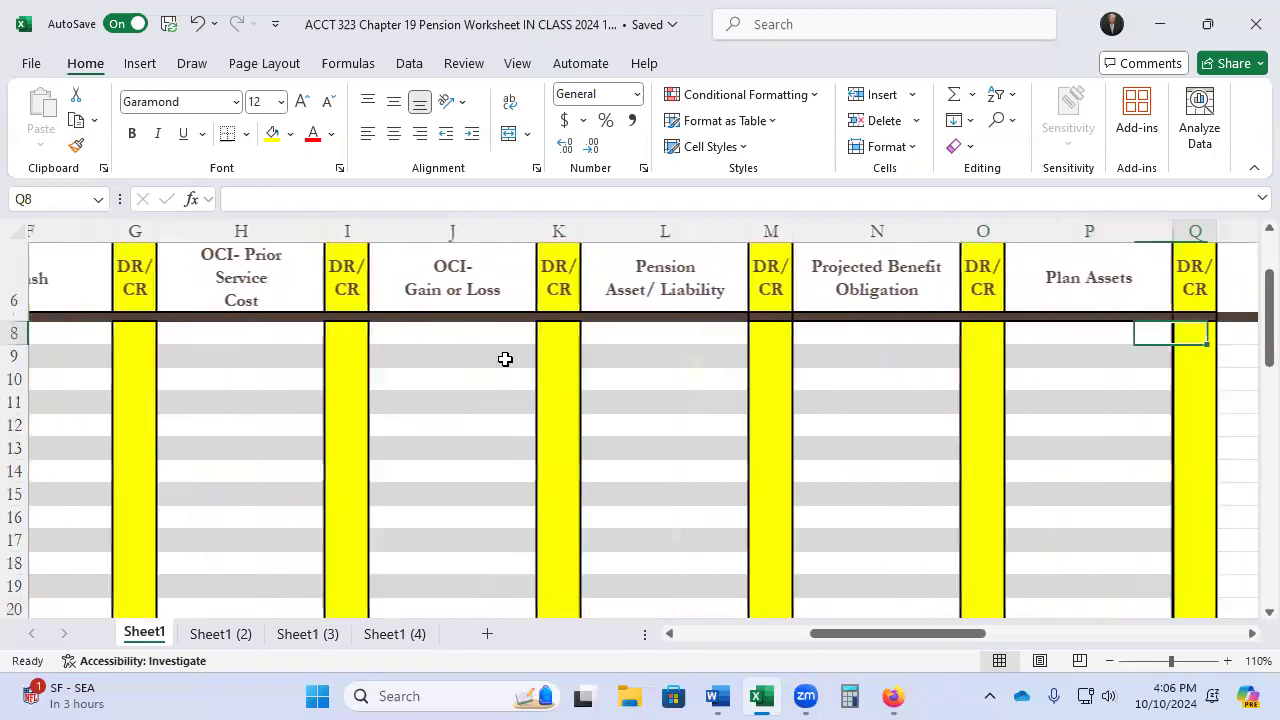
Examine the columns in reverse from Projected Benefit Obligation to the DR/CR header in cell G6
key("Left")
key("Left")
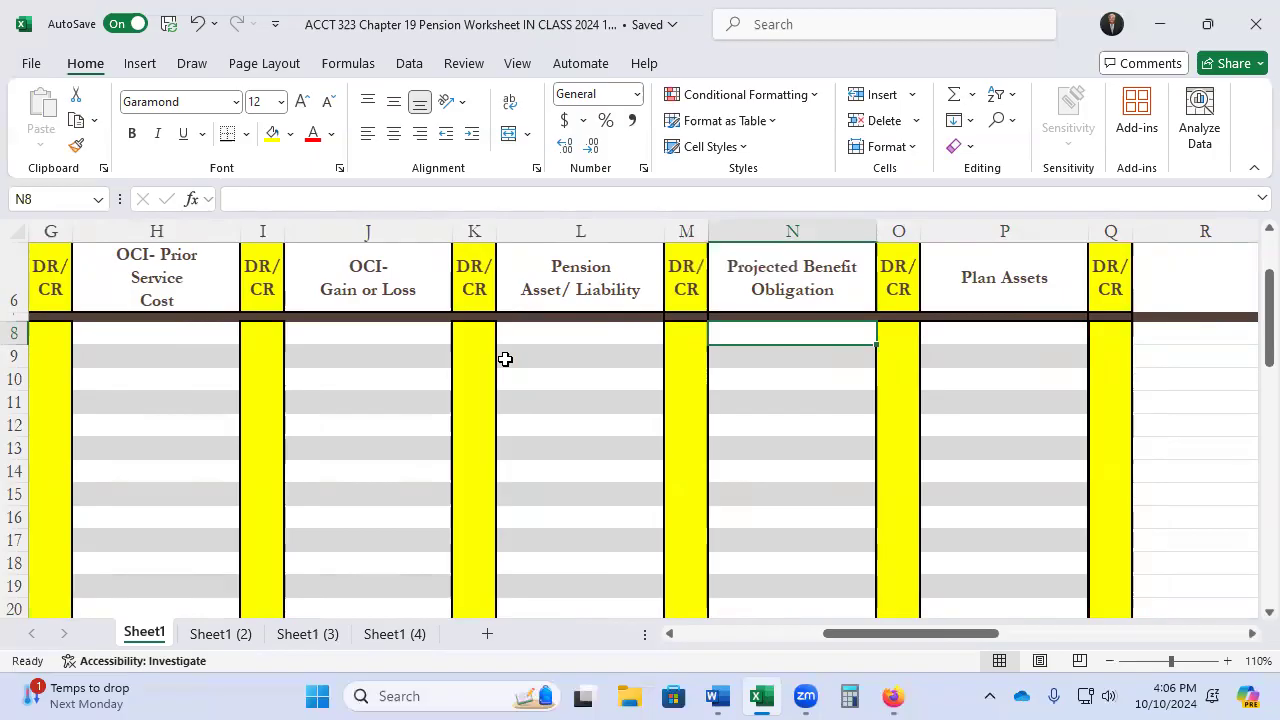
key("Left")
key("Left")
key("Left")
key("Left")
key("Left")
key("Left")
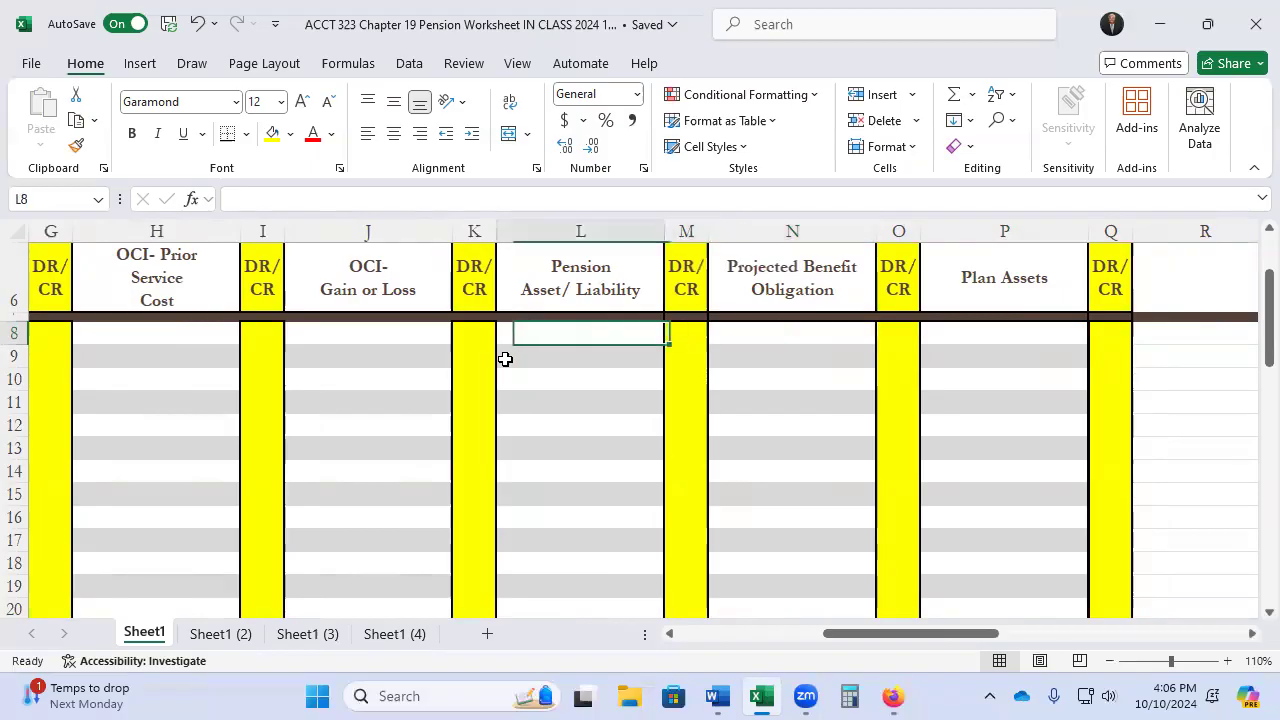
key("Up")
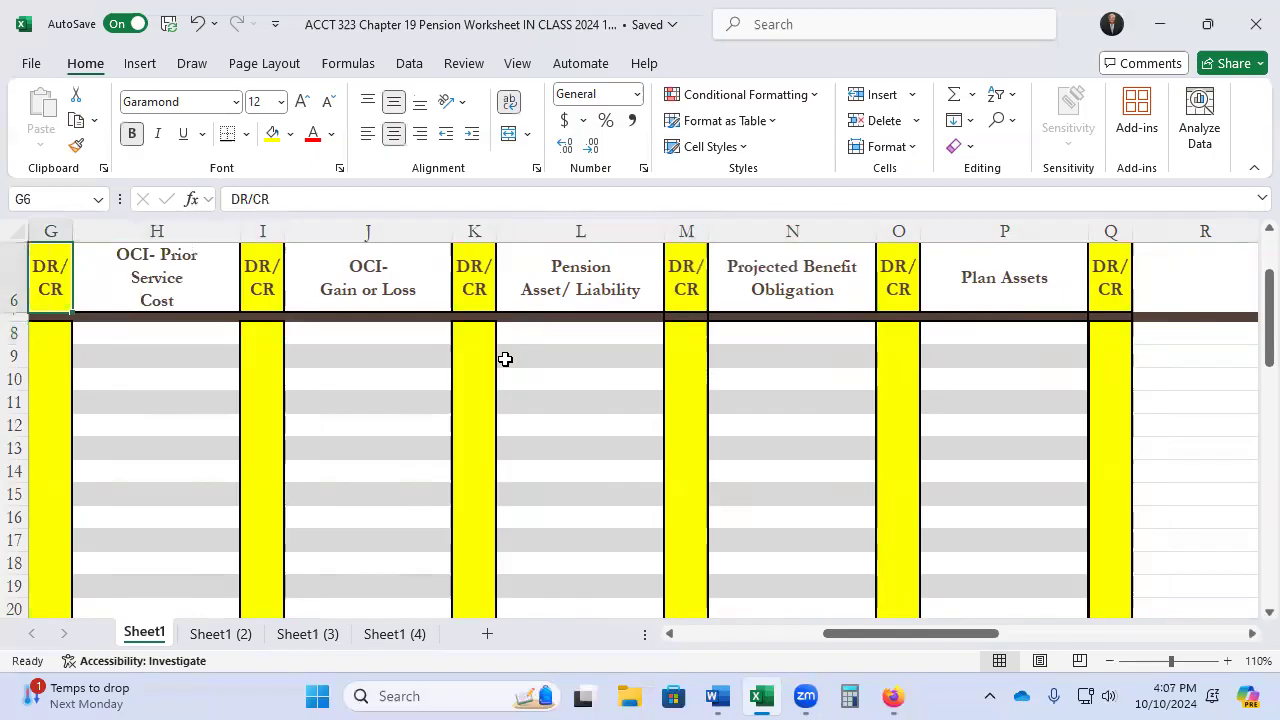
Enter -2800000 in cell N8 under Projected Benefit Obligation
key("Down")
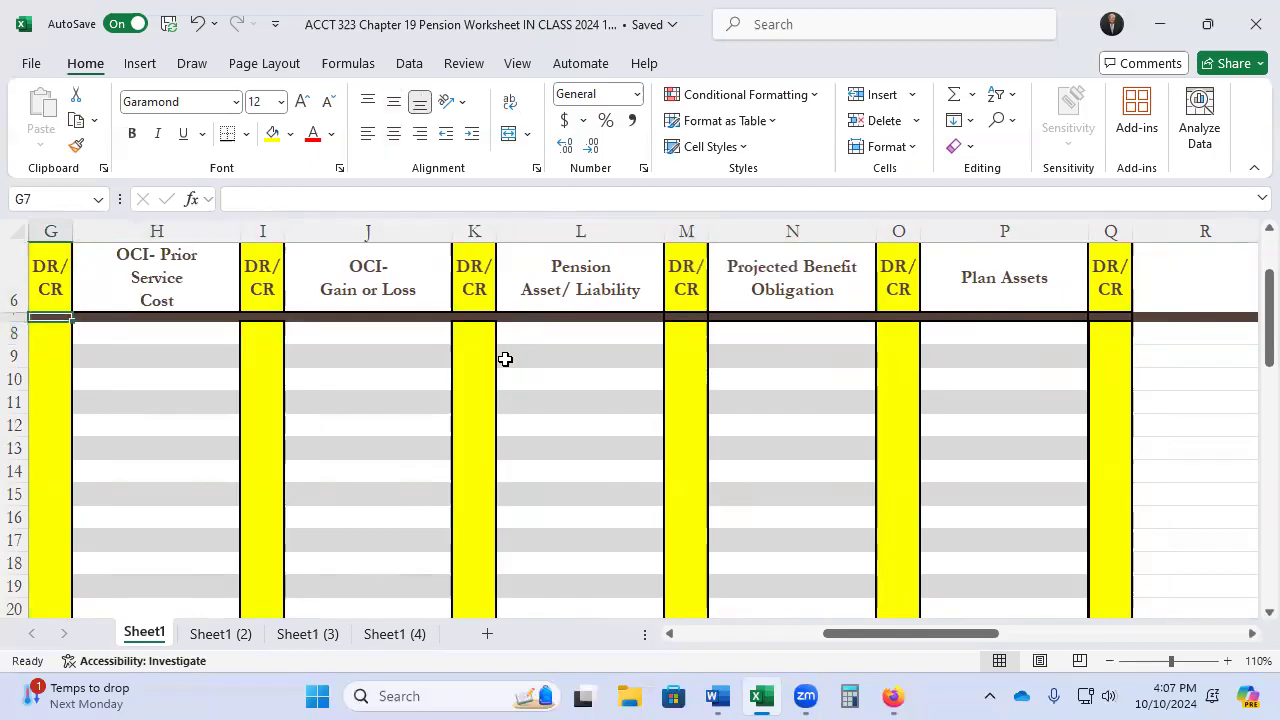
key("Down")
key("Right")
key("Right")
key("Right")
key("Right")
key("Right")
key("Right")
key("Right")
key("Right")
key("Right")
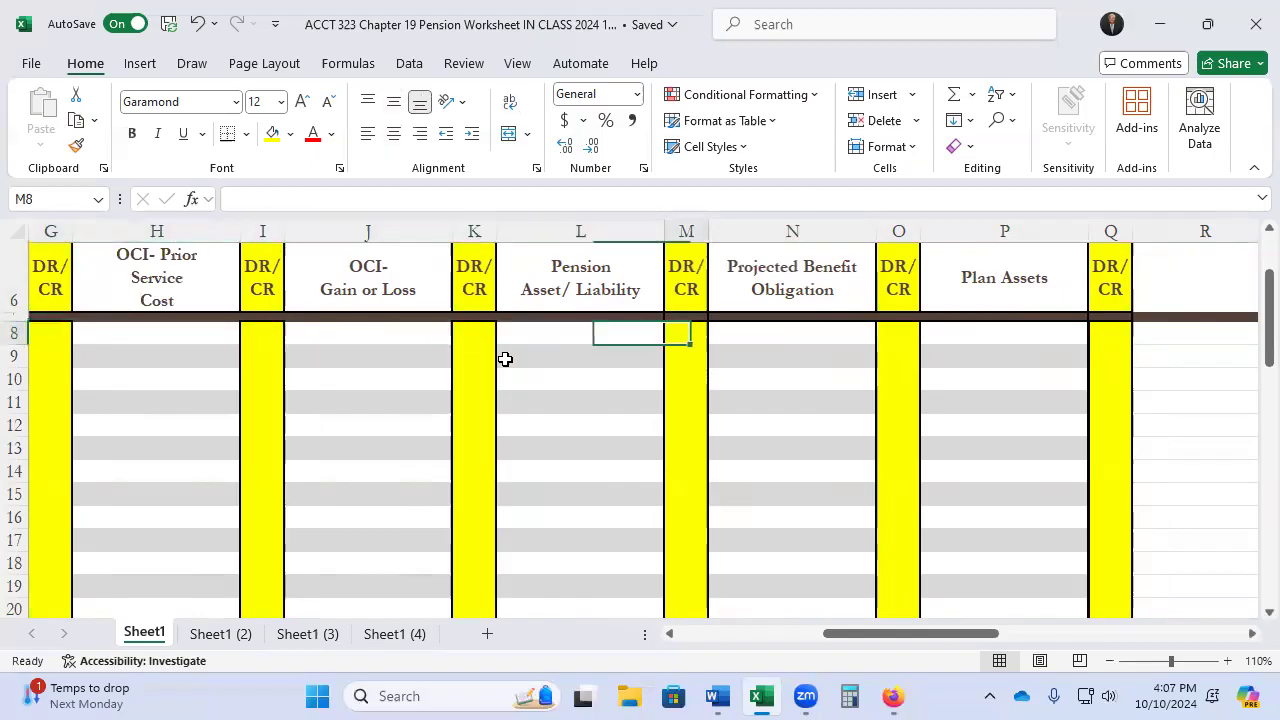
key("Left")
key("Left")
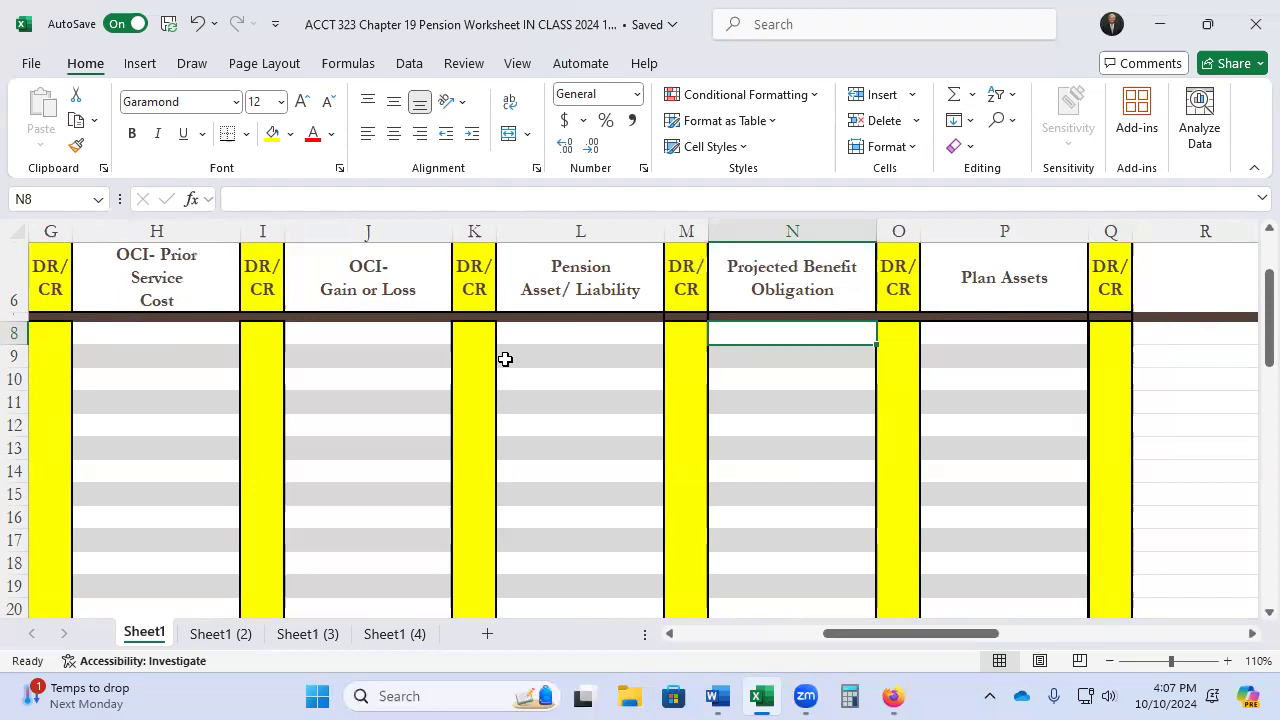
type("-")
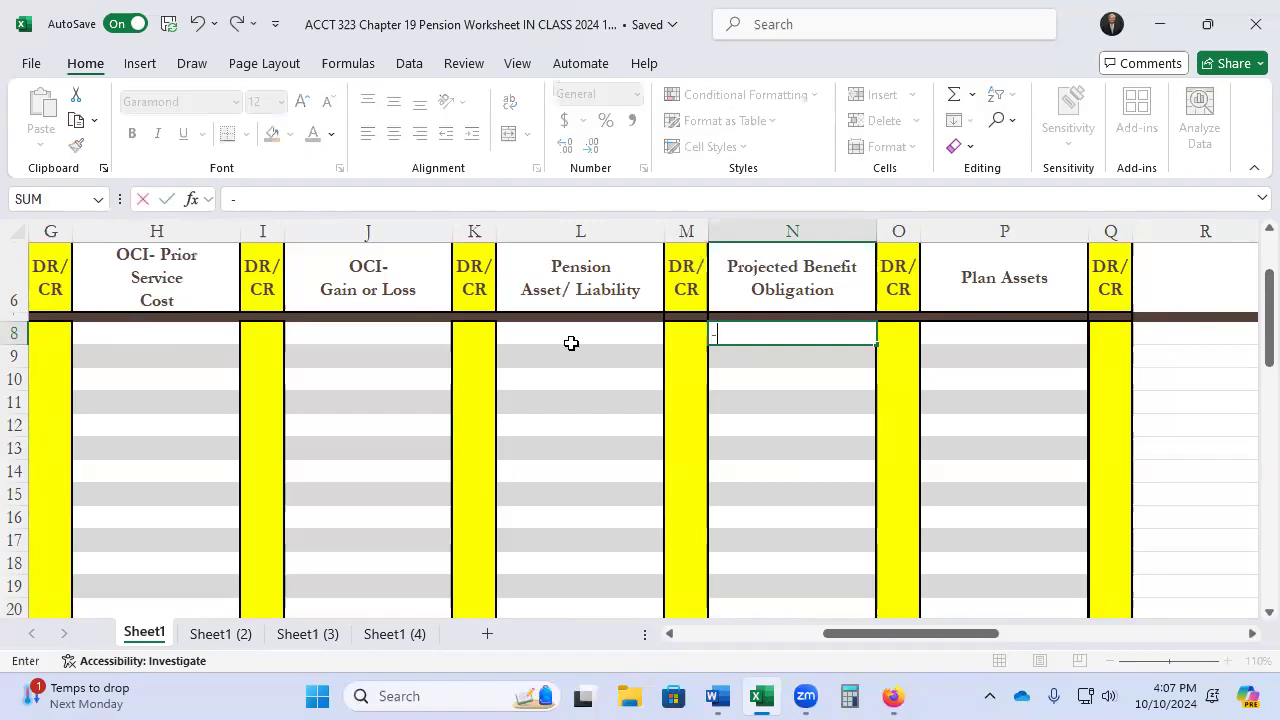
type("28000")
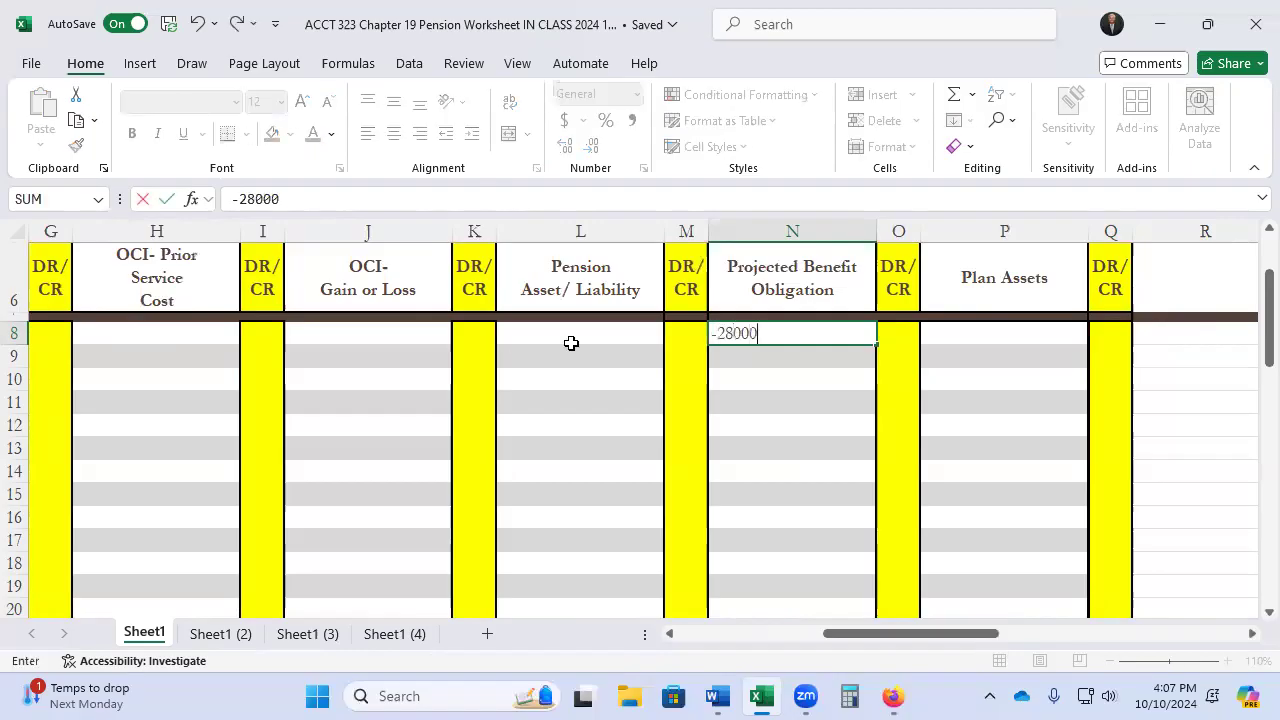
type("00")
key("Return")
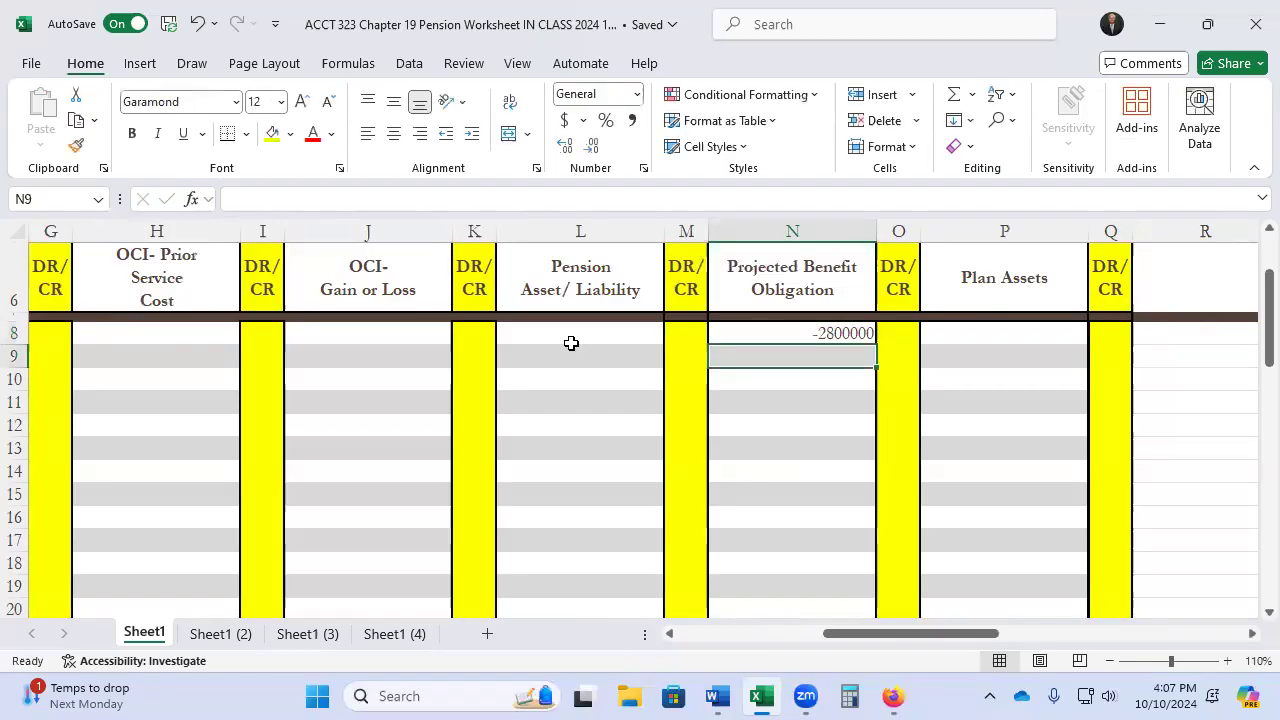
Format the Annual Pension Expense cells D8:D43 with the comma number style and no decimal places
left_click(191, 333)
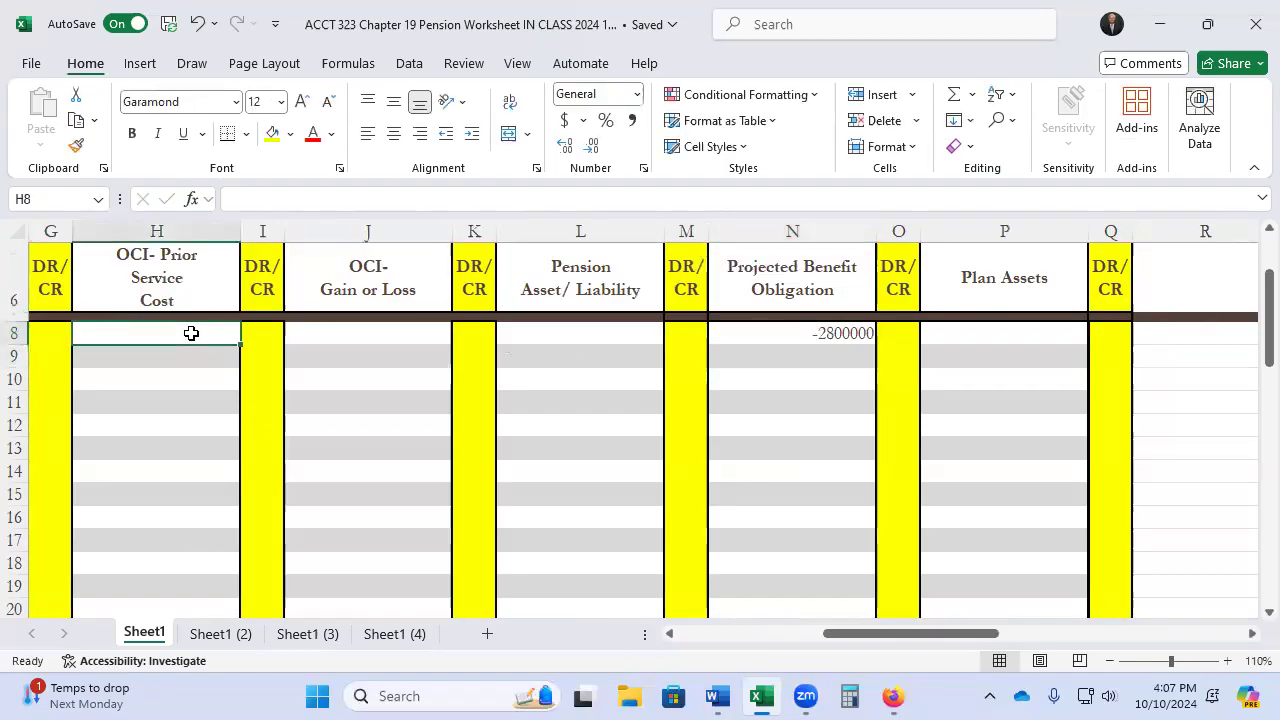
scroll(191, 333, "left", 3)
left_click(191, 333)
mouse_move(191, 333)
left_mouse_down()
mouse_move(191, 356)
mouse_move(192, 333)
left_mouse_up()
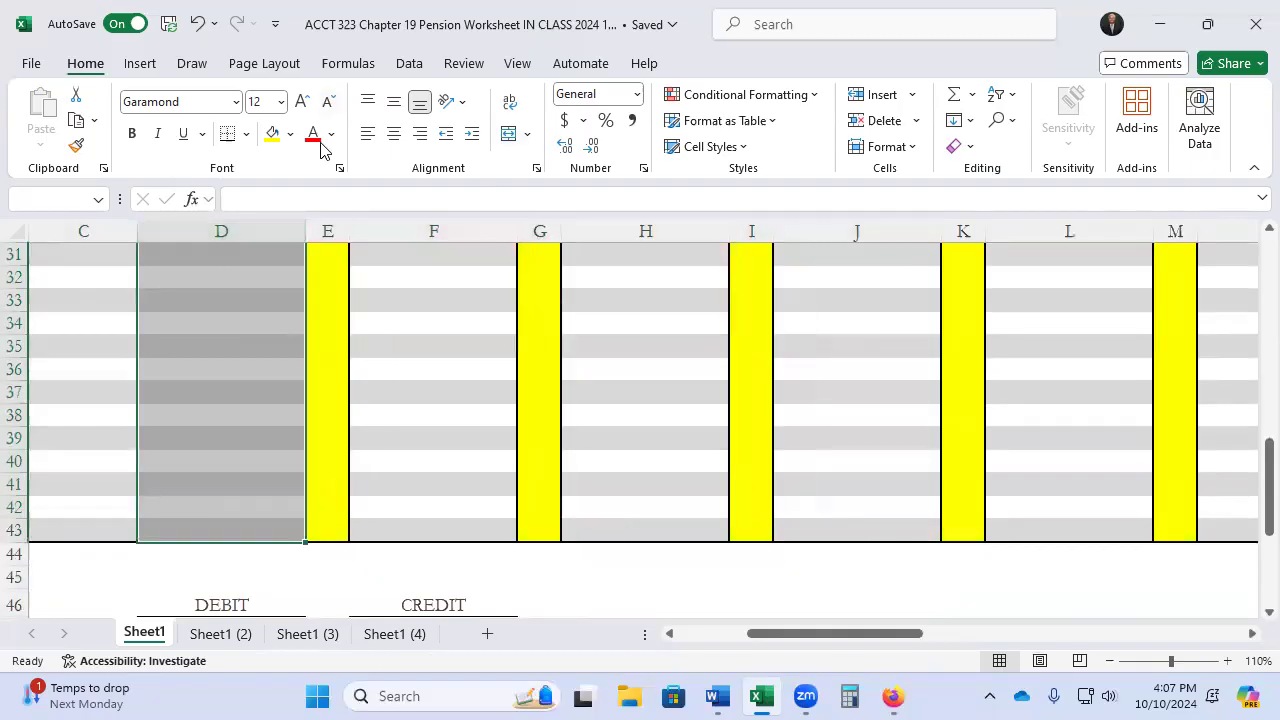
scroll(500, 314, "up", 1)
left_click(633, 121)
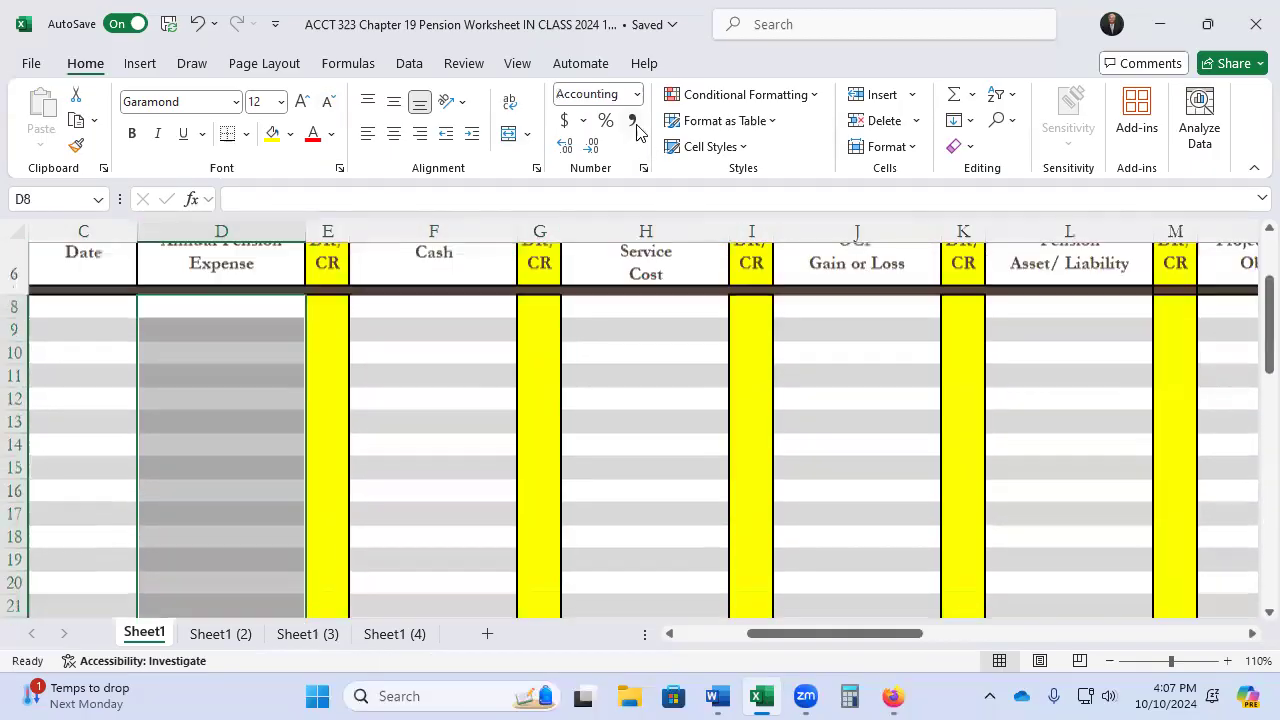
scroll(644, 336, "up", 1)
left_click(592, 147)
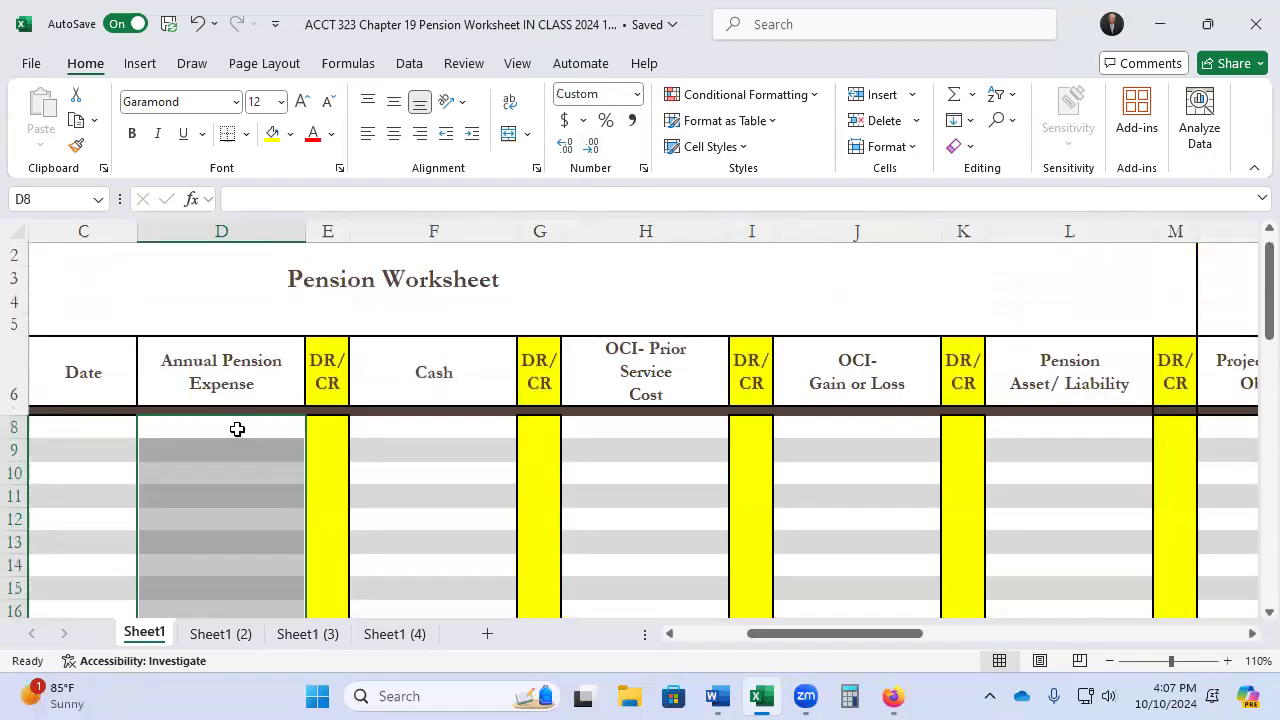
Copy the formatted Annual Pension Expense cells to the other amount columns F, H, J, L, N and P, starting in row 8
key("ctrl+c")
key("Right")
key("Right")
key("Right")
key("Right")
key("Right")
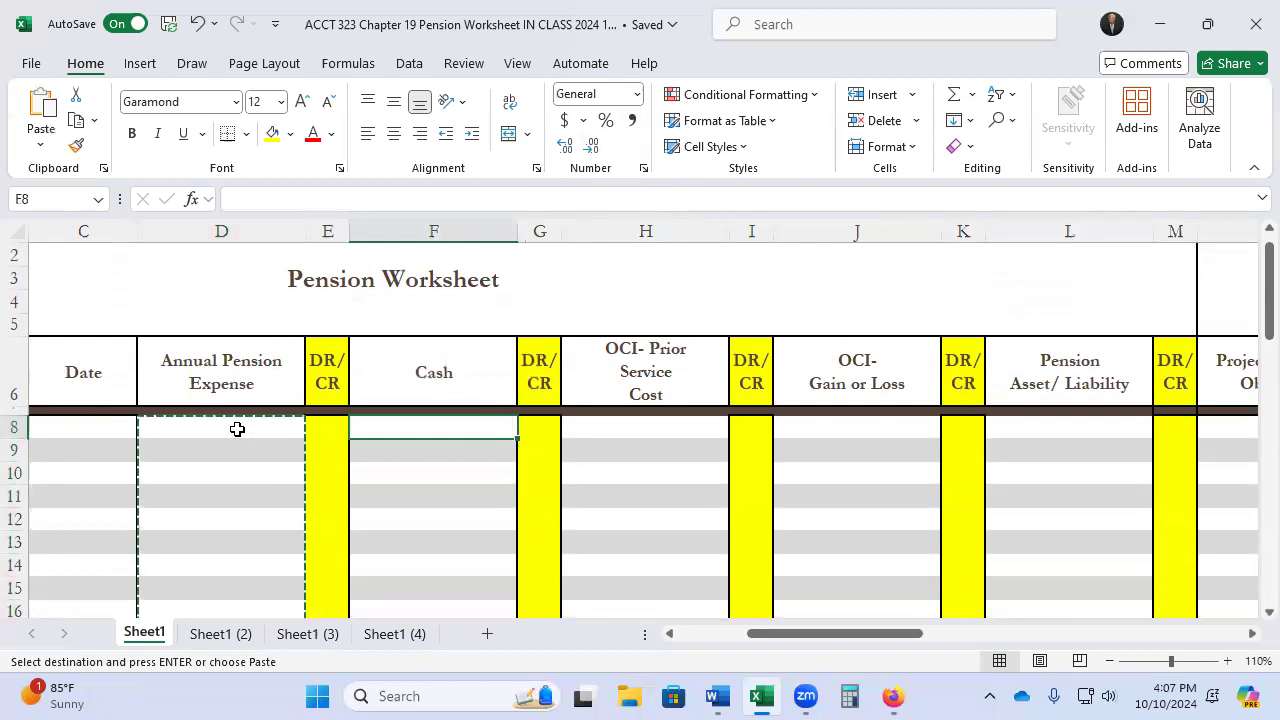
key("ctrl+v")
key("Right")
key("ctrl+v")
key("Right")
key("Right")
key("Right")
key("Right")
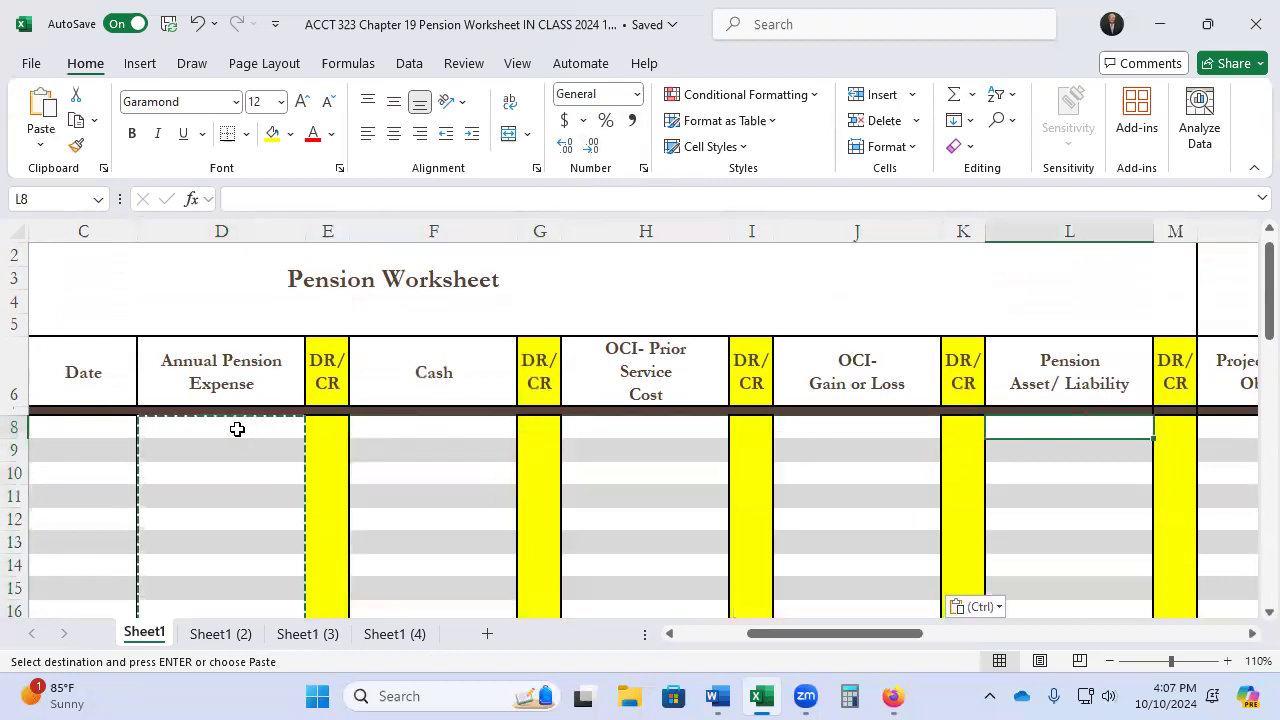
key("ctrl+v")
key("Right")
key("Right")
key("ctrl+v")
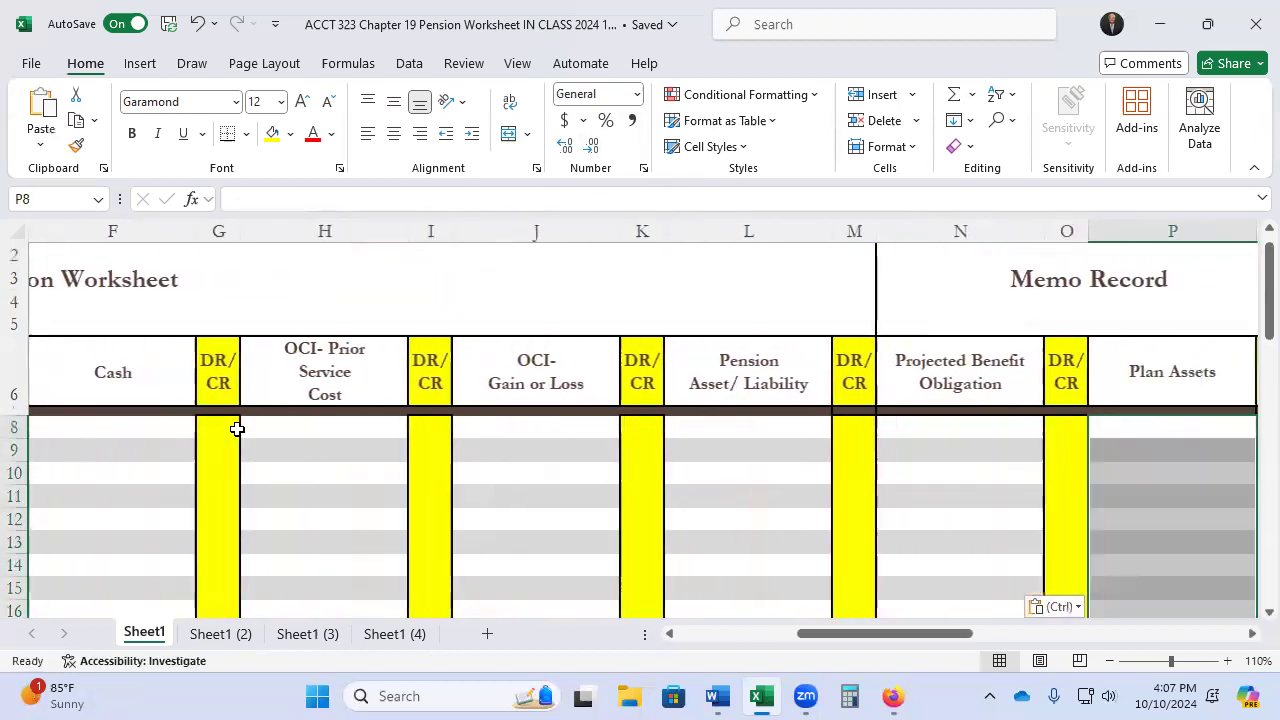
Enter -2800000 in cell N8 as the opening Projected Benefit Obligation balance
key("Left")
key("Left")
type("-")
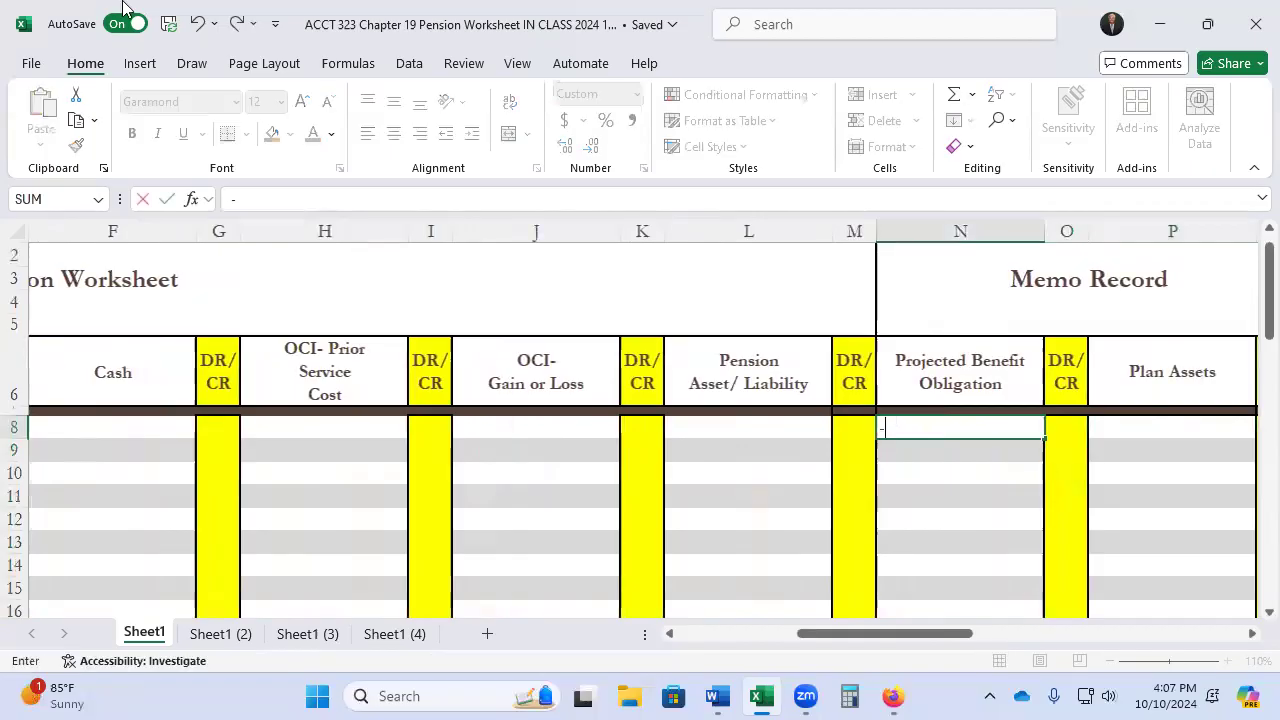
type("28000000")
key("Return")
key("Up")
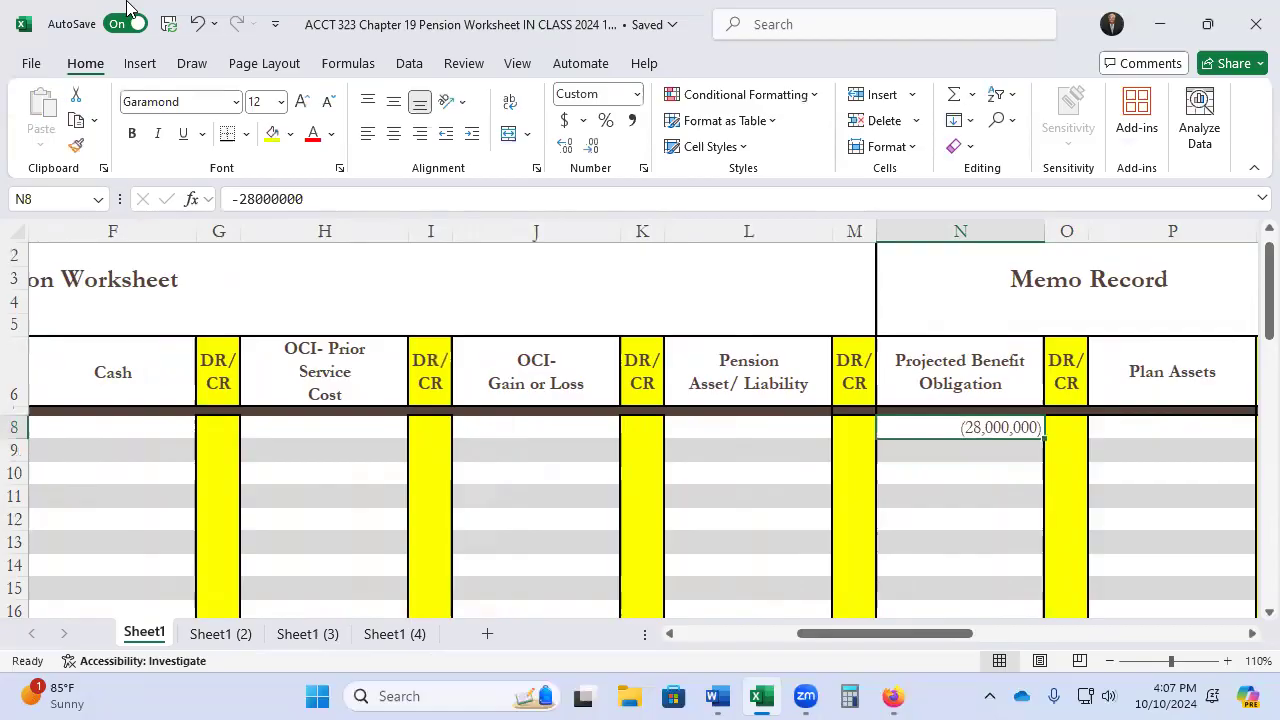
type("-2800000")
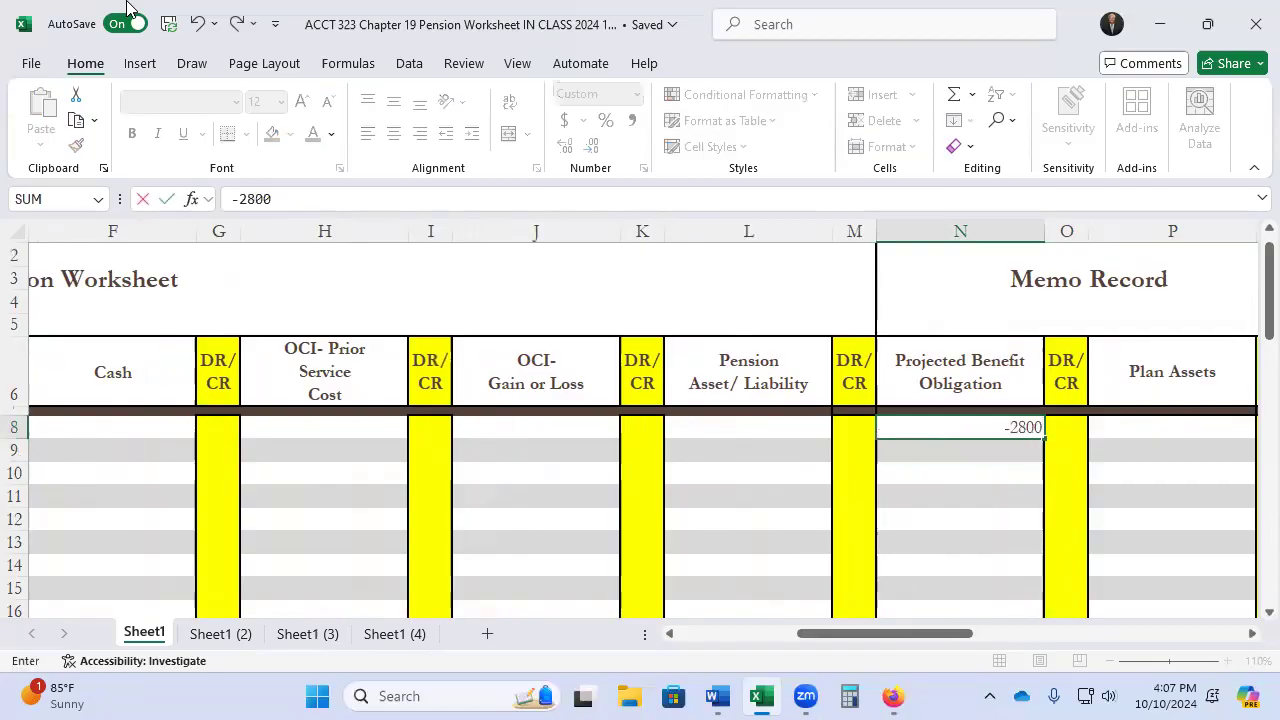
key("Return")
Mark the Projected Benefit Obligation balance as CR in O8 and enter 2,400,000 in P8 under Plan Assets
key("Up")
key("Right")
key("Right")
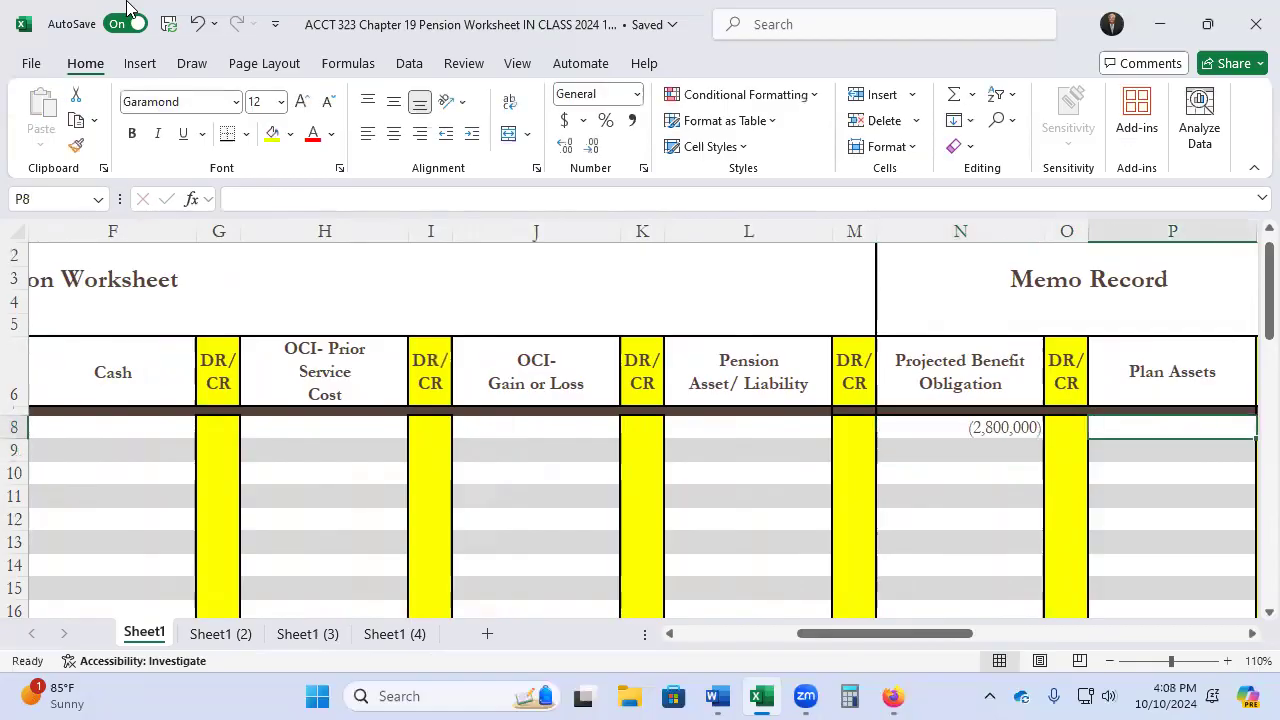
key("Left")
type("CR")
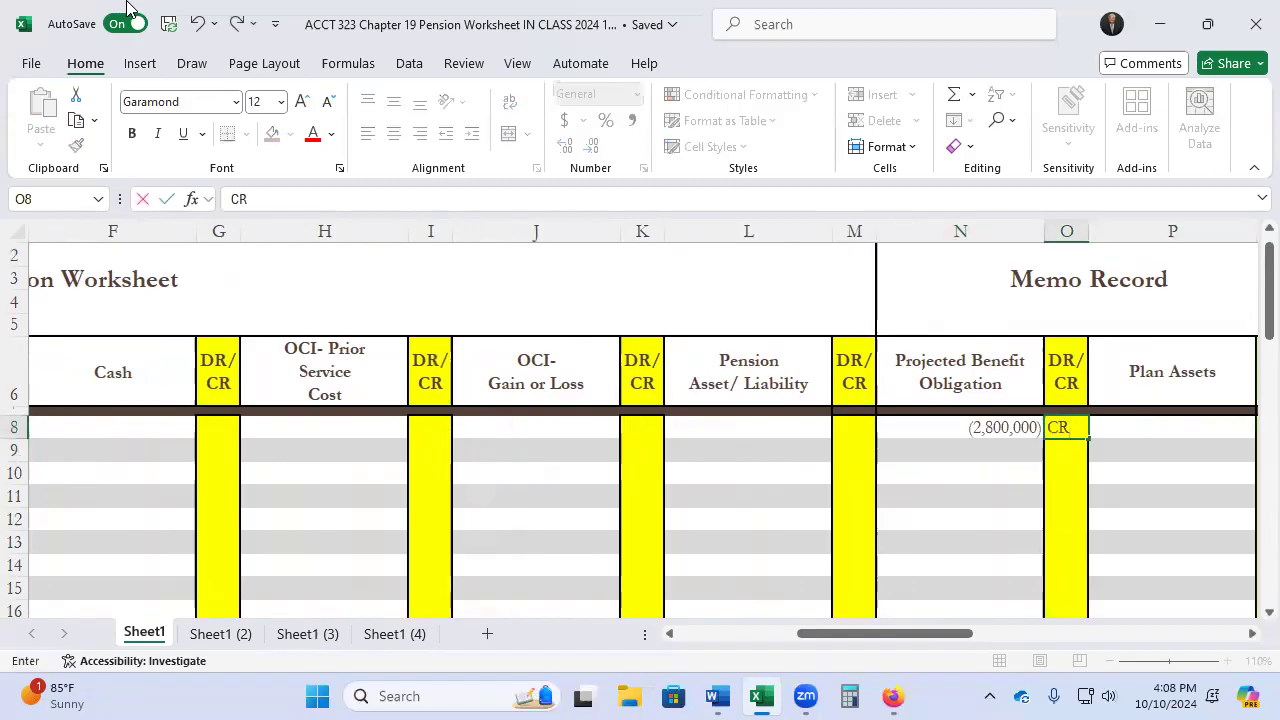
key("Right")
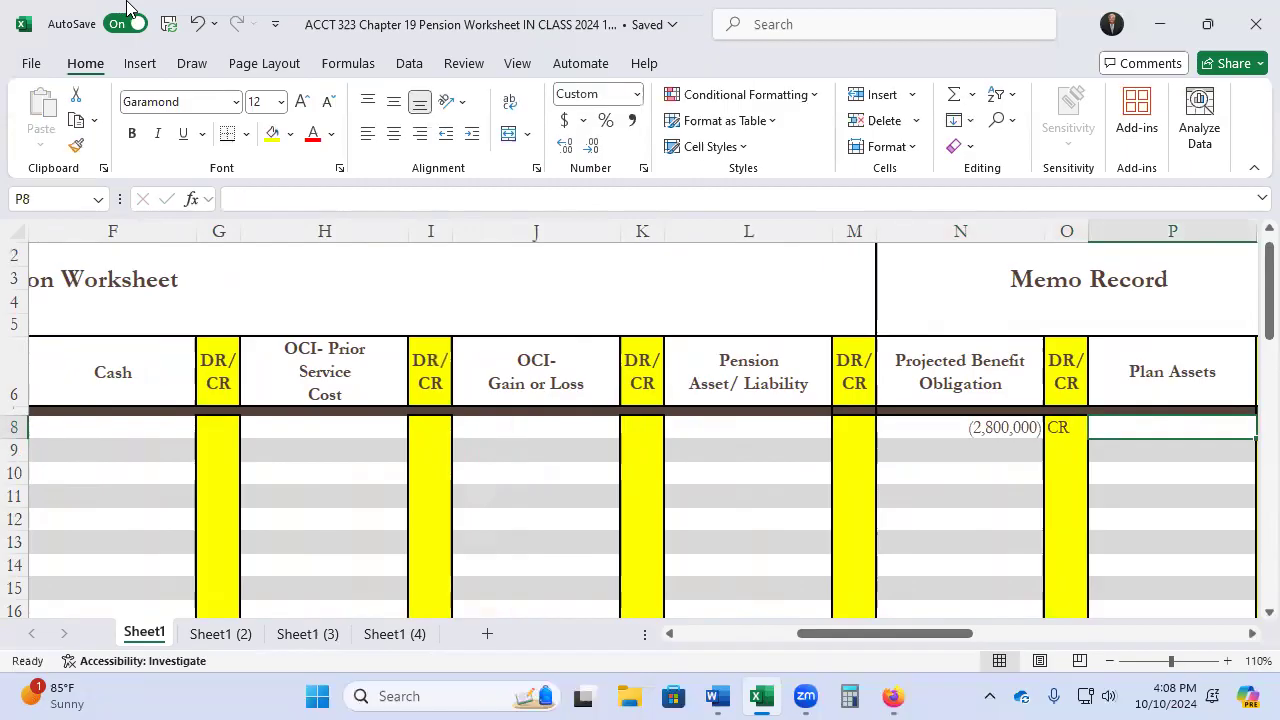
type("2,400,000")
key("Return")
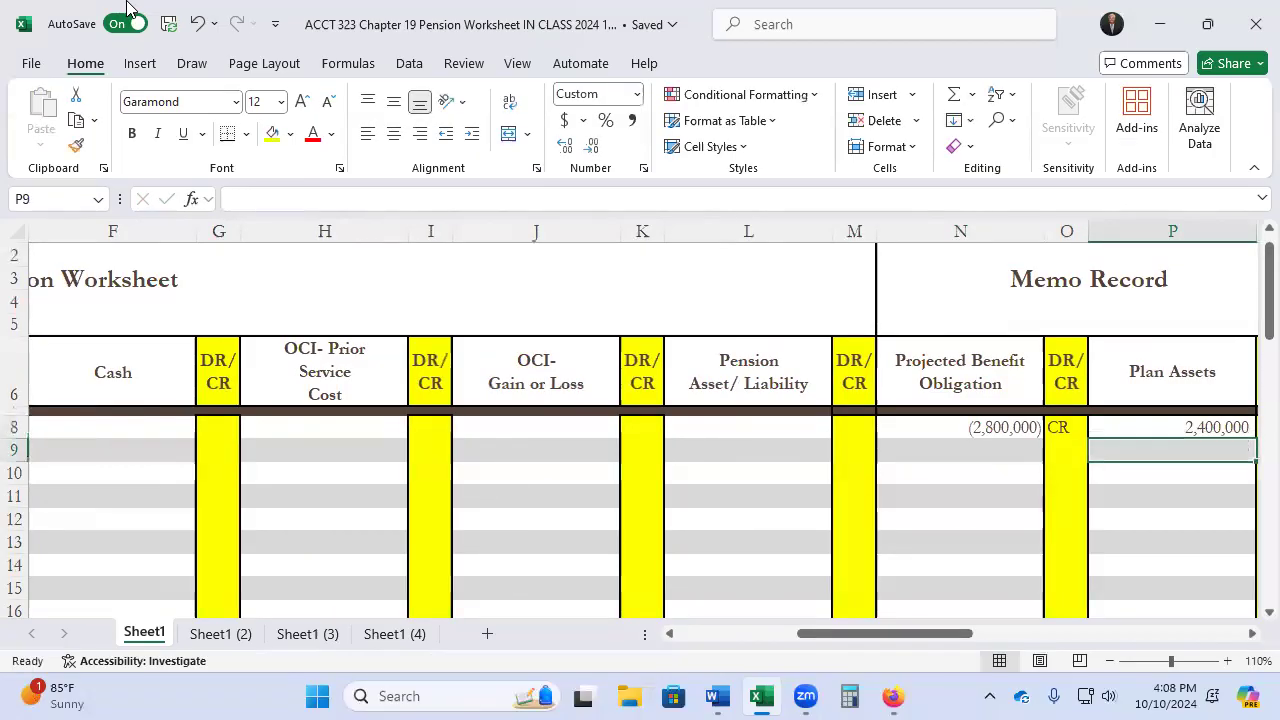
Calculate the opening Pension Asset/Liability in L8 with the formula =N8+P8 and mark it as CR in M8
key("Up")
key("Left")
key("Left")
key("Left")
key("Left")
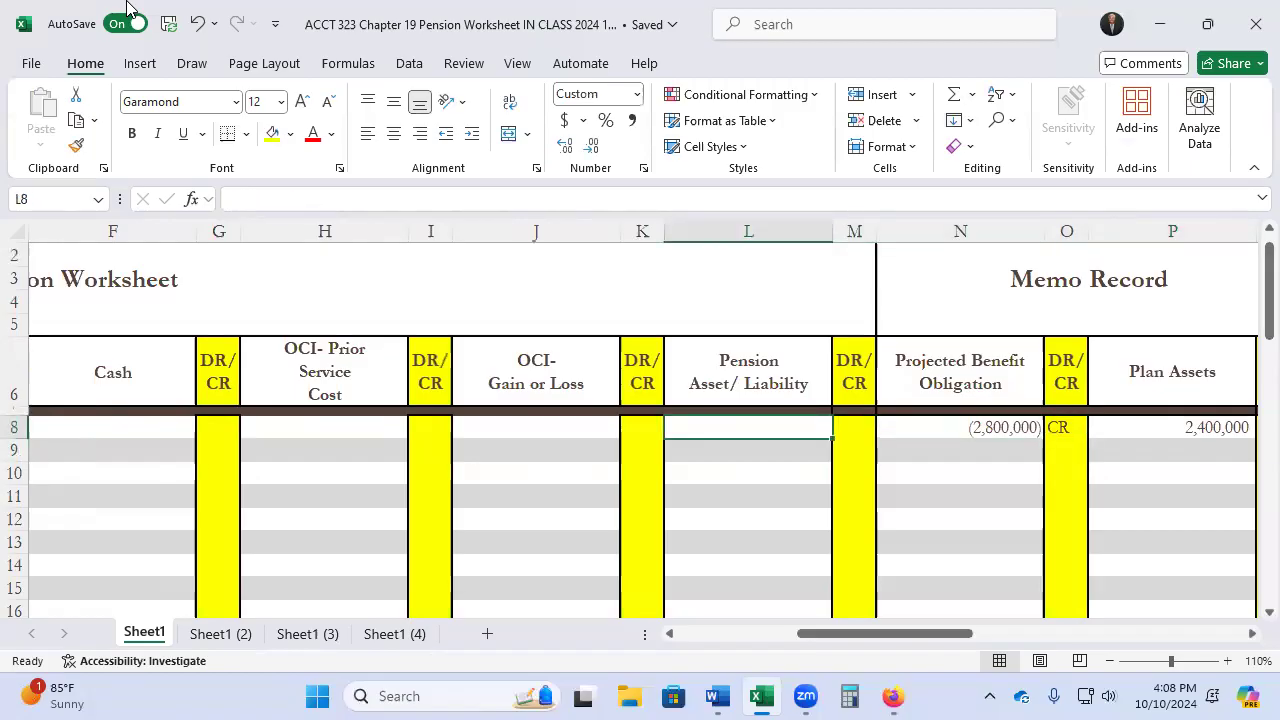
type("=")
key("Right")
key("Right")
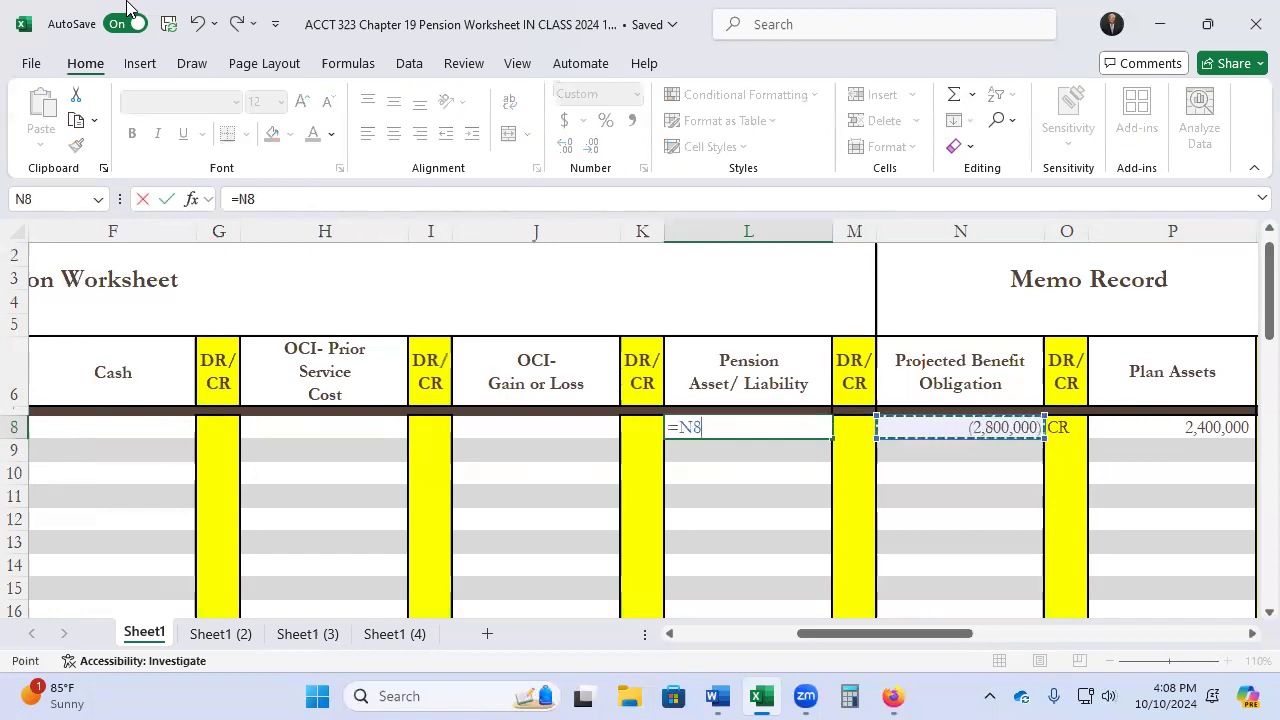
type("+")
key("Right")
key("Right")
key("Right")
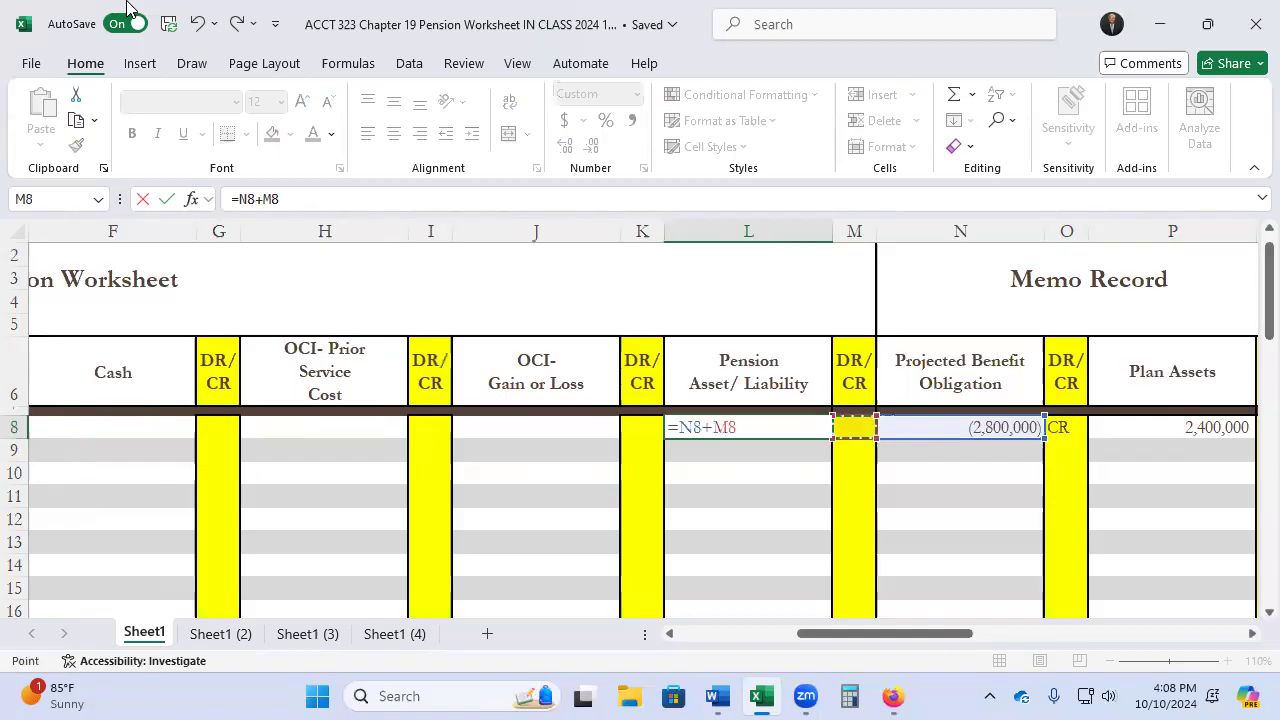
key("Right")
key("Return")
key("Up")
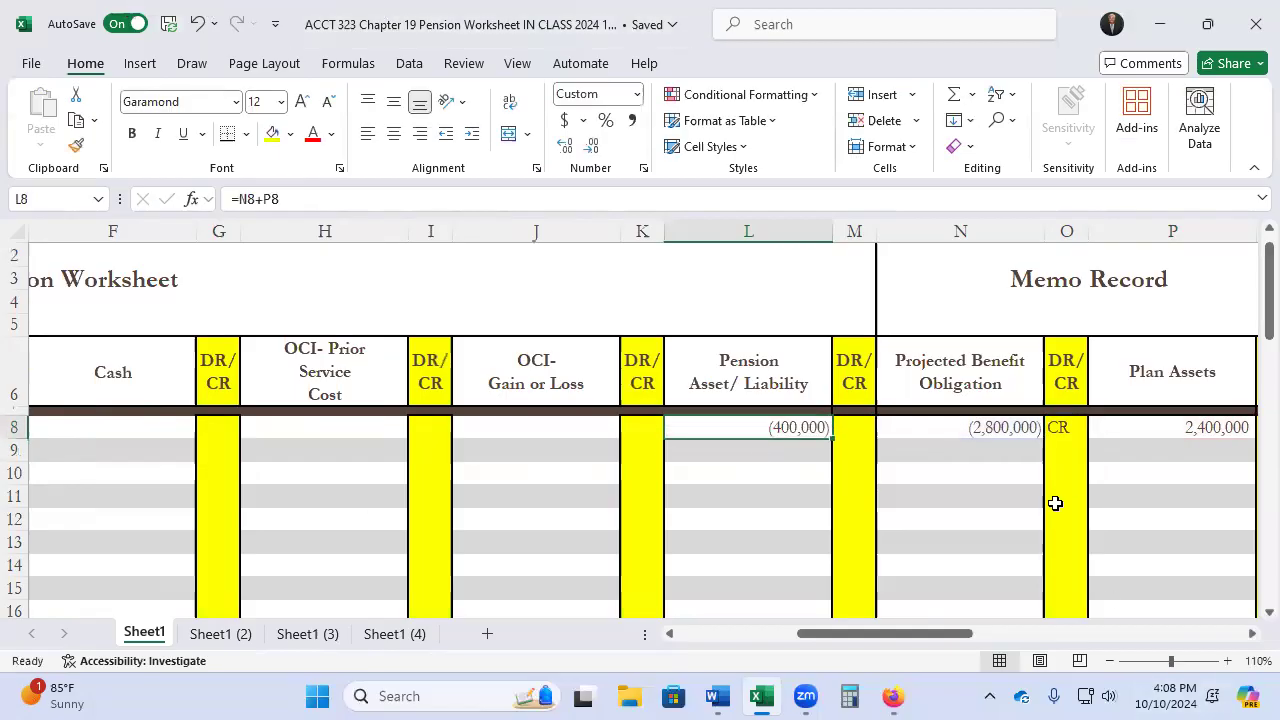
left_click(840, 428)
type("CR")
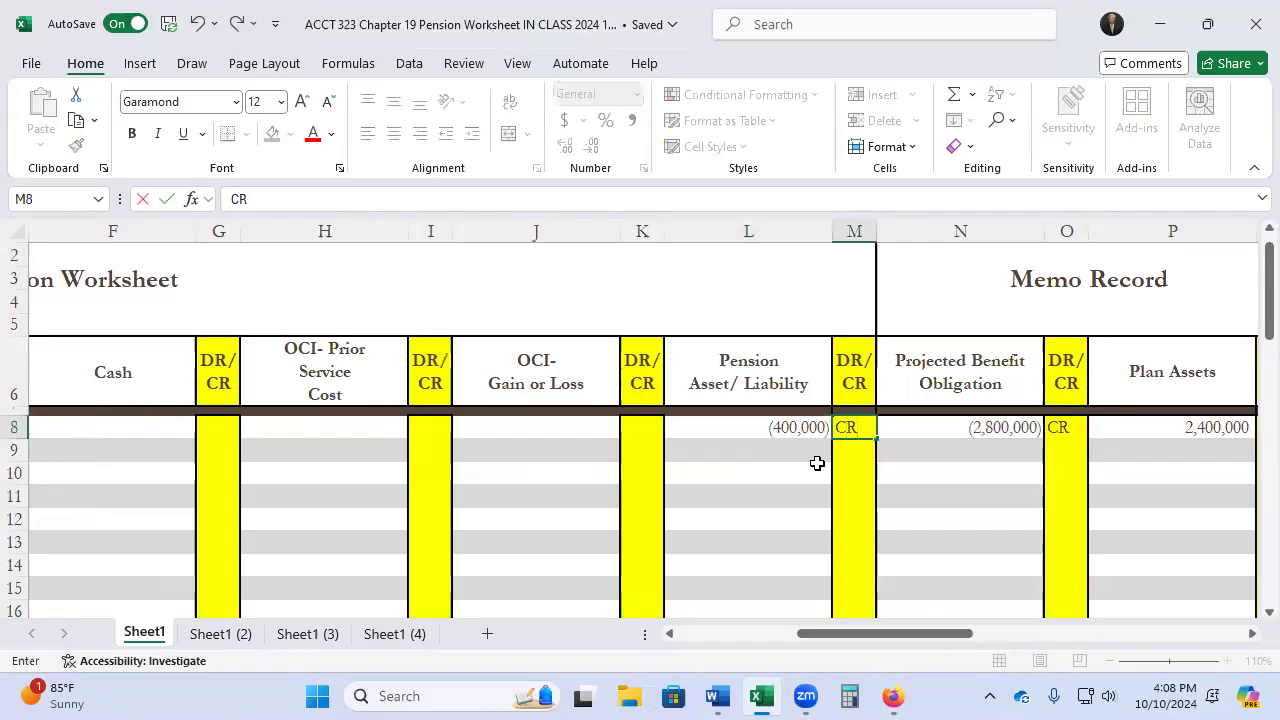
key("Left")
Examine the January 1 balance row back to column B and across to Plan Assets
key("Left")
key("Left")
key("Left")
key("Left")
key("Left")
key("Left")
key("Left")
key("Left")
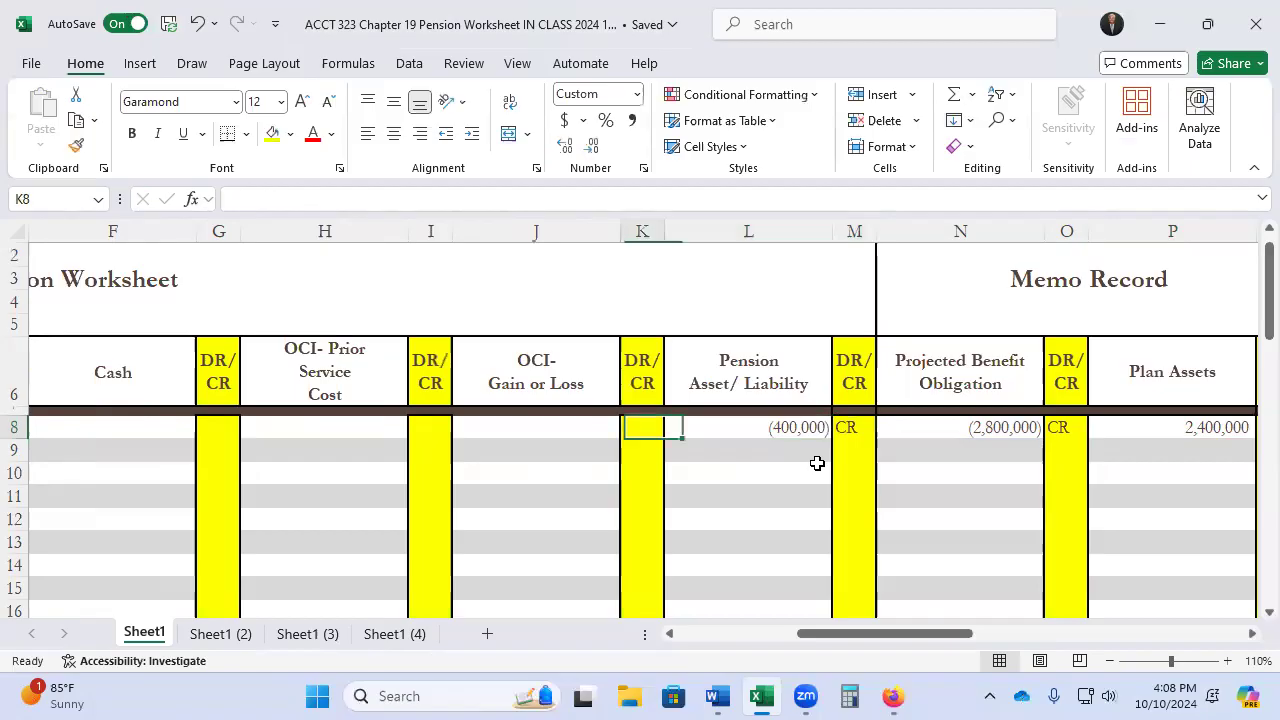
key("Left")
key("Left")
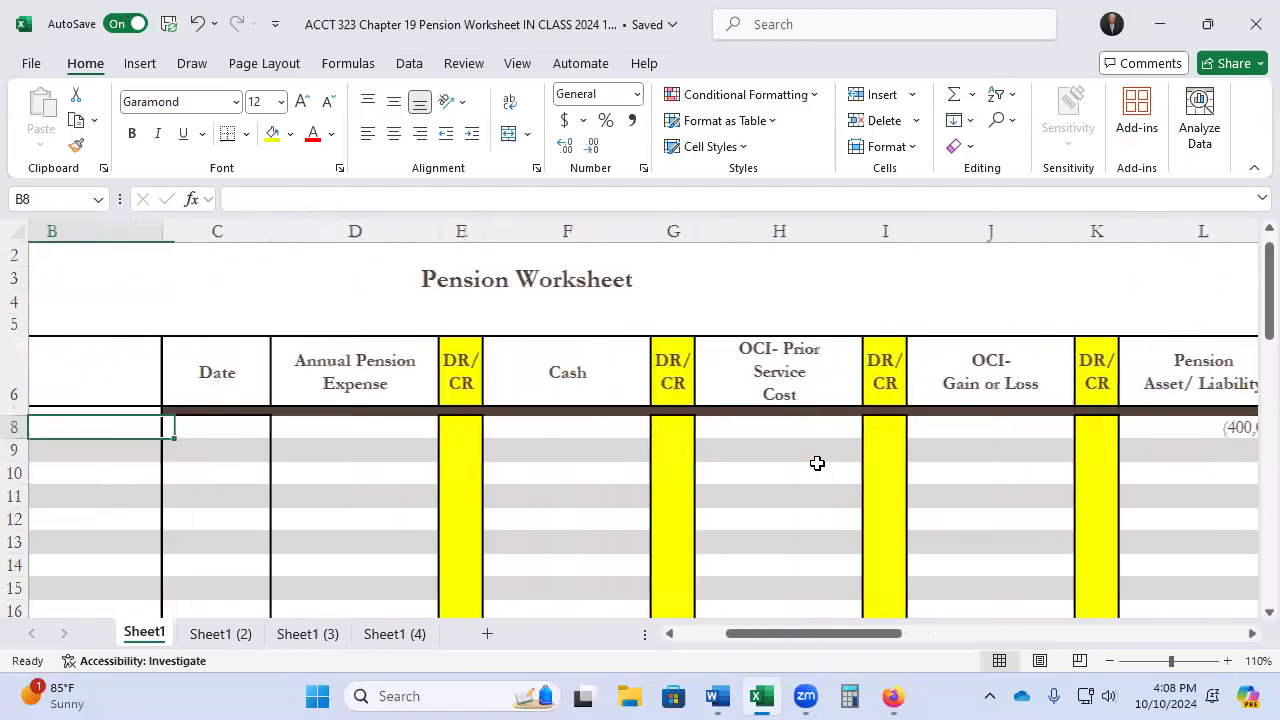
key("Right")
key("Right")
key("Right")
key("Right")
key("Right")
key("Right")
key("Right")
key("Right")
key("Right")
key("Right")
key("Right")
key("Right")
key("Right")
key("Right")
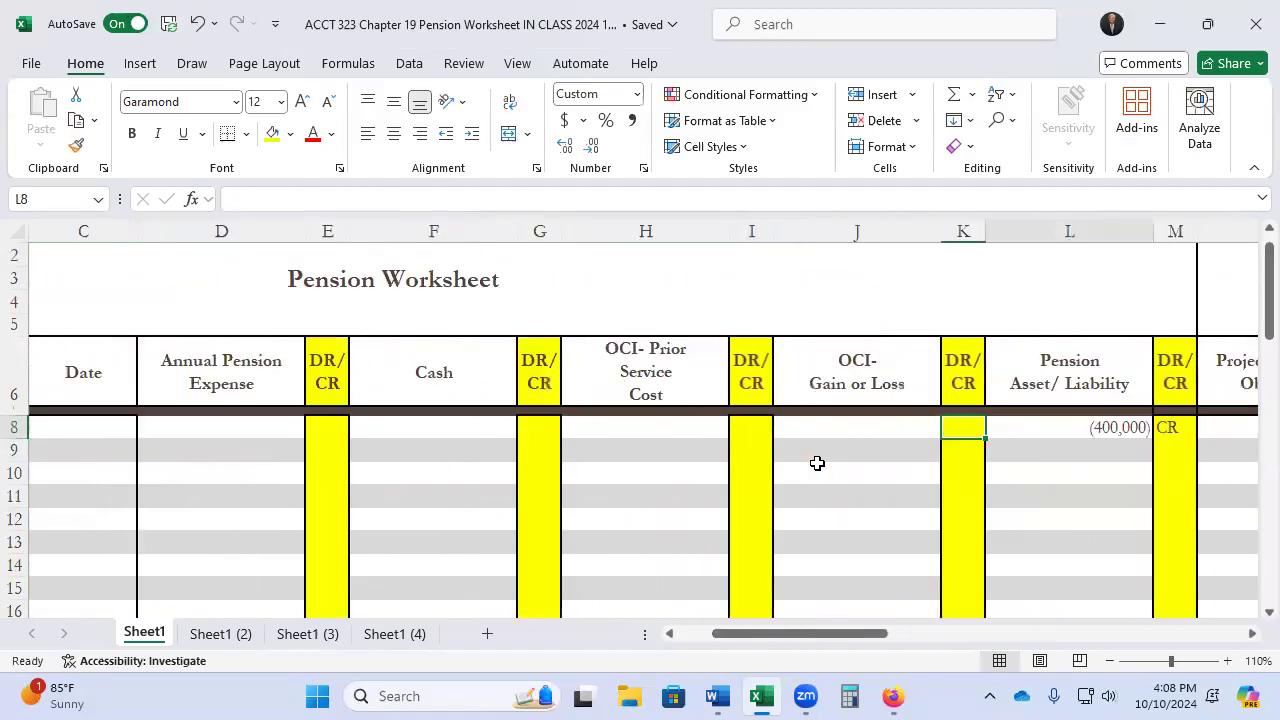
key("Left")
key("Left")
key("Left")
key("Left")
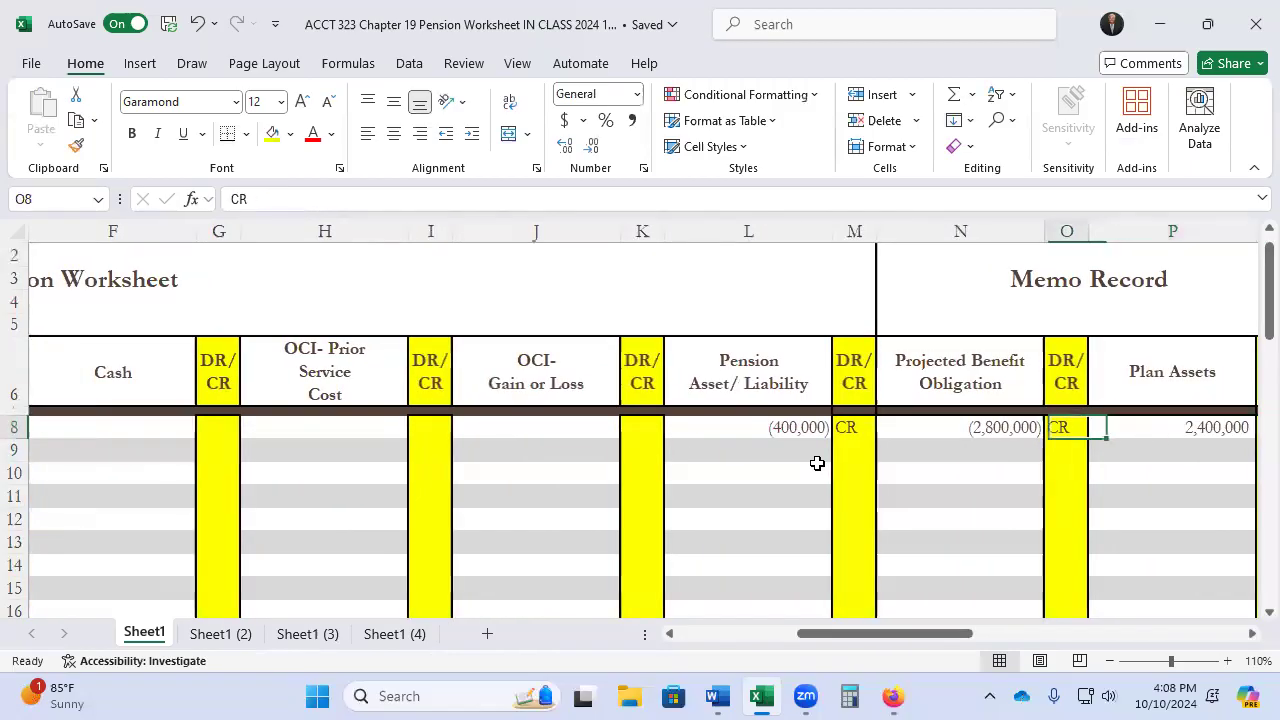
key("Right")
key("Right")
key("Right")
key("Right")
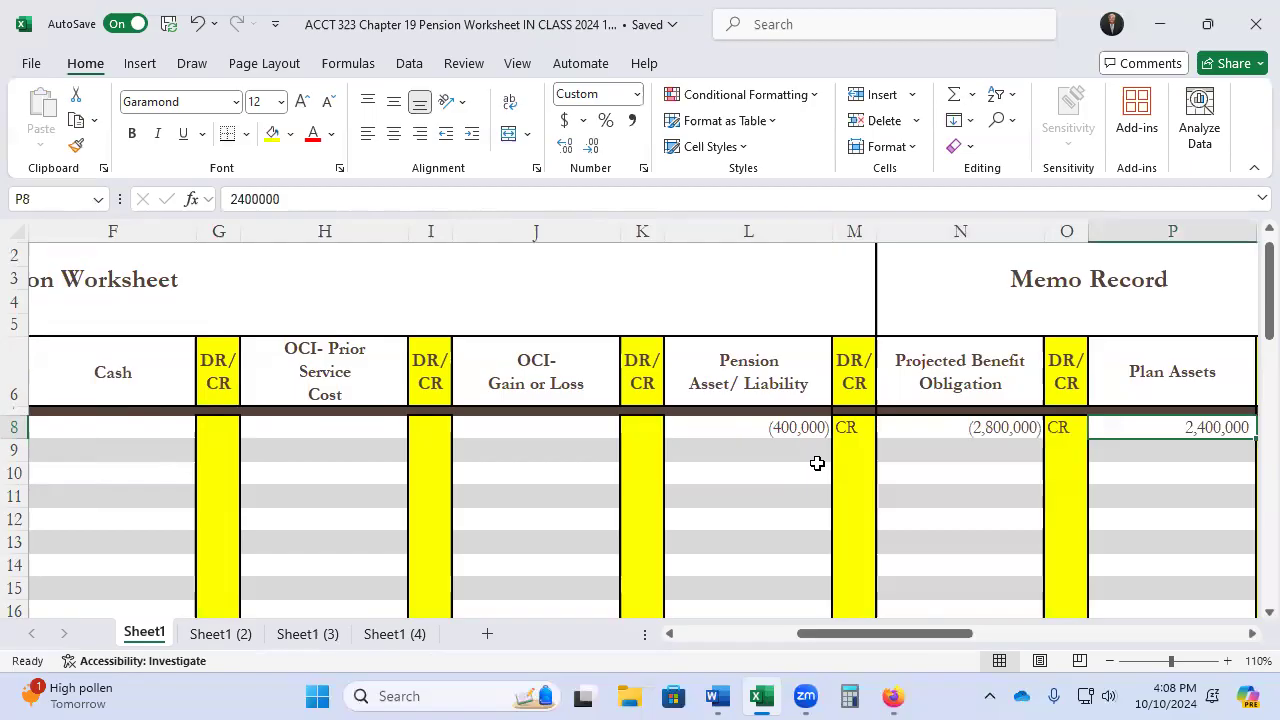
In the longform problem handout in Word, highlight the projected benefit obligation and fair value of plan assets lines in yellow
left_click(720, 697)
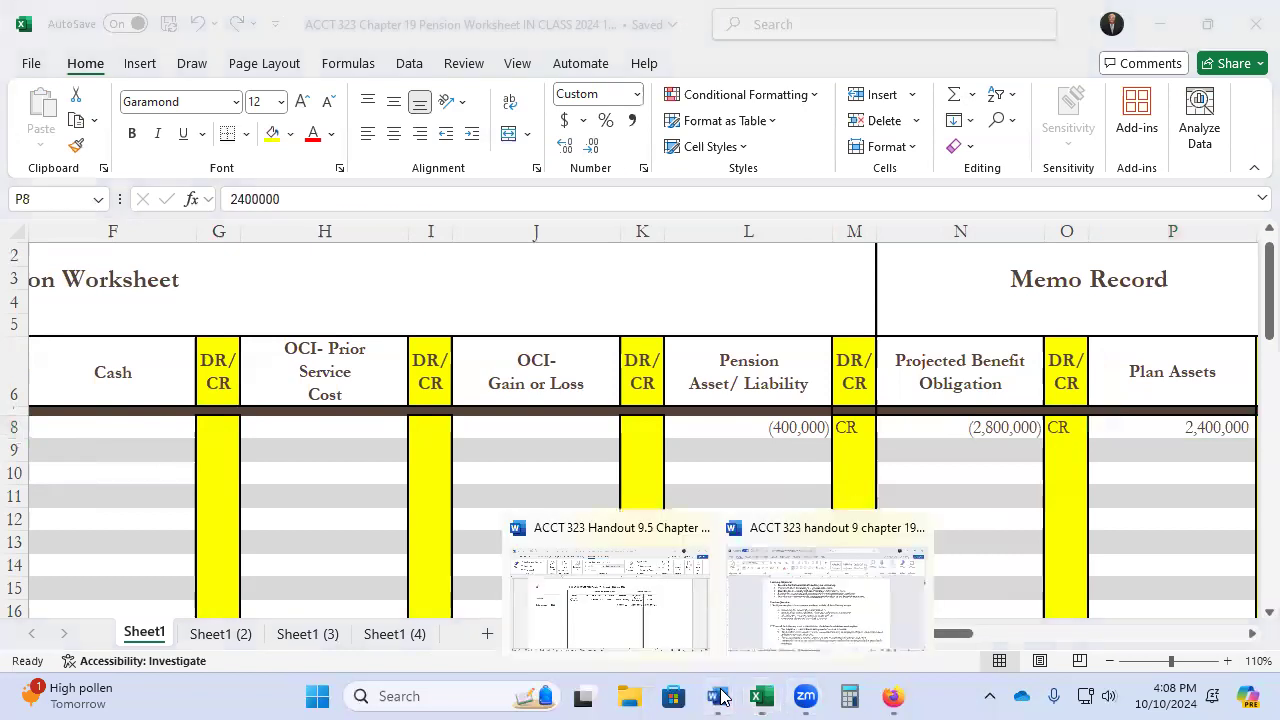
left_click(655, 615)
scroll(651, 609, "down", 10)
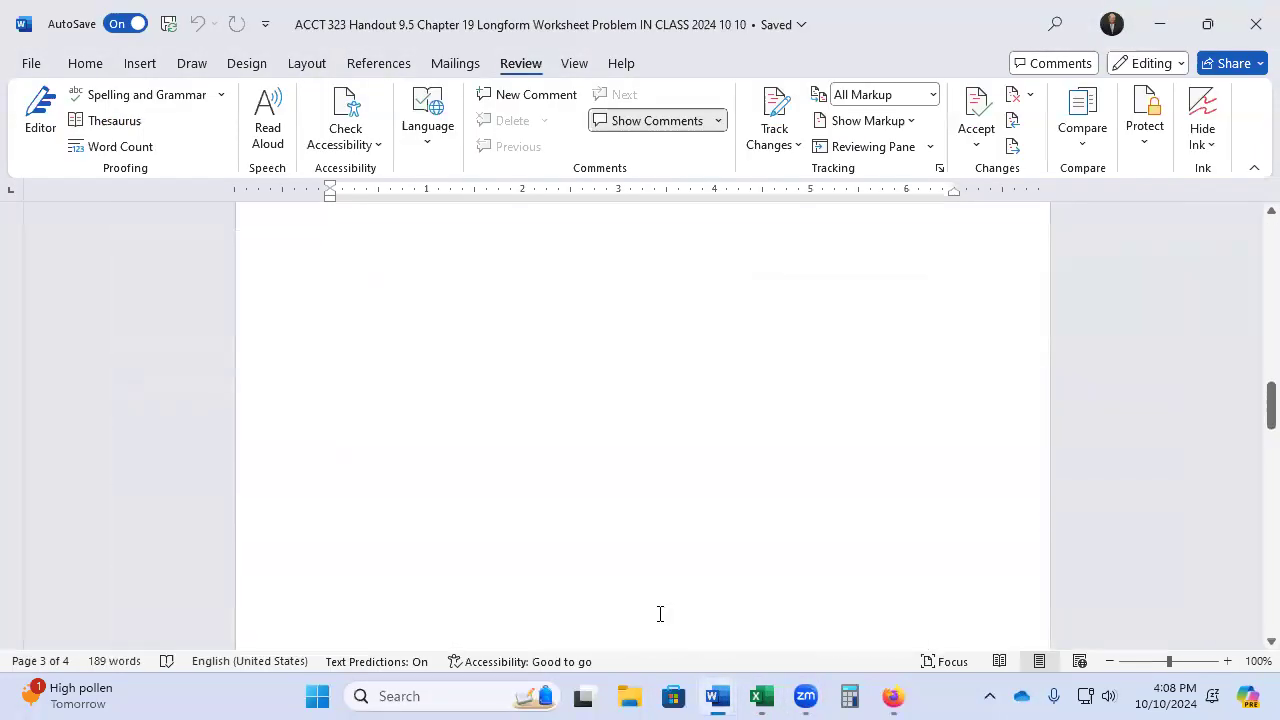
scroll(660, 614, "up", 20)
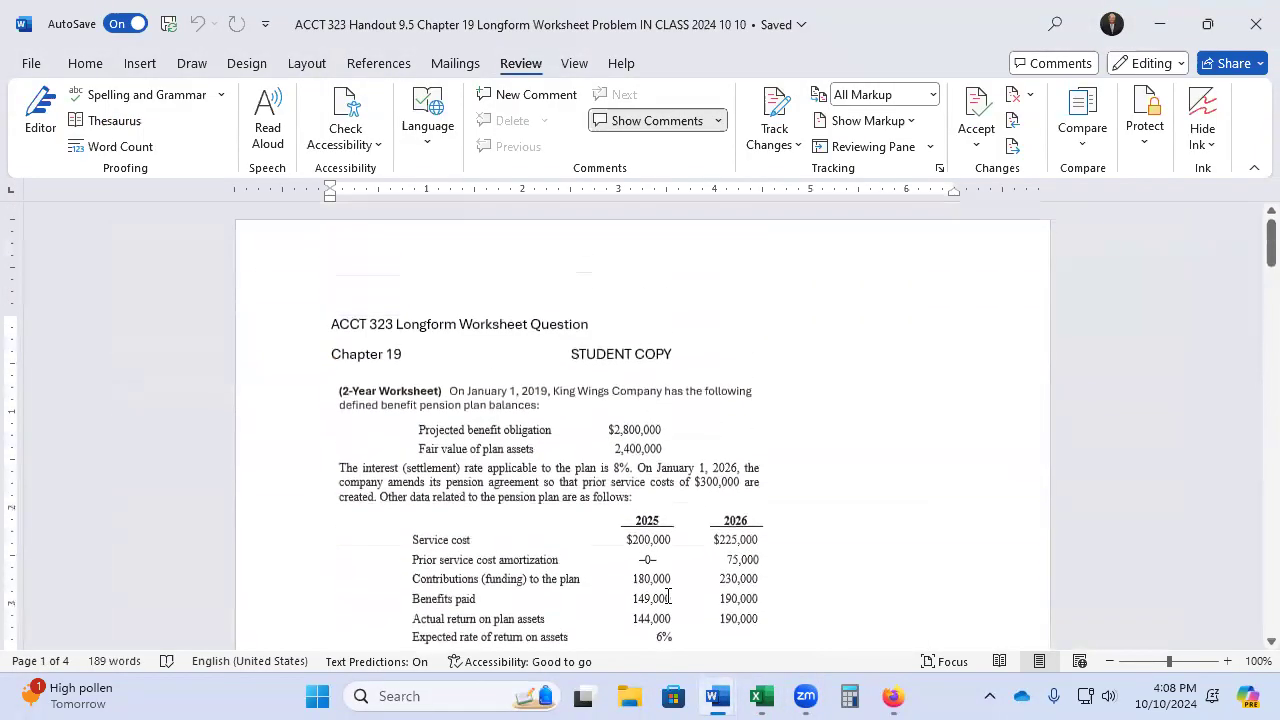
left_click_drag(674, 444, 610, 430)
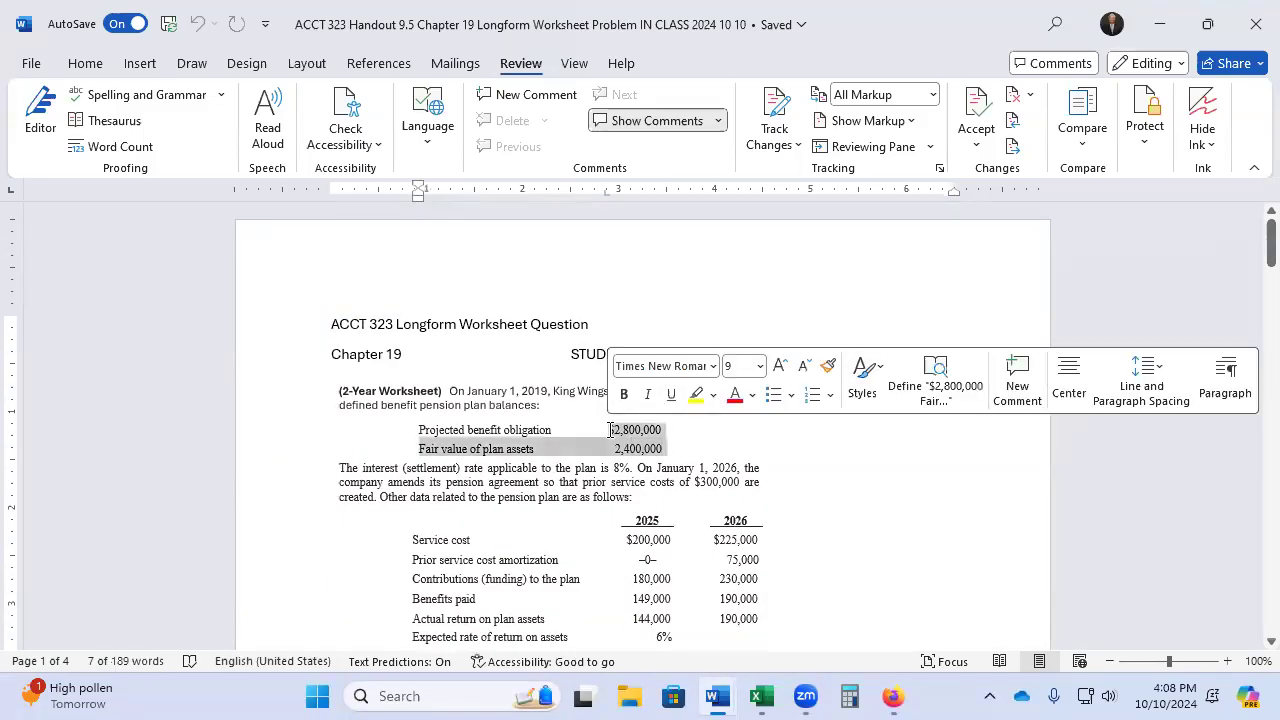
left_click(610, 430)
left_click_drag(416, 430, 664, 449)
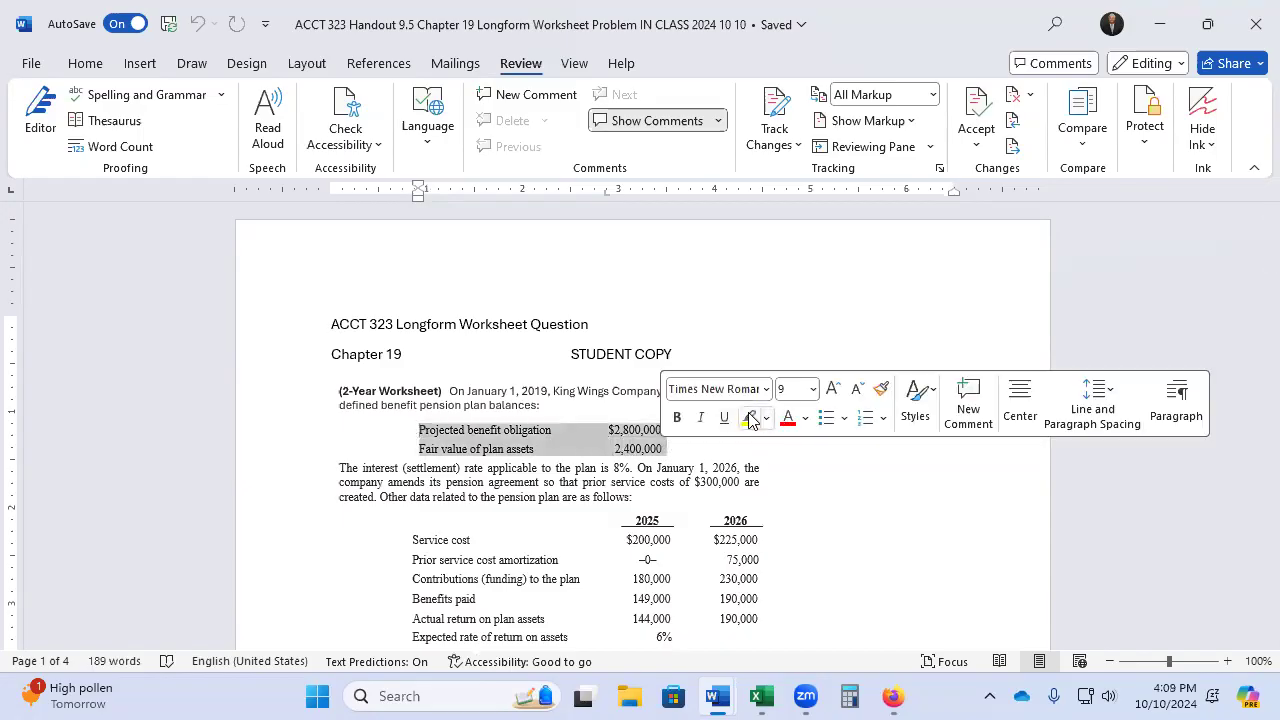
left_click(751, 420)
left_click(406, 531)
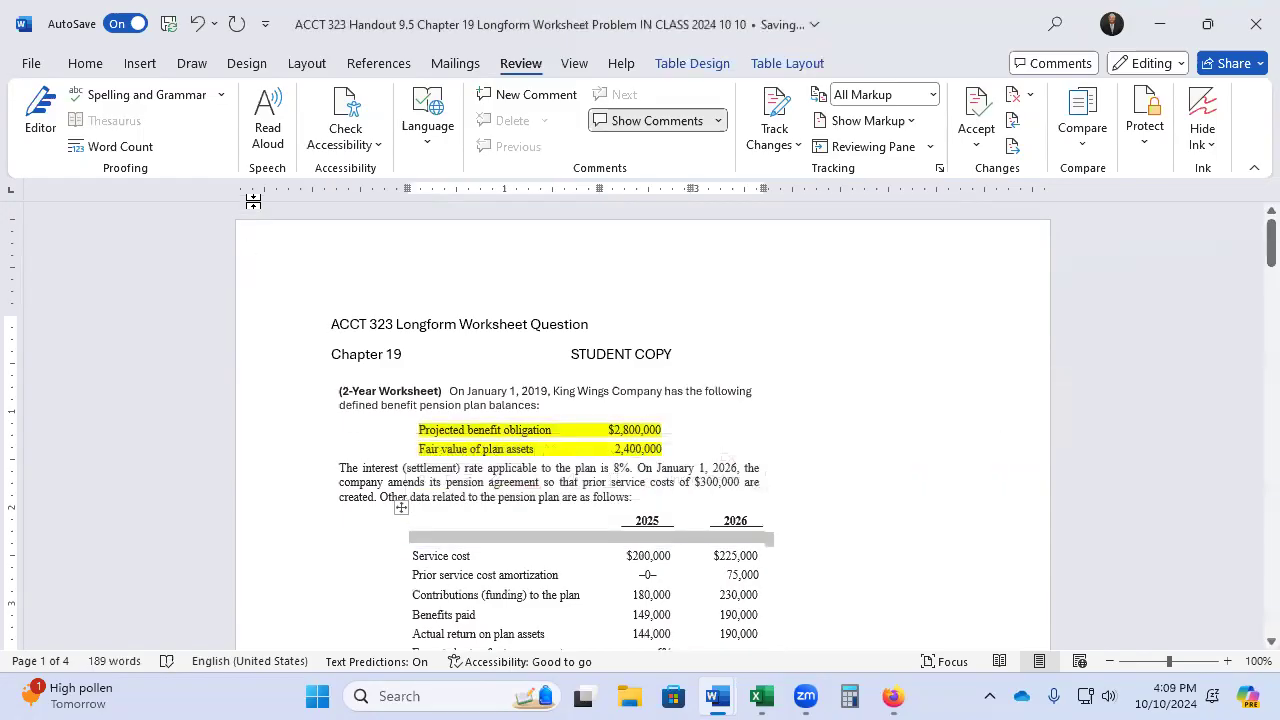
key("ctrl+z")
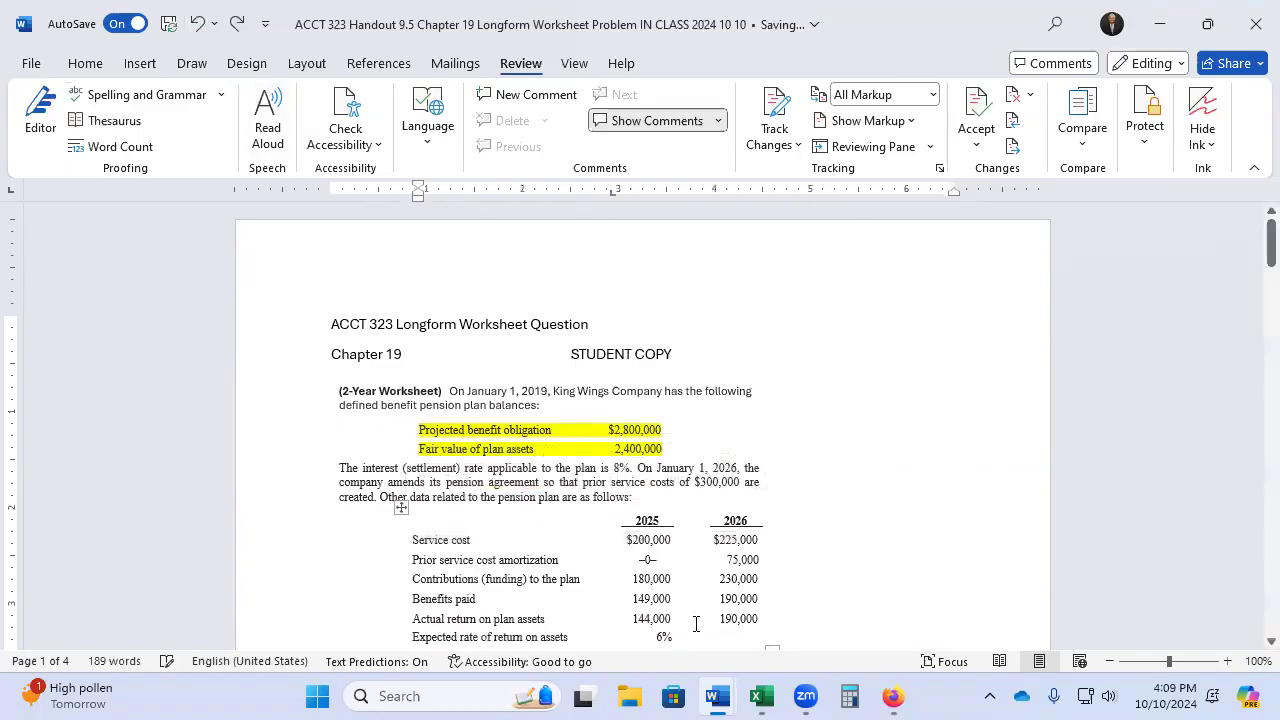
Switch back to the Excel pension worksheet and label row 9 SERVICE COST in the Items column
left_click(758, 697)
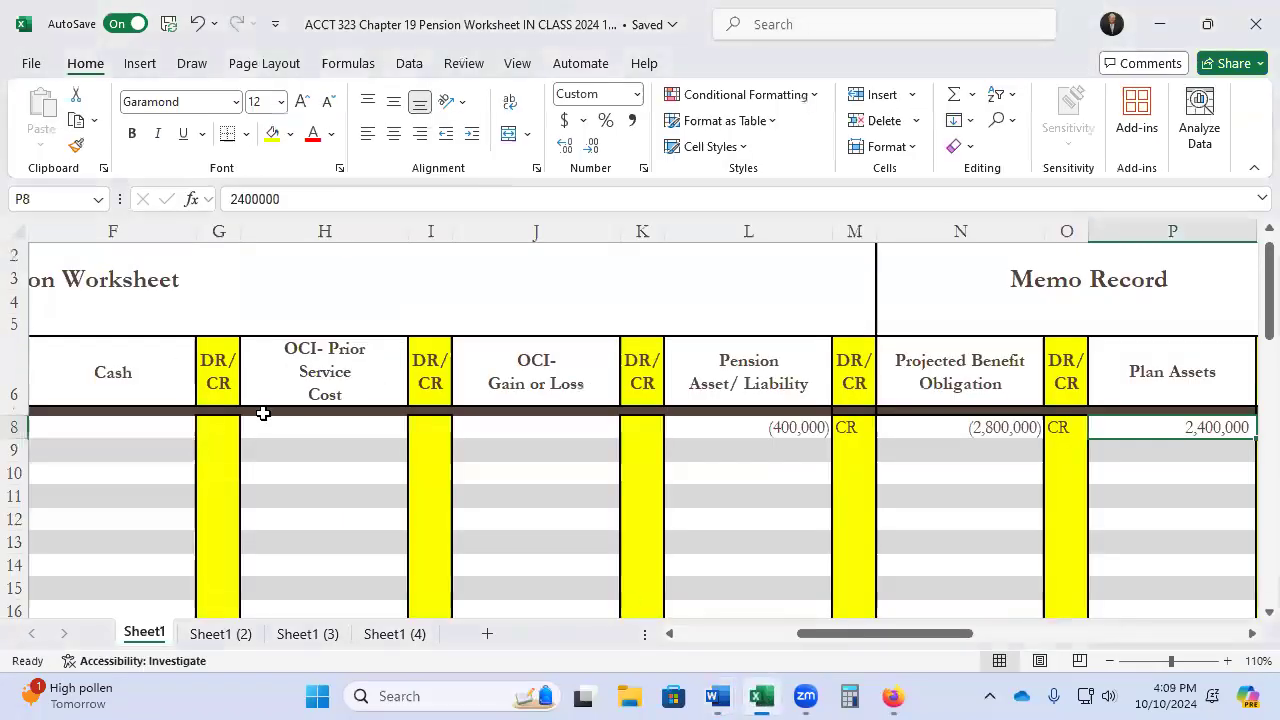
left_click(275, 449)
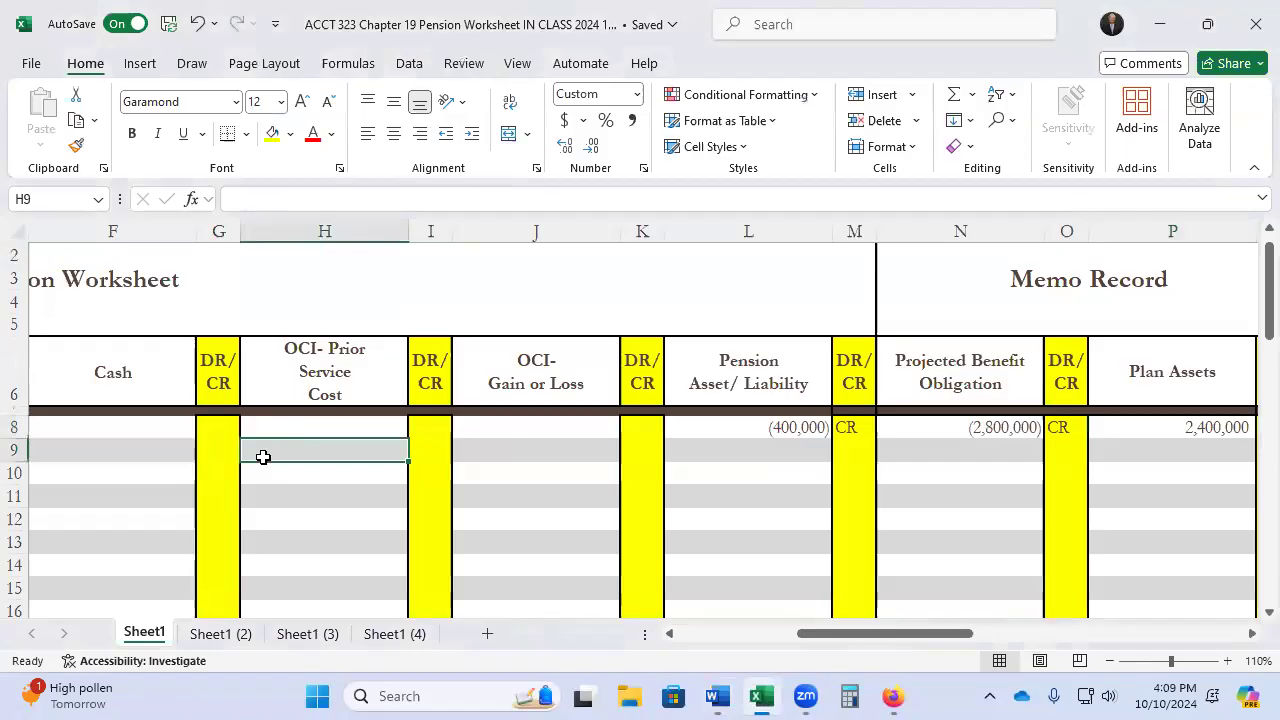
key("Left")
key("Home")
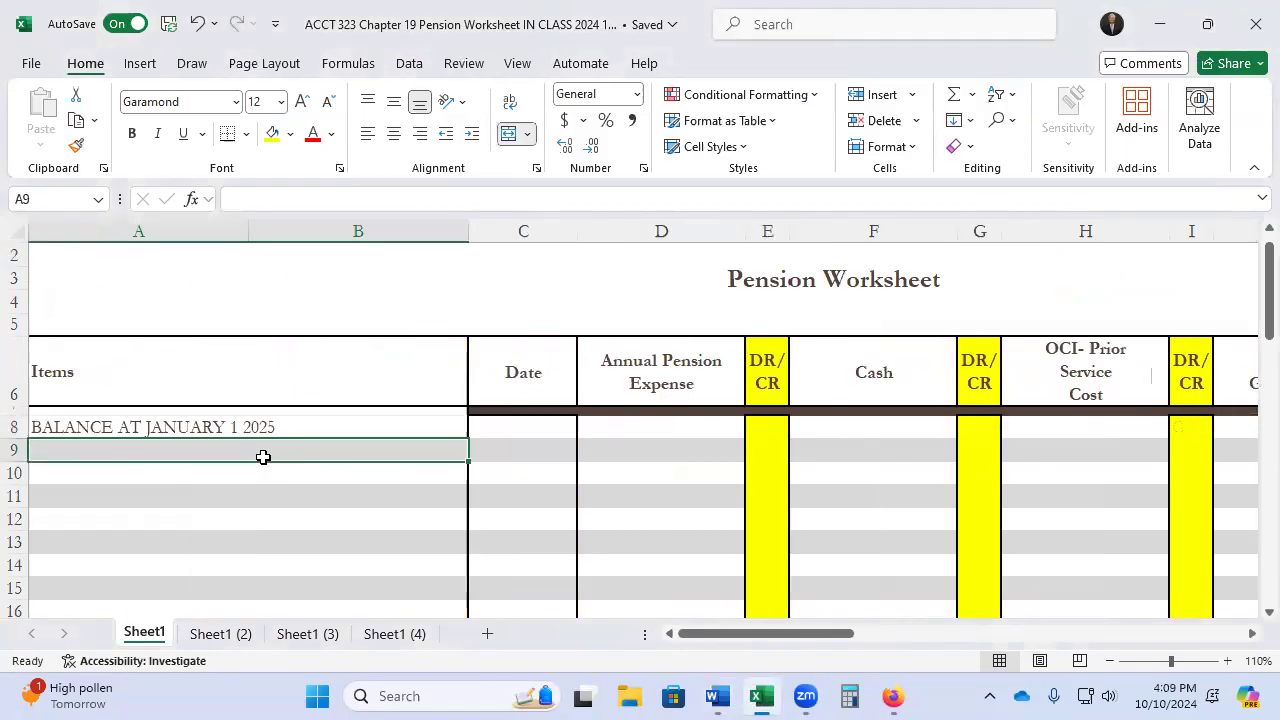
type("SERVIC")
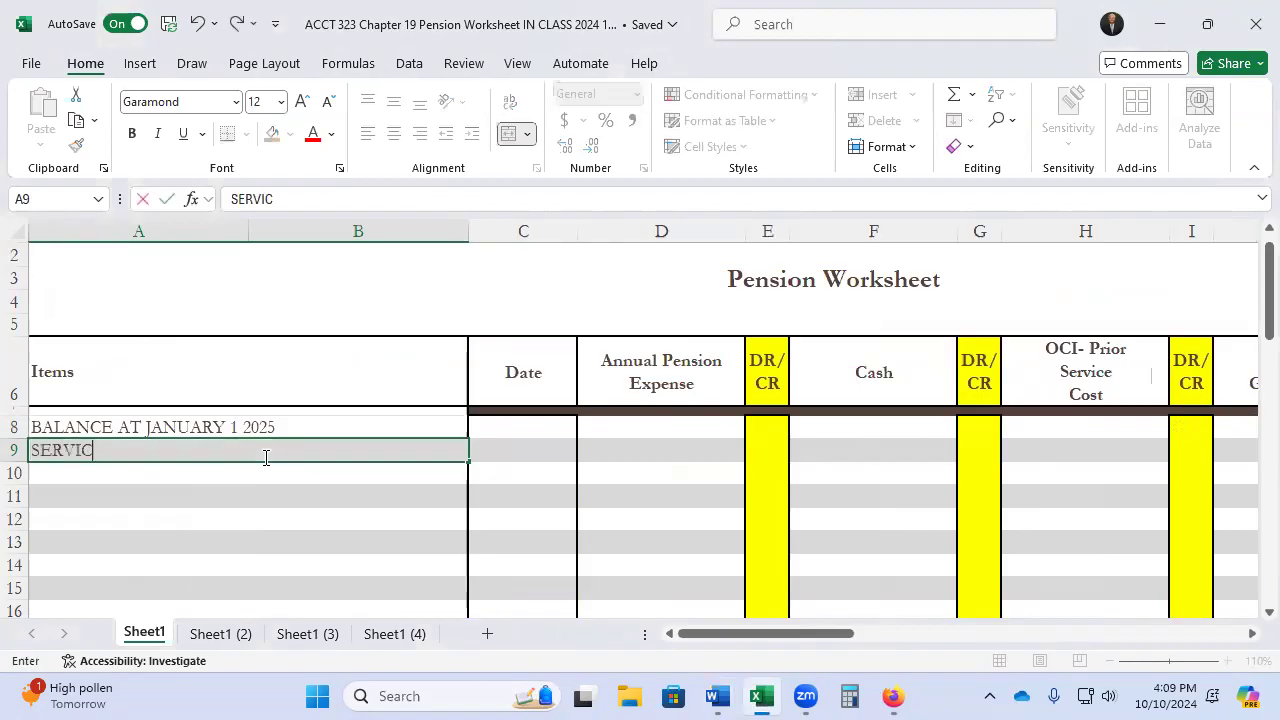
type("E COST")
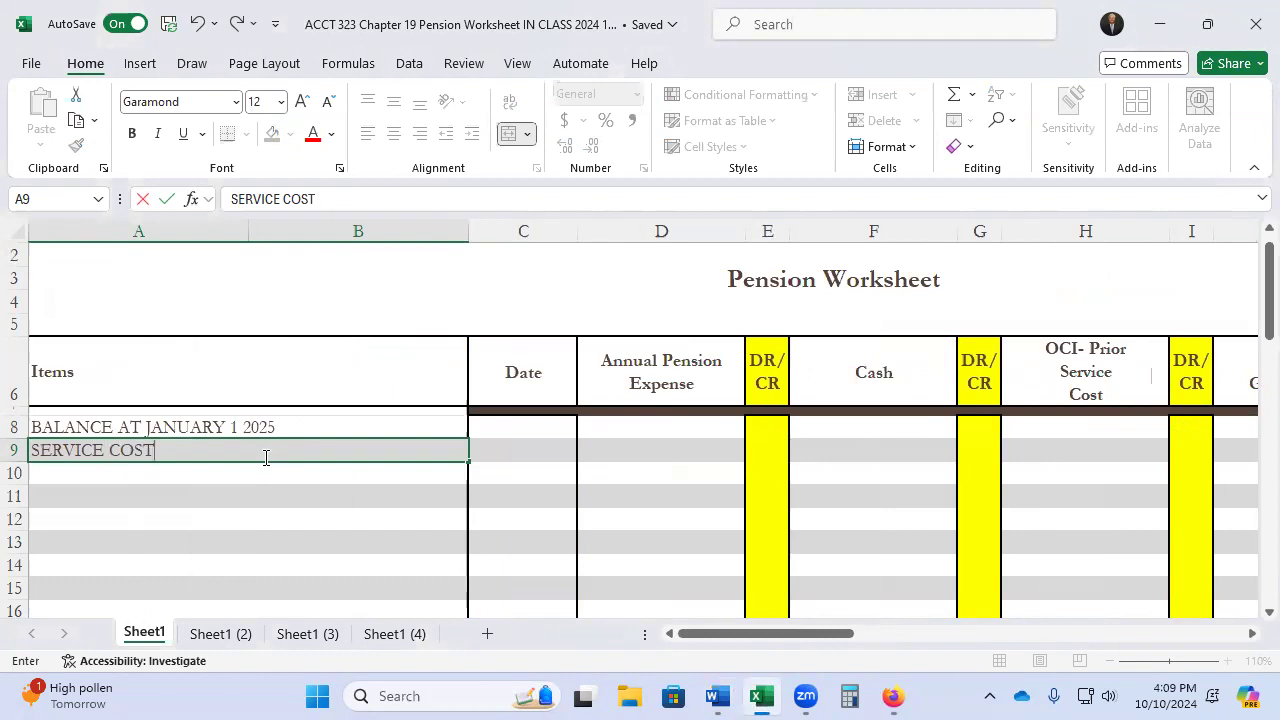
Enter 200000 in D9 as the service cost's Annual Pension Expense and mark it as DR in E9
key("Tab")
key("Tab")
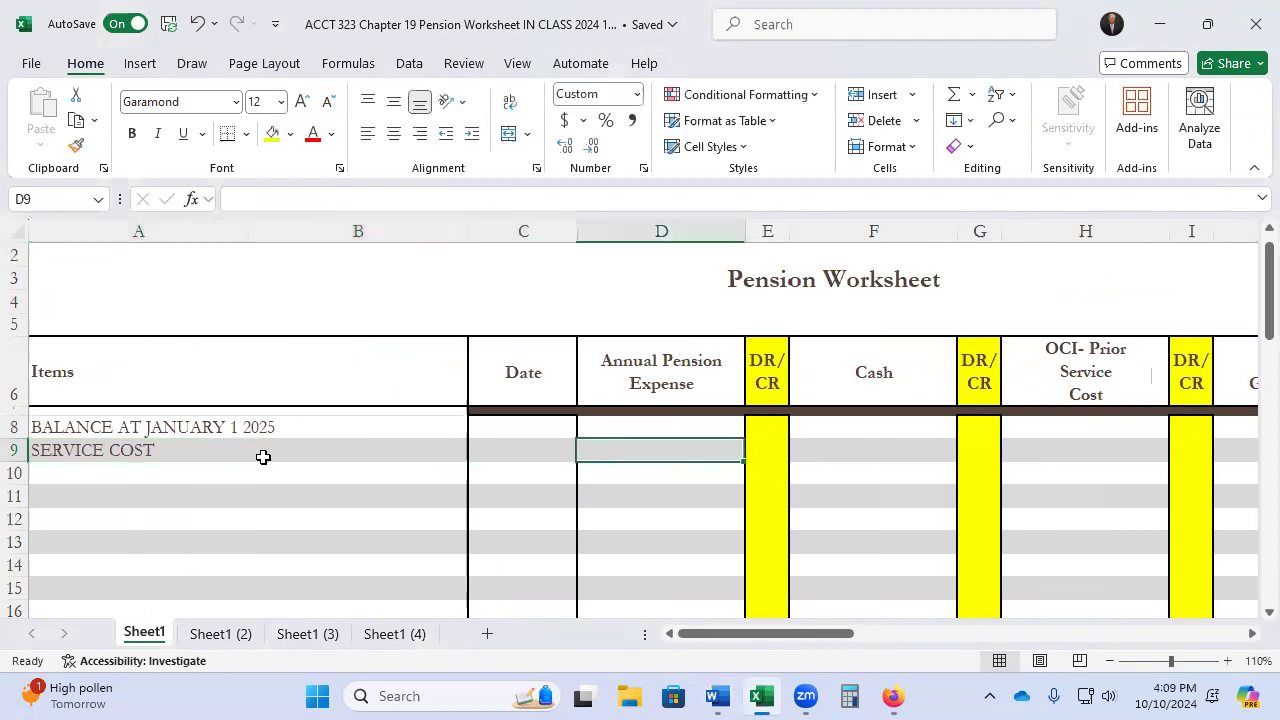
type("2")
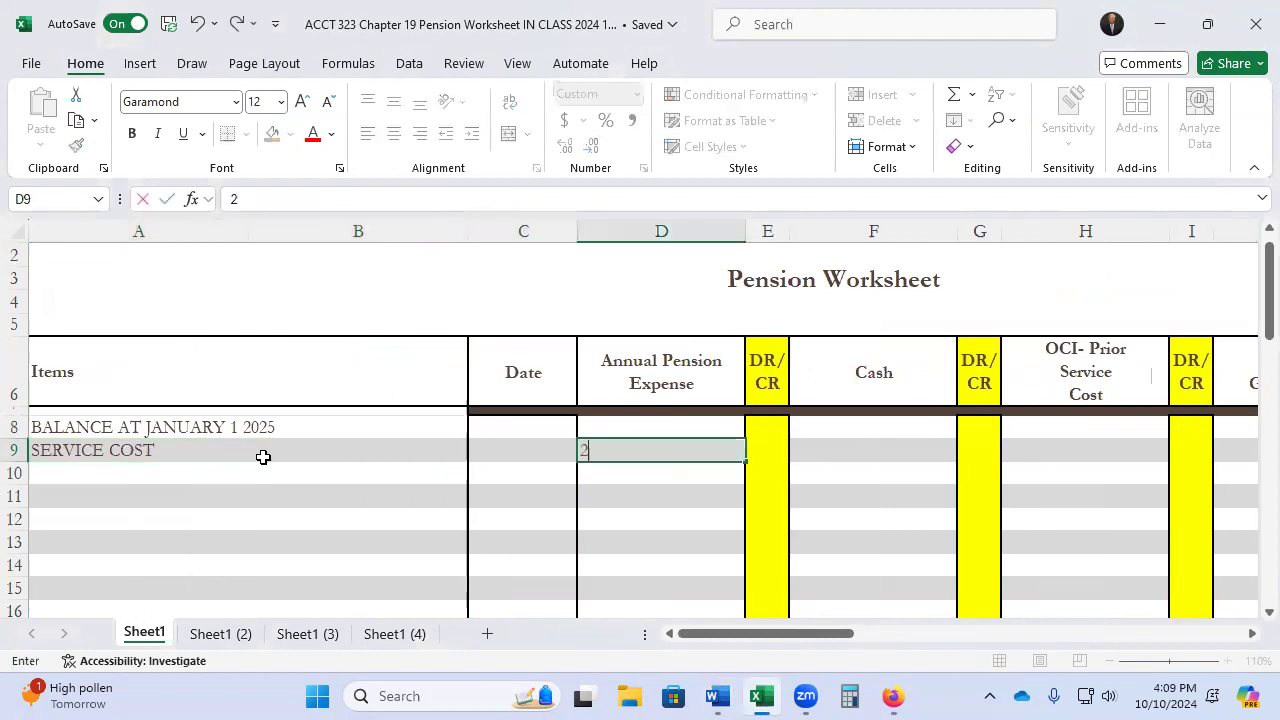
type("000000")
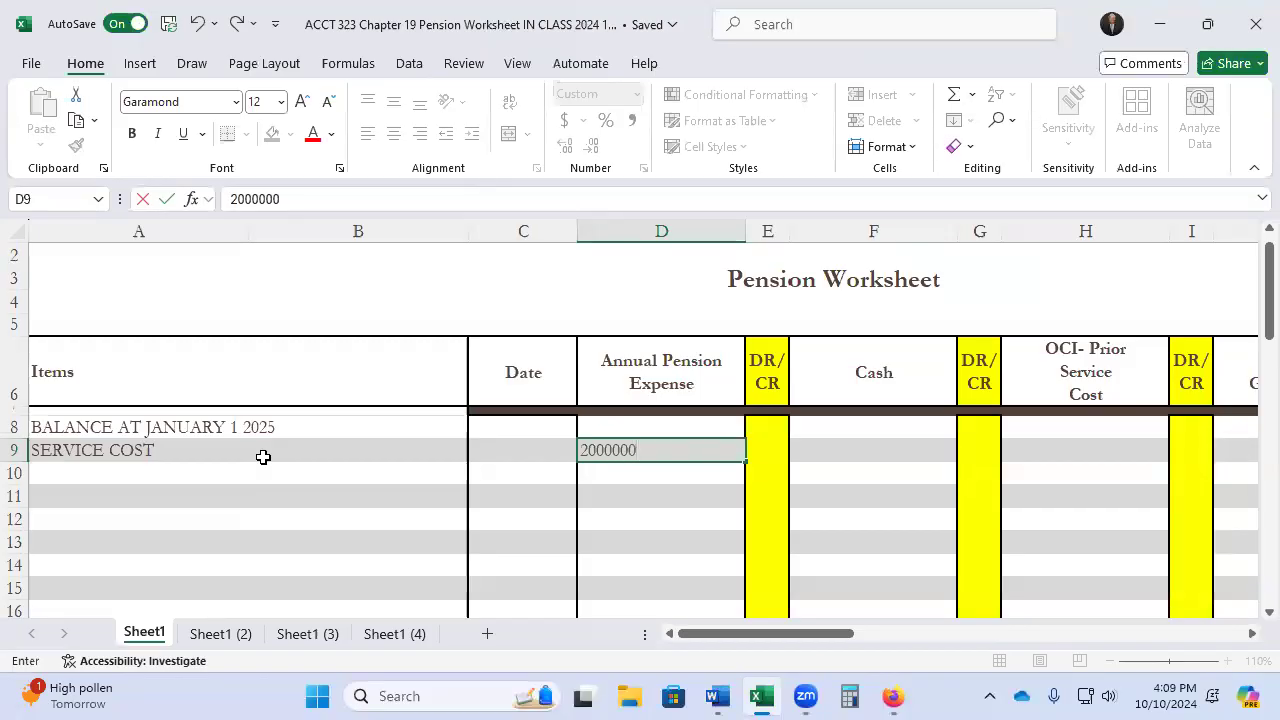
key("BackSpace")
key("Return")
key("Up")
key("Right")
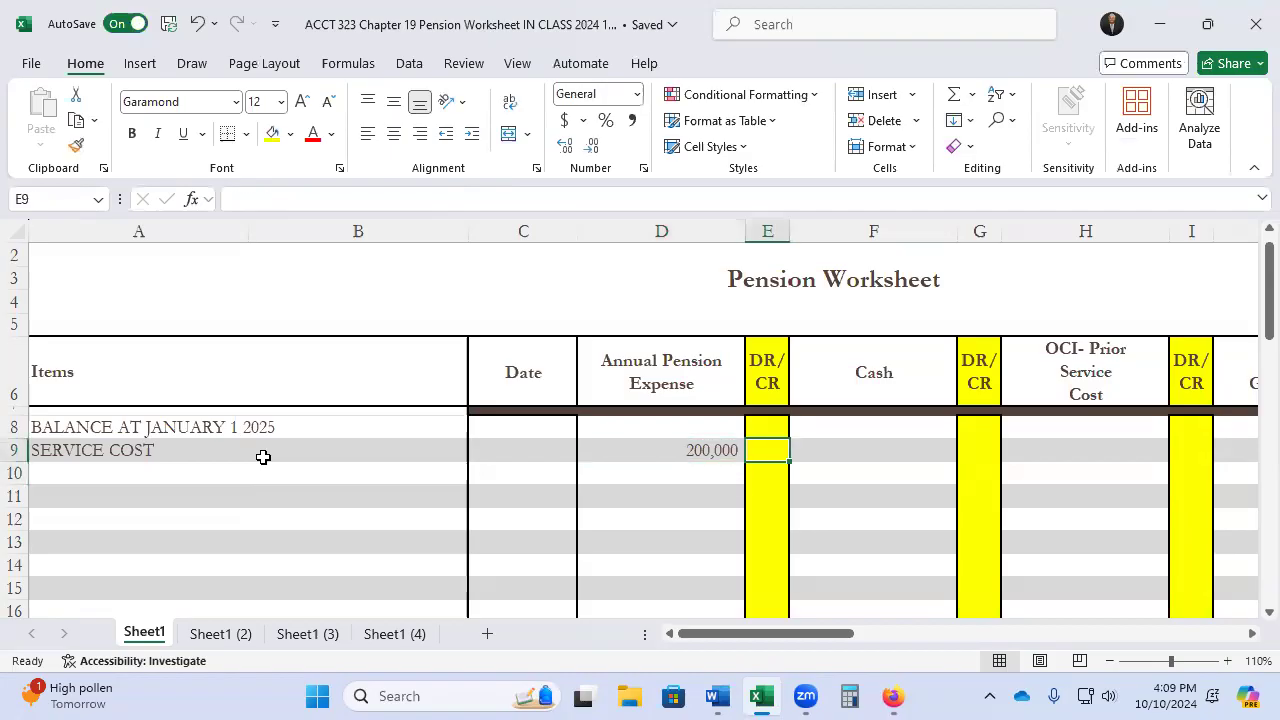
type("DR")
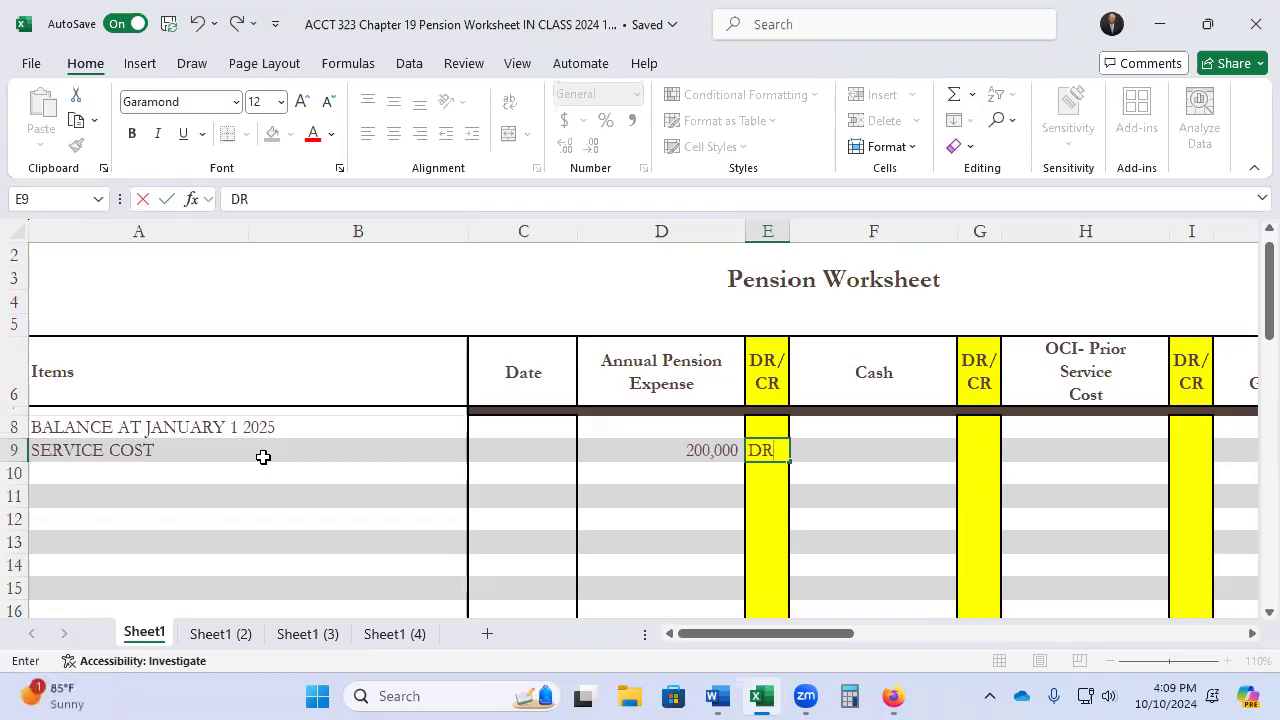
key("Tab")
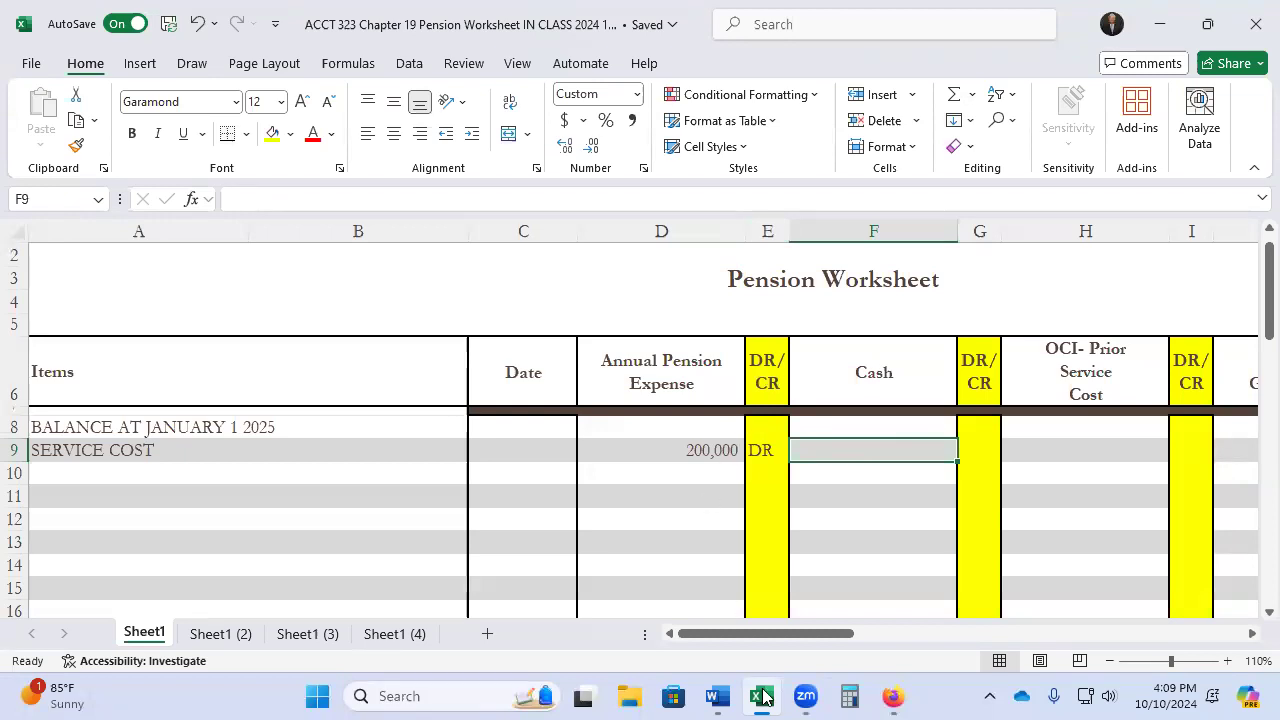
Switch to Firefox and look through the course modules for the Chapter 19 pension worksheet and handout files
left_click(893, 696)
scroll(720, 531, "up", 3)
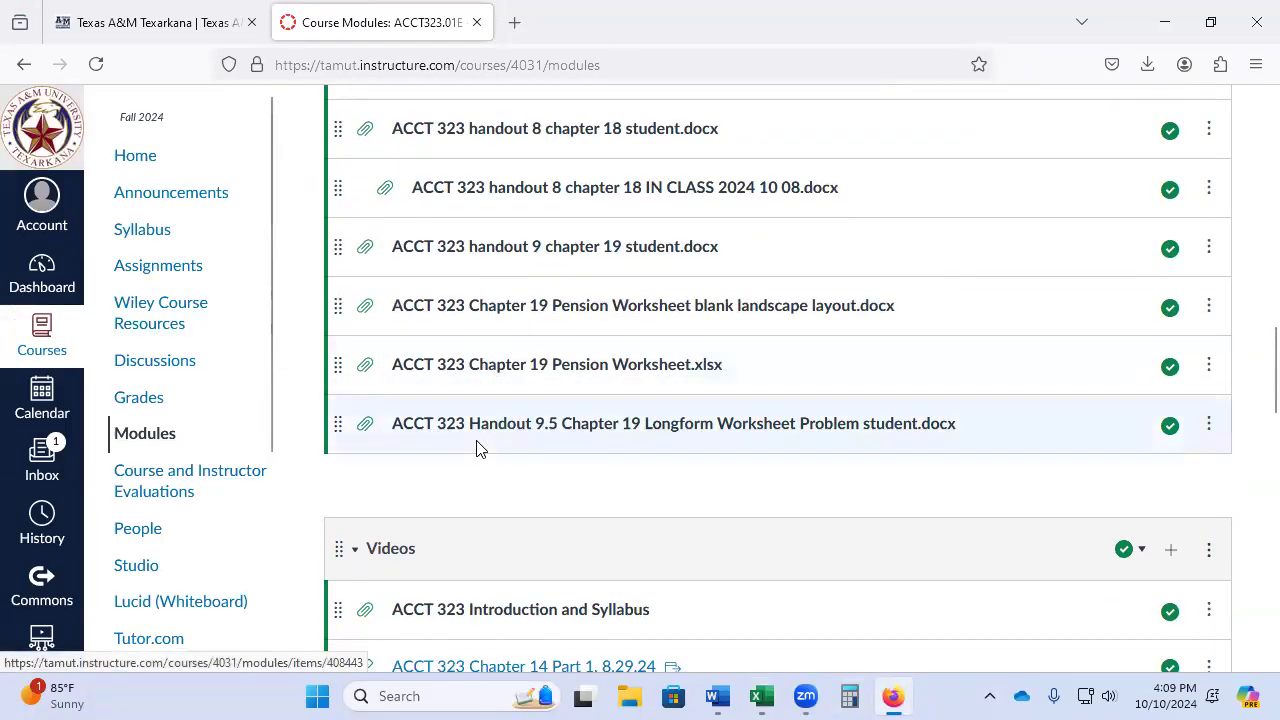
scroll(523, 469, "up", 4)
scroll(525, 470, "down", 10)
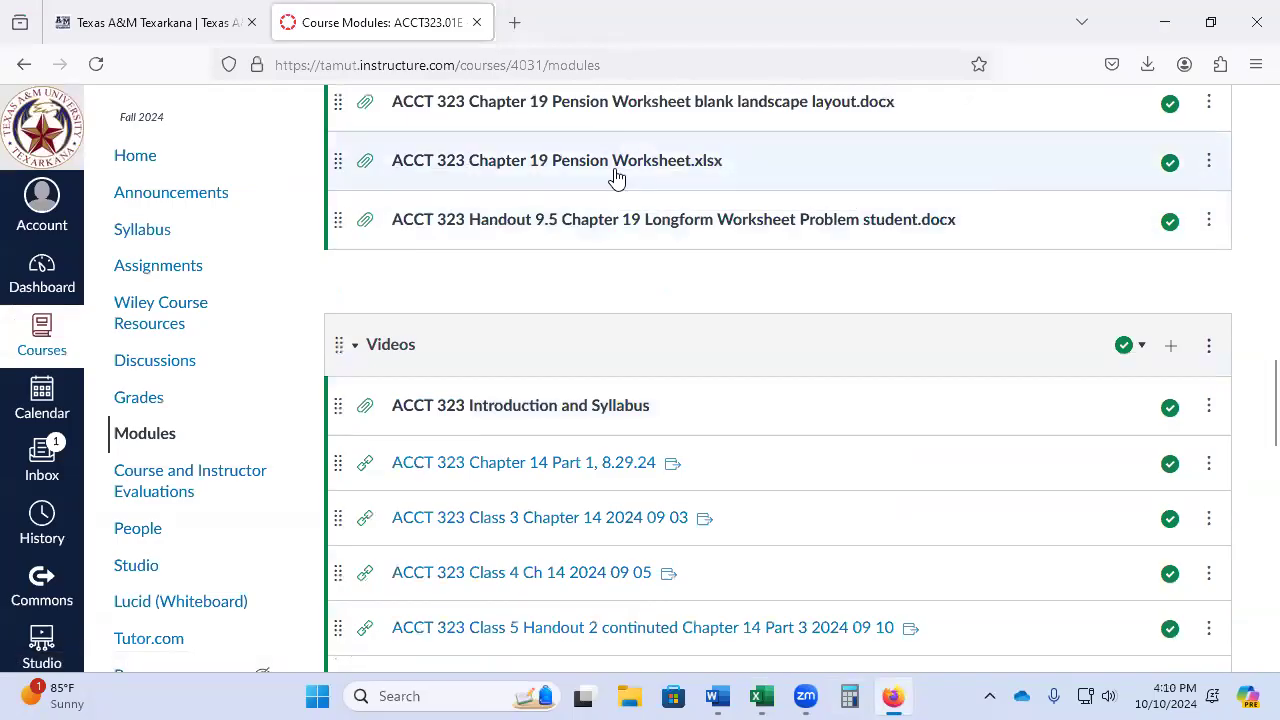
scroll(669, 360, "down", 10)
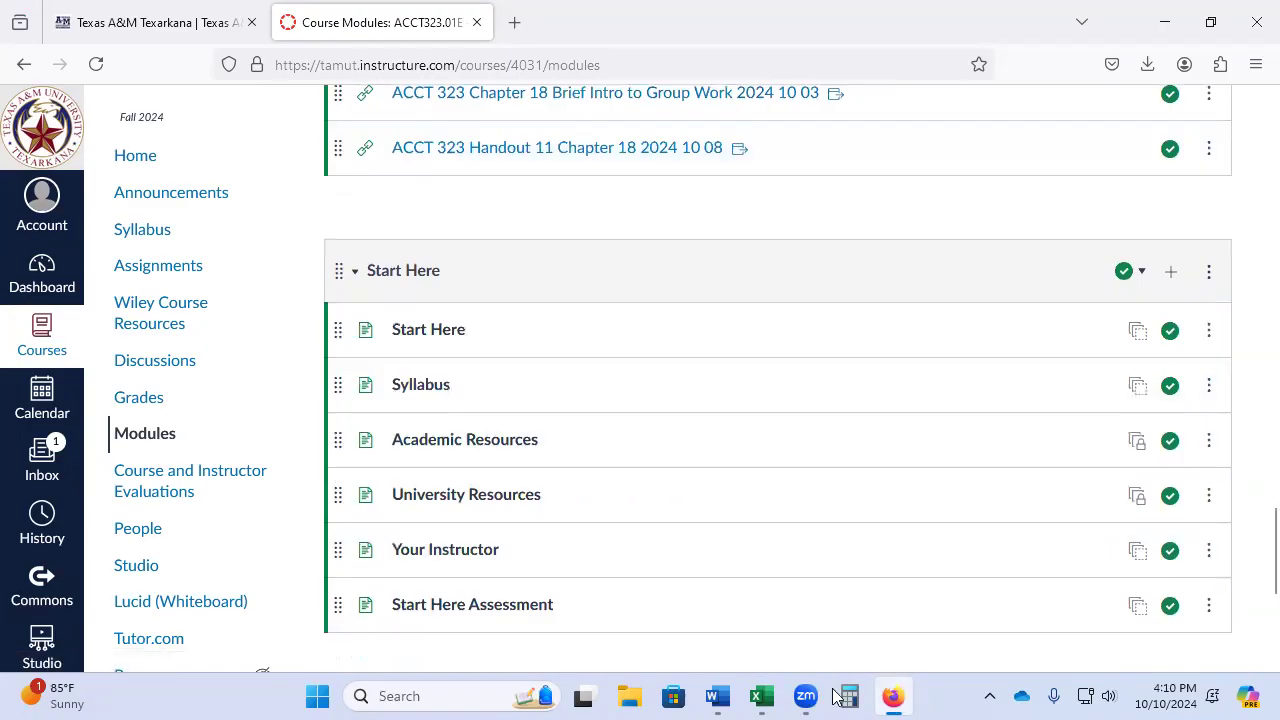
Back in the Excel worksheet, enter the service cost in N9 as the negative of D9 and mark it as CR in O9
left_click(762, 696)
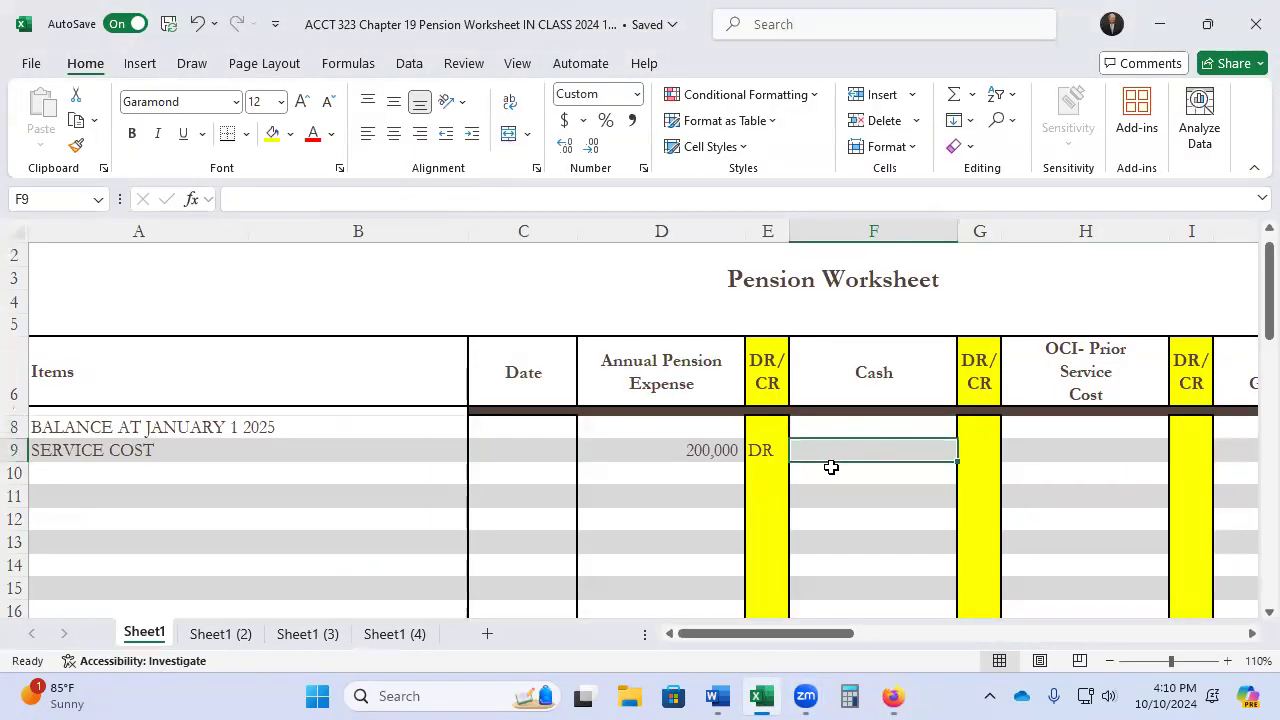
key("Right")
key("Right")
key("Right")
key("Right")
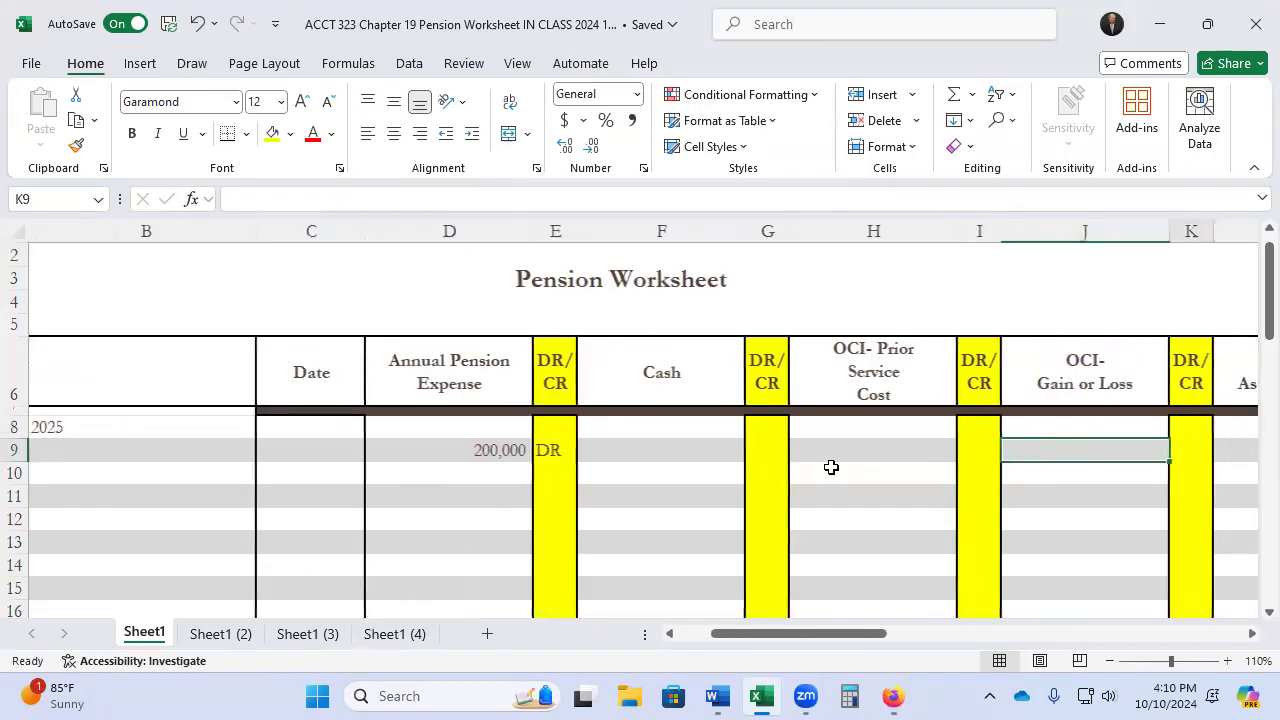
key("Right")
key("Right")
key("Right")
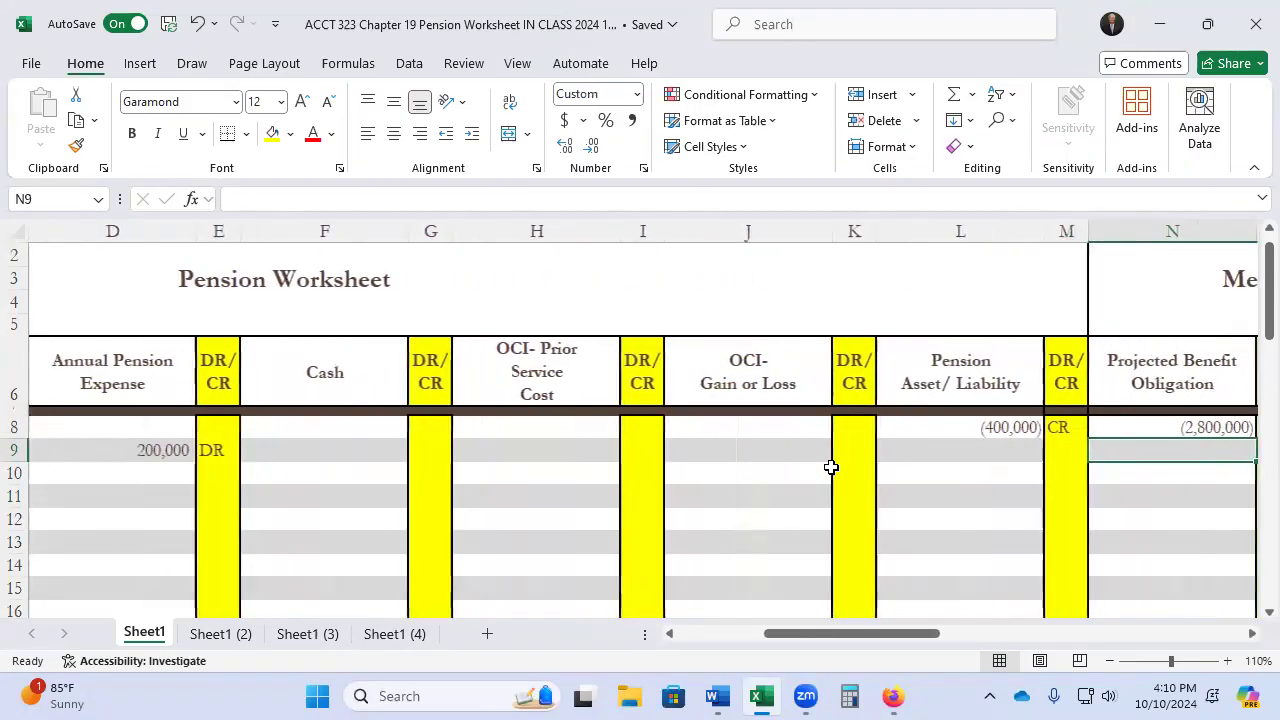
type("-")
key("Left")
key("Left")
key("Left")
key("Left")
key("Left")
key("Left")
key("Left")
key("Left")
key("Left")
key("Left")
key("Tab")
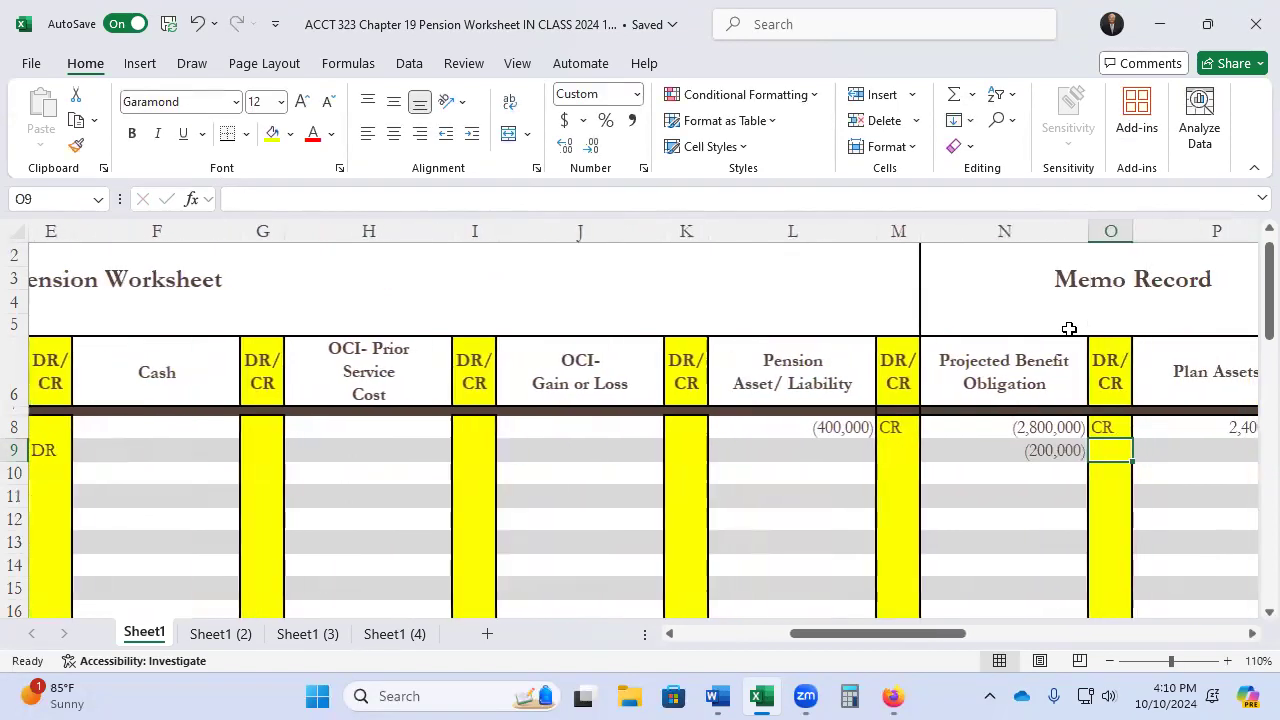
type("CR")
key("Return")
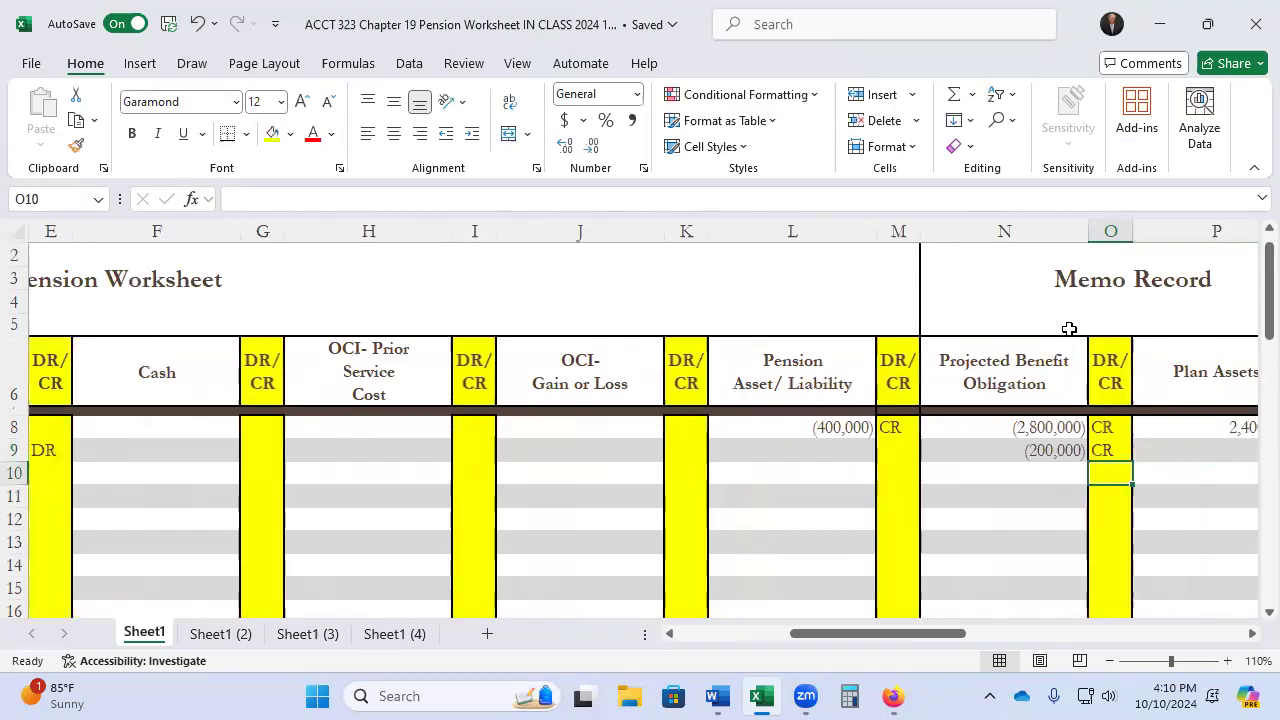
Label row 10 INTEREST EXPENSE ON PBO in the Items column
key("Left")
key("Left")
key("Left")
key("Left")
key("Left")
key("Left")
key("Left")
key("Left")
key("Left")
key("Left")
key("Left")
key("Left")
key("Left")
key("Left")
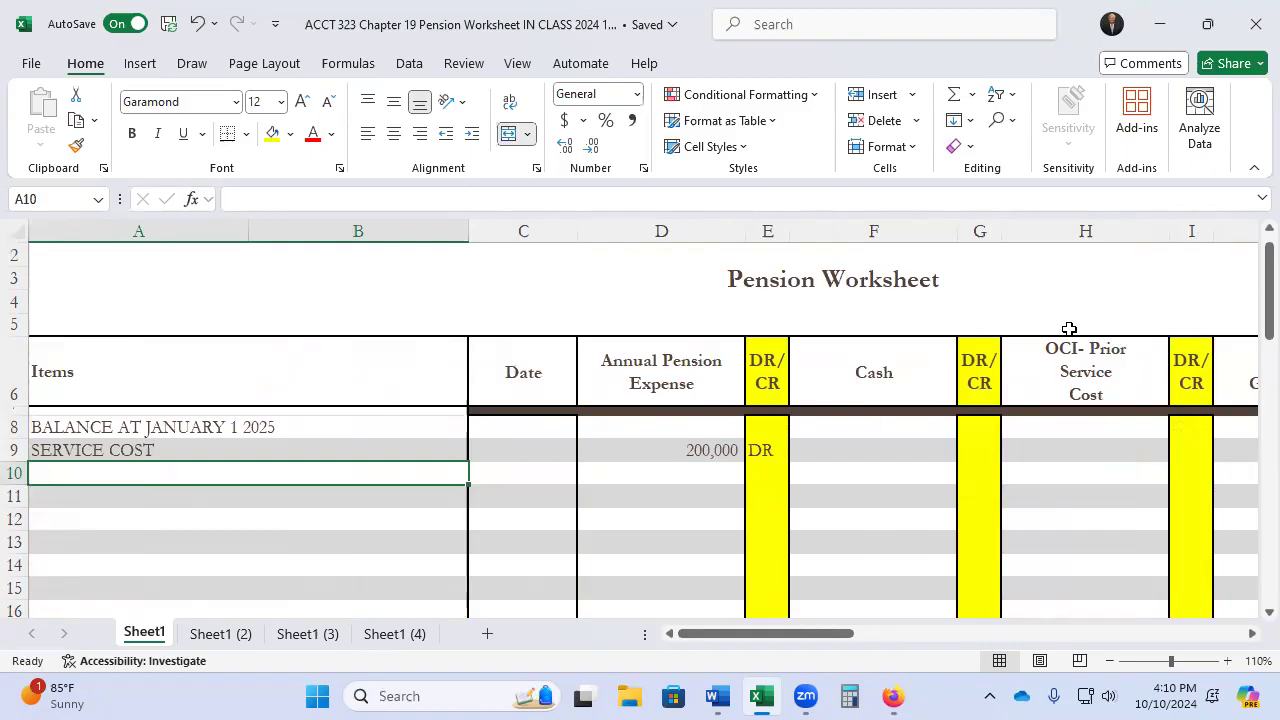
type("INTER")
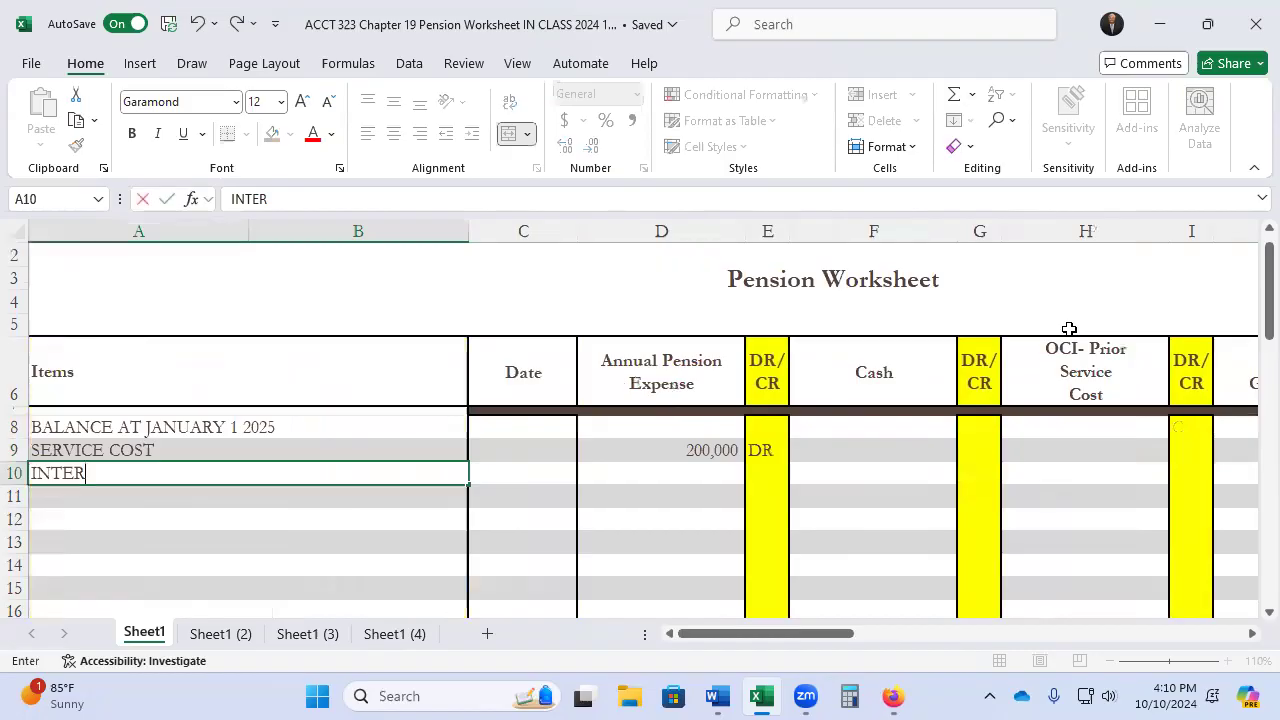
type("EST EXPENSE ON PBO")
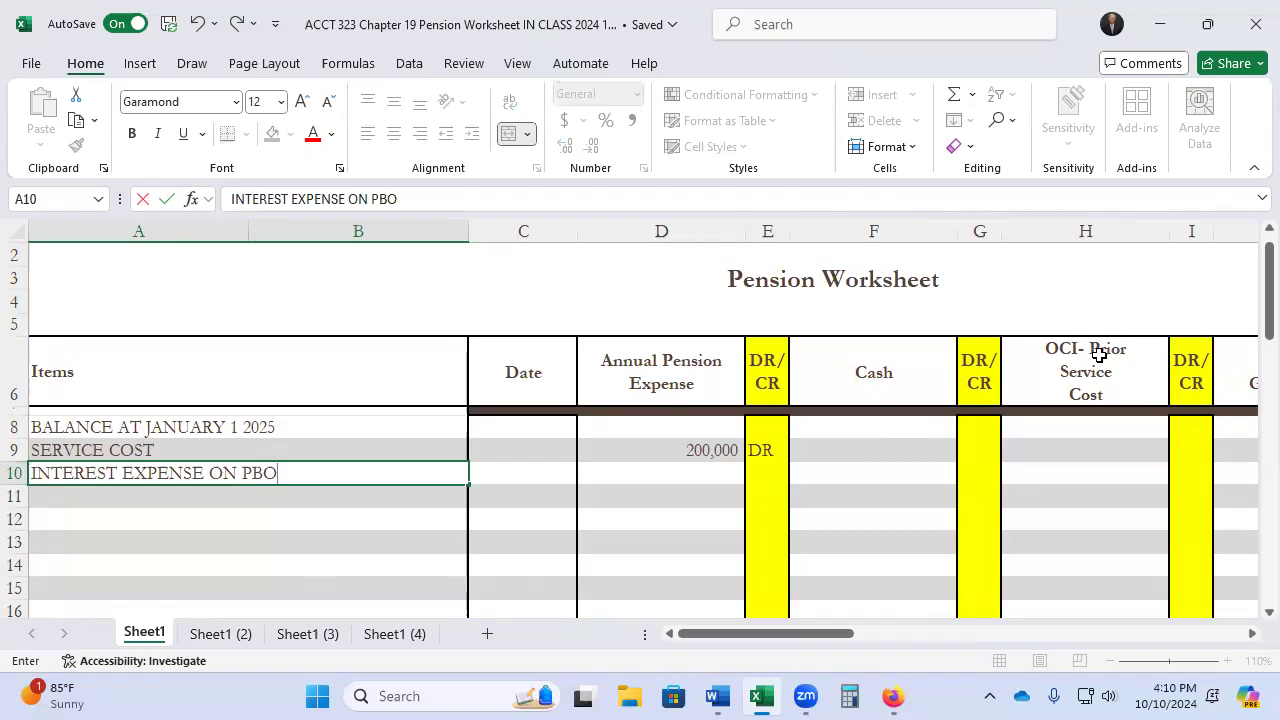
In the Word longform problem handout, highlight the 8% interest (settlement) rate in yellow
mouse_move(715, 697)
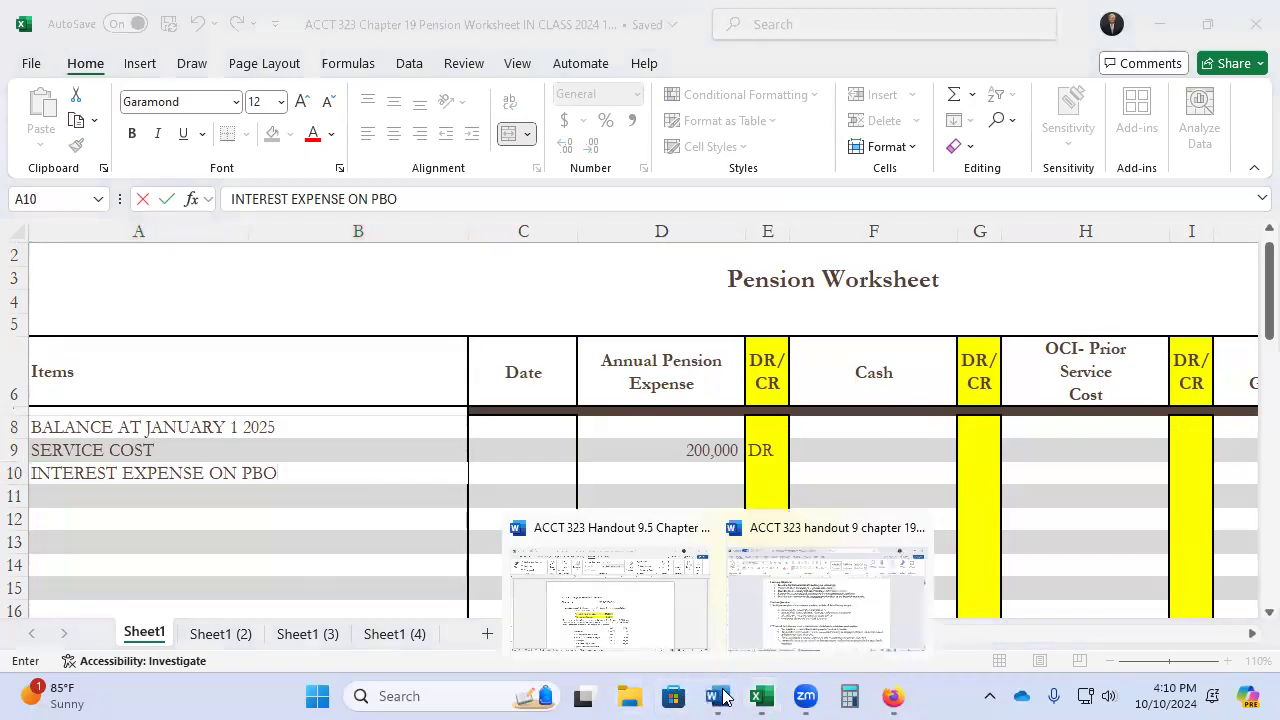
left_click(663, 634)
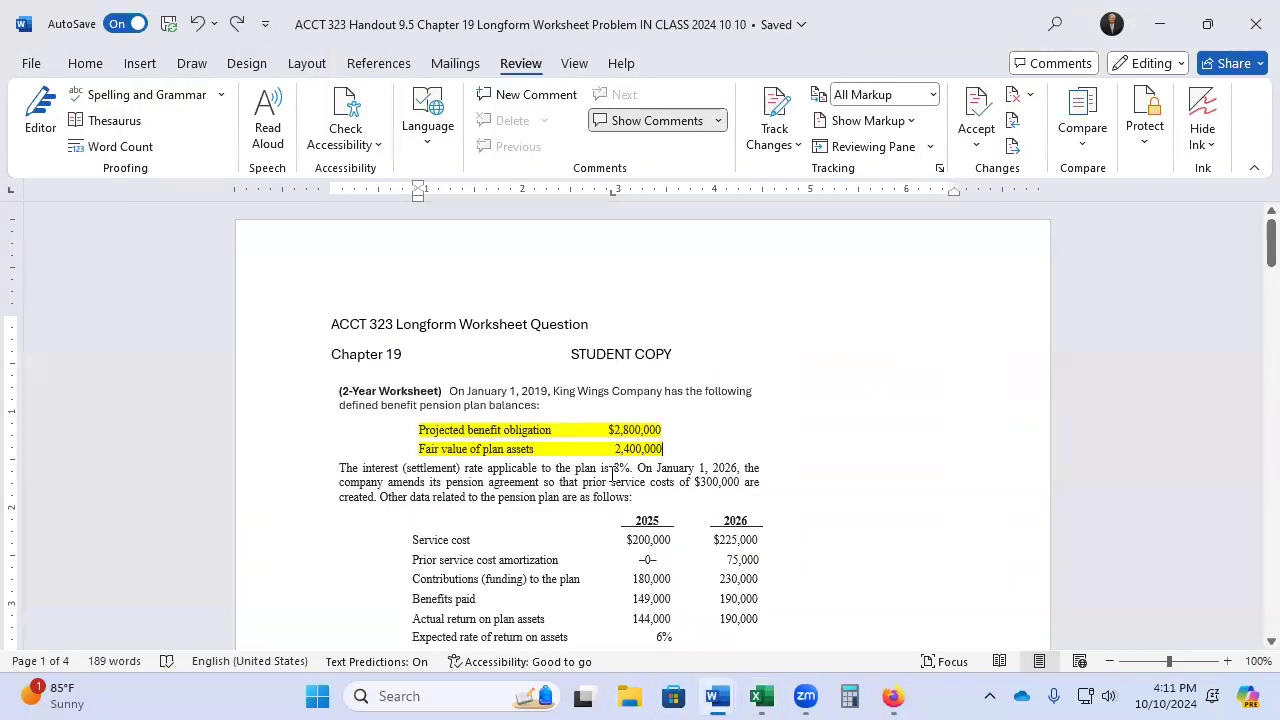
left_click_drag(630, 468, 603, 468)
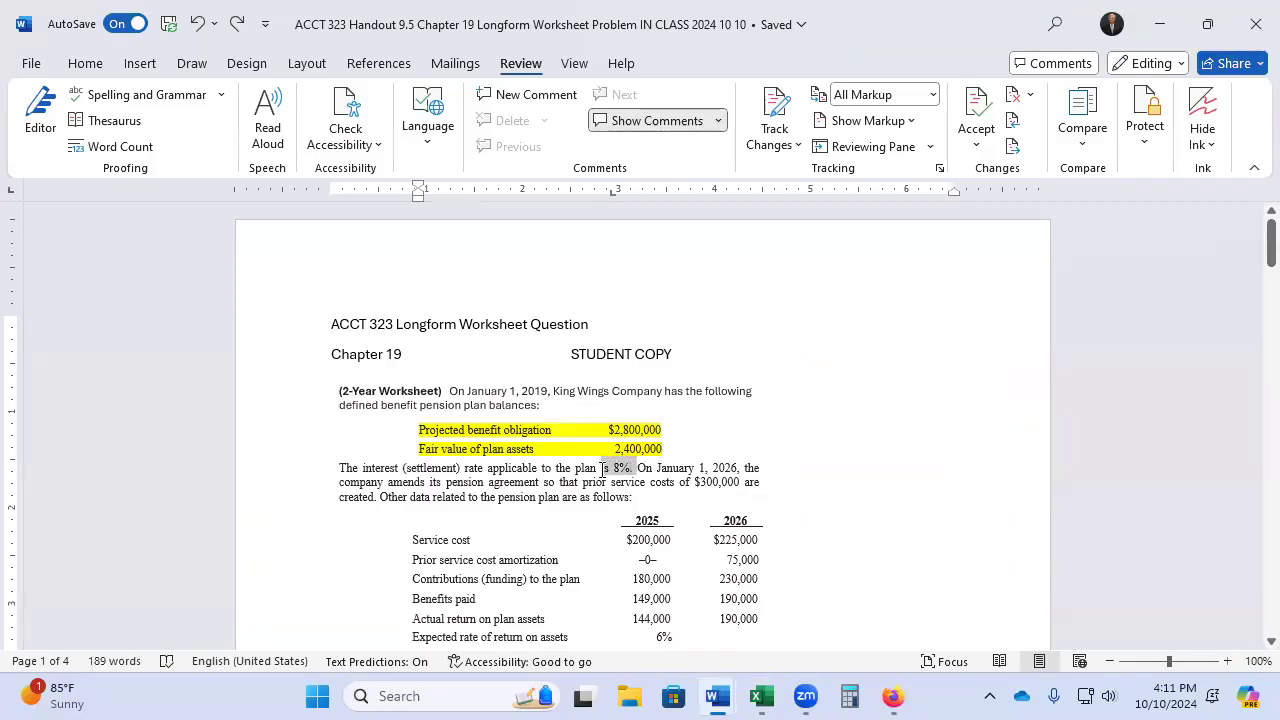
left_click(688, 434)
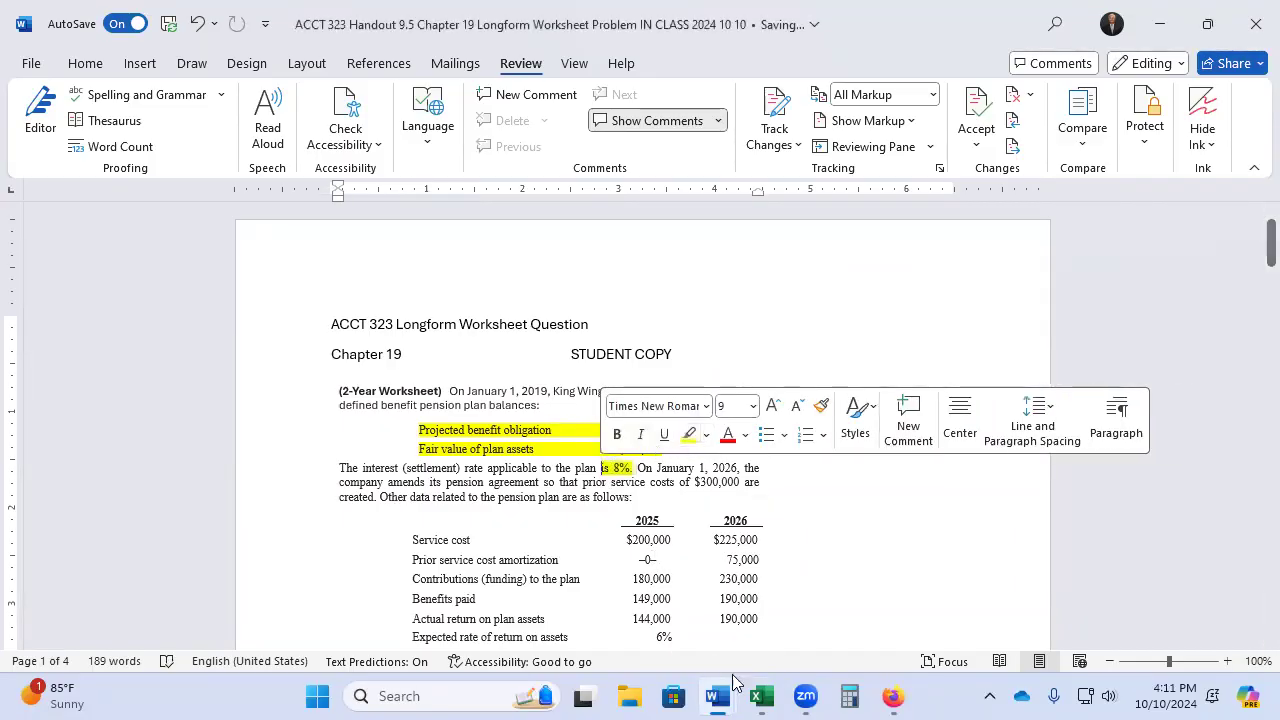
Switch to the Excel worksheet and calculate the interest expense in D10 as the opening projected benefit obligation in N8 times -.08
left_click(761, 696)
left_click(633, 471)
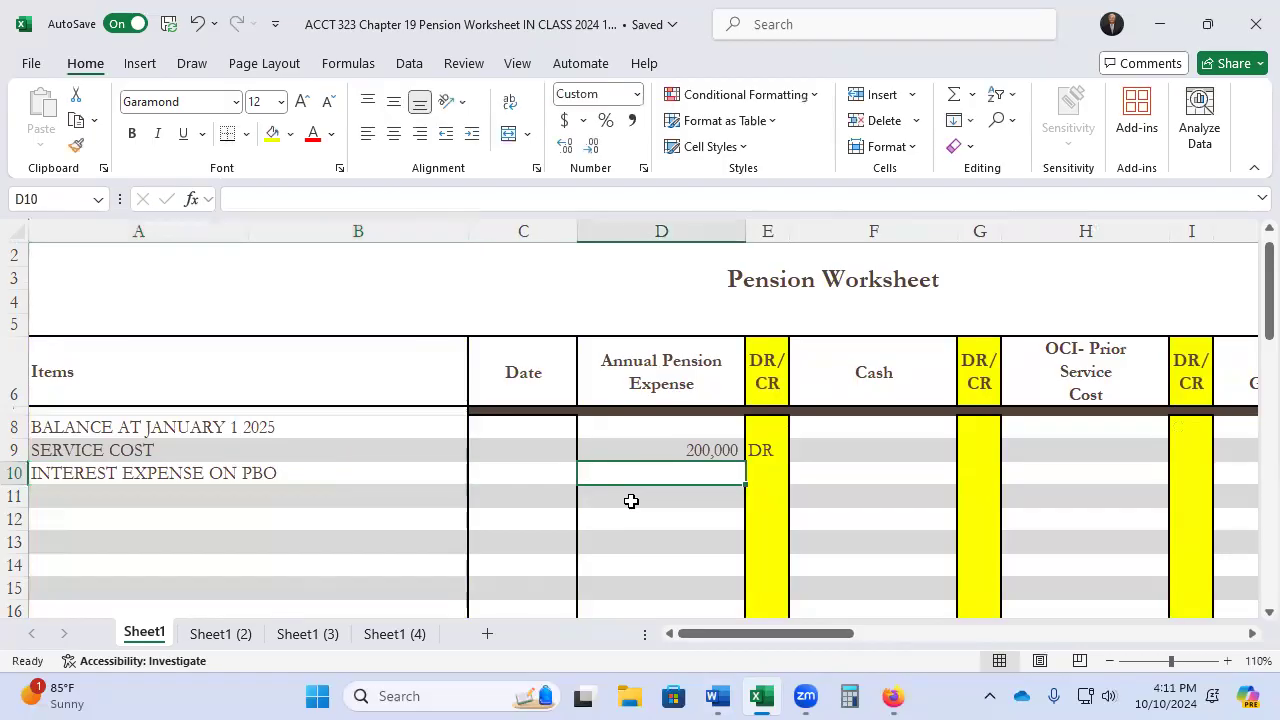
type("+")
key("Right")
key("Right")
key("Right")
key("Right")
key("Right")
key("Right")
key("Right")
key("Right")
key("Right")
key("Right")
key("Right")
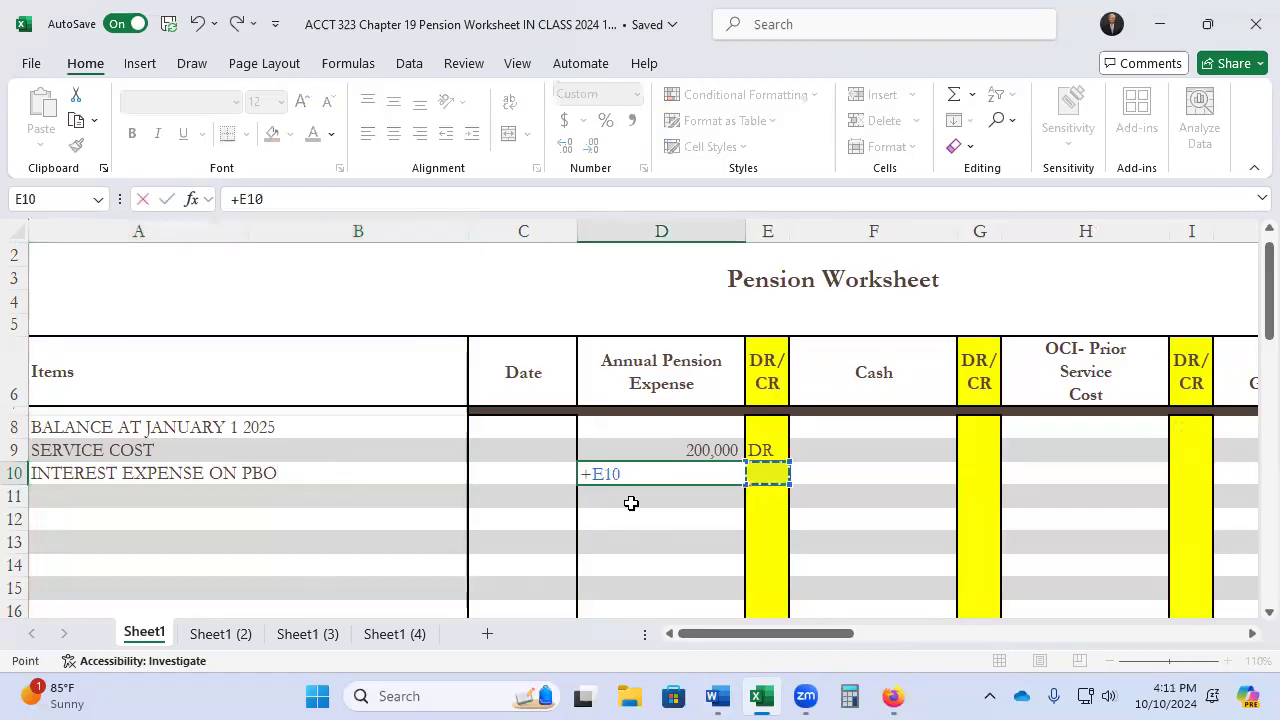
key("Left")
key("Left")
key("Up")
key("Up")
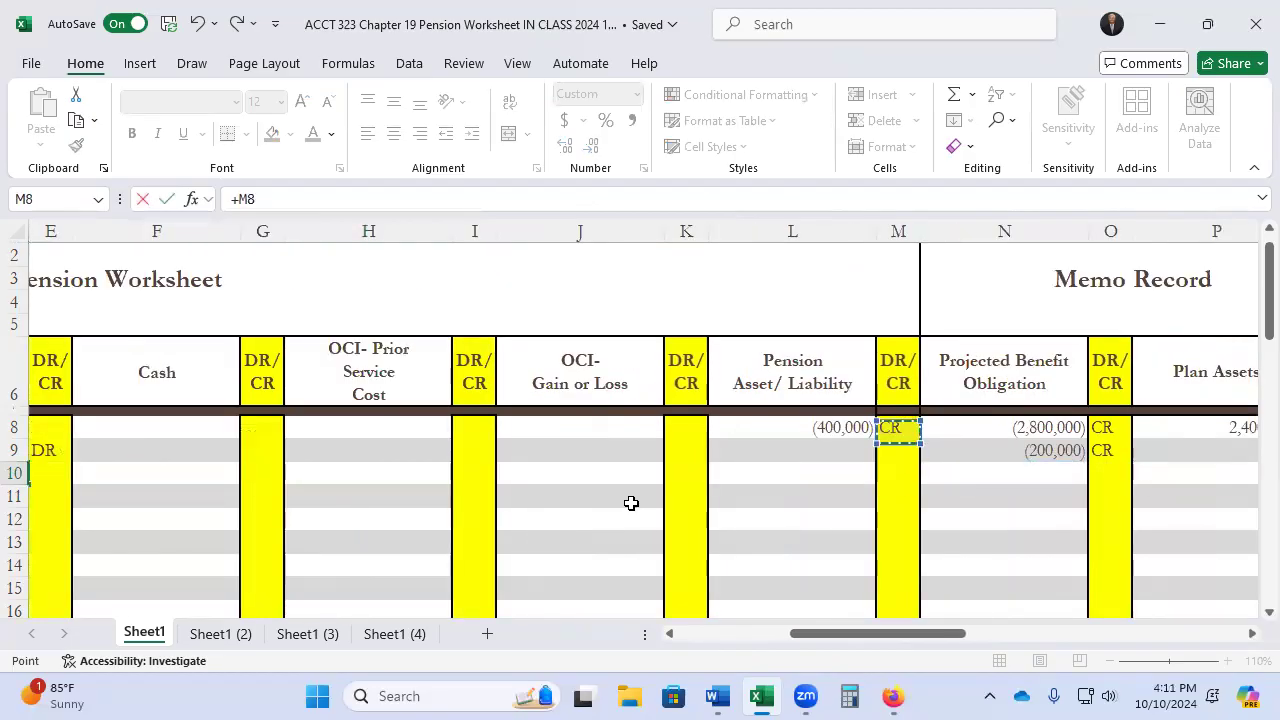
key("Right")
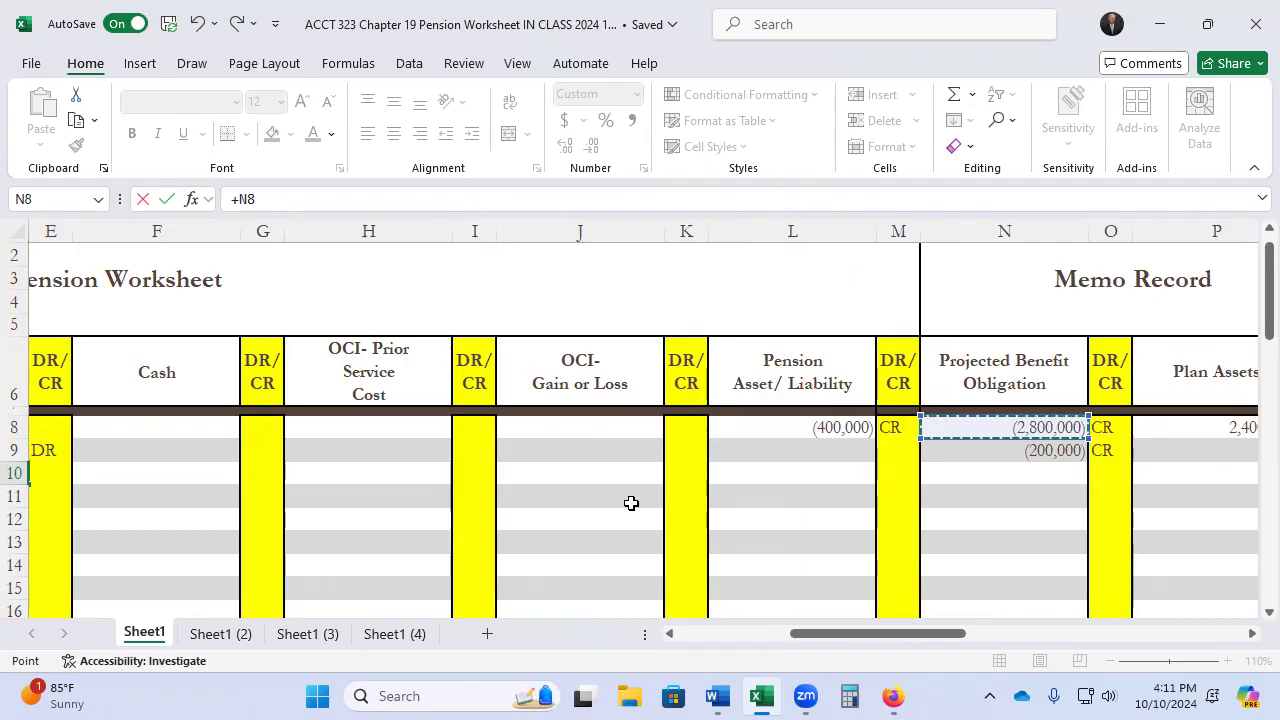
type("*")
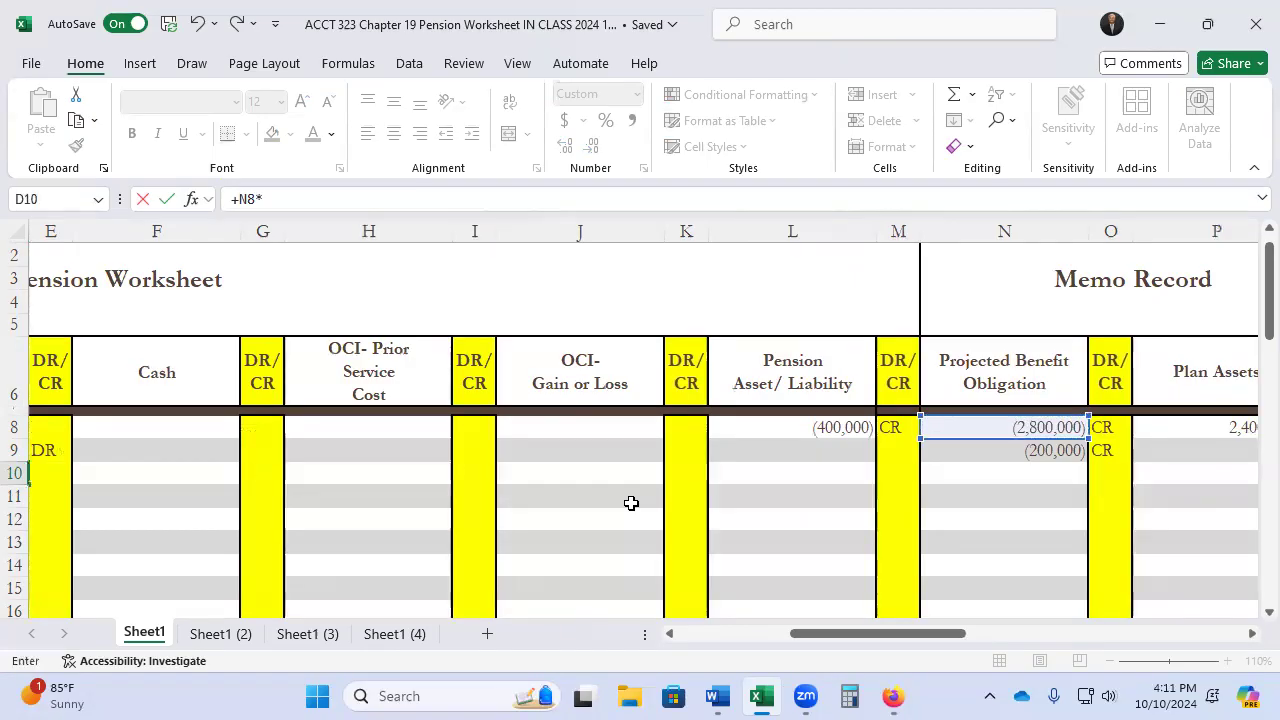
type("-")
type(".08")
key("Left")
key("Left")
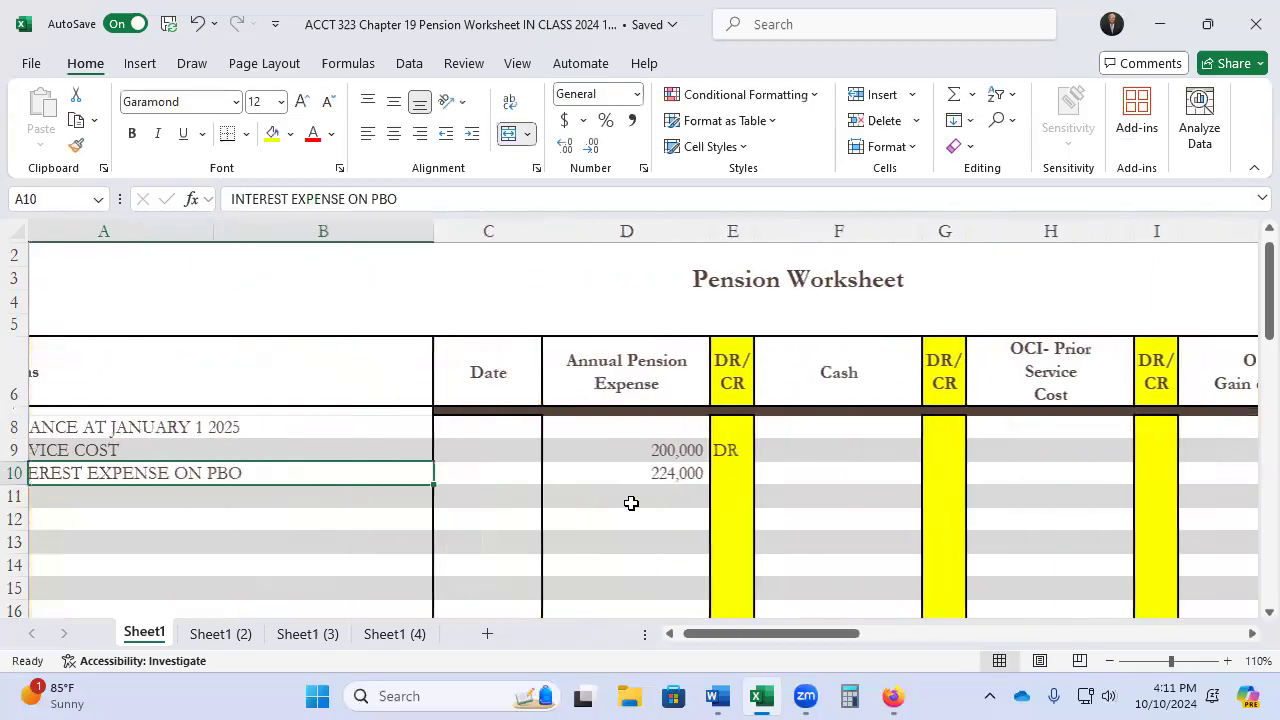
Mark the interest expense as DR in E10
key("Right")
key("Right")
key("Right")
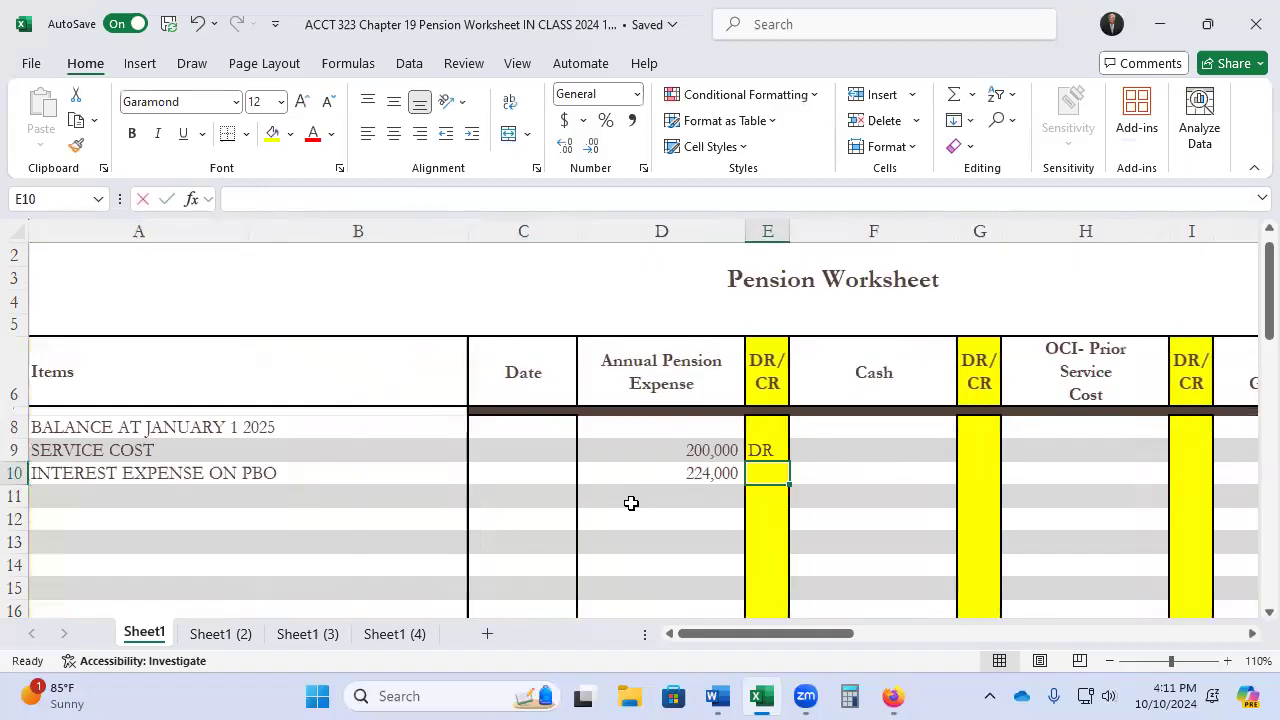
type("DR")
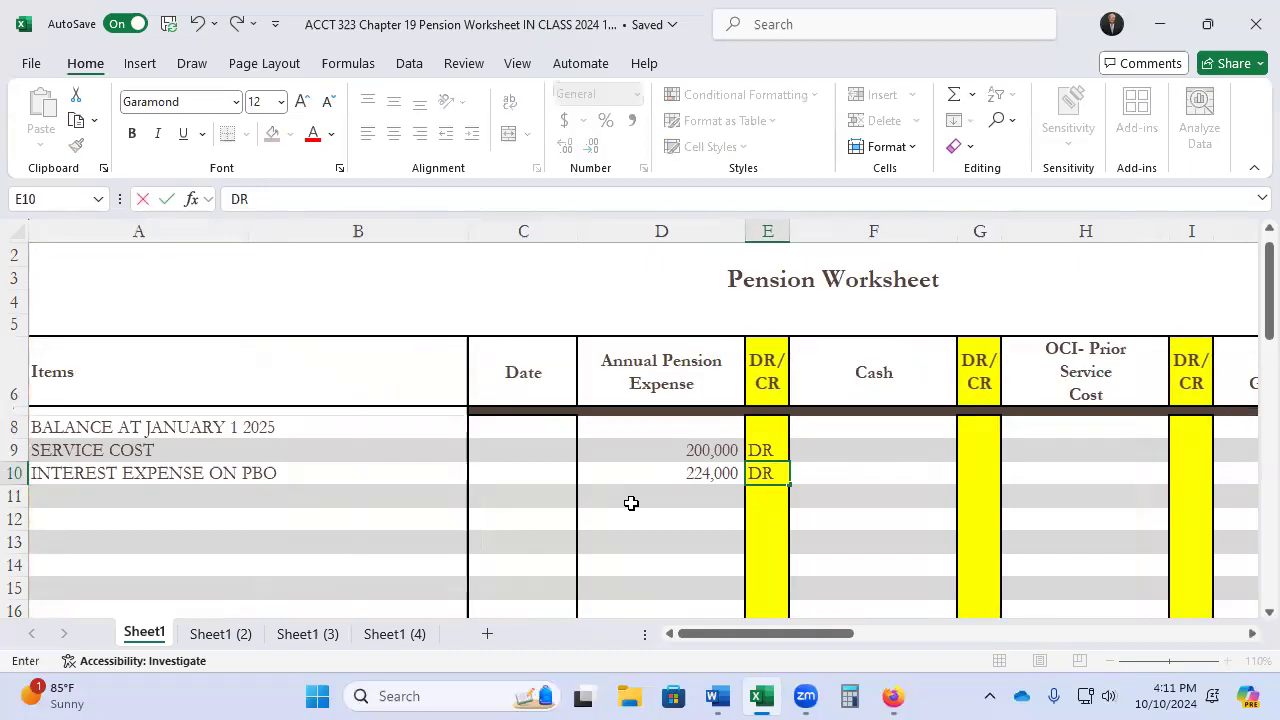
key("Tab")
Enter the interest expense under Projected Benefit Obligation in N10 as the negative of D10 and mark it as CR in O10
key("Tab")
key("Tab")
key("Tab")
key("Tab")
key("Tab")
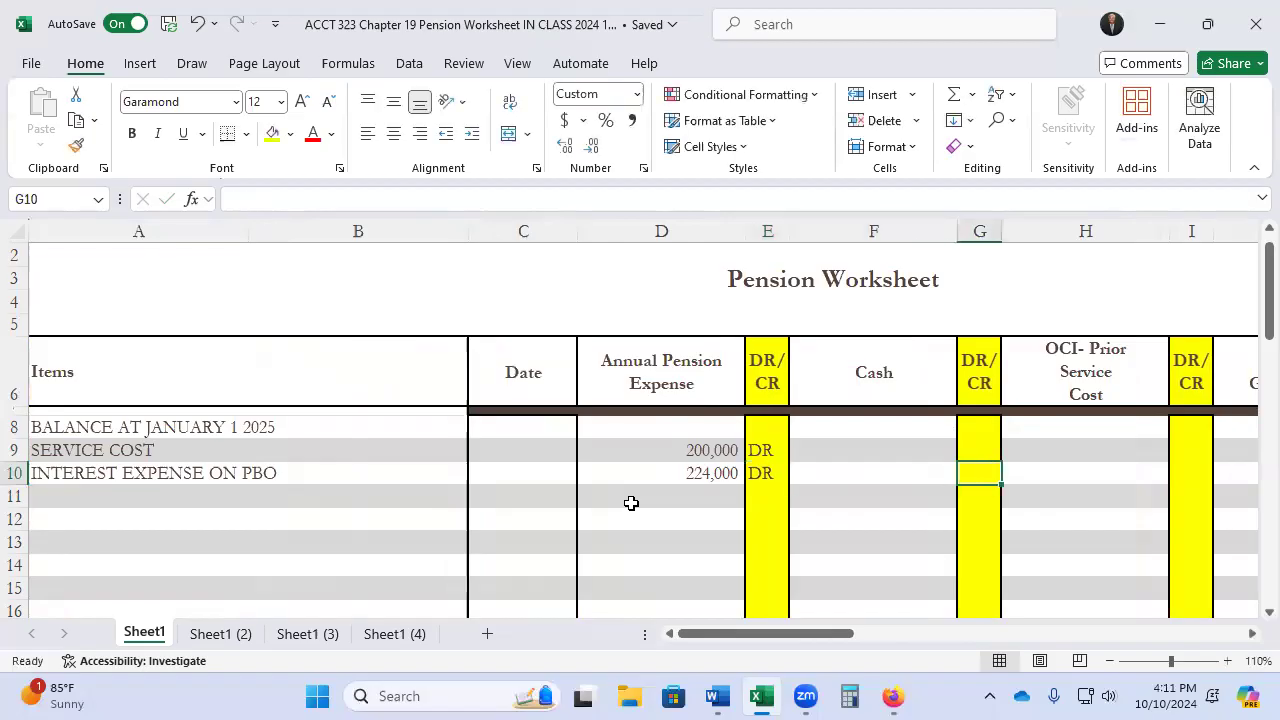
key("Tab")
key("Tab")
key("Tab")
key("Tab")
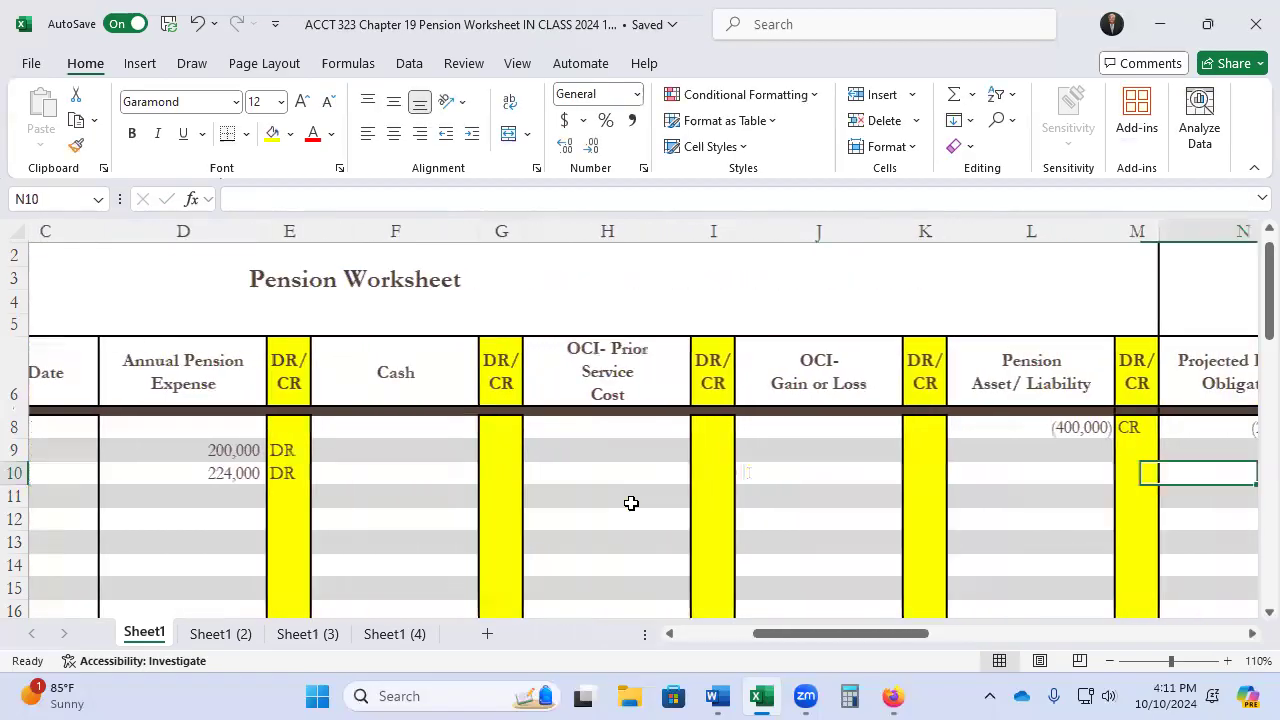
key("shift+Tab")
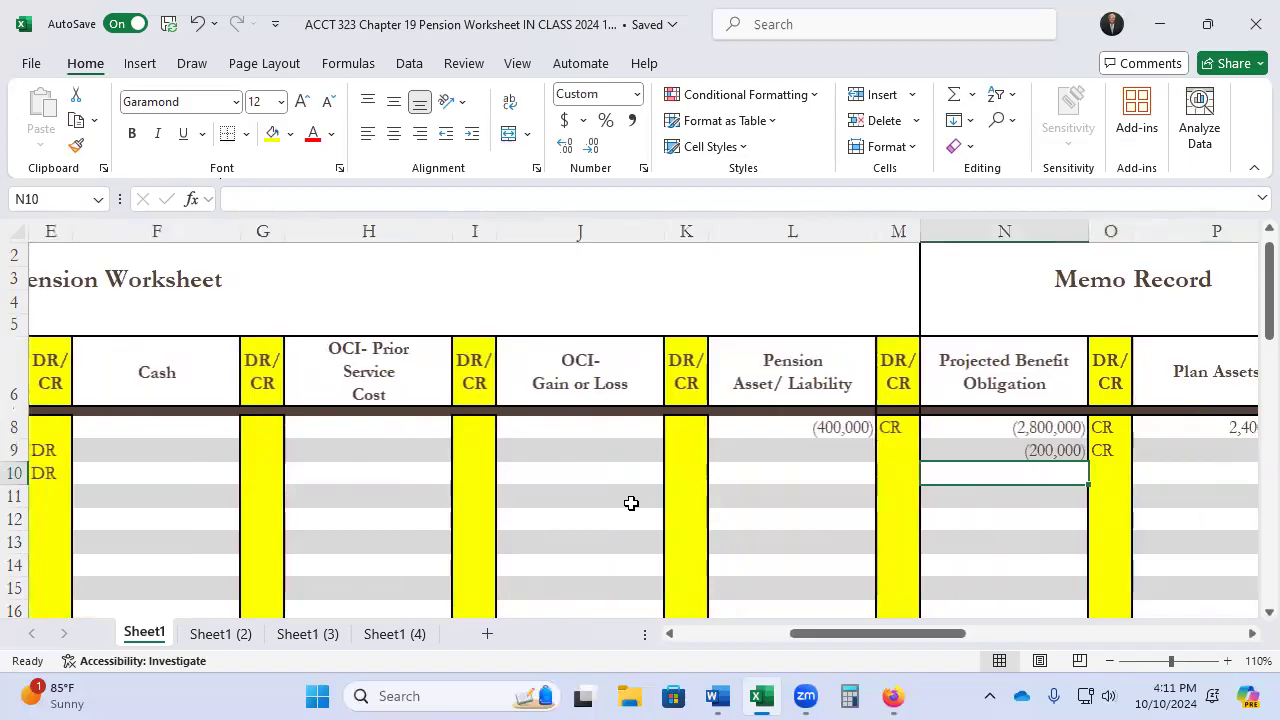
type("-")
key("Left")
key("Left")
key("Left")
key("Home")
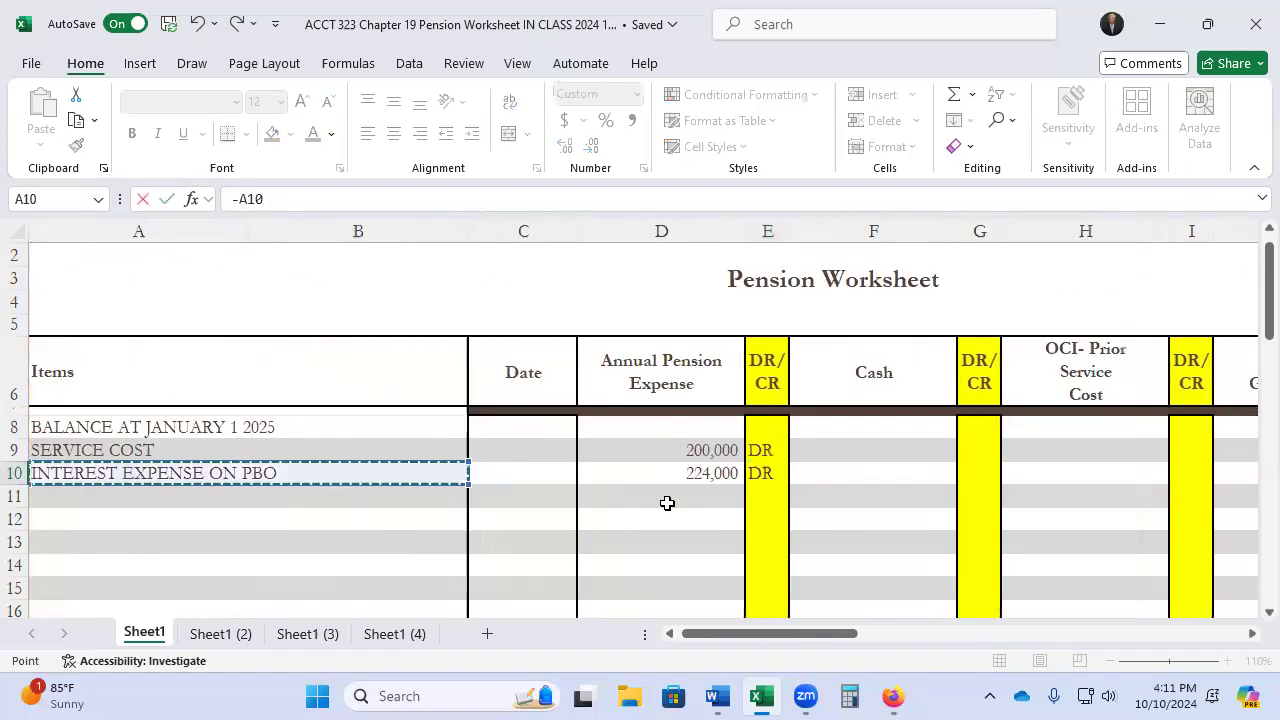
key("Right")
key("Right")
key("Return")
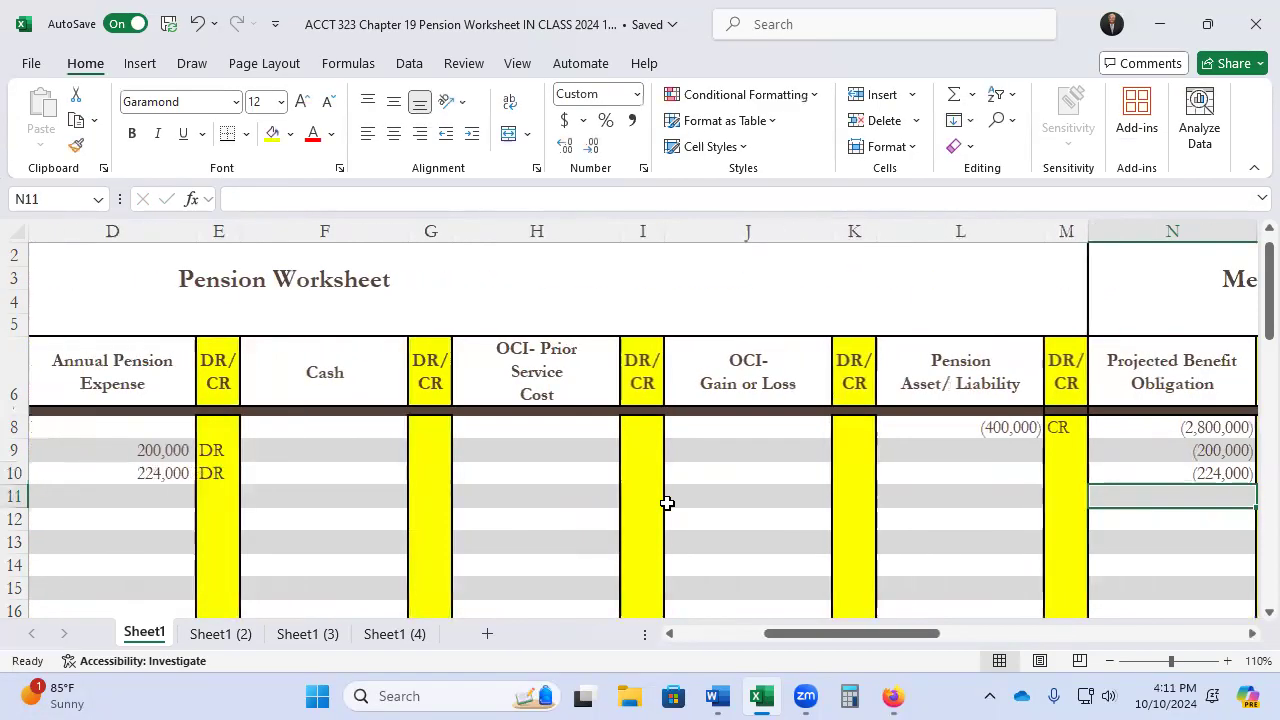
key("Up")
key("Right")
type("CR")
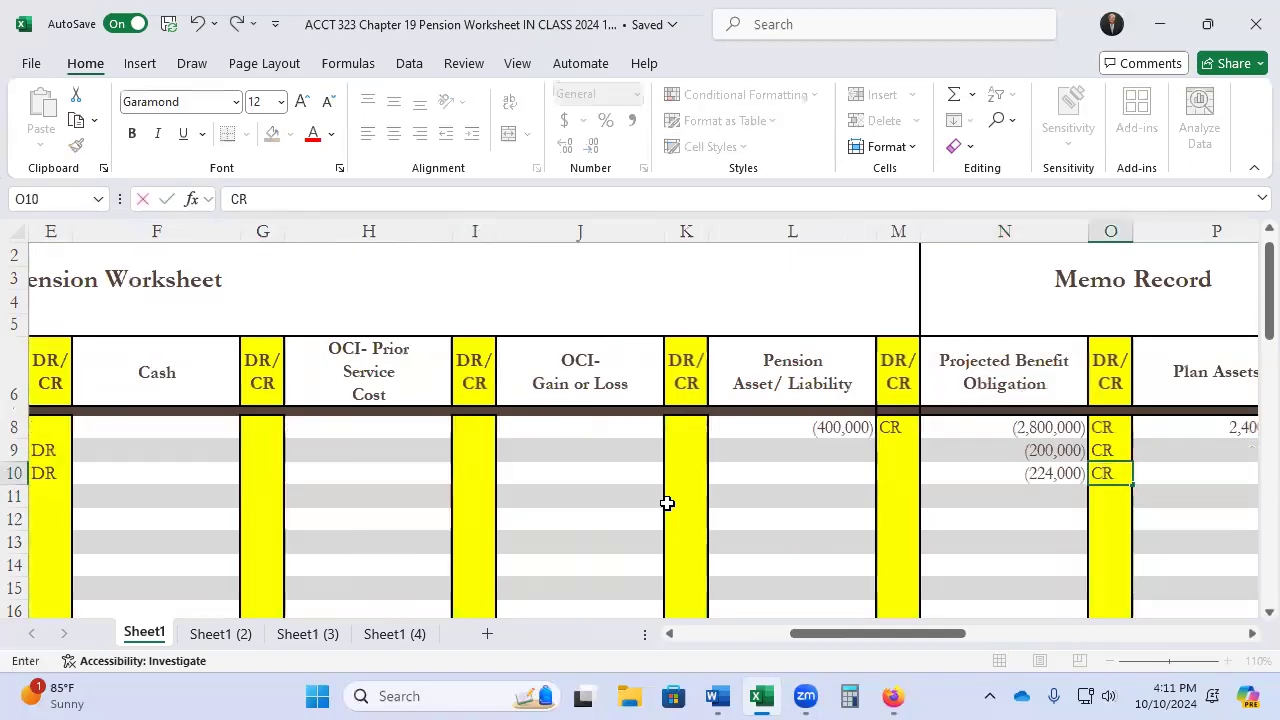
key("Left")
Label row 11 EXPECTED RETURN in the Items column
key("Left")
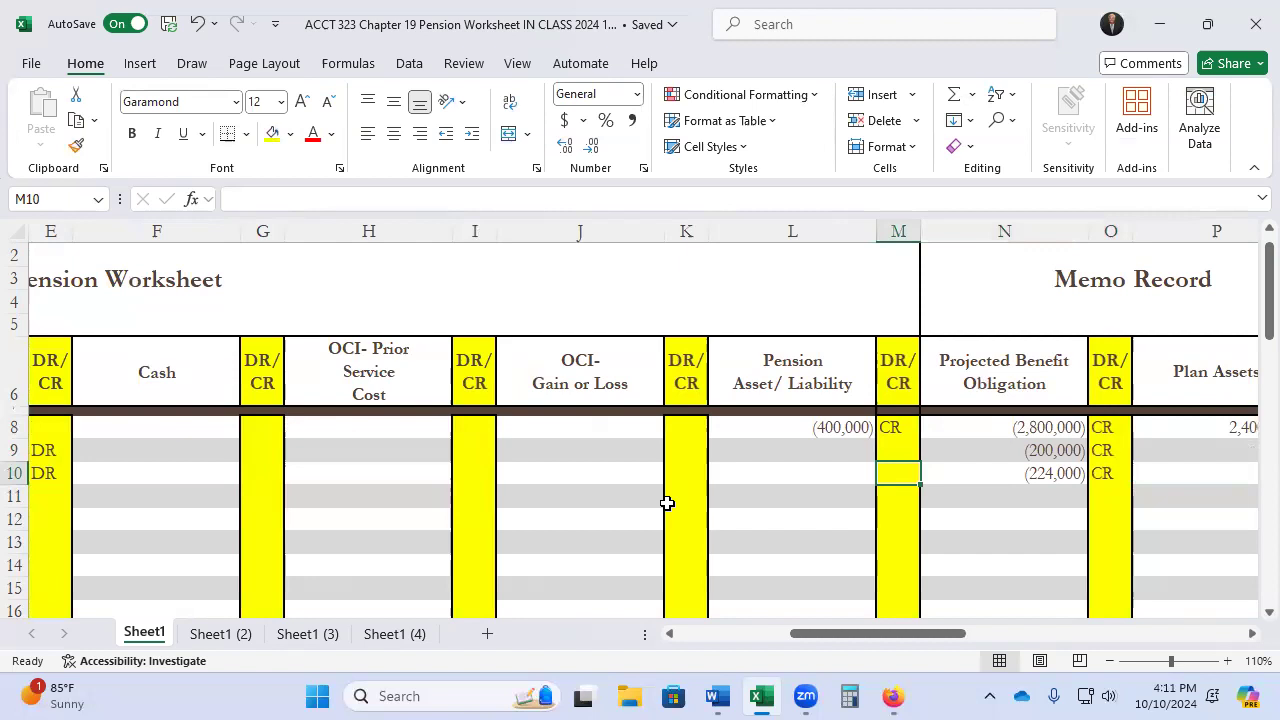
key("Left")
key("ctrl+Left")
key("Home")
key("Down")
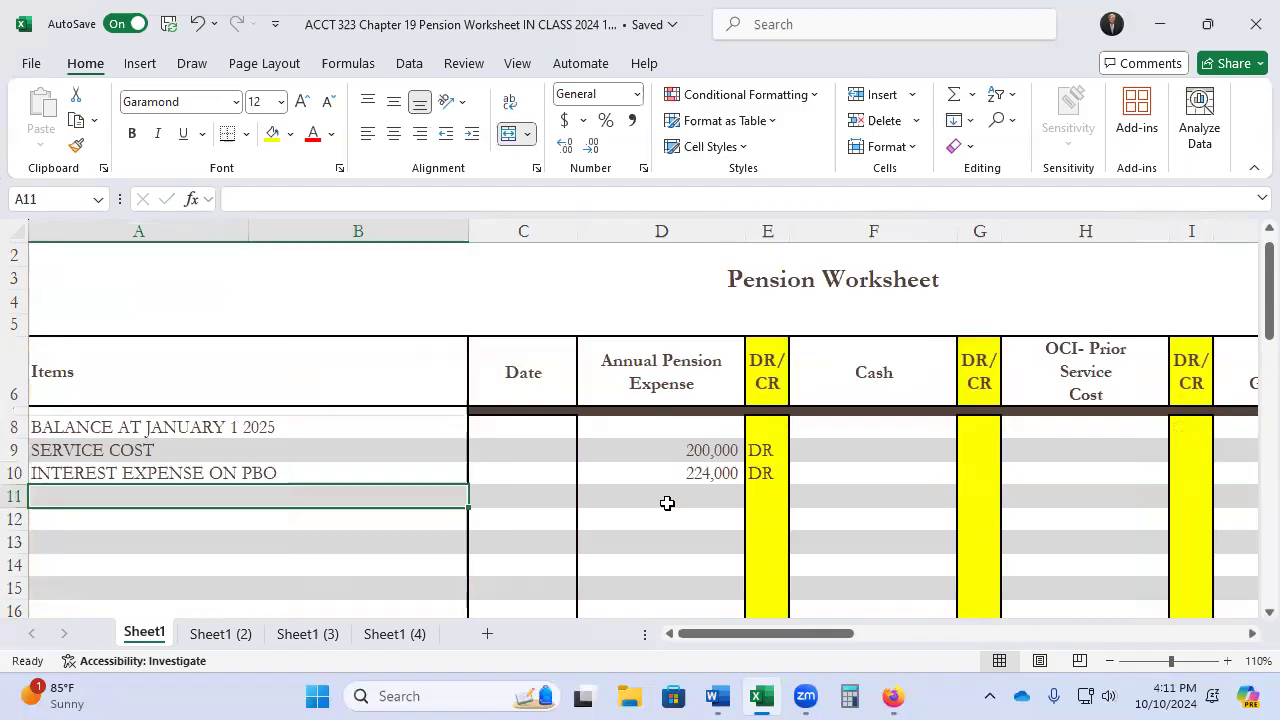
type("E")
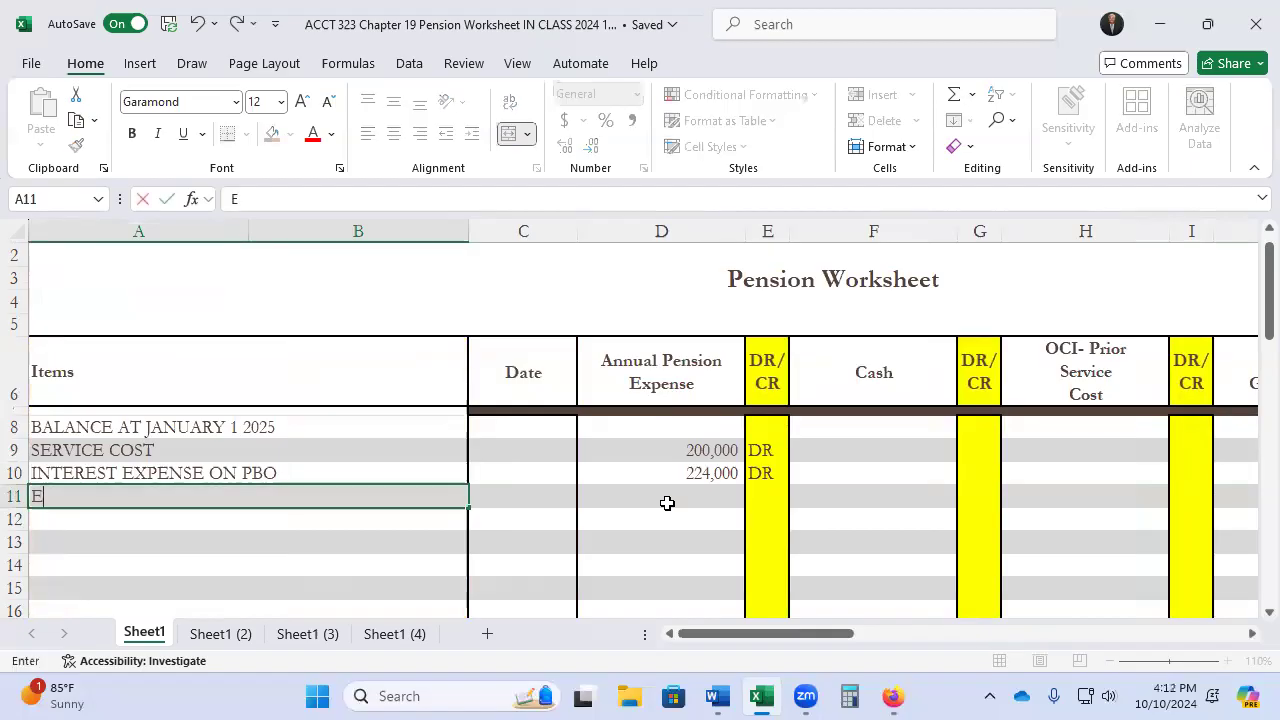
type("XPECTED RETURN")
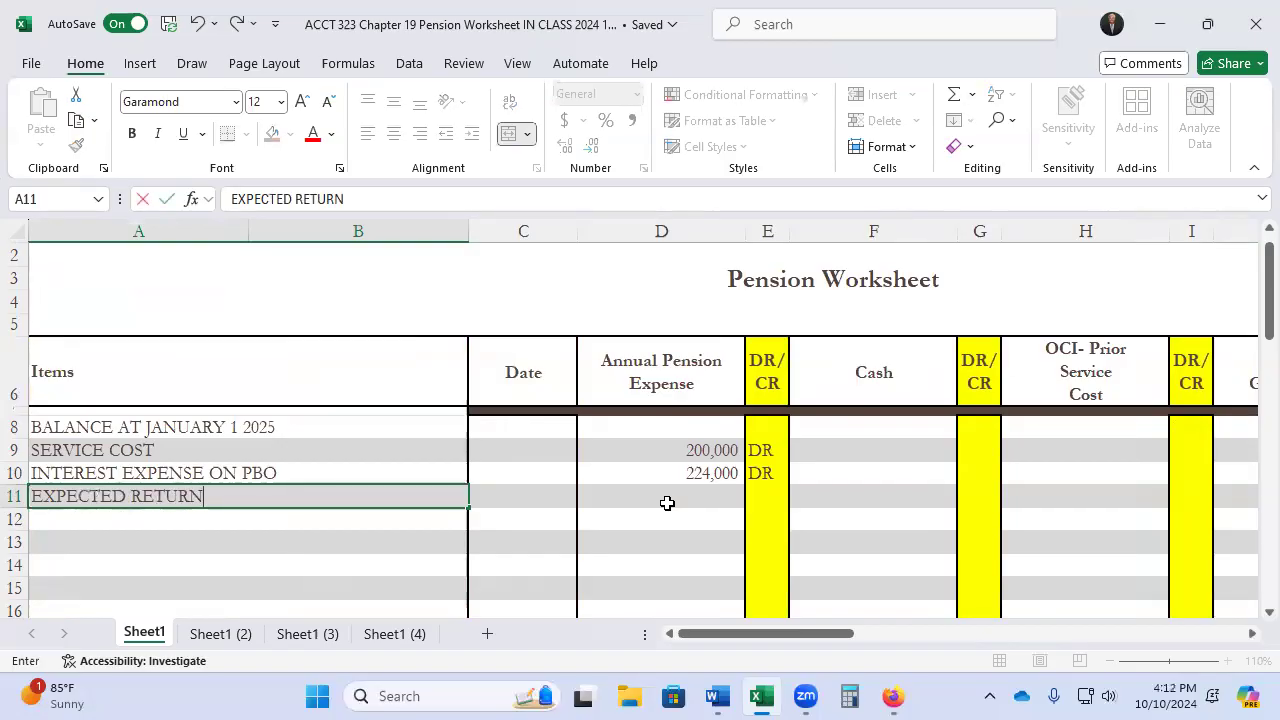
type(" (")
key("BackSpace")
key("BackSpace")
key("Return")
key("Up")
Calculate the expected return in D11 as the negative of the opening plan assets in P8 times .06
left_click(667, 503)
type("=")
key("BackSpace")
type("-")
key("Right")
key("Right")
key("Right")
key("Right")
key("Right")
key("Right")
key("Right")
key("Right")
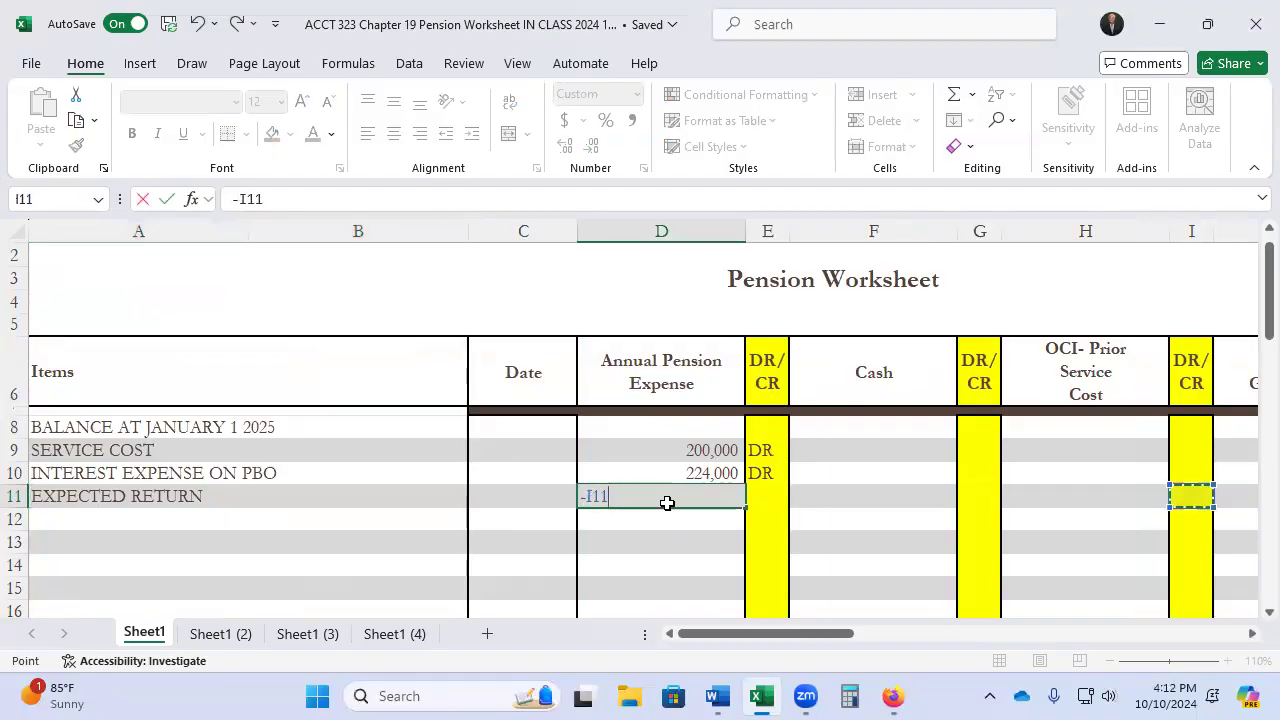
key("Right")
key("Right")
key("Right")
key("Right")
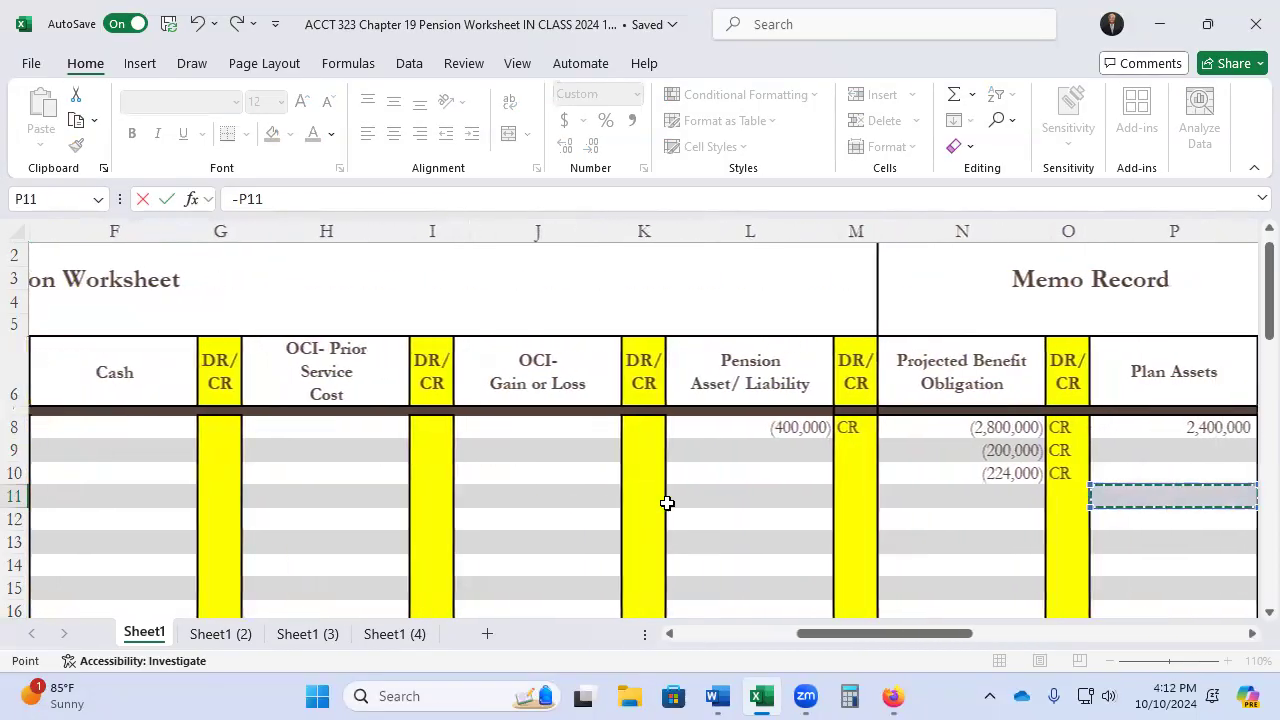
key("Up")
key("Up")
key("Up")
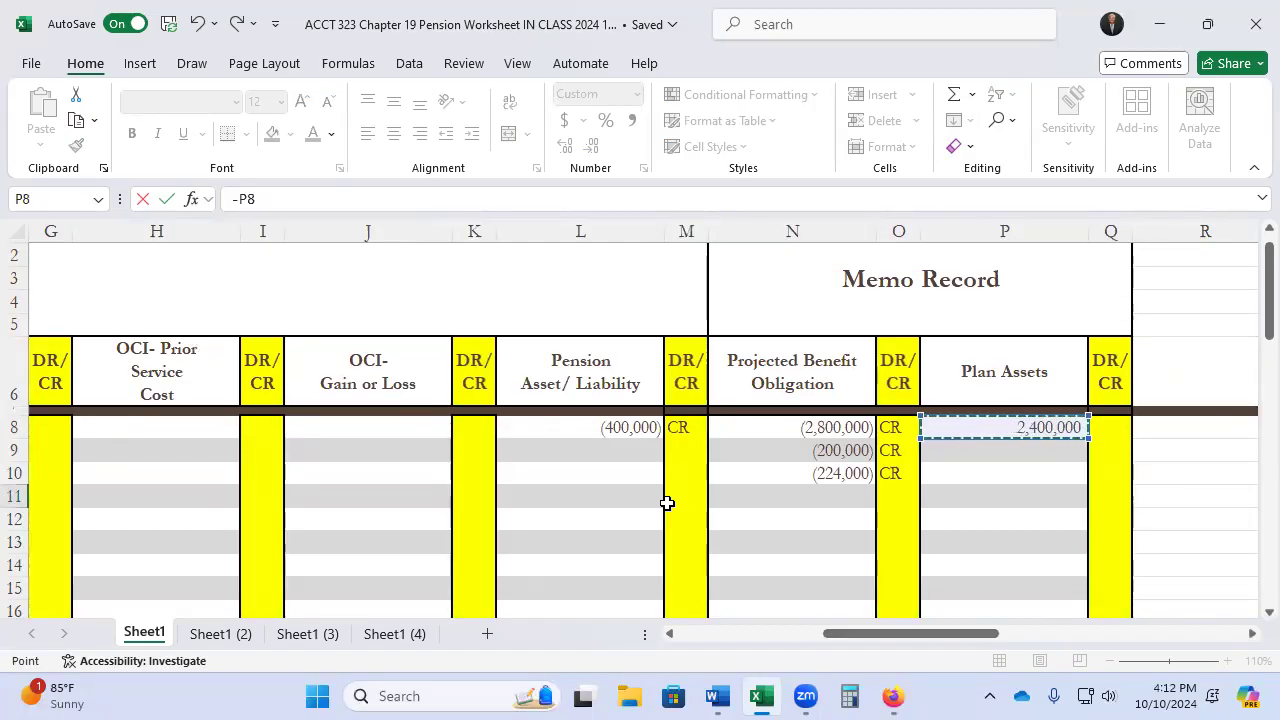
left_click(409, 209)
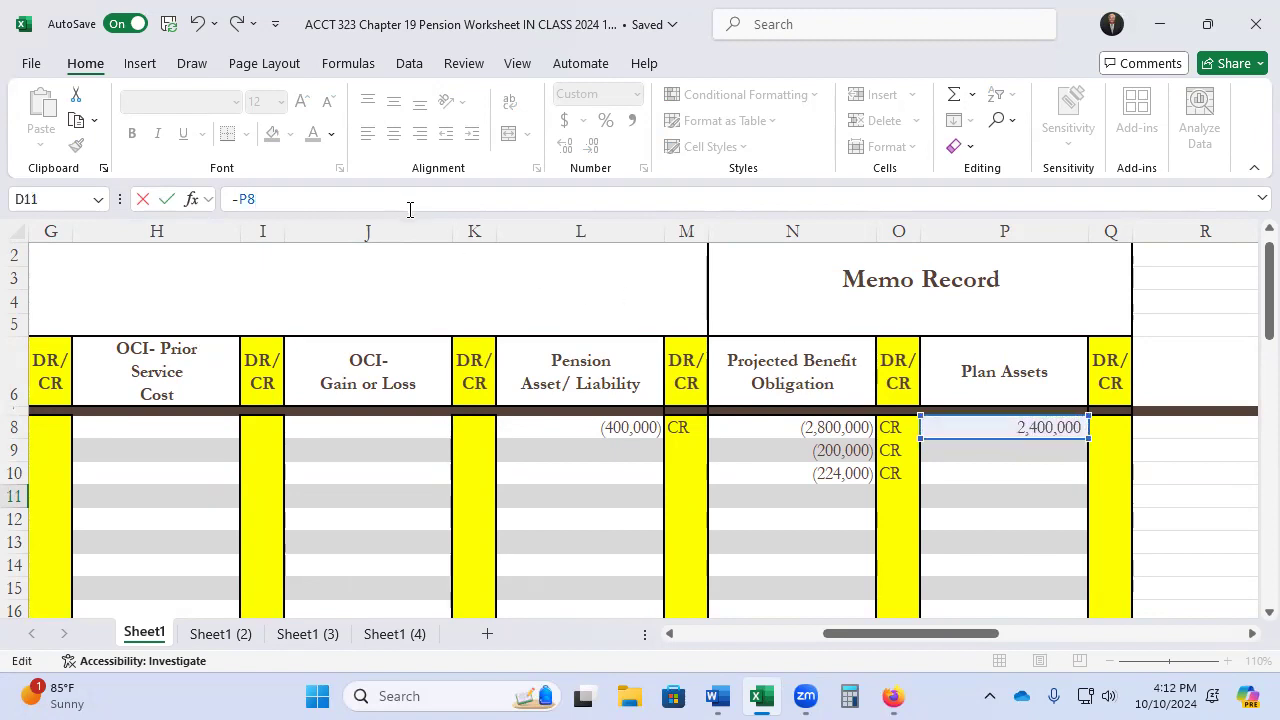
type("*.06")
key("Return")
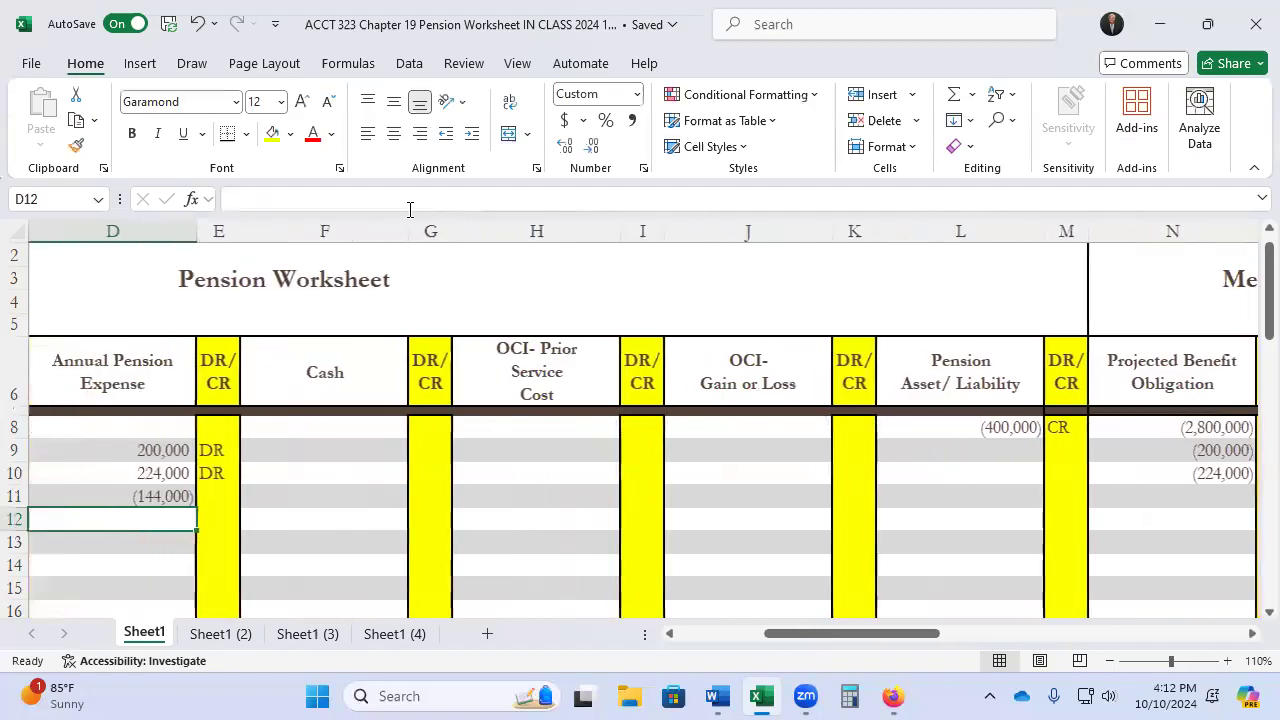
Mark the expected return under Annual Pension Expense as CR in E11
key("Left")
key("Left")
key("Right")
key("Right")
key("Right")
key("Up")
key("Right")
type("CR")
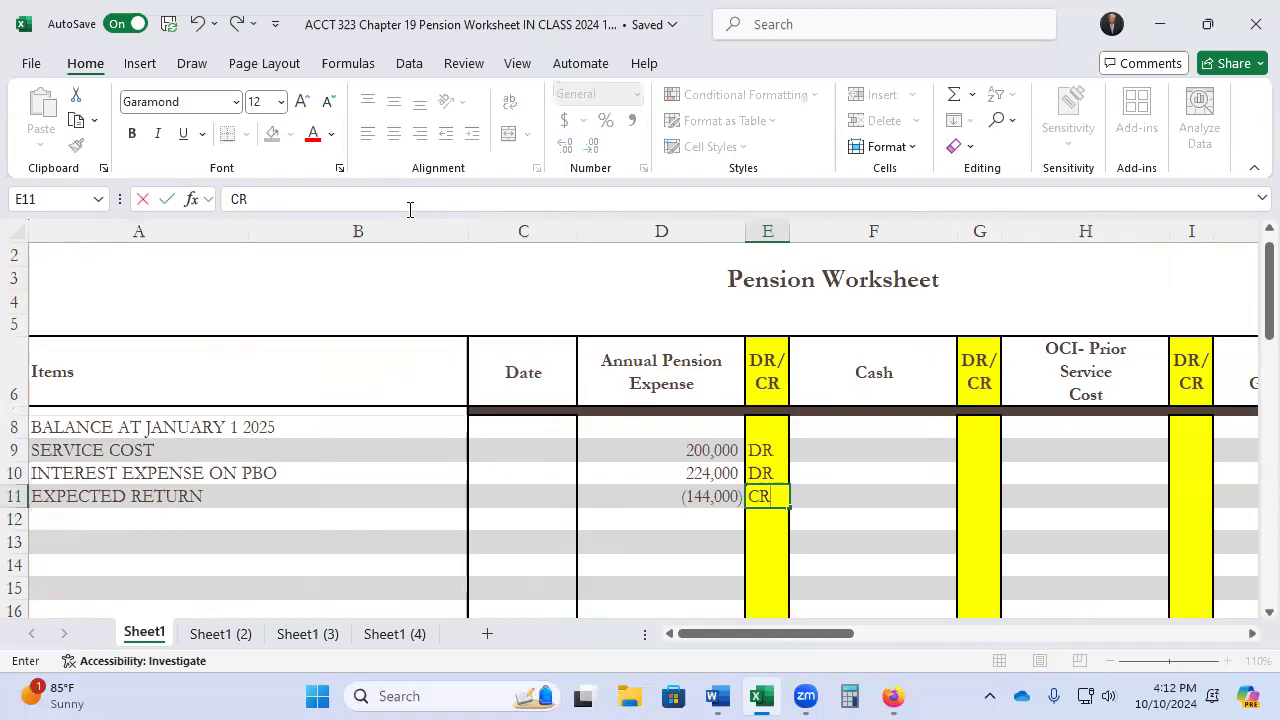
key("Tab")
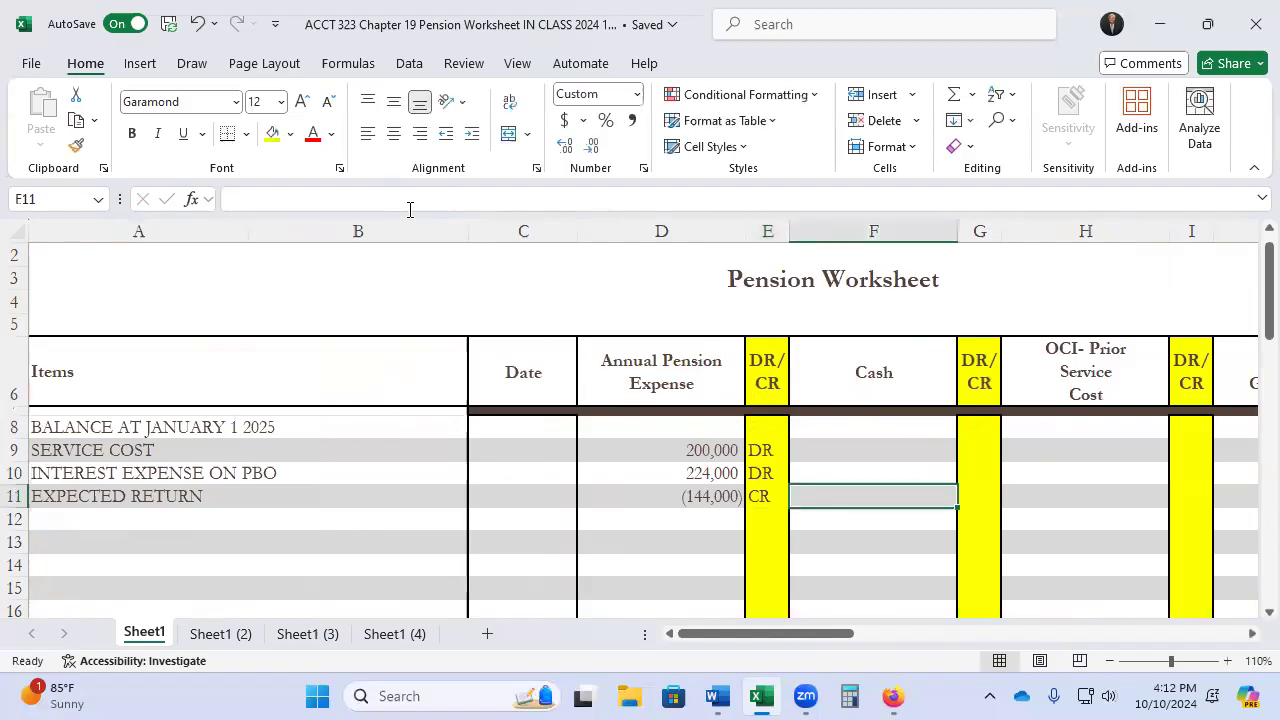
Enter the expected return under Plan Assets in P11 as the negative of D11 and mark it as DR in Q11
key("Tab")
key("Tab")
key("Tab")
key("Tab")
key("Tab")
key("Tab")
key("Tab")
key("Tab")
key("Tab")
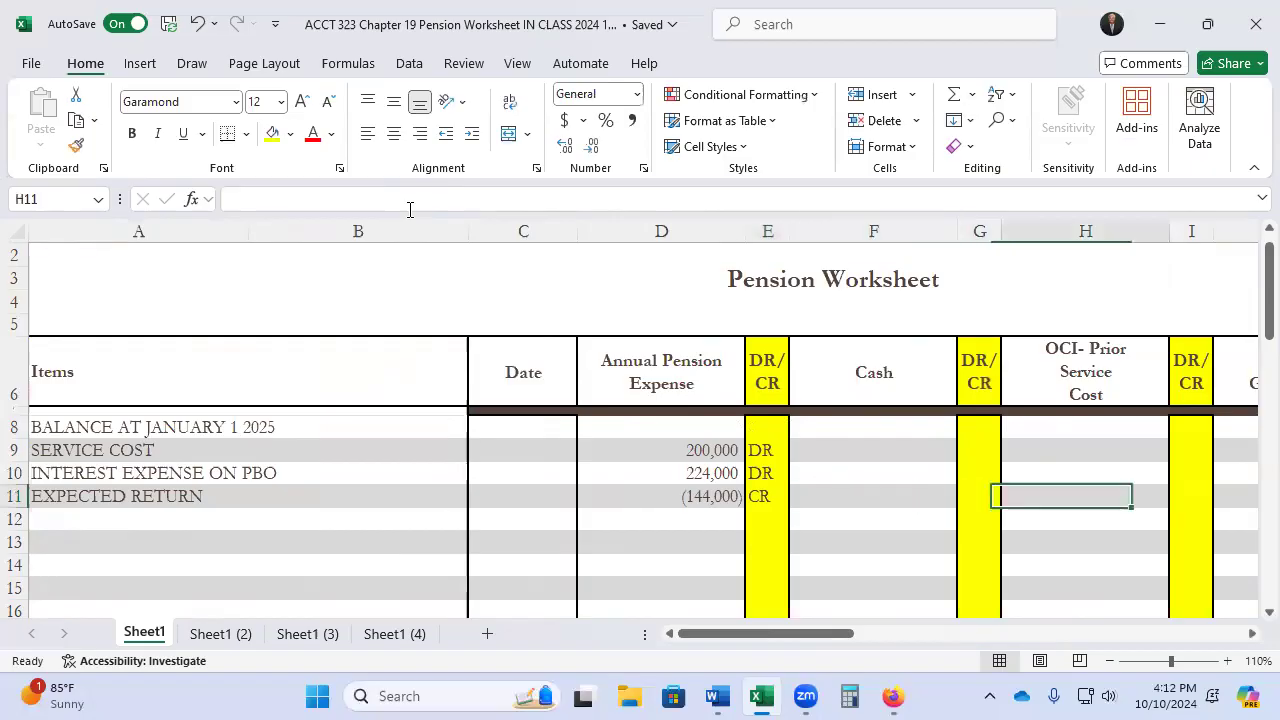
key("Tab")
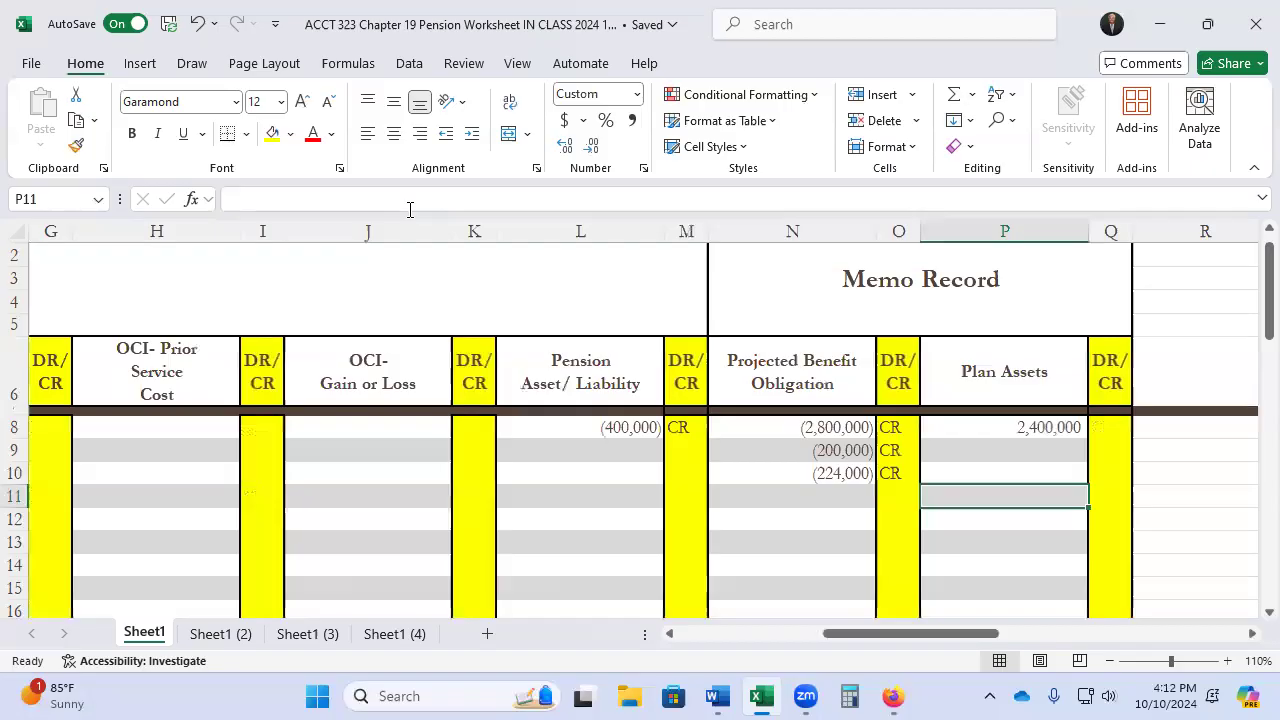
type("-")
key("Left")
key("Left")
key("Left")
key("Left")
key("Left")
key("Left")
key("Left")
key("Left")
key("Left")
key("Left")
key("Left")
key("Left")
key("Left")
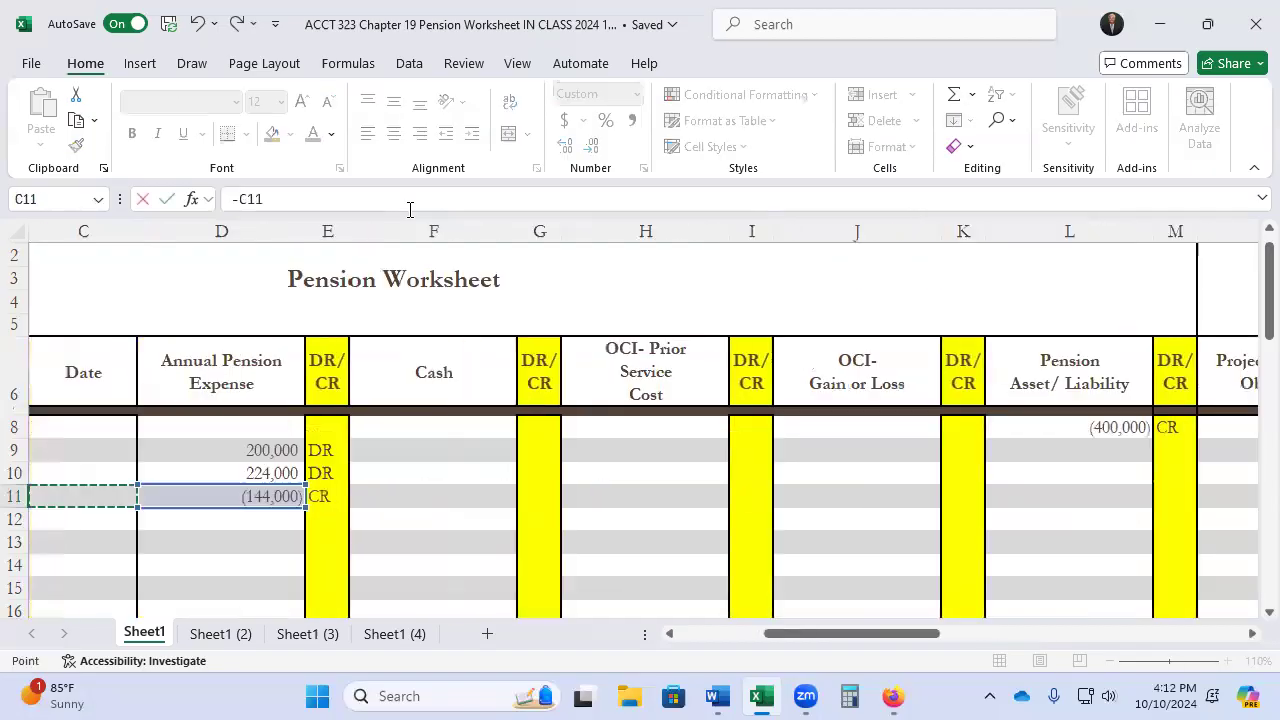
key("Right")
key("Return")
key("Up")
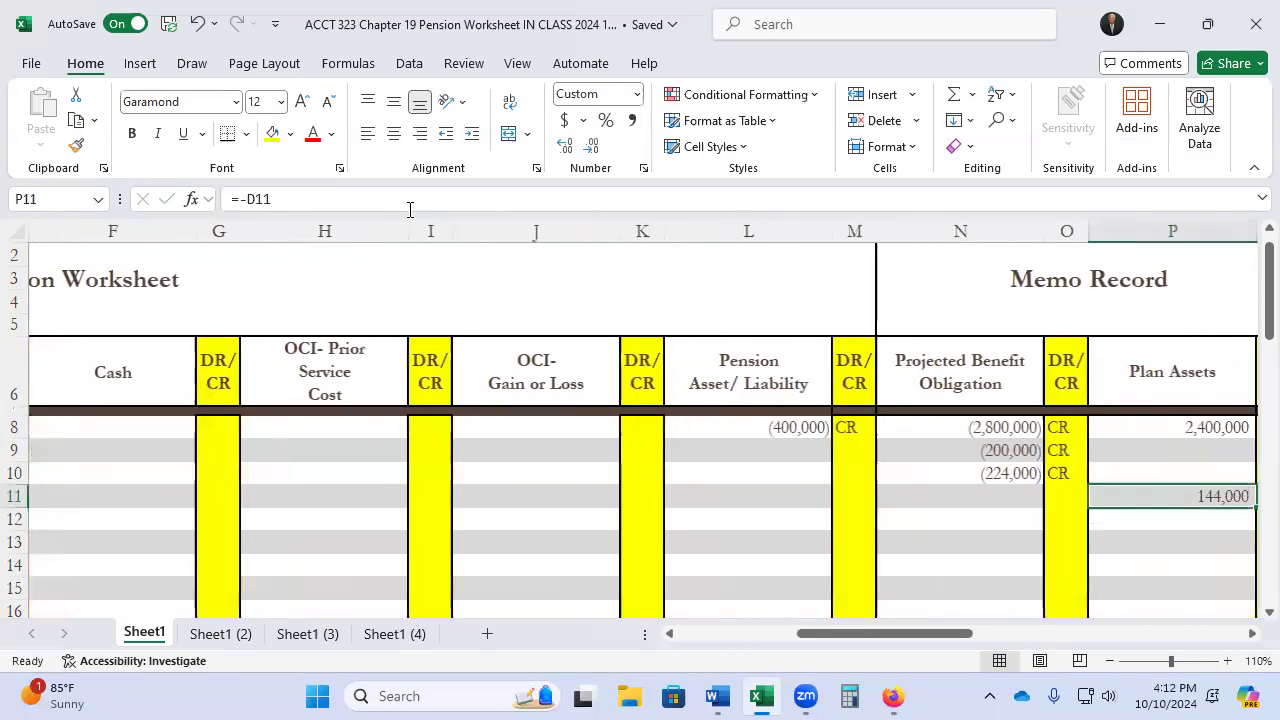
key("Tab")
type("DR")
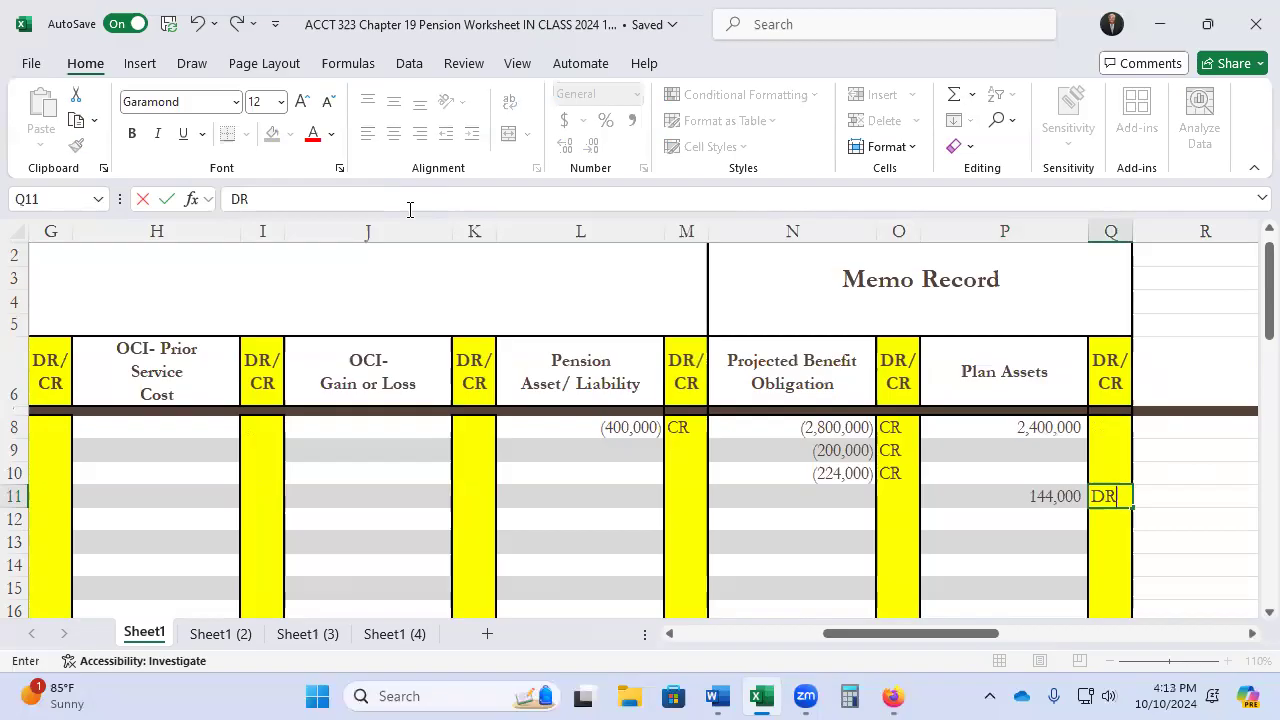
key("Left")
Review the expected return entries across row 11 and the opening plan assets and projected benefit obligation balances in row 8
key("Left")
key("Left")
key("Left")
key("Left")
key("Left")
key("Left")
key("Left")
key("Left")
key("Left")
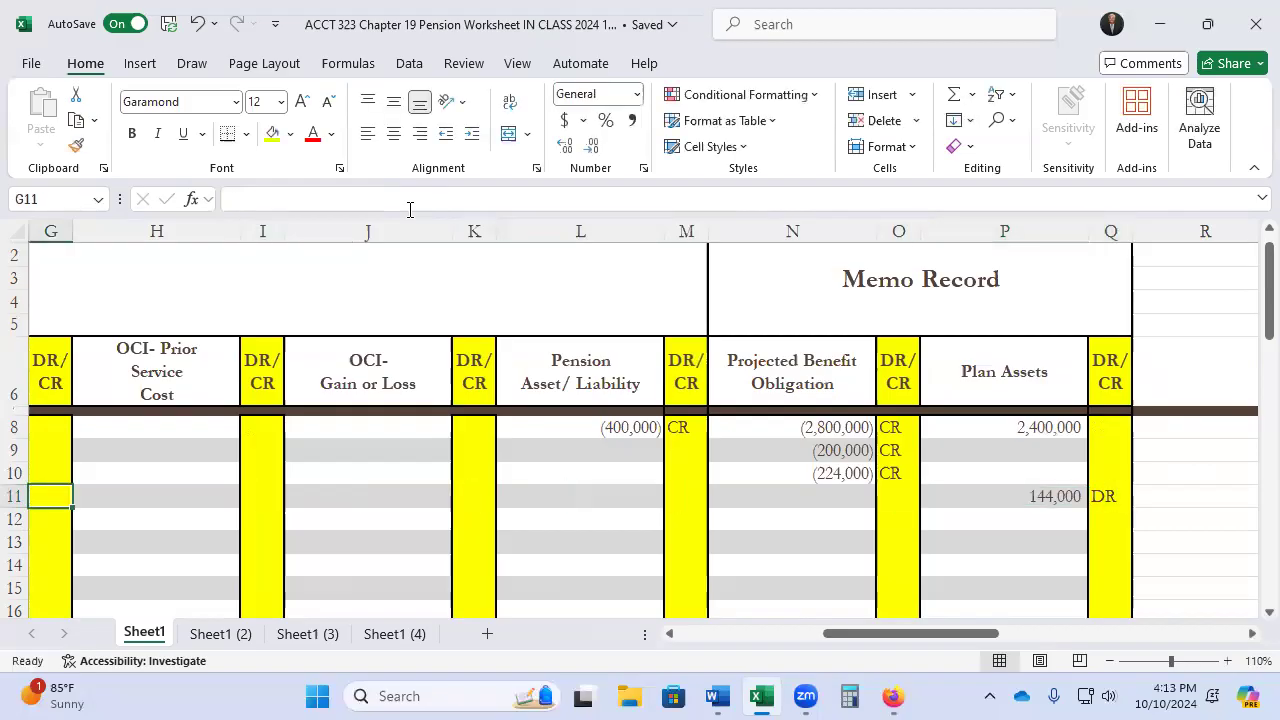
key("Left")
key("Left")
key("Left")
key("Left")
key("Left")
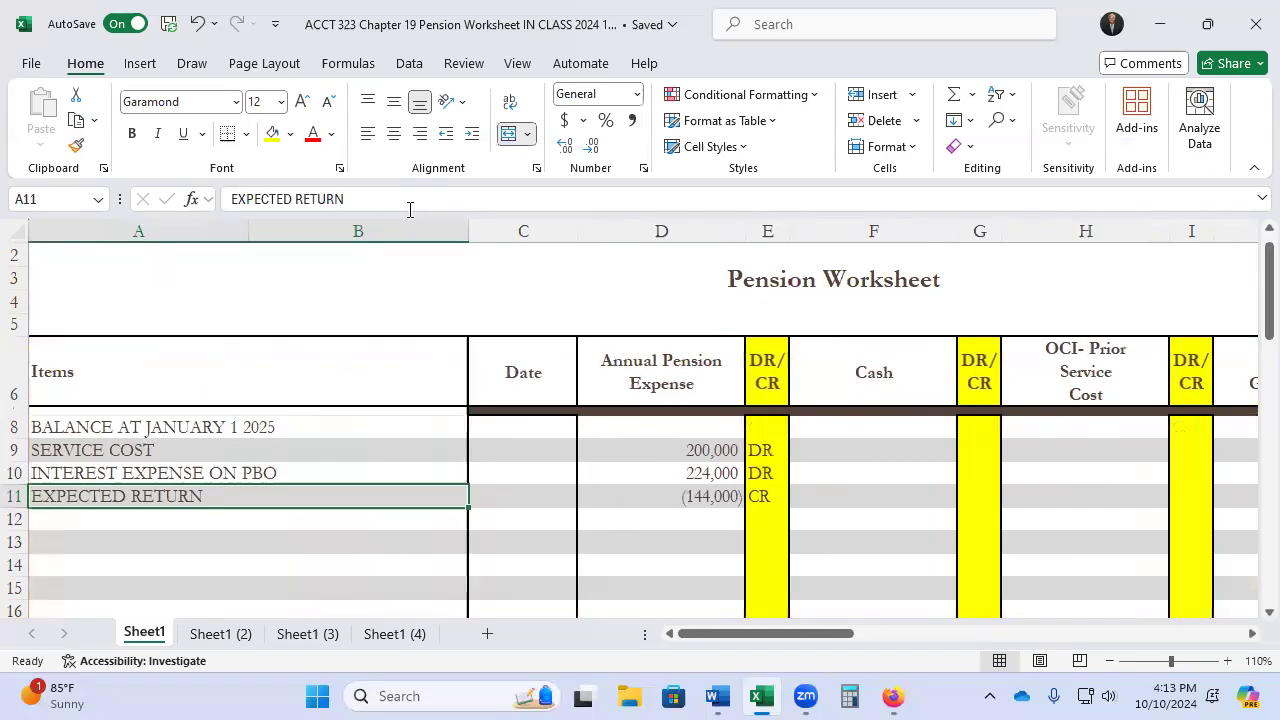
key("Right")
key("Right")
key("Right")
key("Right")
key("Right")
key("Right")
key("Right")
key("Right")
key("Right")
key("Right")
key("Right")
key("Right")
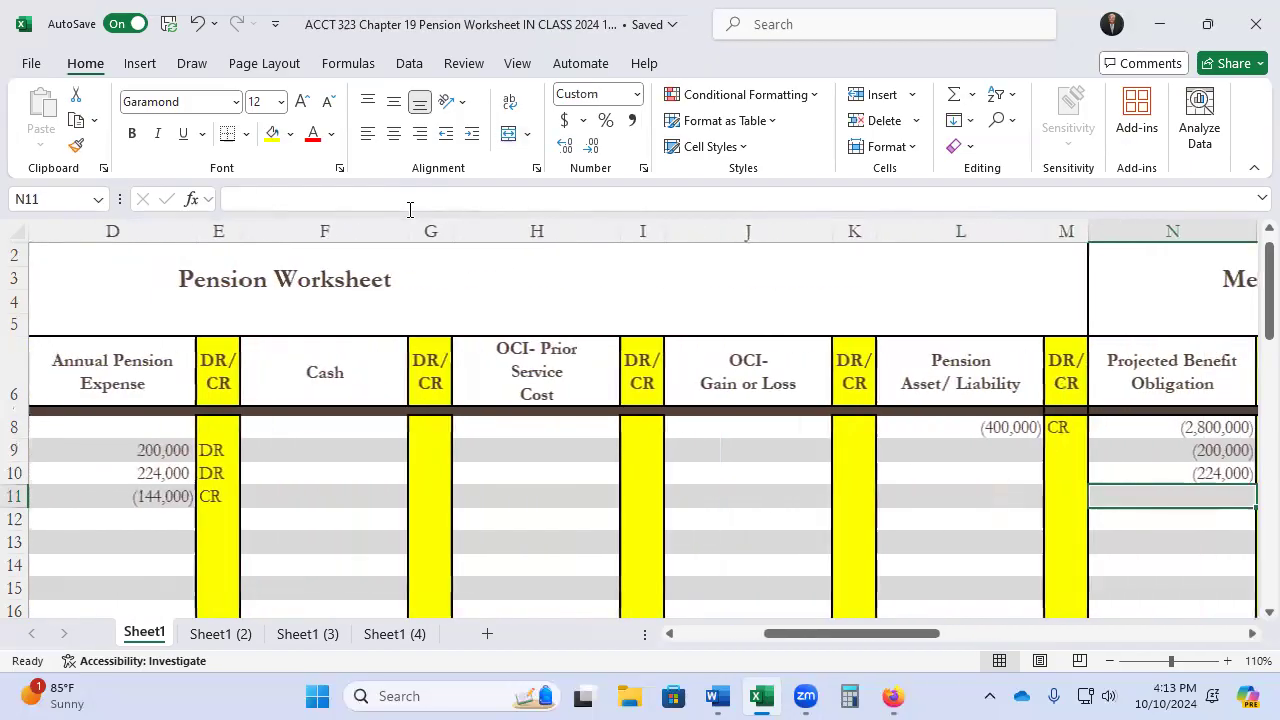
key("Right")
key("Right")
key("Up")
key("Up")
key("Up")
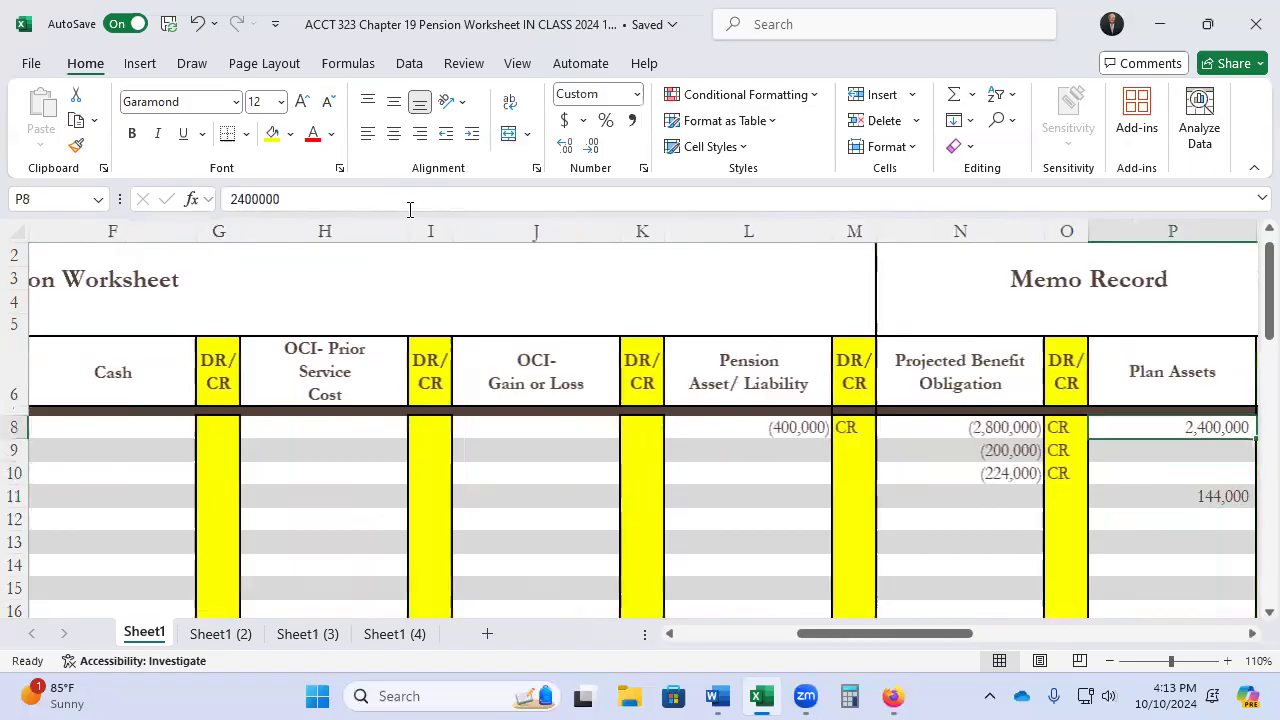
key("Left")
key("Left")
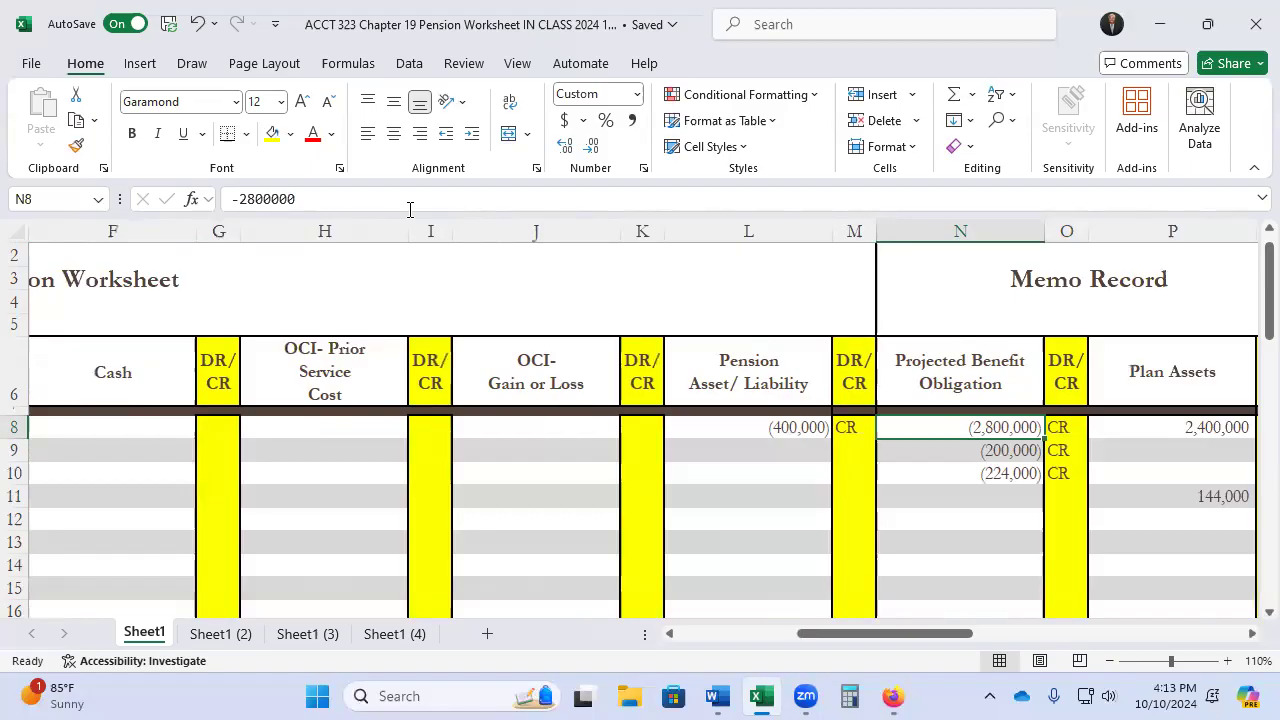
Extend the expected return label in A11 to read EXPECTED RETURN AND ACTUAL ARE EQUAL
key("Left")
key("Left")
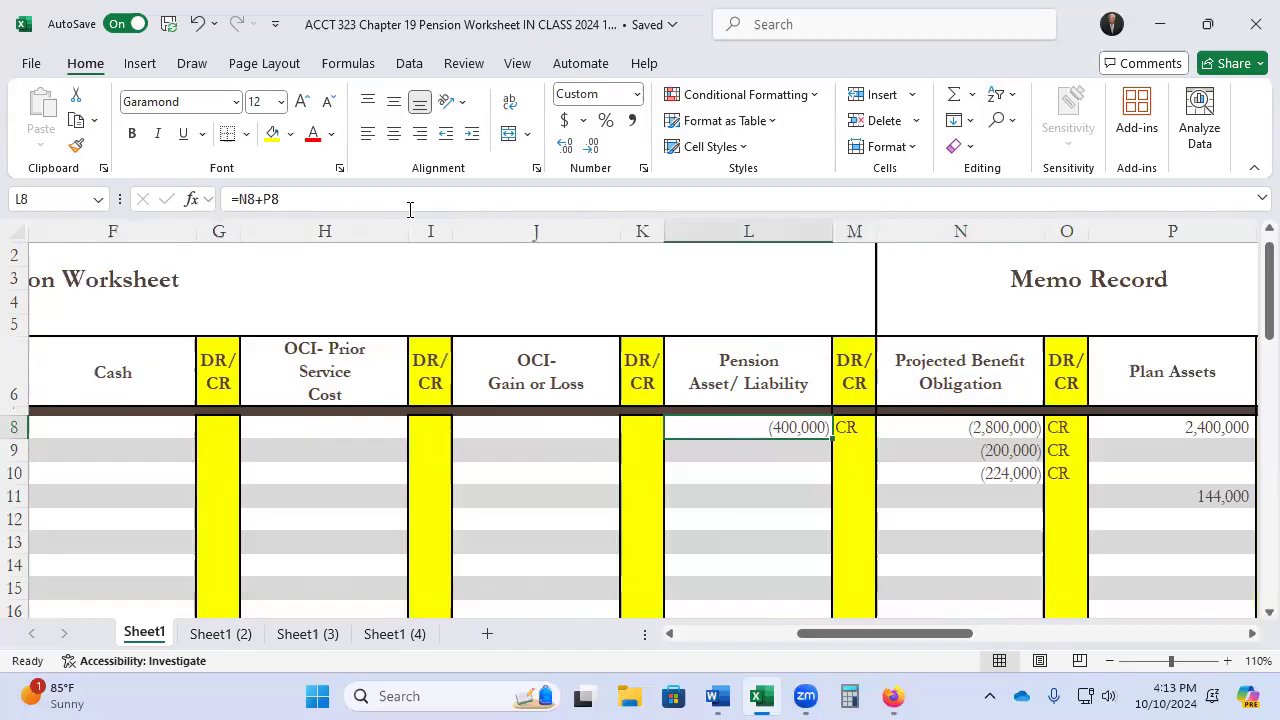
key("Left")
key("Left")
key("Left")
key("Home")
key("Down")
key("Down")
key("Down")
key("Down")
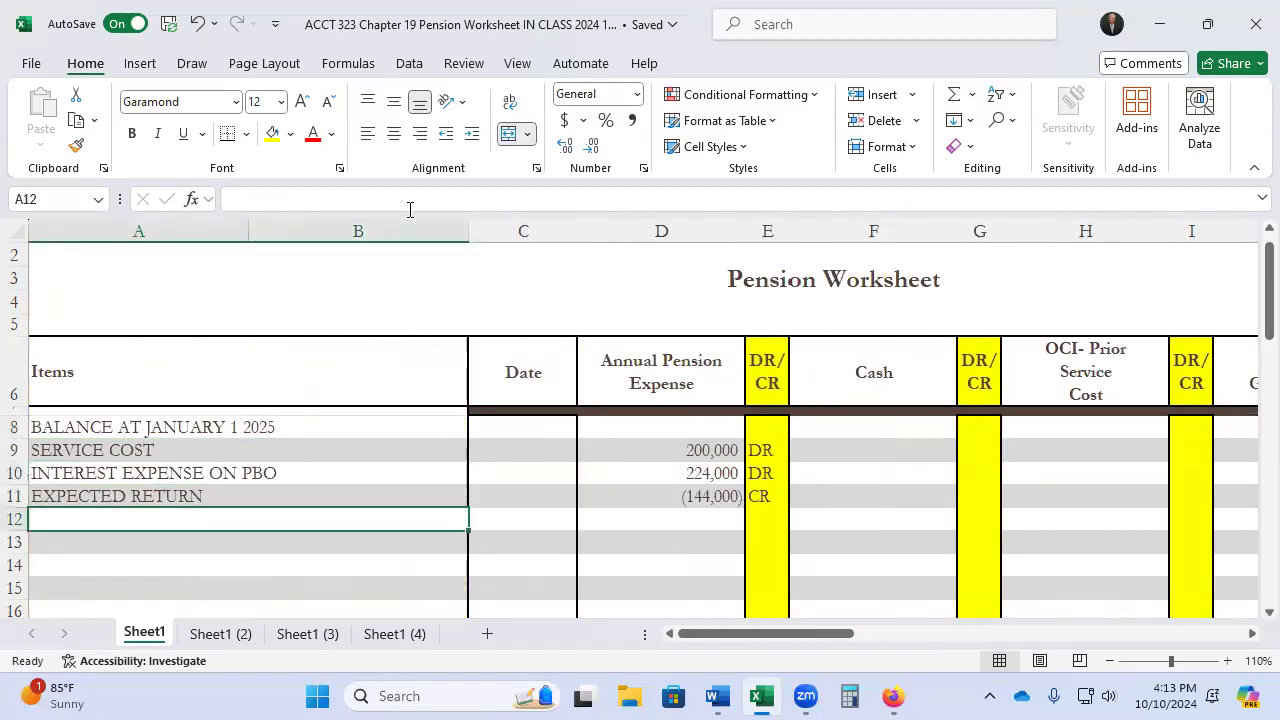
key("Up")
left_click(409, 207)
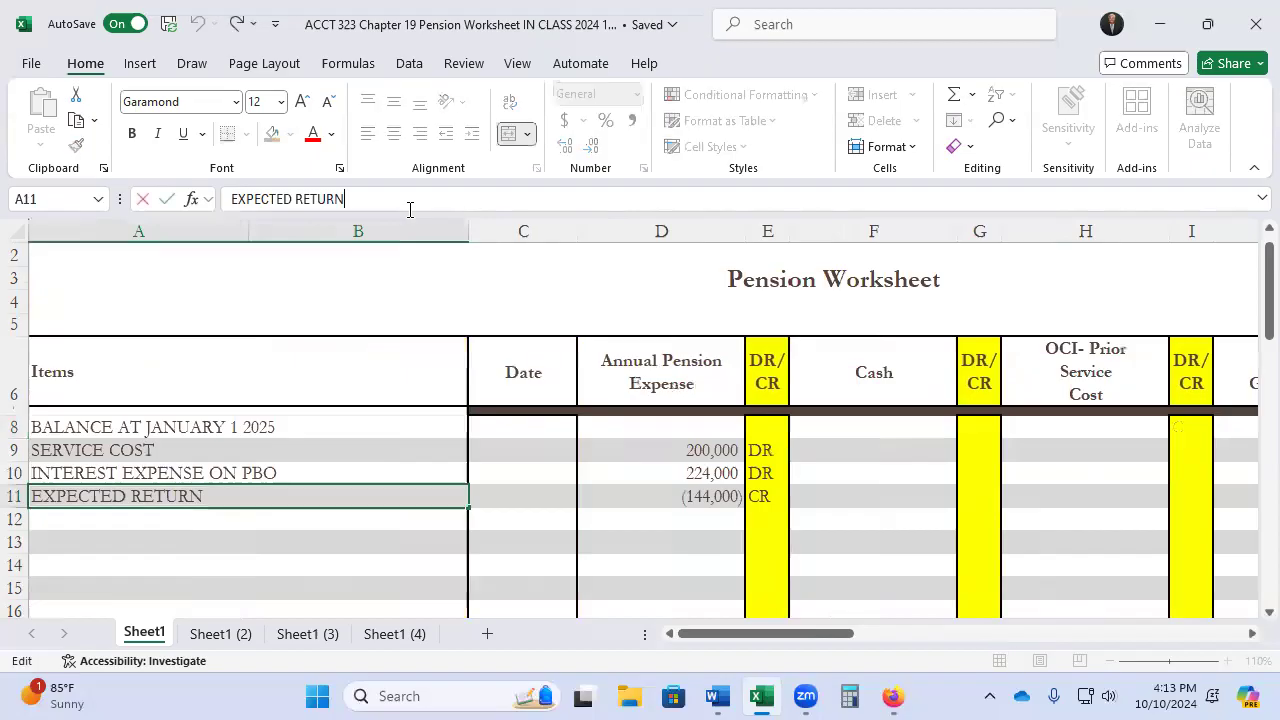
type("AND ACTUAL ARE ")
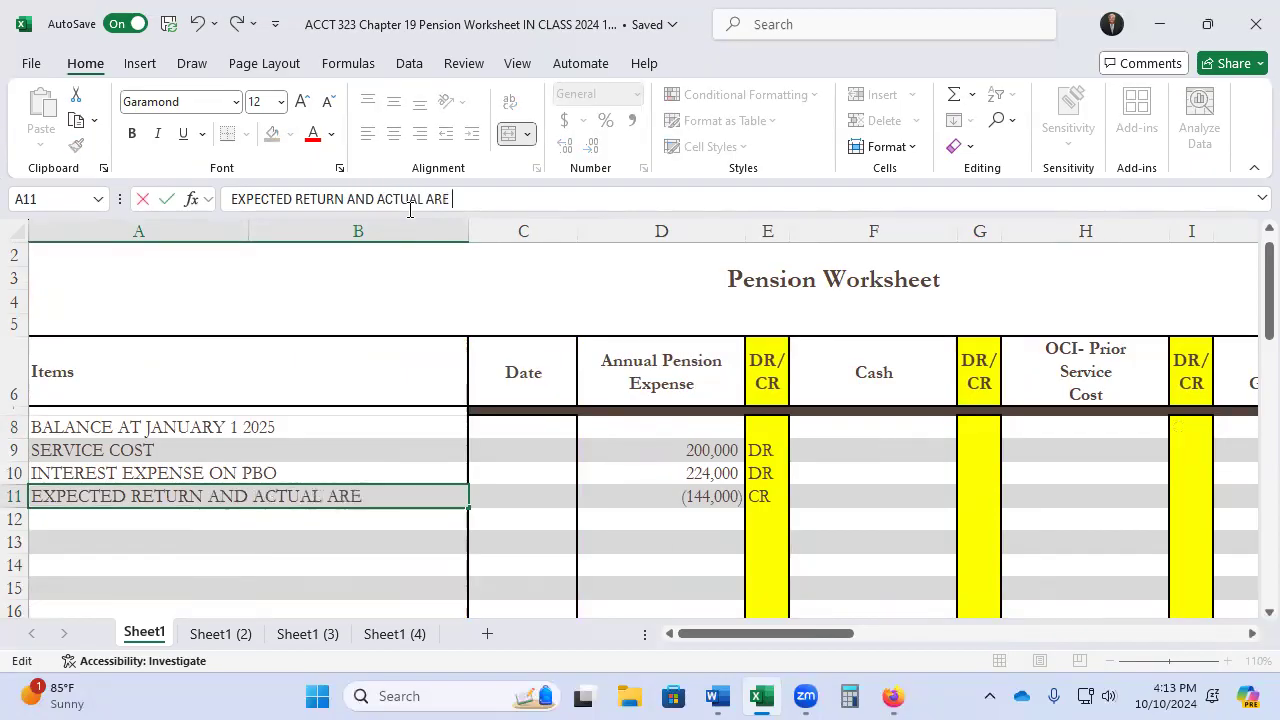
type("EQU AL")
key("Return")
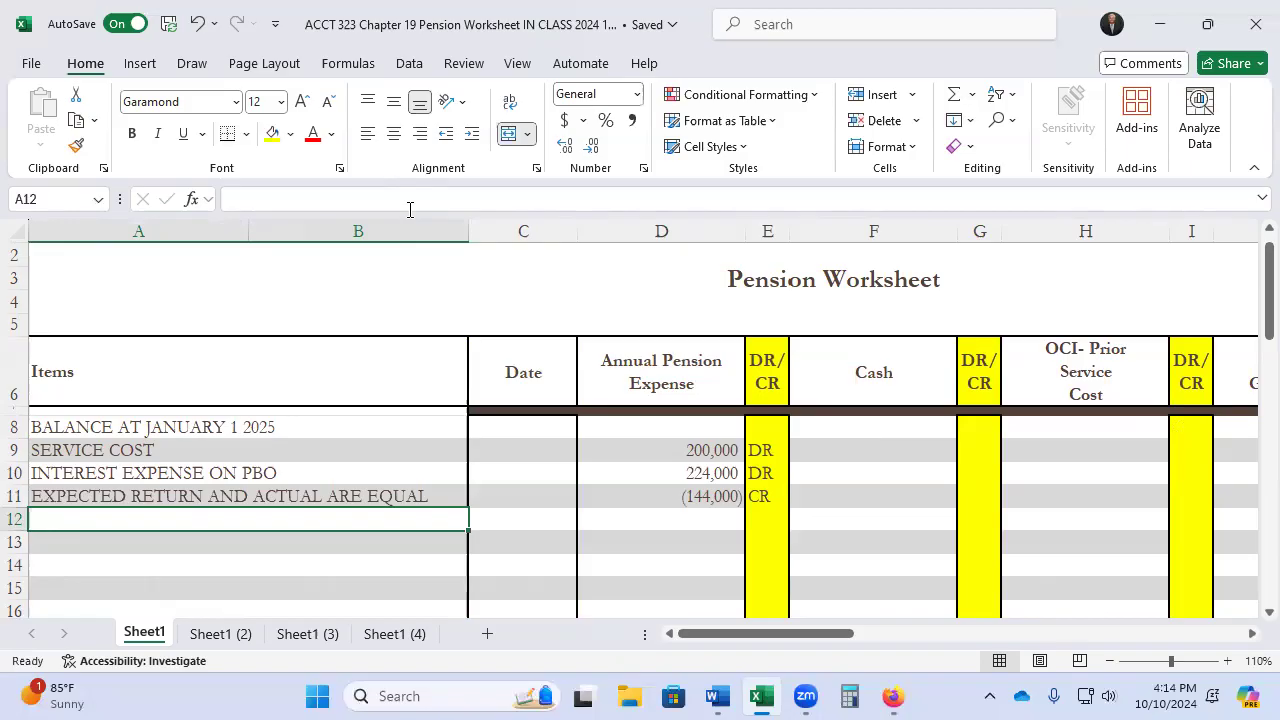
Enter the plan contribution of -180000 under Cash in F12
key("Right")
key("Right")
key("Right")
key("Right")
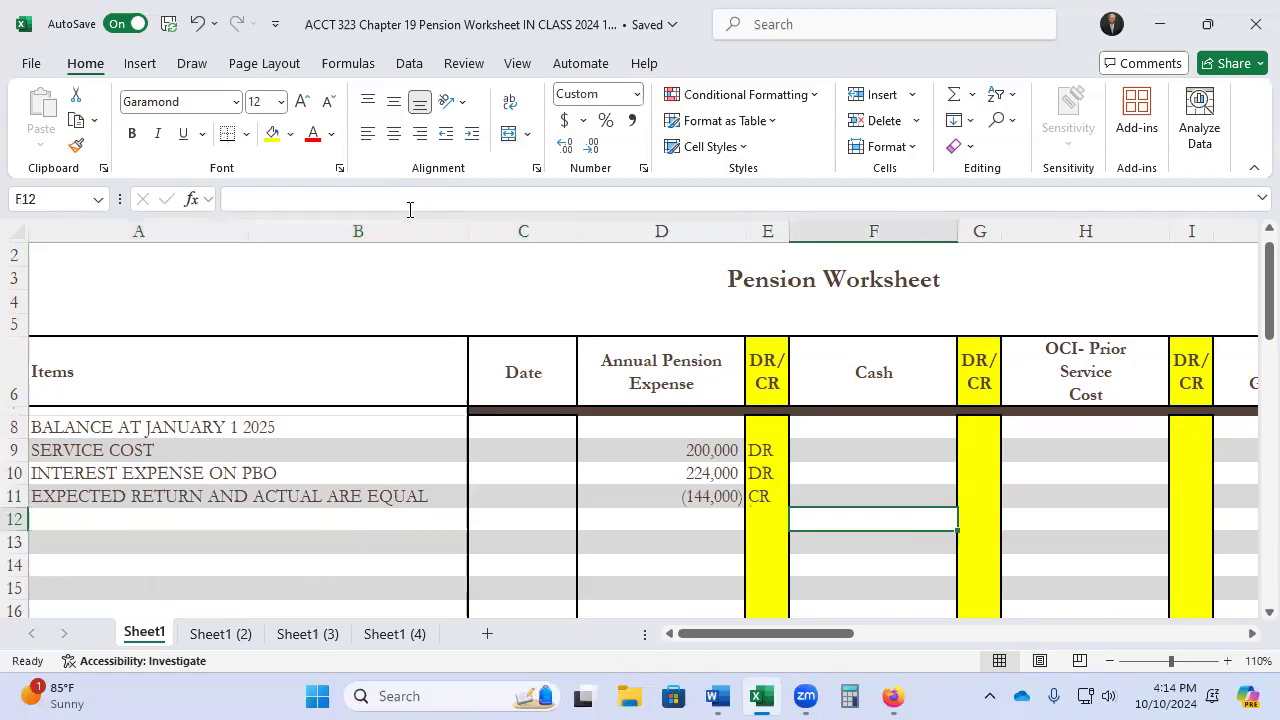
type("-180000")
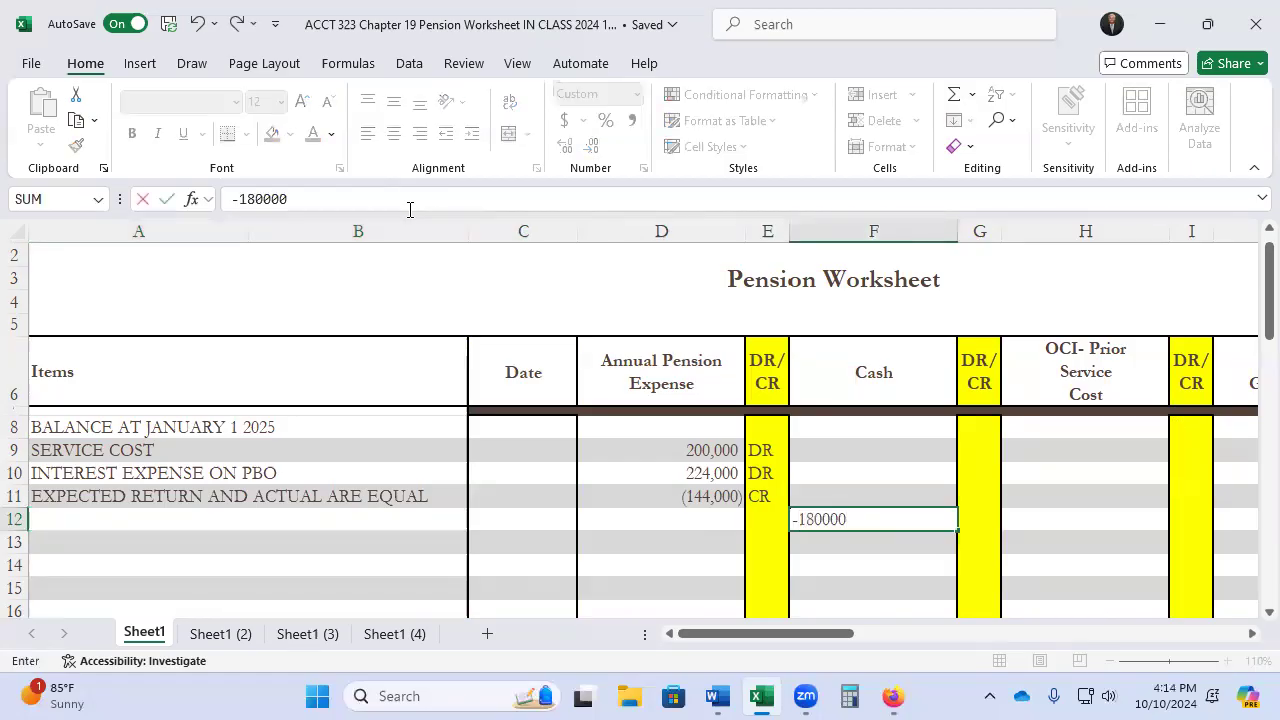
key("ctrl+Return")
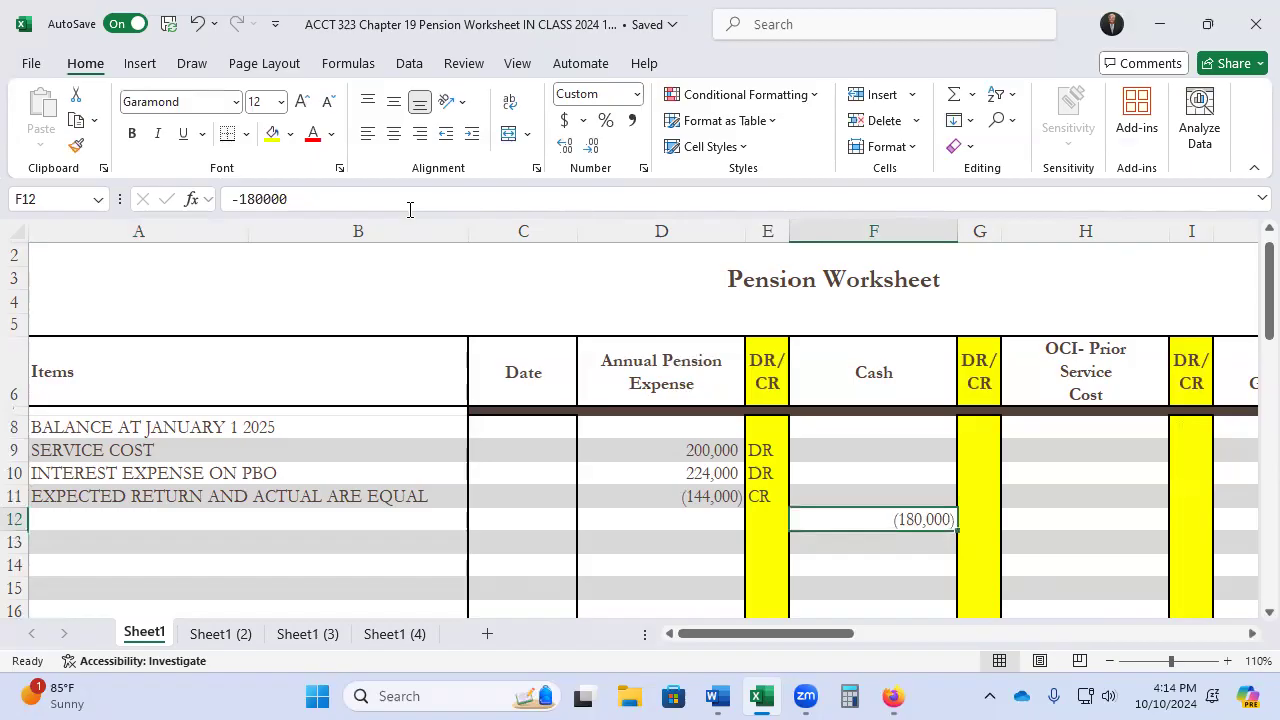
Enter the contribution under Plan Assets in P12 as the negative of the cash amount in F12
key("Right")
key("Right")
key("Right")
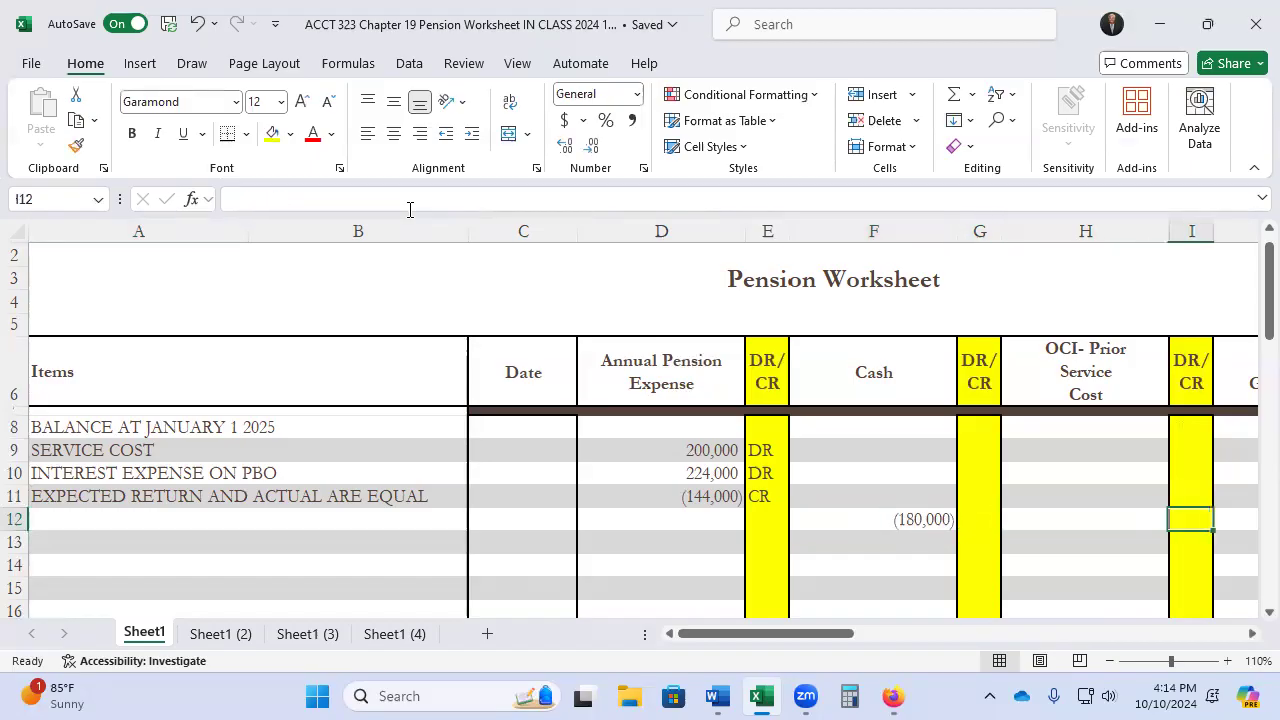
key("Right")
key("Right")
key("Right")
key("Right")
key("Right")
key("Right")
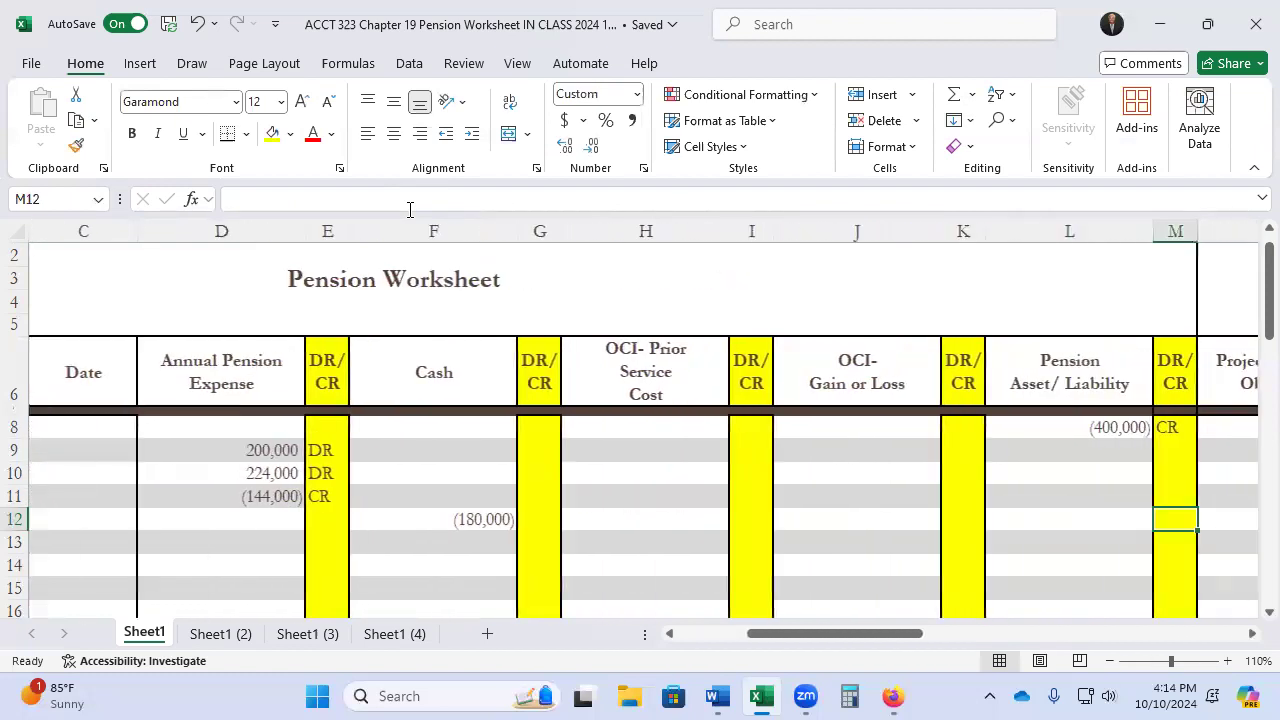
key("Left")
key("Right")
key("Right")
key("Right")
key("Left")
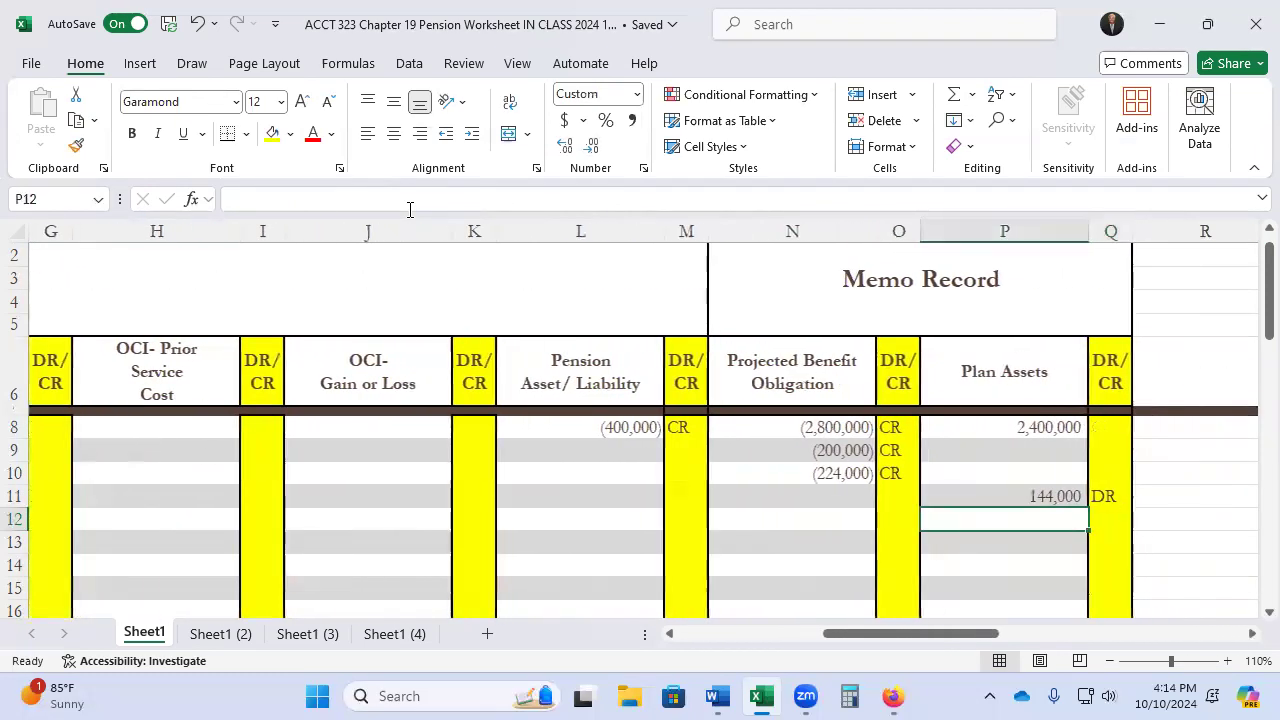
type("-")
key("Left")
key("Left")
key("Left")
key("Left")
key("Left")
key("Left")
key("Left")
key("Left")
key("Left")
key("Left")
key("Left")
key("Left")
key("Left")
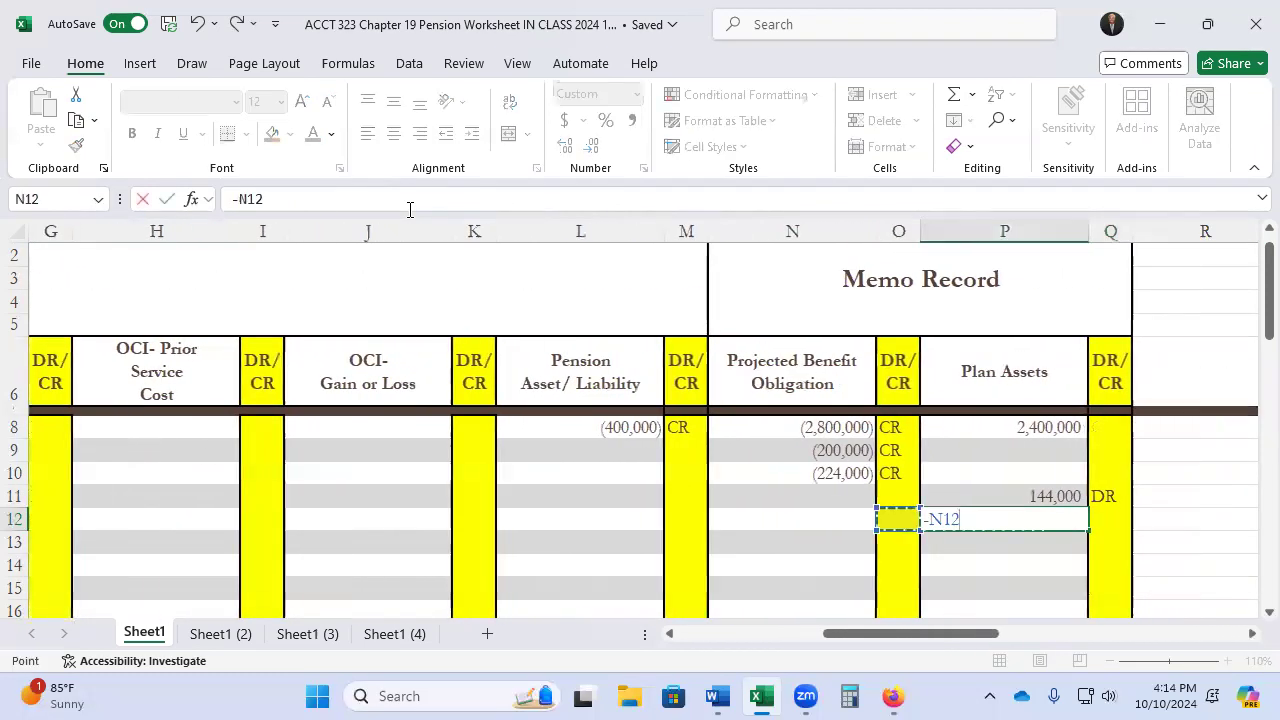
key("Right")
key("Right")
key("Right")
key("Return")
key("Return")
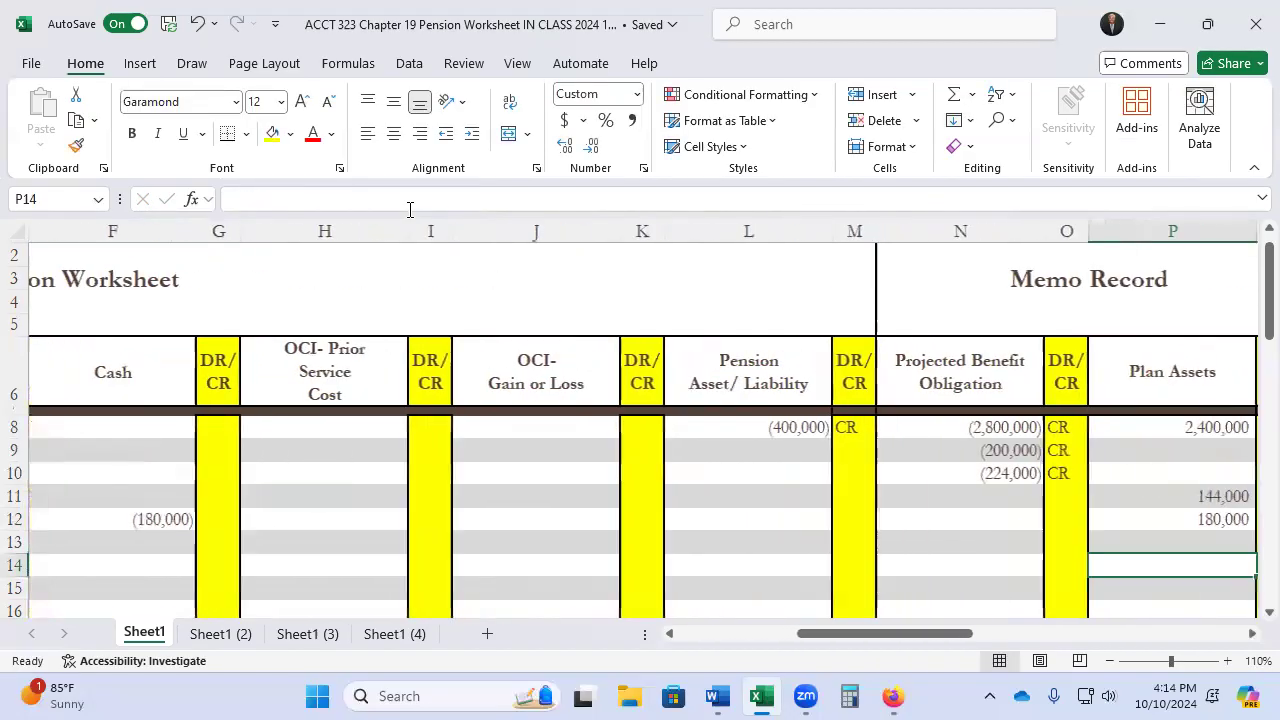
Mark the row 12 contribution as DR for Plan Assets in Q12 and as CR for Cash in G12
key("Up")
key("Up")
key("Right")
type("DR")
key("Left")
key("Left")
key("Left")
key("Left")
key("Left")
key("Left")
key("Left")
key("Left")
key("Left")
key("Left")
key("Left")
key("Right")
type("CR")
Label row 12 in the Items column as CONTRIBUTIONS TO PLAN
key("Left")
key("Left")
key("Left")
key("Left")
key("Left")
key("Left")
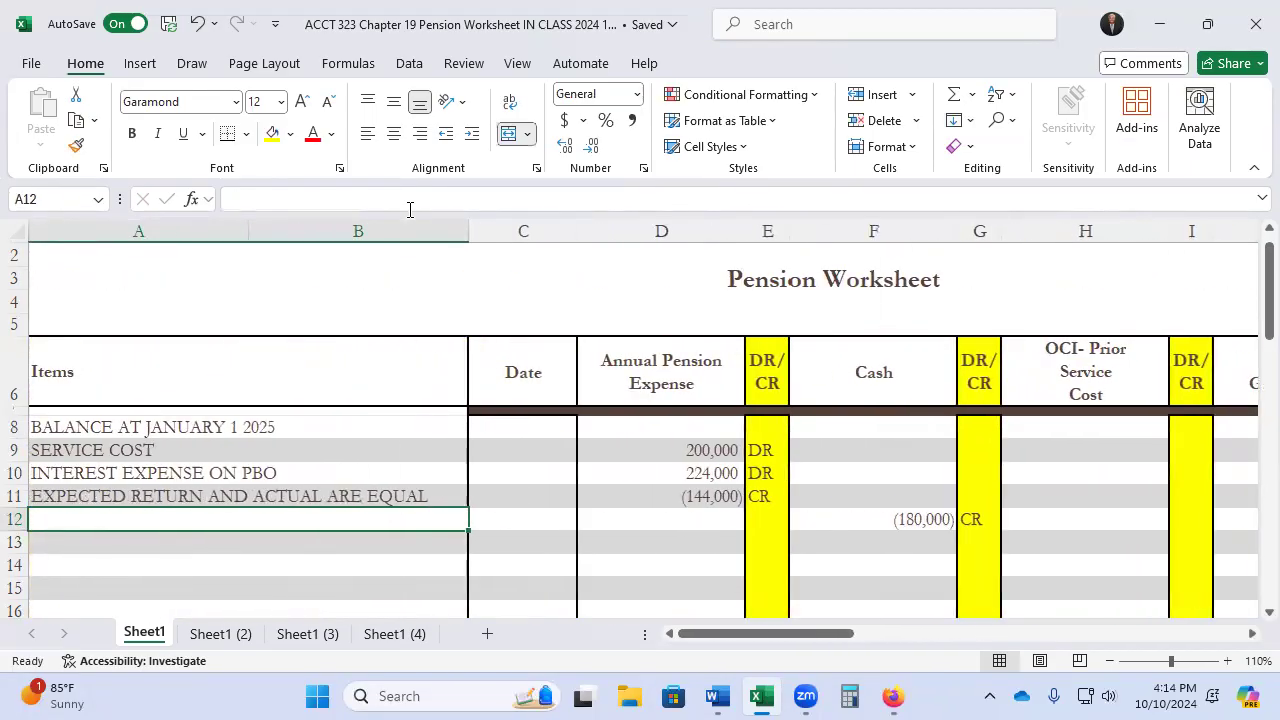
type("CONTRI")
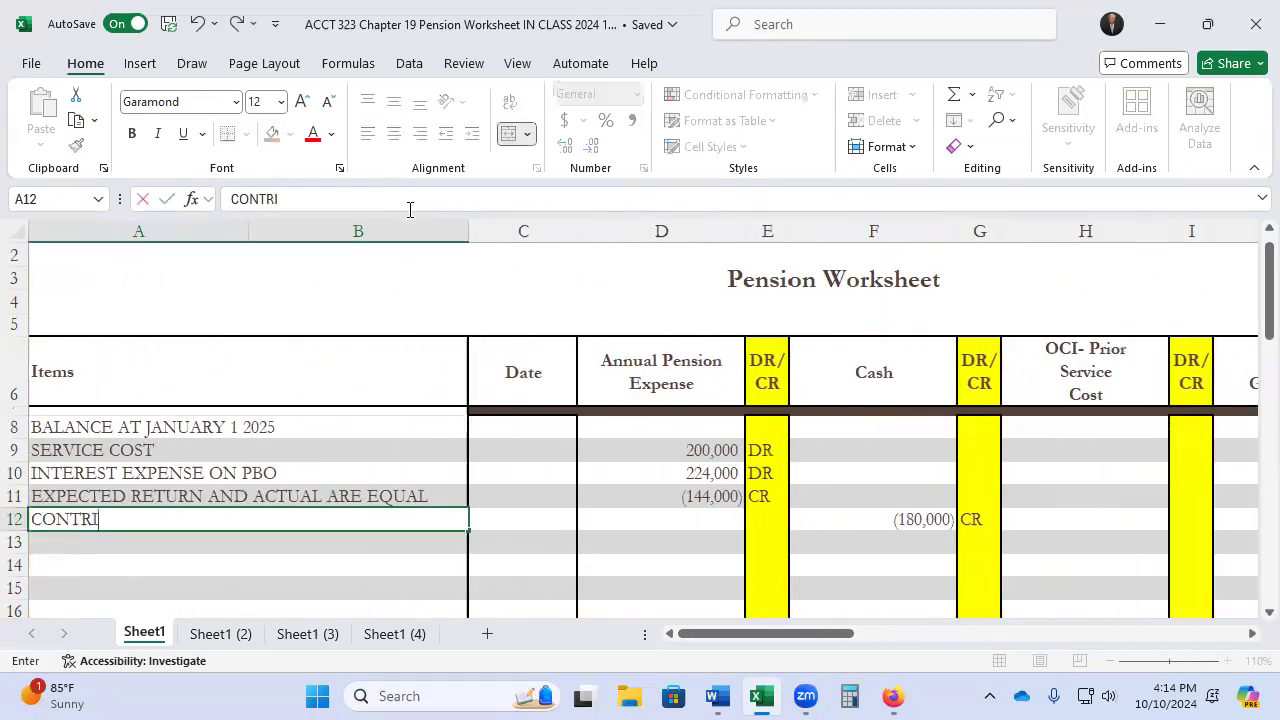
type("BUTIONS TO PLAN")
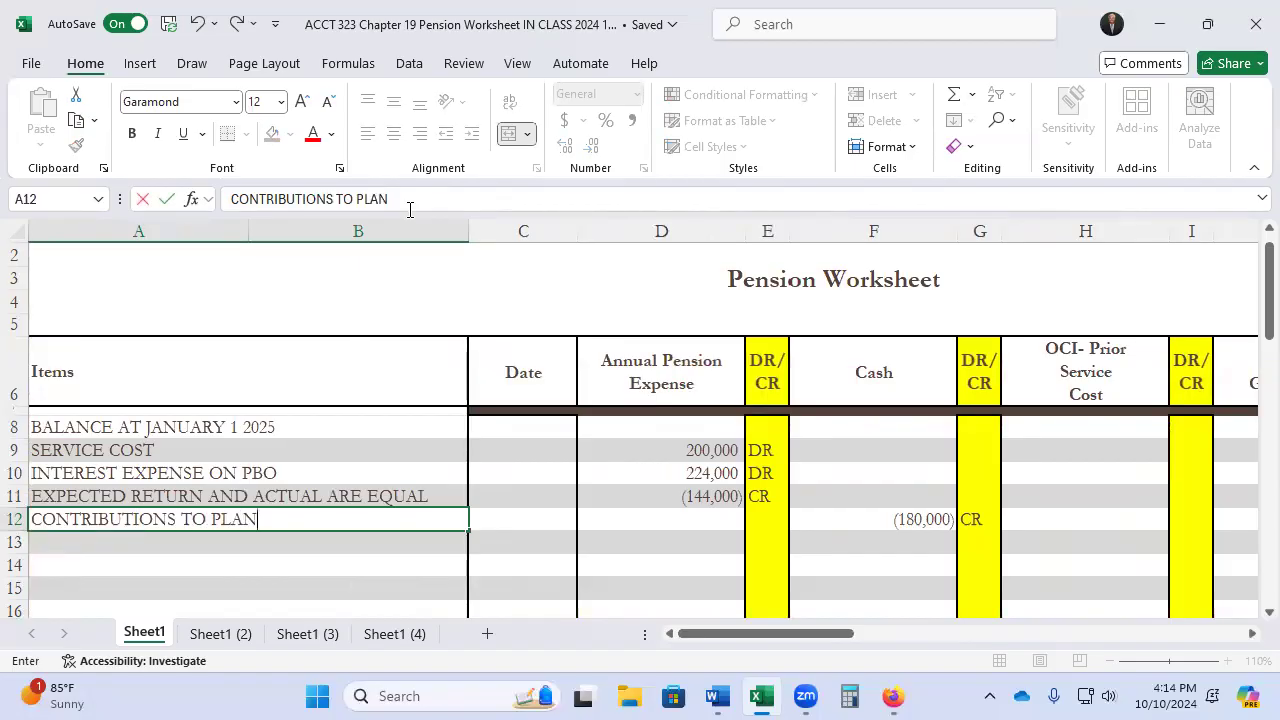
key("Return")
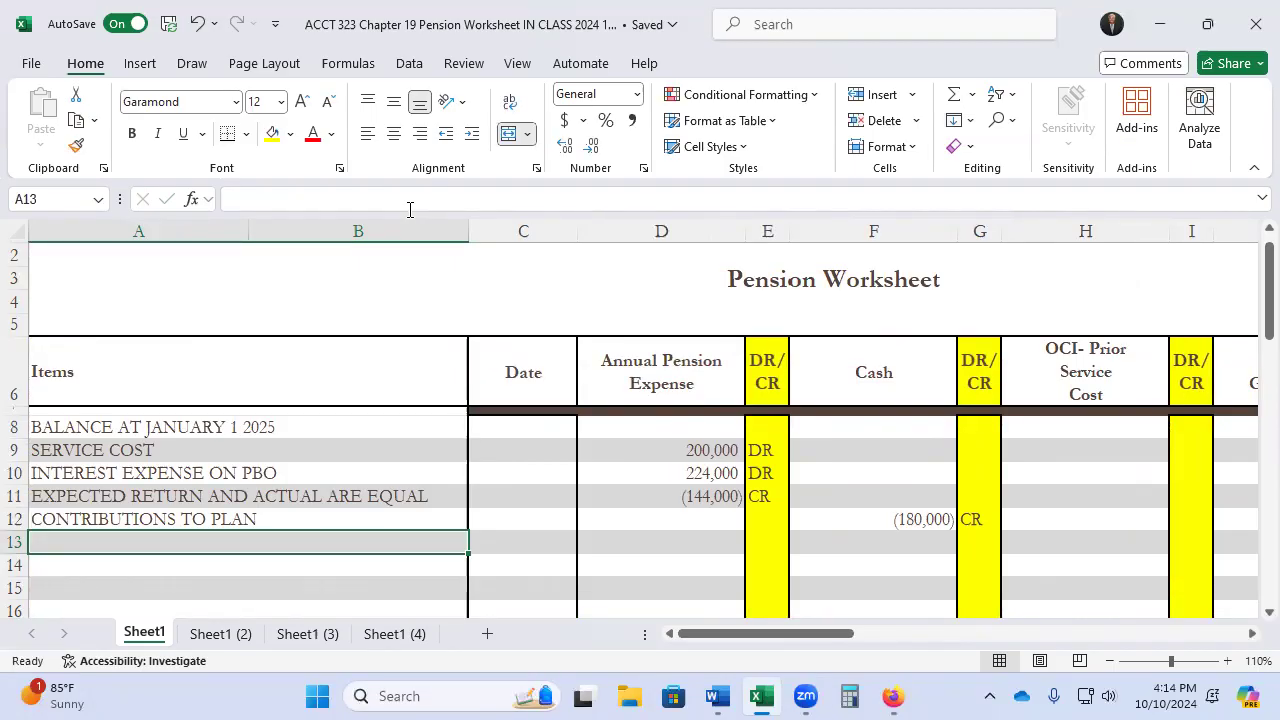
Label row 13 in the Items column as BENEFITS PAID (FROM THE PLAN)
type("BENEFITS PAID (FROM")
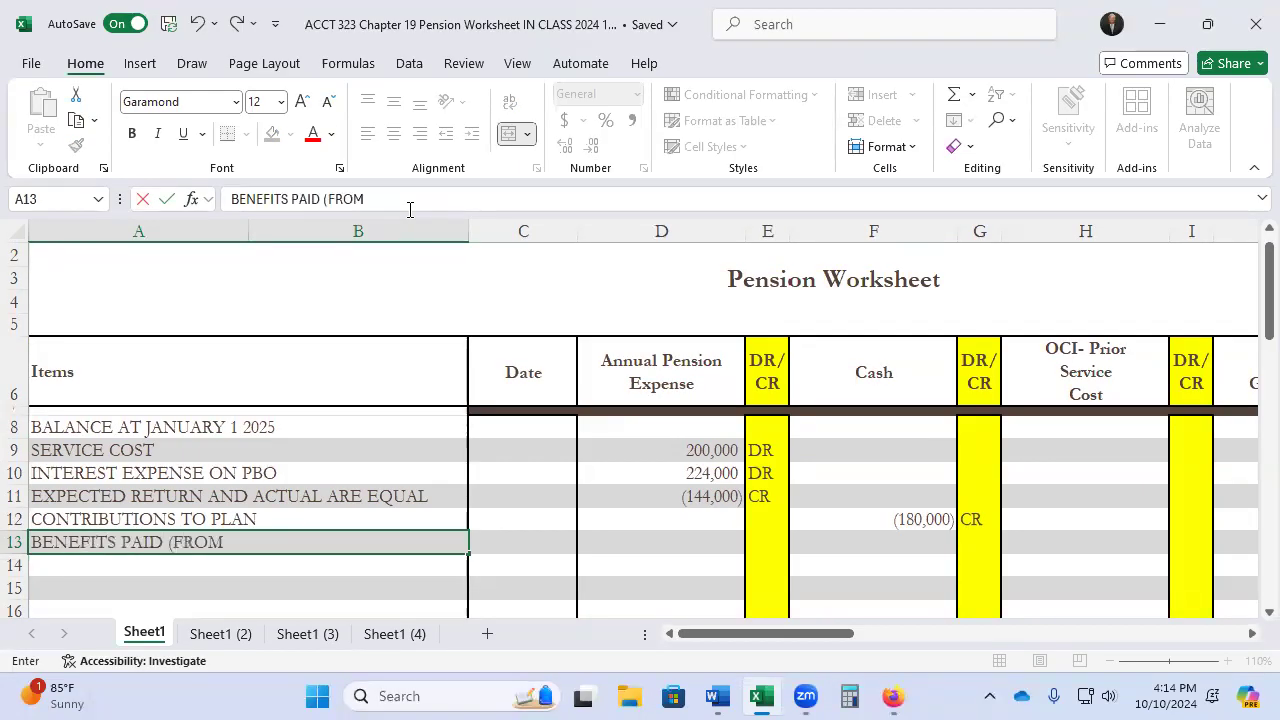
type(" THE PLAN)")
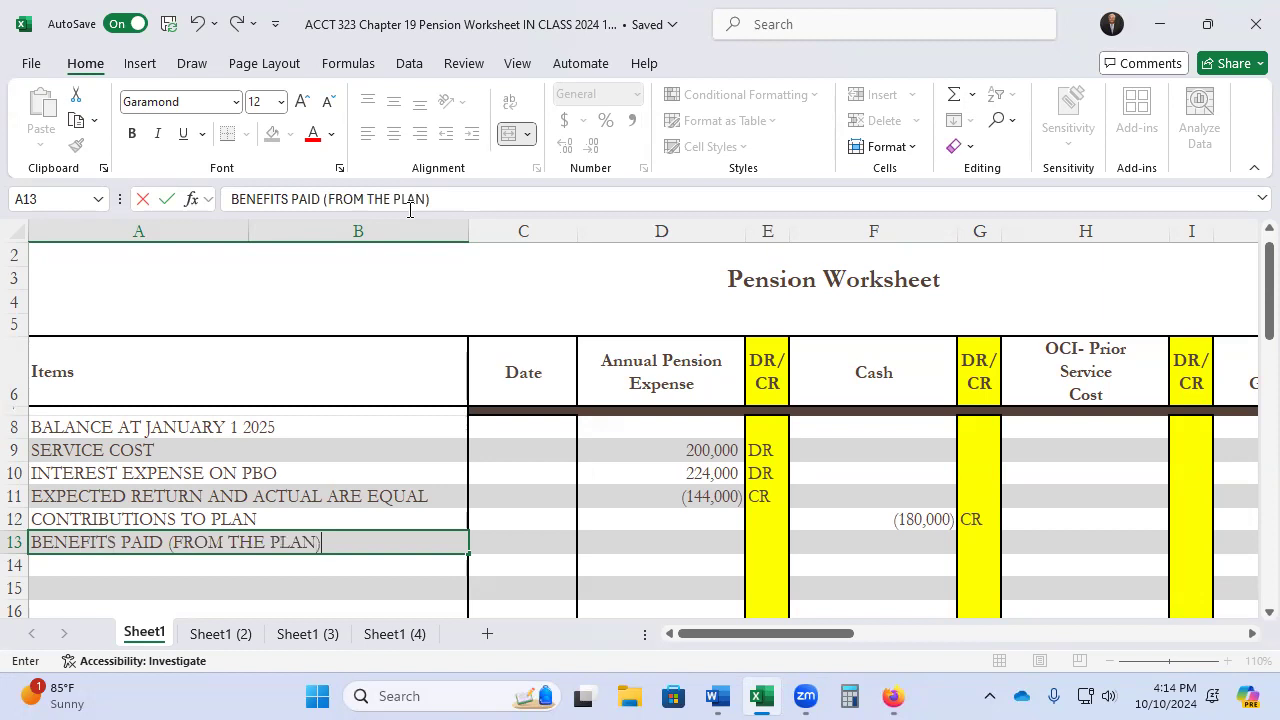
key("Tab")
Enter benefits paid of 149000 under Projected Benefit Obligation in N13 and mark it as DR in O13
key("Tab")
key("Tab")
key("Tab")
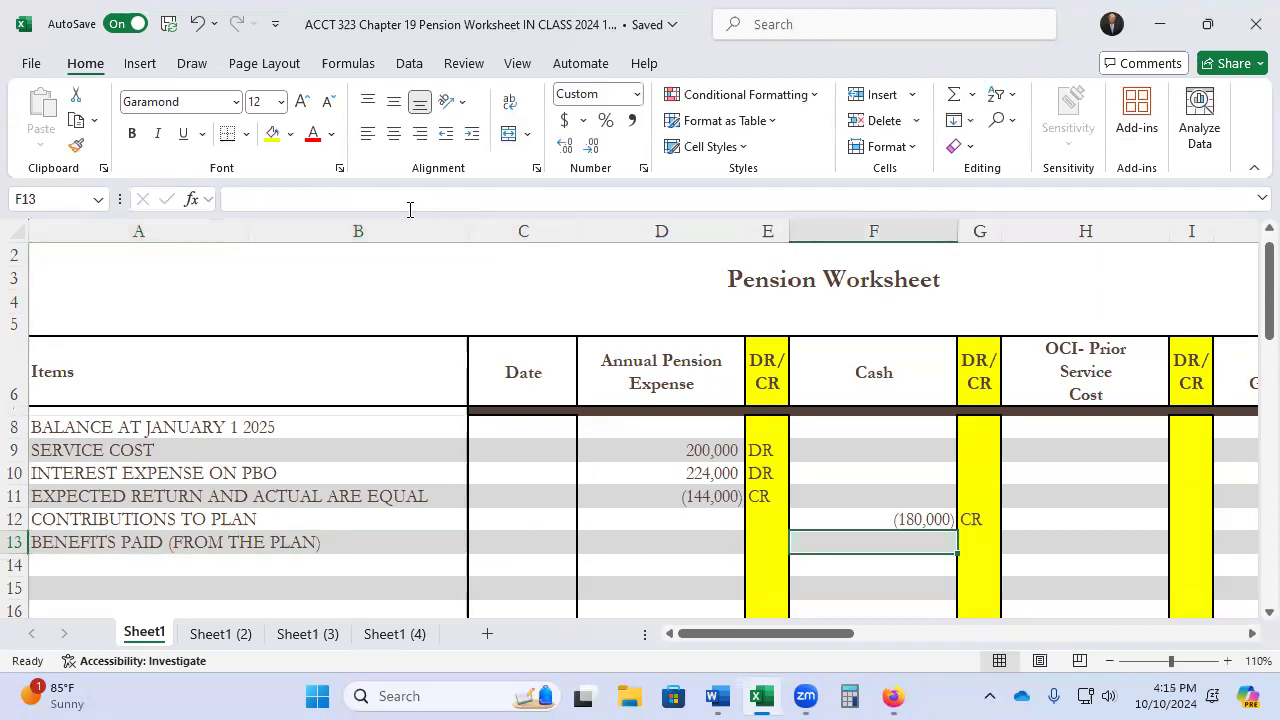
key("Tab")
key("Tab")
key("Tab")
key("Tab")
key("Tab")
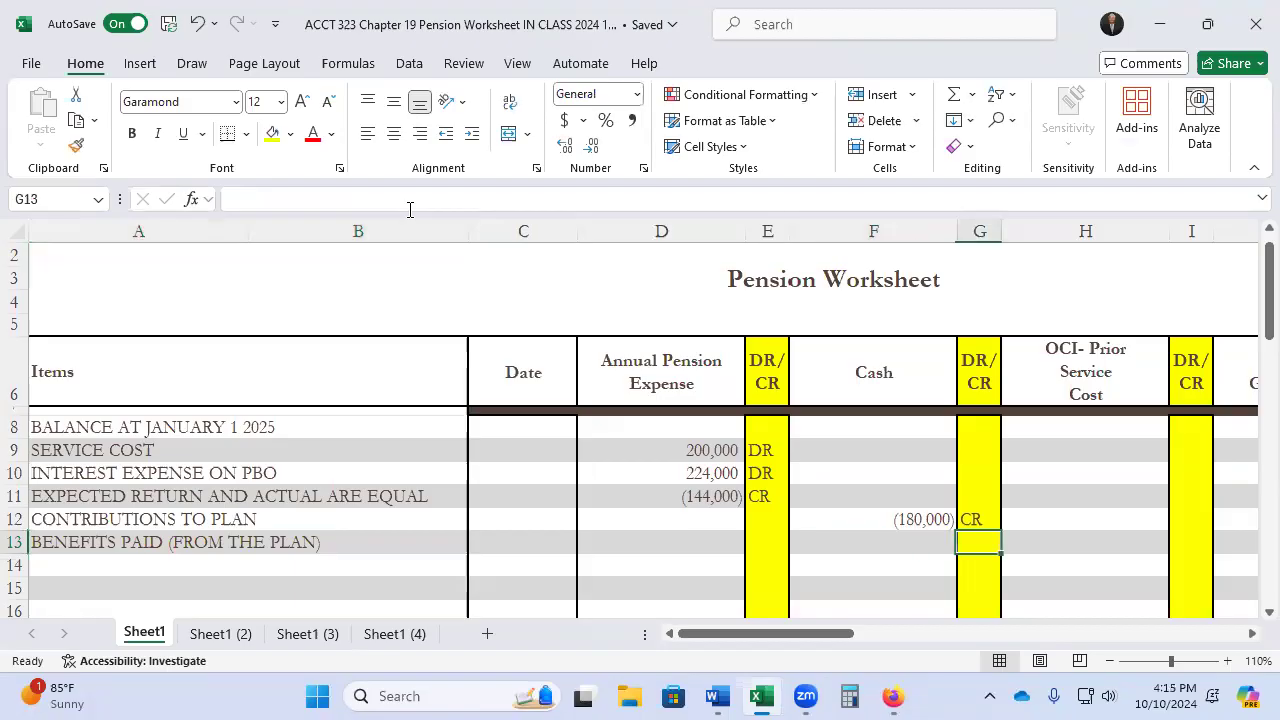
key("Tab")
key("Tab")
key("Tab")
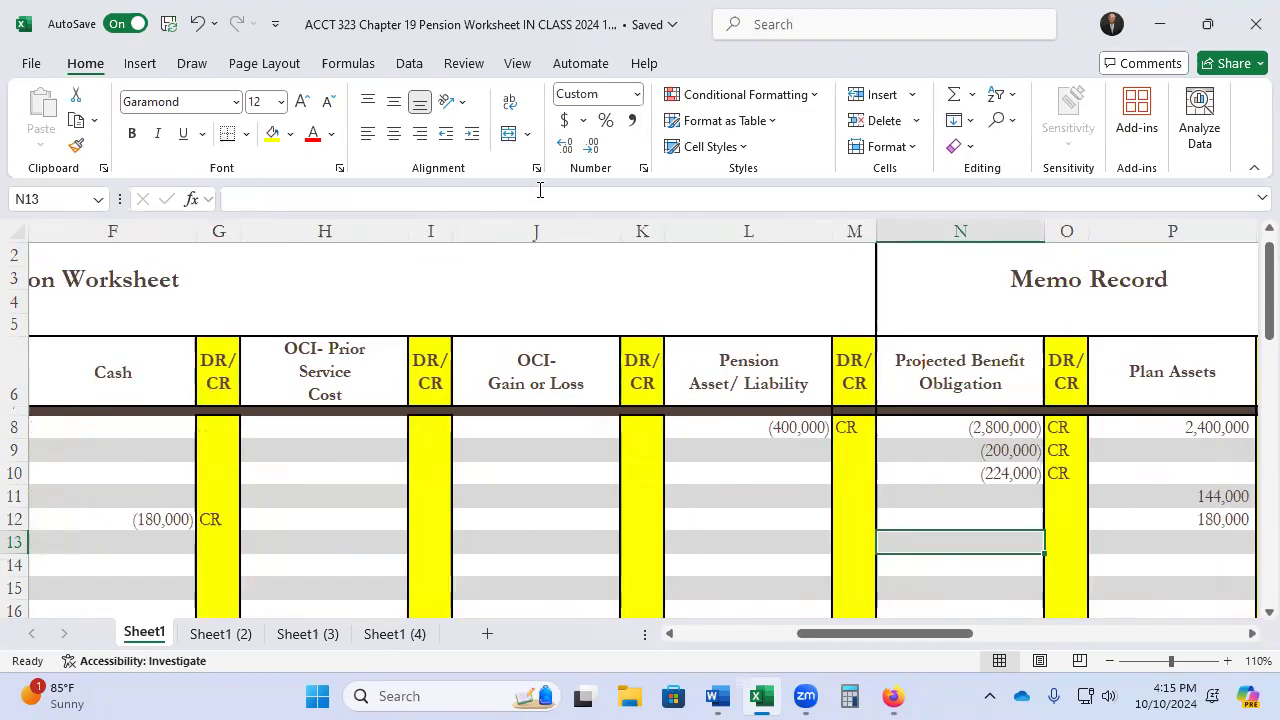
type("+1")
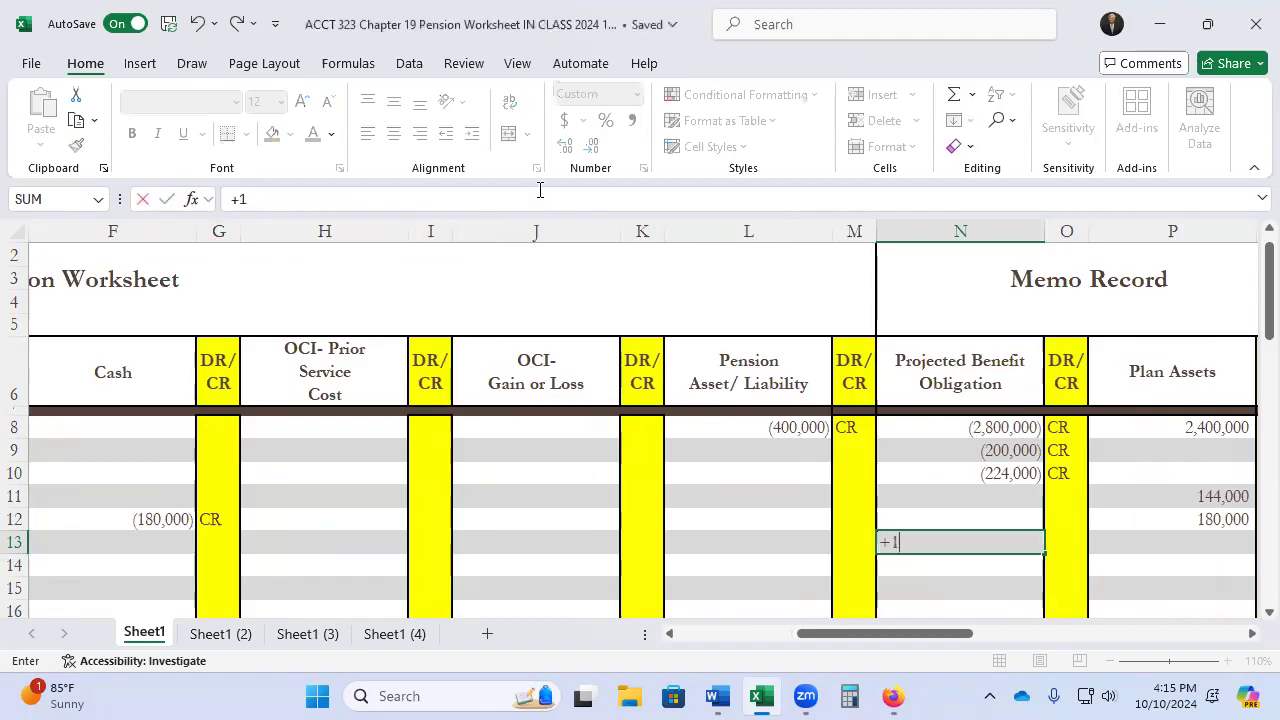
type("490000")
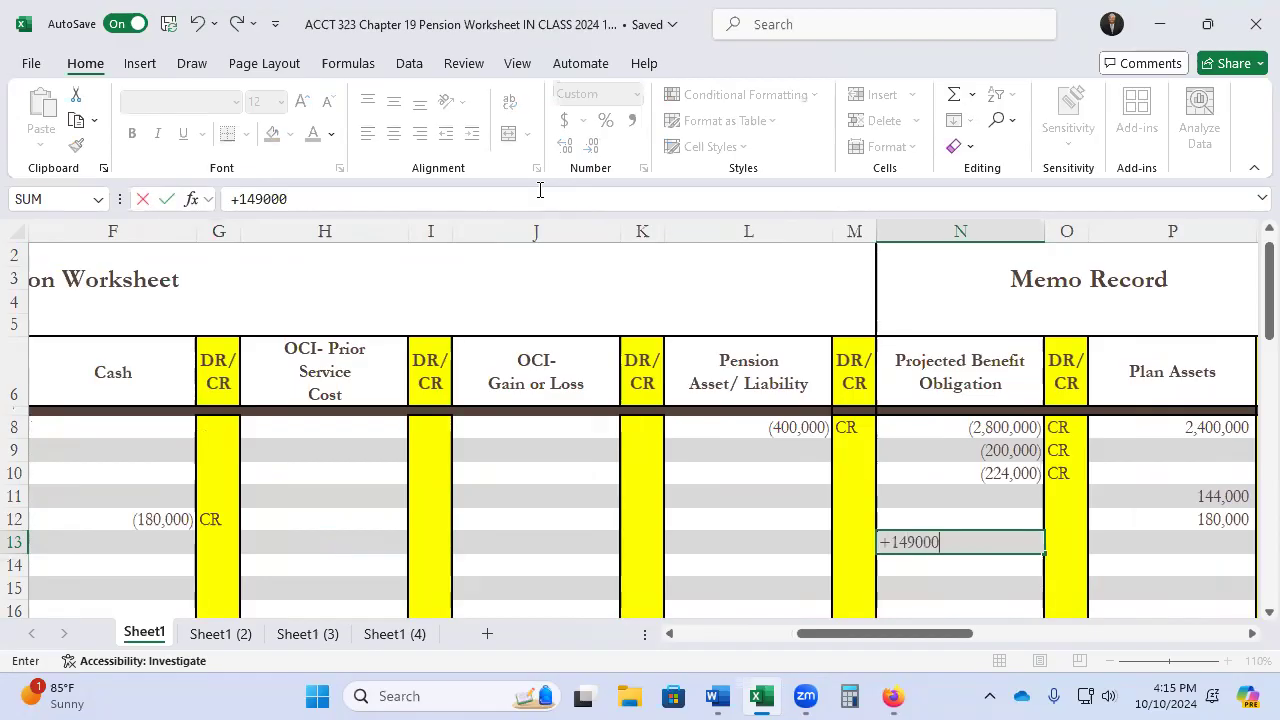
key("Return")
key("Up")
key("Right")
type("DR")
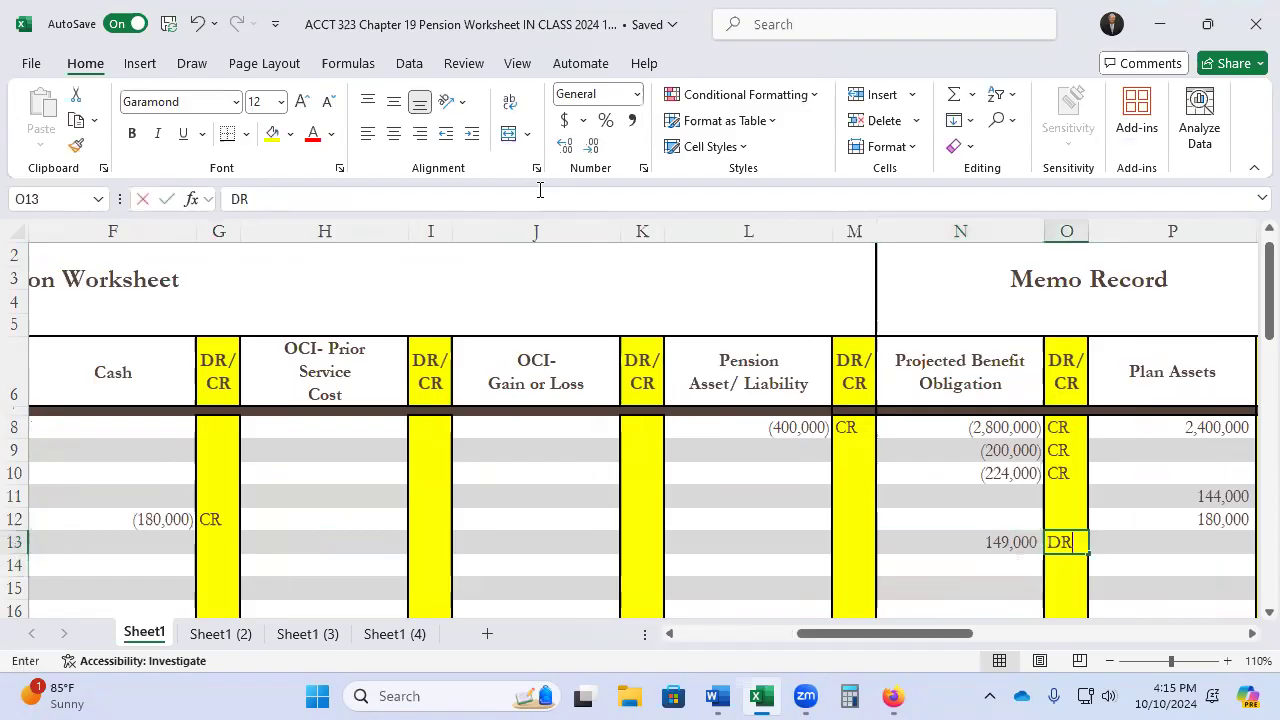
key("Tab")
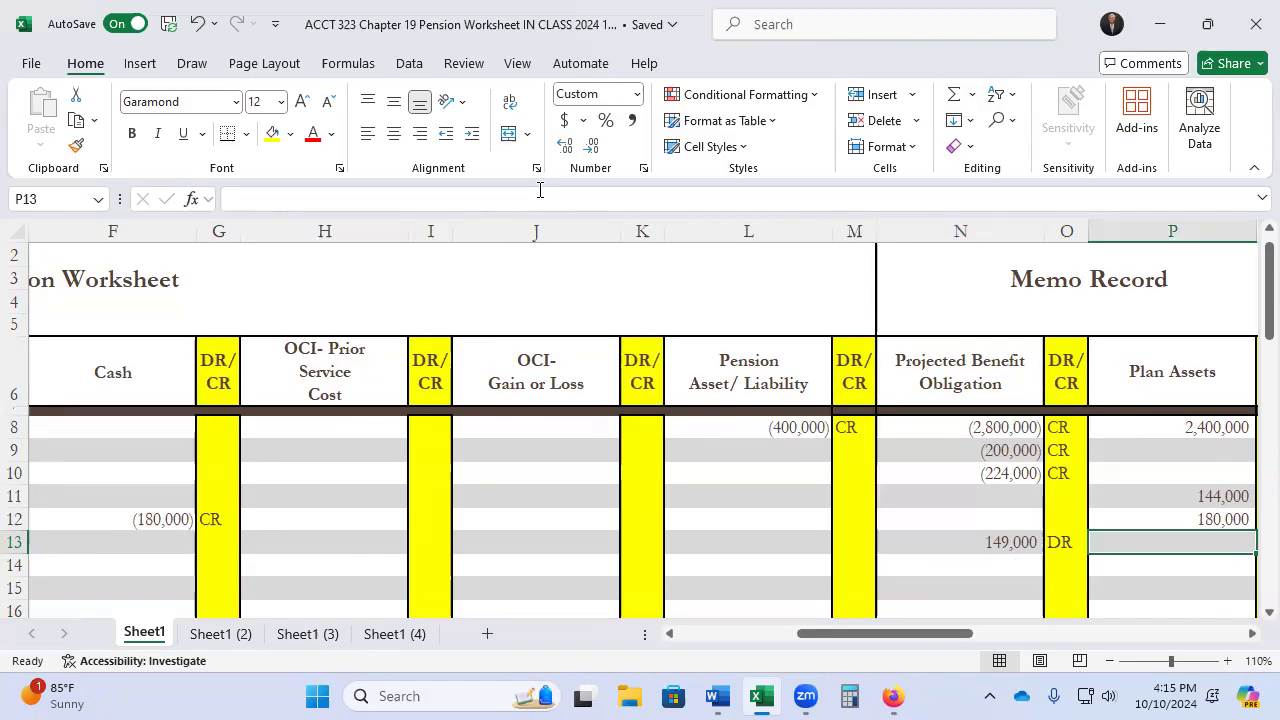
Enter the benefits paid under Plan Assets in P13 as the negative of N13 and mark it as CR in Q13
type("-149000")
key("Return")
key("Up")
key("Right")
type("CR")
key("BackSpace")
key("BackSpace")
type("CR")
key("Left")
key("Left")
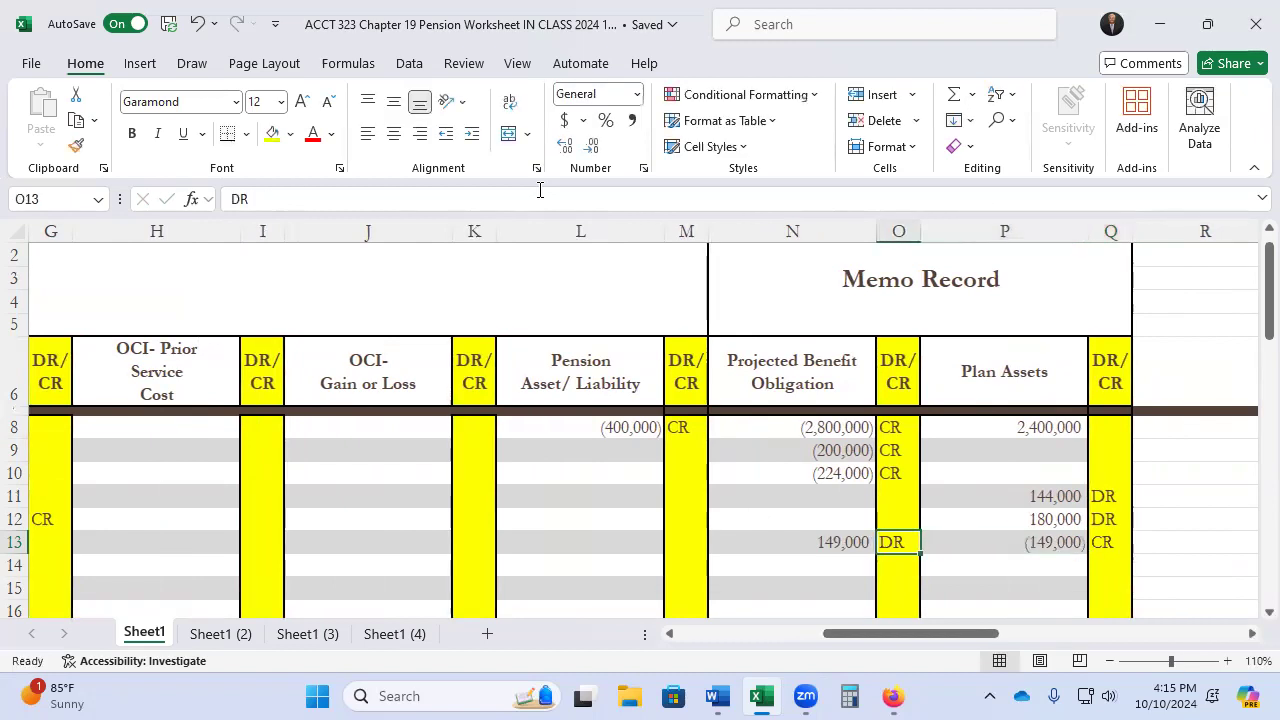
Review the benefits paid entries across row 13, from the item label to Plan Assets
key("Home")
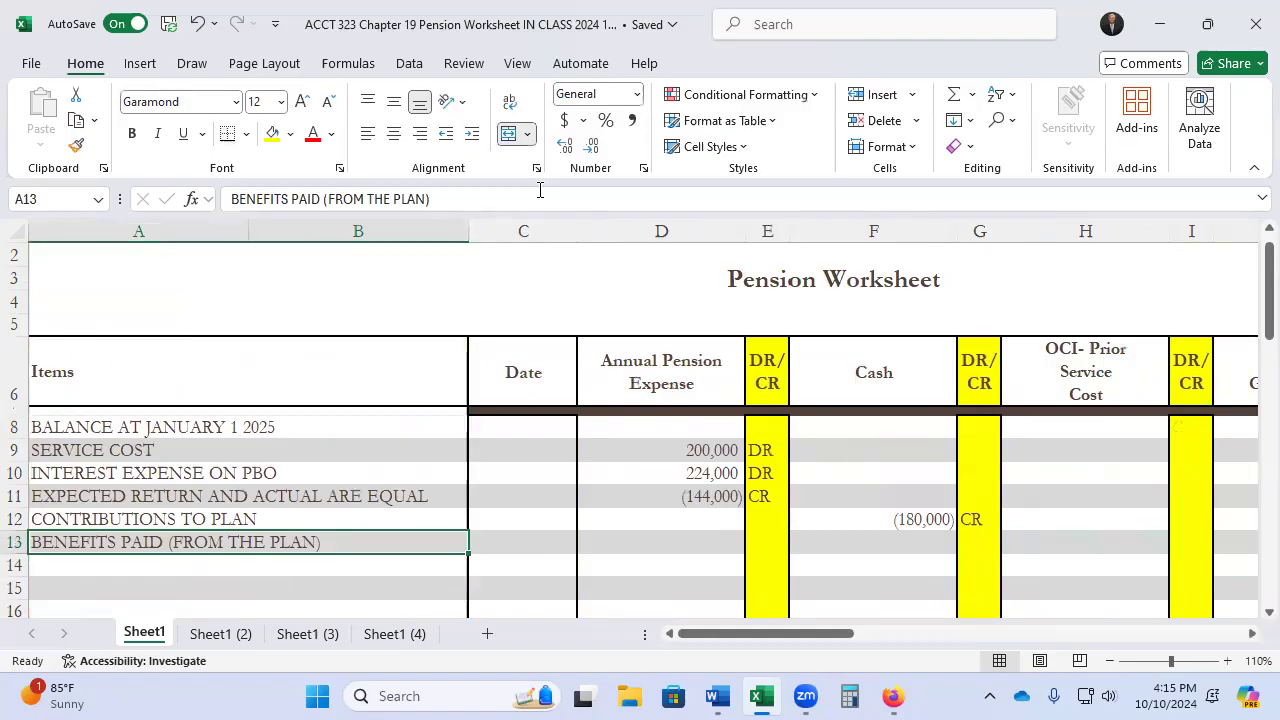
key("Right")
key("Right")
key("Right")
key("Right")
key("Right")
key("Right")
key("Right")
key("Right")
key("Right")
key("Right")
key("Right")
key("Right")
key("Right")
key("Right")
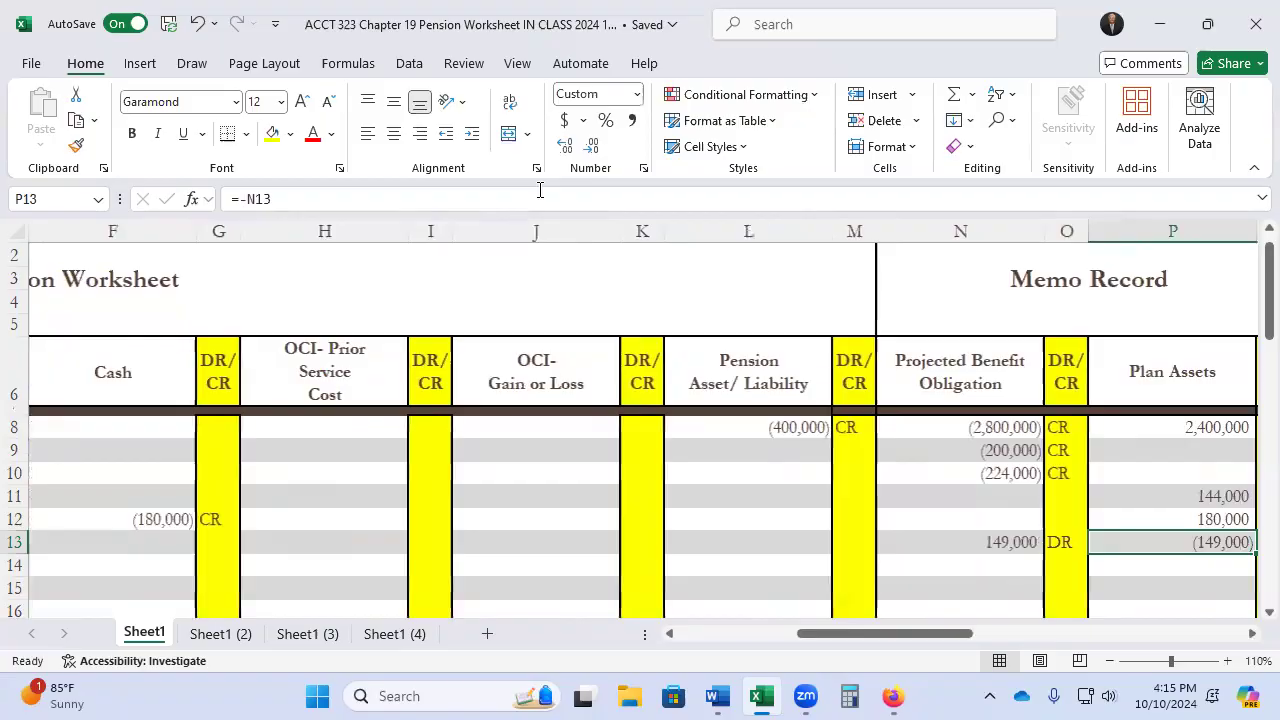
Mark the opening plan assets balance as DR in Q8
key("Up")
key("Right")
key("Up")
key("Up")
key("Up")
key("Up")
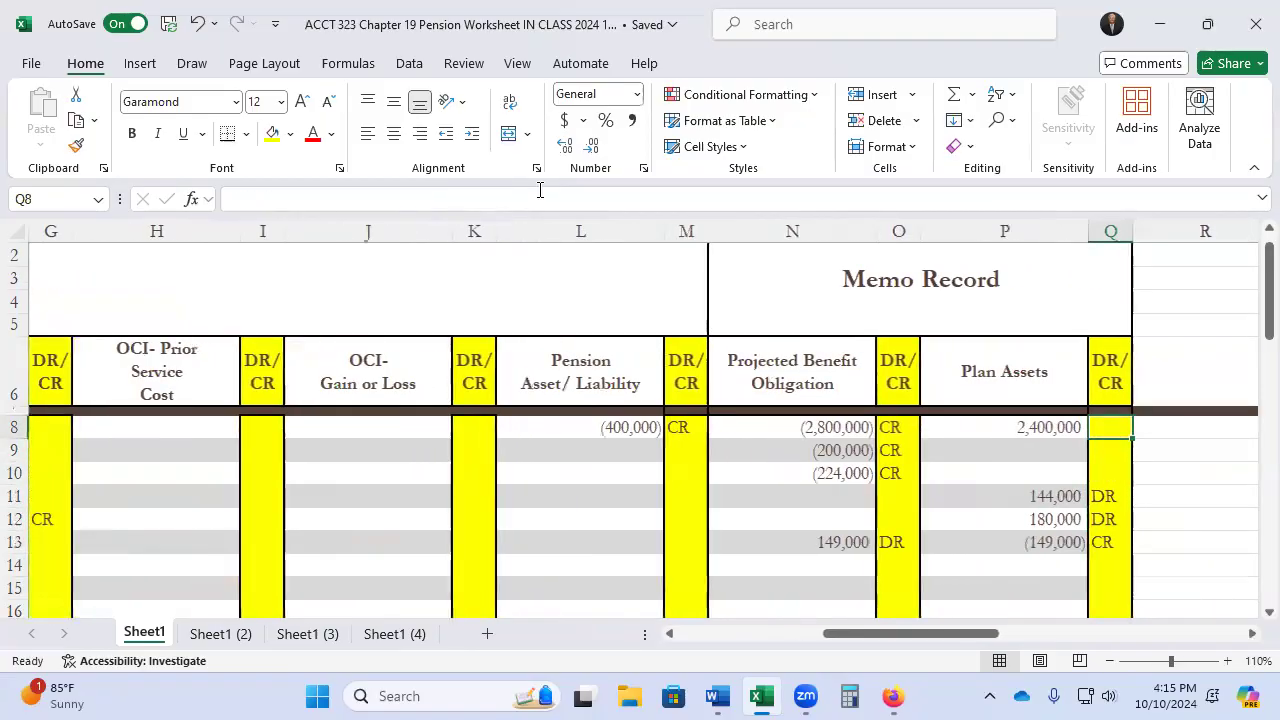
type("DR")
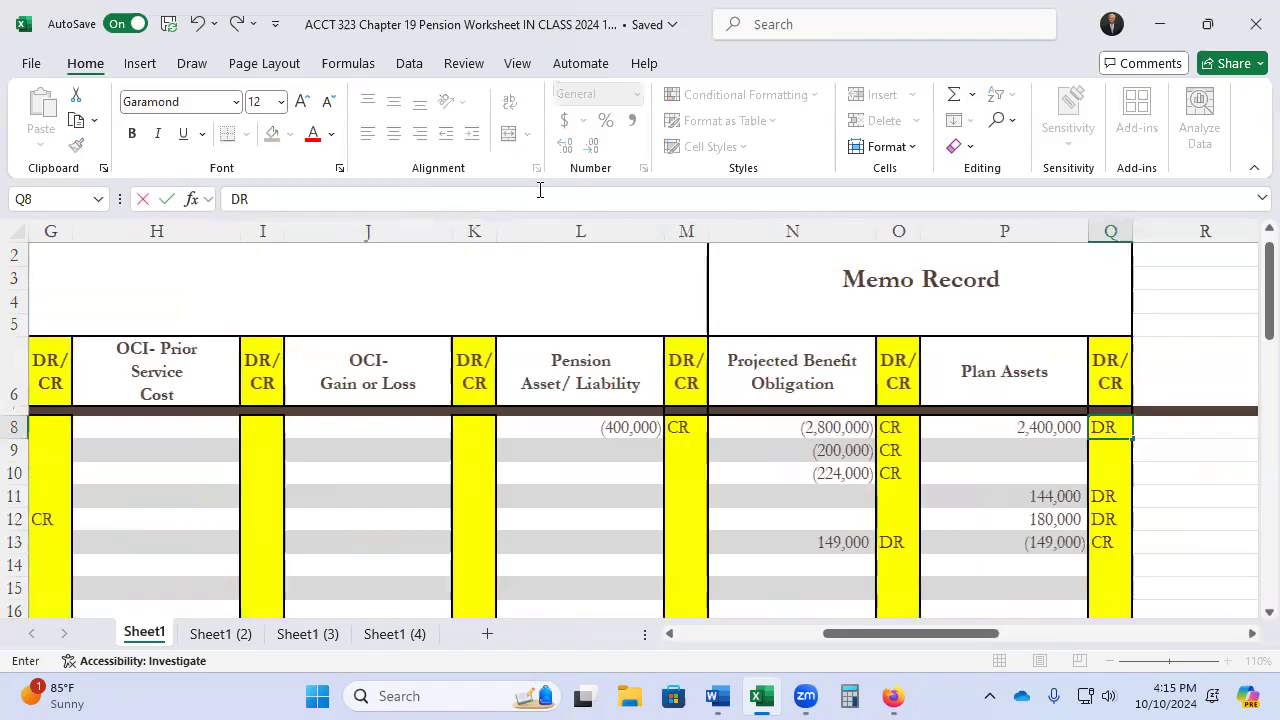
key("Left")
Review the Projected Benefit Obligation entries from the opening balance in N8 down to row 14
key("Left")
key("Left")
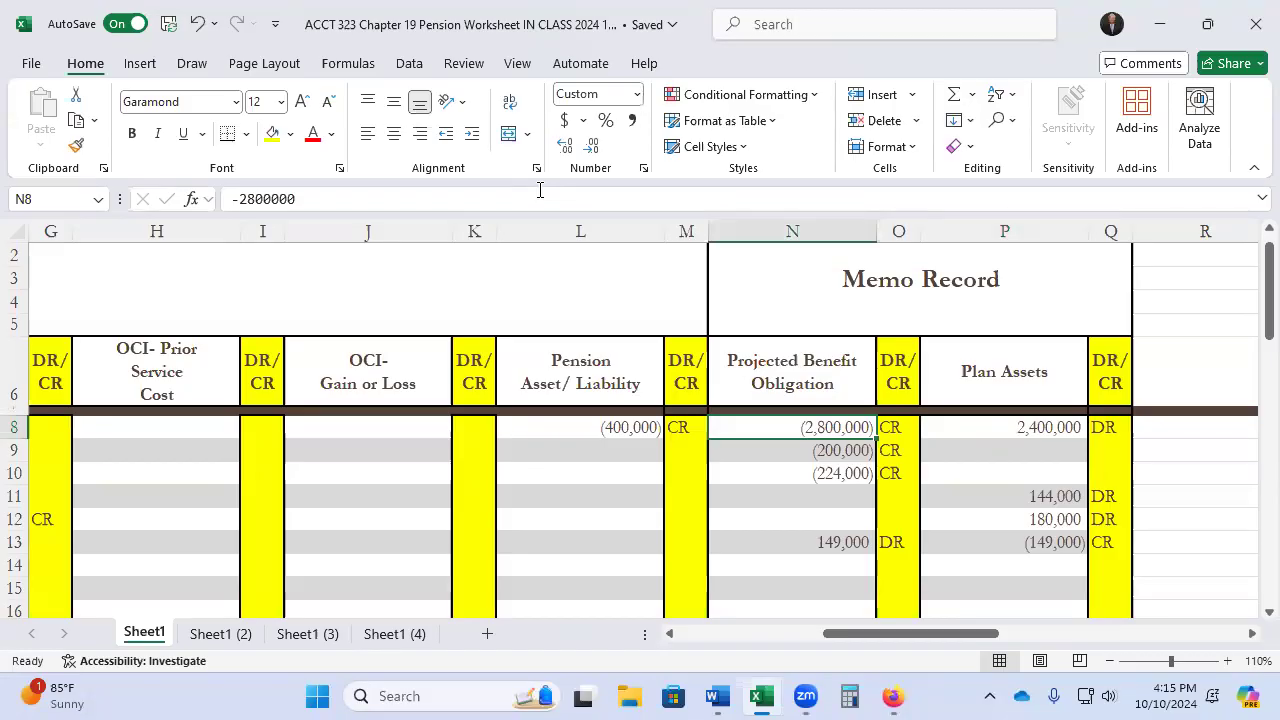
key("Down")
key("Down")
key("Down")
key("Down")
key("Down")
key("Down")
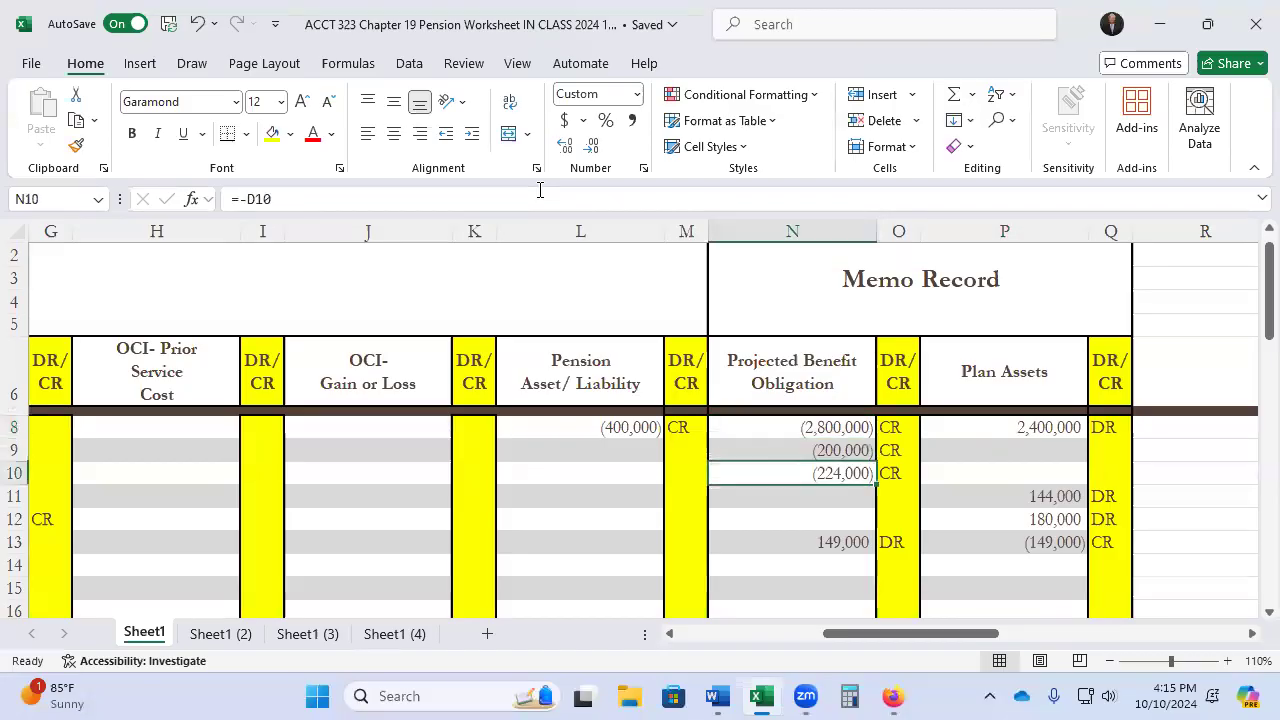
key("Down")
key("Up")
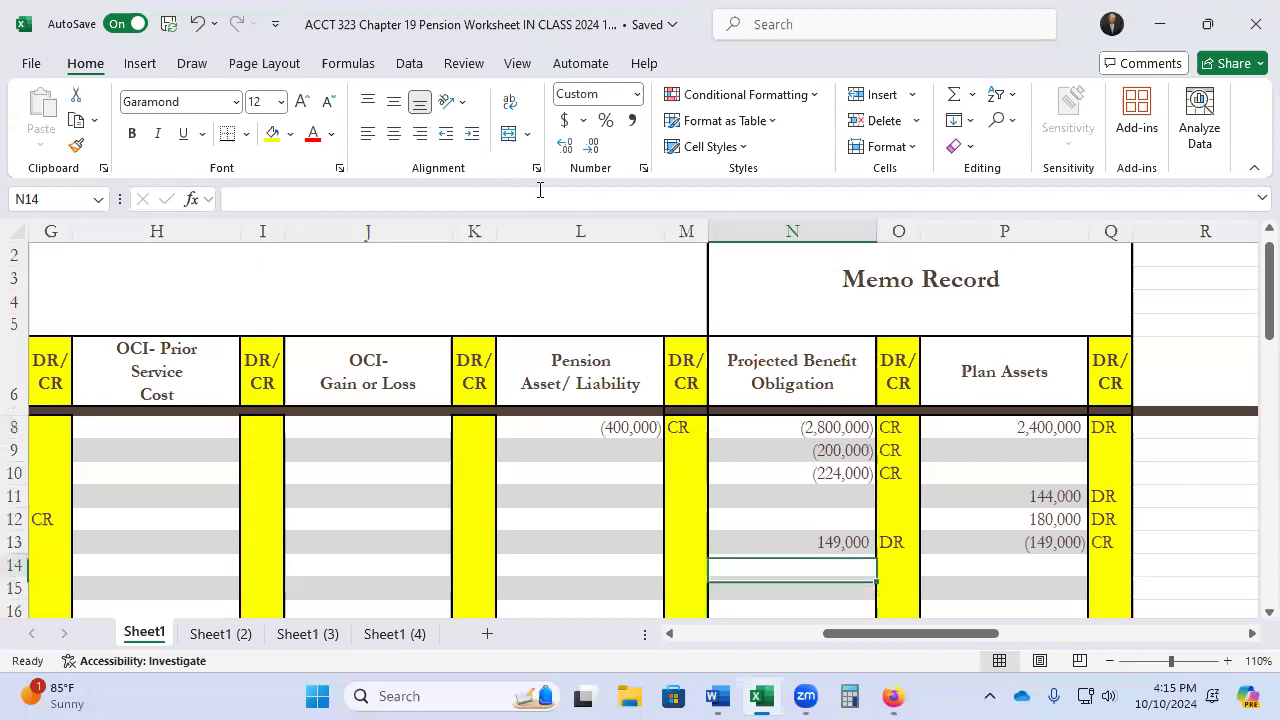
key("Left")
key("Left")
key("Left")
key("Left")
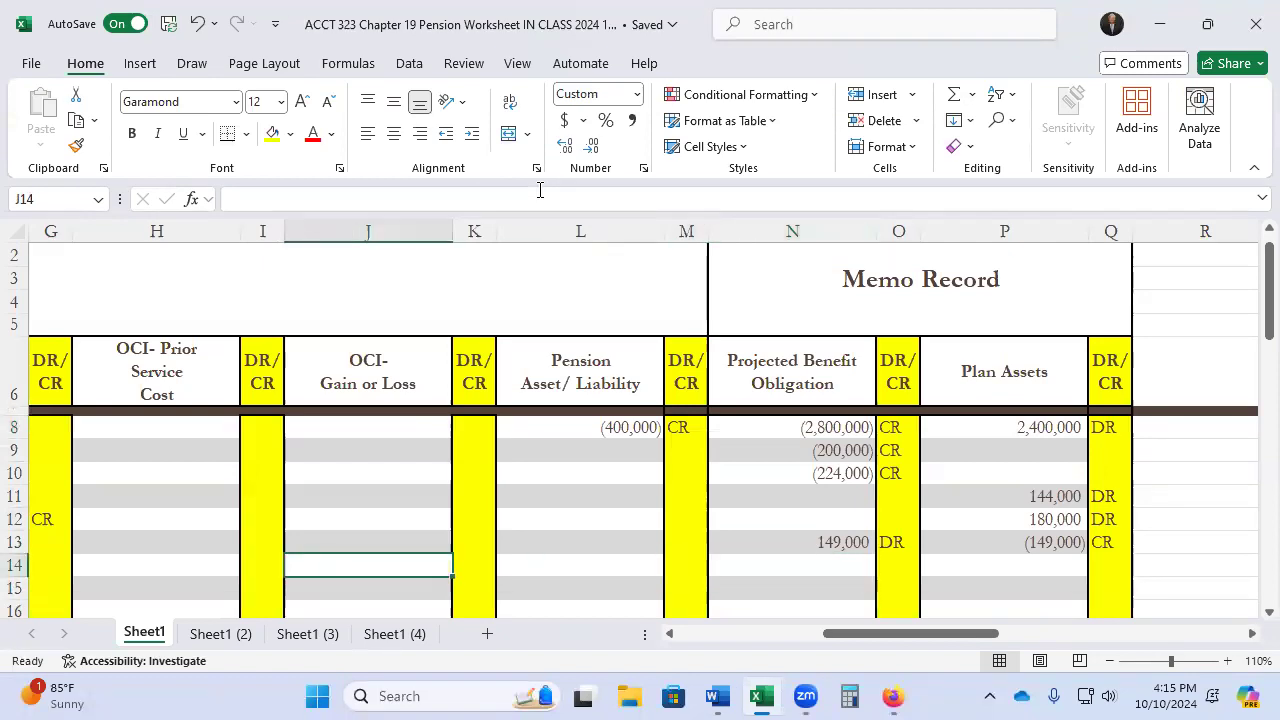
Label row 15 in the Items column as JOURNAL ENTRY
key("Left")
key("Left")
key("Left")
key("Left")
key("Left")
key("Left")
key("Left")
key("Left")
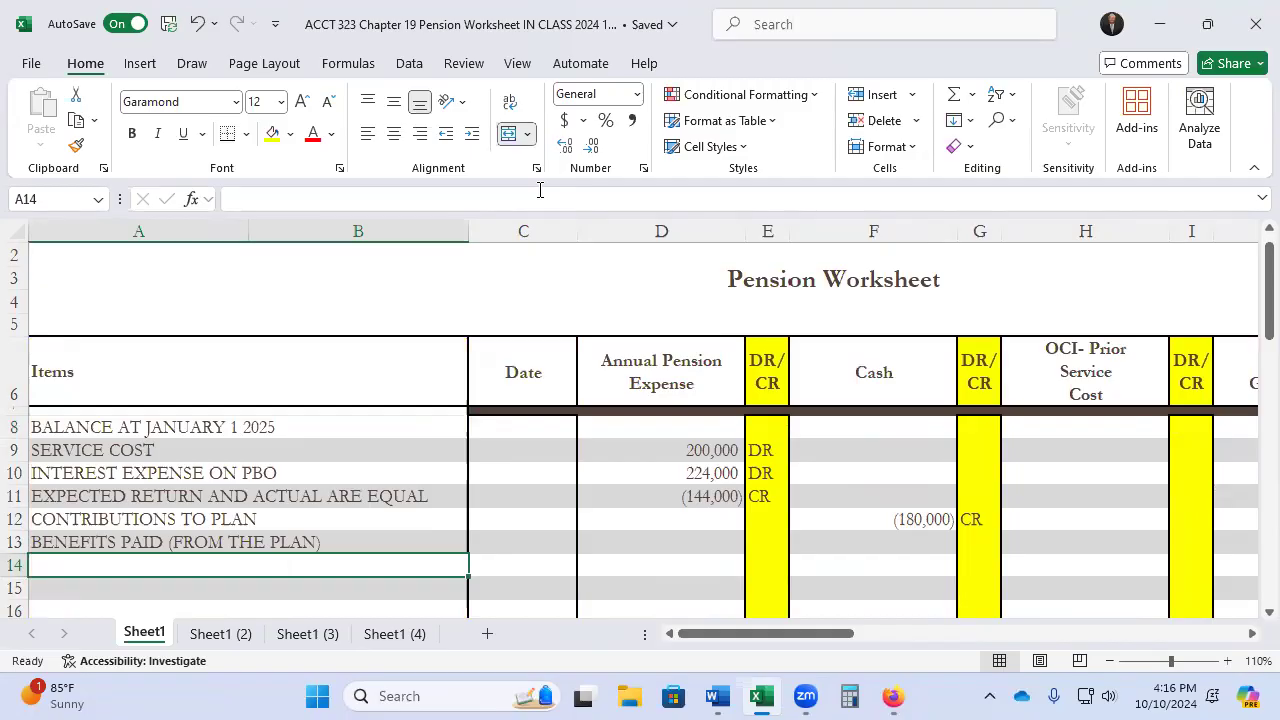
key("Down")
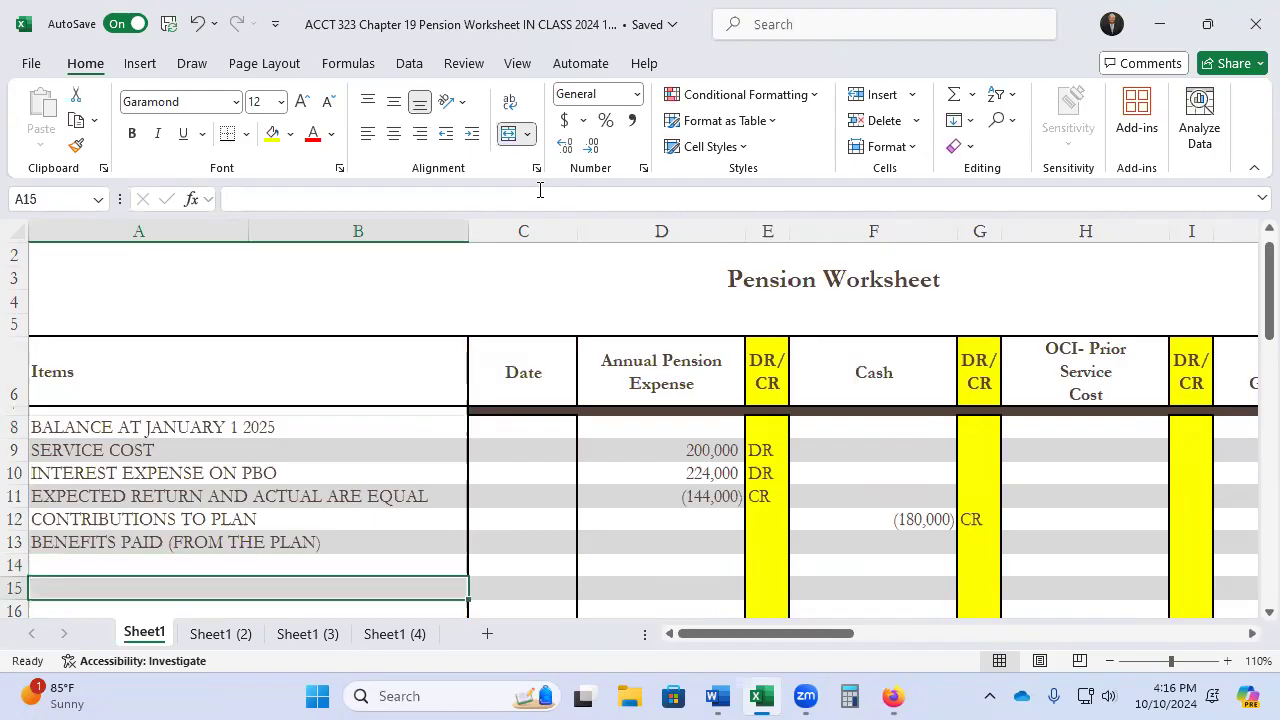
type("JOU")
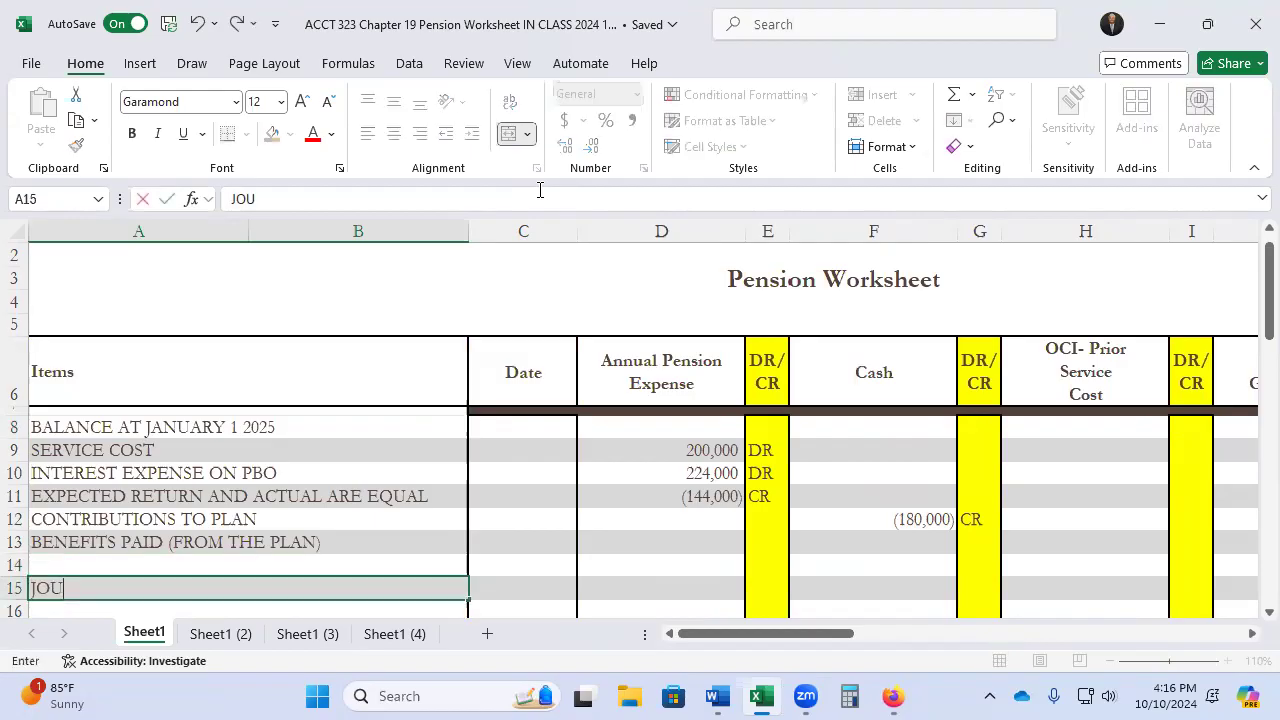
type("RNAL ENTRY")
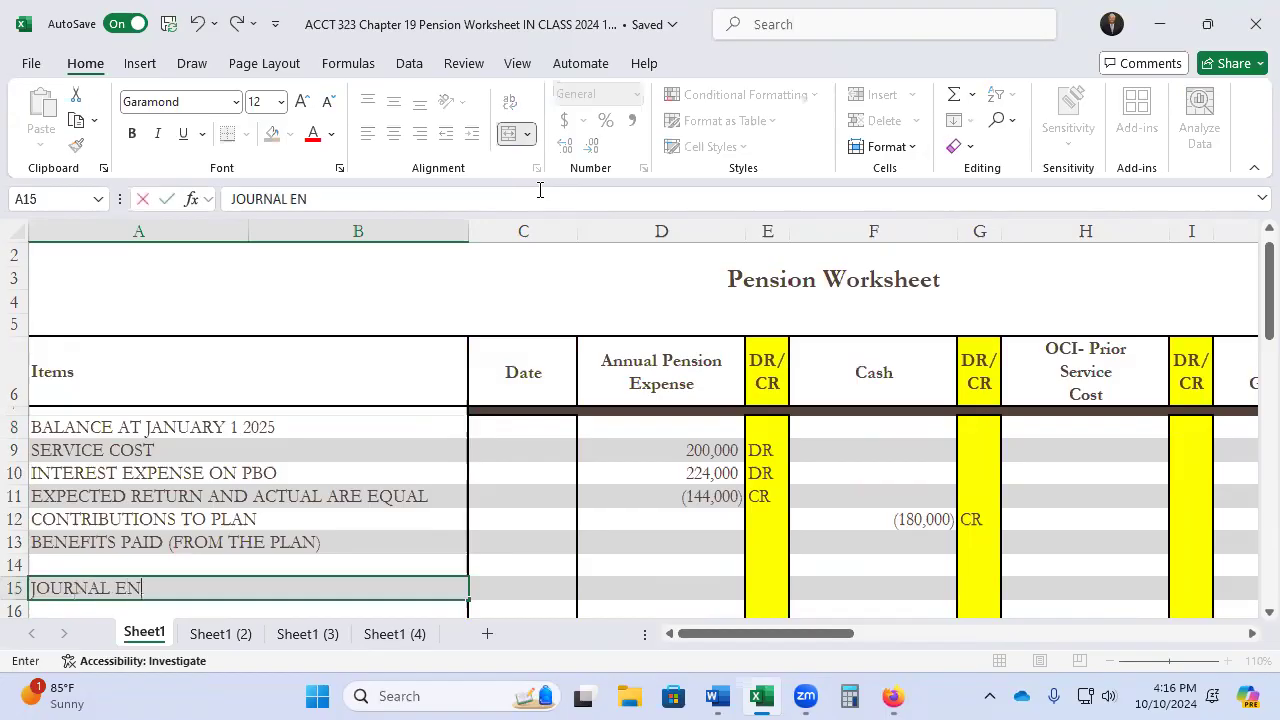
Total the Annual Pension Expense in D15 with the formula =SUM(D9:D14)
key("Tab")
key("Tab")
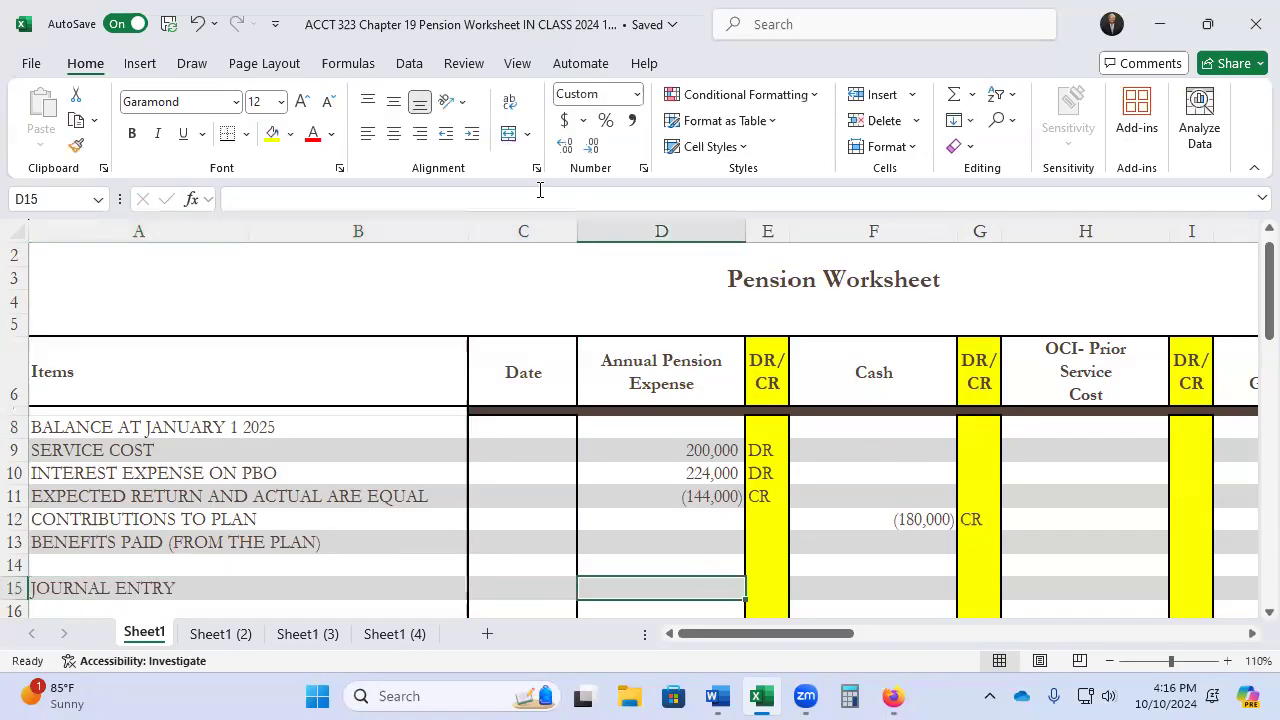
type("=S")
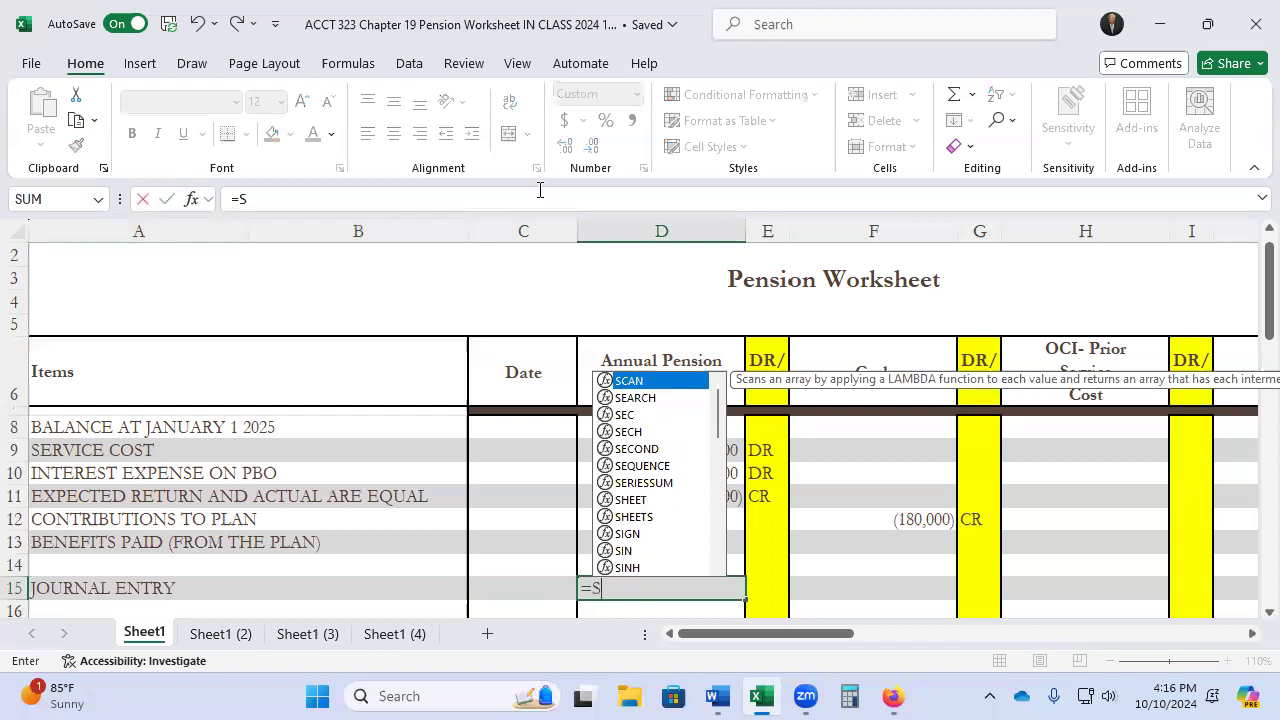
type("UM(")
key("Up")
key("Up")
key("Up")
key("Up")
key("Up")
key("Up")
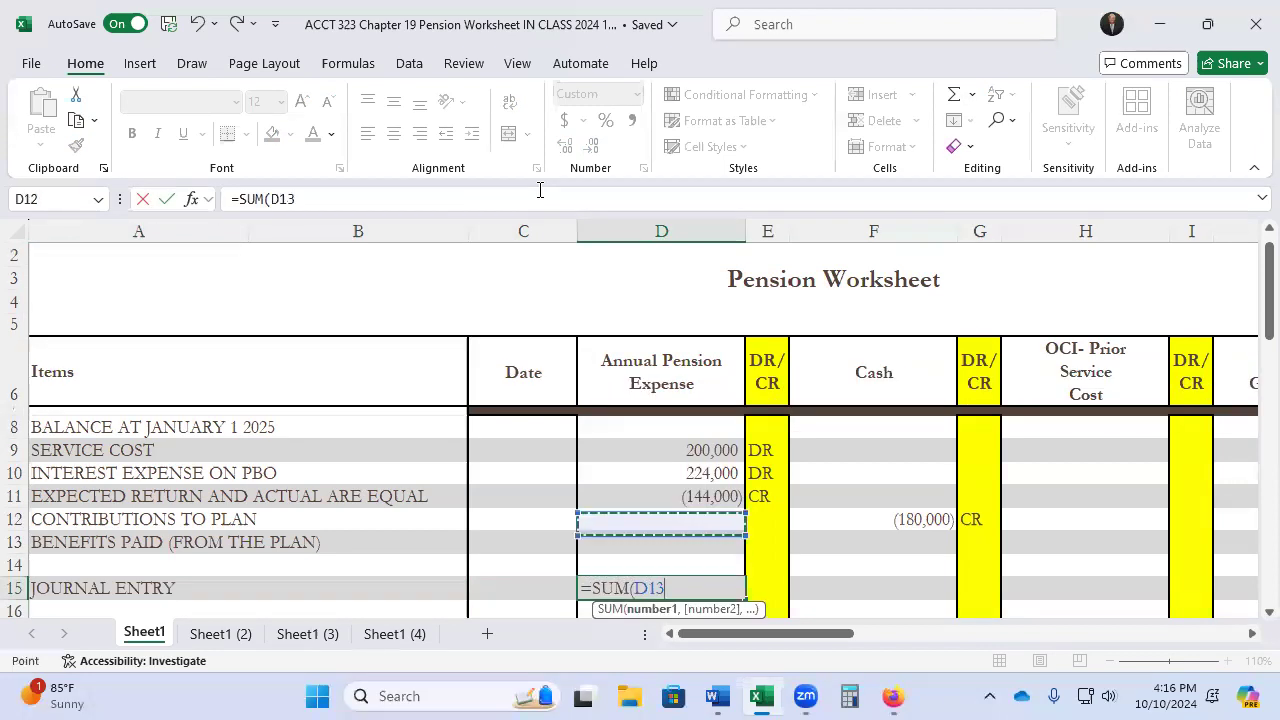
key("shift+Down")
key("shift+Down")
key("shift+Down")
key("shift+Down")
key("shift+Down")
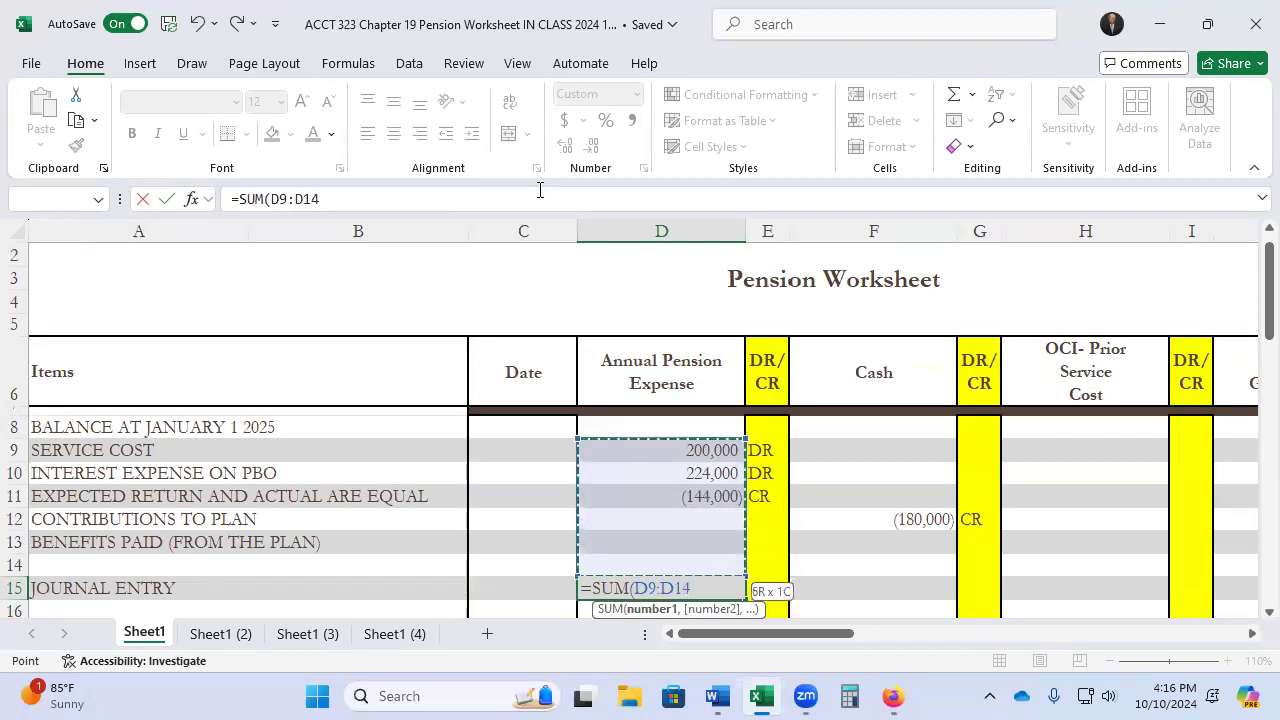
key("Return")
key("Up")
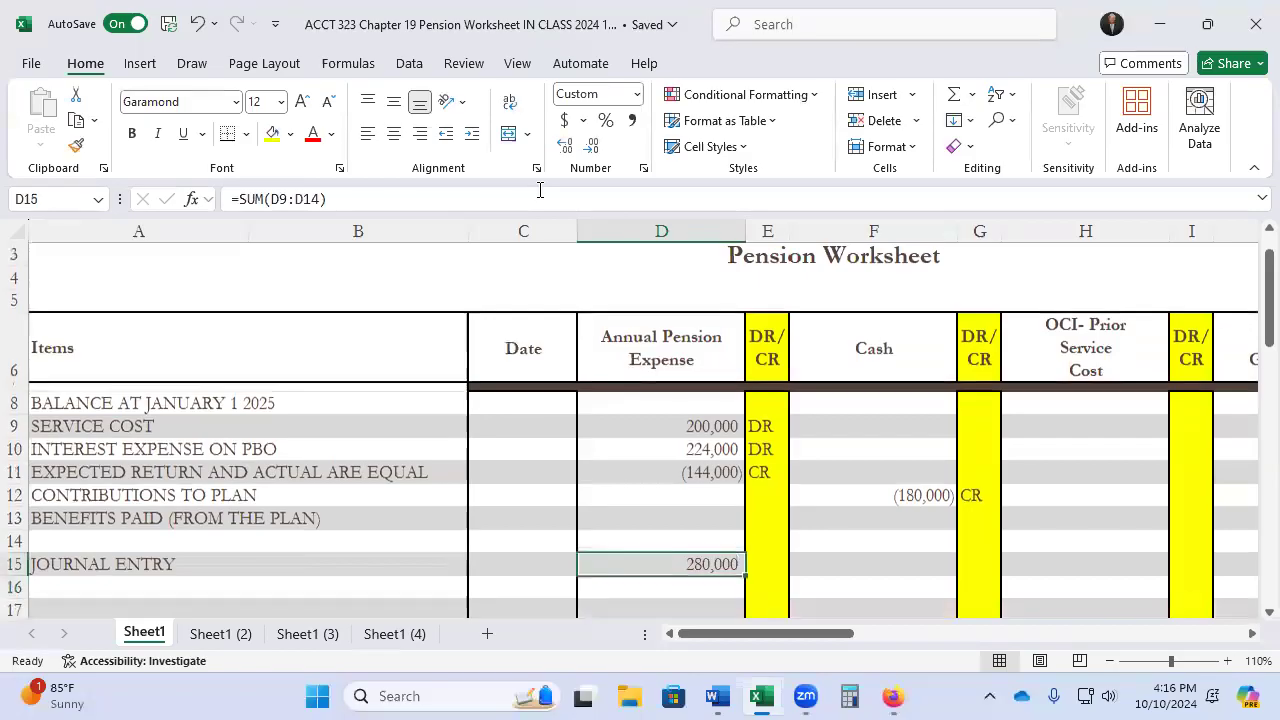
Mark the annual pension expense journal entry as DR in E15
key("Right")
type("DR")
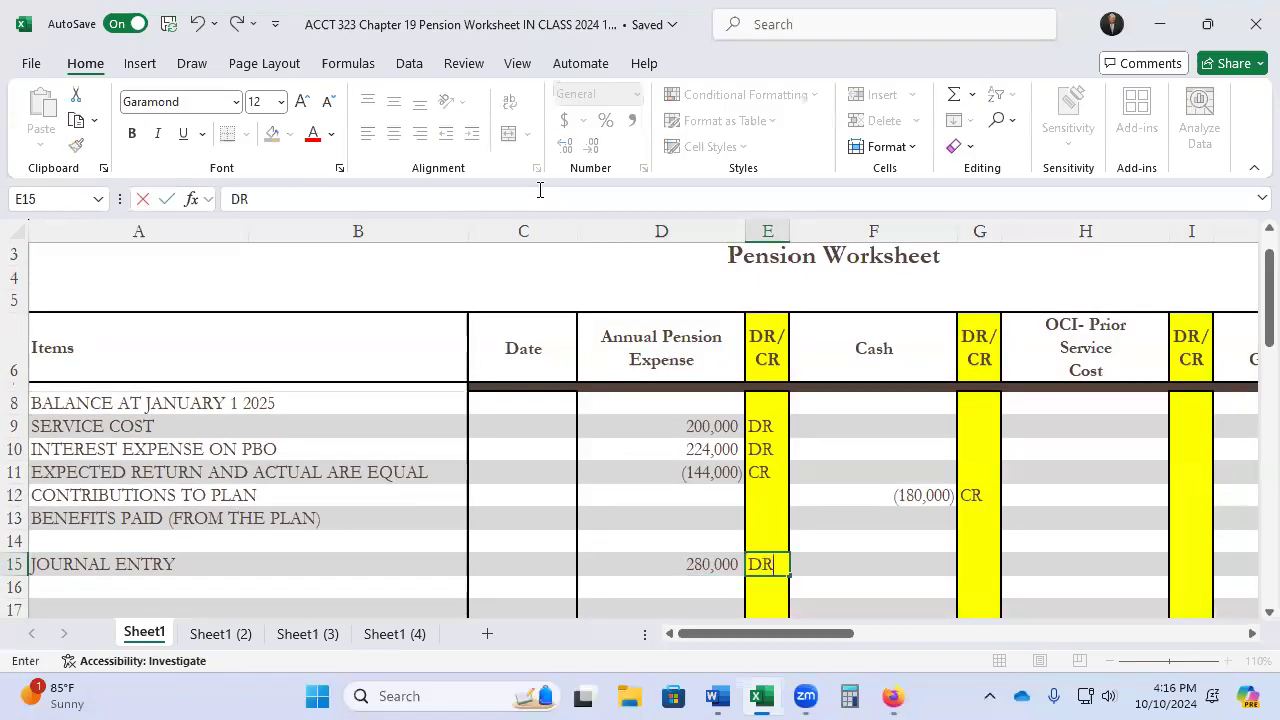
key("Right")
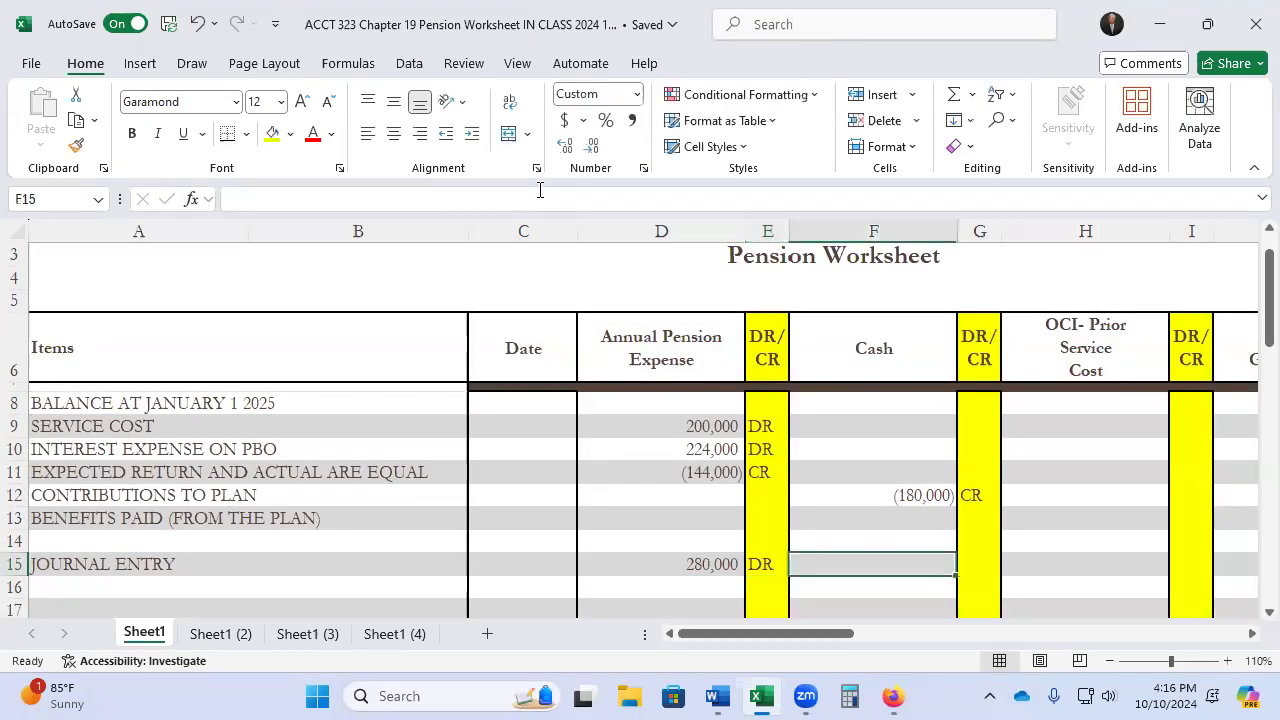
Copy the D15 total formula to the Cash column in F15 and mark it as CR in G15
key("Left")
key("Left")
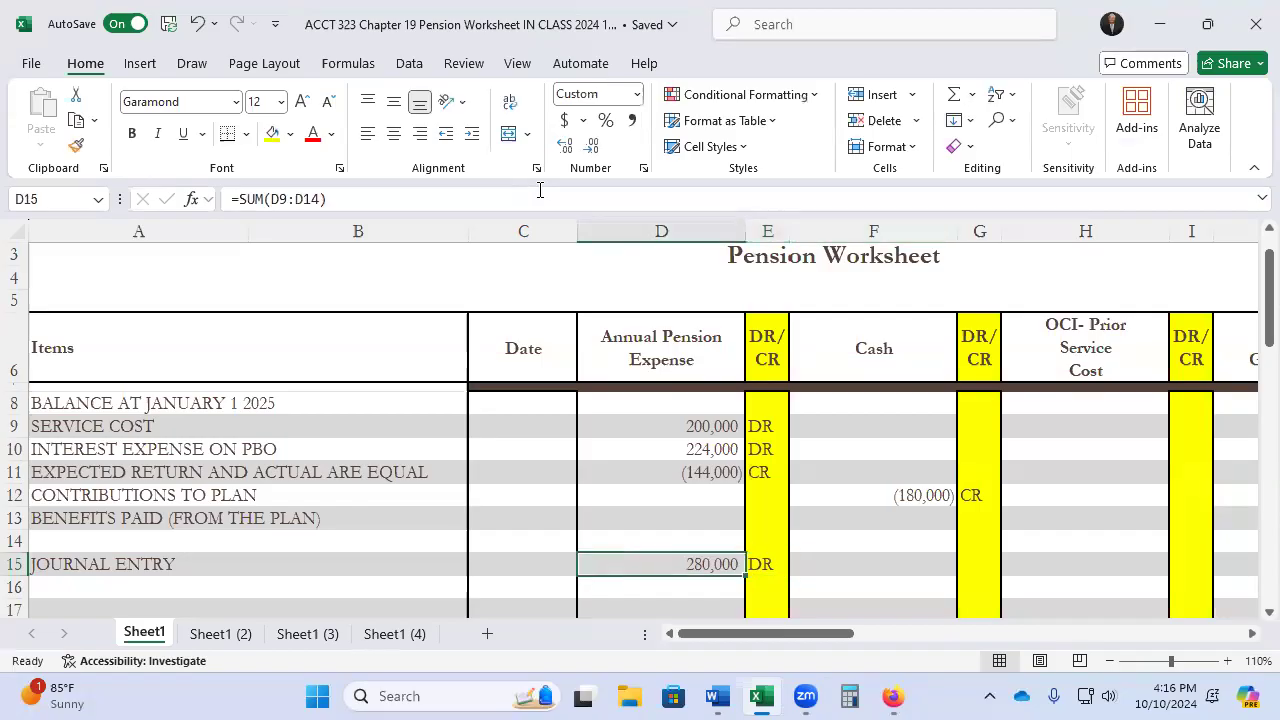
key("ctrl+c")
key("Right")
key("Right")
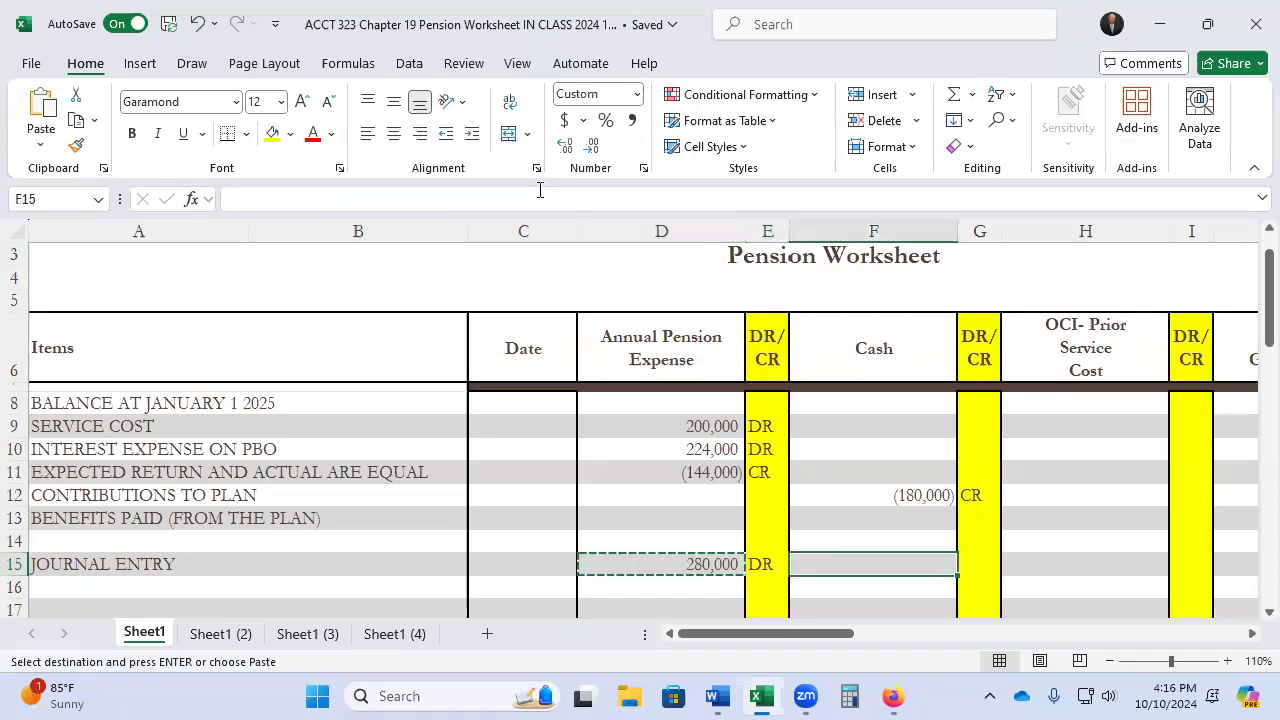
key("ctrl+v")
key("Right")
type("C")
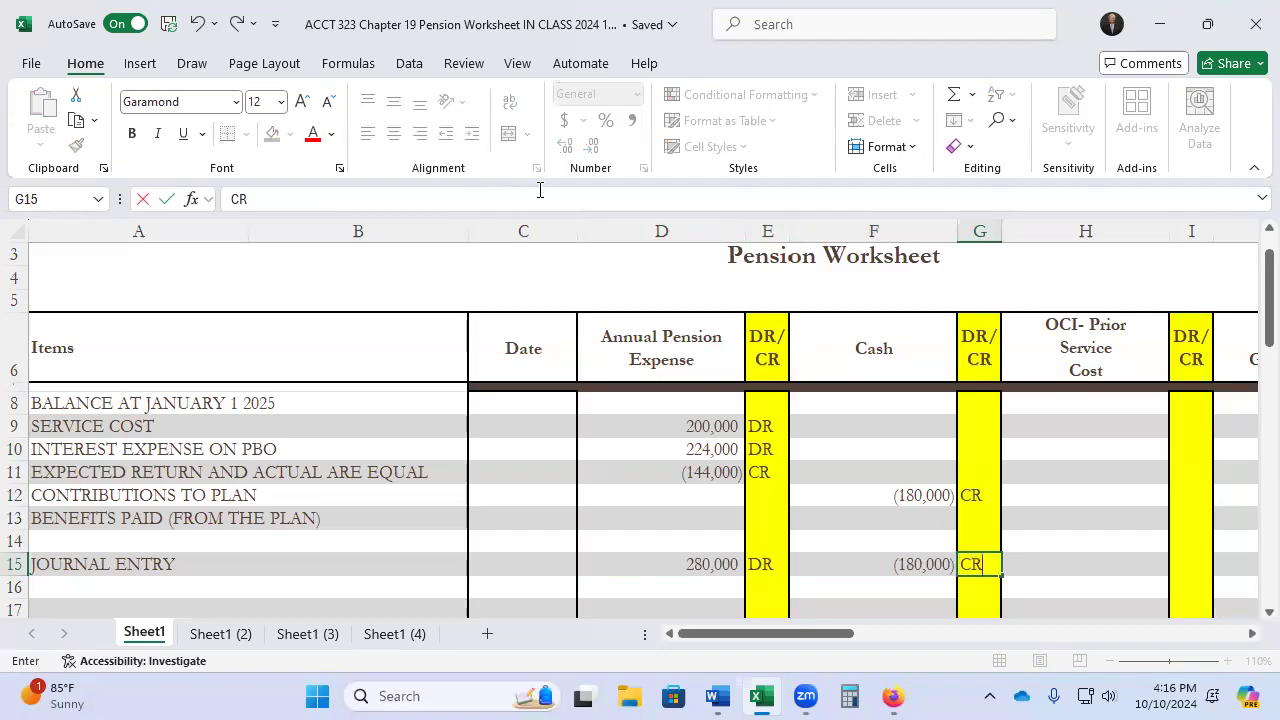
key("Right")
key("Right")
key("Right")
key("Right")
key("Right")
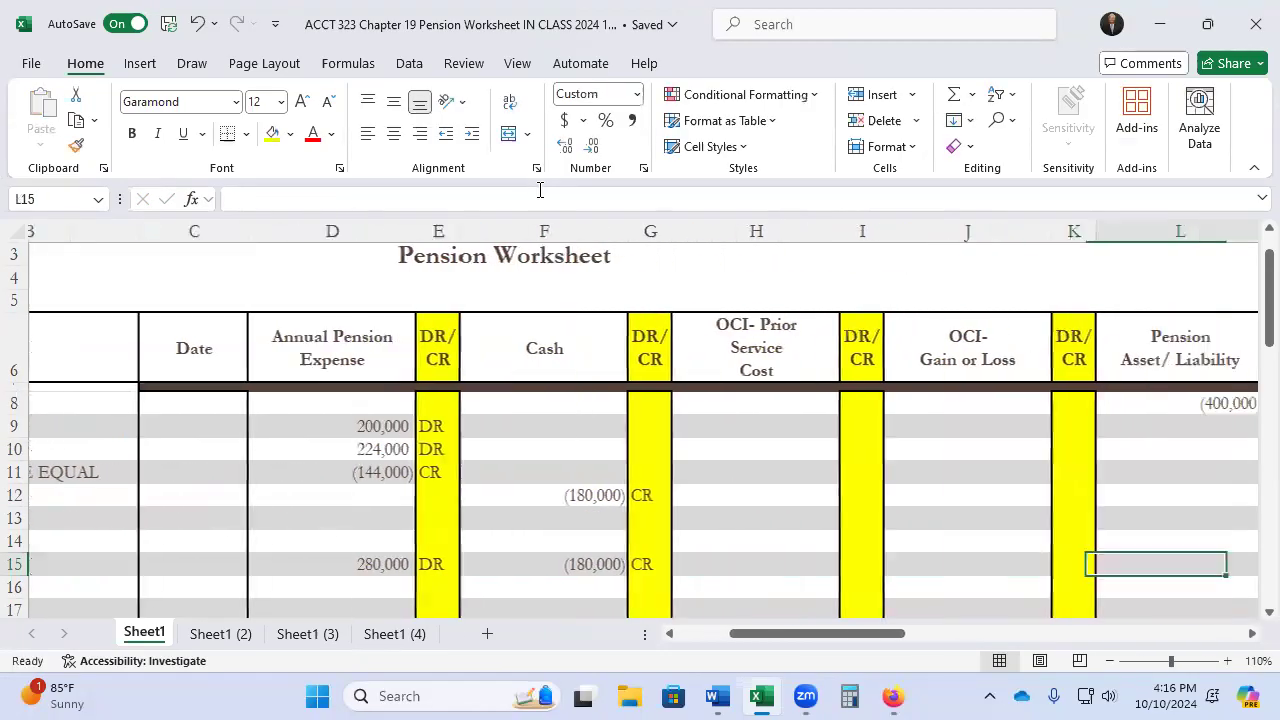
key("Left")
key("Left")
key("Left")
key("Left")
key("Left")
key("Left")
key("ctrl+c")
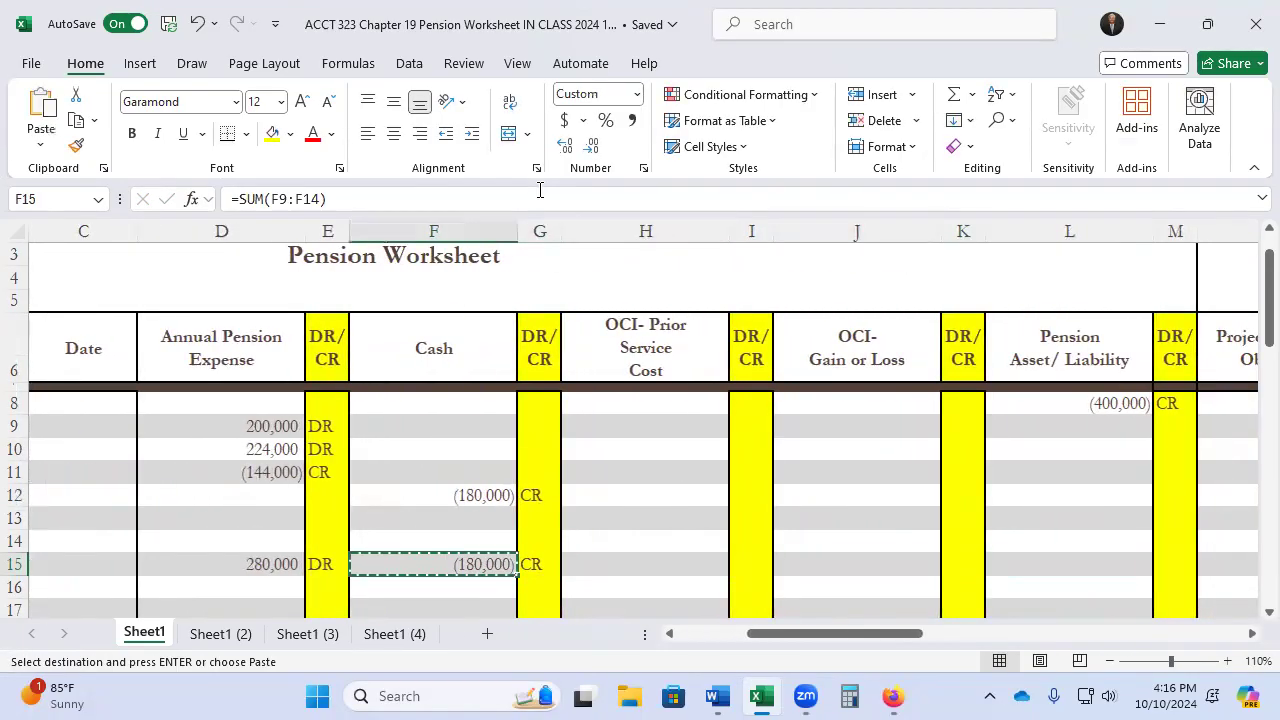
key("Right")
key("Right")
key("Right")
key("Right")
key("Right")
key("Right")
key("Right")
key("Right")
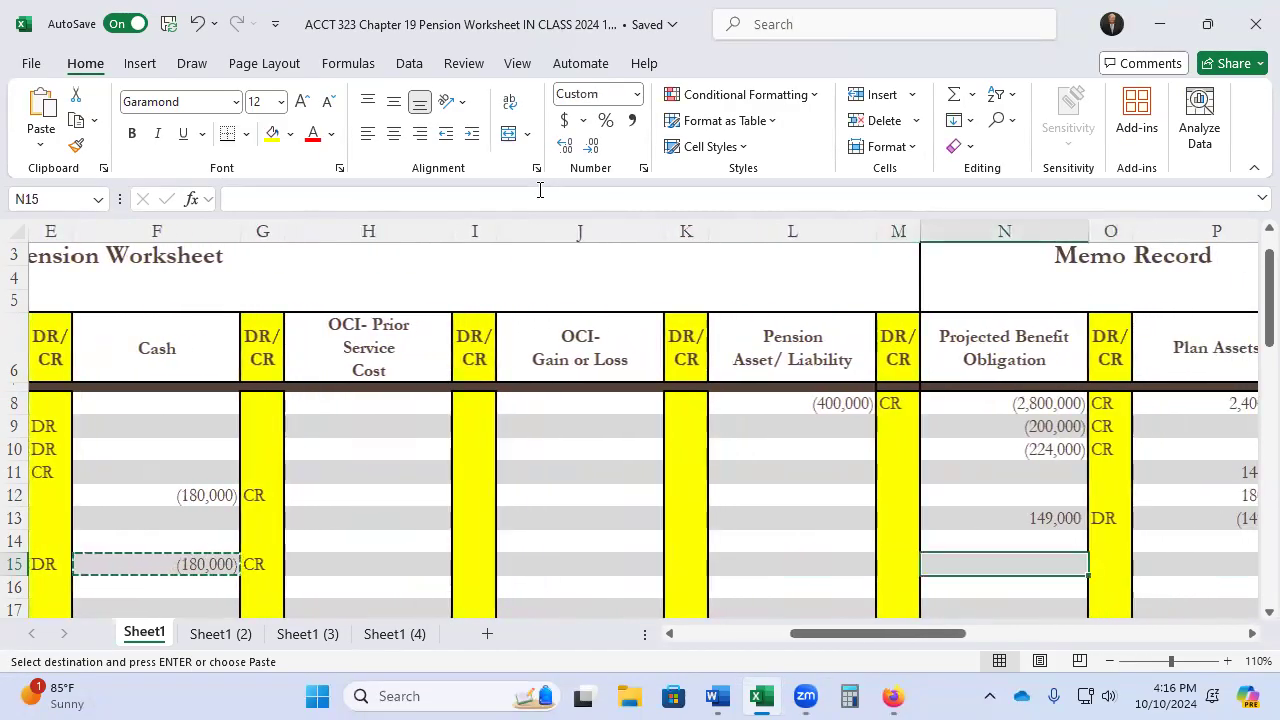
key("ctrl+v")
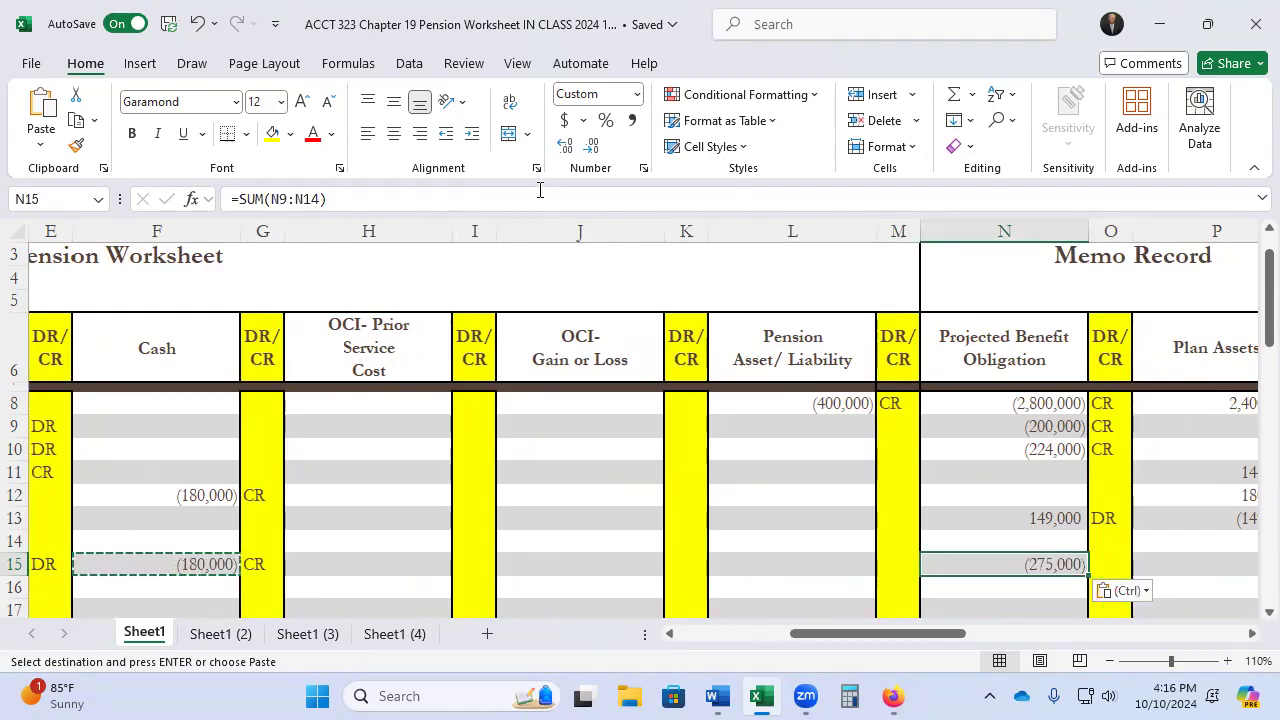
key("Escape")
key("Delete")
key("Right")
key("Left")
key("Left")
key("Left")
key("Left")
key("Left")
key("Left")
key("Left")
key("Left")
key("Left")
key("Left")
key("Right")
key("Right")
key("Right")
key("Left")
key("Left")
key("Left")
key("Left")
key("Left")
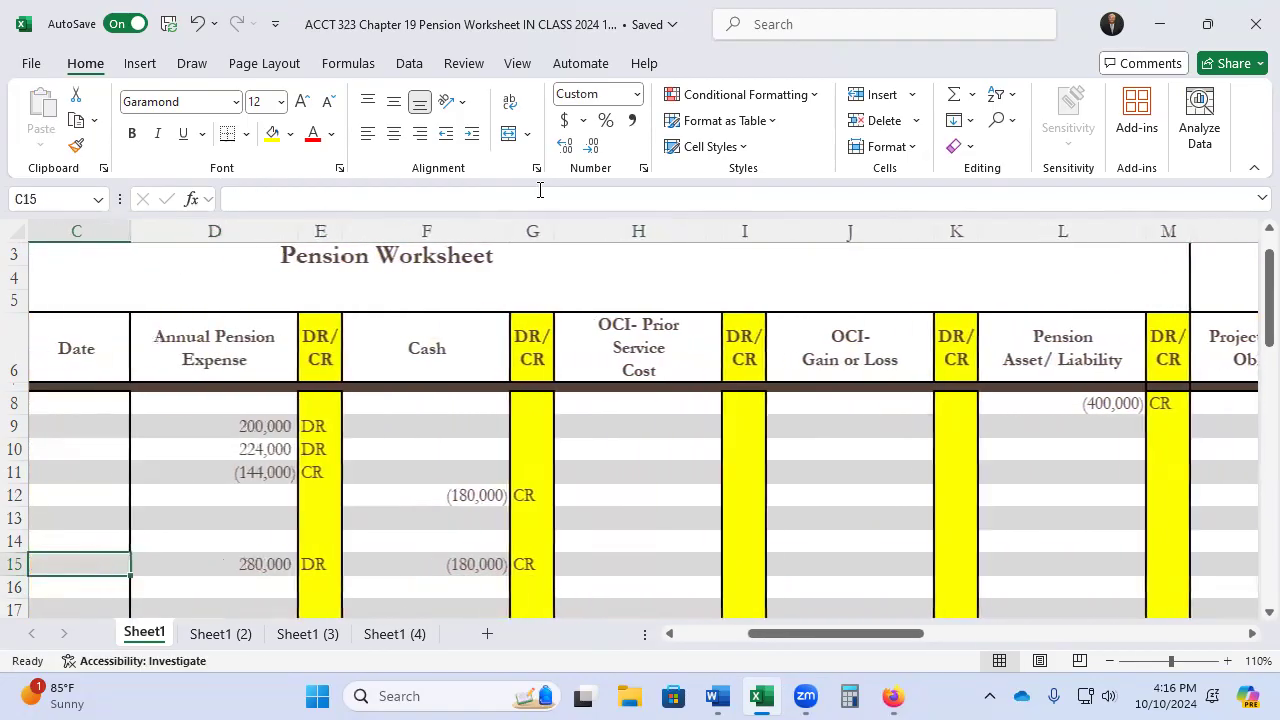
Copy the D15 total formula to OCI-Prior Service Cost in H15 and OCI-Gain or Loss in J15
key("Right")
key("ctrl+c")
key("Right")
key("Right")
key("Right")
key("Right")
key("ctrl+v")
key("Right")
key("ctrl")
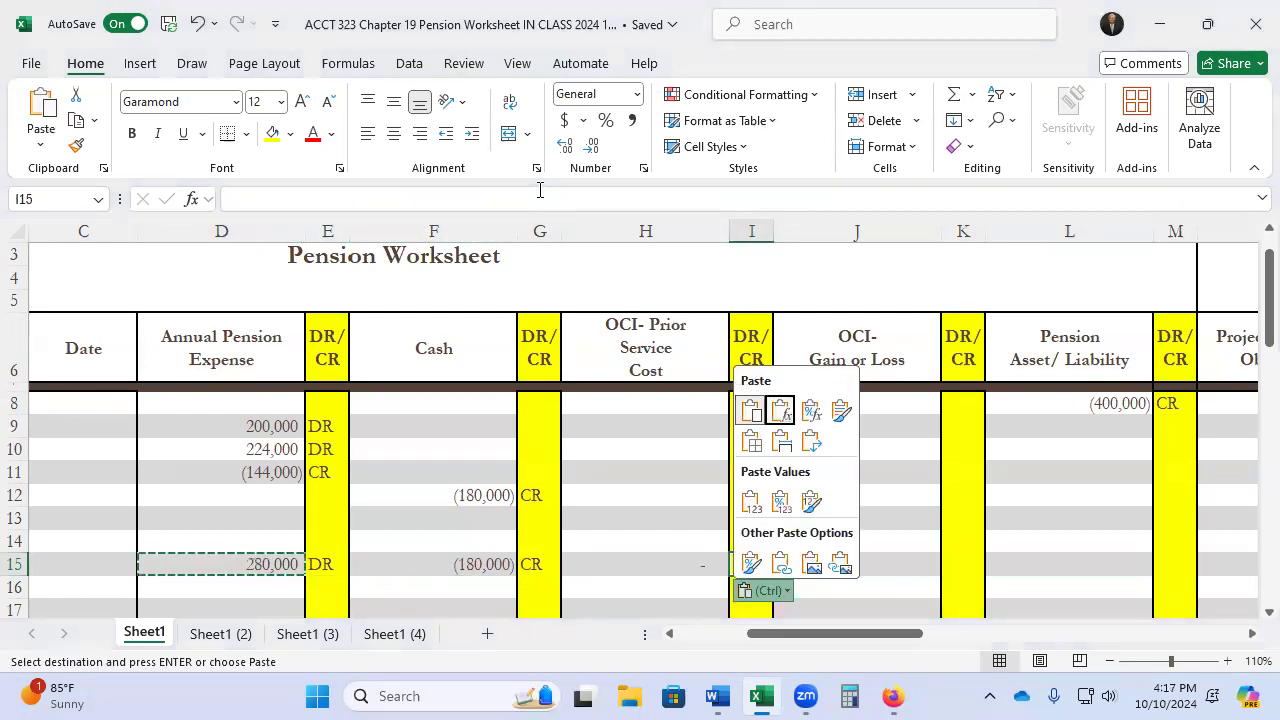
key("Escape")
key("Right")
key("ctrl+v")
key("Right")
key("Right")
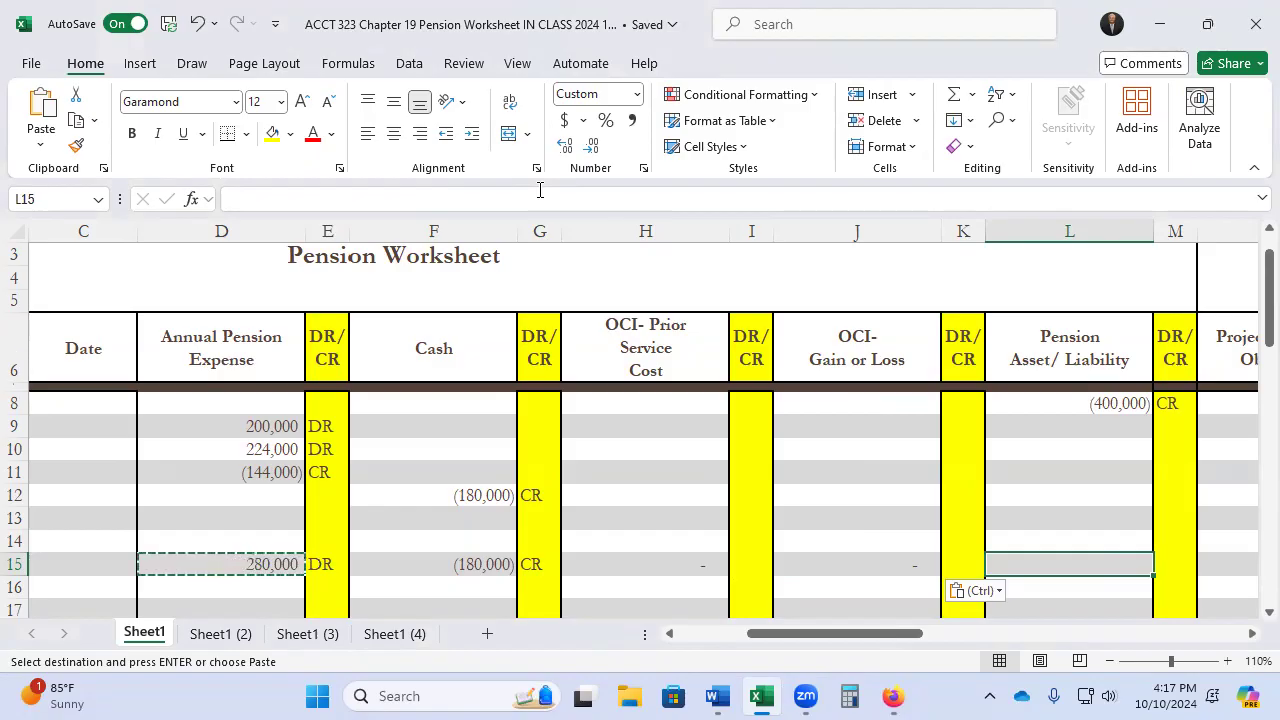
Label row 17 in the Items column as ENDING BALANCE
key("Down")
key("Down")
key("Left")
key("Left")
key("Left")
key("Left")
key("Left")
key("Left")
key("Left")
key("Left")
key("Left")
key("Left")
key("Left")
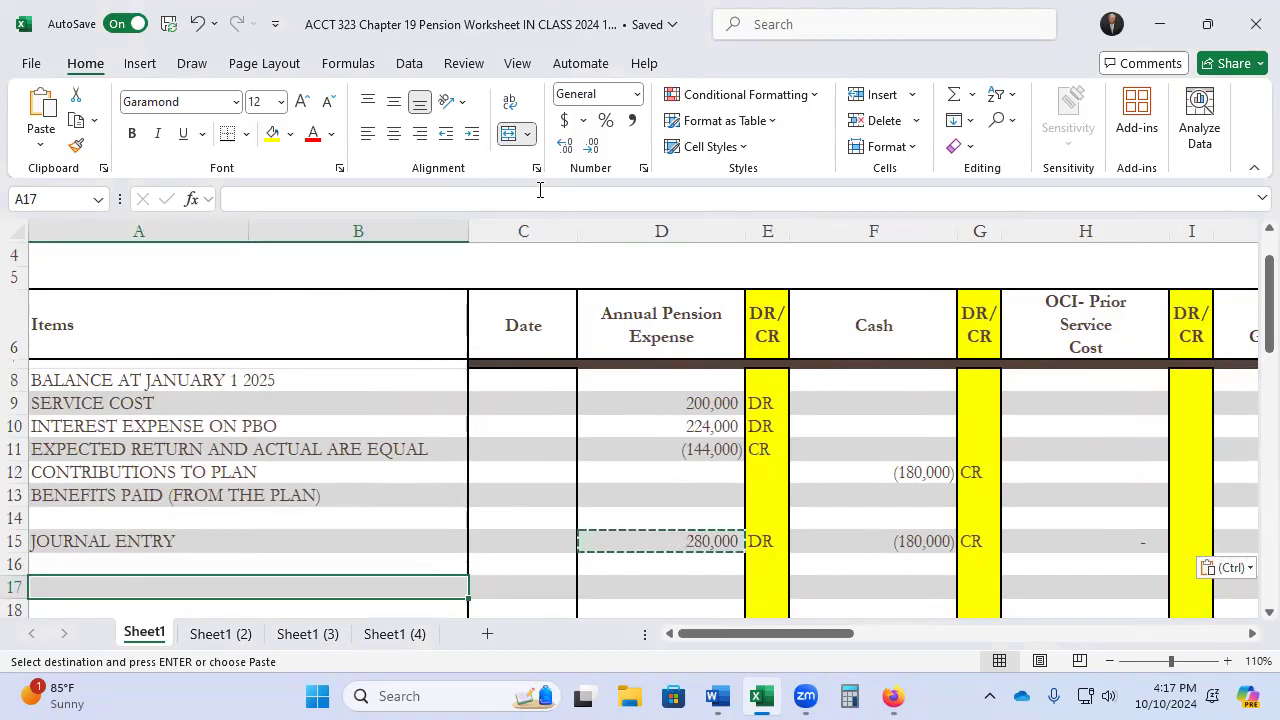
type("ENDING BALANC")
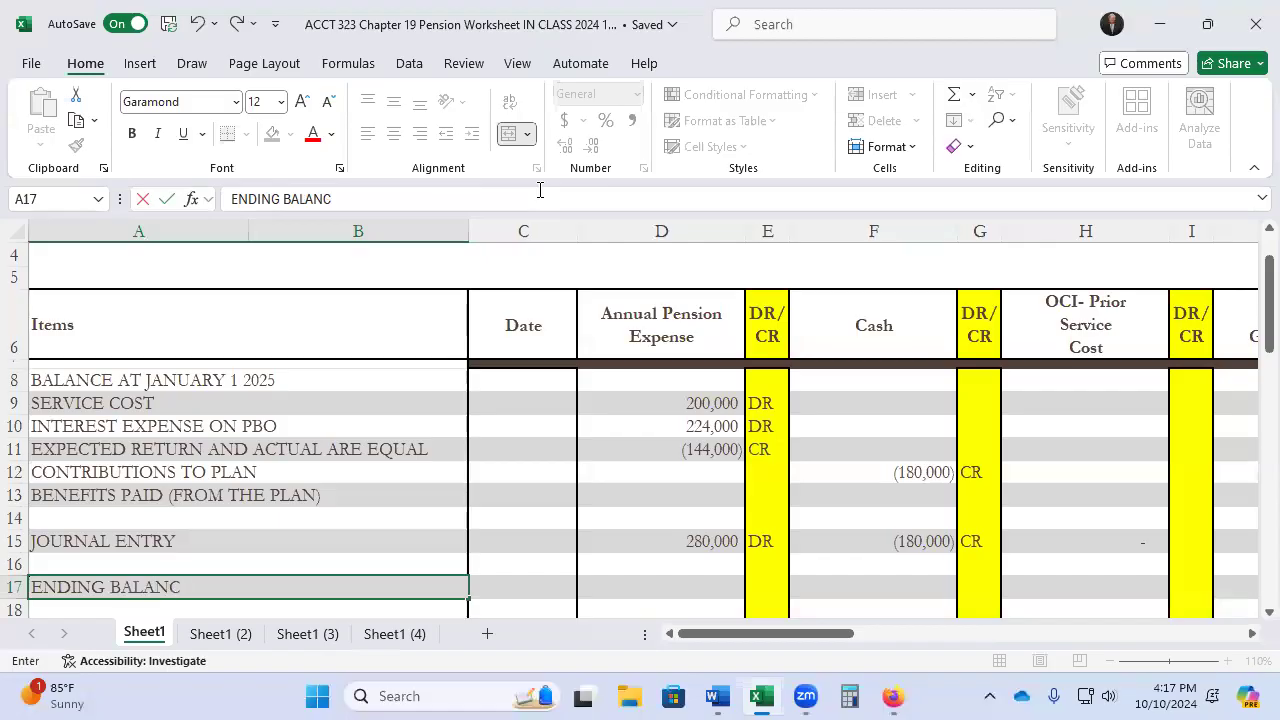
Calculate the ending Projected Benefit Obligation in N17 with a SUM of the column's entries starting from the opening balance in N8
key("Right")
key("Right")
key("Right")
key("Right")
key("Right")
key("Right")
key("Right")
key("Right")
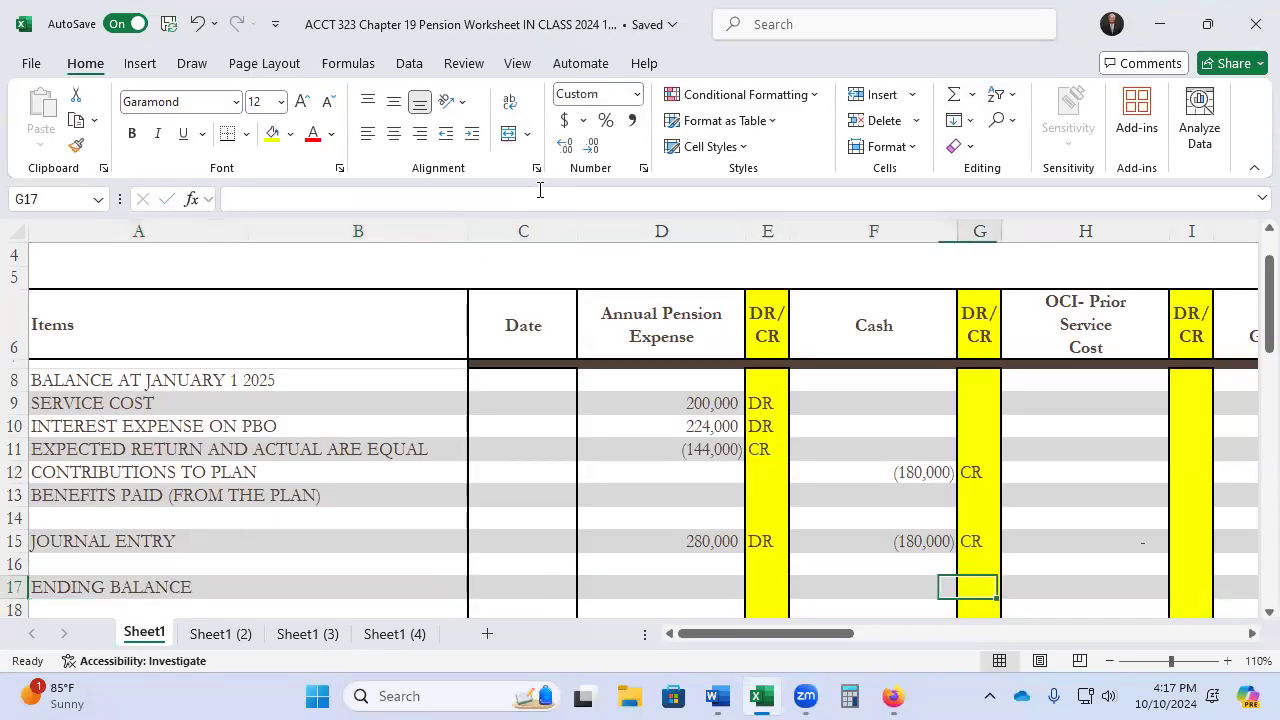
key("Right")
key("Right")
key("Right")
key("Right")
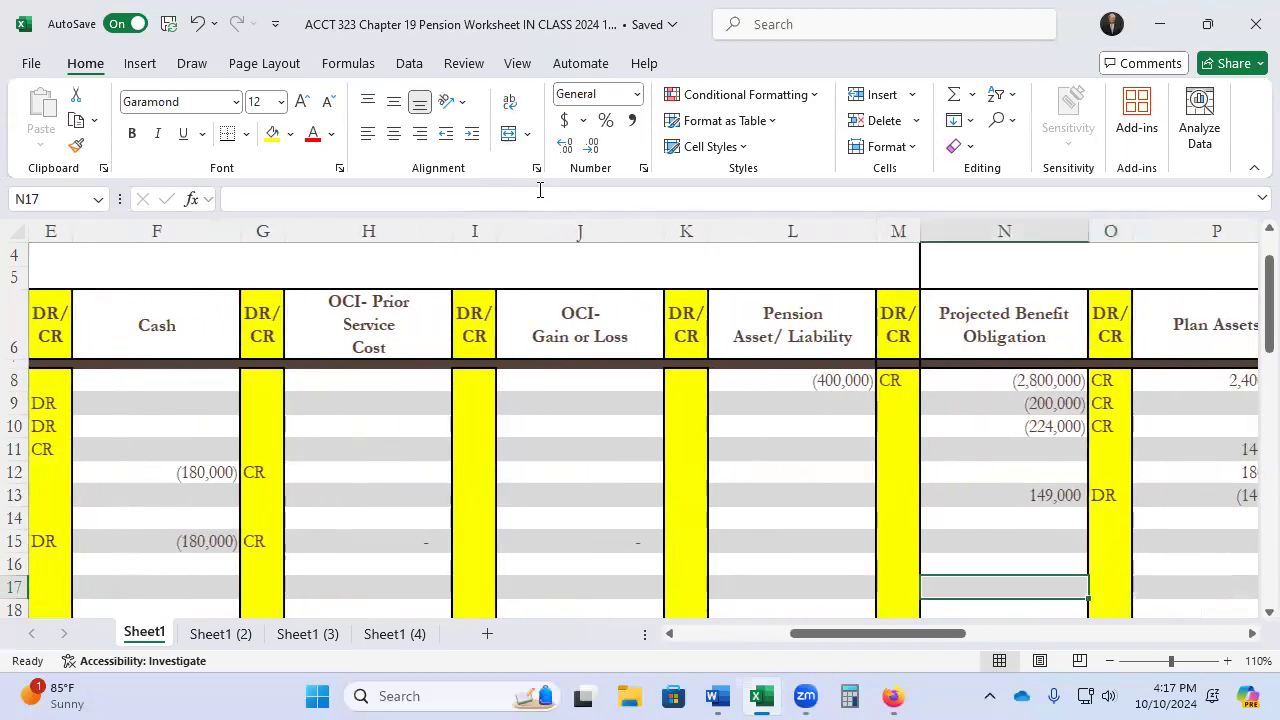
type("=SUM(")
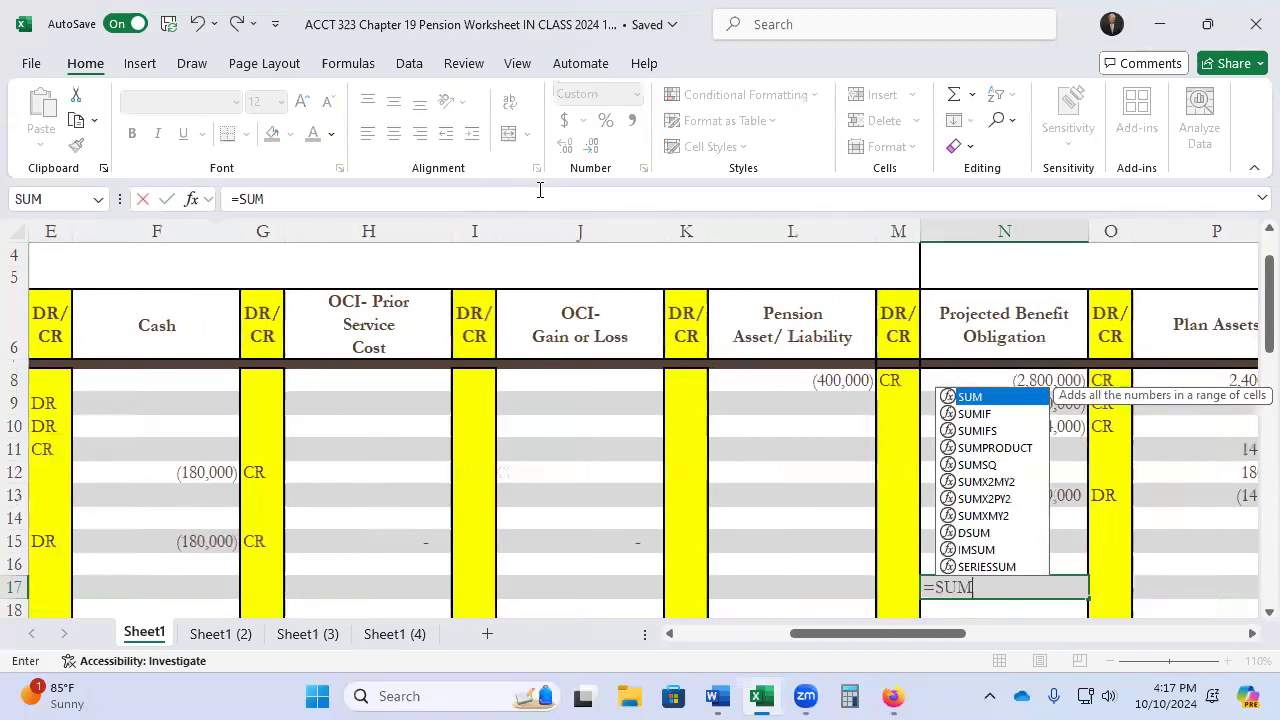
key("Up")
key("Up")
key("Up")
key("Up")
key("Up")
key("Up")
key("Up")
key("Up")
key("Up")
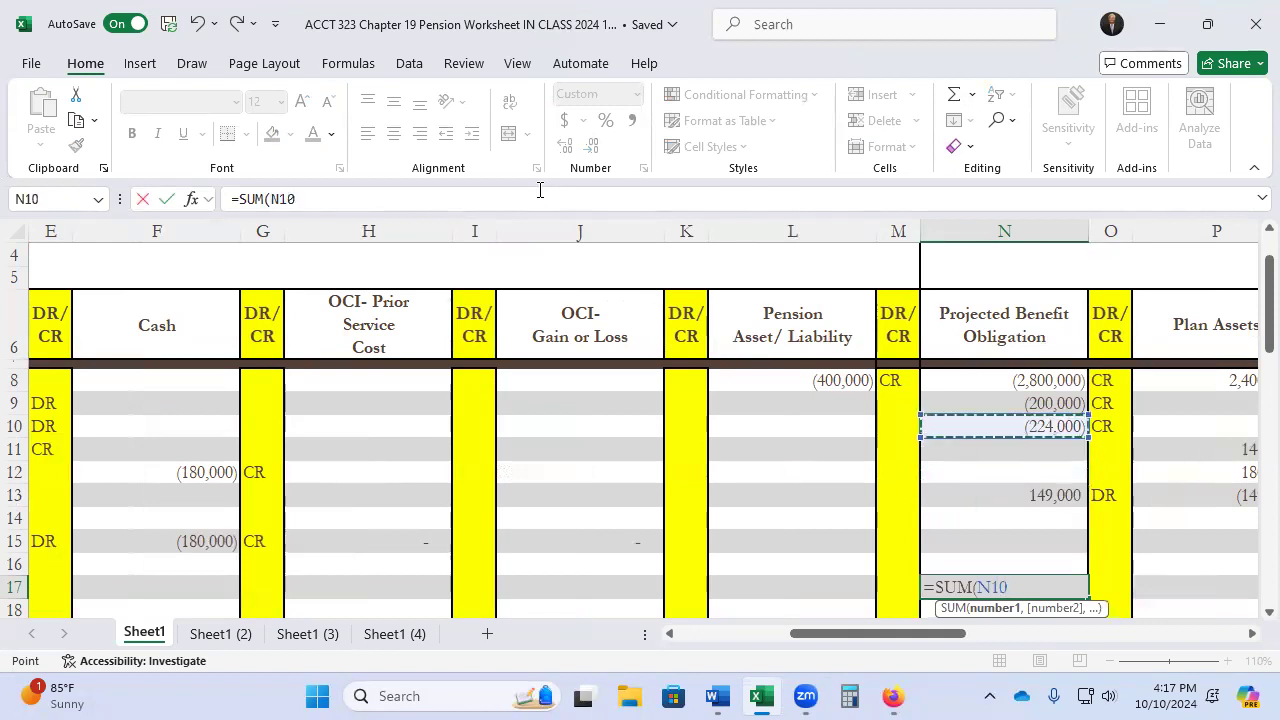
key("shift+Down")
key("shift+Down")
key("shift+Down")
key("shift+Down")
key("shift+Down")
key("shift+Down")
key("shift+Down")
key("shift+Down")
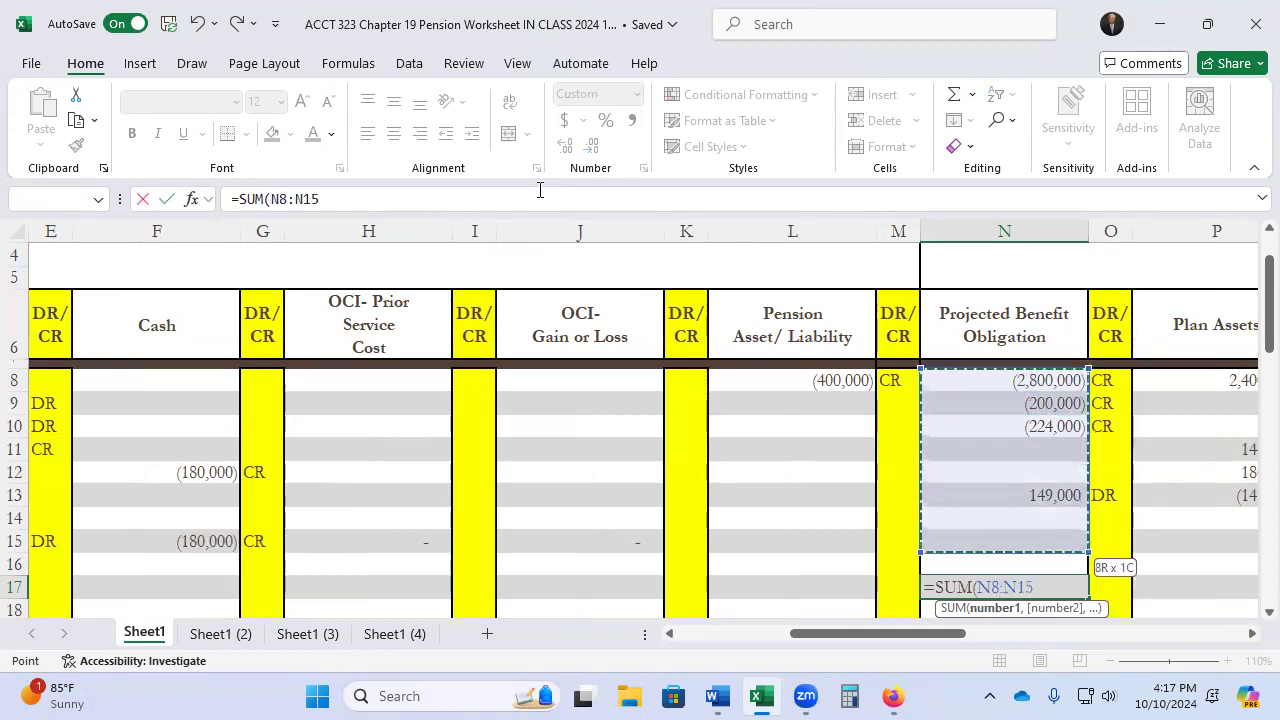
key("Return")
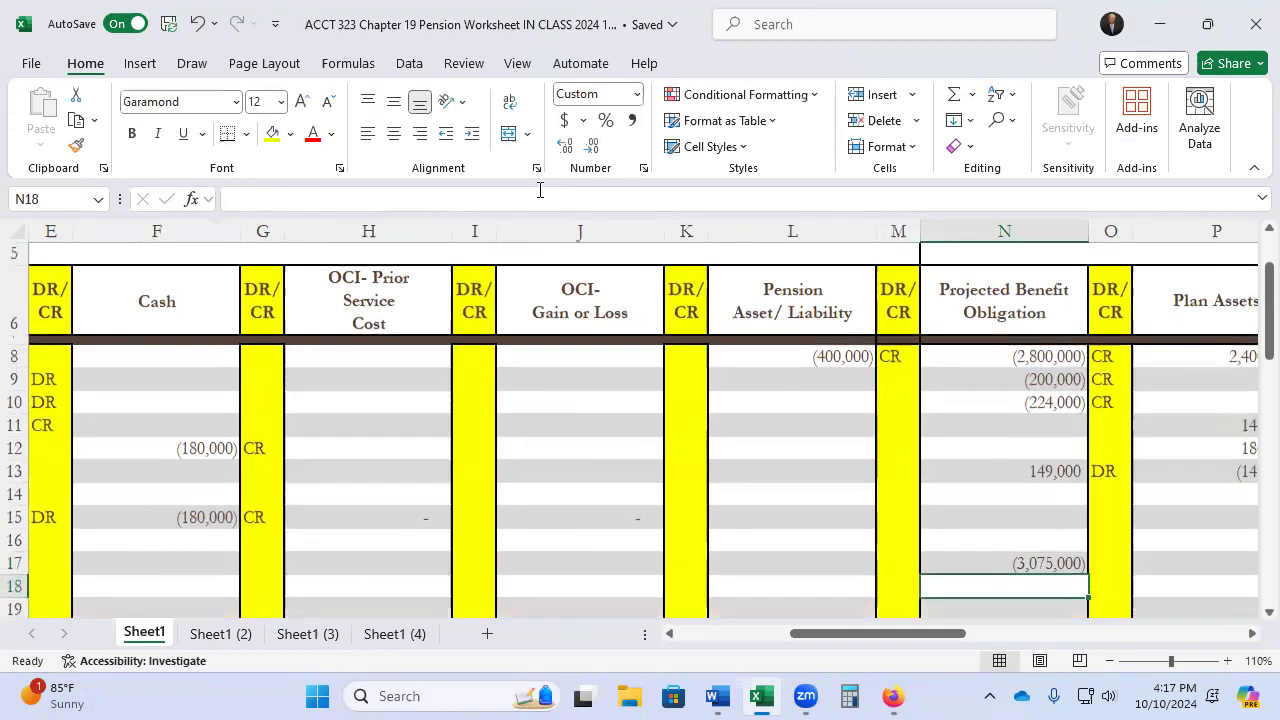
Mark the ending Projected Benefit Obligation balance as CR in O17
key("Up")
key("Right")
type("CR")
key("Right")
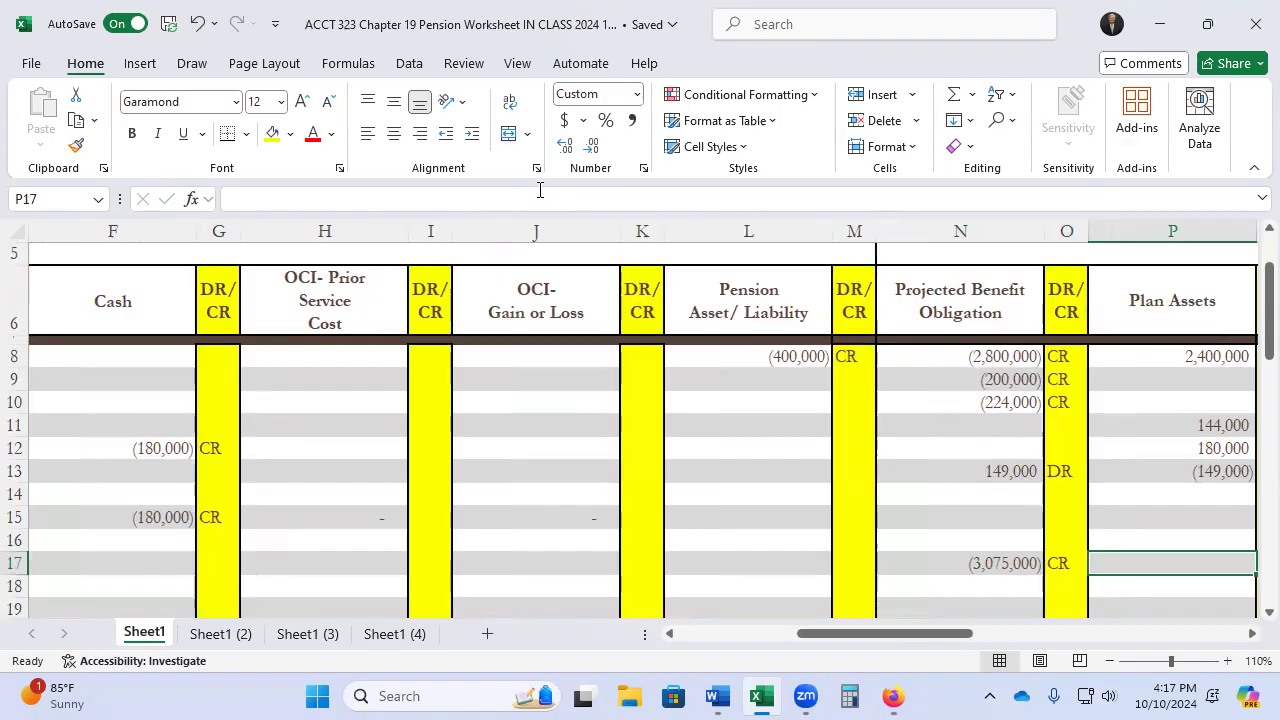
Copy the N17 ending balance formula to Plan Assets in P17 and mark it as DR in Q17
key("Left")
key("Left")
key("ctrl+c")
key("Right")
key("Right")
key("ctrl+v")
key("Right")
type("DR")
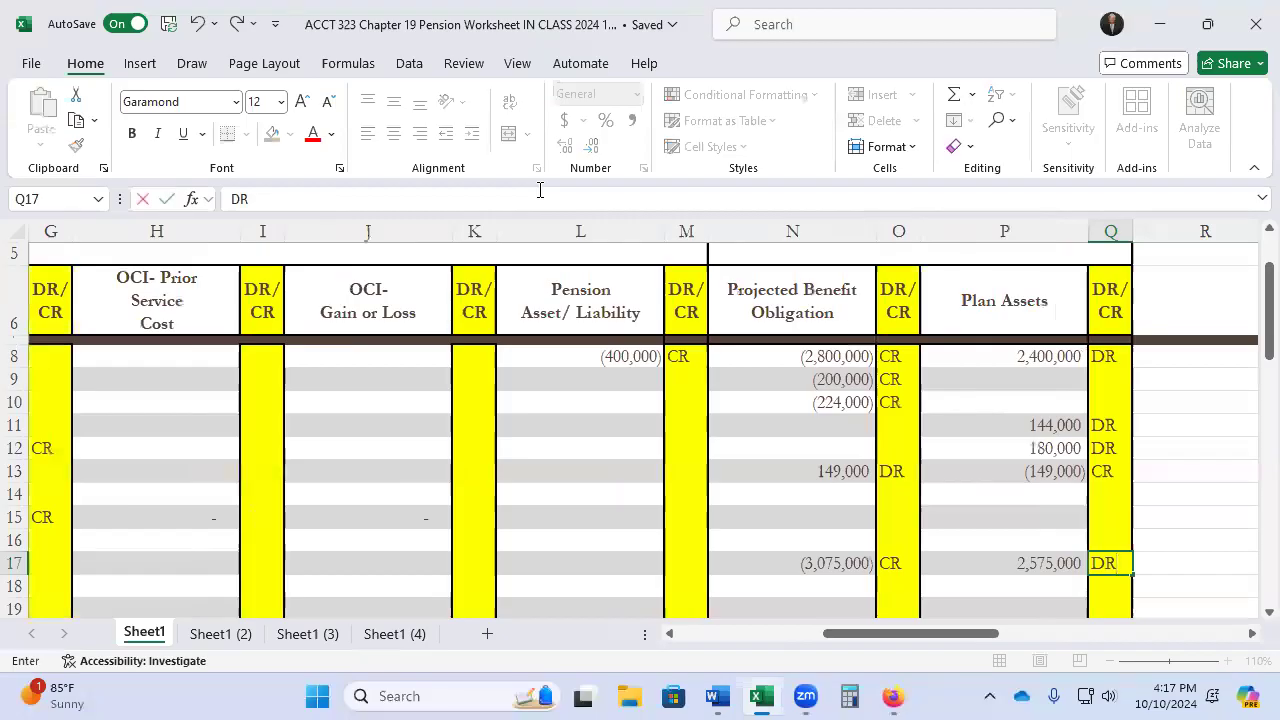
key("Left")
Try to calculate the ending Pension Asset/Liability balance in L17 as N17 minus P17
key("Left")
key("Left")
key("Left")
key("Left")
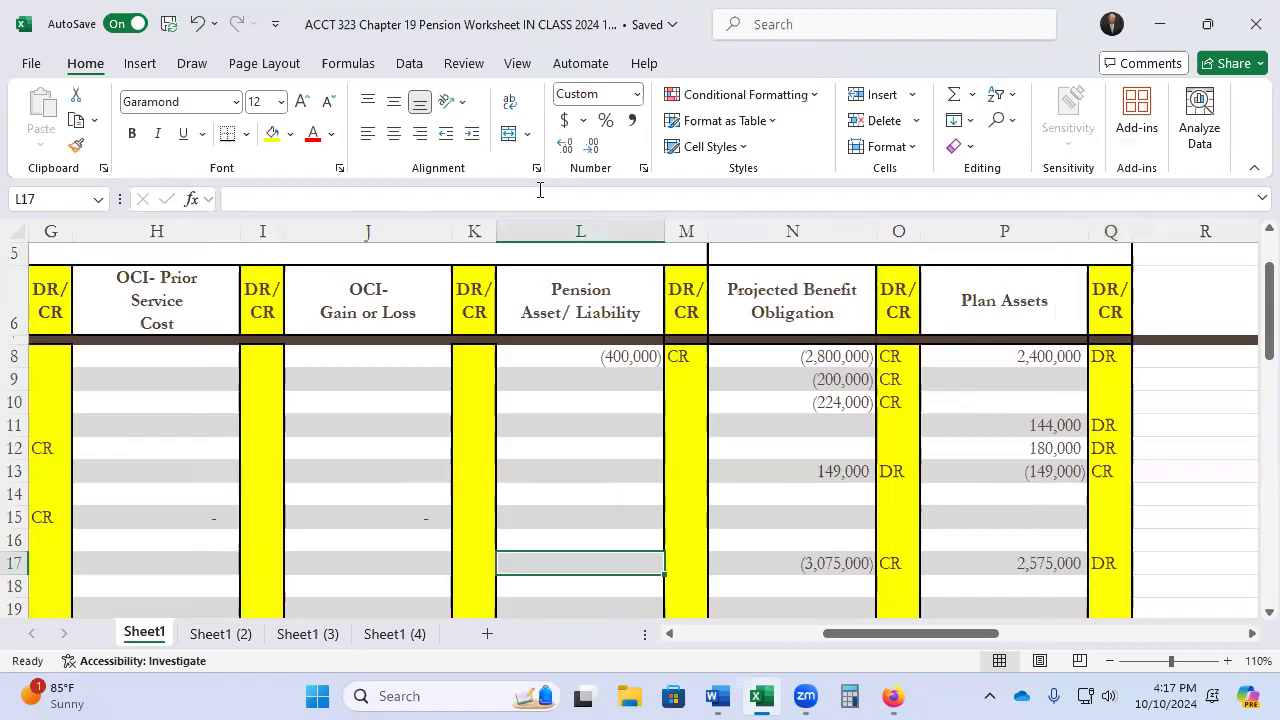
type("+")
key("Right")
key("Right")
type("-")
key("Right")
key("Right")
key("Right")
key("Right")
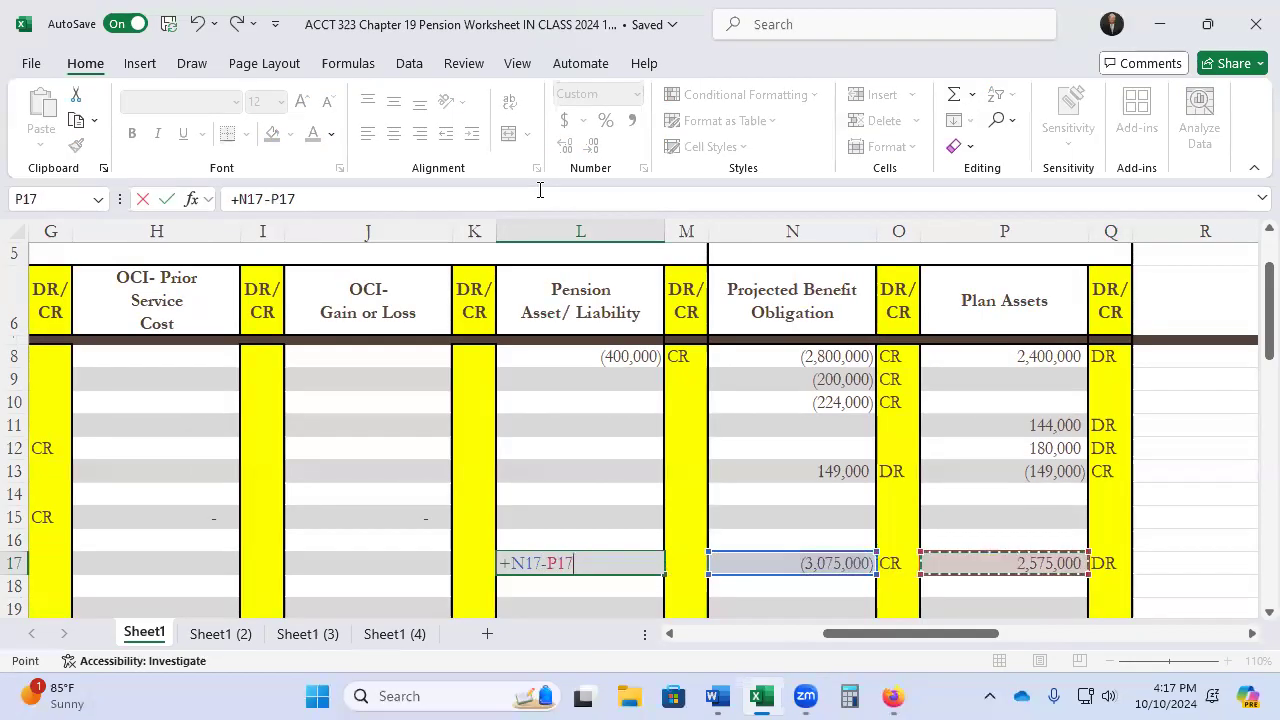
key("Return")
key("Up")
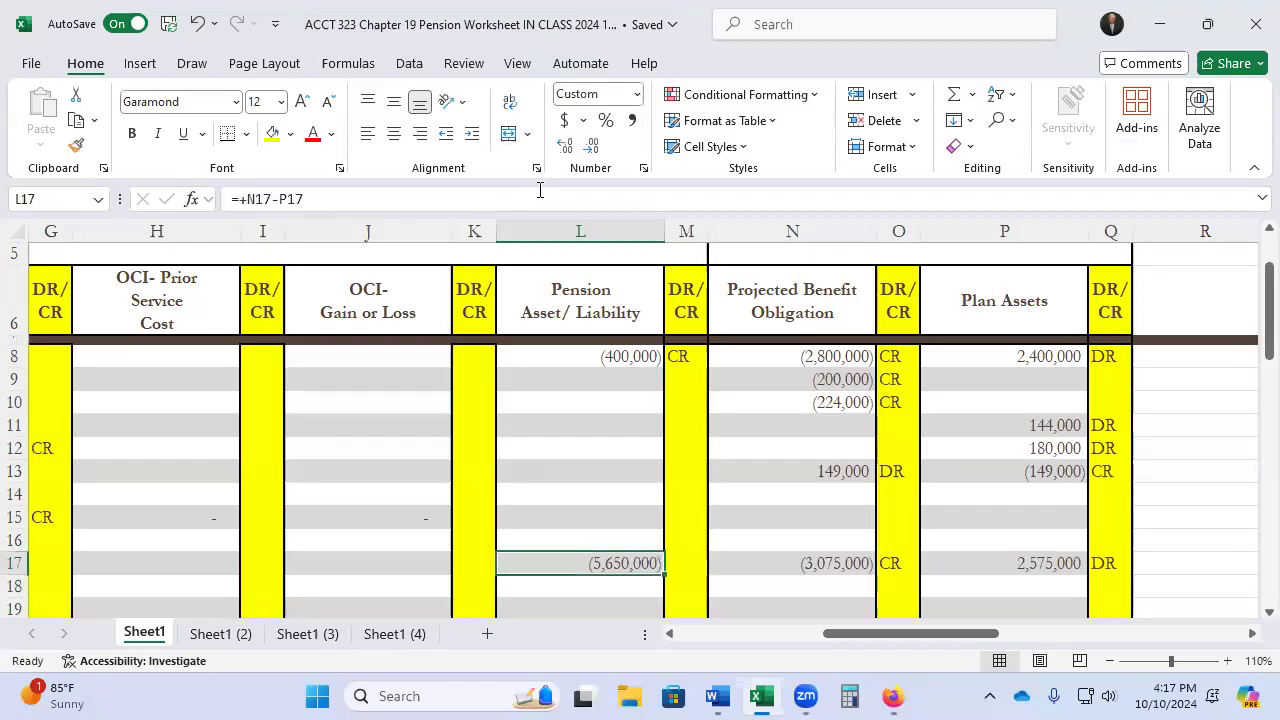
Set the ending Pension Asset/Liability balance in L17 to the sum of N17 and P17
type("+")
key("Right")
key("Right")
type("+")
key("Right")
key("Right")
key("Right")
key("Right")
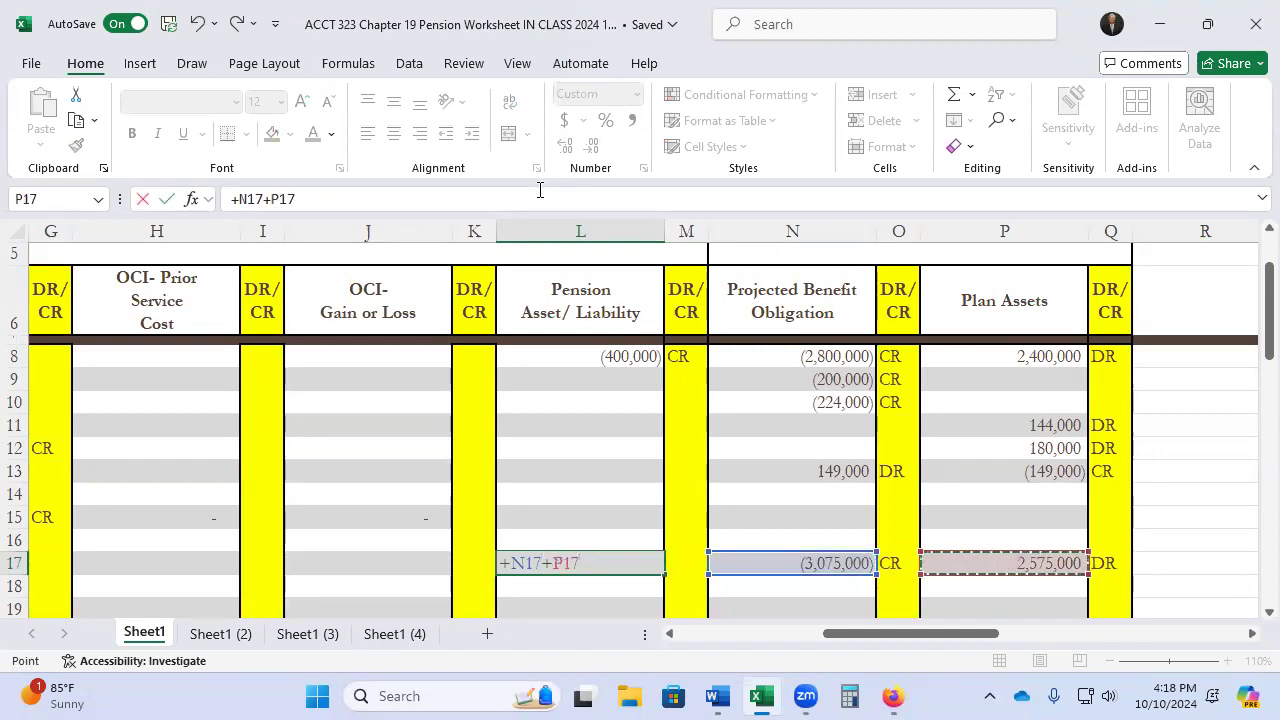
key("Return")
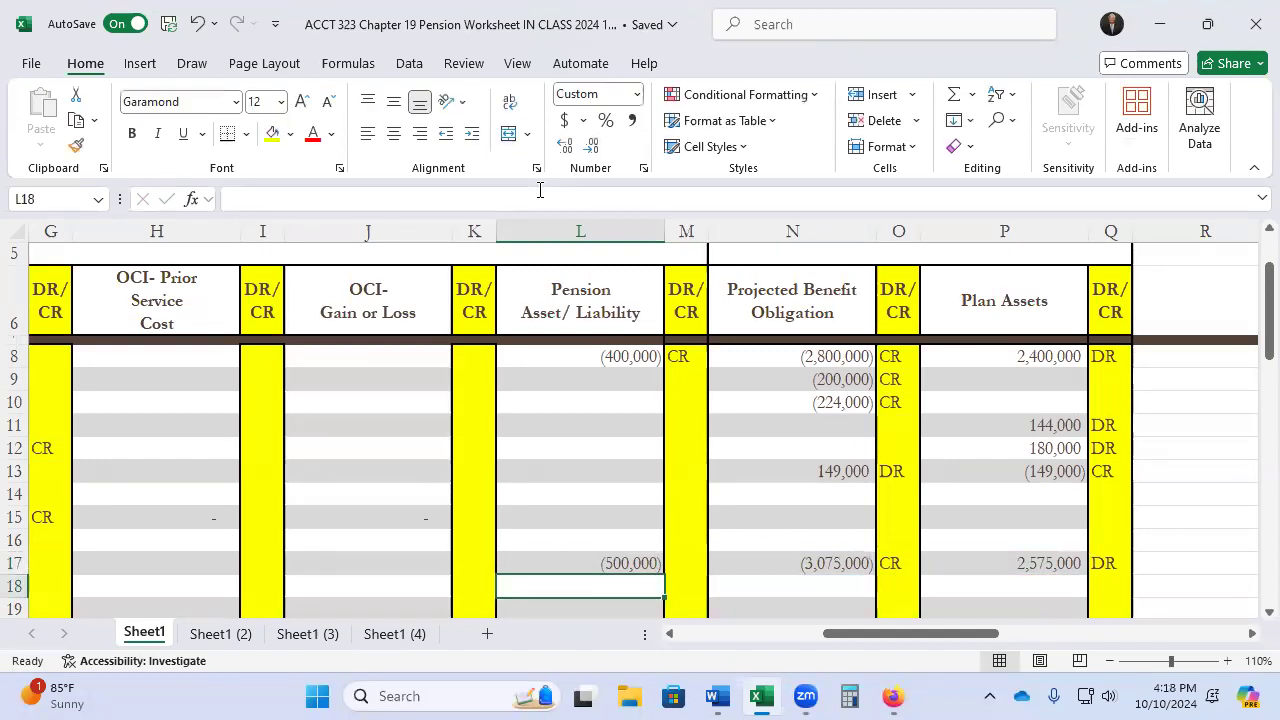
Calculate the Pension Asset/Liability journal entry amount in L15 as the ending balance L17 minus the opening balance L8
key("Up")
key("Up")
key("Up")
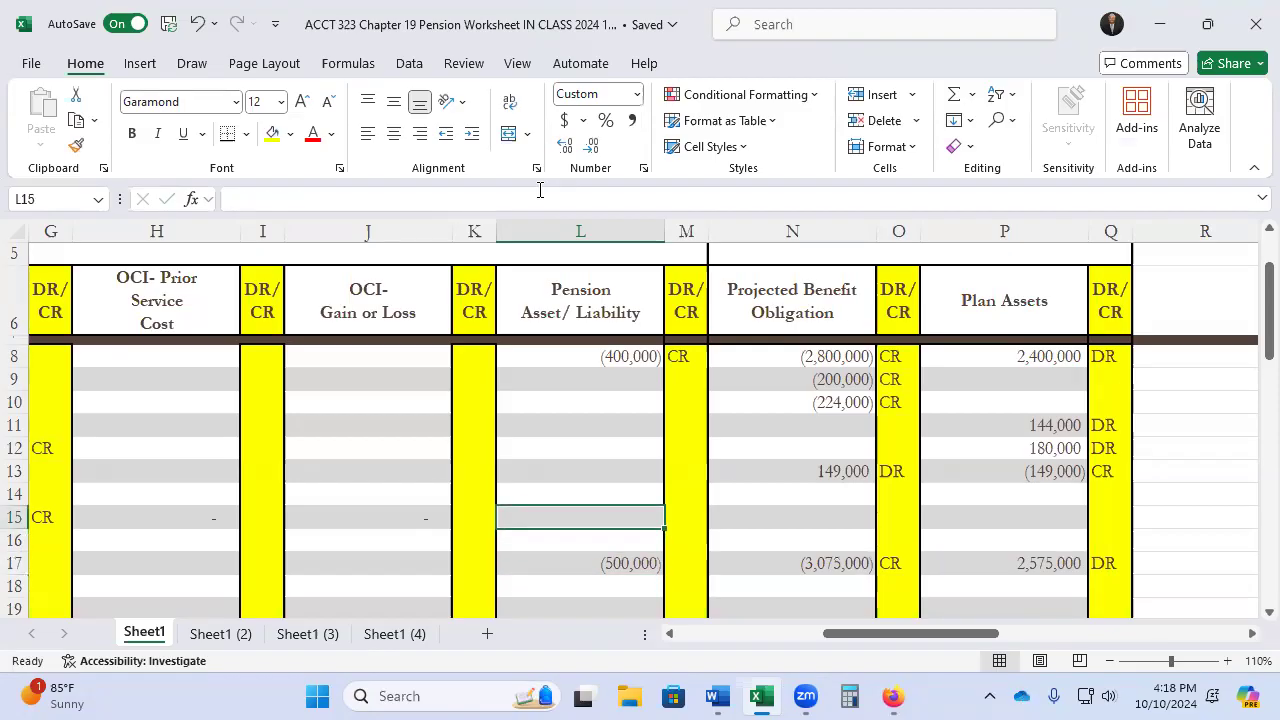
type("+")
key("Down")
key("Down")
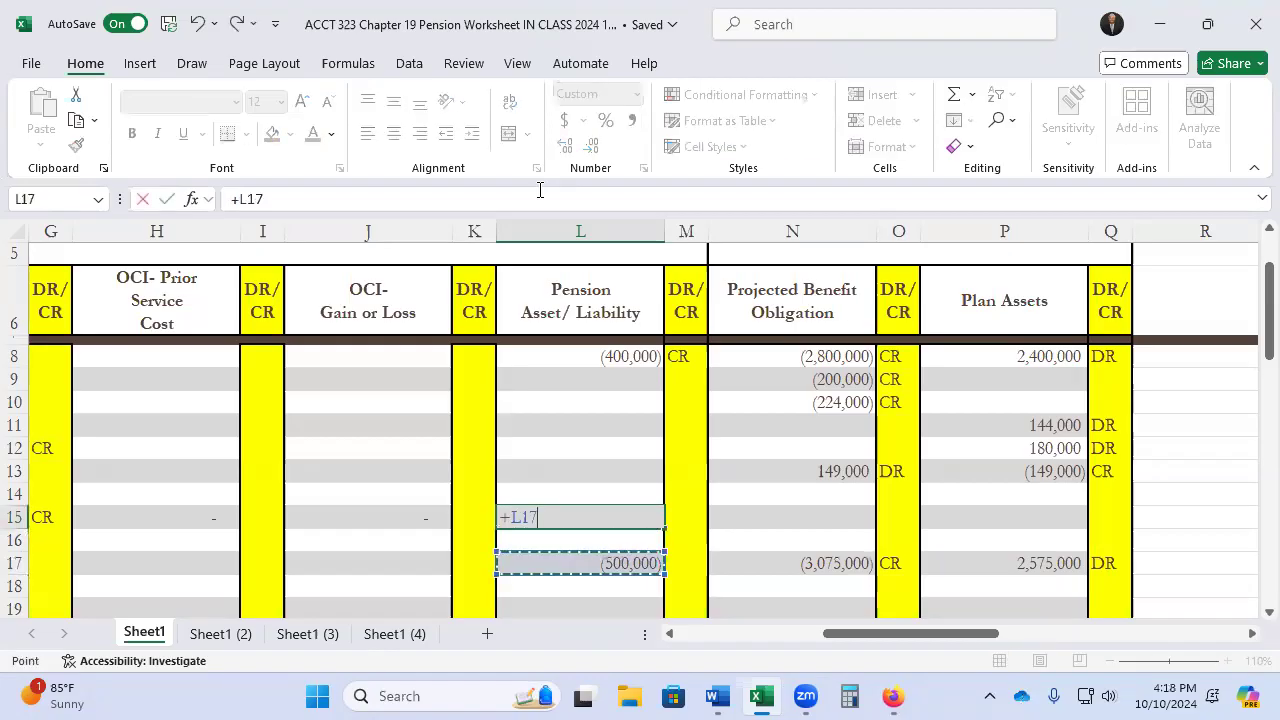
type("-")
key("Up")
key("Up")
key("Up")
key("Up")
key("Up")
key("Up")
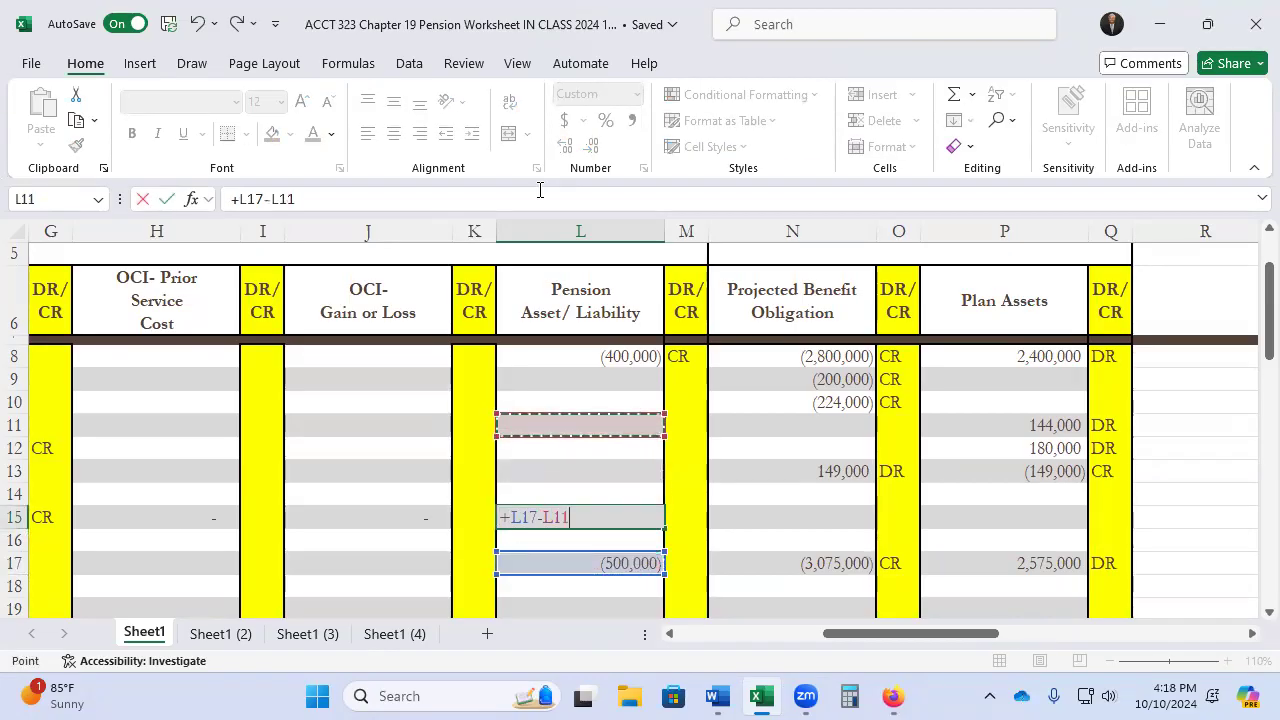
key("Return")
key("Up")
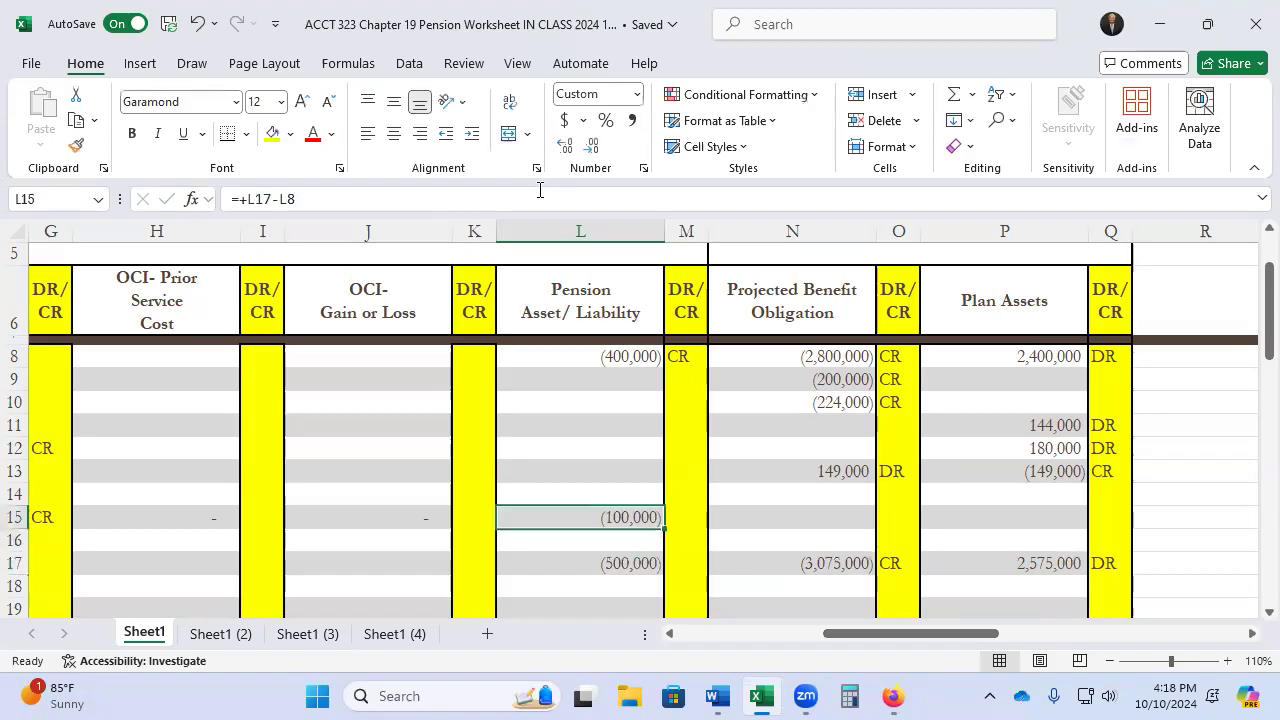
Mark the Pension Asset/Liability journal entry amount in M15 and the ending balance in M17 as CR
key("Right")
type("CR")
key("Return")
key("Down")
type("DR")
key("BackSpace")
key("BackSpace")
type("CR")
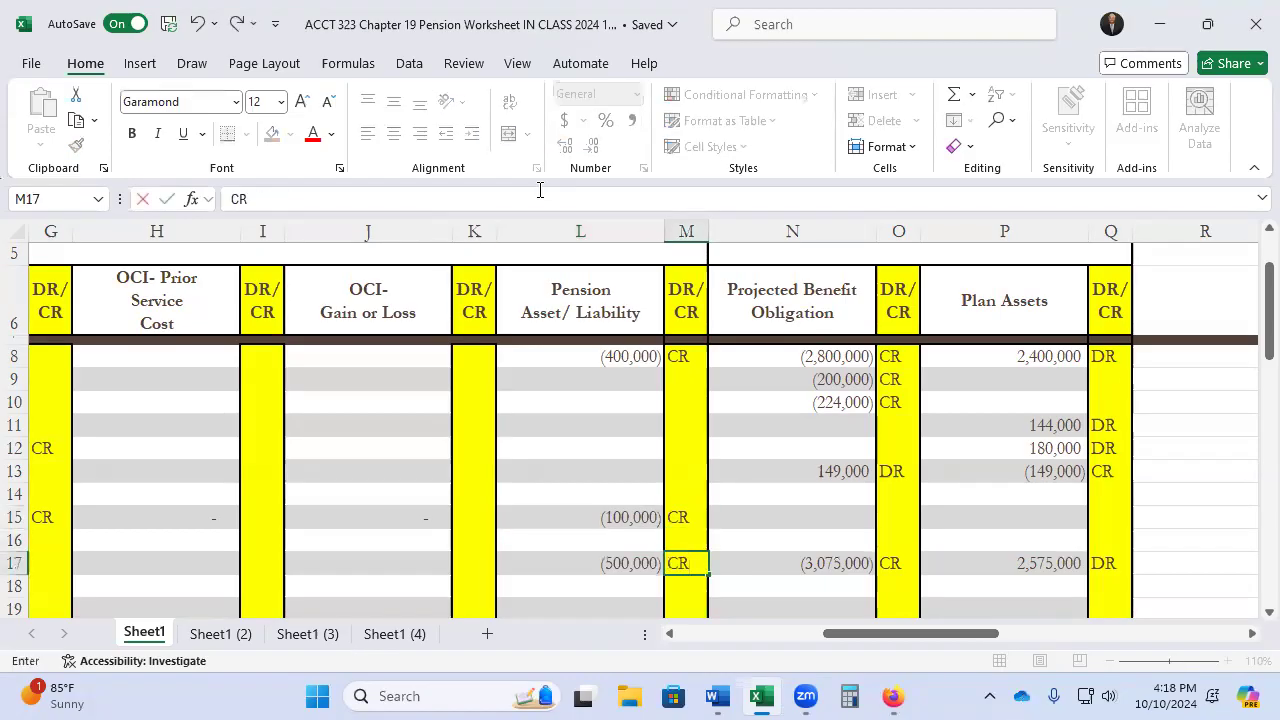
key("Left")
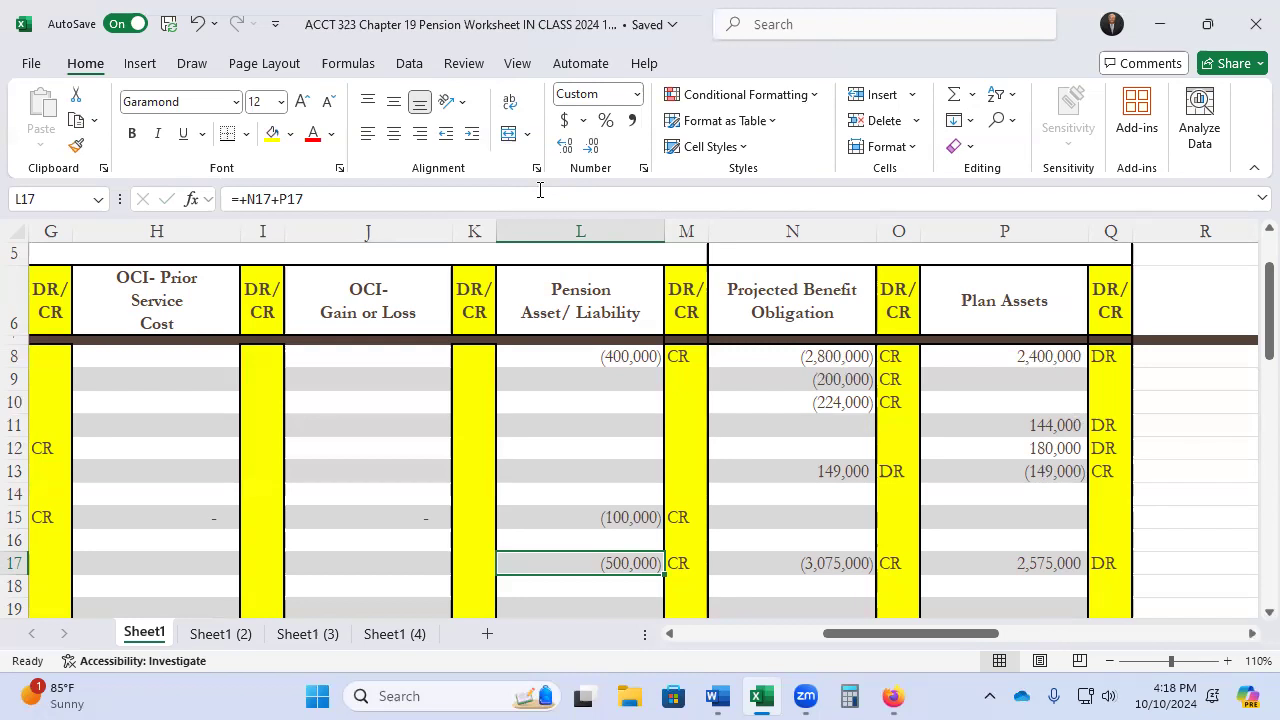
Insert four blank rows at rows 49 to 52 in the journal entry section below the worksheet grid
key("Left")
key("Left")
key("Left")
key("Left")
key("Left")
key("Left")
key("Left")
key("Left")
key("Left")
key("Left")
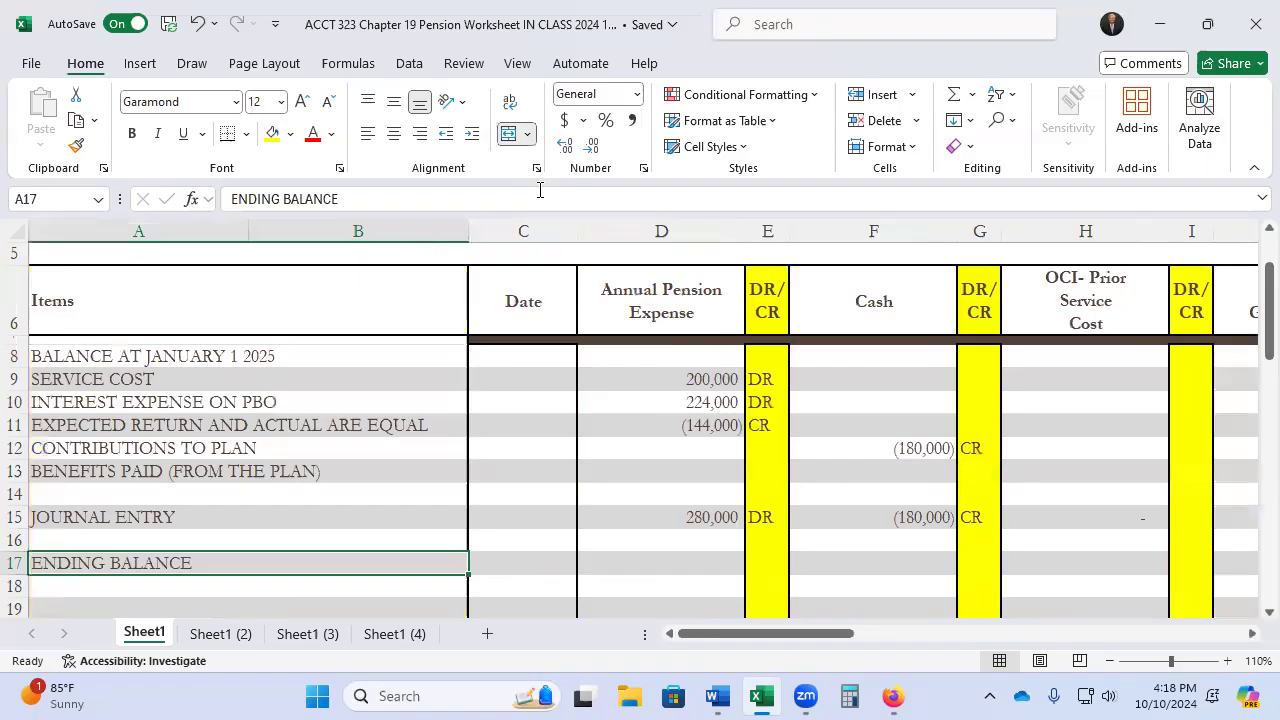
left_click(1107, 661)
left_click(1107, 661)
left_click(1107, 661)
left_click(1107, 661)
left_click(1107, 661)
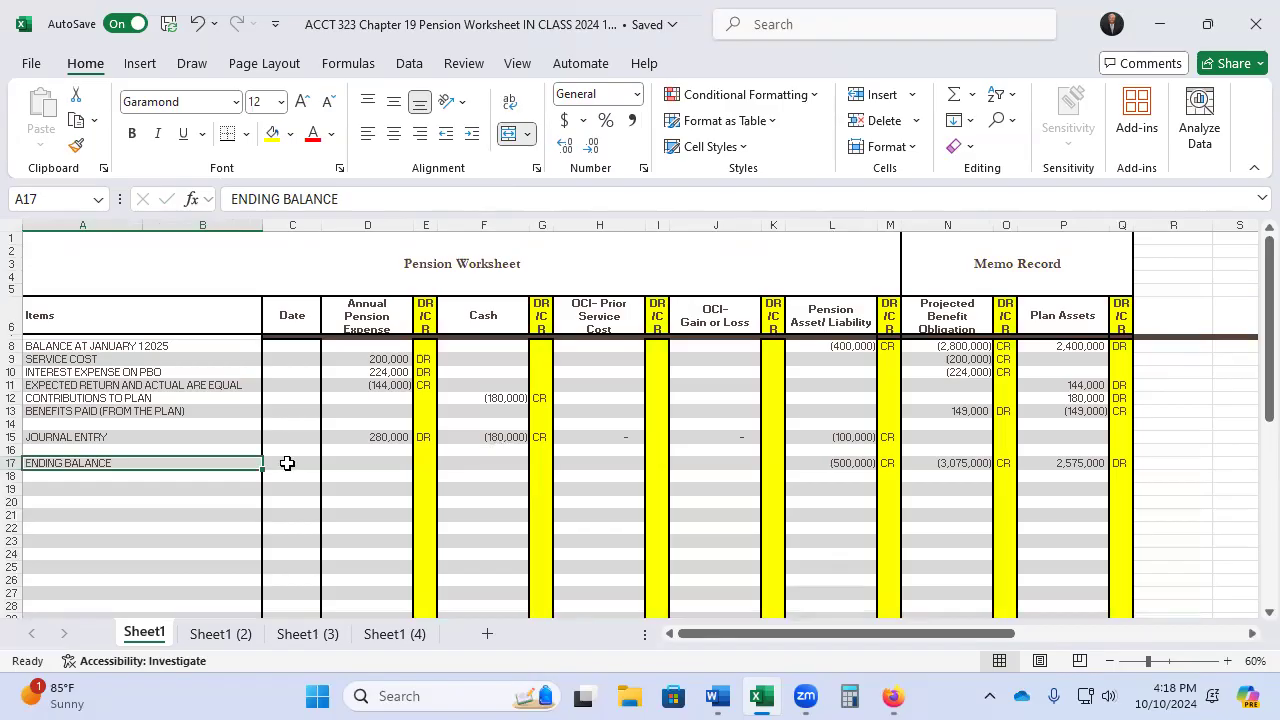
scroll(287, 463, "down", 10)
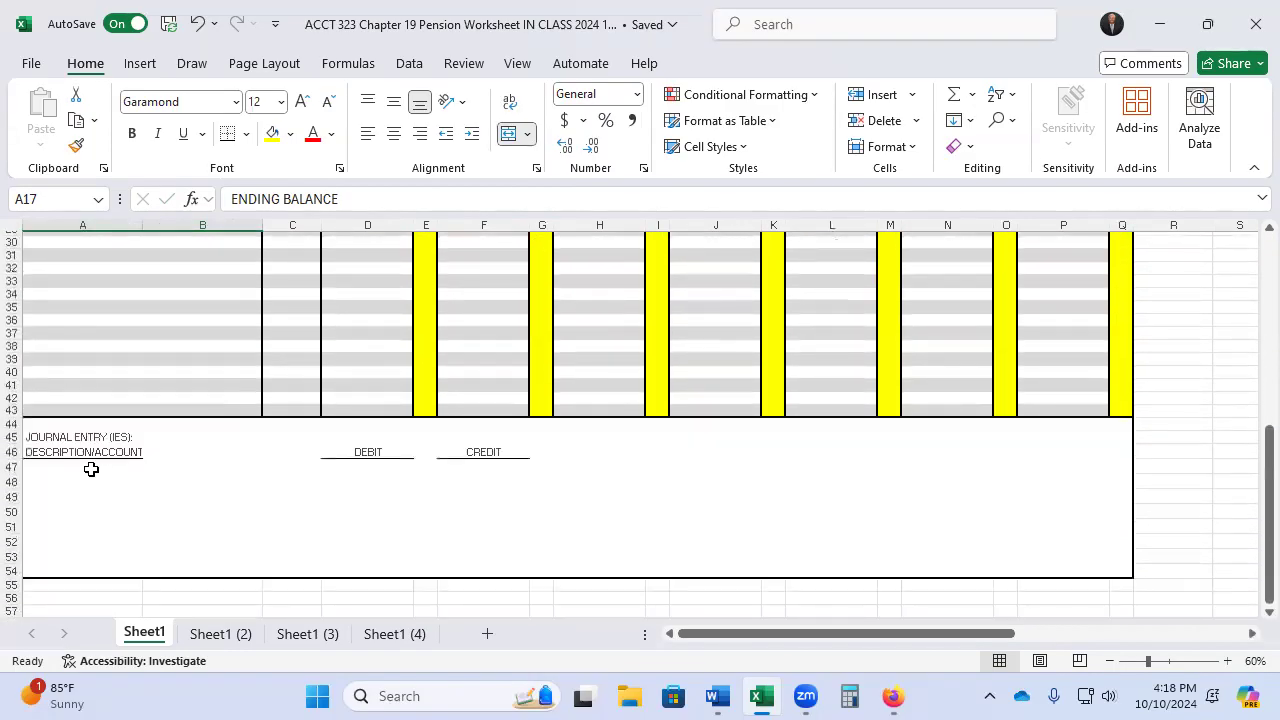
left_click_drag(9, 495, 9, 546)
right_click(8, 548)
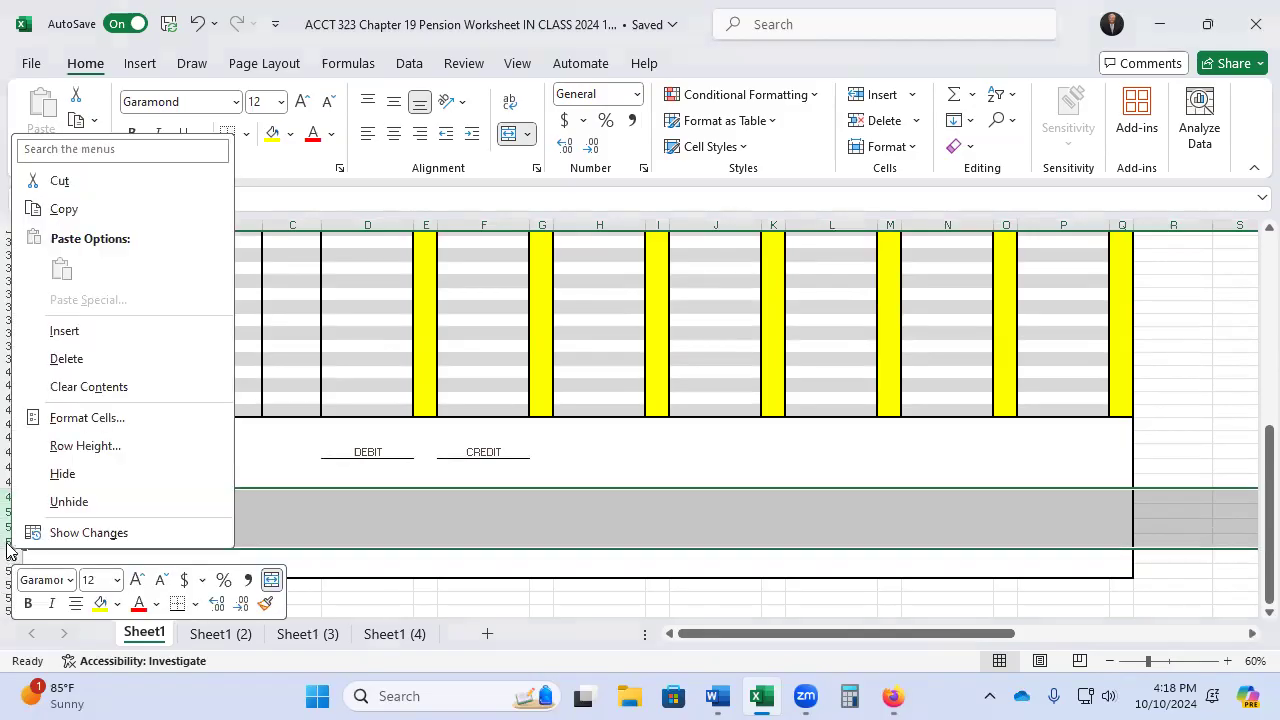
left_click(62, 331)
Enter PENSION EXPENSE as the first account of the journal entry in A47
left_click(70, 467)
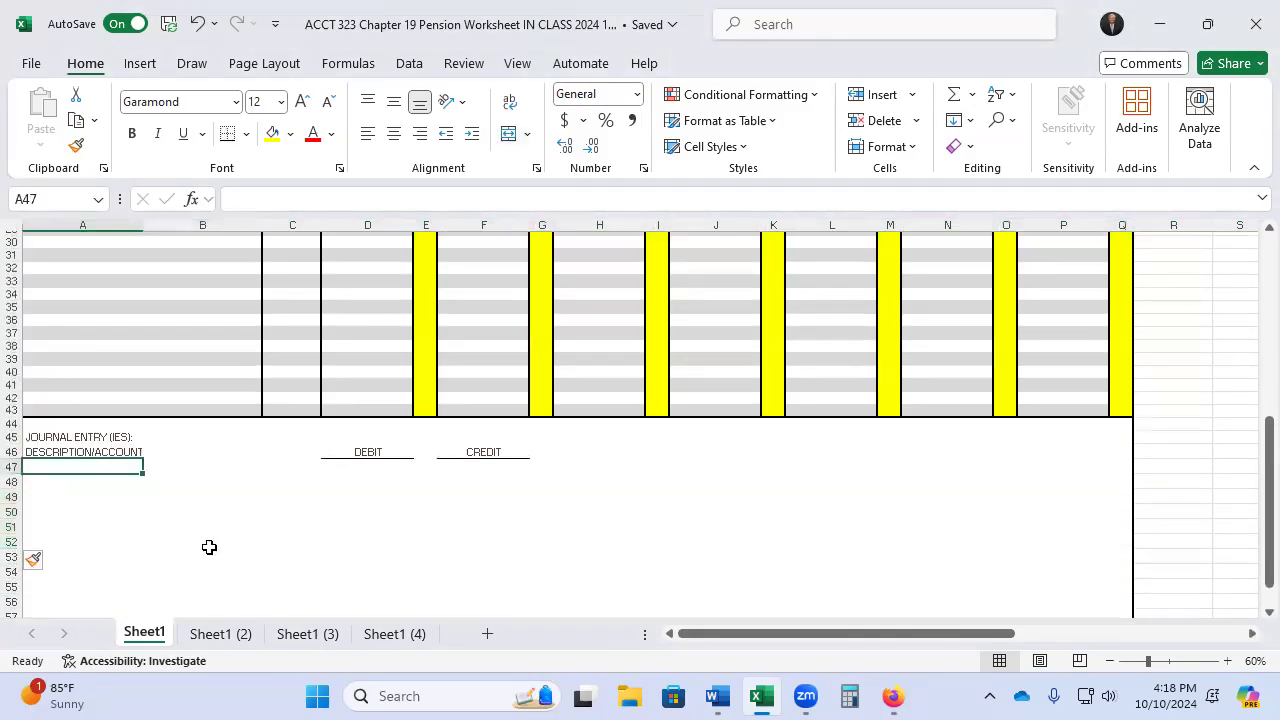
scroll(209, 546, "up", 7)
scroll(213, 547, "up", 3)
scroll(213, 547, "down", 3)
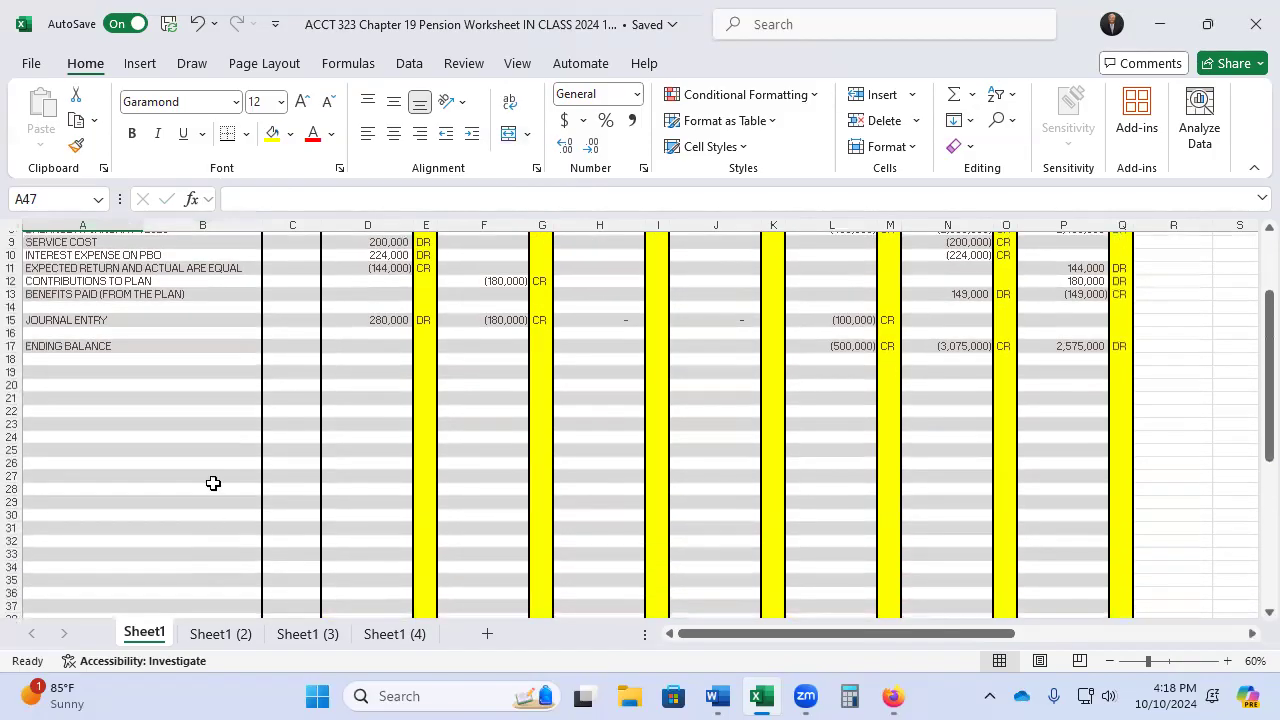
scroll(331, 325, "down", 1)
scroll(377, 363, "up", 4)
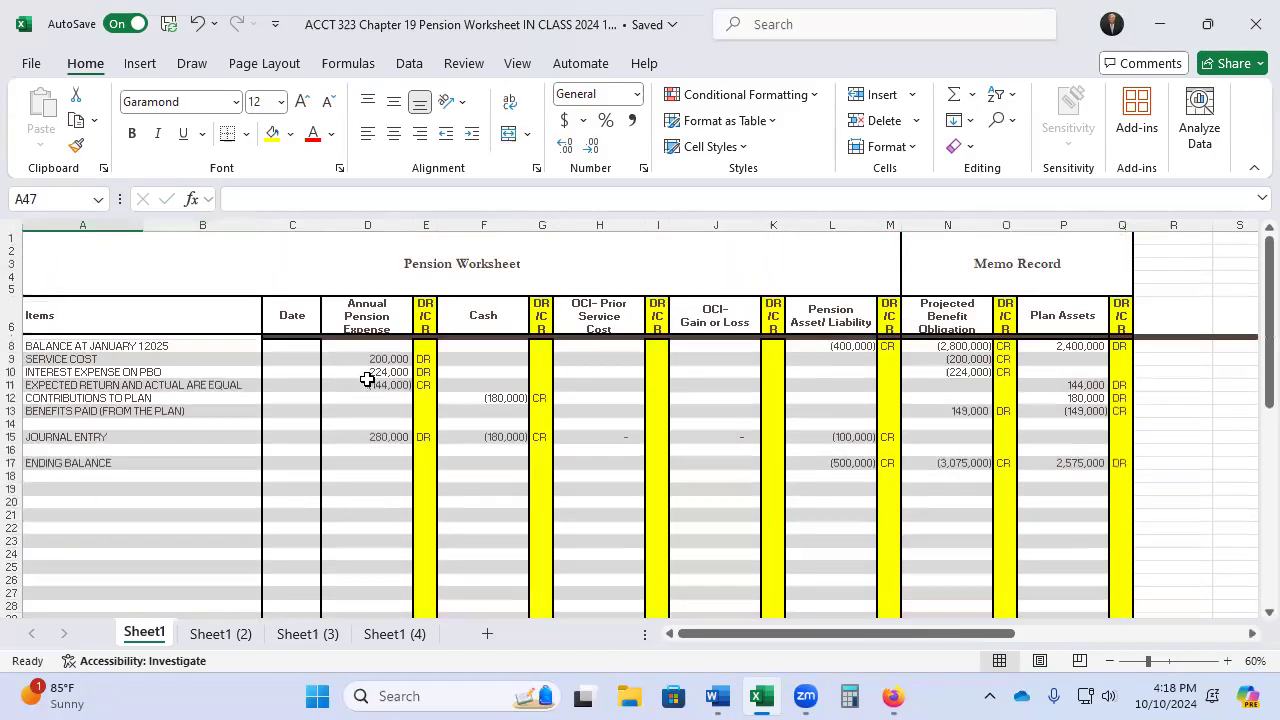
scroll(377, 334, "down", 5)
scroll(365, 473, "down", 5)
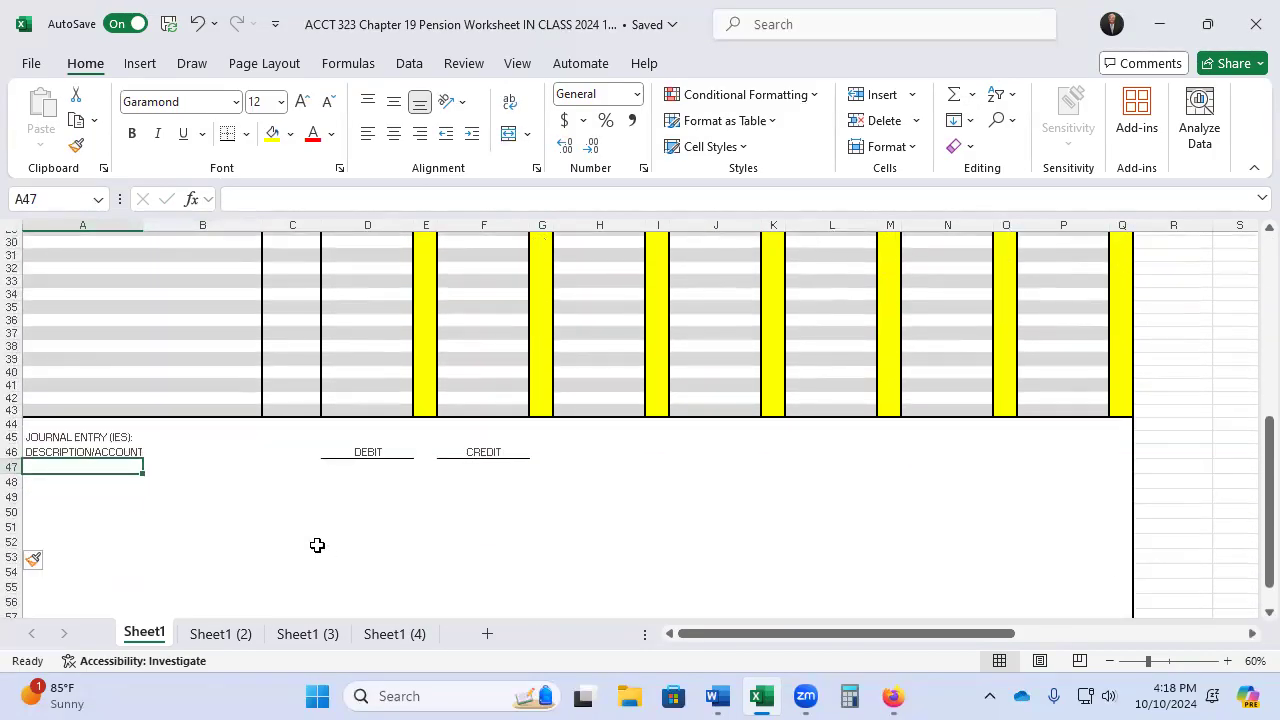
type("PENSION")
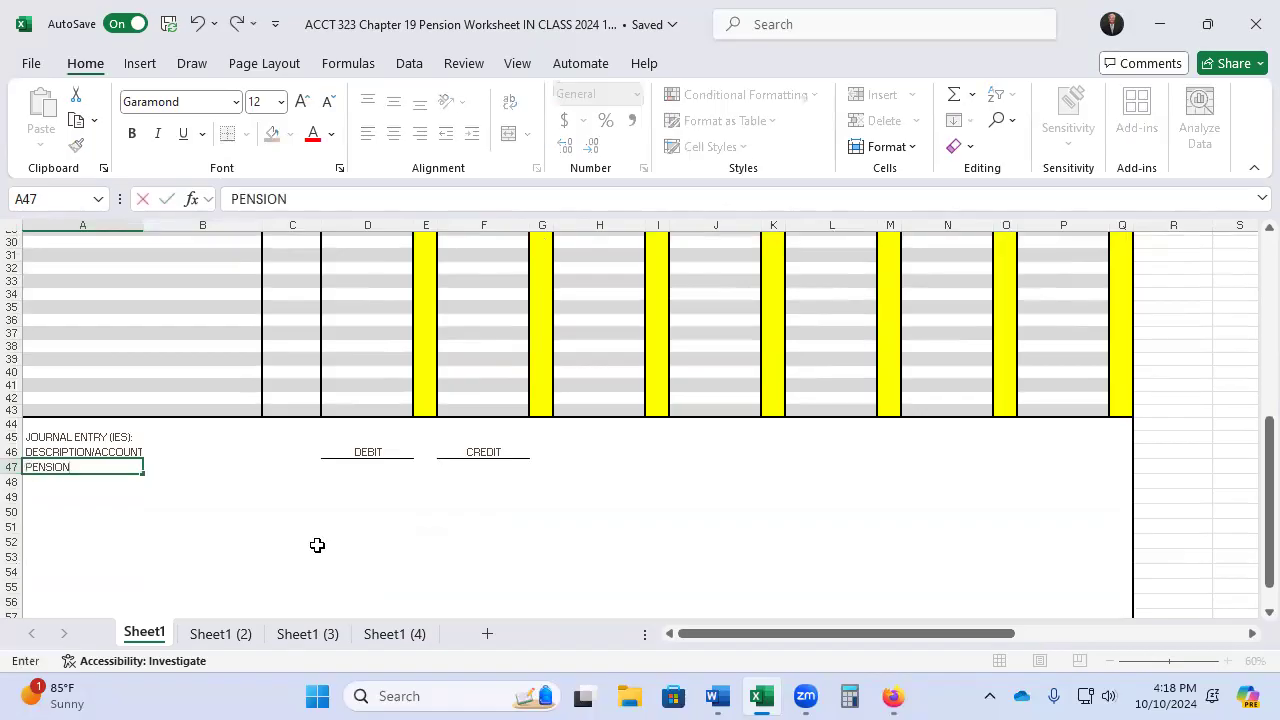
type(" EXPESN")
key("BackSpace")
key("BackSpace")
key("BackSpace")
key("Tab")
Link the Pension Expense debit in D47 to the journal entry row's Annual Pension Expense amount in D15
key("Tab")
key("Tab")
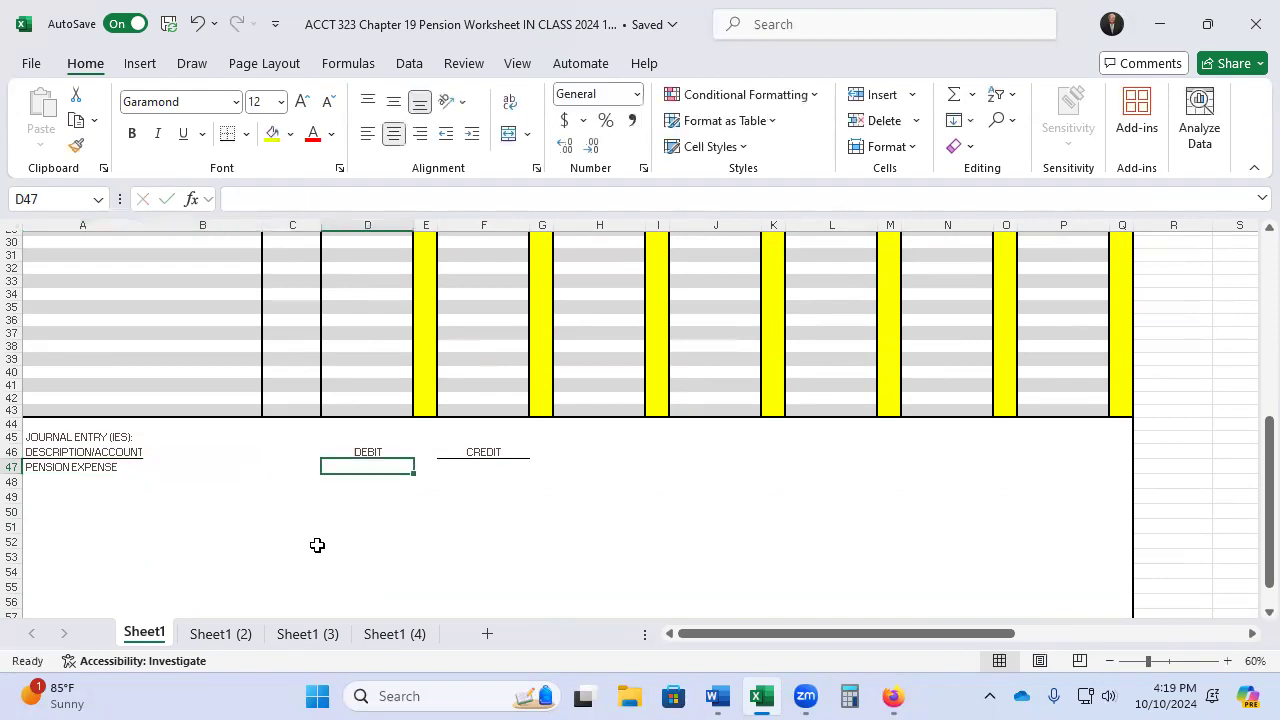
type("=")
key("Up")
key("Up")
key("Up")
key("Up")
key("Up")
key("Up")
key("Up")
key("Up")
key("Up")
key("Up")
key("Up")
key("Up")
key("Up")
key("Up")
key("Up")
key("Up")
key("Up")
key("Up")
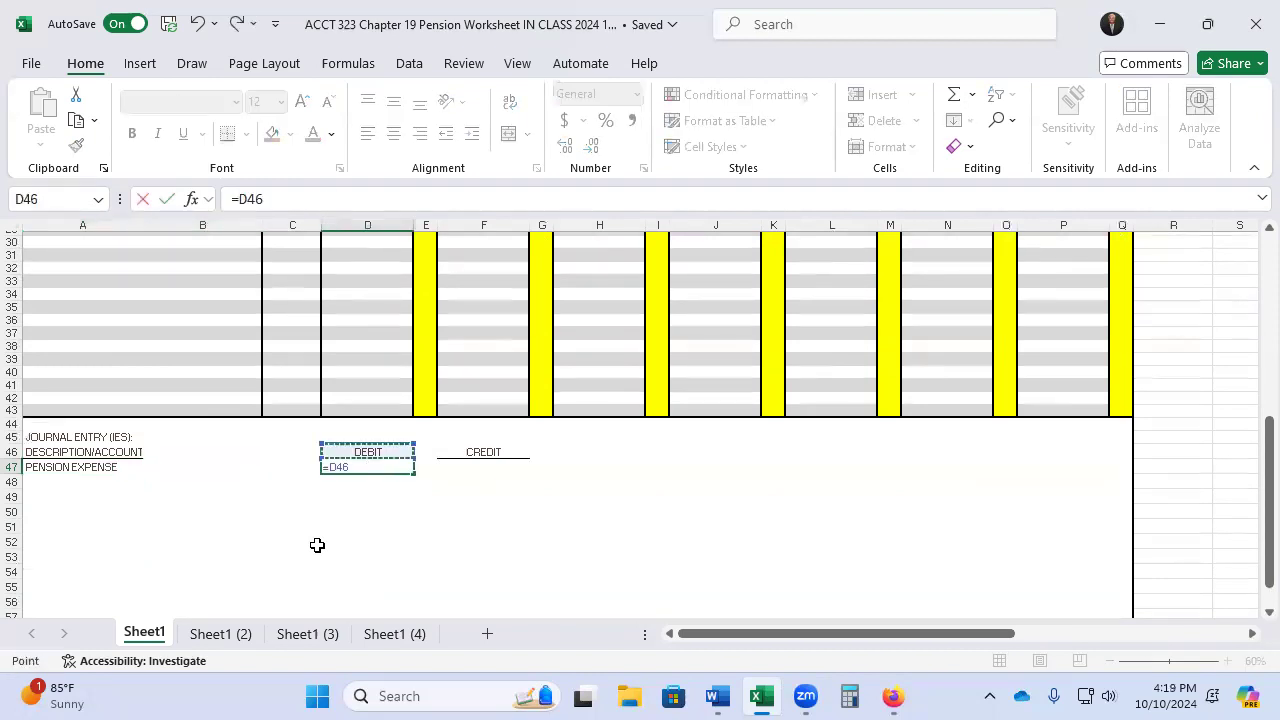
key("Up")
key("Up")
key("Up")
key("Up")
key("Up")
key("Up")
key("Up")
key("Up")
key("Up")
key("Up")
key("Up")
key("Up")
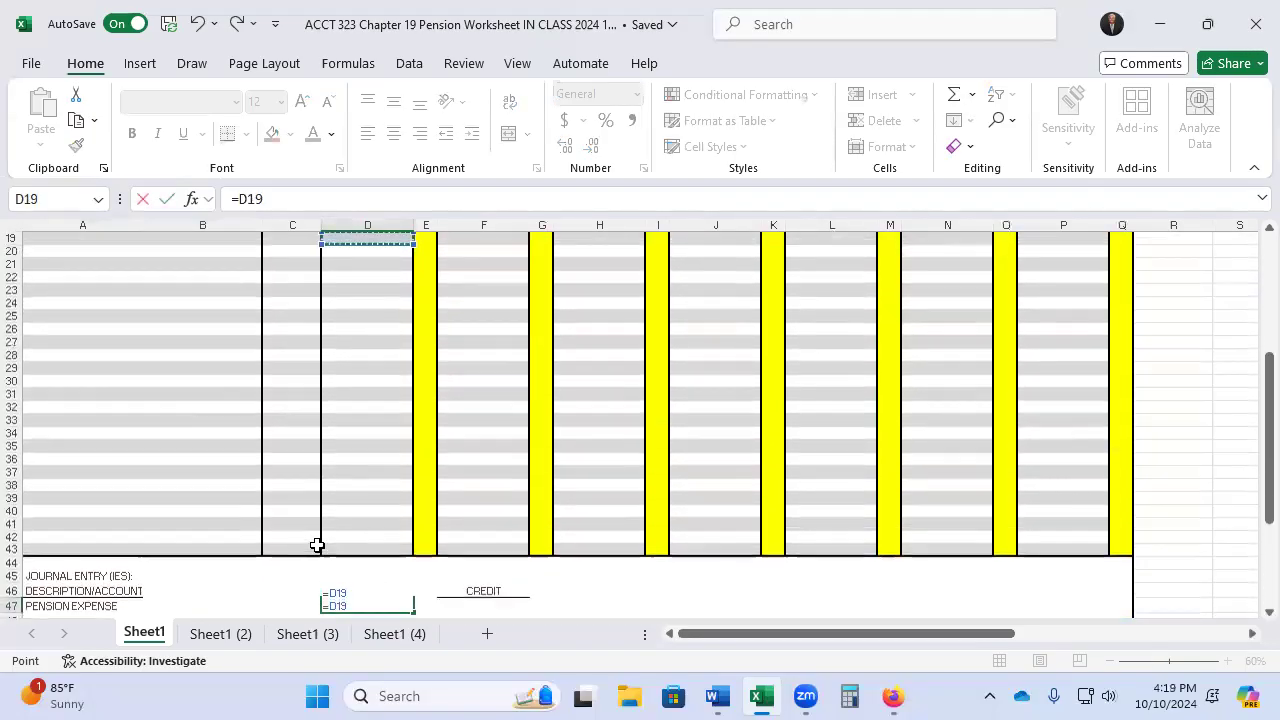
key("Up")
key("Down")
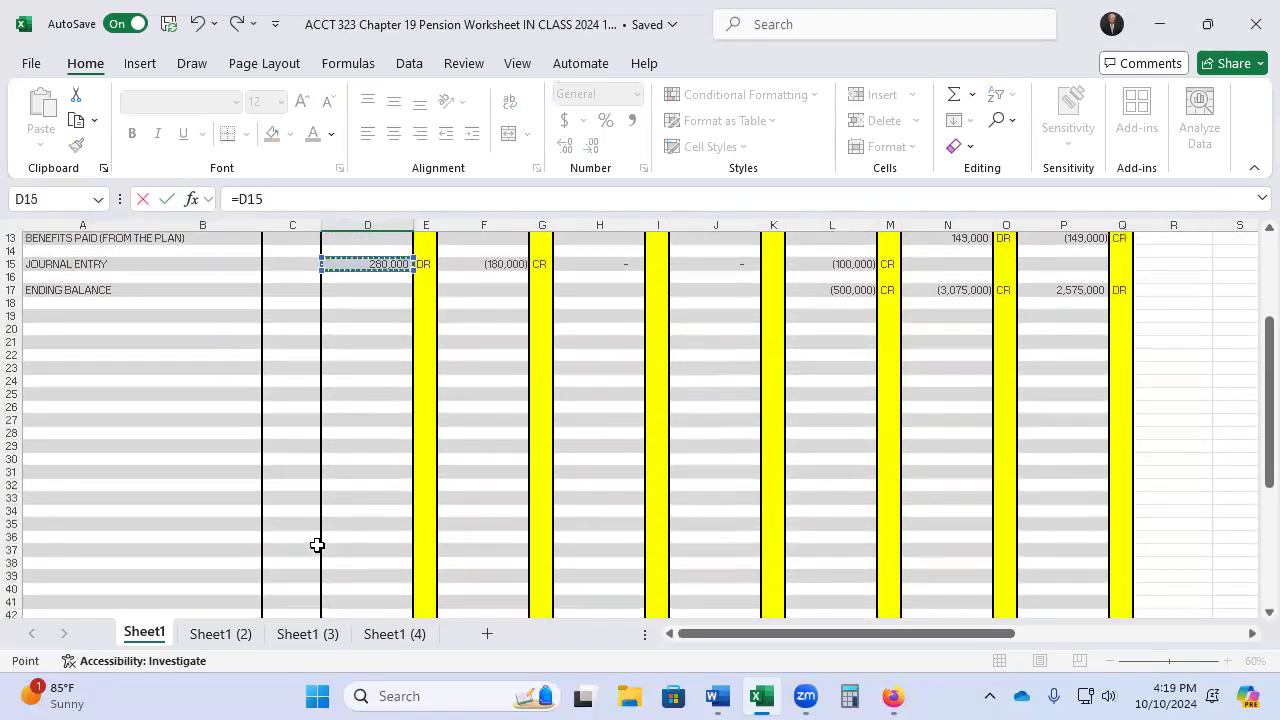
key("Return")
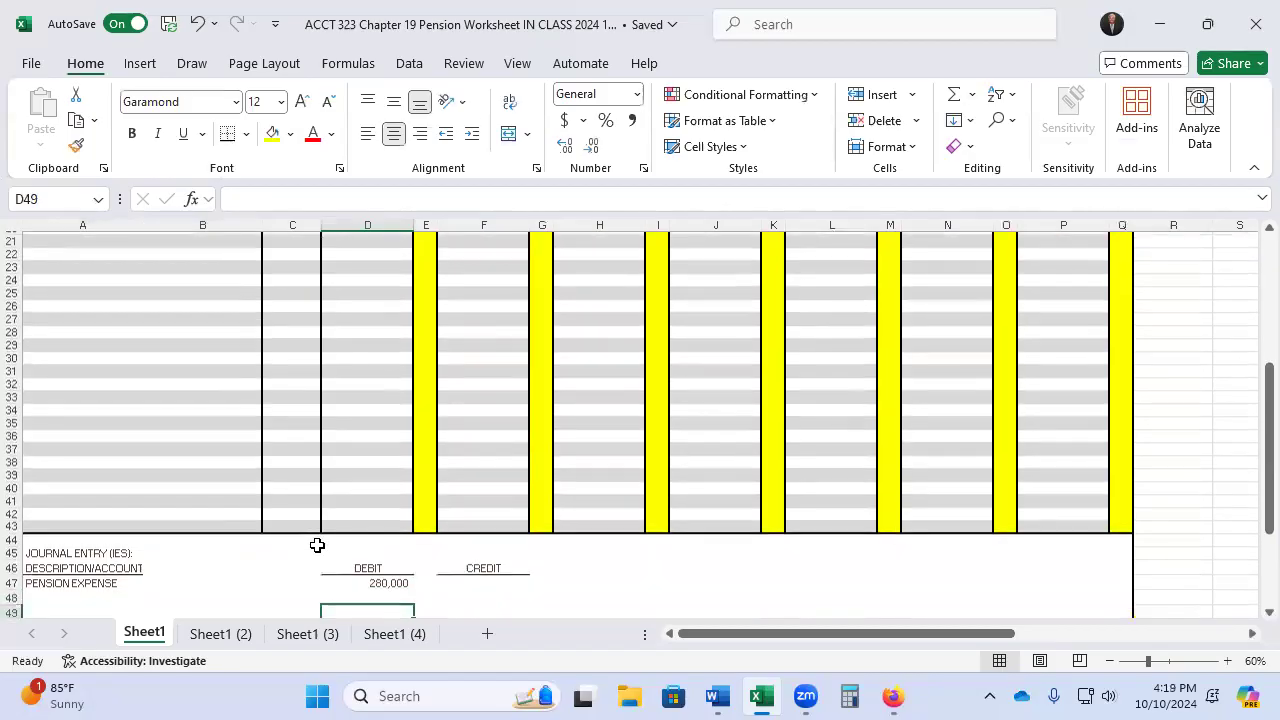
Enter CASH as the second account of the journal entry in A48
key("Left")
key("Left")
key("Left")
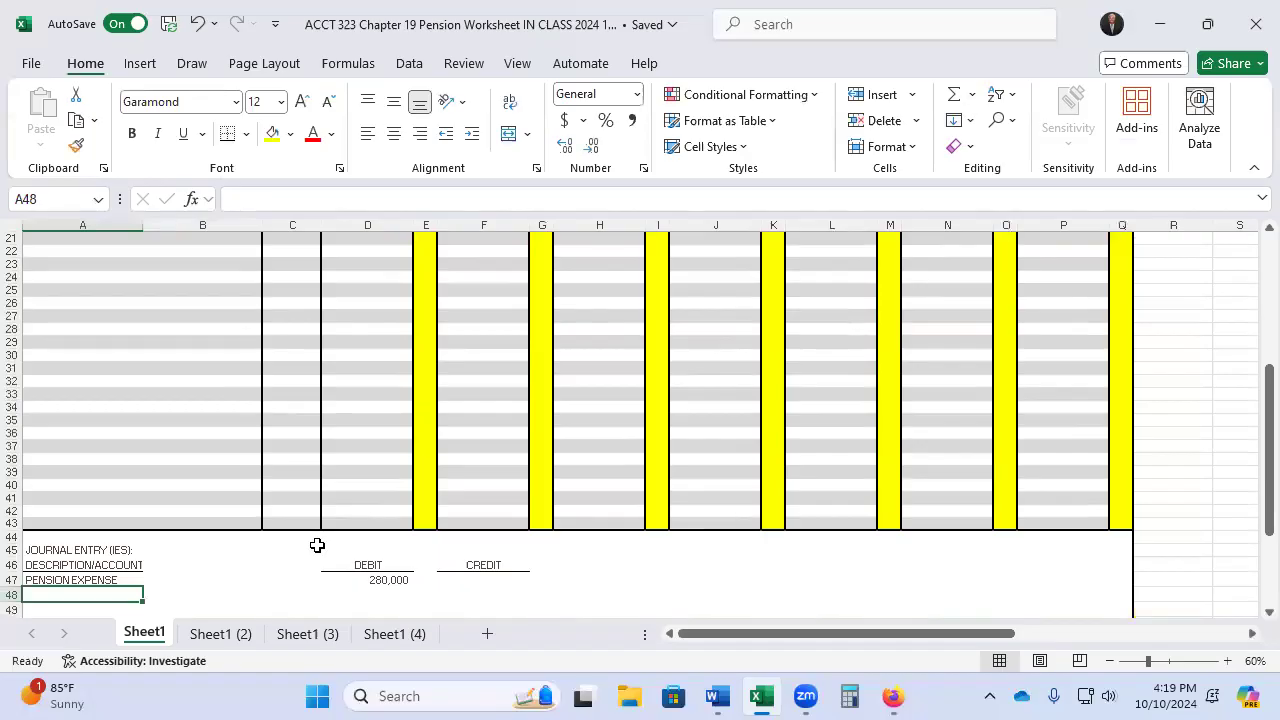
type("CASH")
key("Tab")
Set the Cash credit in F48 to the negative of the journal entry row's Cash amount in F15
key("Tab")
key("Tab")
key("Tab")
key("Tab")
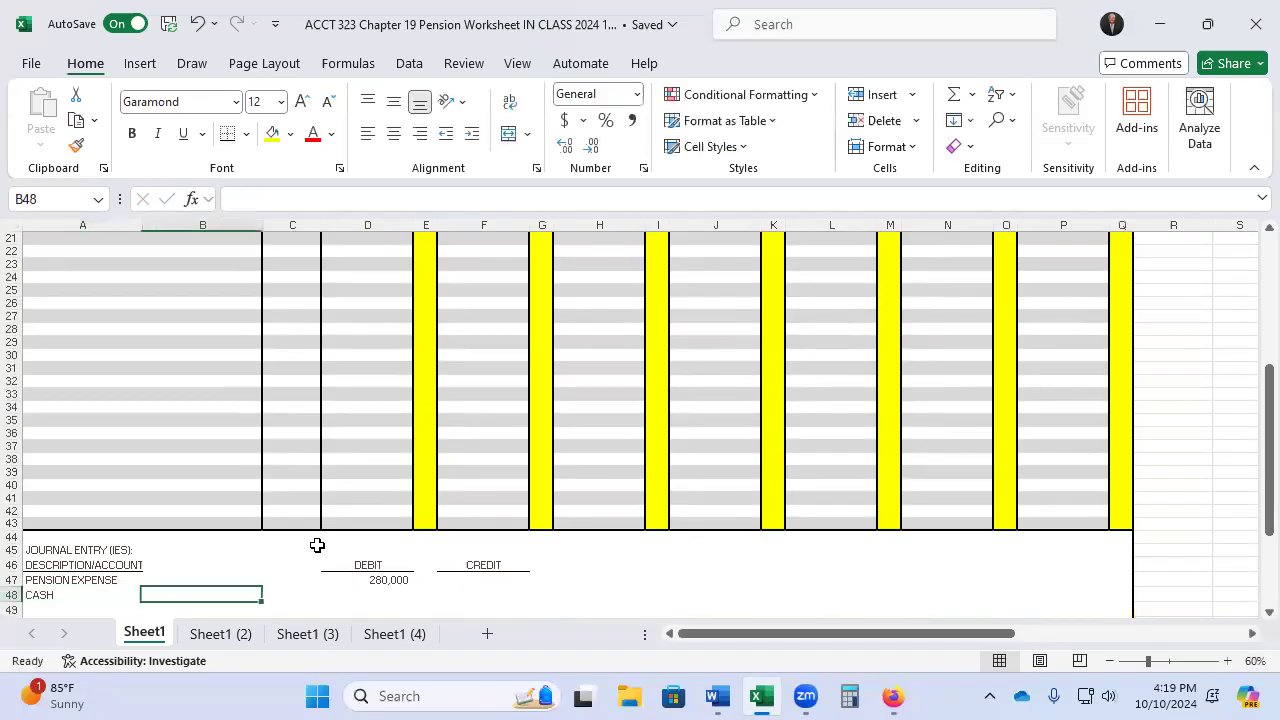
type("-")
key("Up")
key("Up")
key("Up")
key("Up")
key("Up")
key("Up")
key("Up")
key("Up")
key("Up")
key("Up")
key("Up")
key("Up")
key("Up")
key("Up")
key("Up")
key("Up")
key("Up")
key("Up")
key("Up")
key("Up")
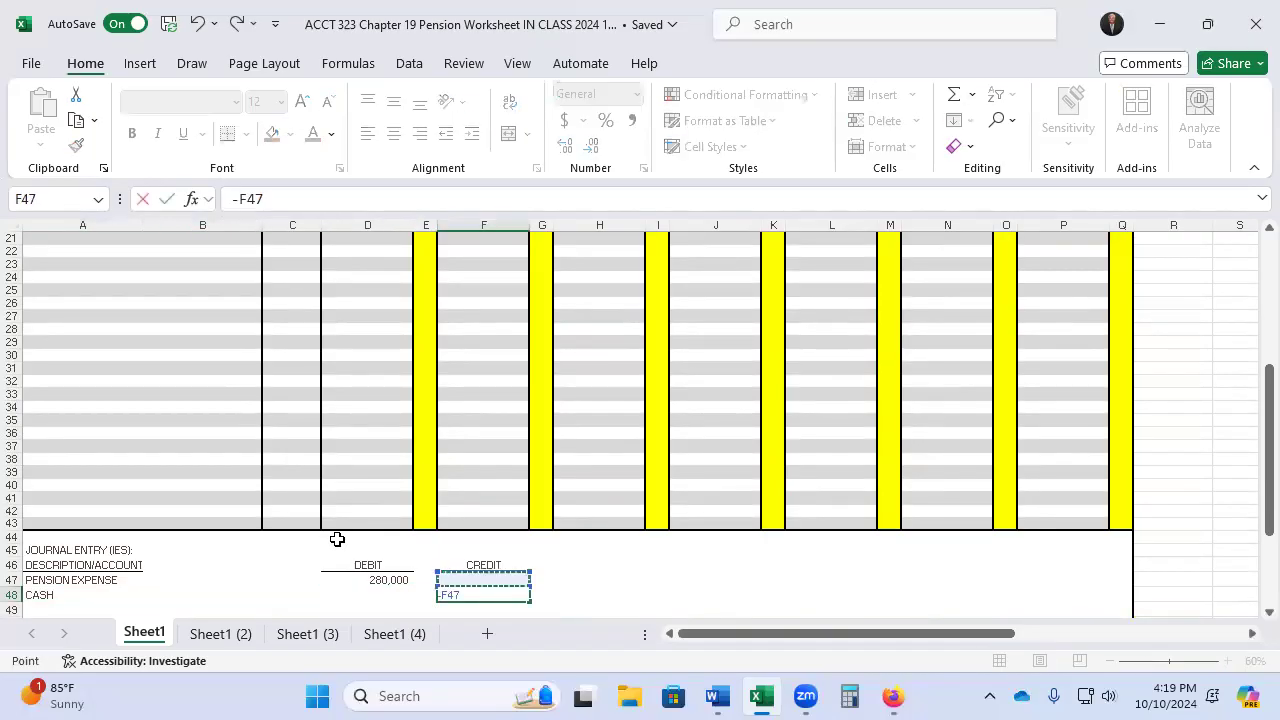
key("Up")
key("Up")
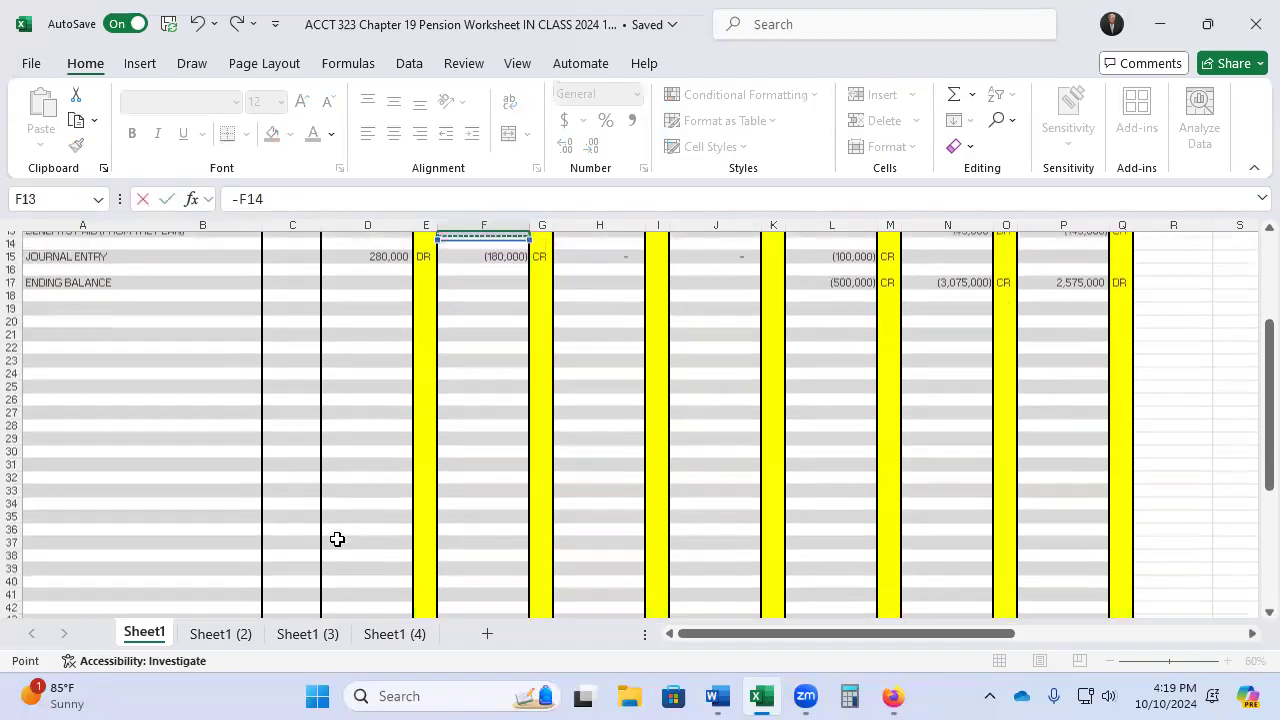
key("Down")
key("Return")
Enter PENSION ASSET/LIABL as the third account of the journal entry in A49
key("Left")
key("Left")
key("Left")
key("Left")
key("Left")
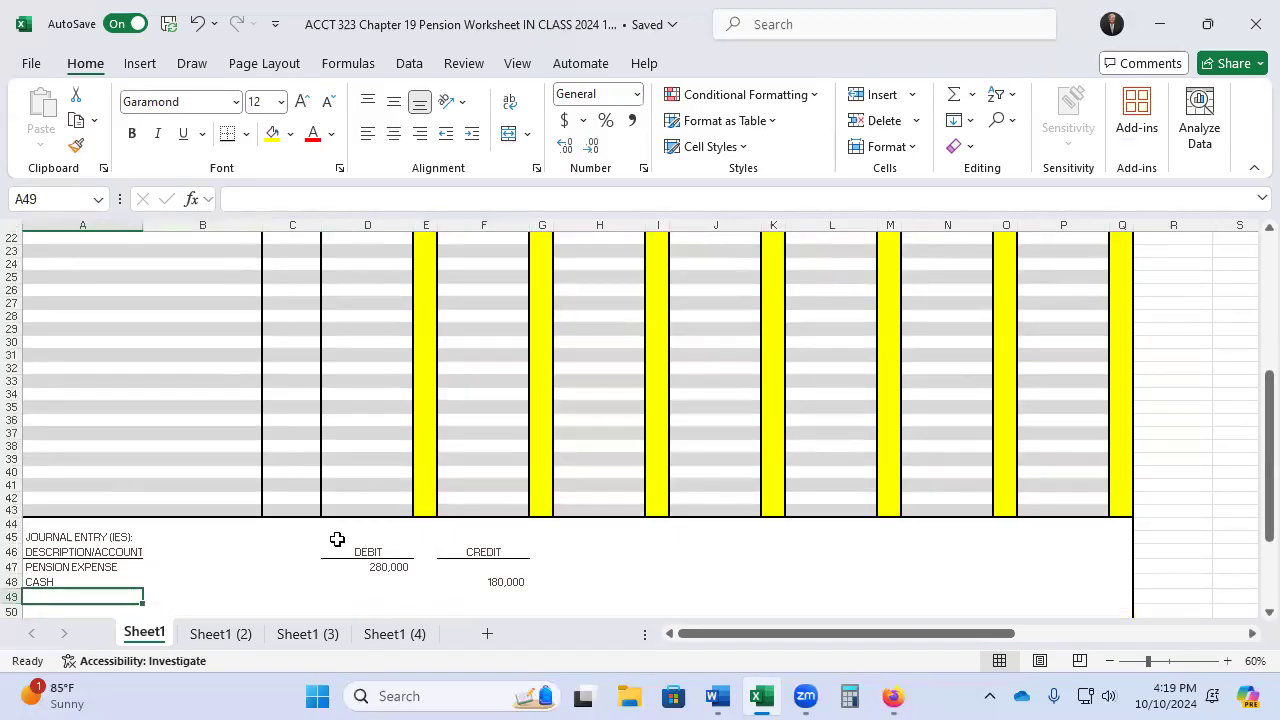
type("PENSION ASESTST")
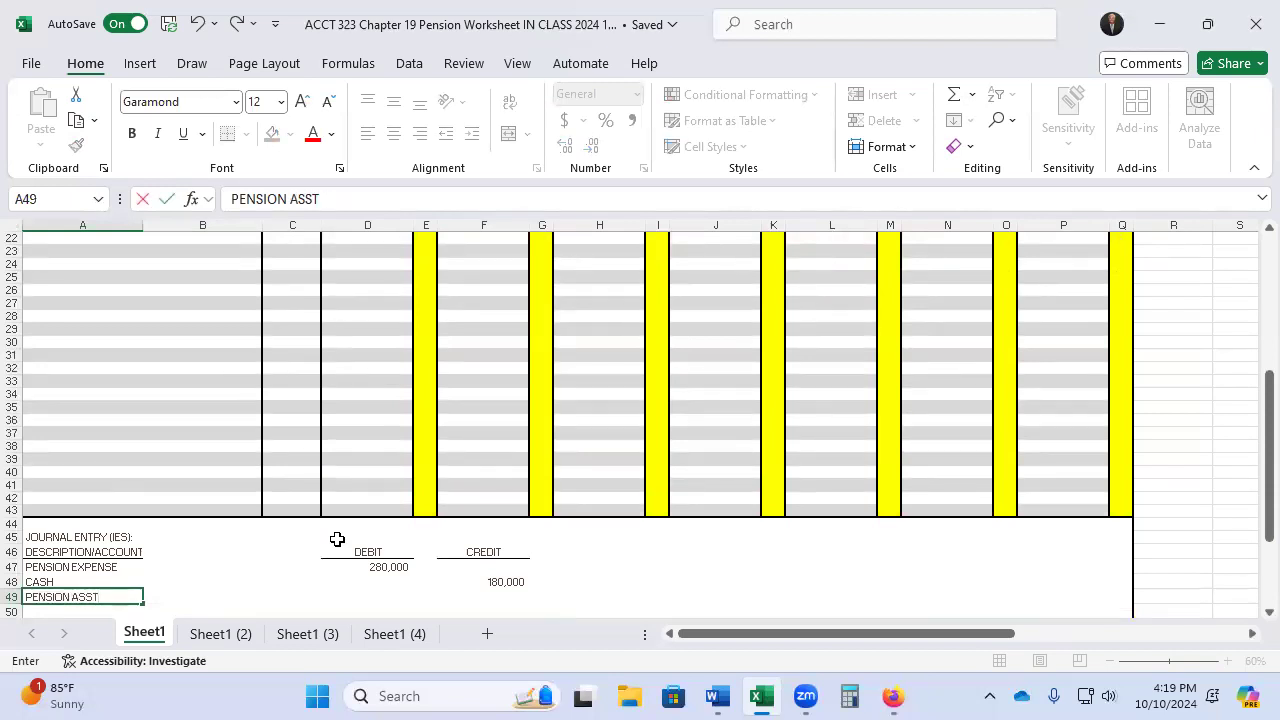
type("LIABL")
Set the PENSION ASSET/LIABL credit in F49 to the negative of the journal entry row's amount in L15
key("Tab")
key("Tab")
key("Tab")
key("Tab")
key("Tab")
type("-")
key("Right")
key("Right")
key("Right")
key("Right")
key("Up")
key("Up")
key("Up")
key("Up")
key("Up")
key("Up")
key("Up")
key("Up")
key("Up")
key("Up")
key("Up")
key("Up")
key("Up")
key("Up")
key("Up")
key("Up")
key("Up")
key("Up")
key("Up")
key("Up")
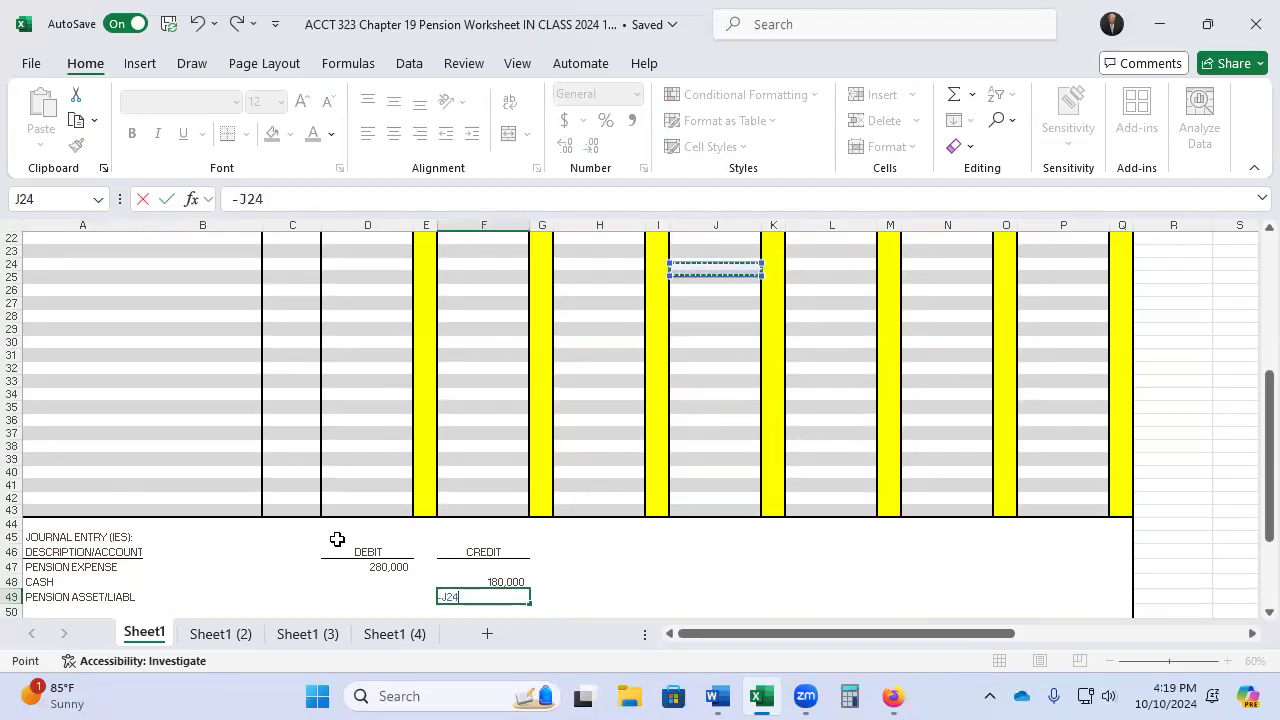
key("Up")
key("Up")
key("Up")
key("Up")
key("Up")
key("Up")
key("Up")
key("Up")
key("Up")
key("Up")
key("Up")
key("Down")
key("Down")
key("Right")
key("Right")
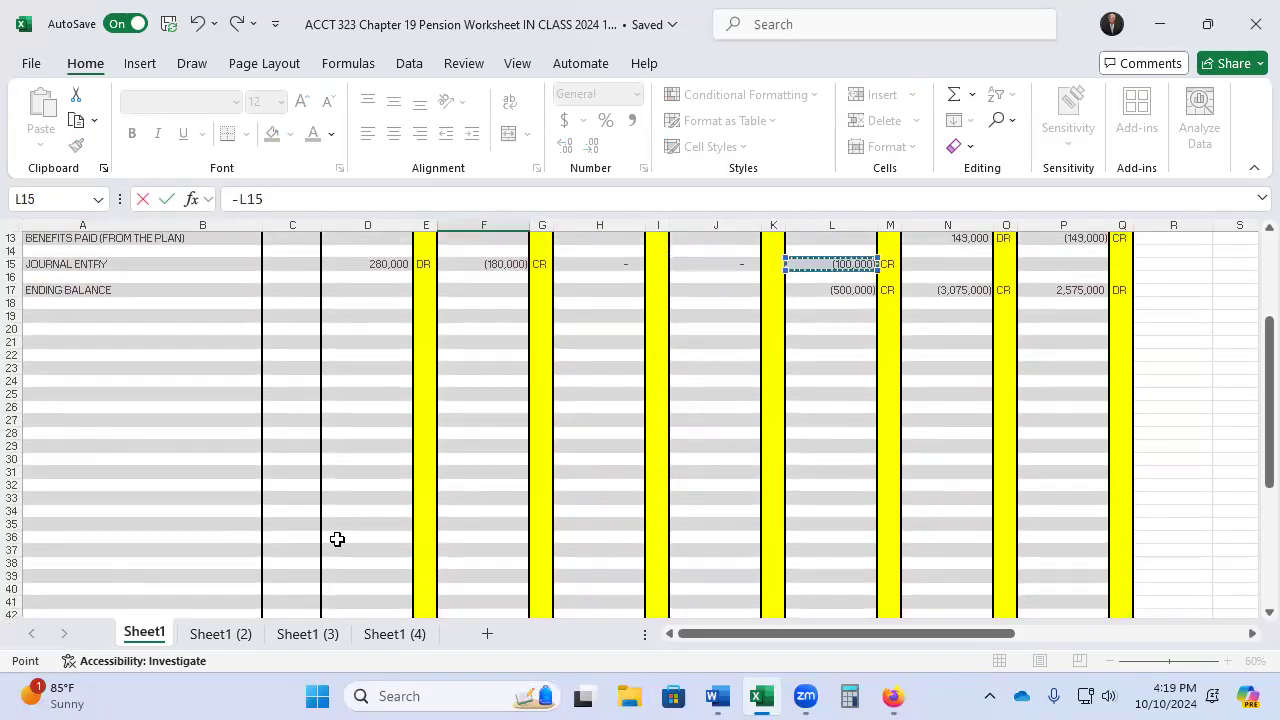
Enter the pension asset/liability credit in F49 as the negative of the worksheet's journal entry amount, -L15
key("Return")
Review the completed journal entry for pension expense, cash and pension asset/liability below the worksheet
key("Up")
key("Up")
key("Up")
key("Up")
key("Up")
key("Up")
key("Up")
key("Up")
key("Up")
key("Up")
key("Up")
key("Up")
key("Up")
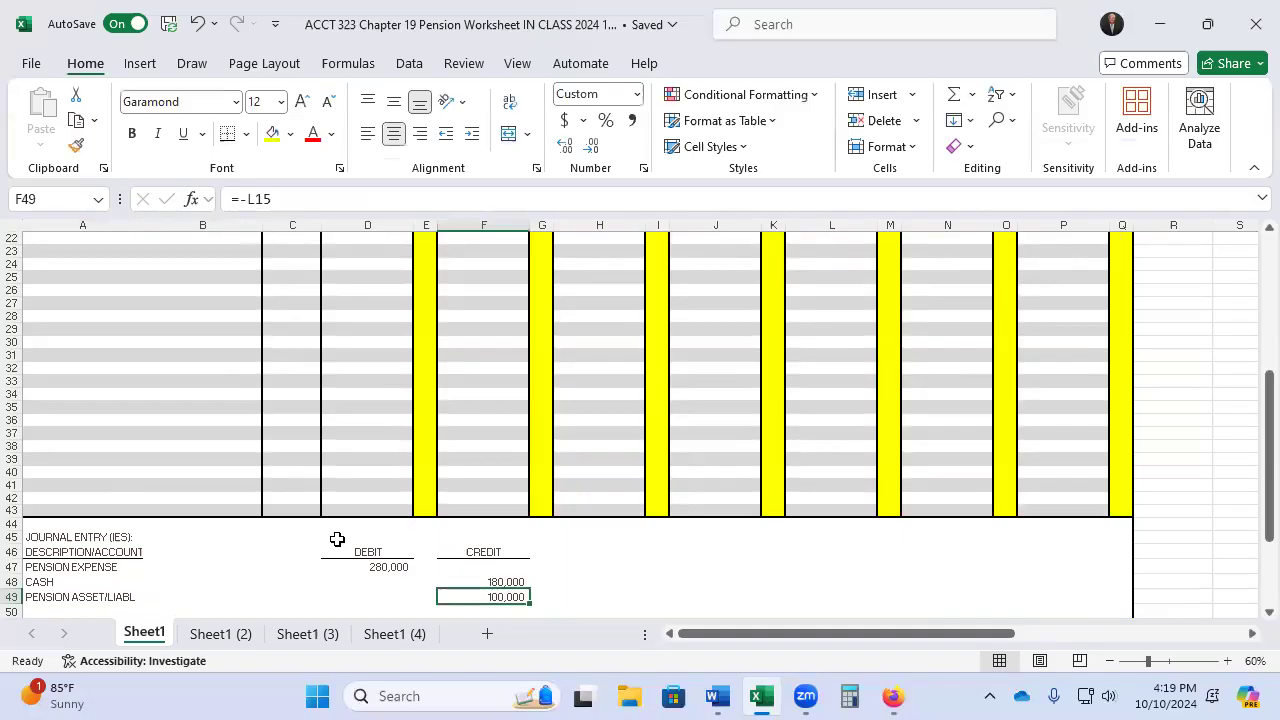
key("Down")
key("Down")
key("Down")
key("Down")
key("Down")
key("Down")
key("Down")
key("Down")
key("Down")
key("Down")
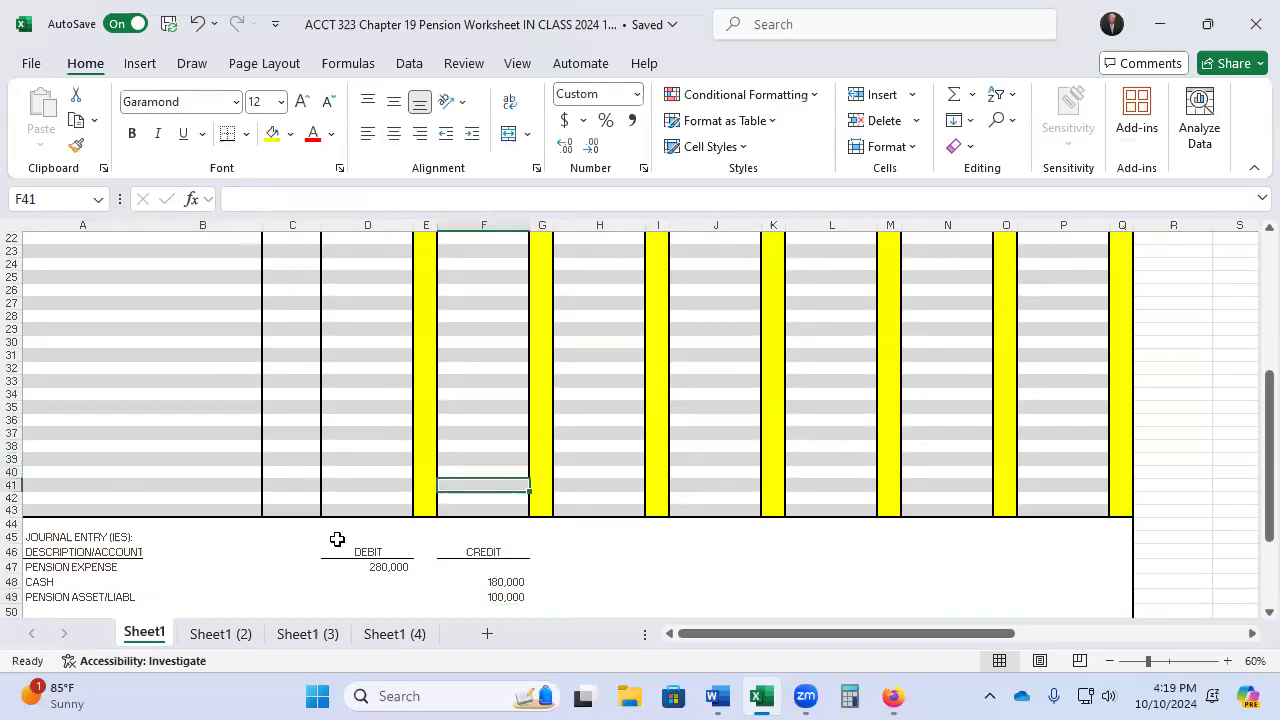
key("Down")
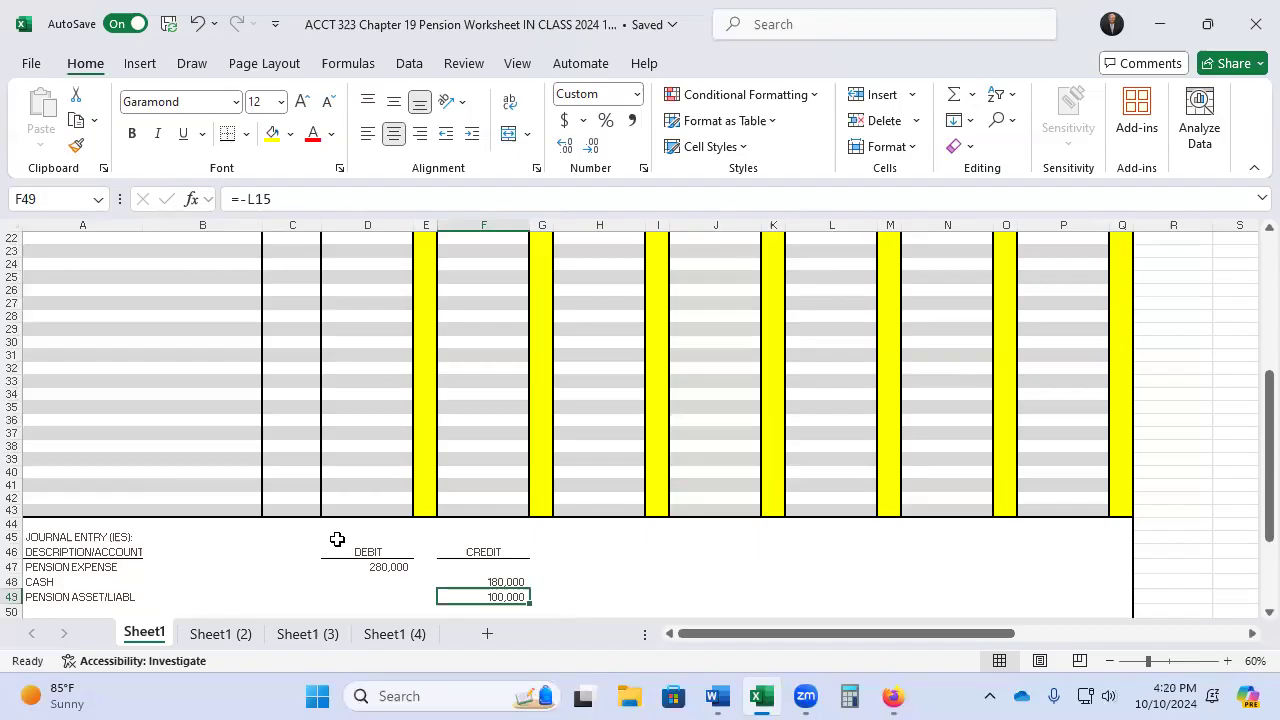
Examine the worksheet's JOURNAL ENTRY row across the account columns from cash to plan assets
key("Up")
key("Up")
key("Up")
key("Up")
key("Up")
key("Up")
key("Up")
key("Up")
key("Up")
key("Up")
key("Up")
key("Up")
key("Up")
key("Up")
key("Up")
key("Up")
key("Up")
key("Up")
key("Up")
key("Up")
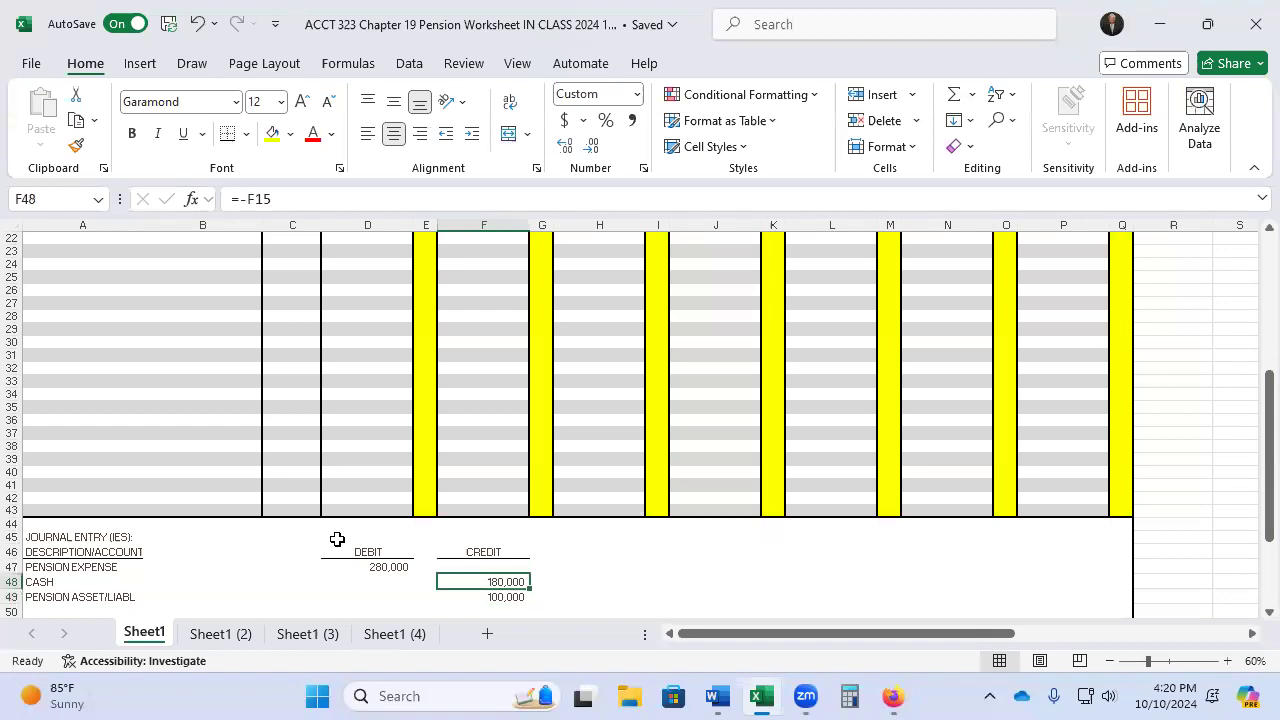
key("Up")
key("Up")
key("Up")
key("Up")
key("Up")
key("Up")
key("Up")
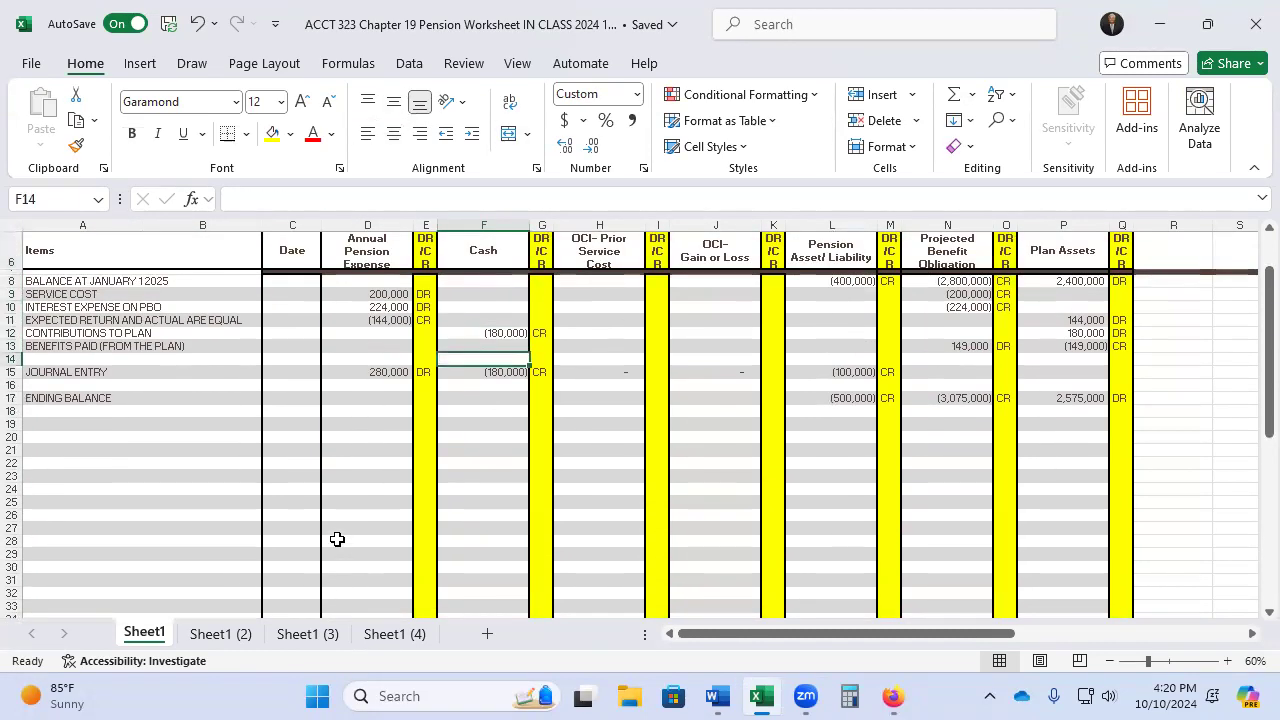
key("Down")
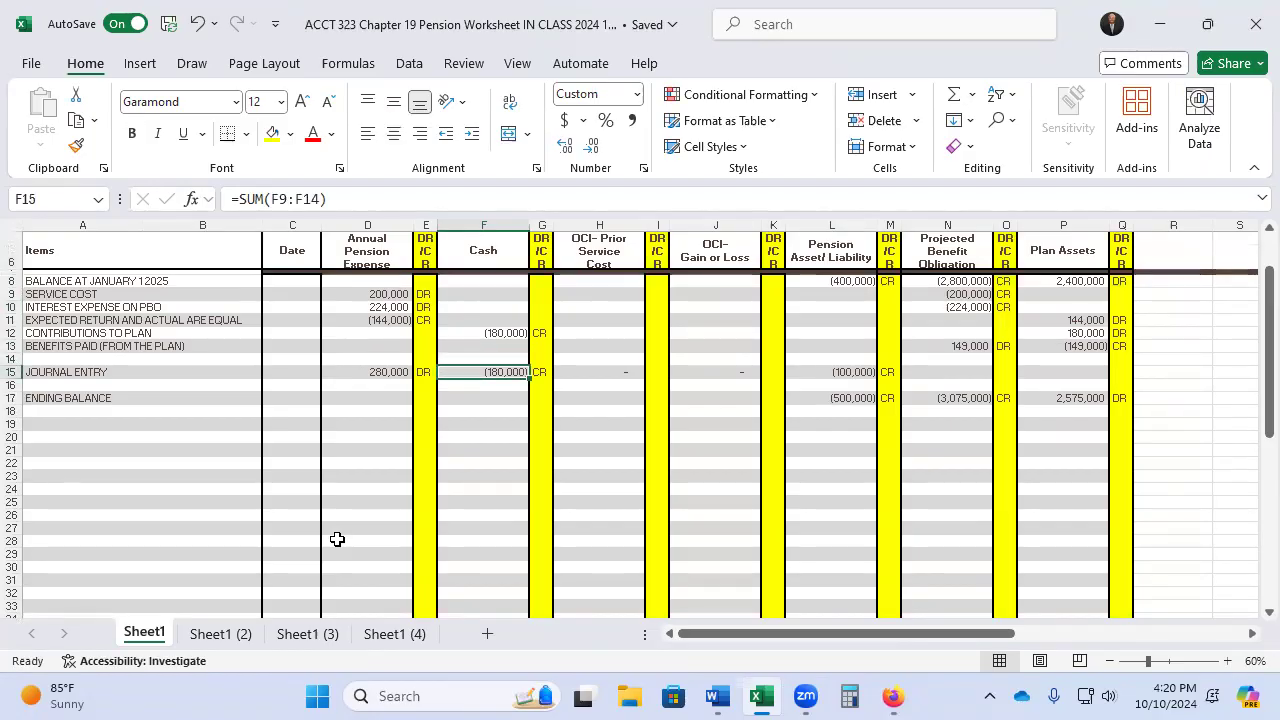
key("Right")
key("Right")
key("Right")
key("Right")
key("Right")
key("Right")
key("Right")
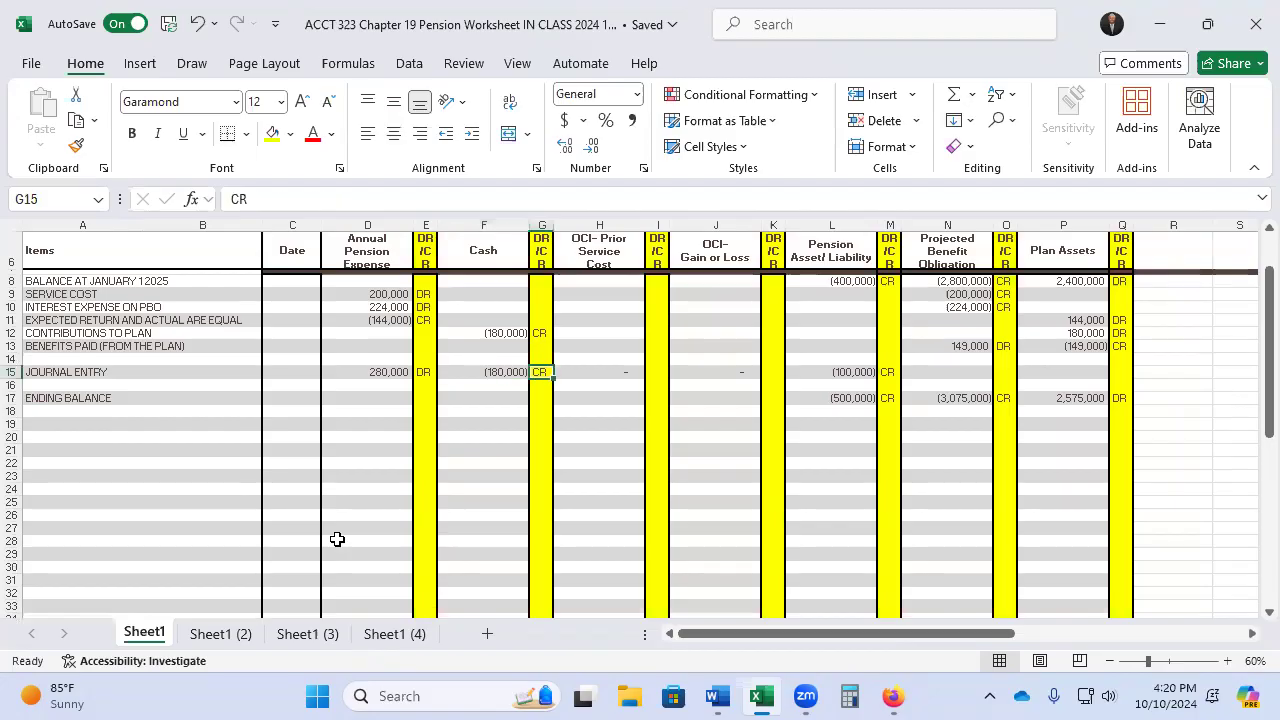
key("Right")
key("Right")
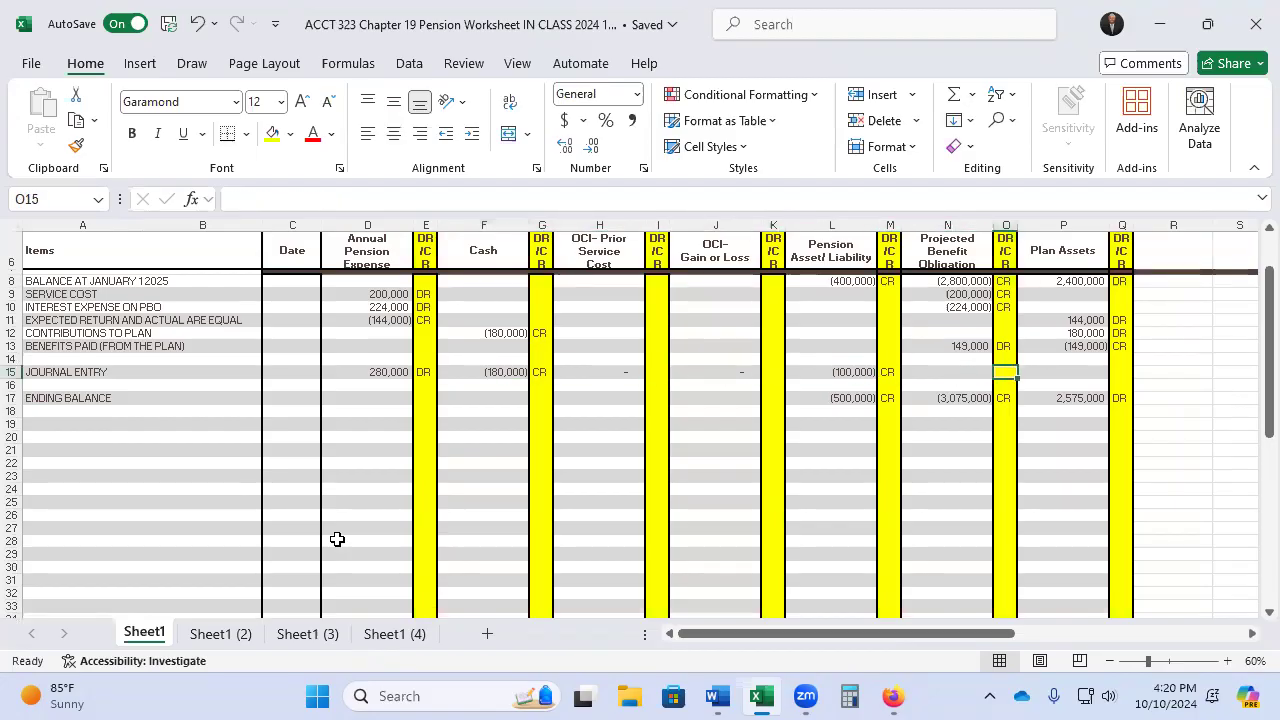
key("Right")
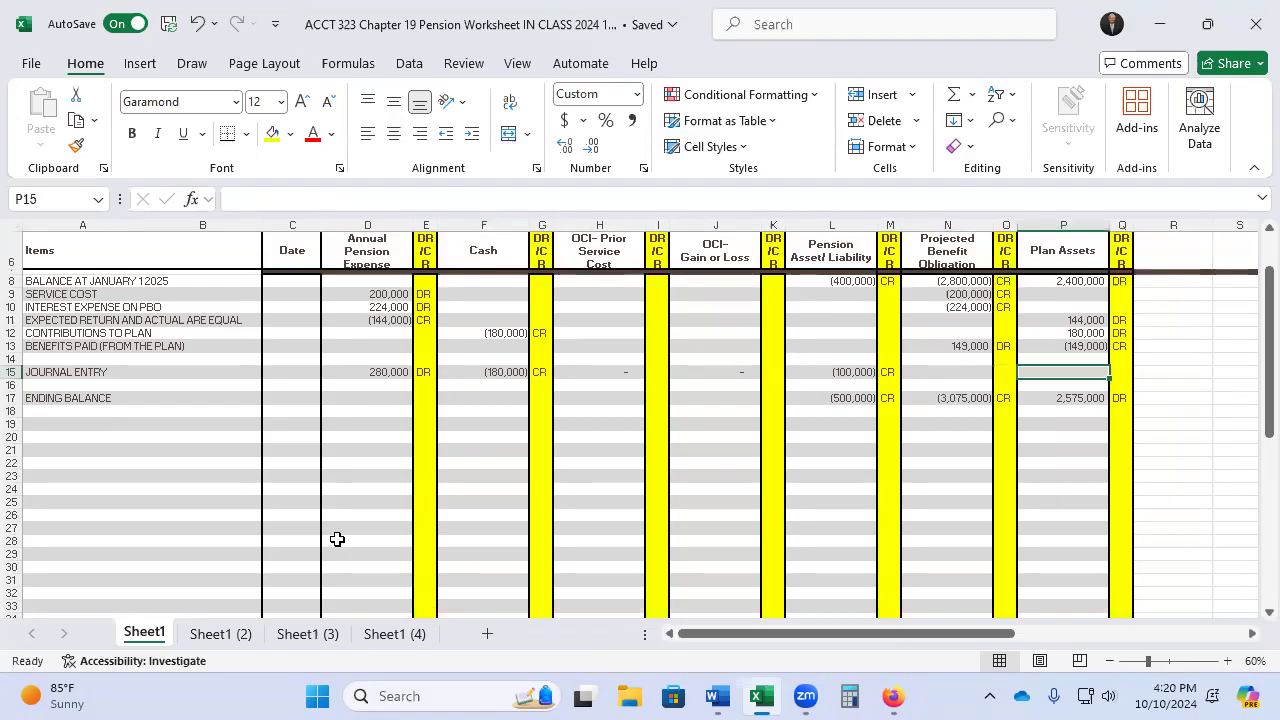
key("Left")
key("Left")
key("Home")
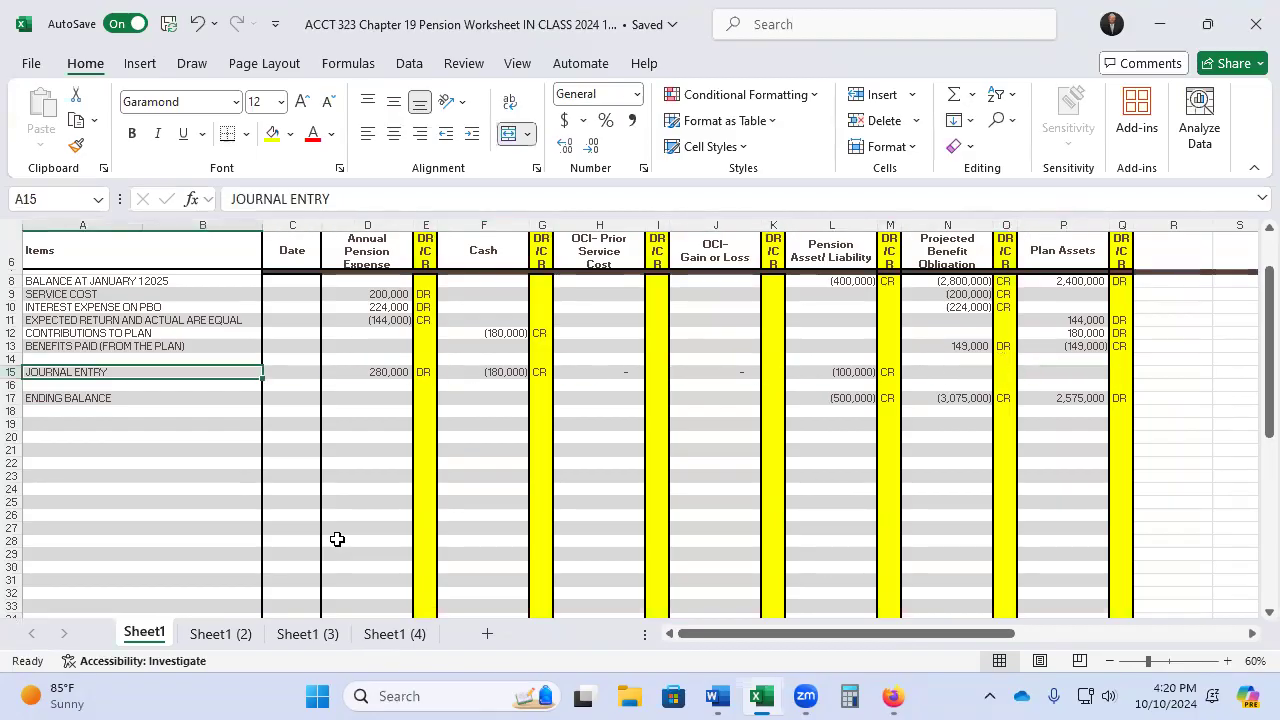
Label row 19 of the worksheet ADDITIONAL PRIOR SERVICE COST and date it 1.1.2026
key("Down")
key("Down")
key("Down")
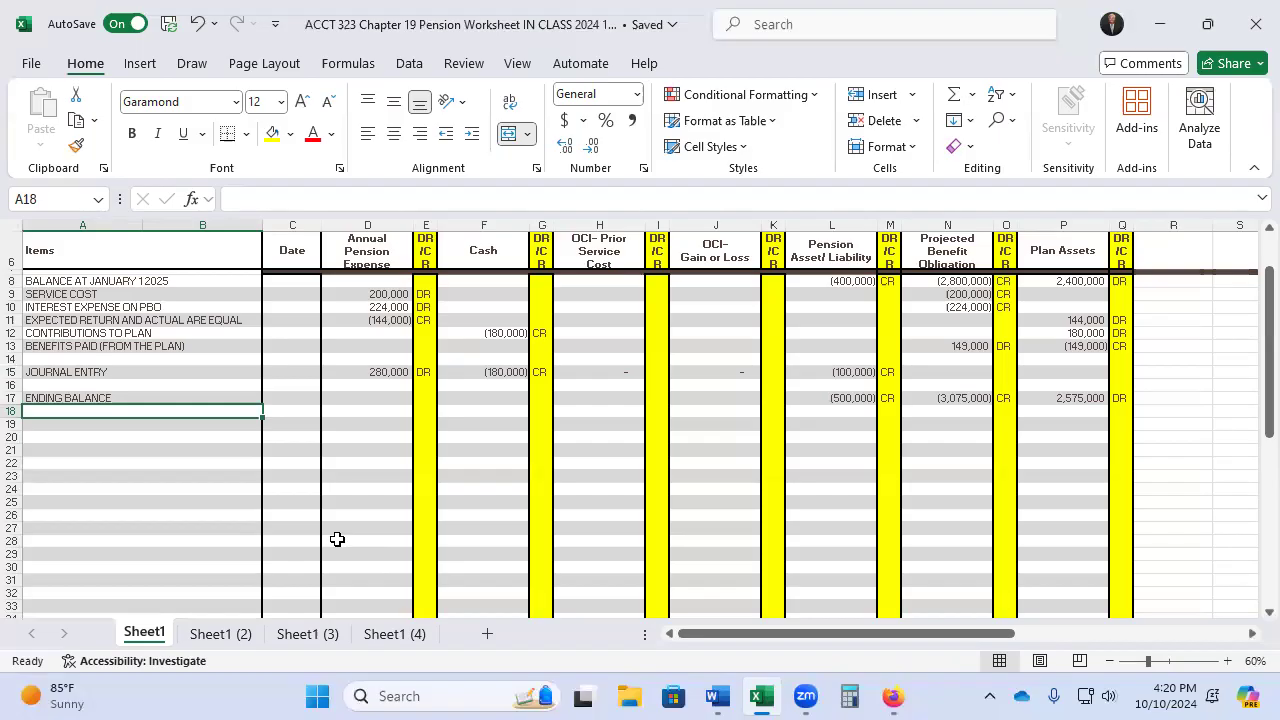
key("Down")
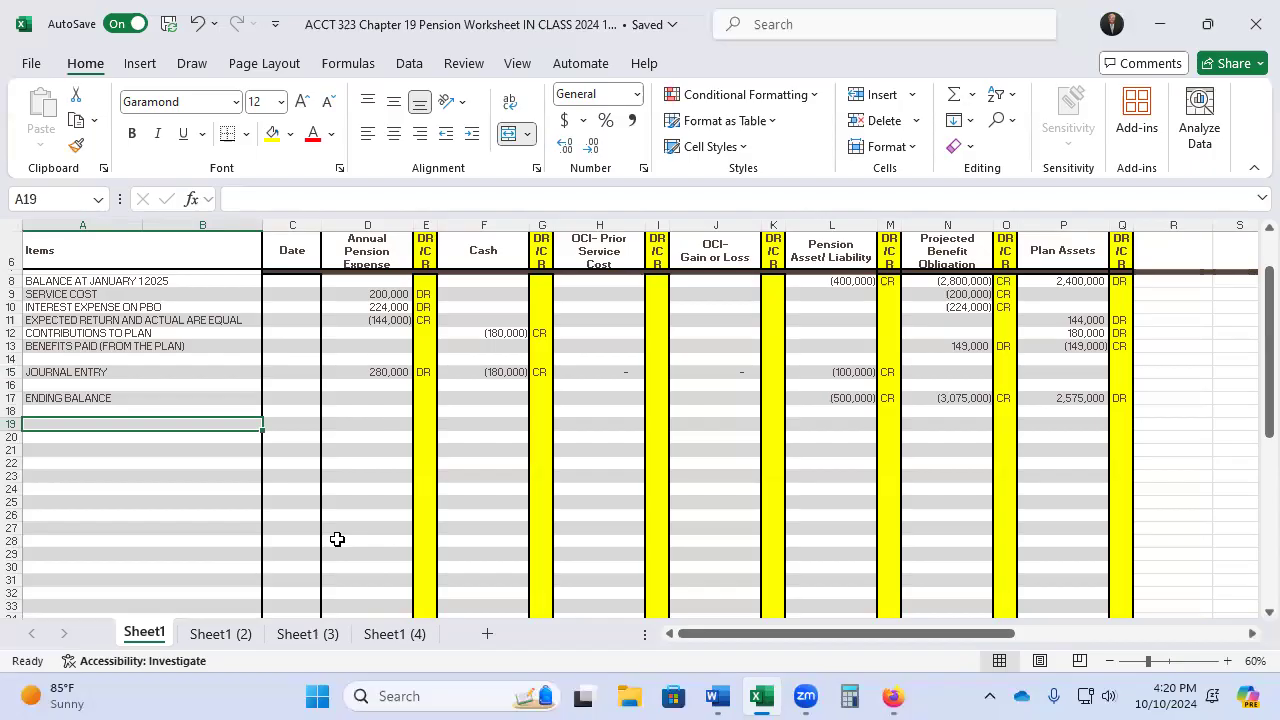
type("B")
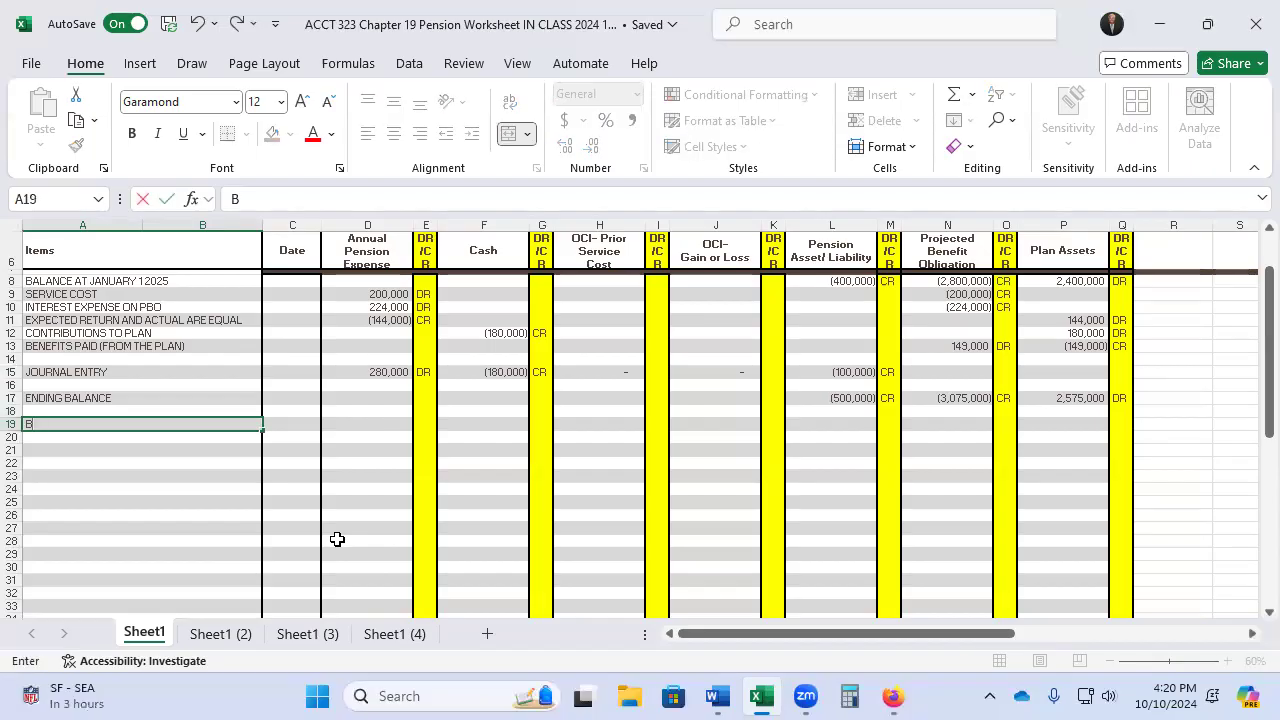
key("BackSpace")
type("ADDITIONAL PR")
key("BackSpace")
key("BackSpace")
key("BackSpace")
type("AL PRIOR SERVCI")
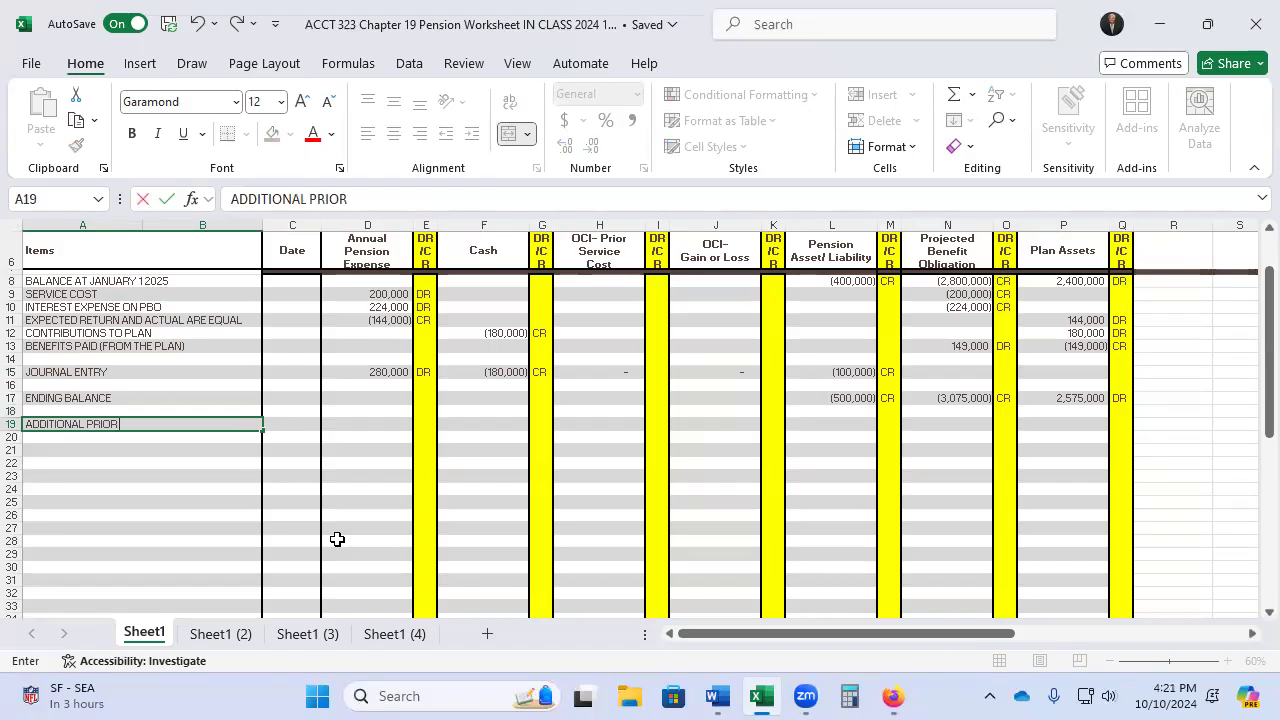
key("BackSpace")
key("BackSpace")
type("ICE J")
key("BackSpace")
type("COST")
key("BackSpace")
key("BackSpace")
key("BackSpace")
type("OST")
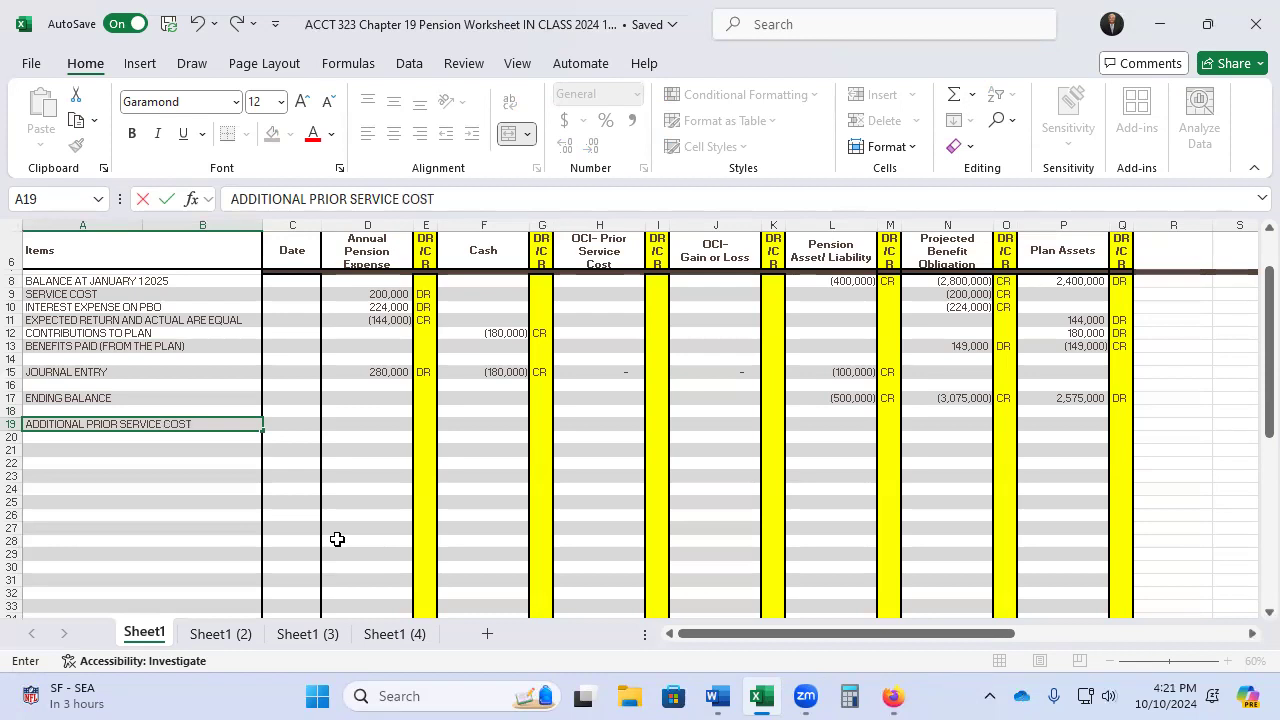
key("Tab")
type("1.1.2026")
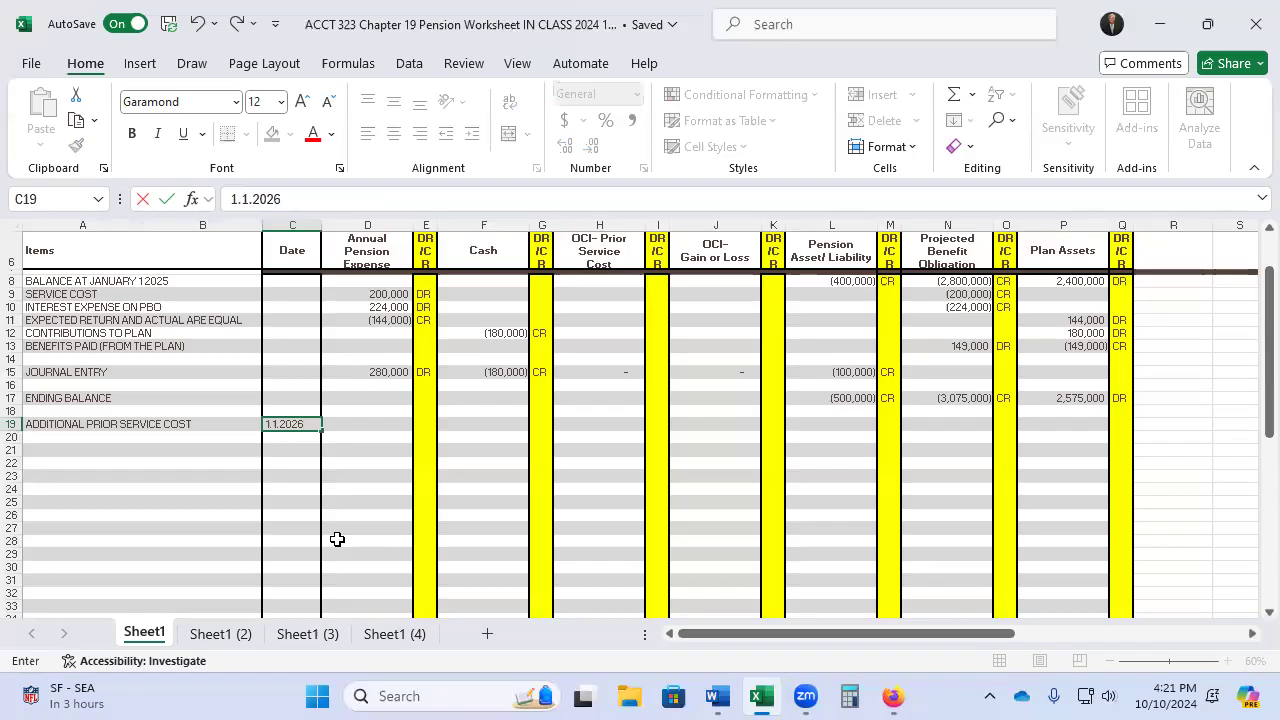
Enter 300,000 as the additional prior service cost under OCI- Prior Service Cost in H19 and mark it DR
key("Right")
key("Right")
key("Right")
key("Right")
key("Right")
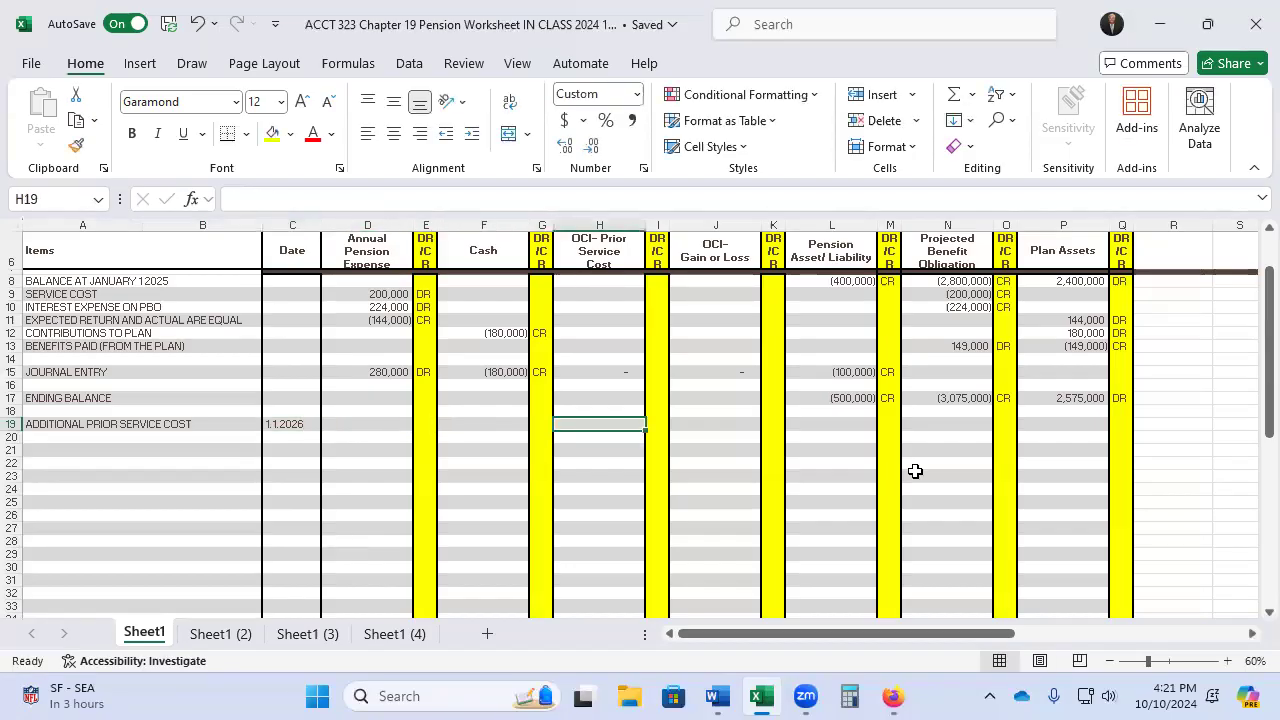
type("300,")
type("00000")
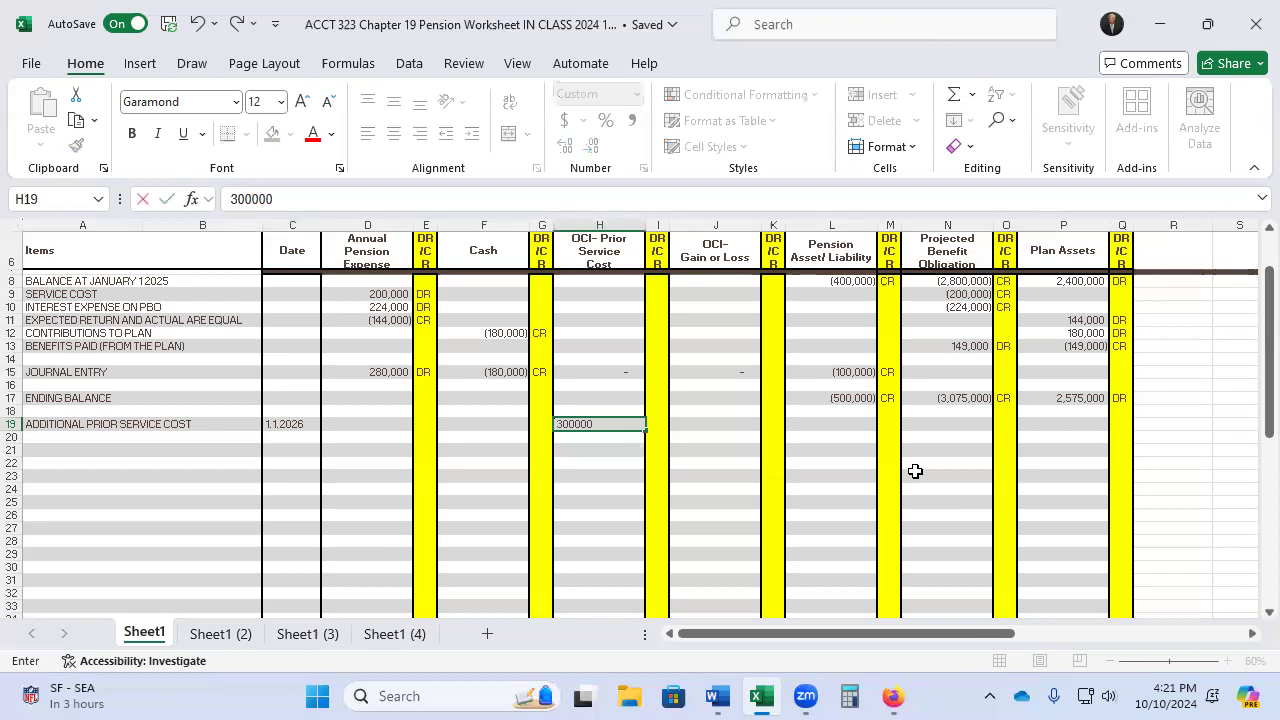
key("Return")
key("Up")
key("Right")
type("DR")
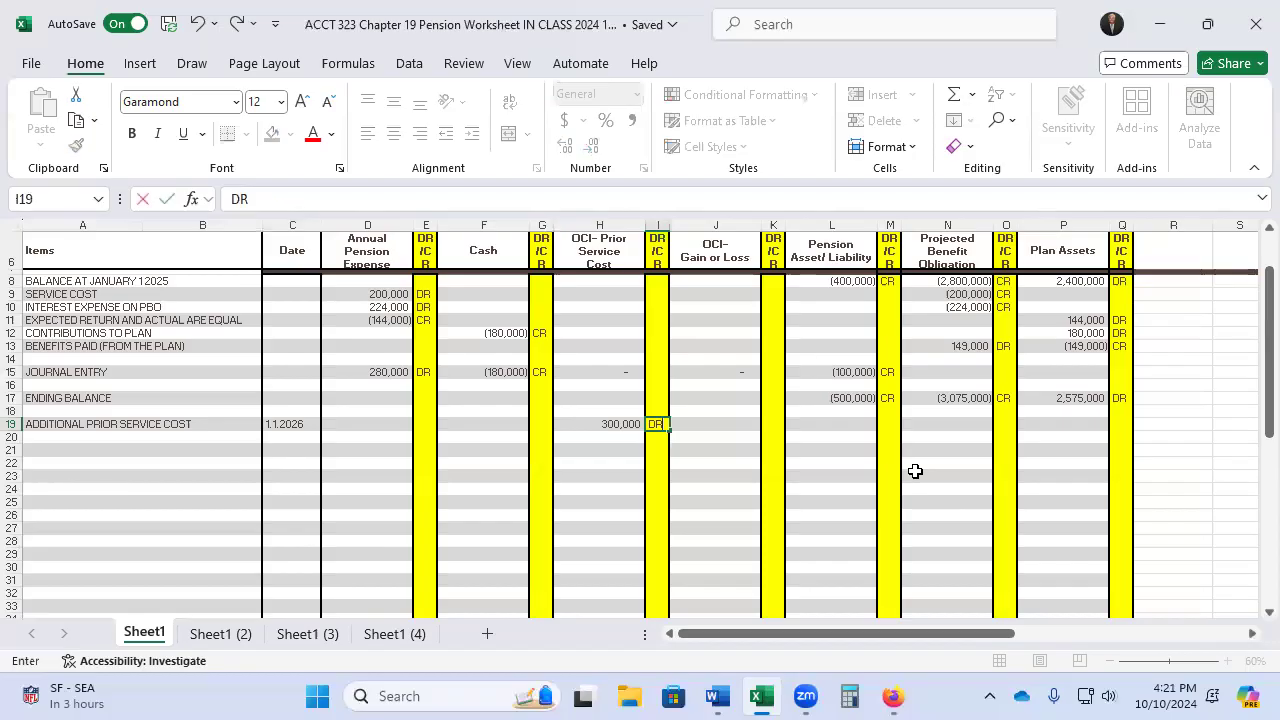
Record the additional cost under Projected Benefit Obligation in N19 as the negative of H19 and mark it CR
key("Right")
key("Right")
key("Right")
key("Right")
key("Right")
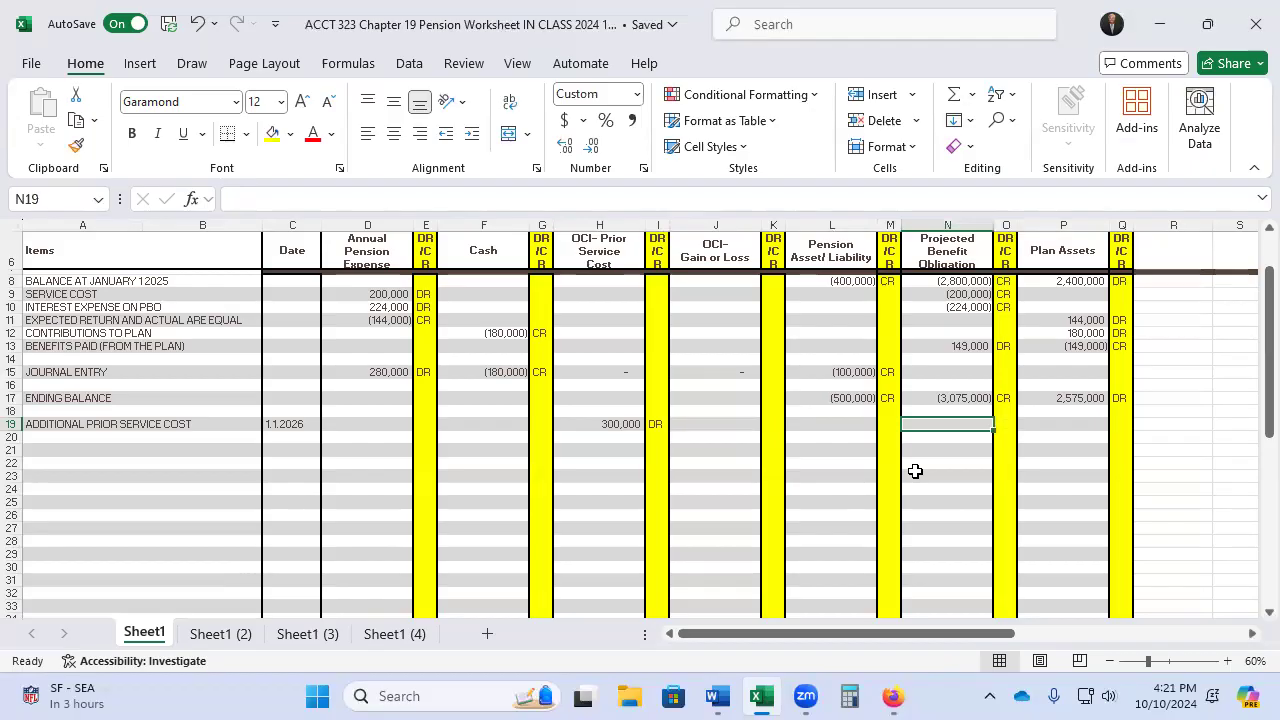
type("-")
key("Left")
key("Left")
key("Left")
key("Left")
key("Left")
key("Left")
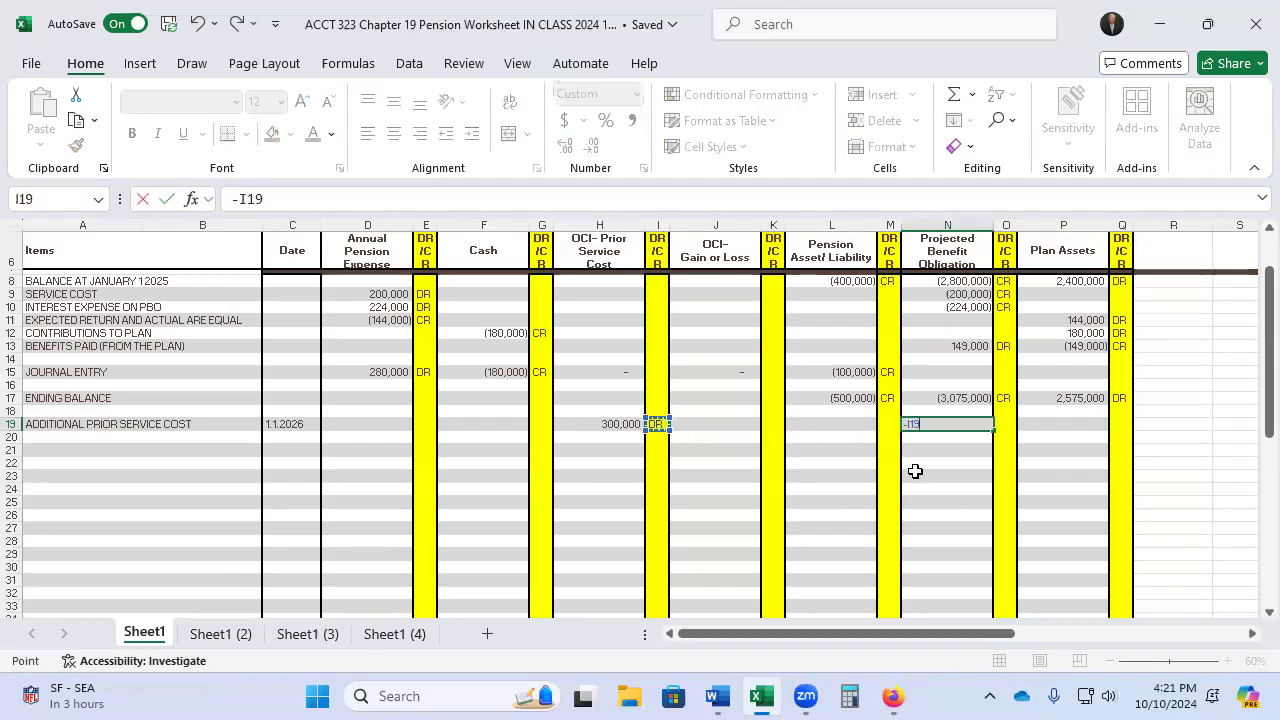
key("Tab")
type("CR")
Add the row label BALANCE AT 1.1.2026 in A21
key("Left")
key("Left")
key("Left")
key("Home")
key("Down")
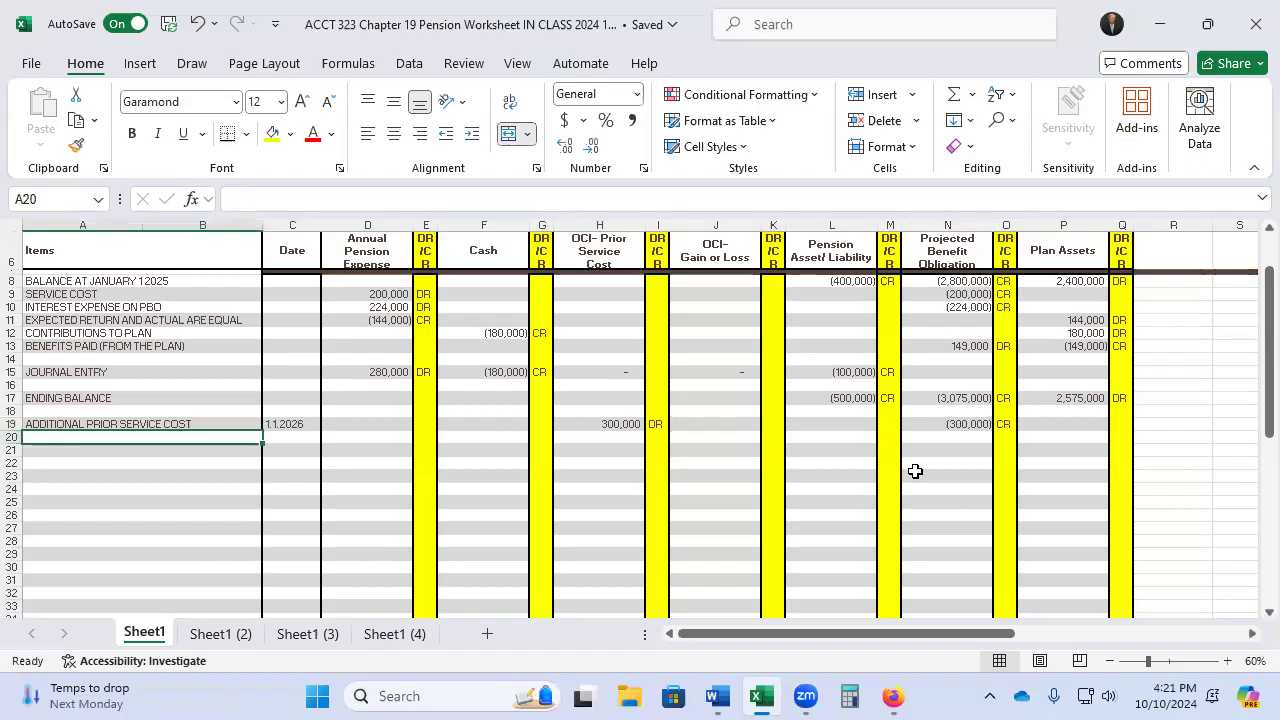
key("Down")
type("BALANCE AT 1.1.2026")
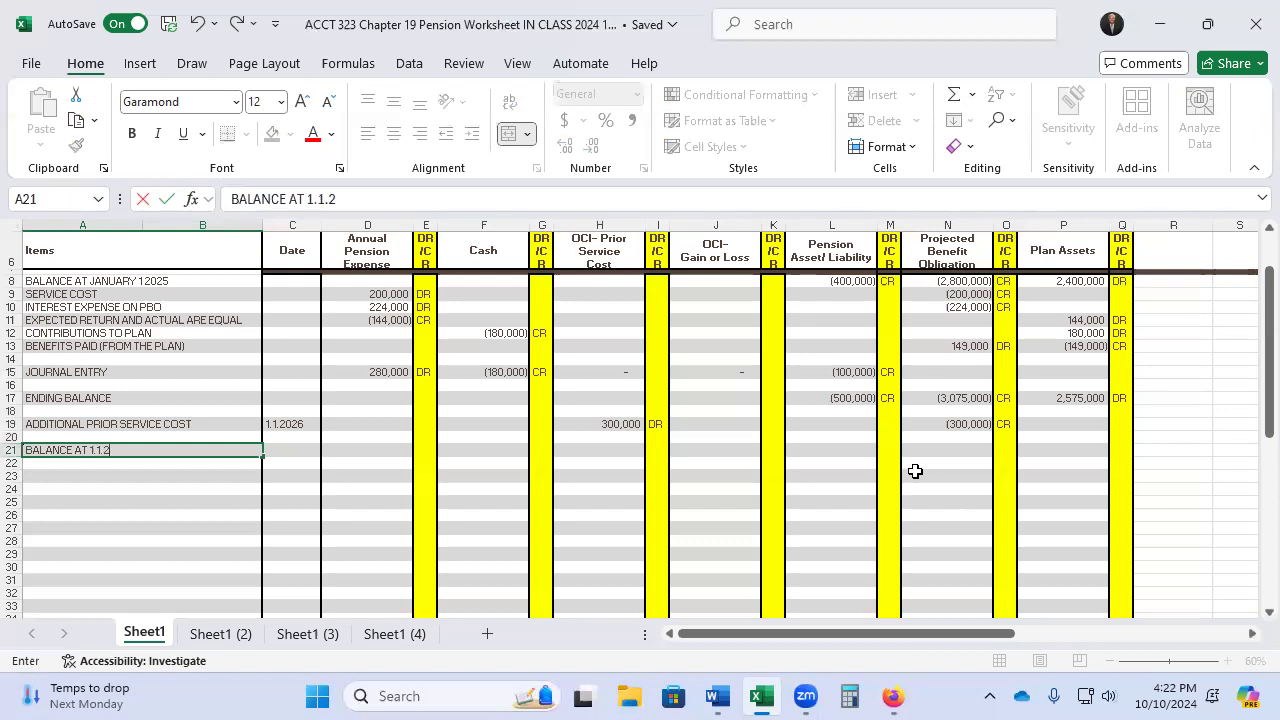
Calculate the 1.1.2026 projected benefit obligation in N21 as the sum of the ending balance and additional cost, N17+N19
key("Tab")
key("Right")
key("Right")
key("Right")
key("Right")
key("Right")
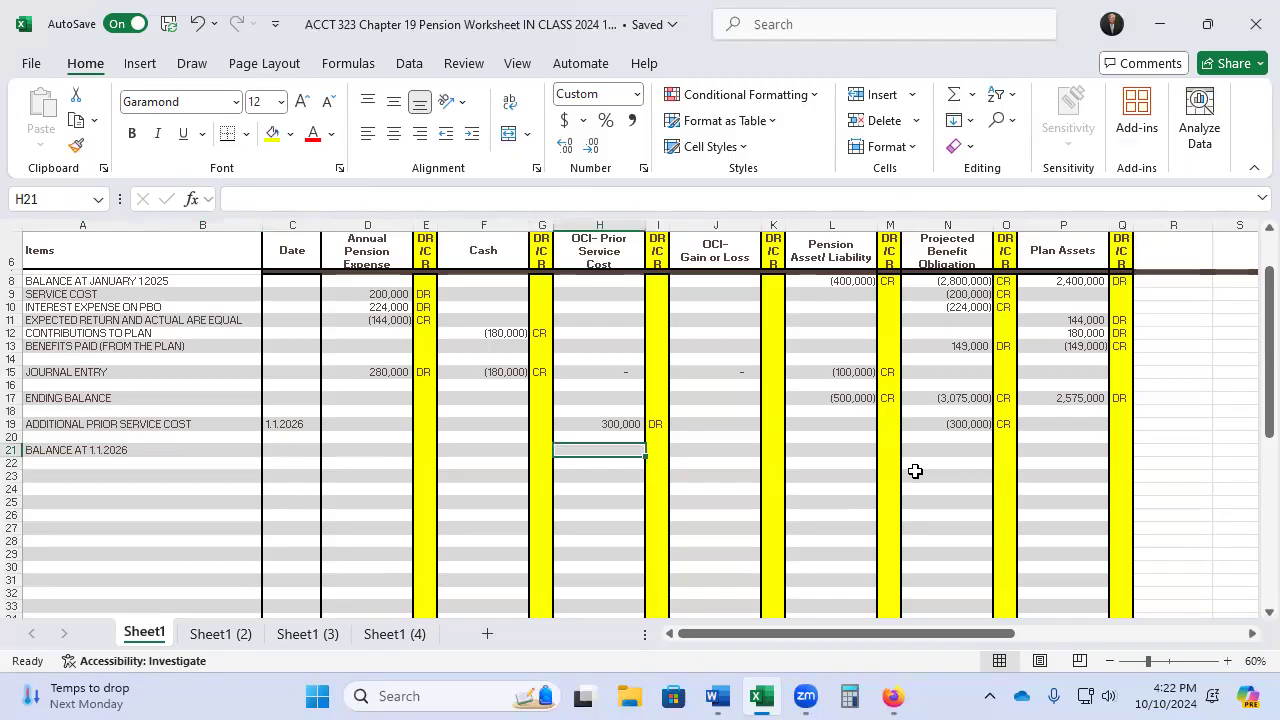
key("Right")
key("Right")
key("Right")
key("Right")
key("Right")
key("Right")
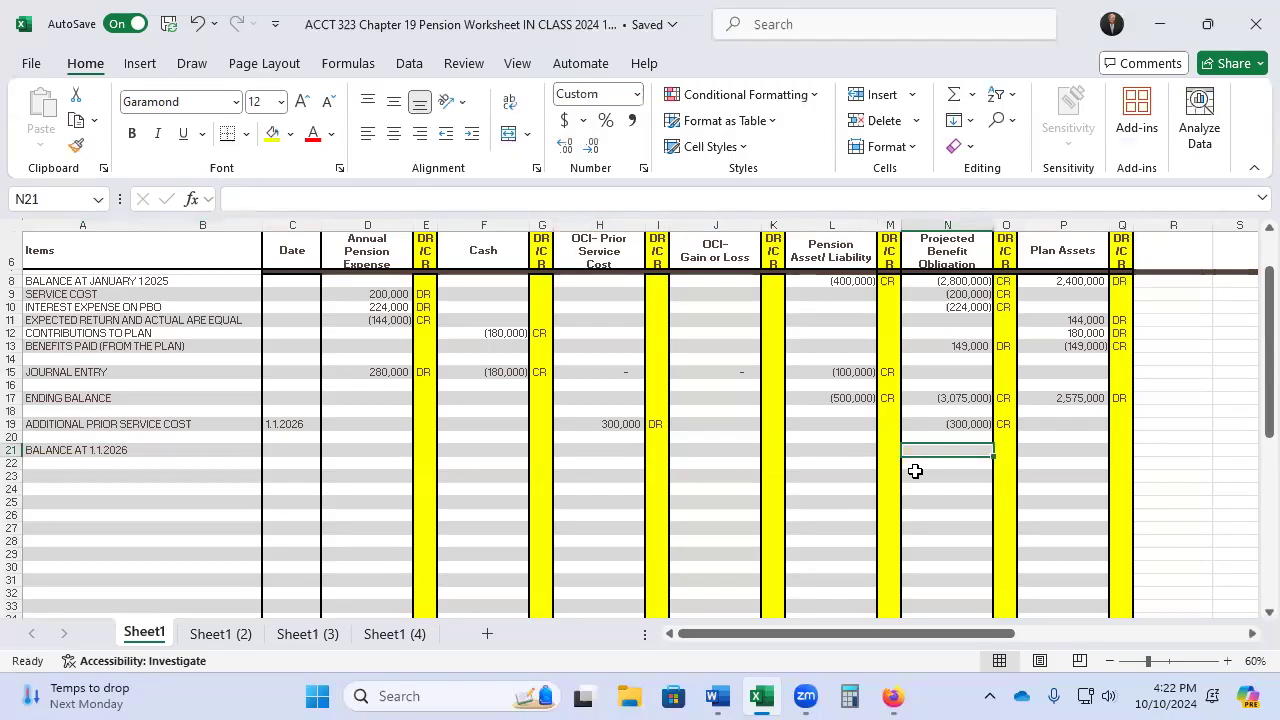
type("+")
key("Up")
key("Up")
key("Up")
key("Up")
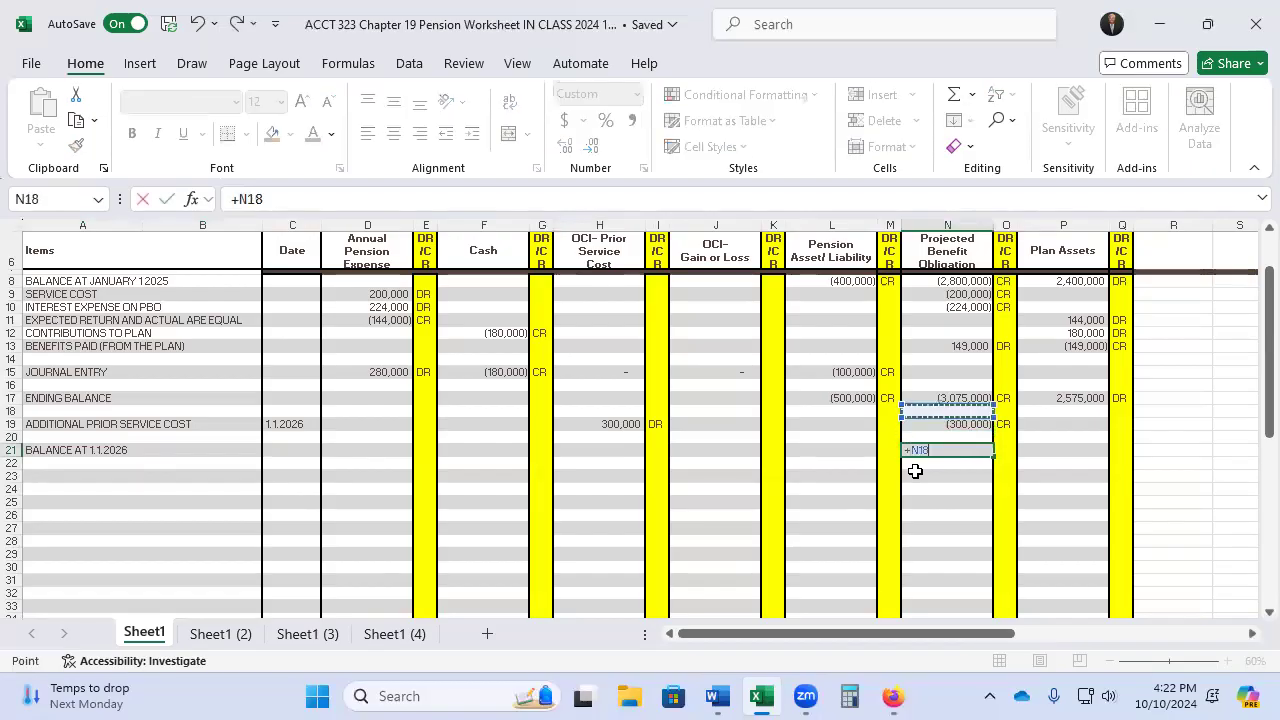
type("+")
key("Up")
key("Up")
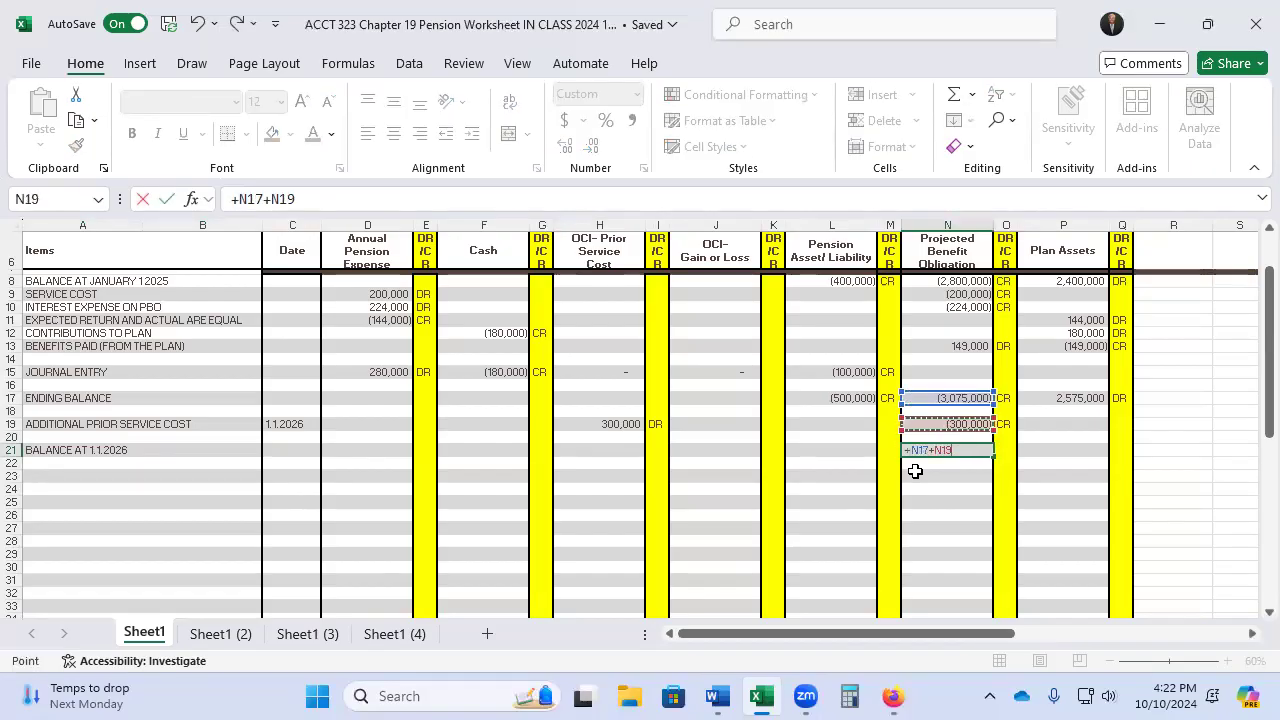
key("Return")
Carry the plan assets ending balance from P17 into P21 of the 1.1.2026 balance row
key("Up")
key("Right")
key("Right")
type("+")
key("Up")
key("Up")
key("Up")
key("Up")
key("Return")
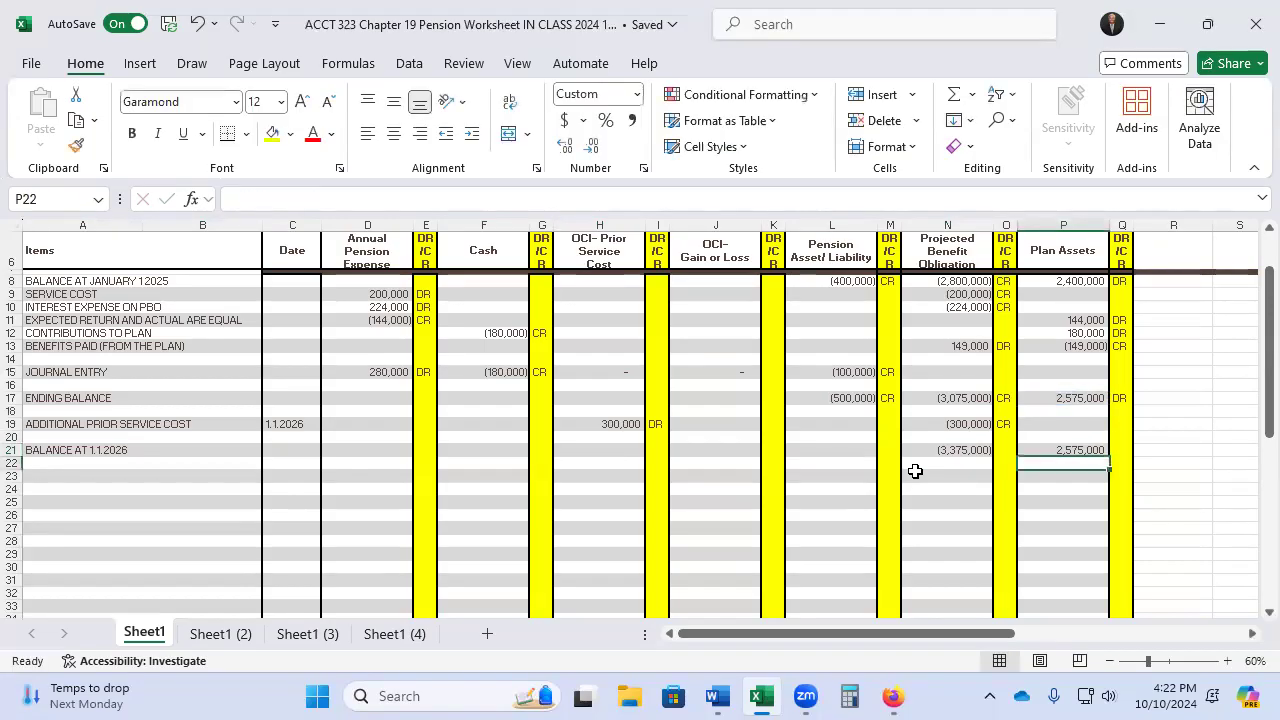
Mark the 1.1.2026 projected benefit obligation as CR in O21 and select the plan assets DR/CR cell Q21
key("Up")
key("Left")
type("CR")
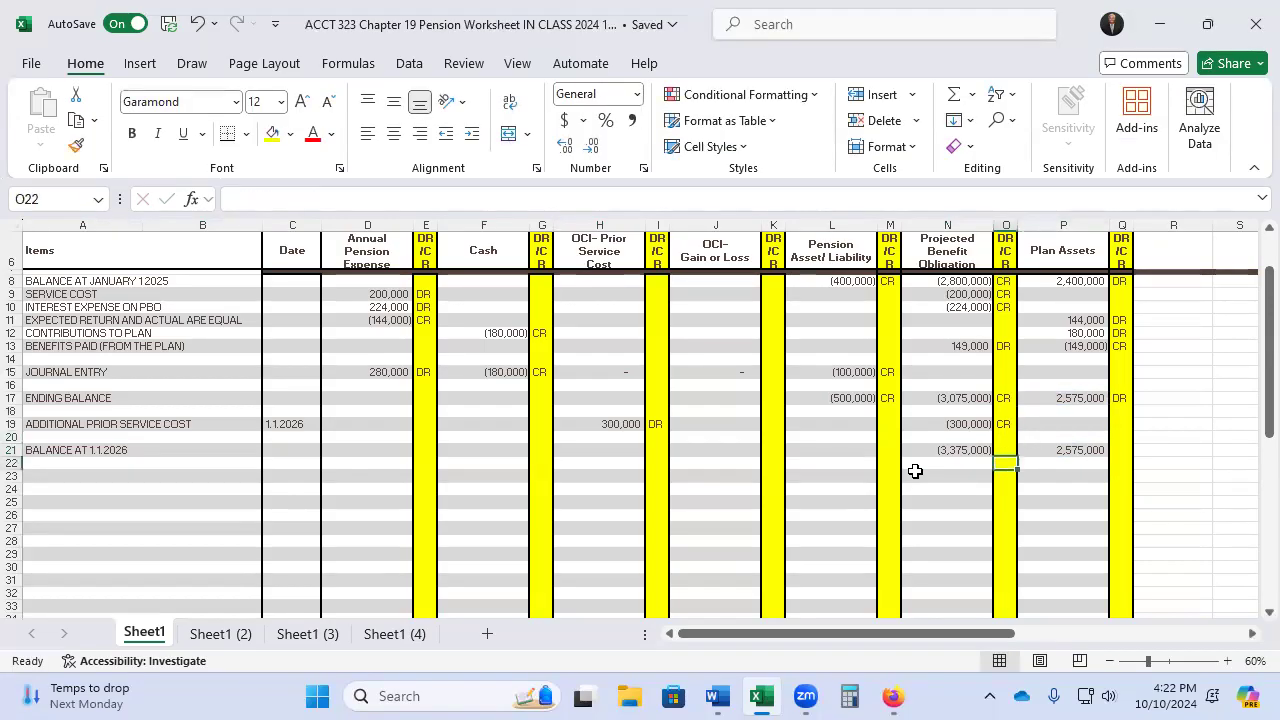
key("ctrl+Return")
key("Right")
key("Right")
key("Right")
key("Left")
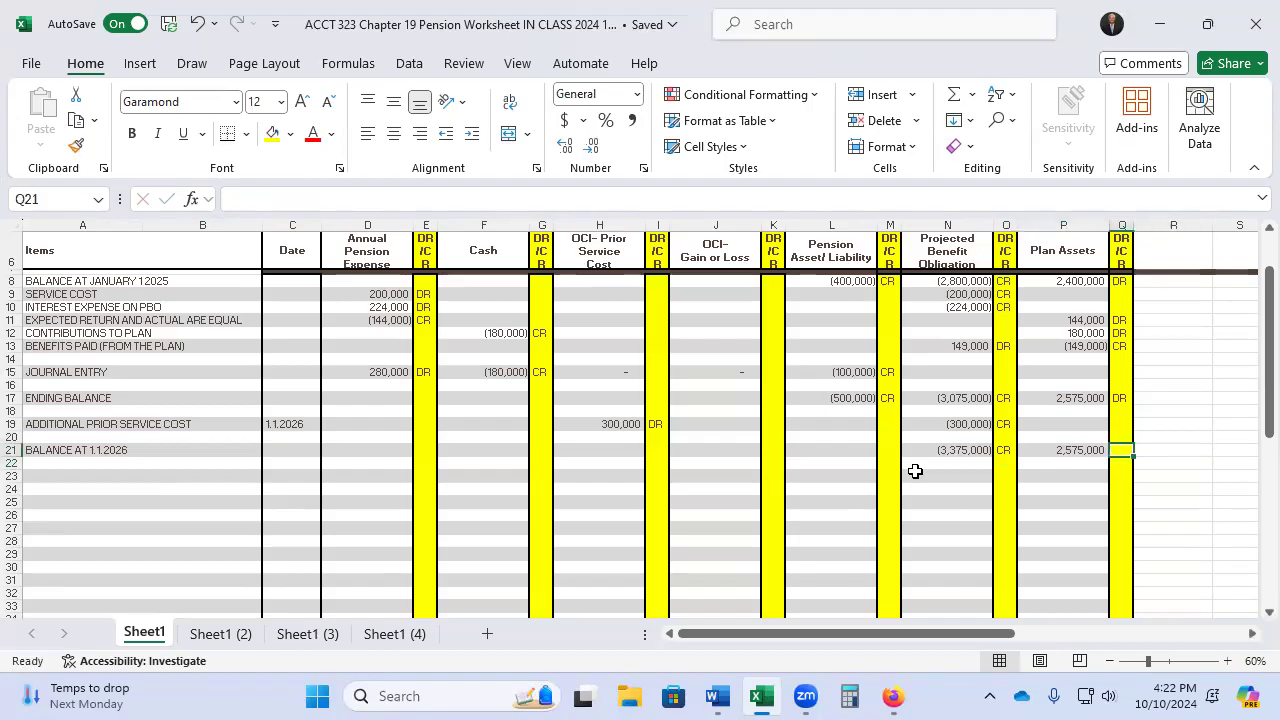
Mark the 1.1.2026 plan assets balance as DR in Q21
type("CR")
key("BackSpace")
key("BackSpace")
type("DR")
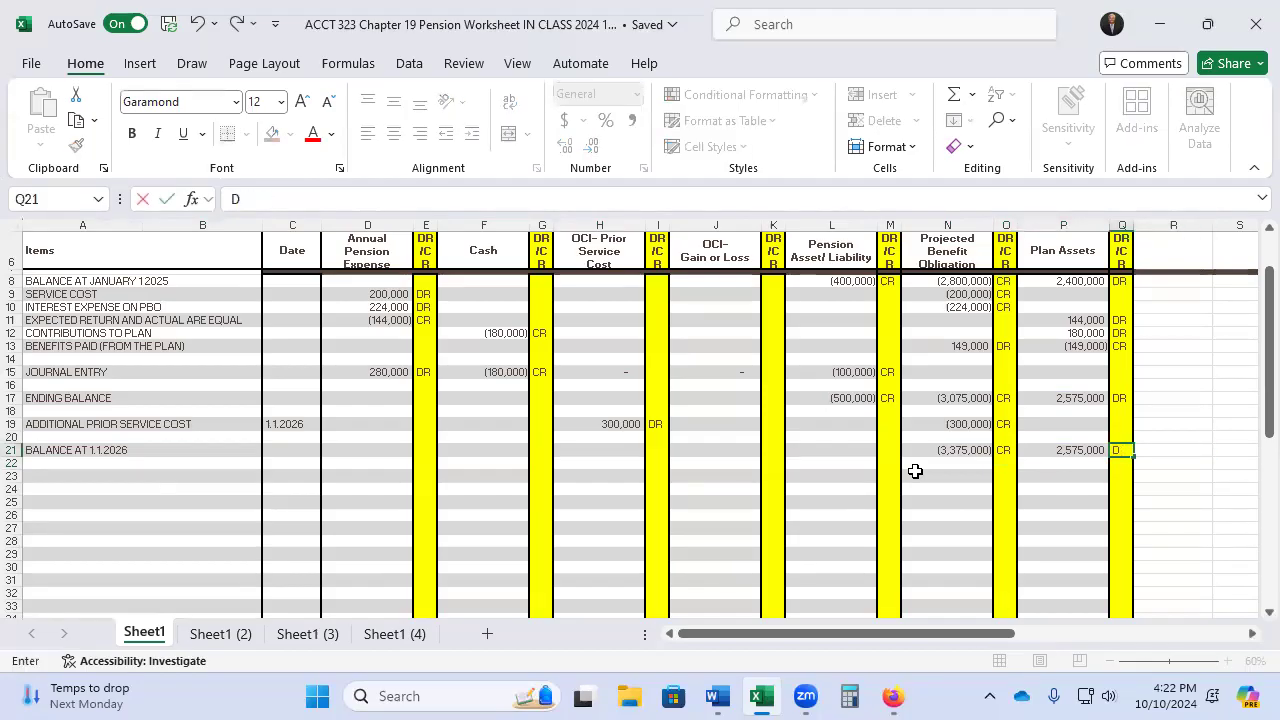
Add the row label SERVICE COST in A22, below the 1.1.2026 balance
key("Left")
key("Left")
key("Left")
key("Left")
key("Left")
key("Left")
key("Left")
key("Left")
key("Left")
key("Left")
key("Left")
key("Left")
key("Left")
key("Left")
key("Left")
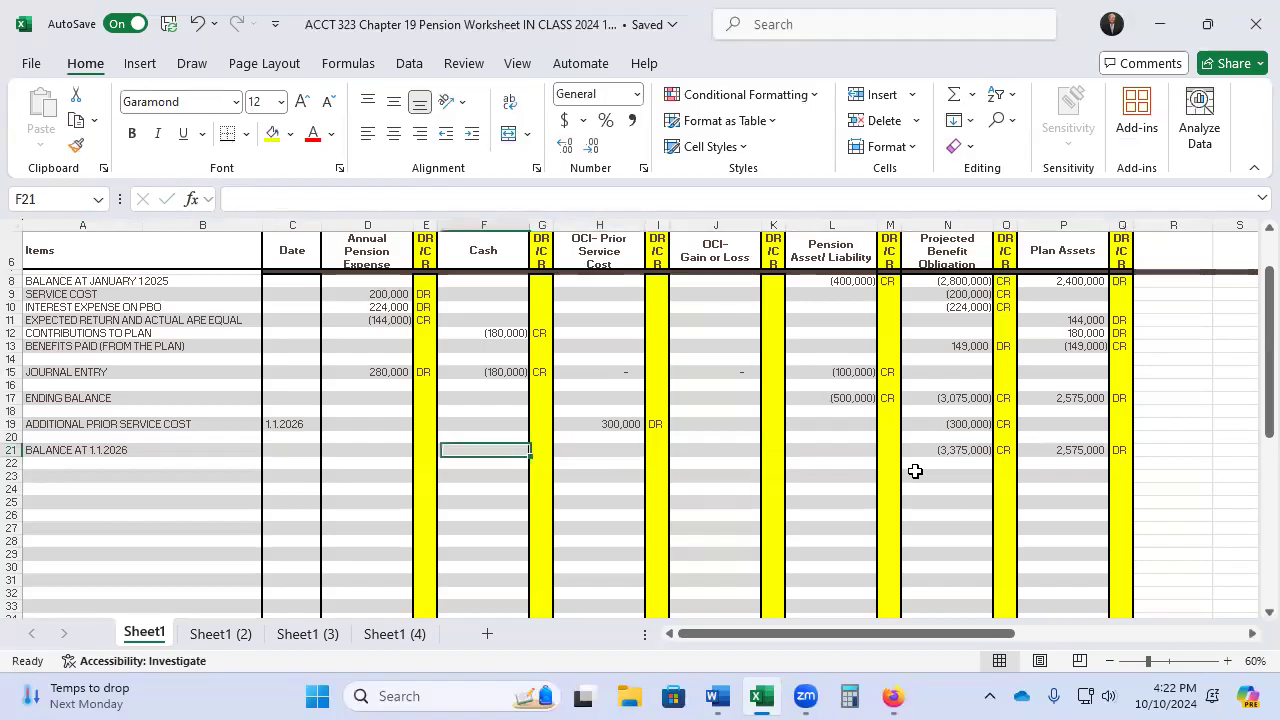
key("Down")
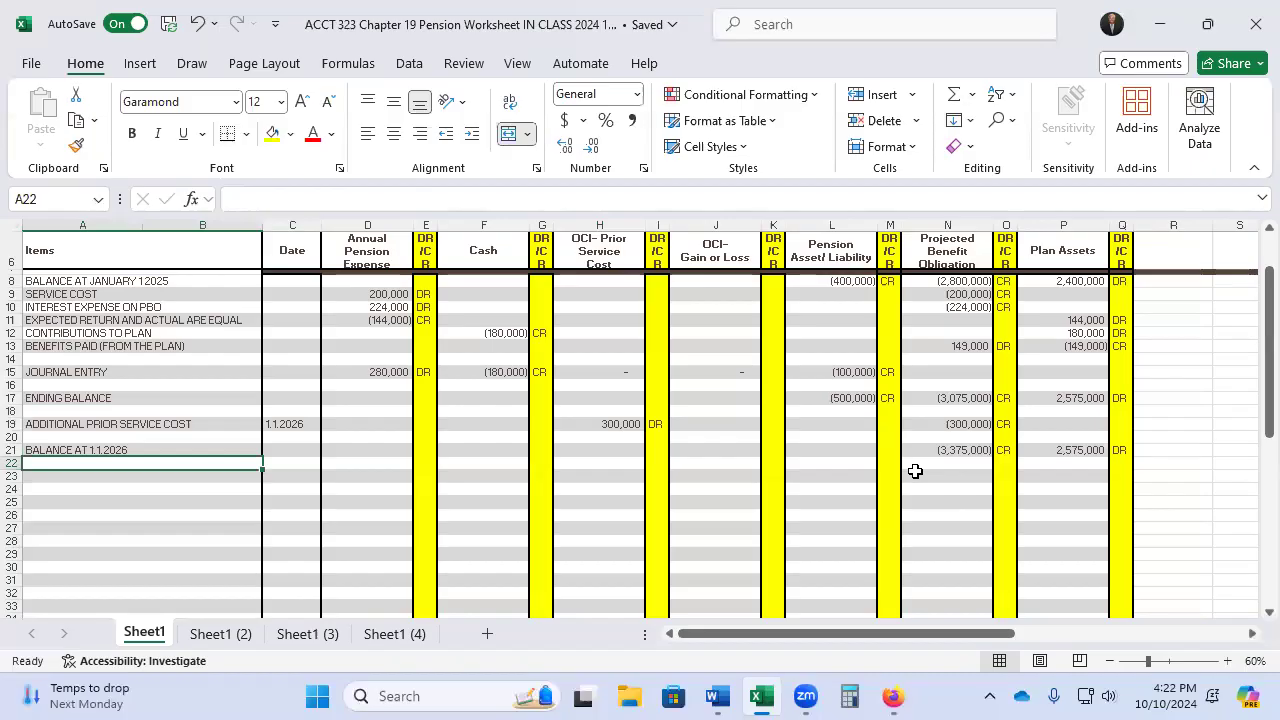
type("SERVIC")
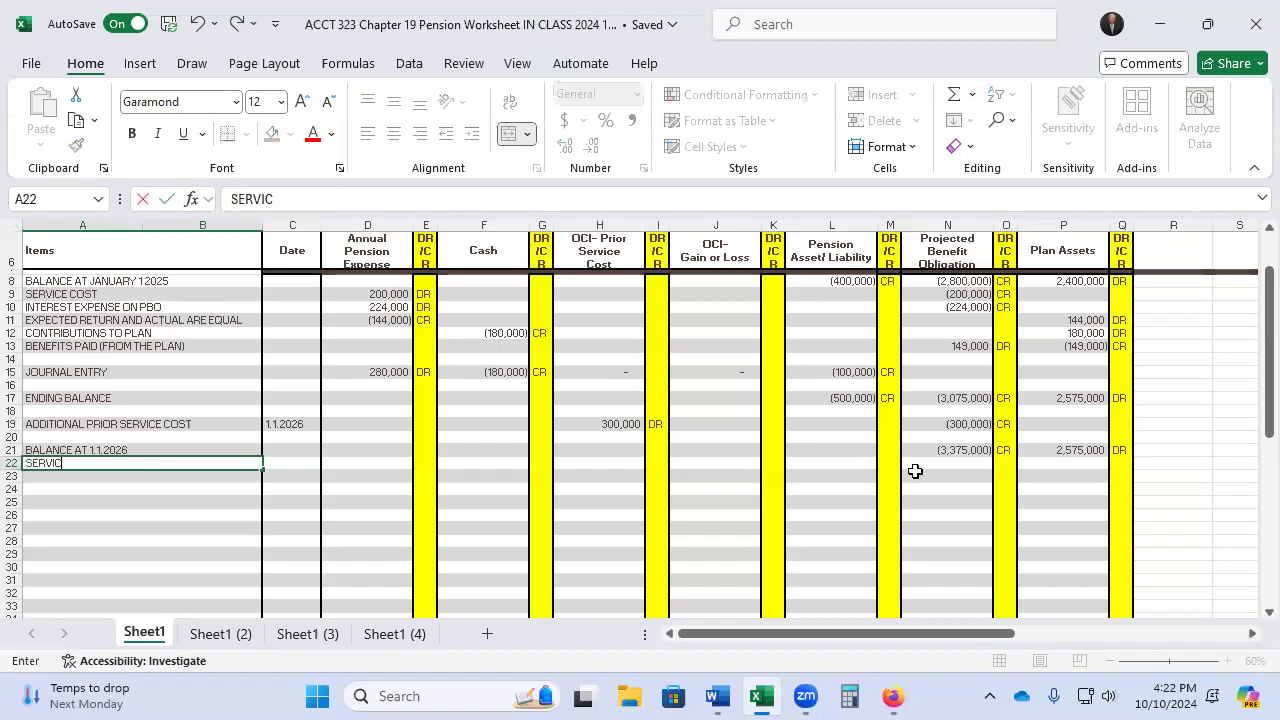
type("E COSTS")
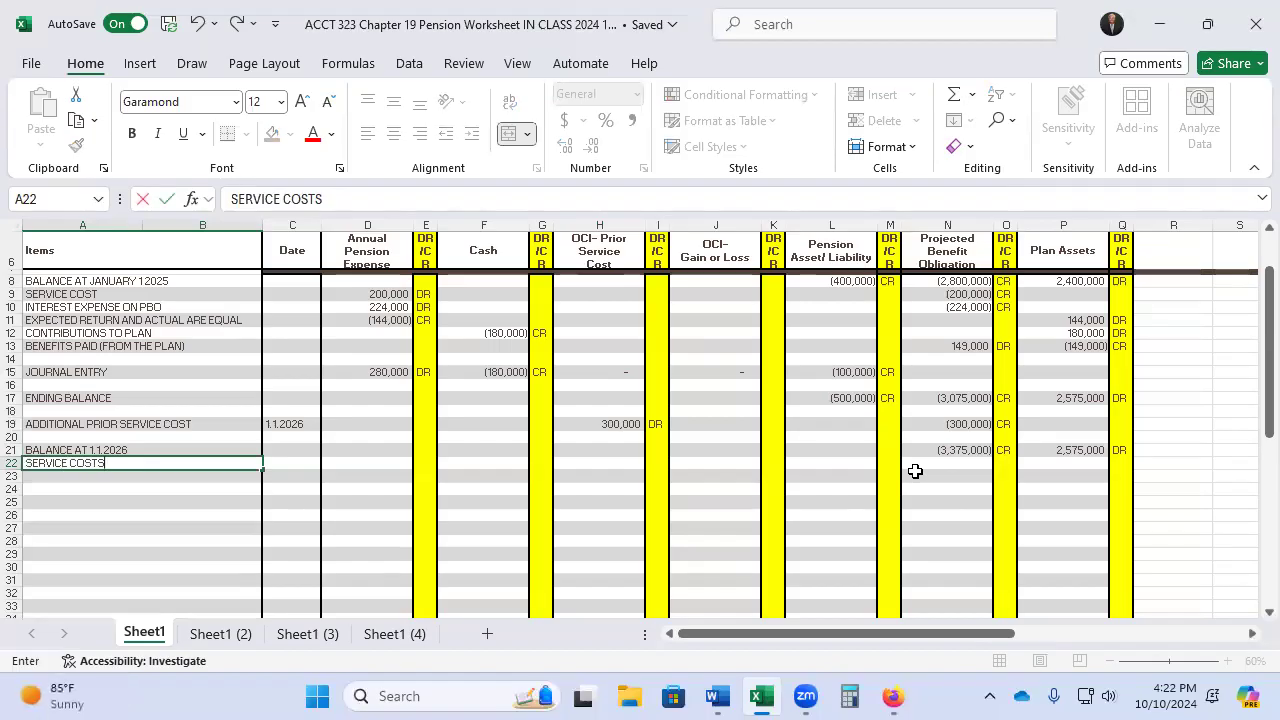
key("BackSpace")
Enter the 2026 service cost of 225000 as annual pension expense in D22 and mark it DR in E22
key("Tab")
key("Tab")
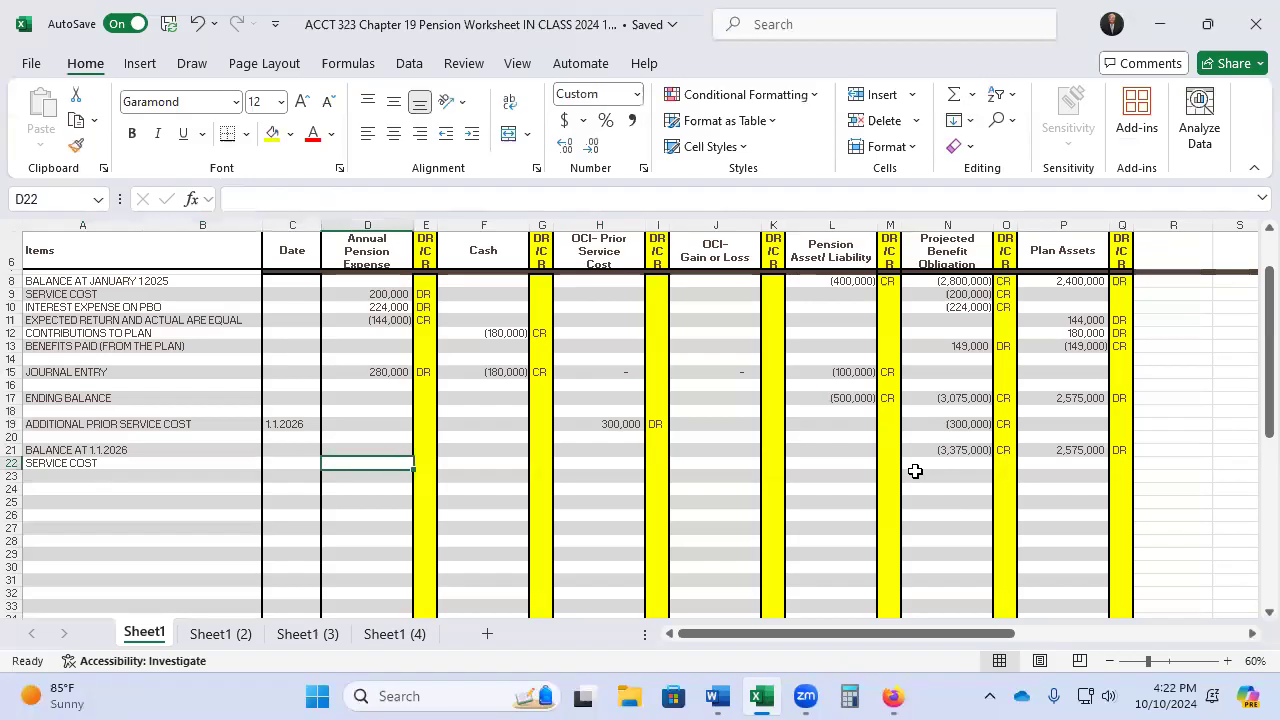
type("225000")
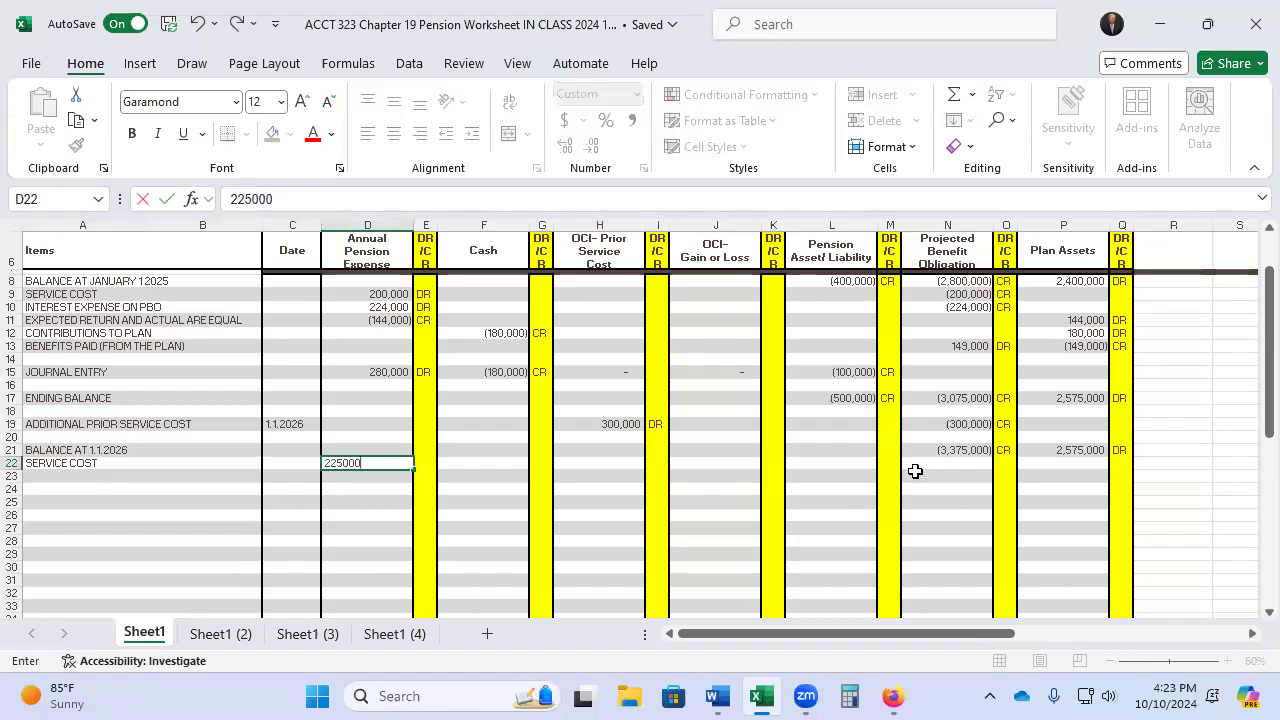
key("Tab")
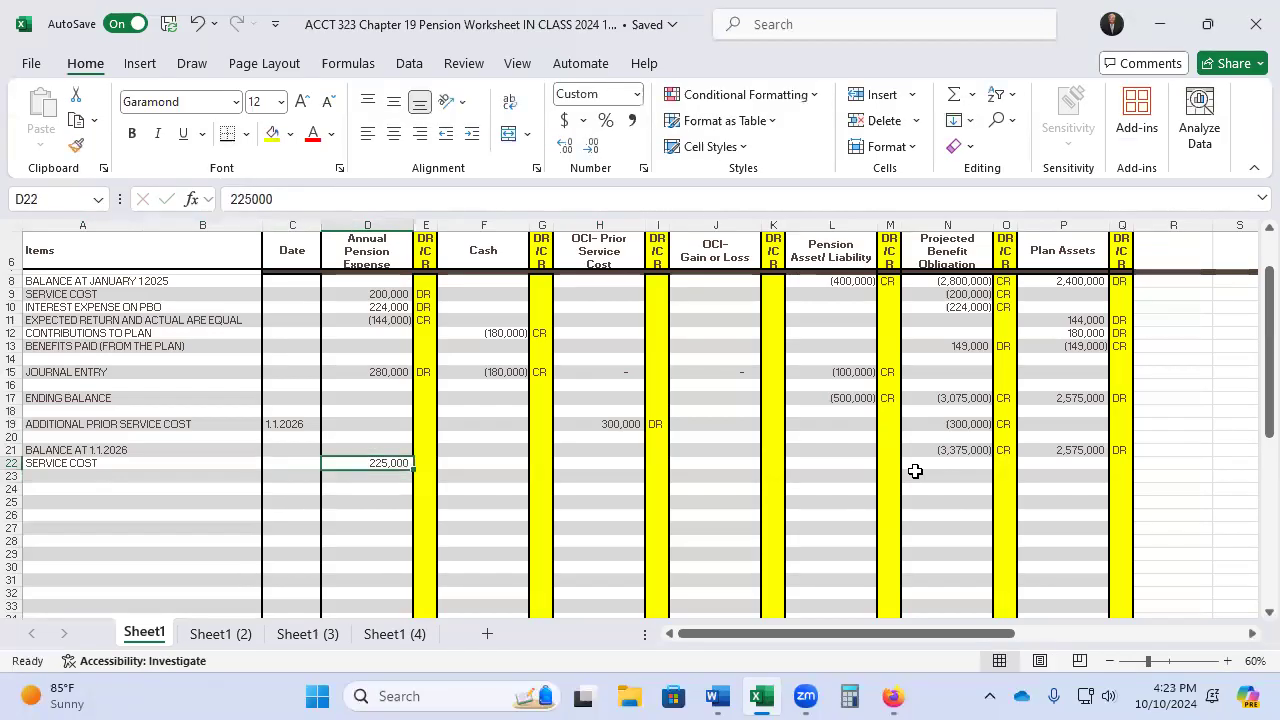
type("DR")
Carry the service cost into the projected benefit obligation in N22 as -D22 and mark it CR in O22
key("Tab")
key("Tab")
key("Tab")
key("Tab")
key("Tab")
key("Tab")
key("Tab")
key("Tab")
key("Tab")
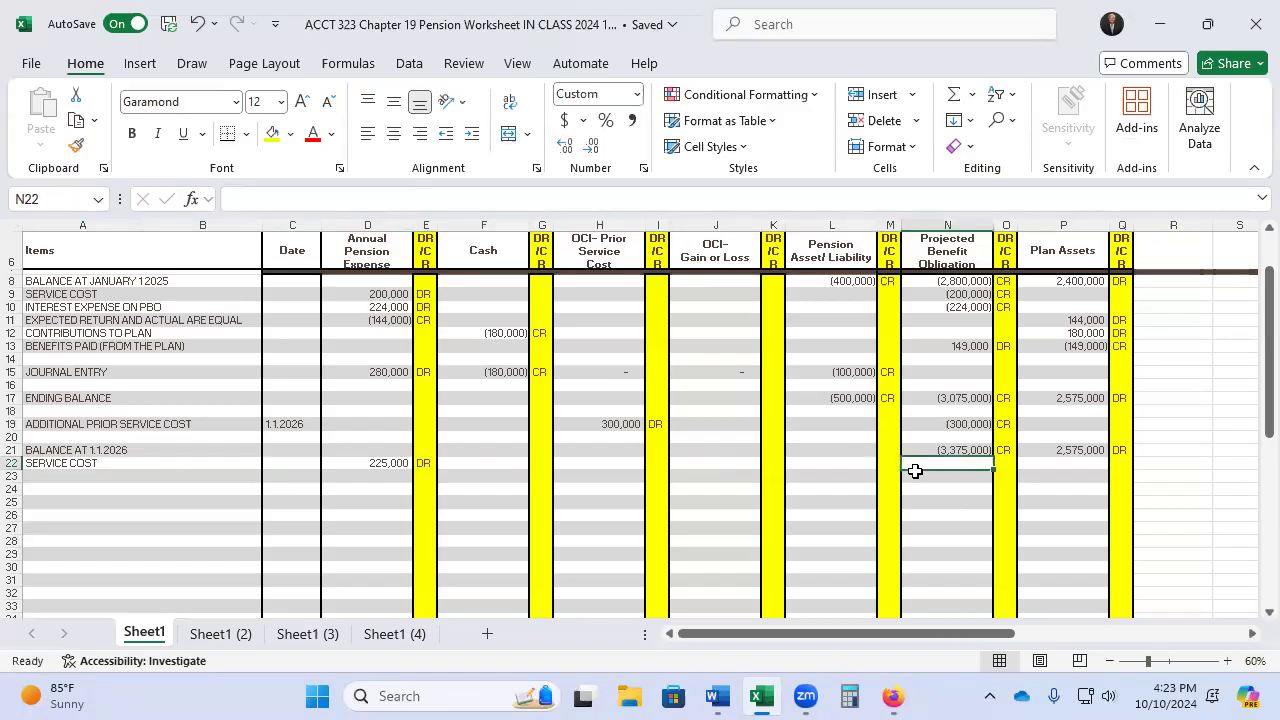
type("-")
key("Left")
key("Left")
key("Left")
key("Left")
key("Left")
key("Left")
key("Left")
key("Left")
key("Left")
key("Left")
key("Return")
key("Up")
key("Tab")
type("CR")
Add the row label INTEREST COST in A23
key("Left")
key("Home")
key("Down")
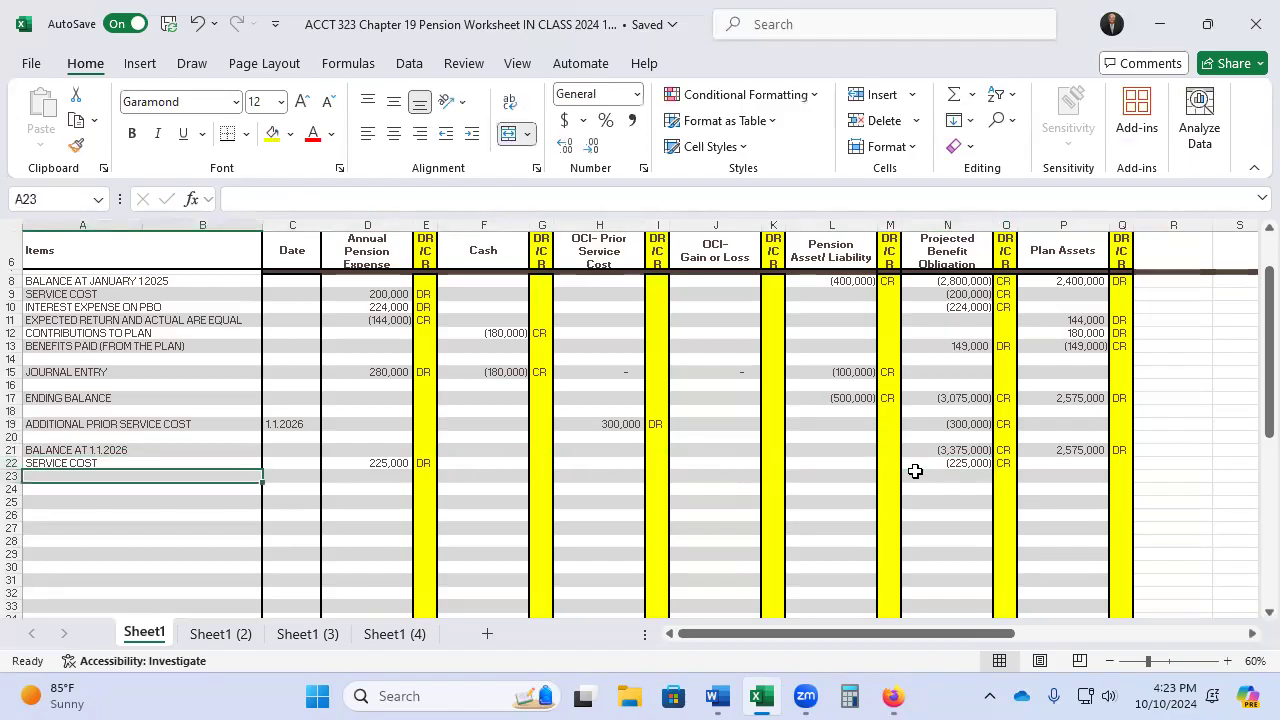
left_click(1226, 661)
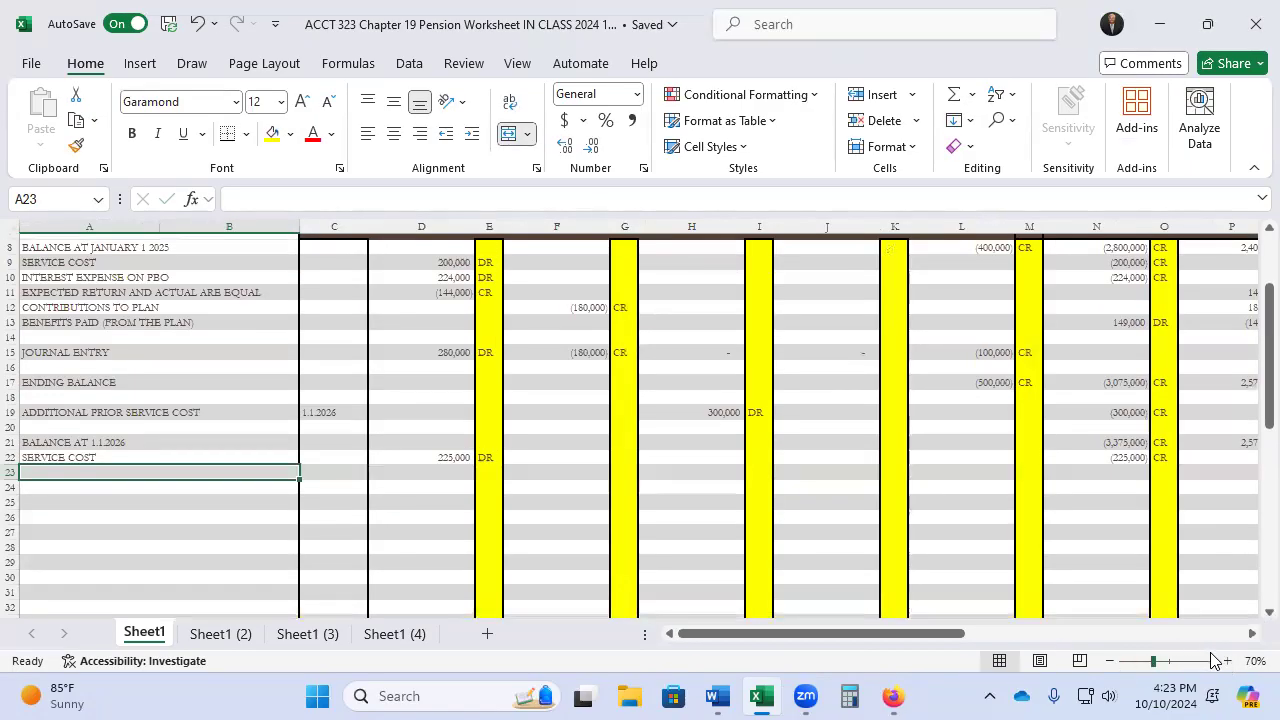
left_click(1109, 663)
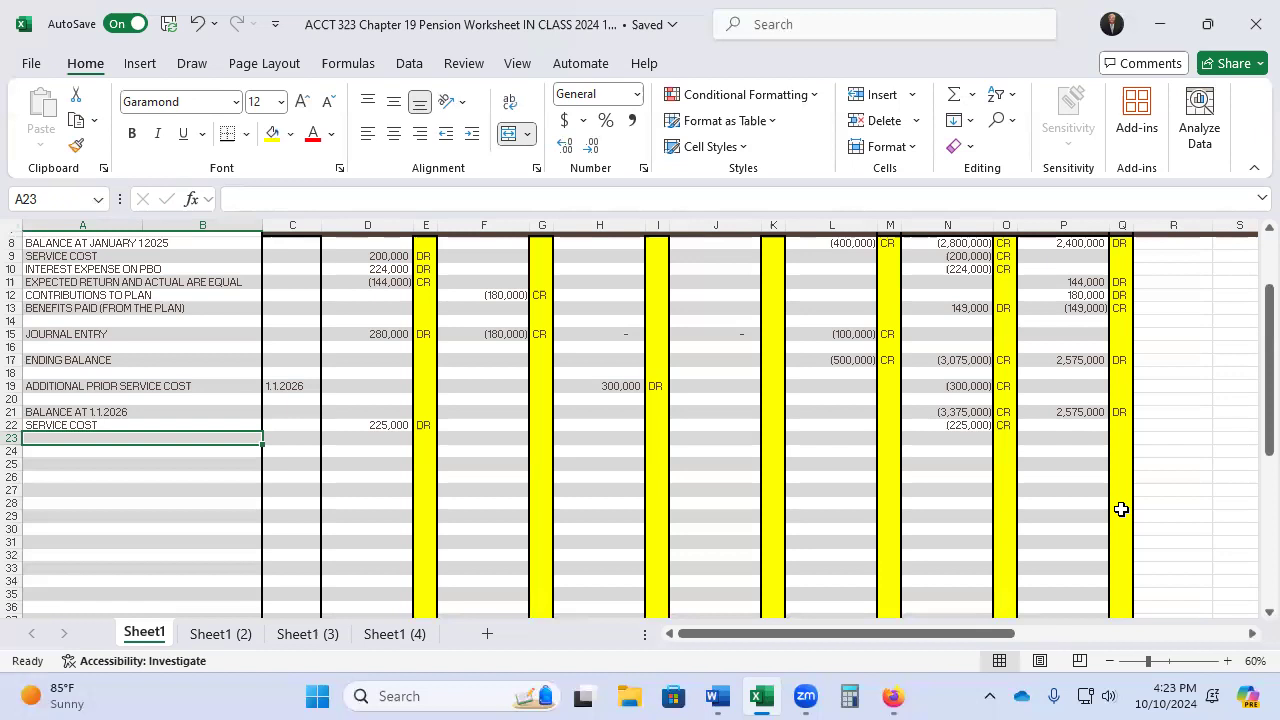
type("INTER")
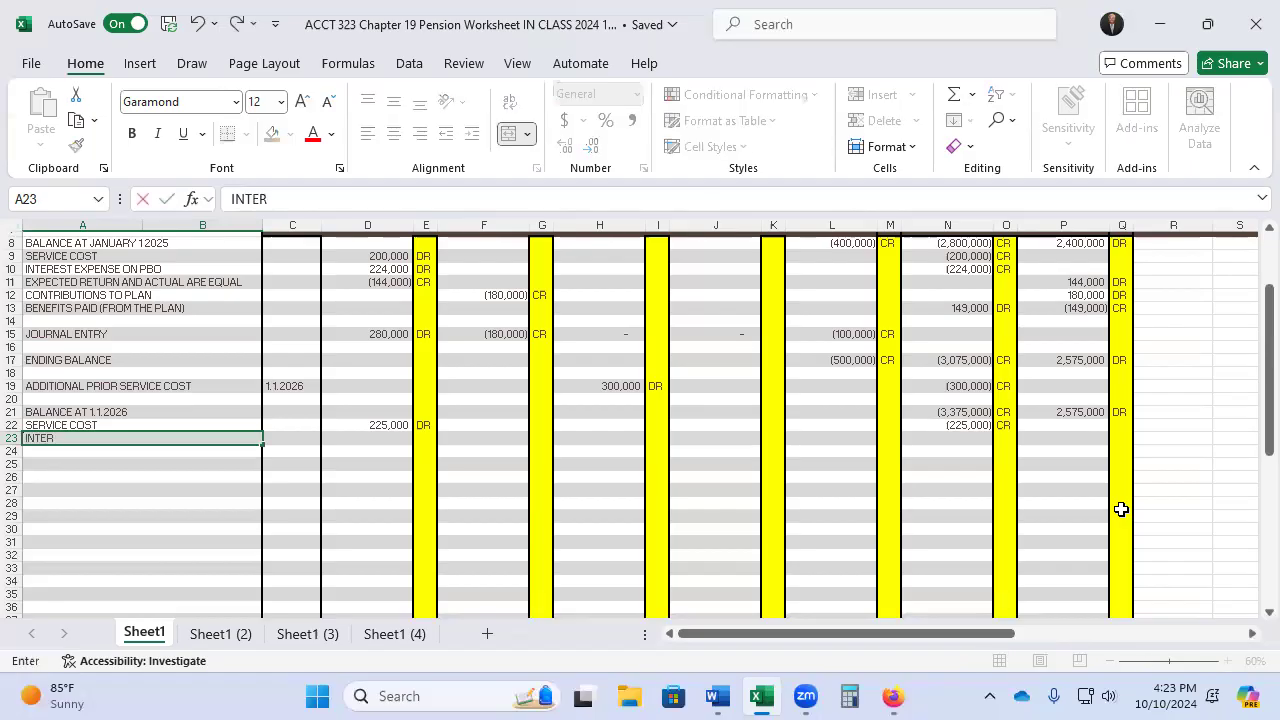
type("EST COST")
Calculate the interest cost in D23 from the 1.1.2026 projected benefit obligation with the formula =N21*.08
key("Tab")
key("Tab")
type("=")
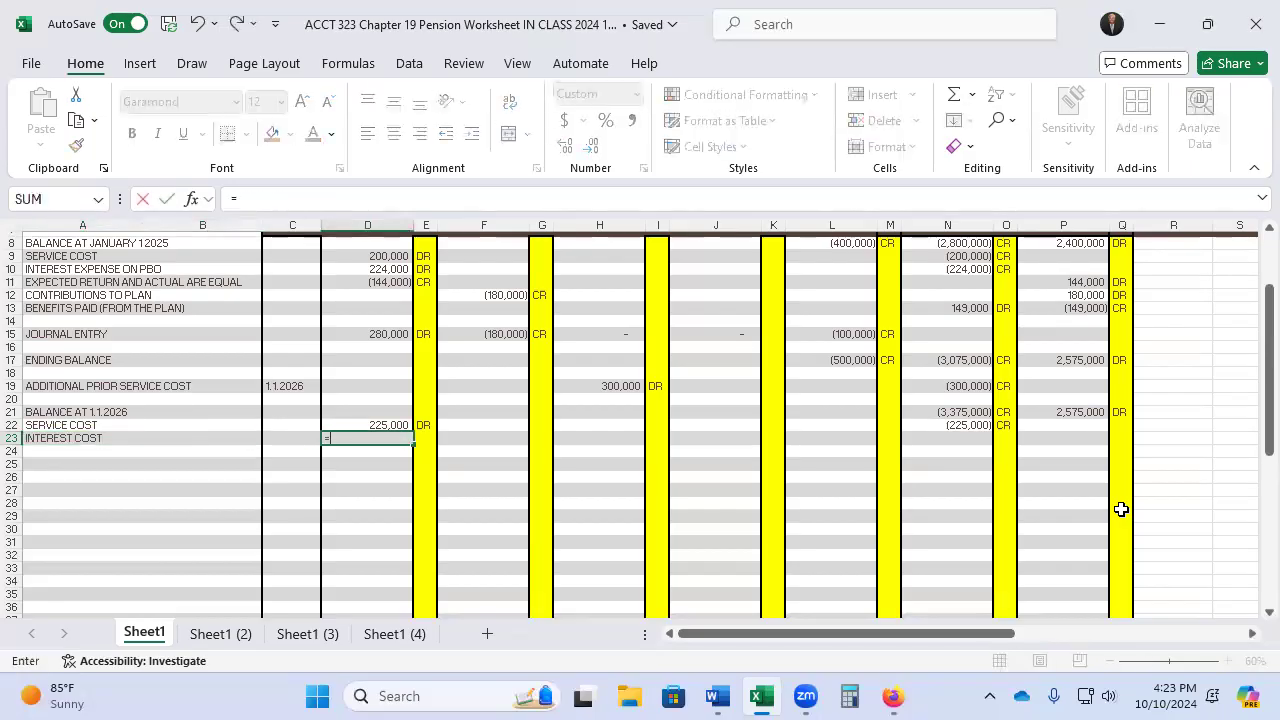
key("Right")
key("Right")
key("Right")
key("Right")
key("Right")
key("Right")
key("Right")
key("Right")
key("Right")
key("Right")
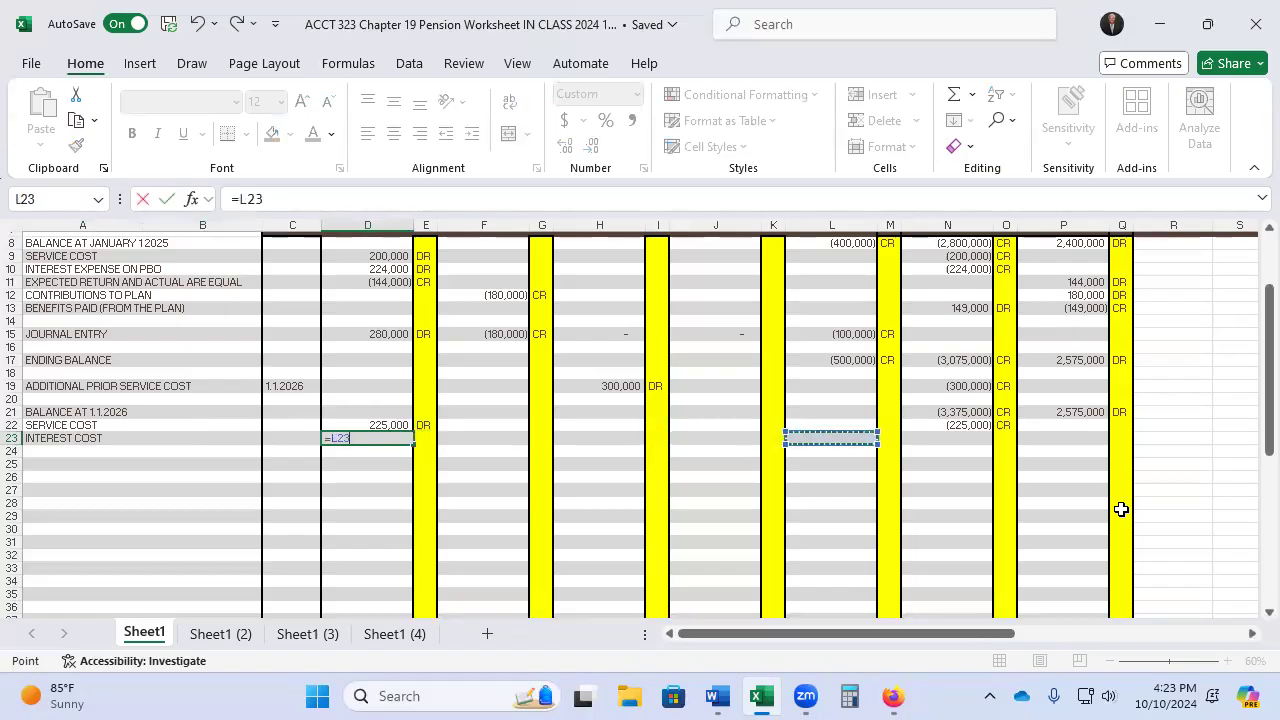
key("Up")
key("Up")
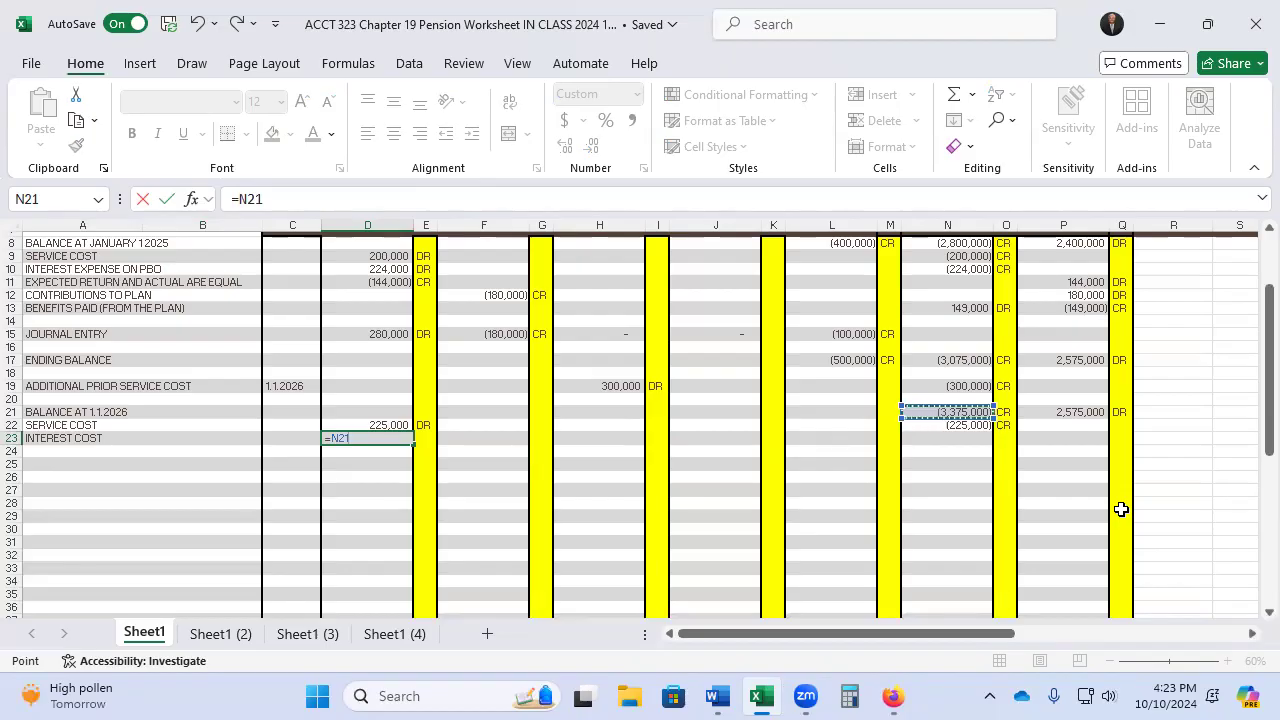
type("*.08")
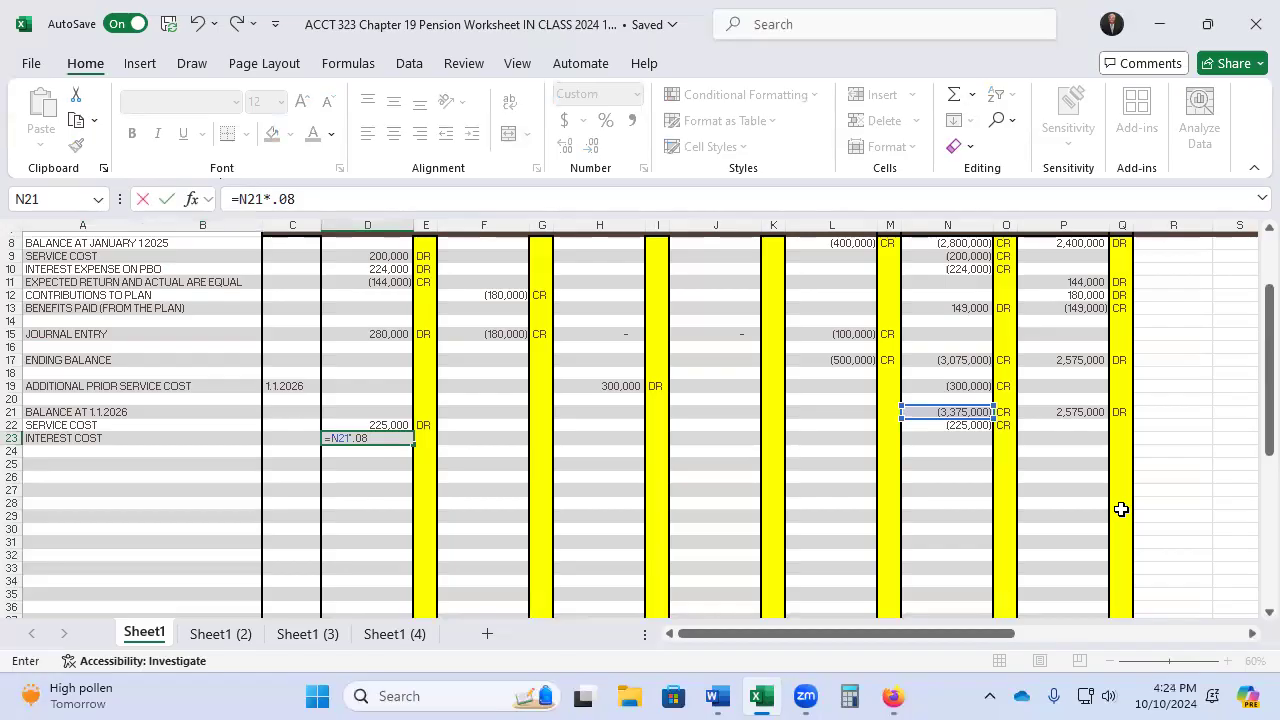
key("Return")
key("Up")
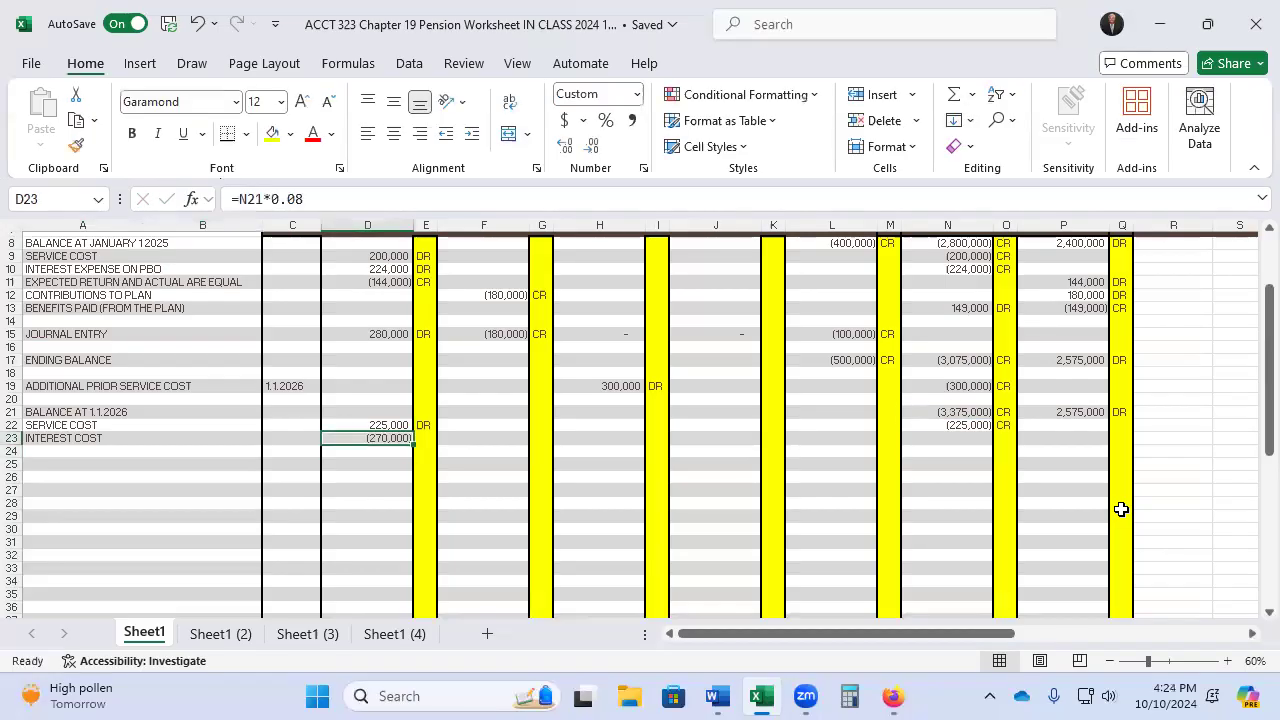
Negate the interest cost formula in D23 to =-N21*0.08 and mark the expense as DR in E23
left_click(238, 199)
type("-")
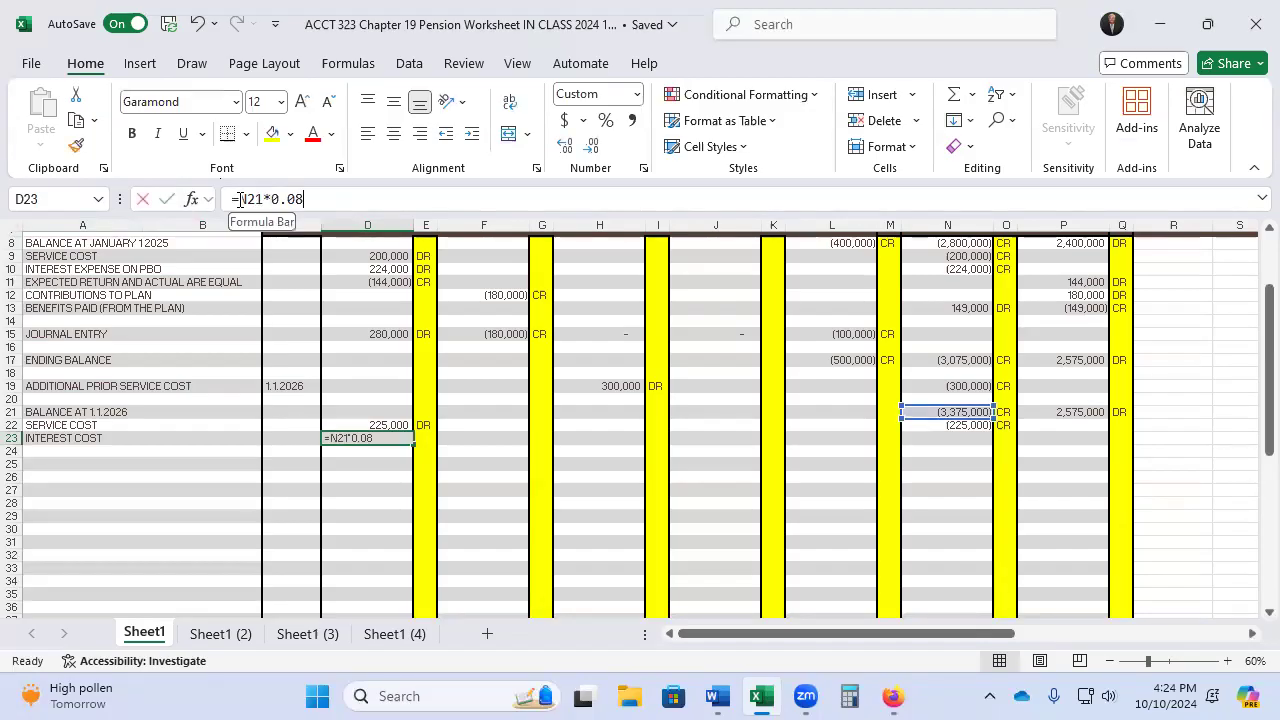
key("Return")
key("Up")
key("Right")
type("C")
key("BackSpace")
key("BackSpace")
type("D")
Carry the interest cost into the projected benefit obligation in N23 as -D23 and mark it CR in O23
key("Right")
key("Right")
key("Right")
key("Right")
key("Right")
key("Right")
key("Right")
key("Right")
key("Right")
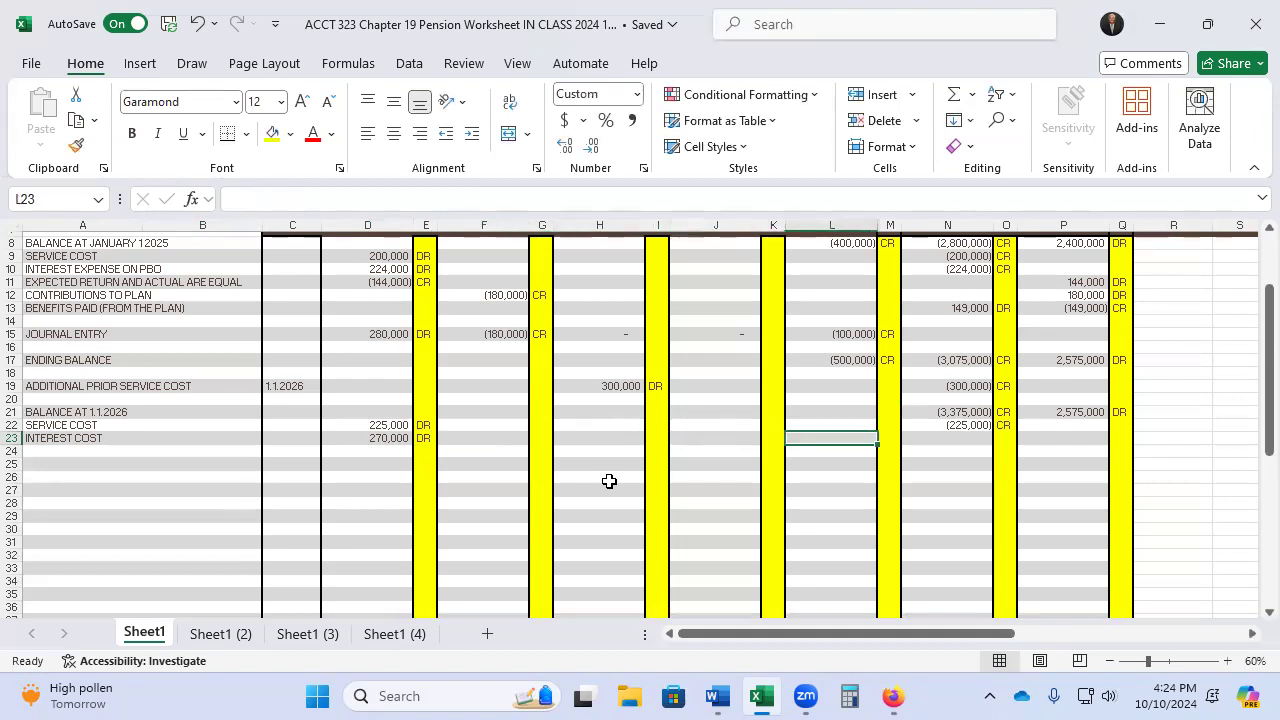
type("-")
key("Left")
key("Left")
key("Left")
key("Left")
key("Left")
key("Left")
key("Left")
key("Left")
key("Left")
key("Left")
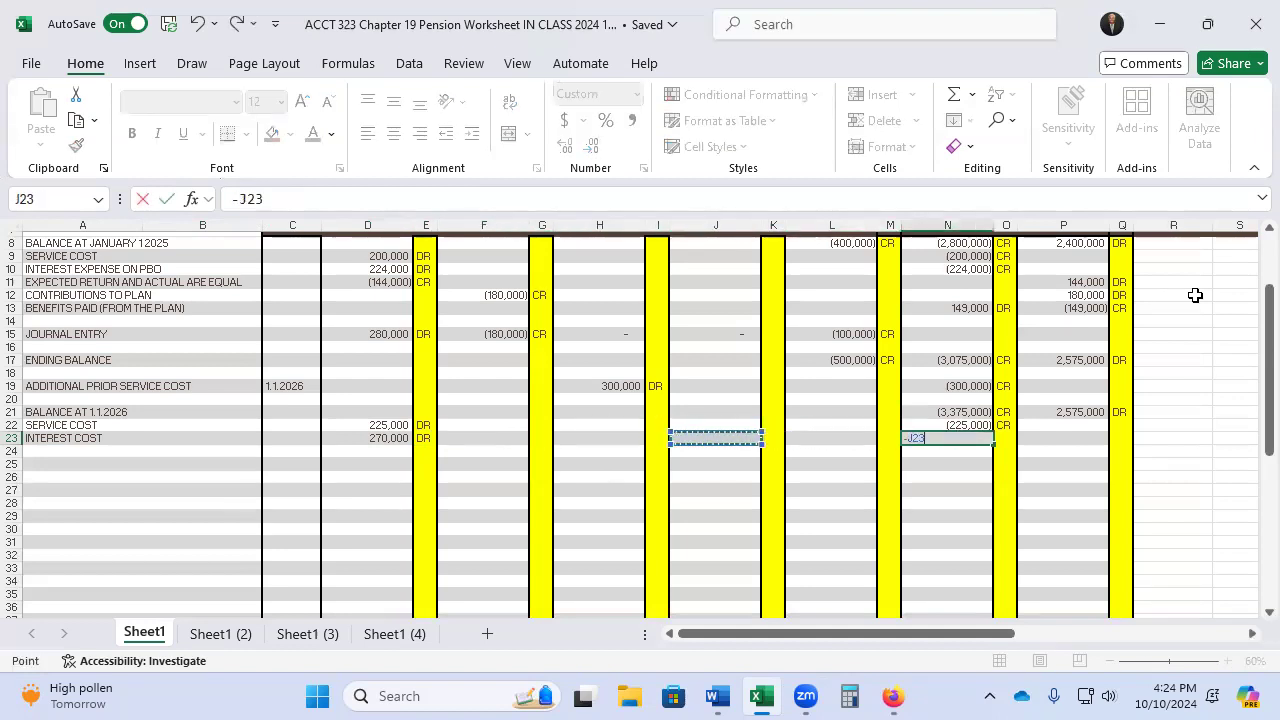
key("Return")
key("Up")
key("Right")
type("CR")
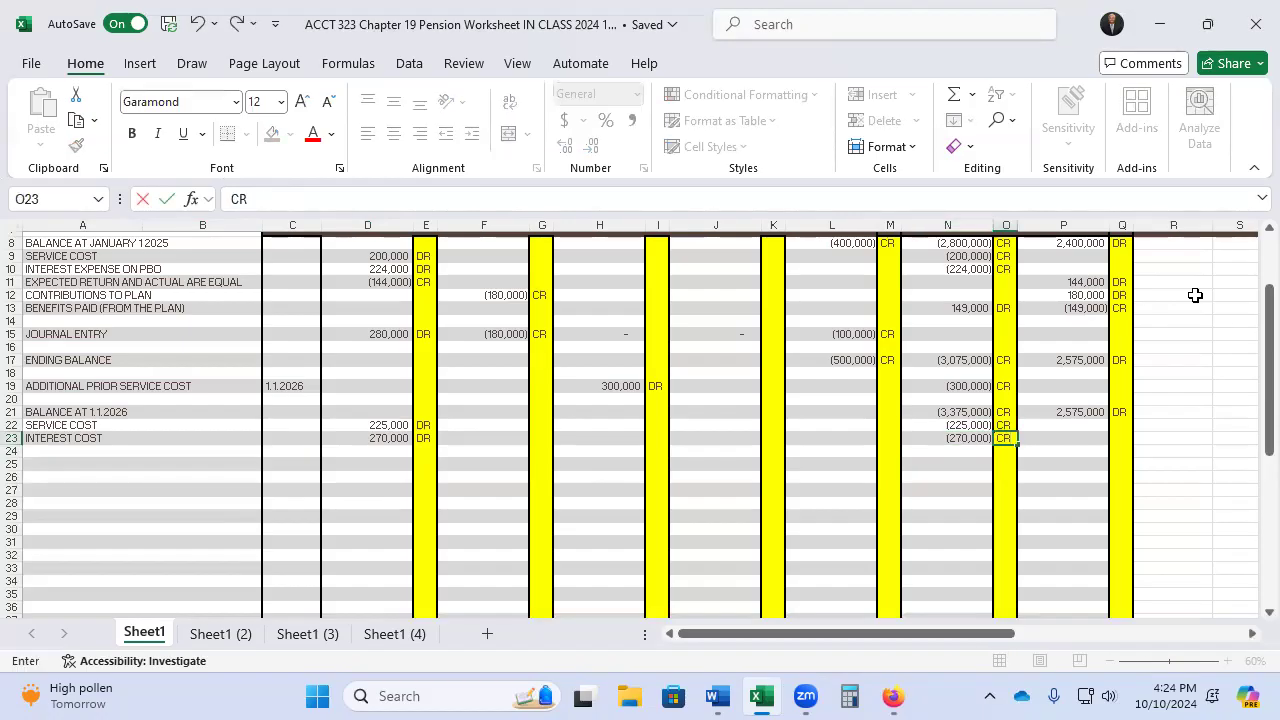
key("Return")
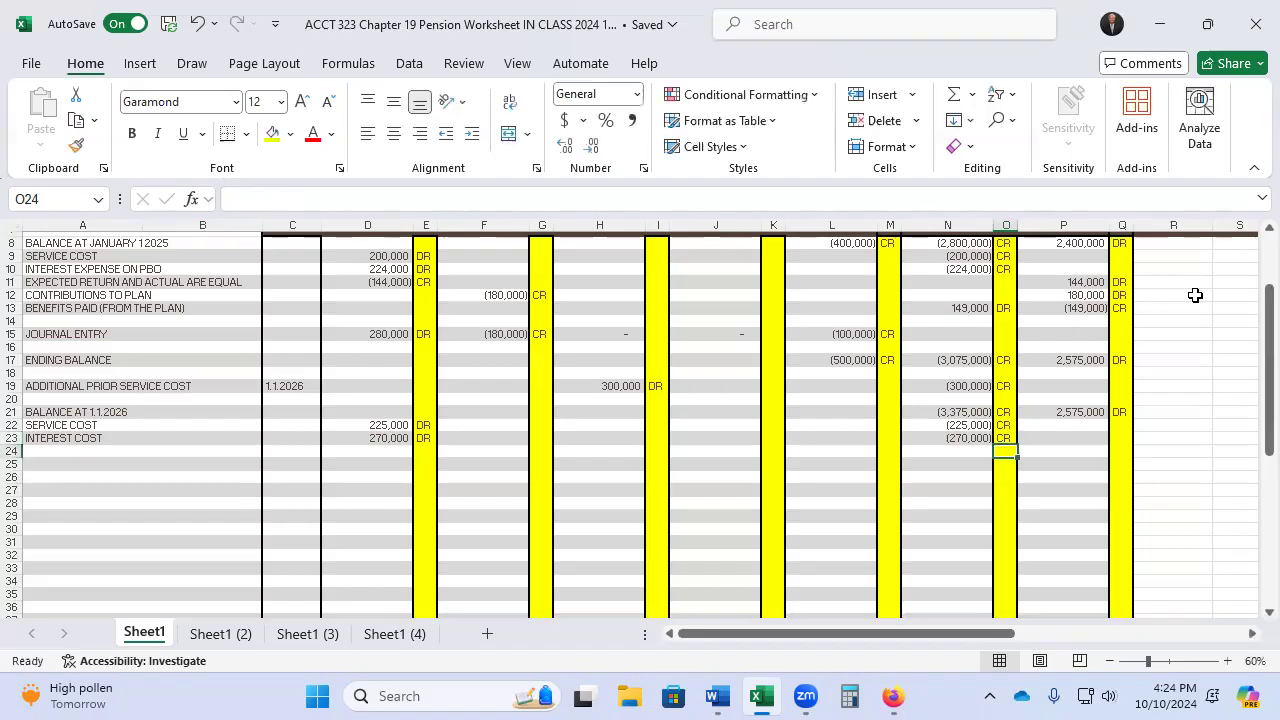
Add the row label ACTUAL RETURN DIFFERENT FROM EXPECTED in A24
key("Left")
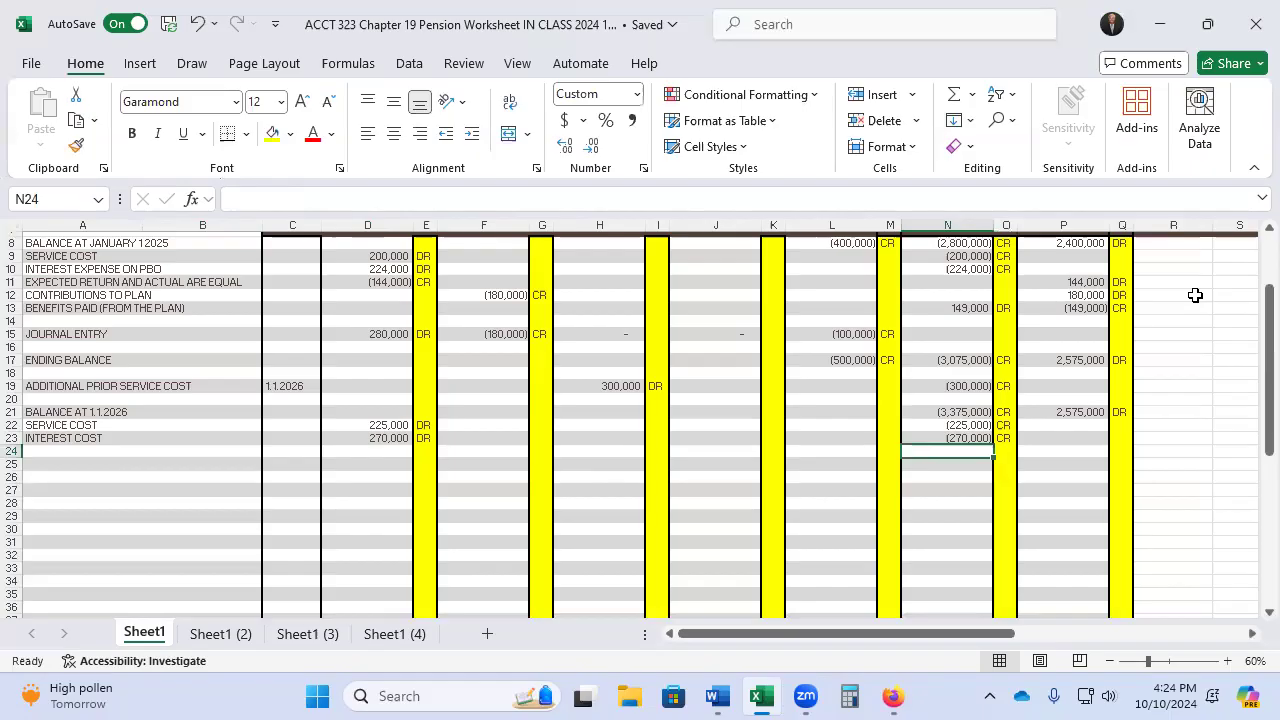
key("Left")
key("Left")
key("Left")
key("Left")
key("Left")
key("Left")
key("Left")
key("Left")
key("Left")
key("Left")
key("Left")
key("Left")
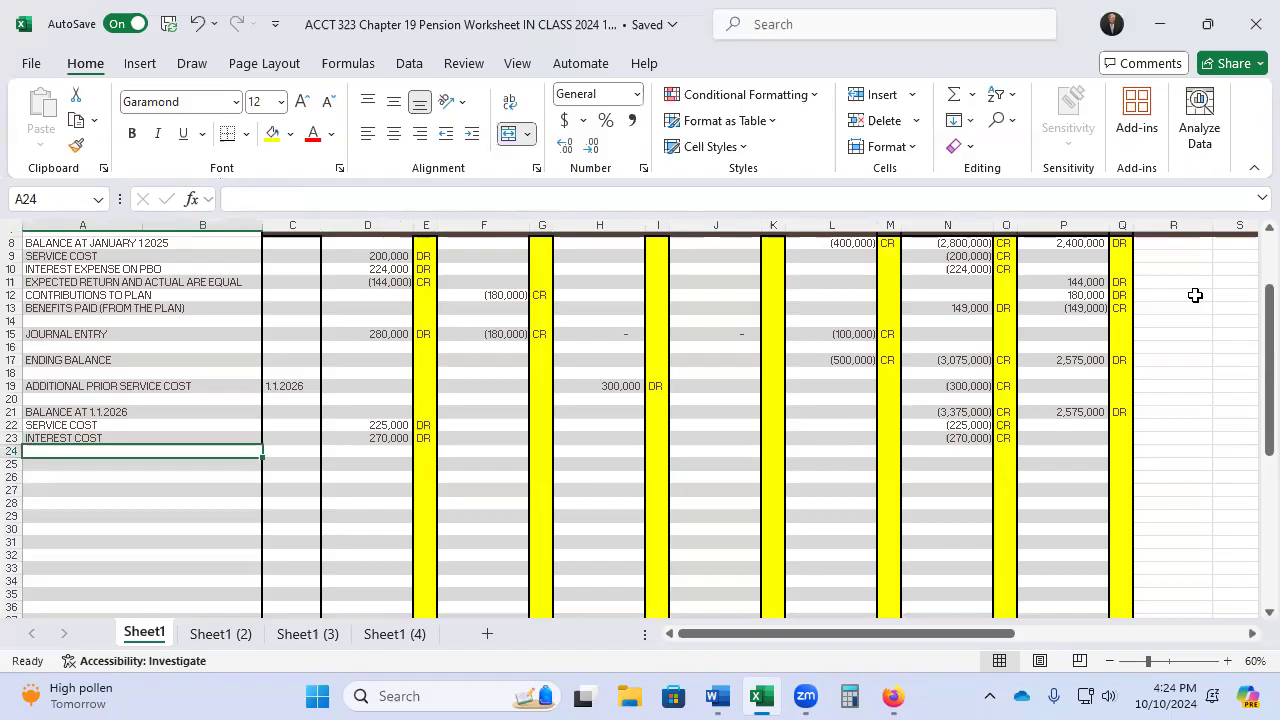
key("Up")
key("Up")
key("Down")
key("Down")
type("ACTU")
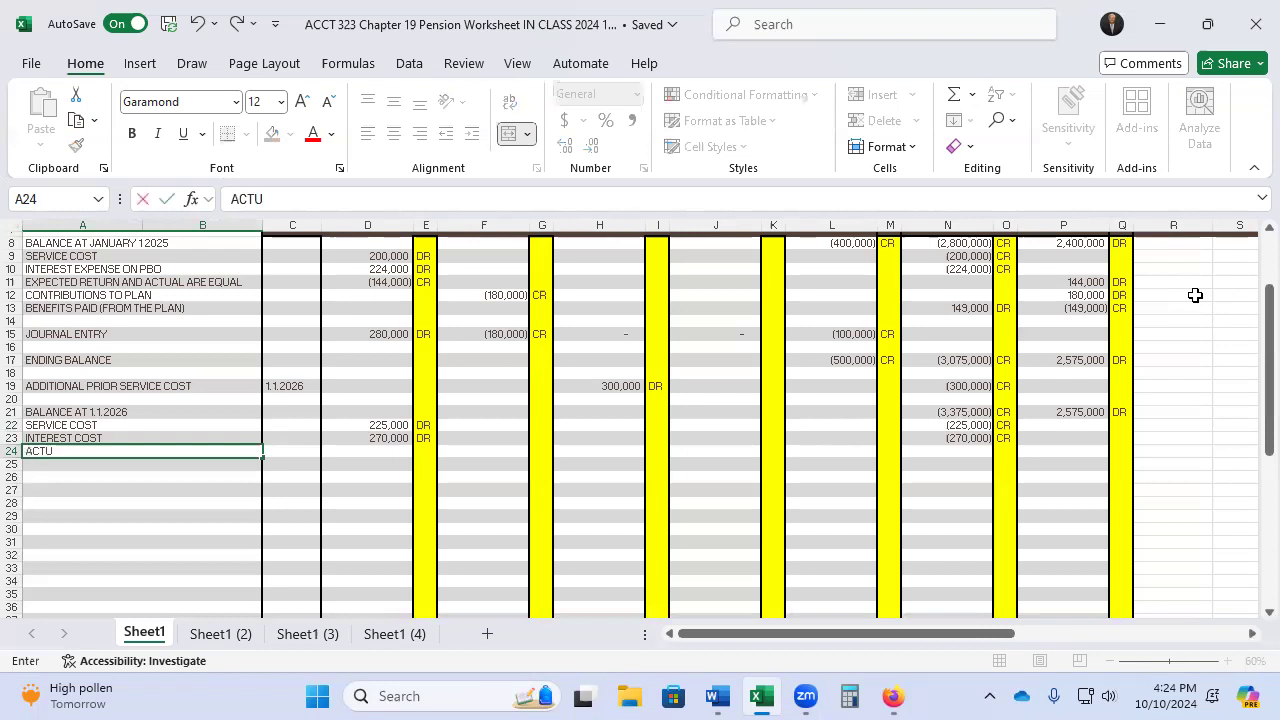
type("AL RETURN")
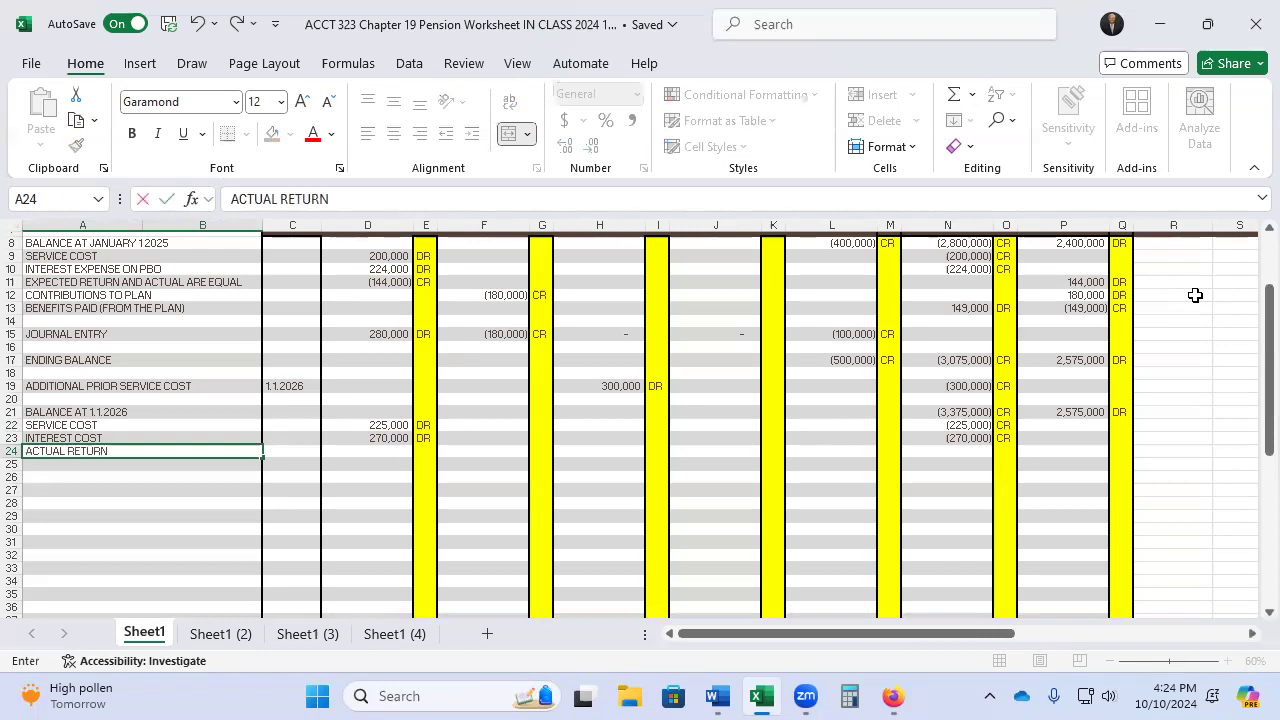
type(" DIFFERENT FROM")
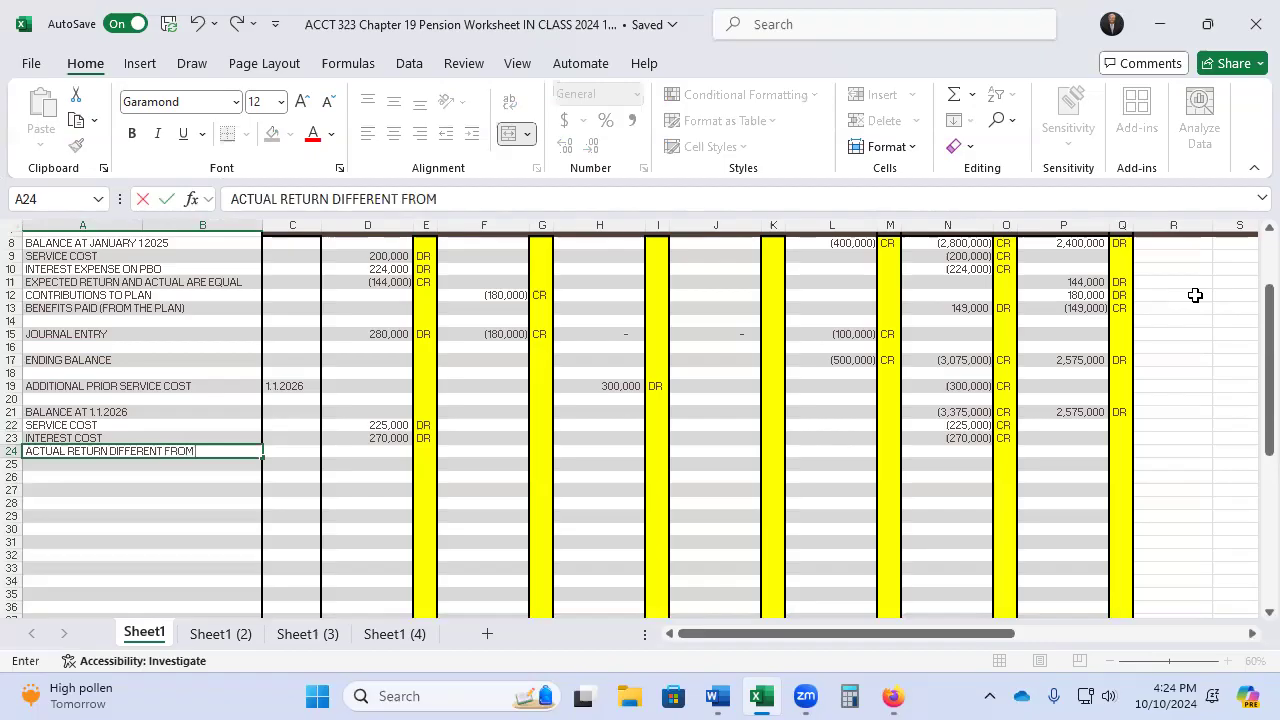
type(" EXPECTED")
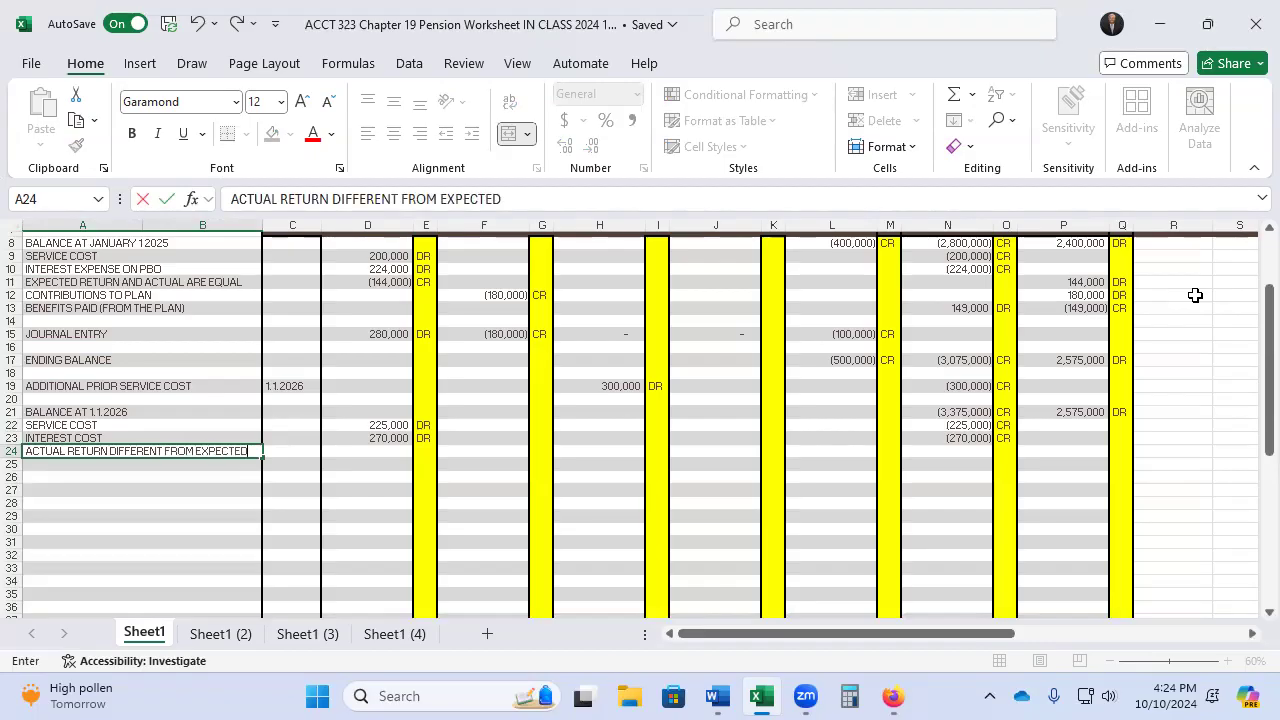
Enter -190000 as the annual pension expense of the actual return row in D24 and mark it CR in E24
key("Tab")
key("Up")
key("Right")
key("Right")
key("Left")
key("Down")
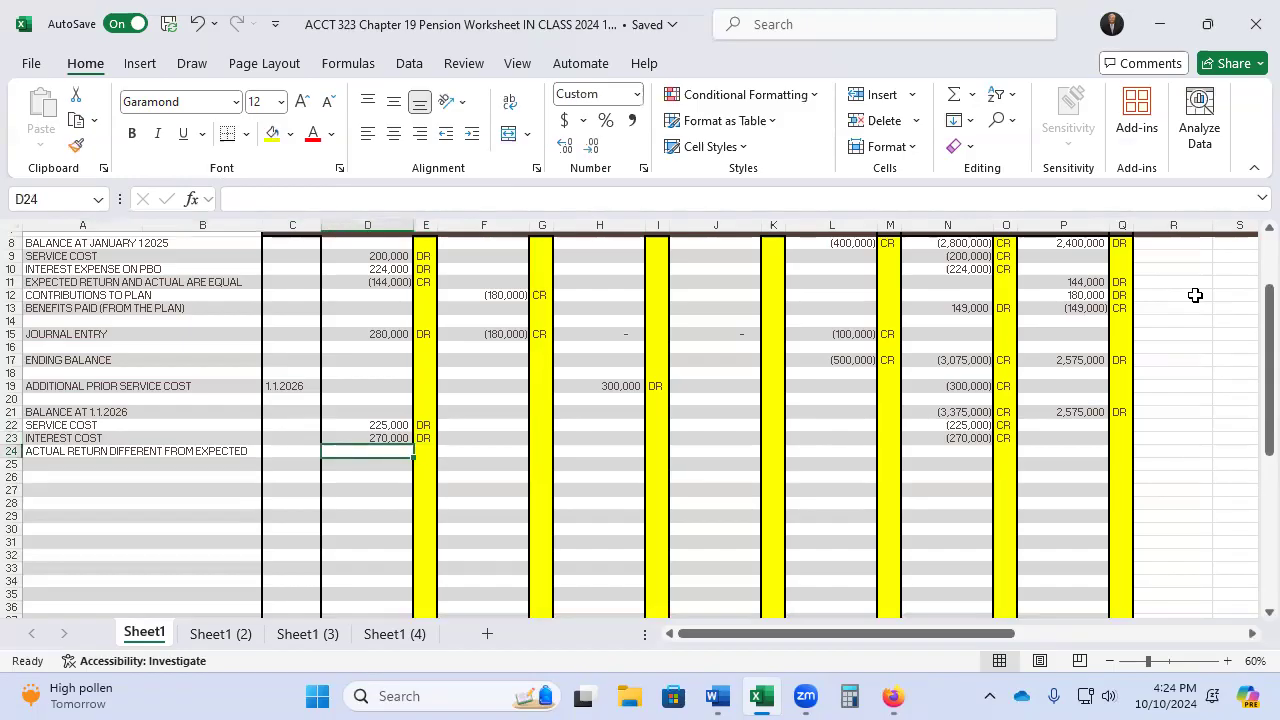
type("-")
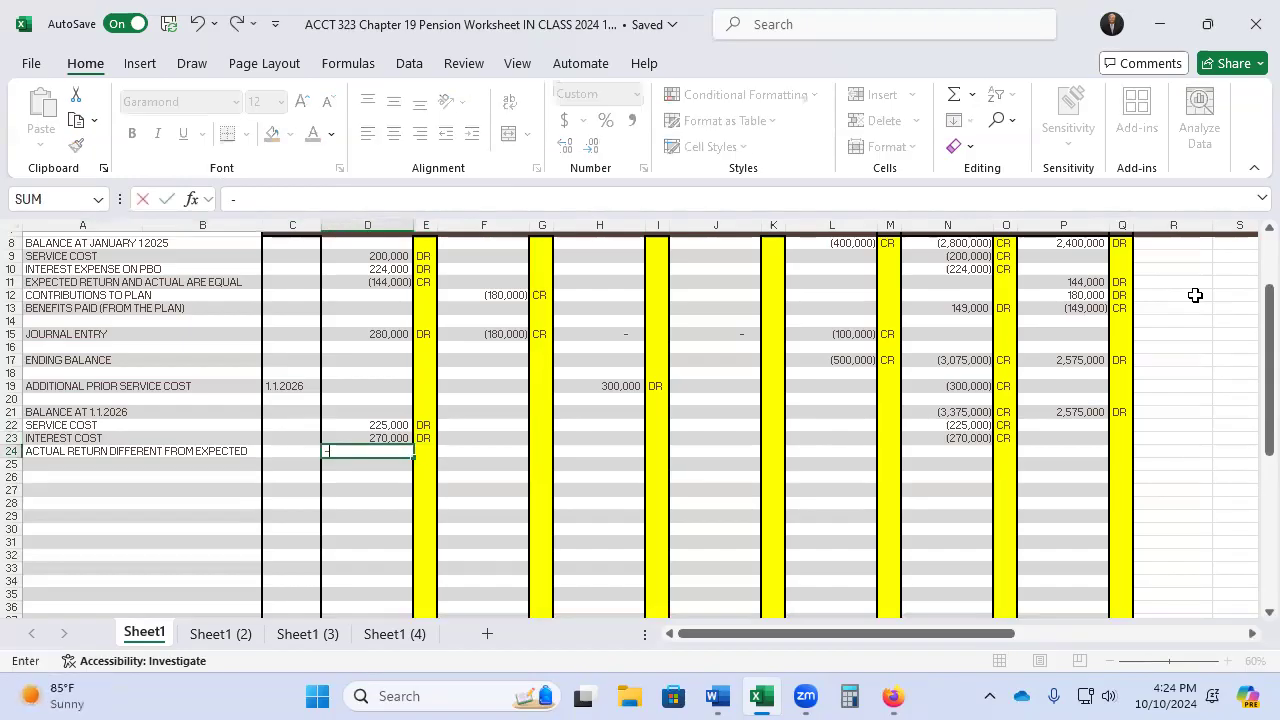
type("190000")
key("Return")
key("Up")
key("Right")
type("CR")
Carry the actual return into the plan assets in P24 as -D24 and mark it DR in Q24
key("Right")
key("Right")
key("Right")
key("Right")
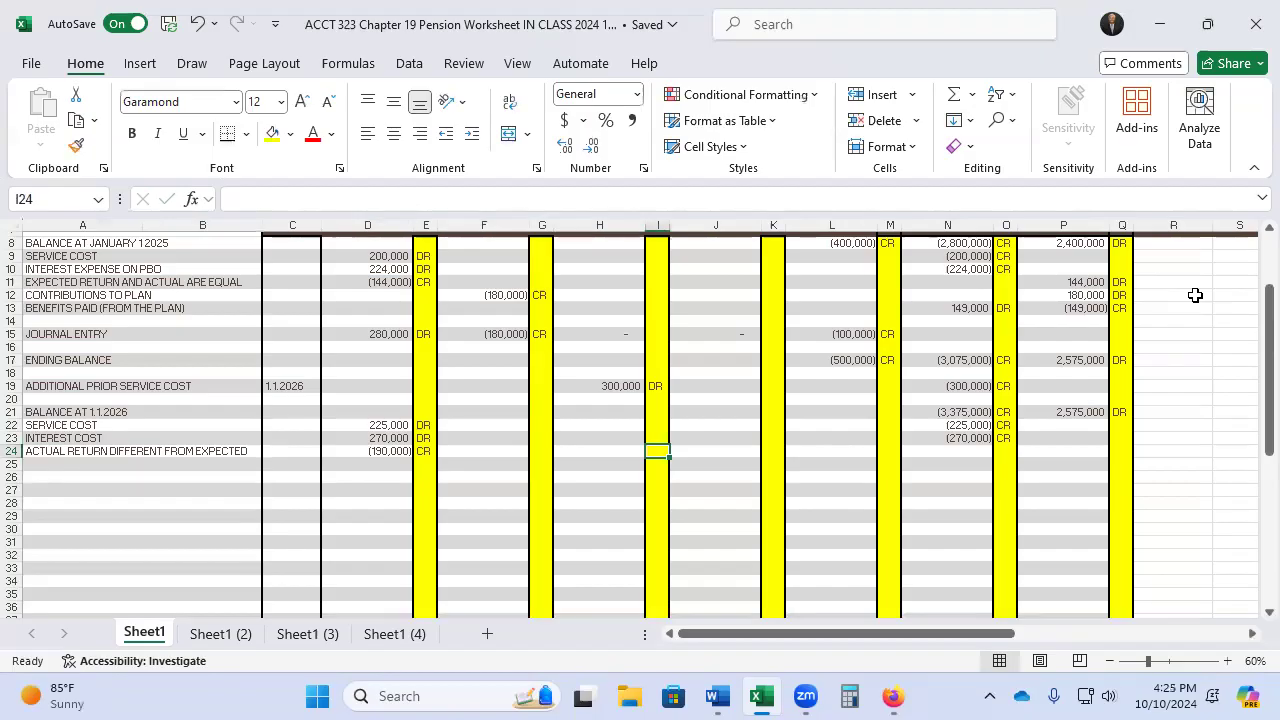
key("Right")
key("Right")
key("Right")
key("Right")
key("Right")
key("Right")
key("Right")
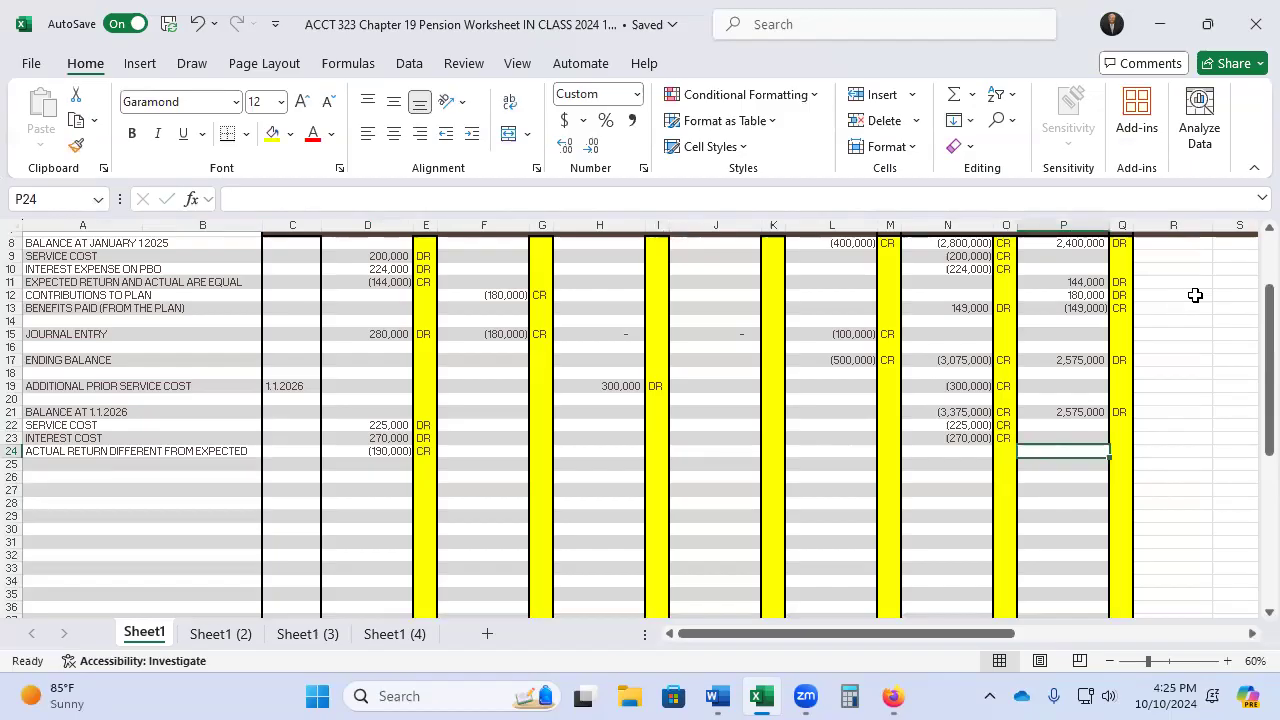
type("-")
key("Left")
key("Left")
key("Left")
key("Left")
key("Left")
key("Left")
key("Left")
key("Left")
key("Left")
key("Left")
key("Left")
key("Left")
key("Return")
key("Up")
key("Right")
type("D")
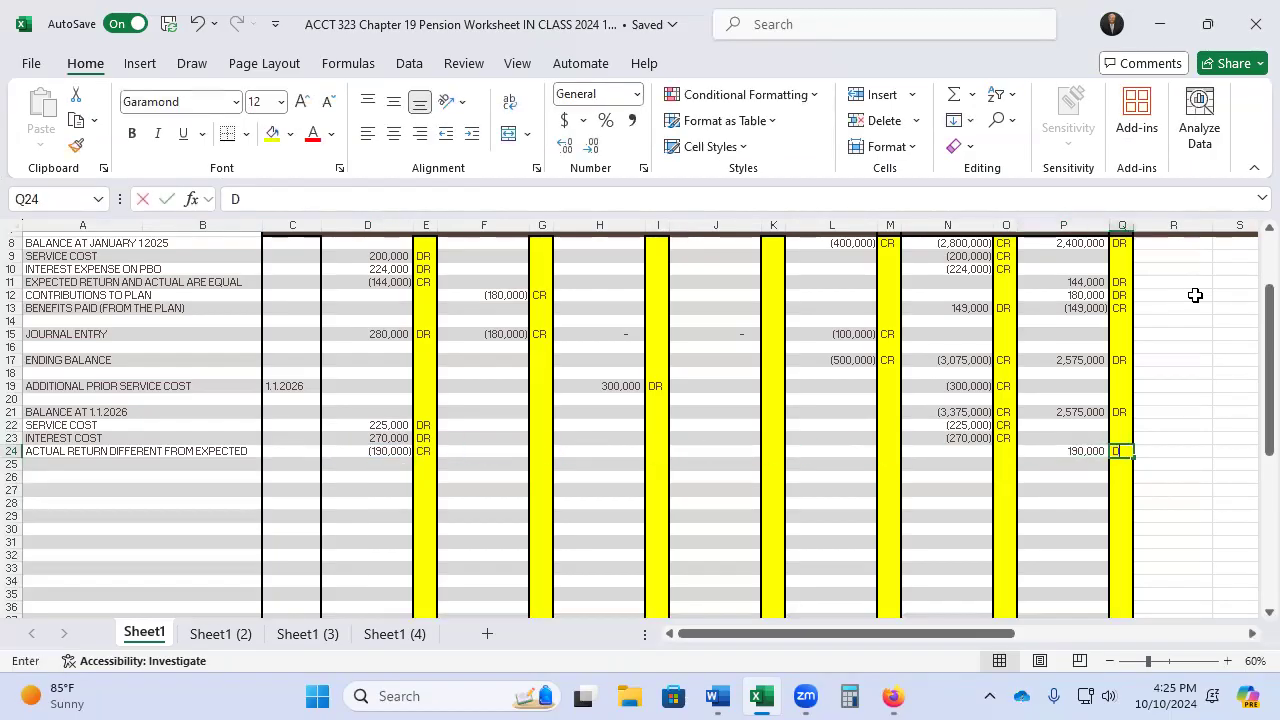
type("R")
Add the row label GAIN OR LOSS BASED ON DIFF FROM EXPECTED in A25
key("Left")
key("Left")
key("Left")
key("Left")
key("Left")
key("Left")
key("Left")
key("Home")
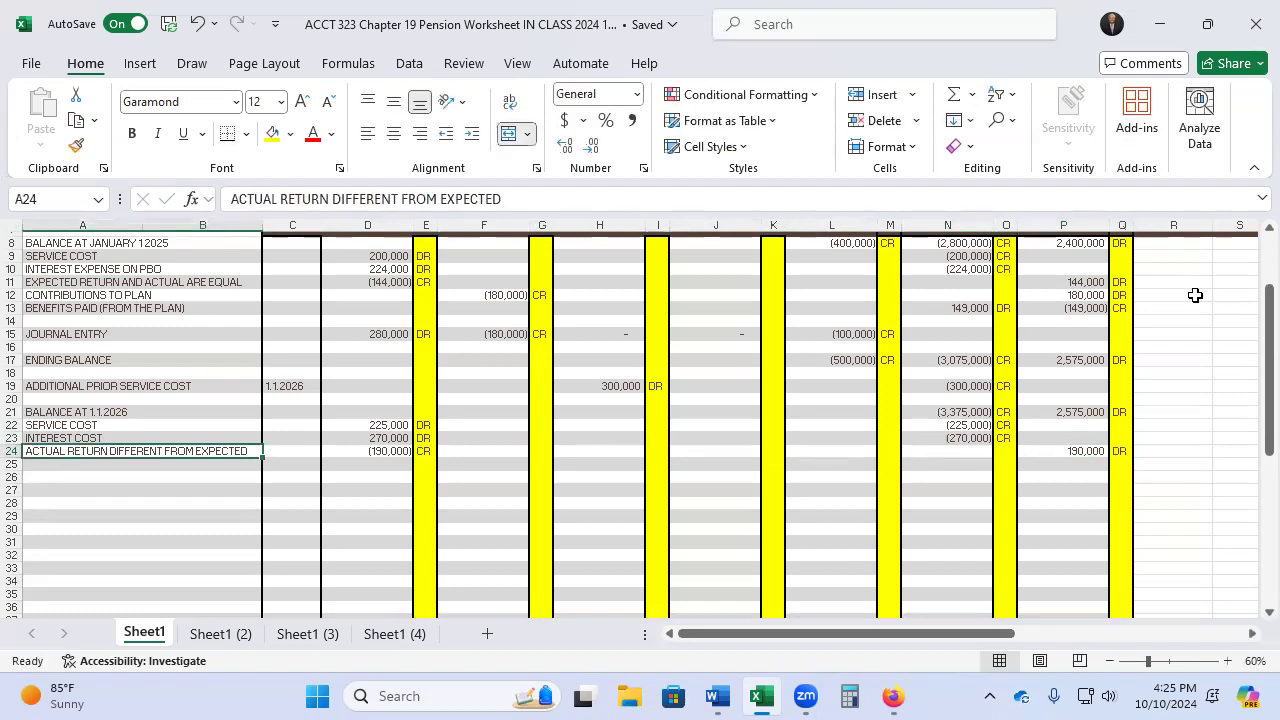
key("Down")
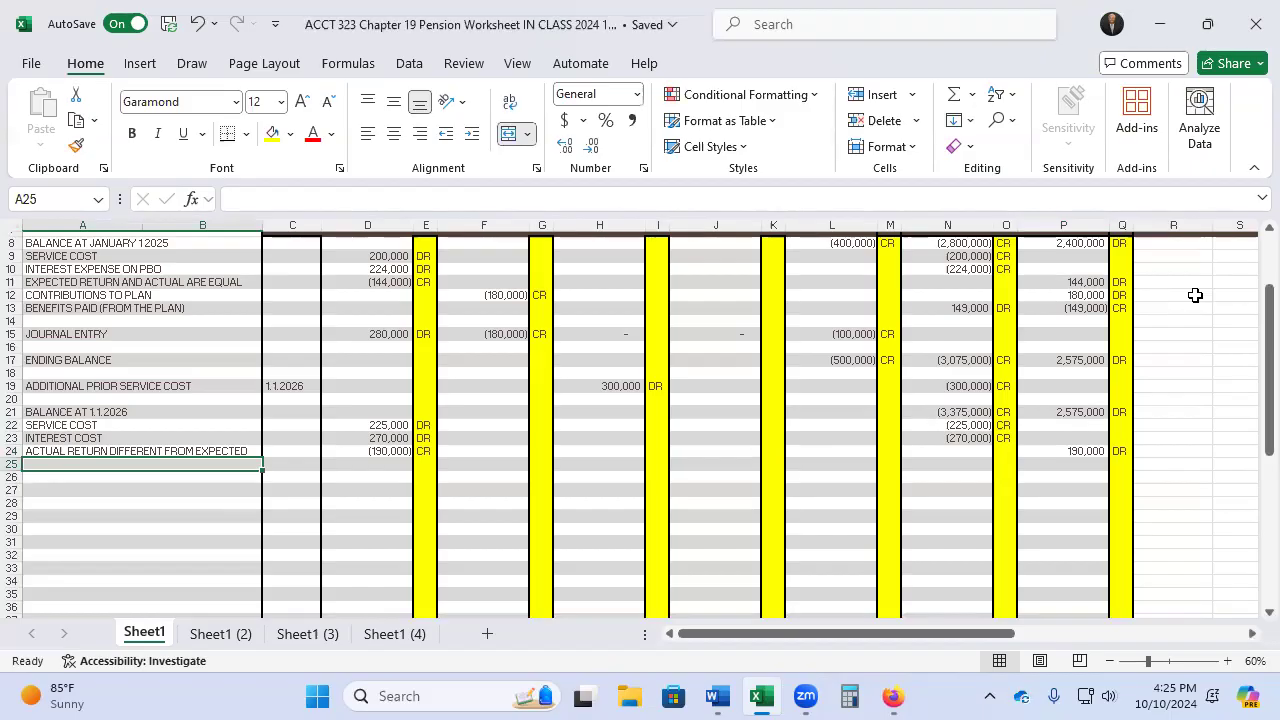
type("EXPECTE")
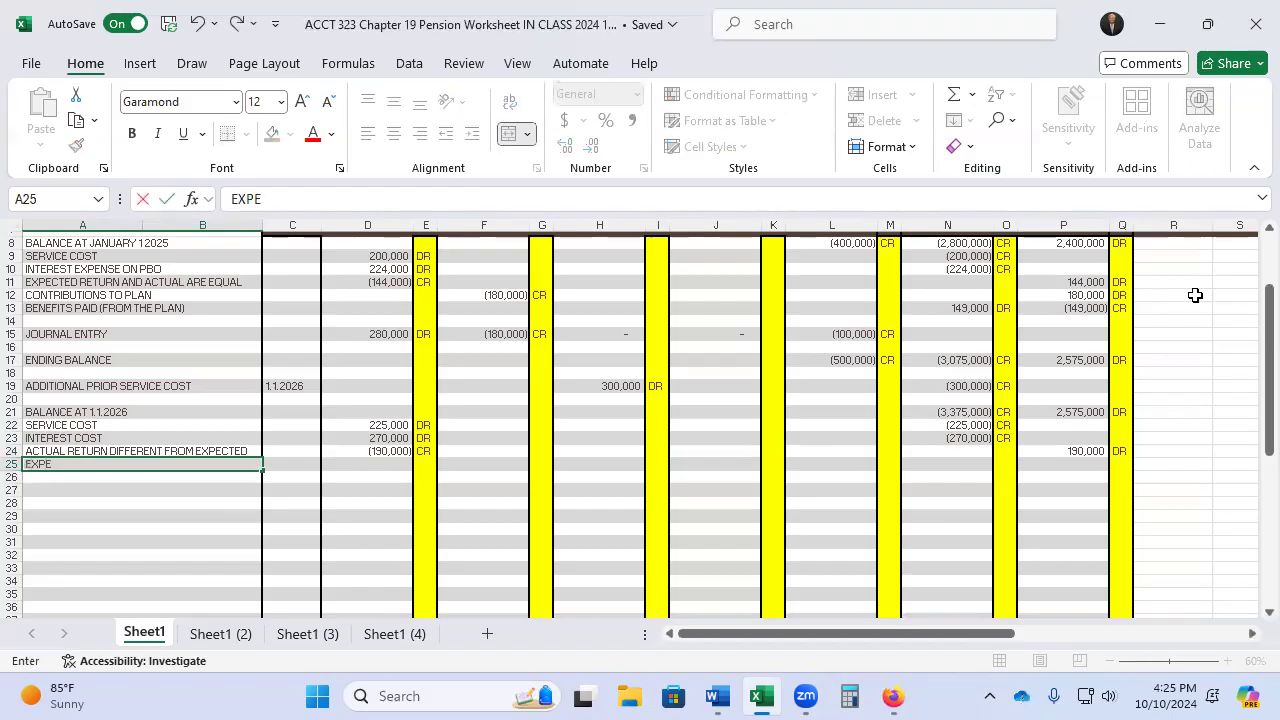
key("BackSpace")
key("BackSpace")
key("BackSpace")
key("BackSpace")
key("BackSpace")
key("BackSpace")
key("BackSpace")
type("GAIN OR LOSS BASED ON DIFF")
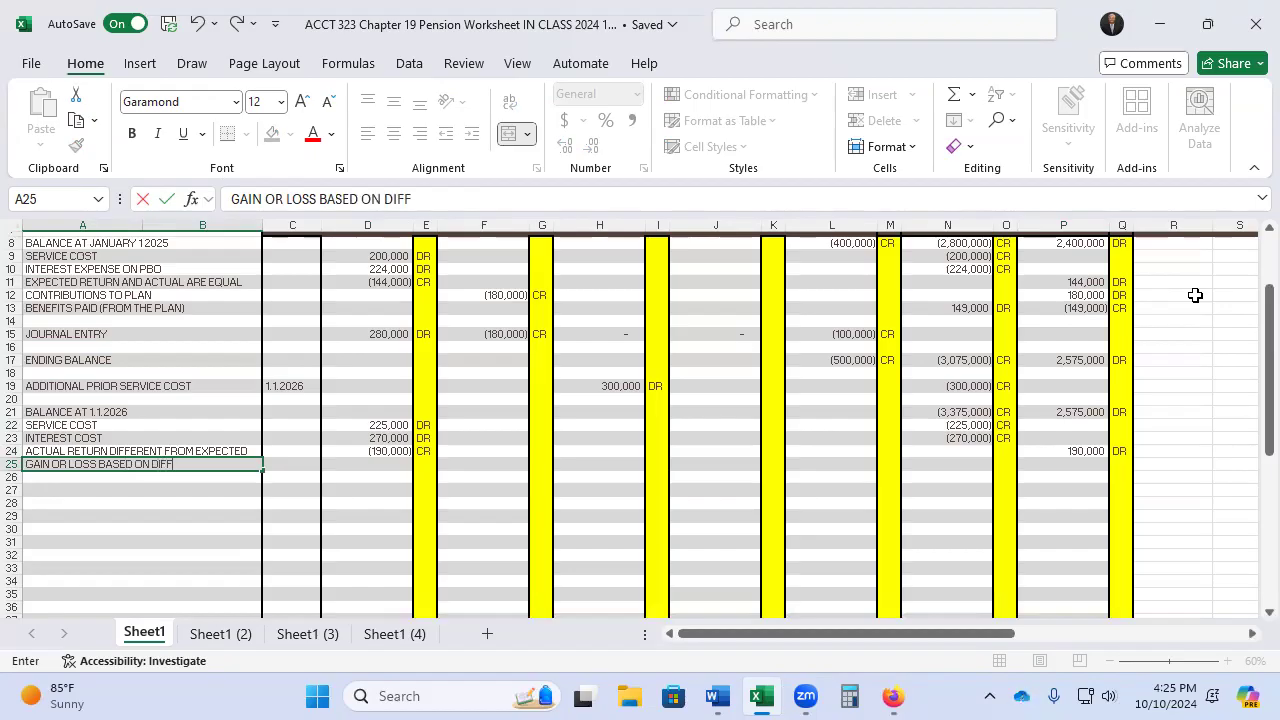
type(" FROM EXP")
type("ECTED")
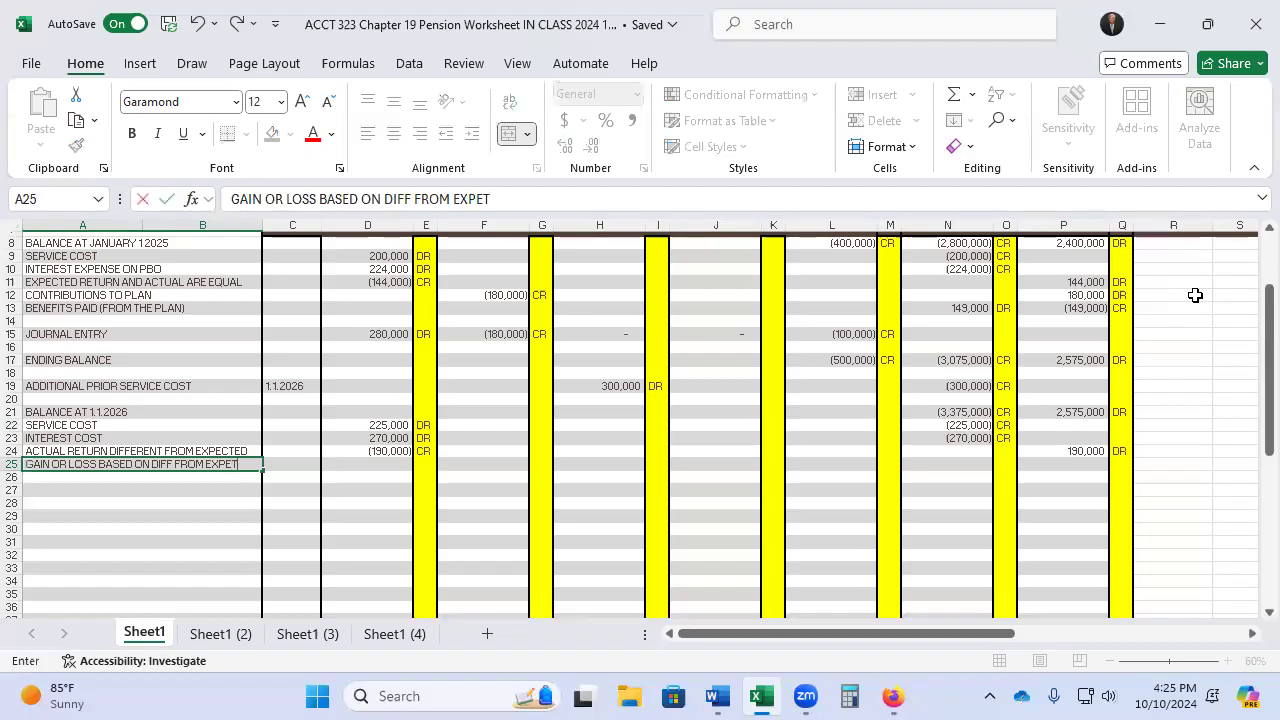
key("BackSpace")
key("BackSpace")
key("BackSpace")
key("BackSpace")
type("CTED")
Enter the expected return on the opening plan assets in D25 as +P21*.06
key("Tab")
key("Tab")
type("+")
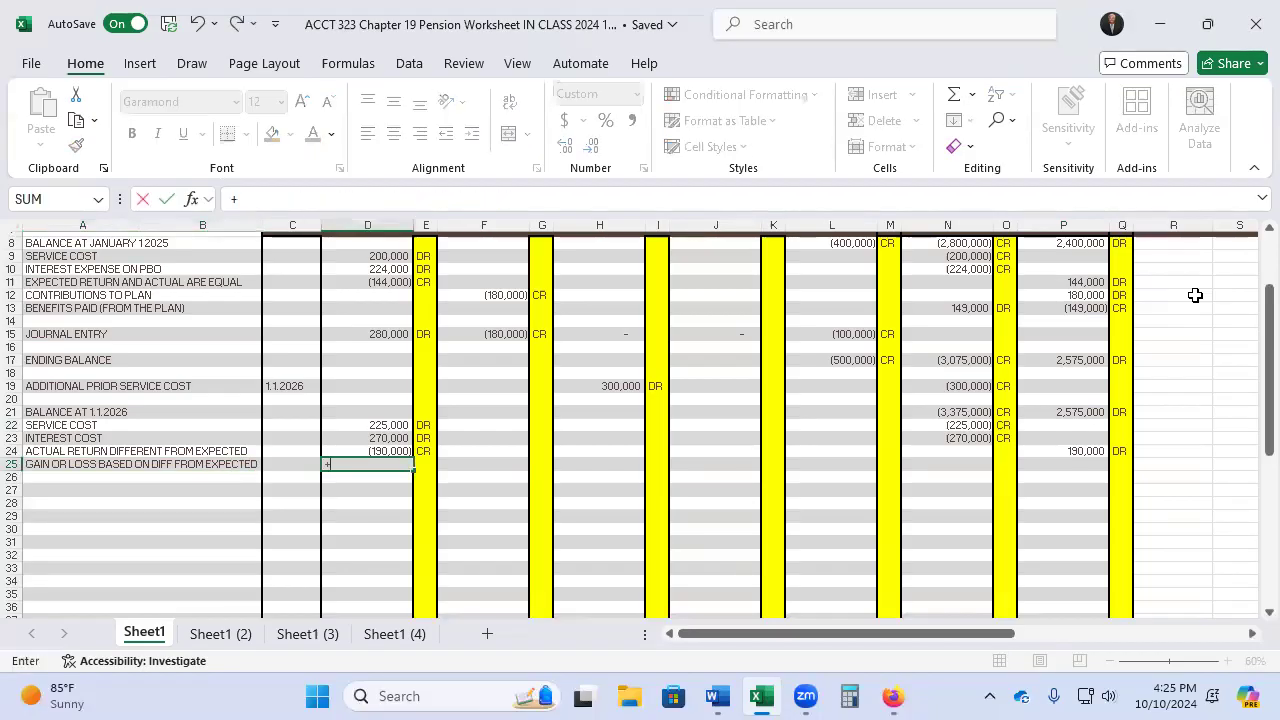
key("Right")
key("Right")
key("Right")
key("Right")
key("Right")
key("Right")
key("Right")
key("Right")
key("Right")
key("Right")
key("Right")
key("Right")
key("Right")
key("Right")
key("Up")
key("Up")
key("Up")
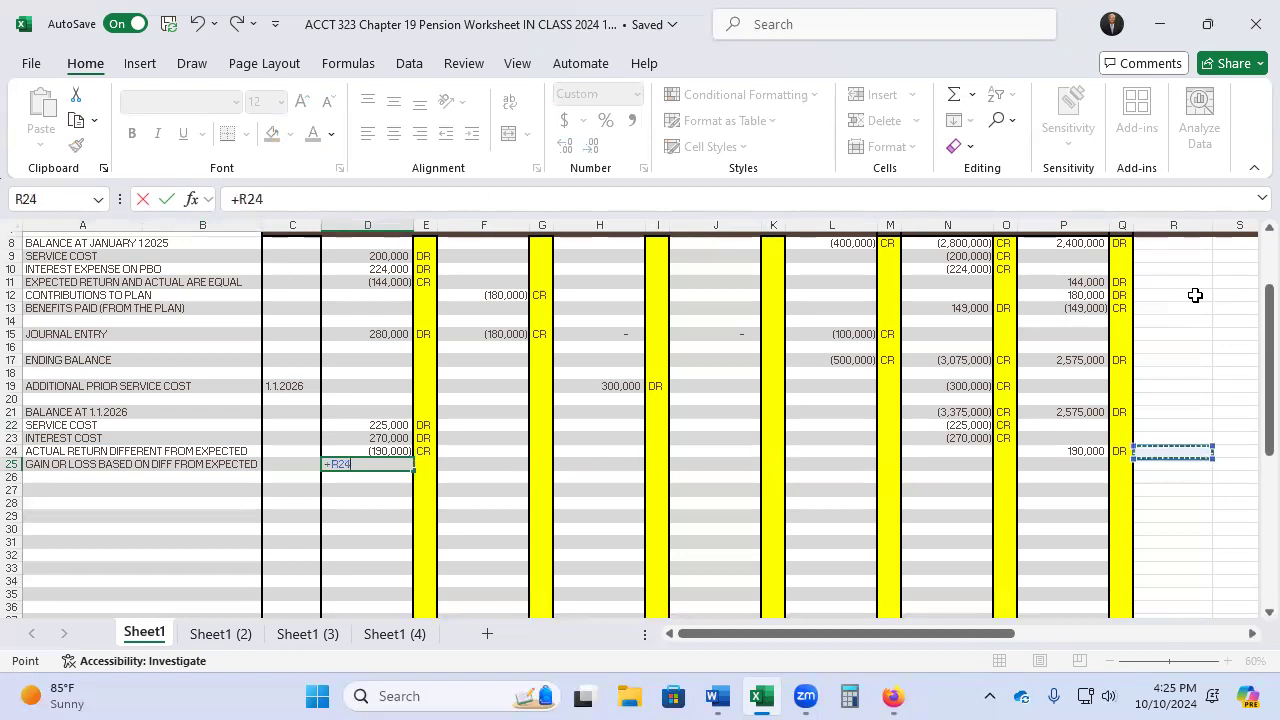
key("Left")
key("Left")
key("Up")
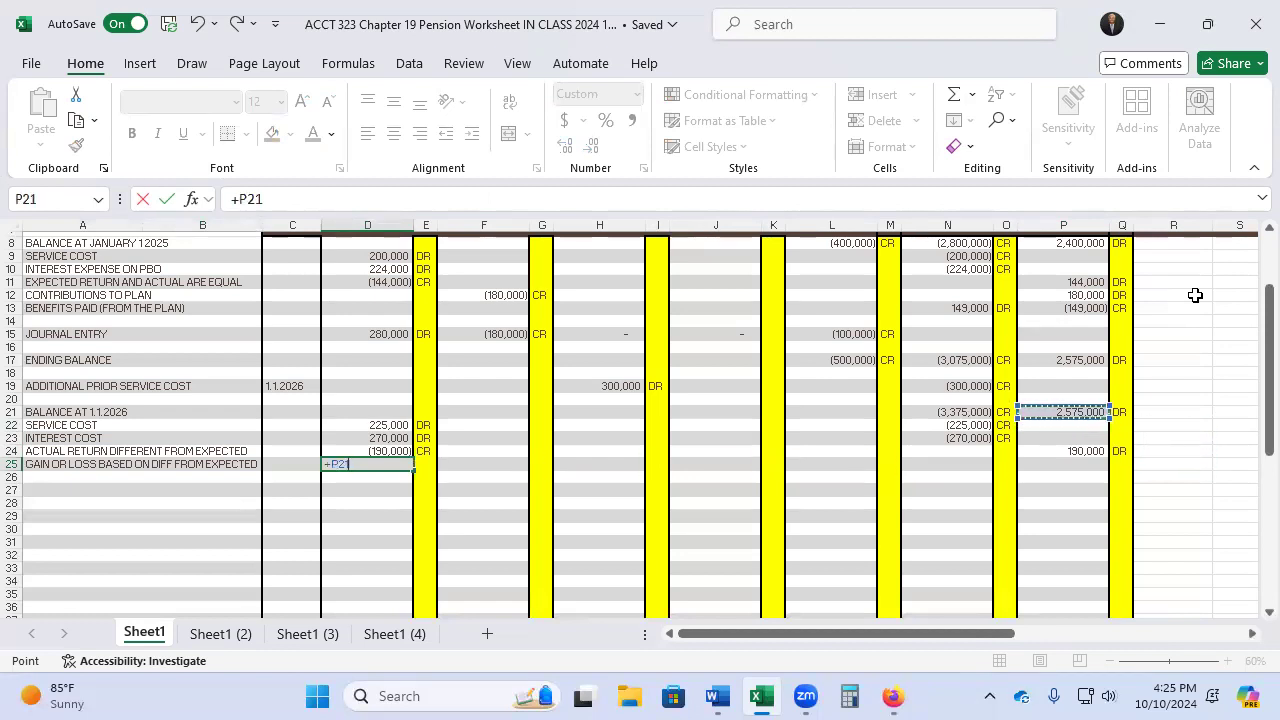
type("*.06")
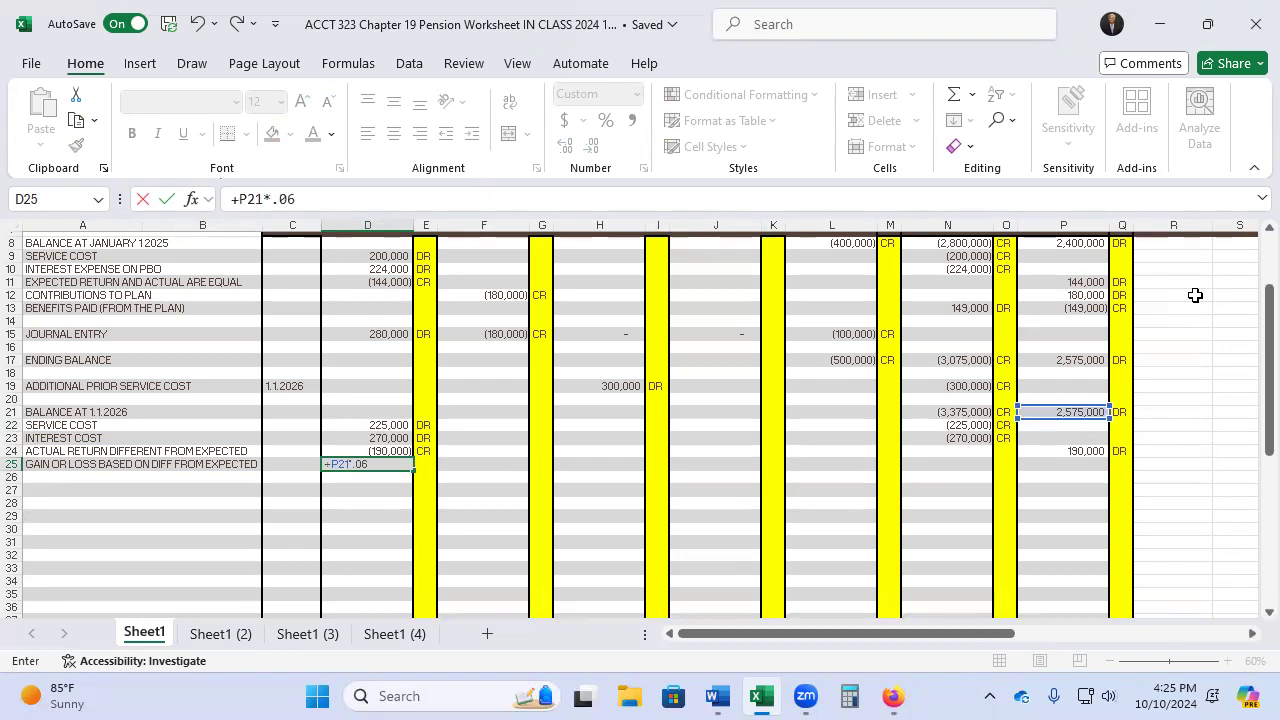
key("Return")
Negate the expected return in D25 and add the actual return, making the formula =-(P21*0.06)+D24
key("Up")
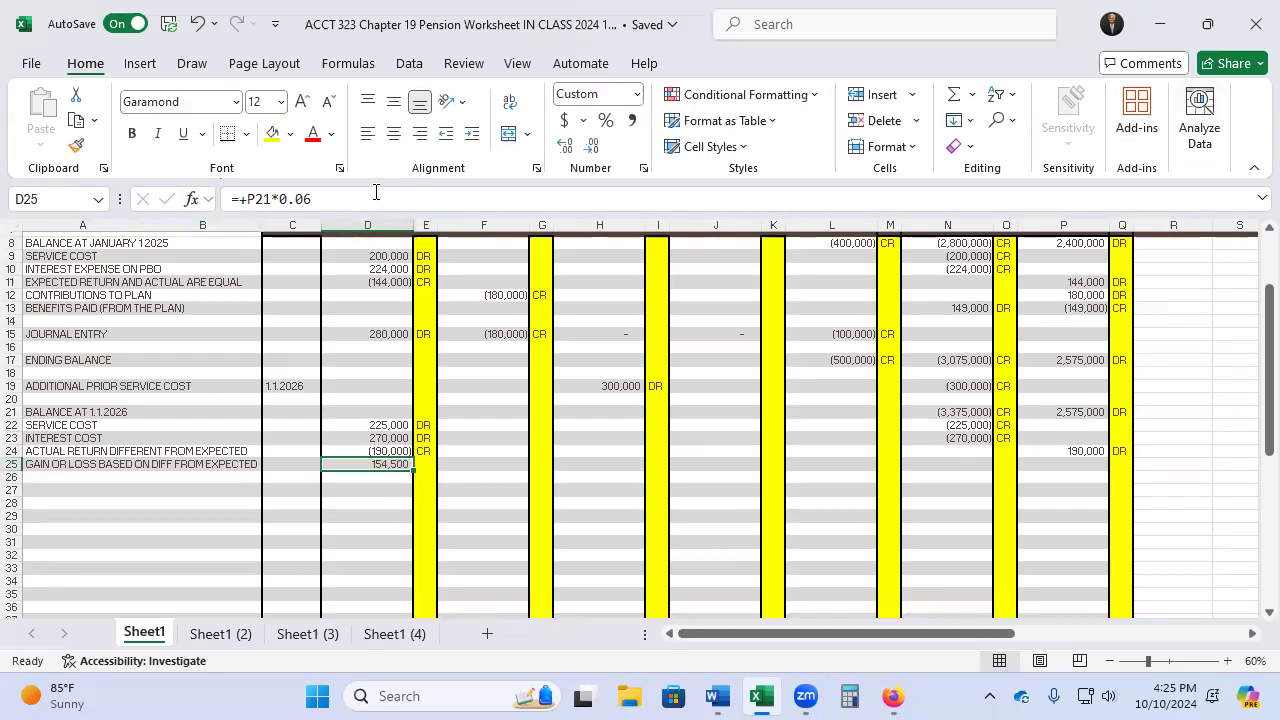
left_click(376, 200)
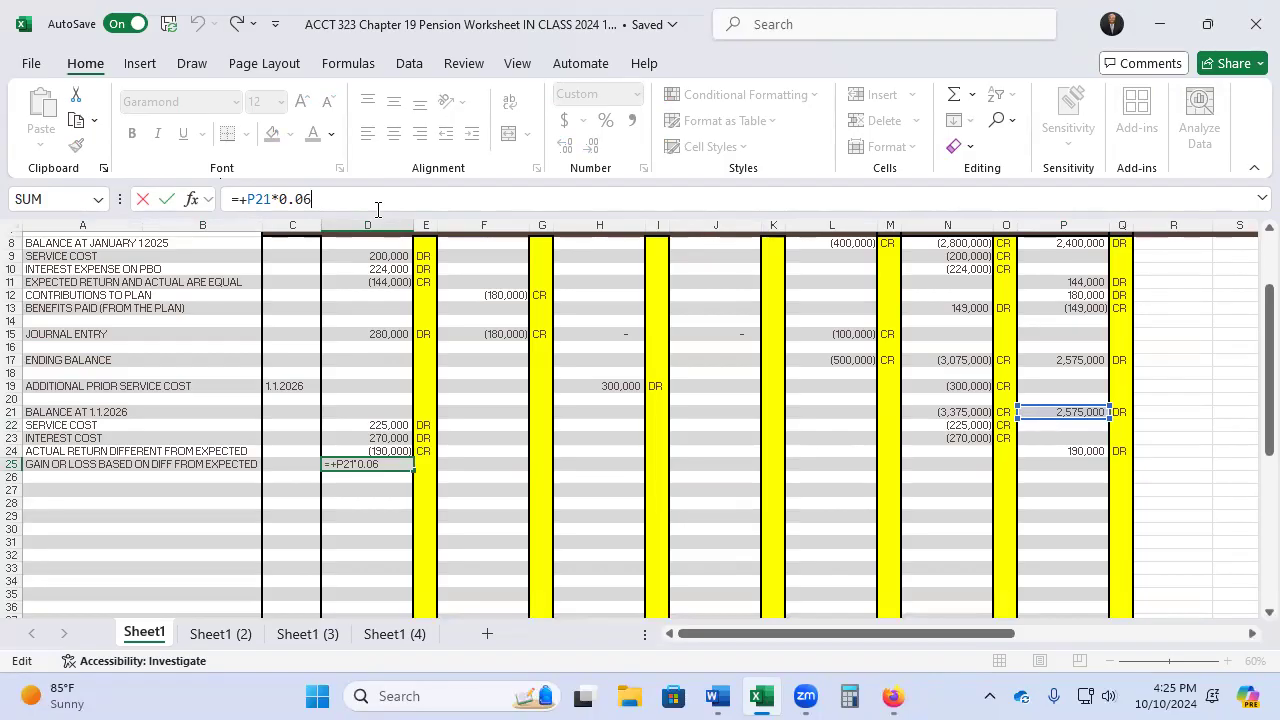
type(")")
key("BackSpace")
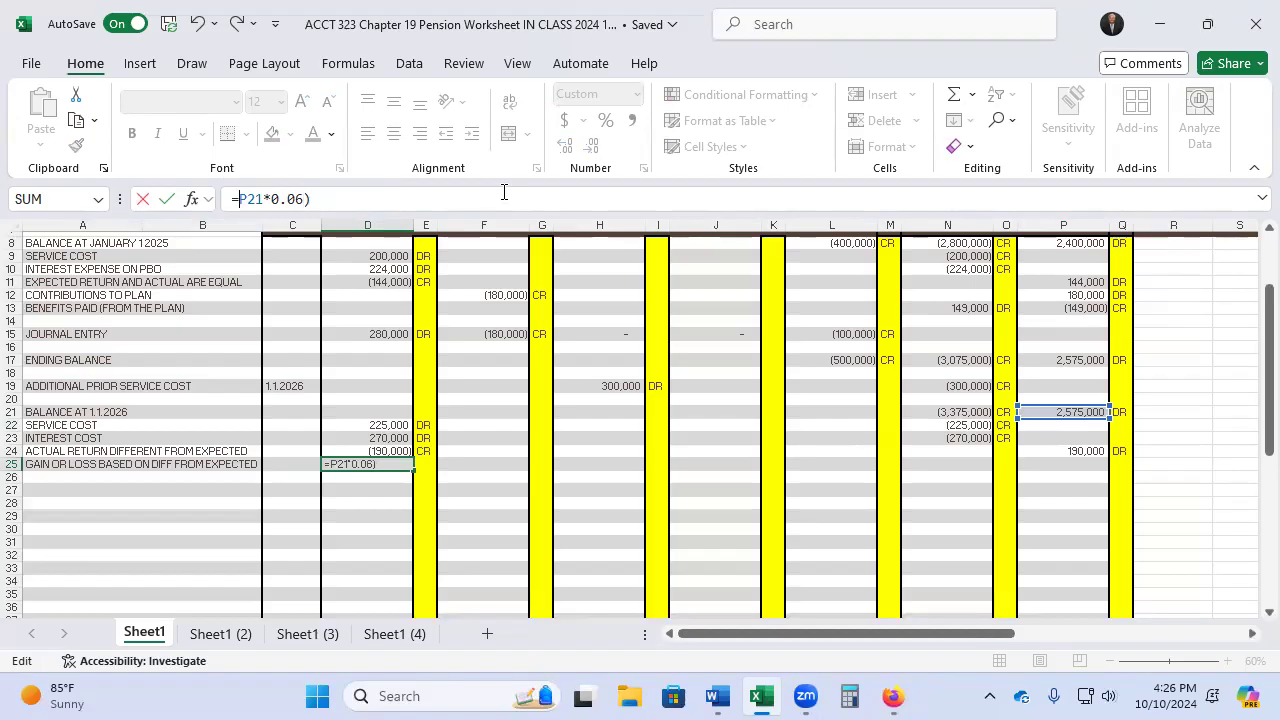
type("_")
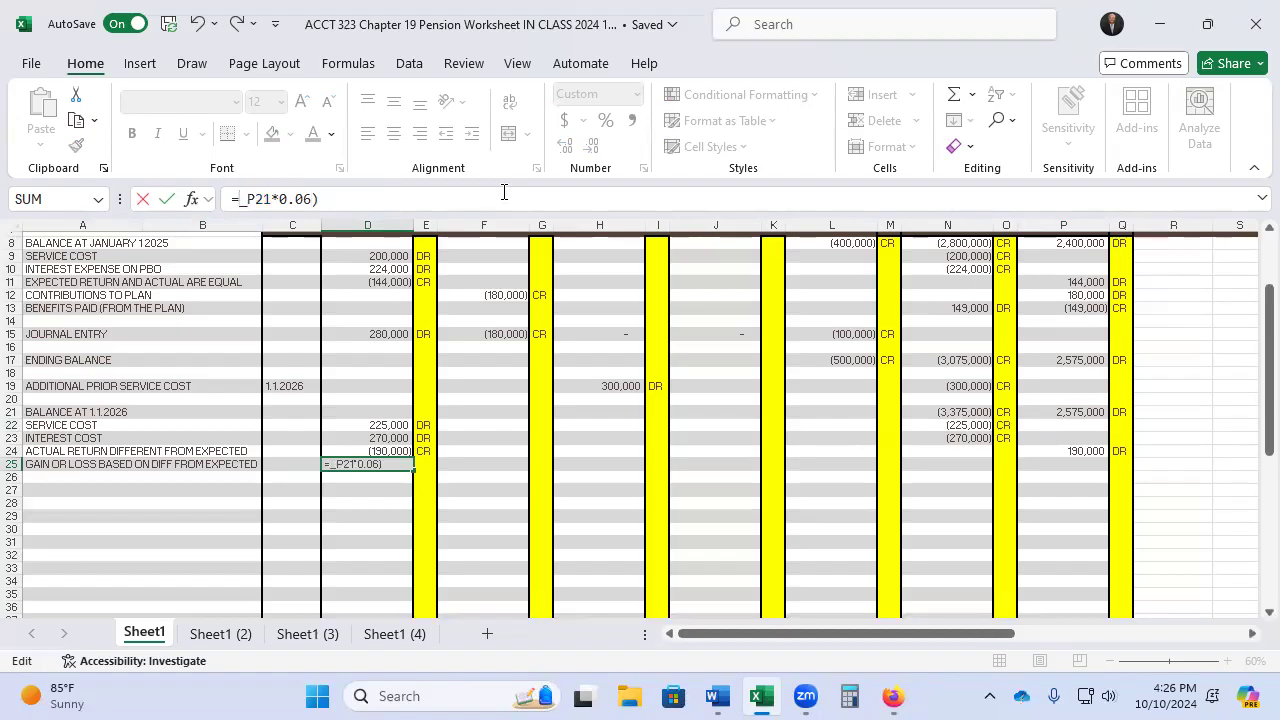
key("BackSpace")
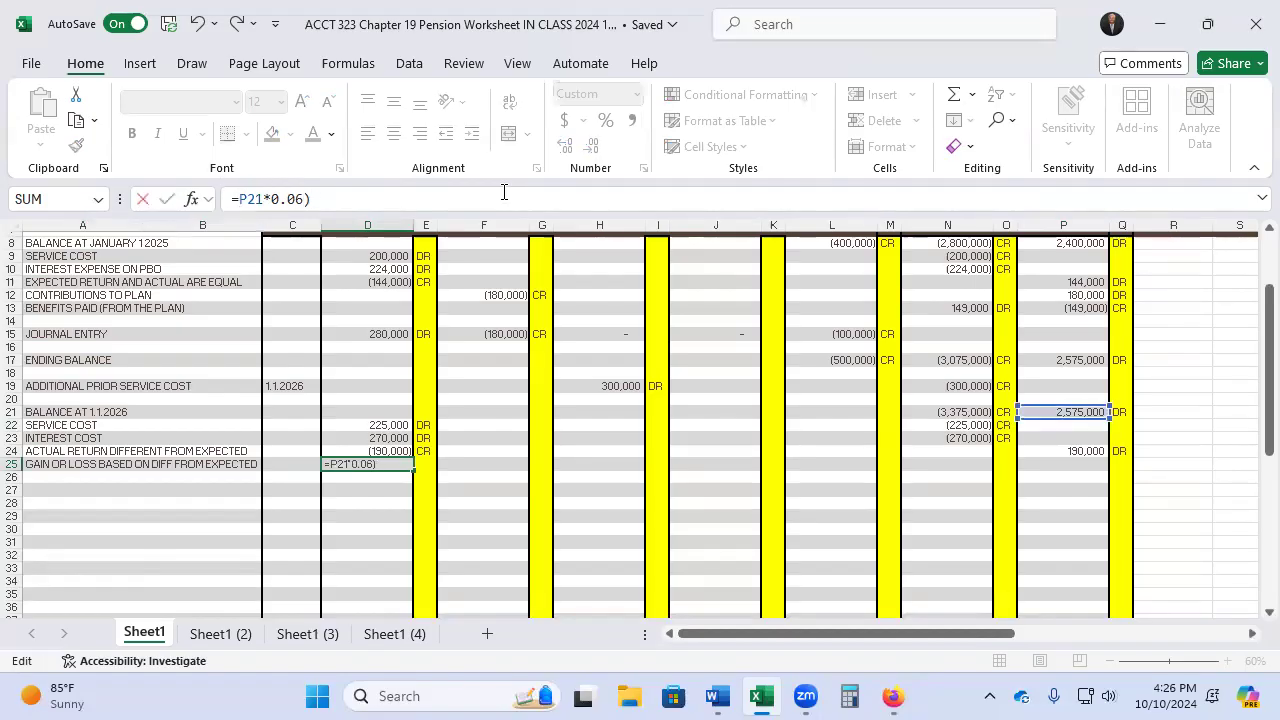
type("-(")
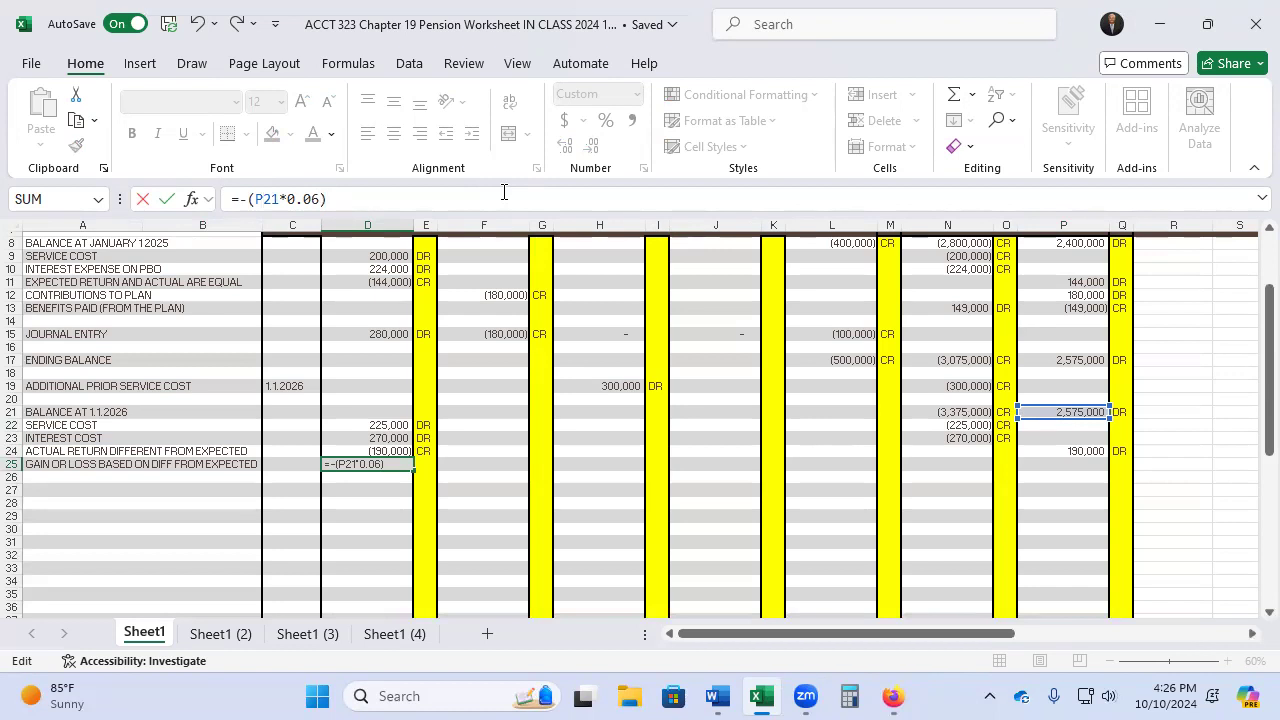
type("+")
left_click(373, 451)
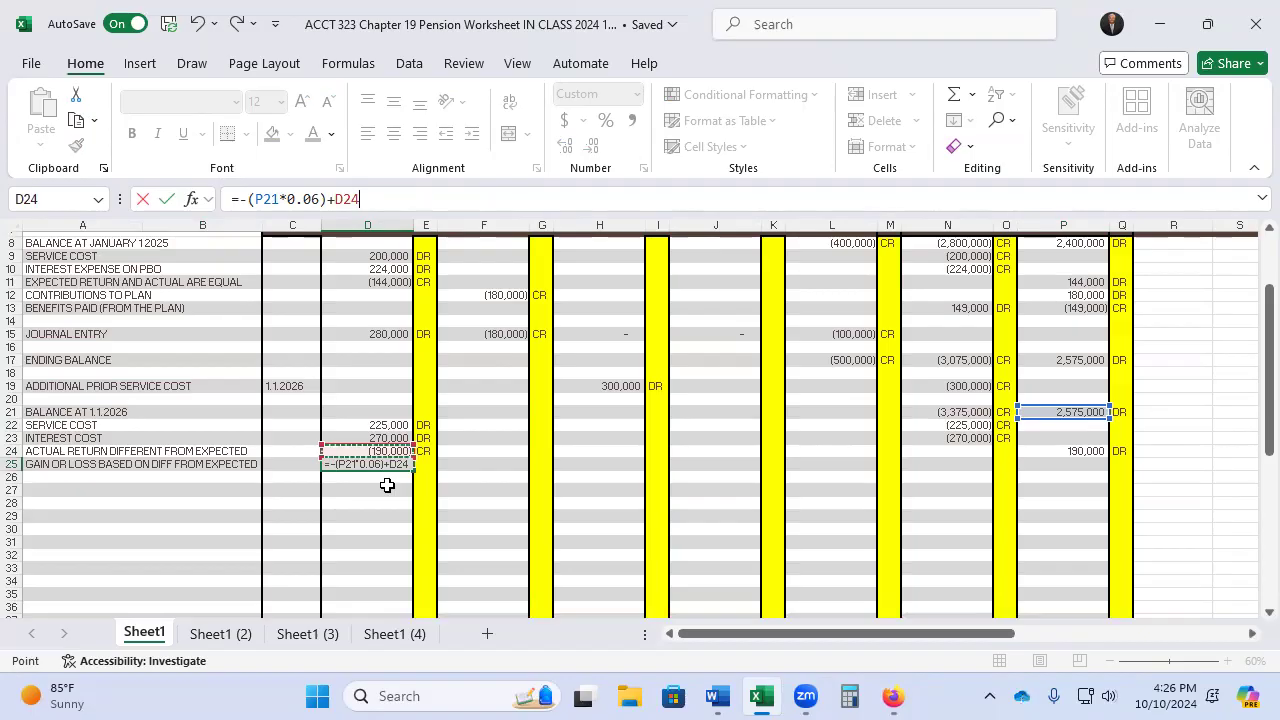
key("Return")
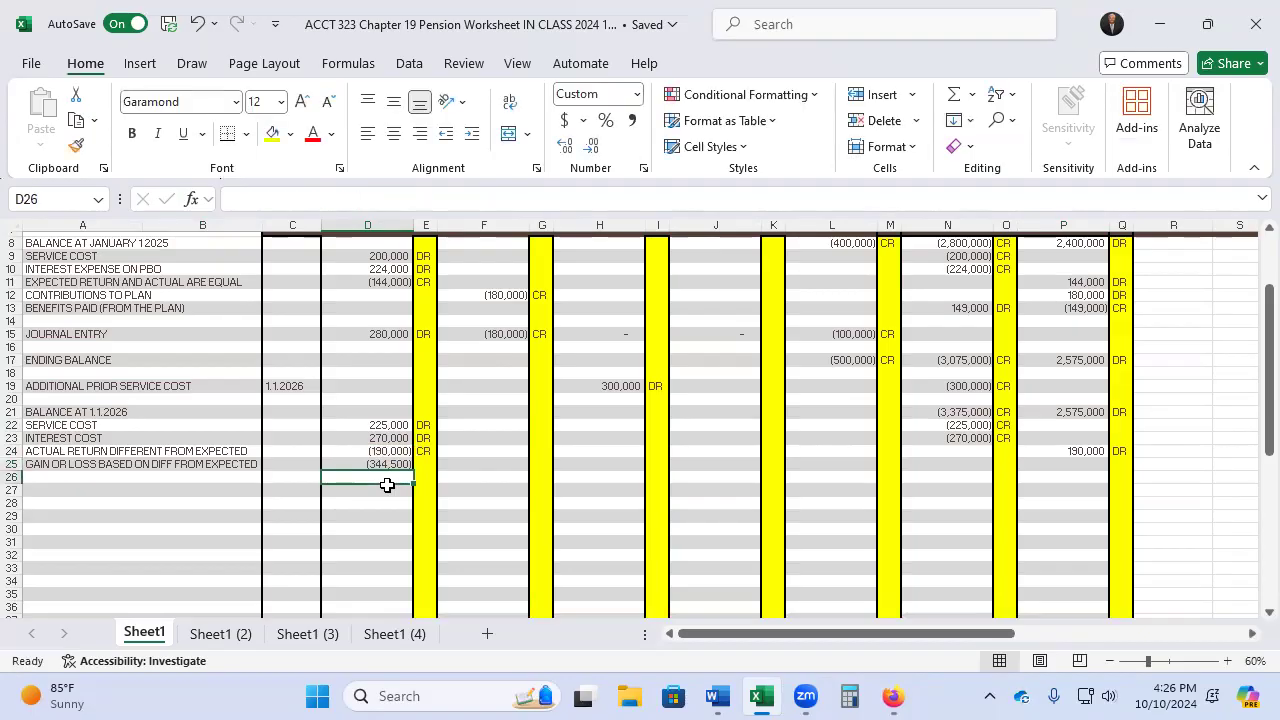
Subtract the actual return instead of adding it, making the D25 formula =-(P21*0.06)-D24
key("Up")
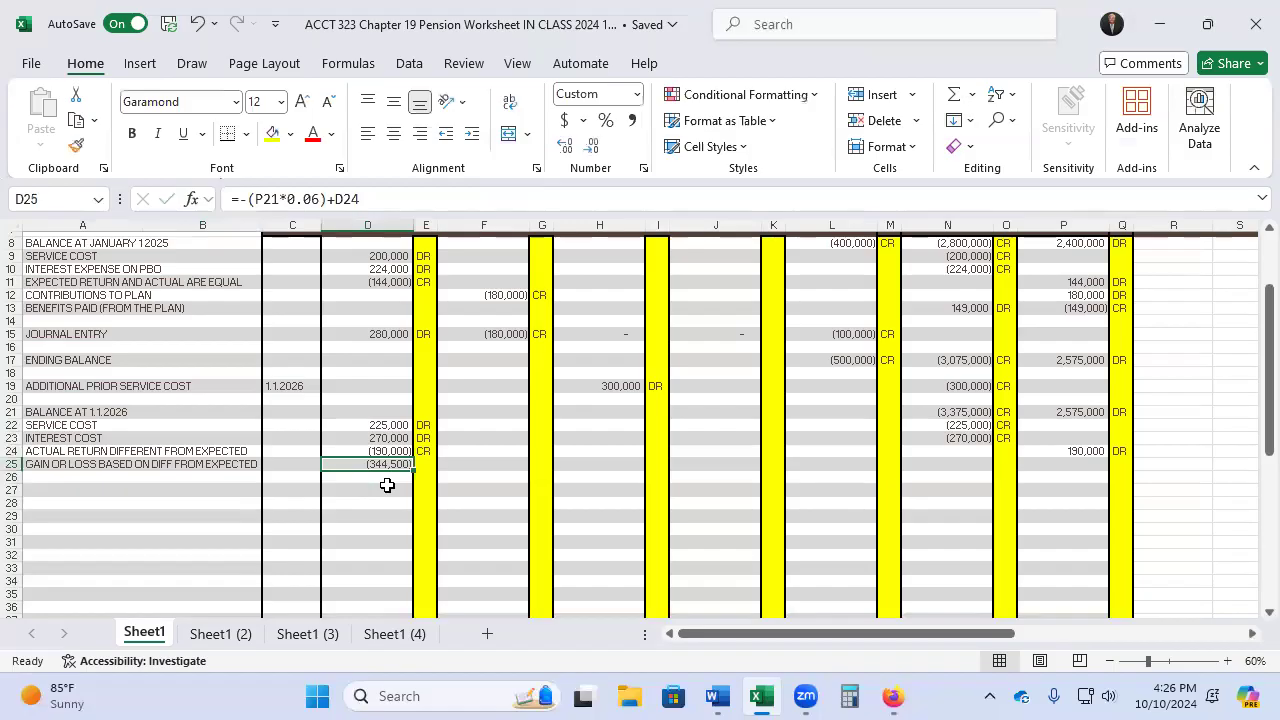
left_click(336, 202)
key("BackSpace")
type("-")
key("Return")
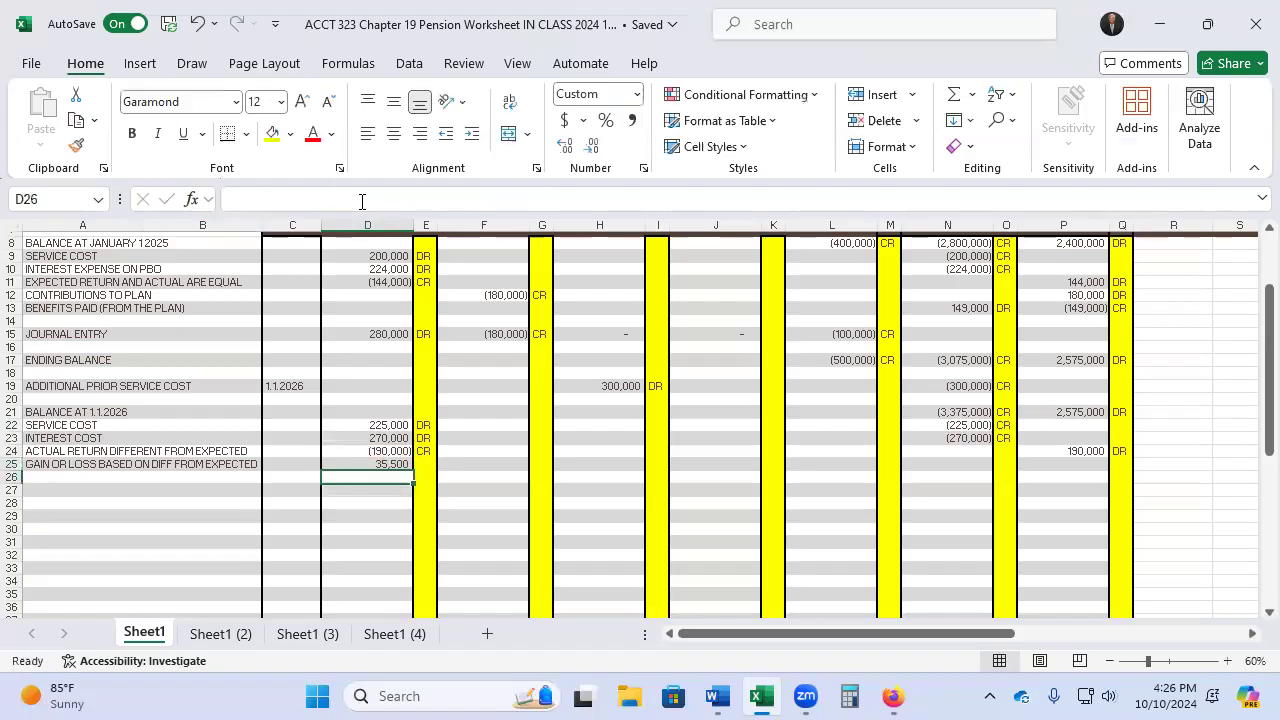
Try reversing the signs in D25 to =(P21*0.06)+D24 with a CR mark in E25
key("Up")
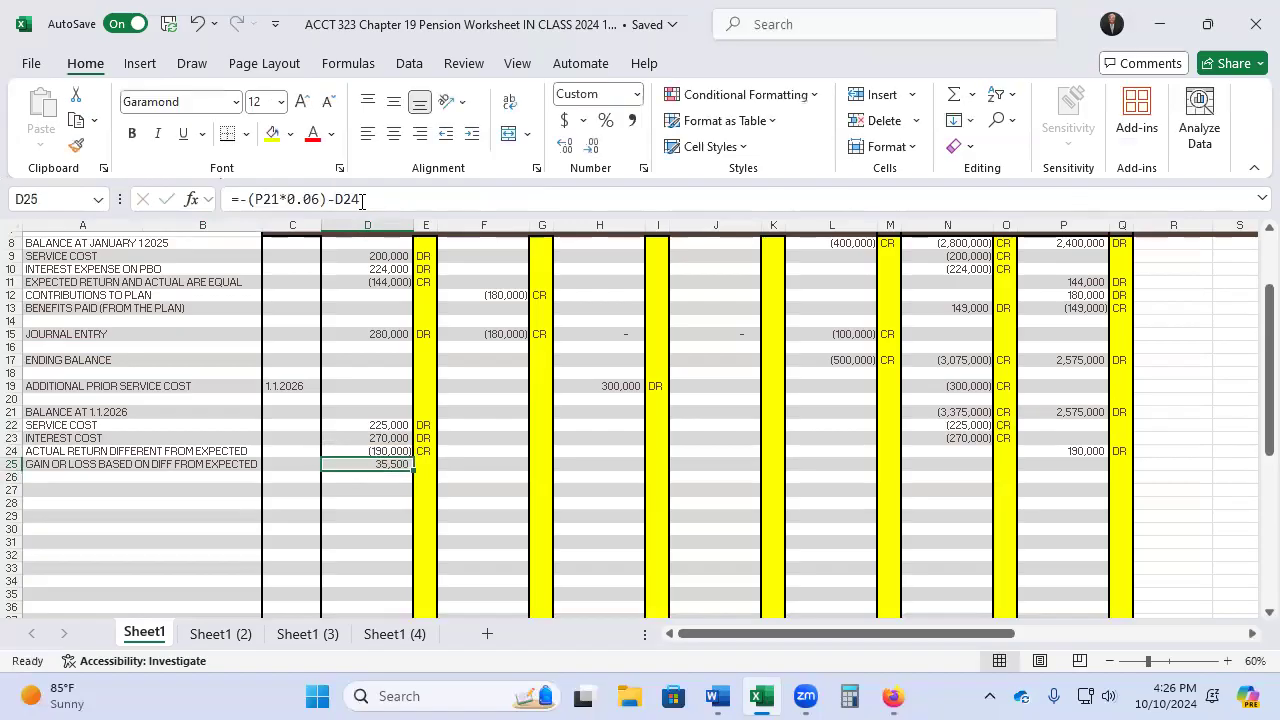
left_click(330, 201)
left_click_drag(336, 199, 343, 199)
key("Left")
key("shift+Left")
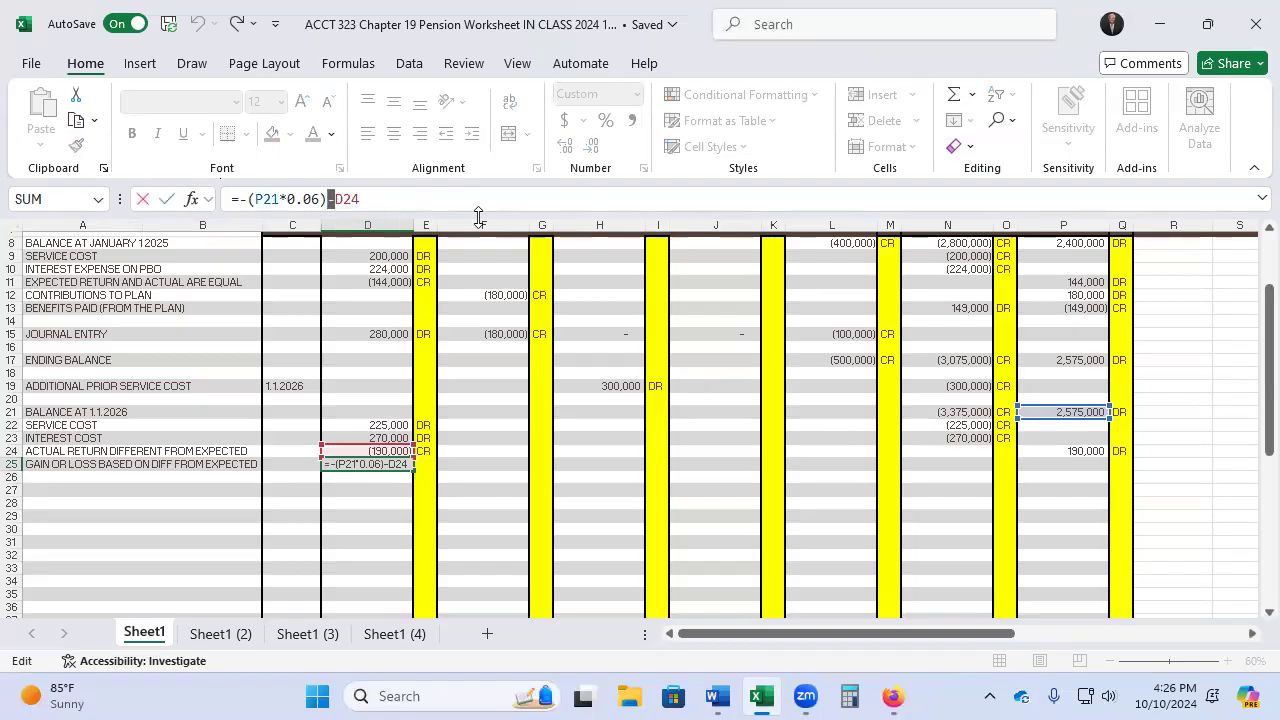
key("Right")
key("Right")
key("Right")
key("BackSpace")
type("+")
key("Left")
key("Left")
key("Left")
key("Left")
key("Left")
key("Left")
key("Left")
key("BackSpace")
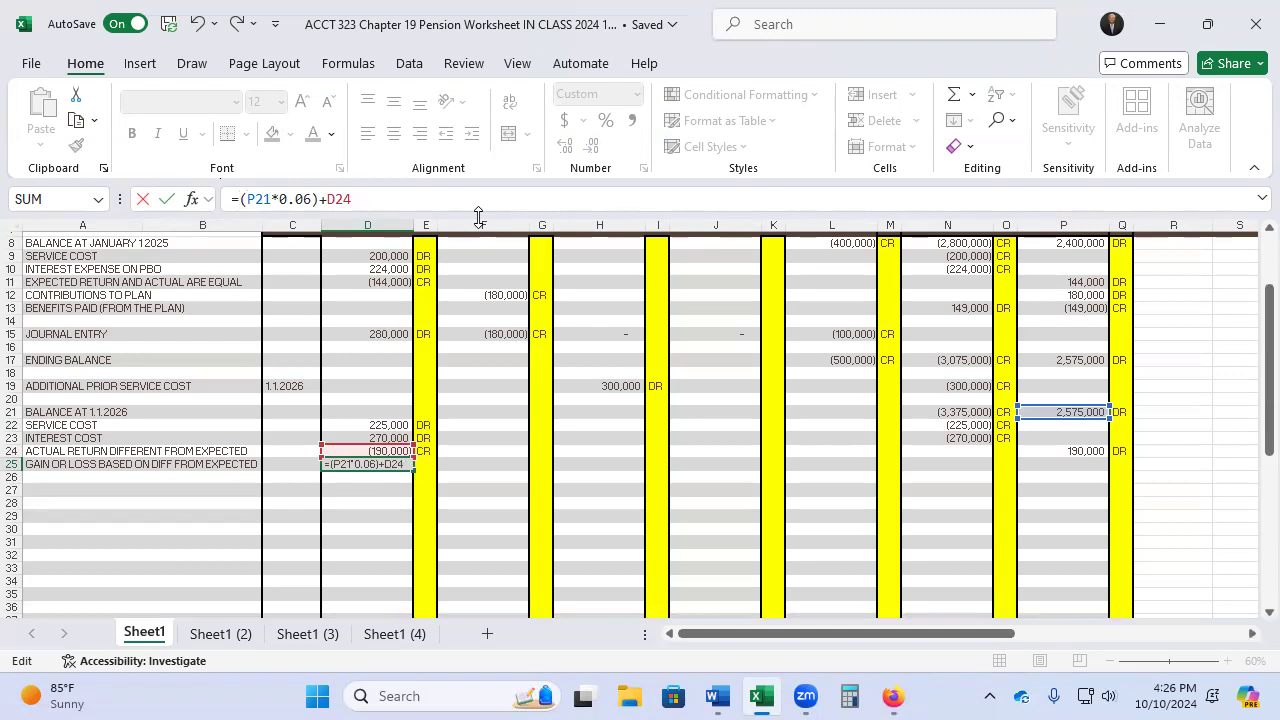
key("Return")
key("Up")
key("Down")
key("Right")
key("Up")
type("CR")
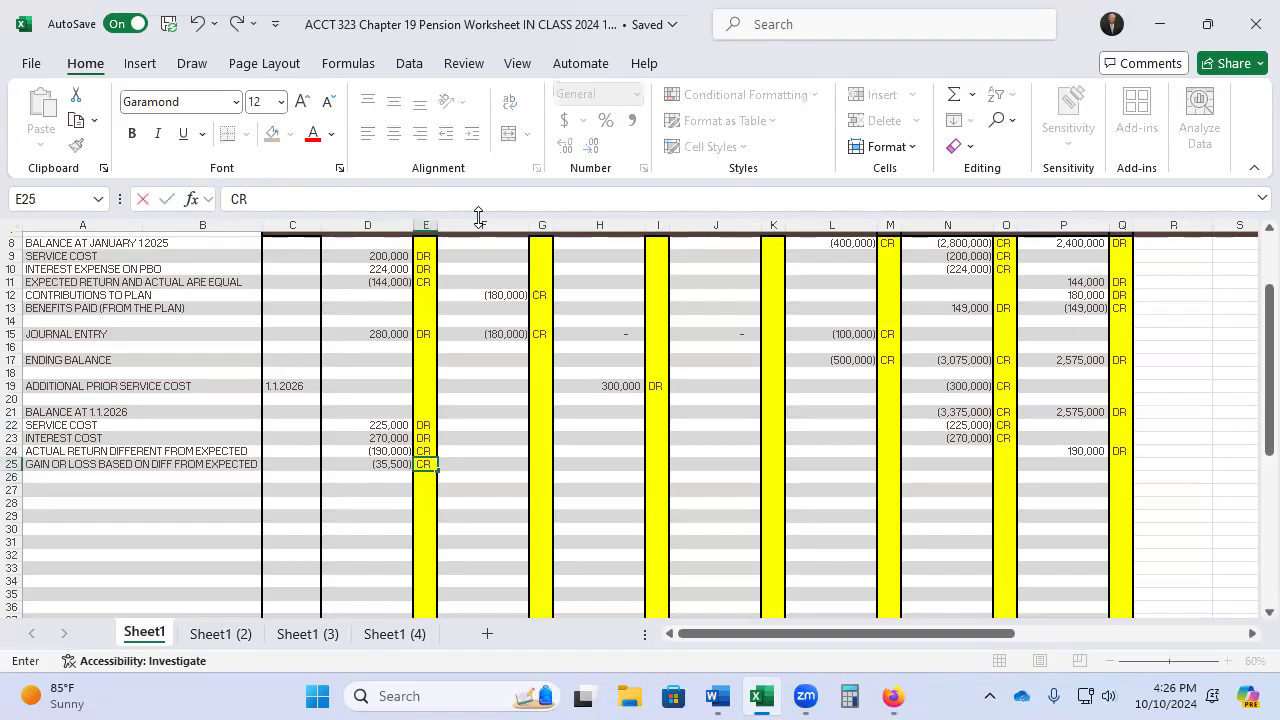
Discard the CR mark in E25 and undo the last formula change in D25
key("Escape")
key("Left")
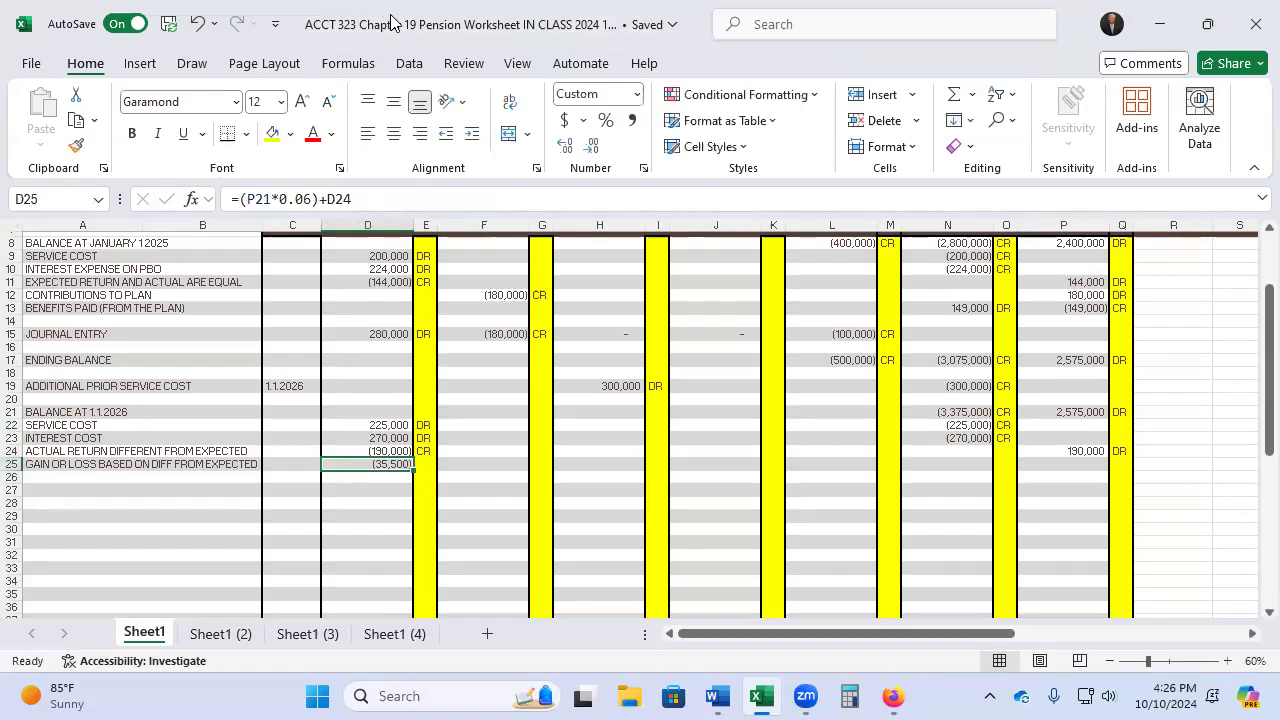
left_click(195, 30)
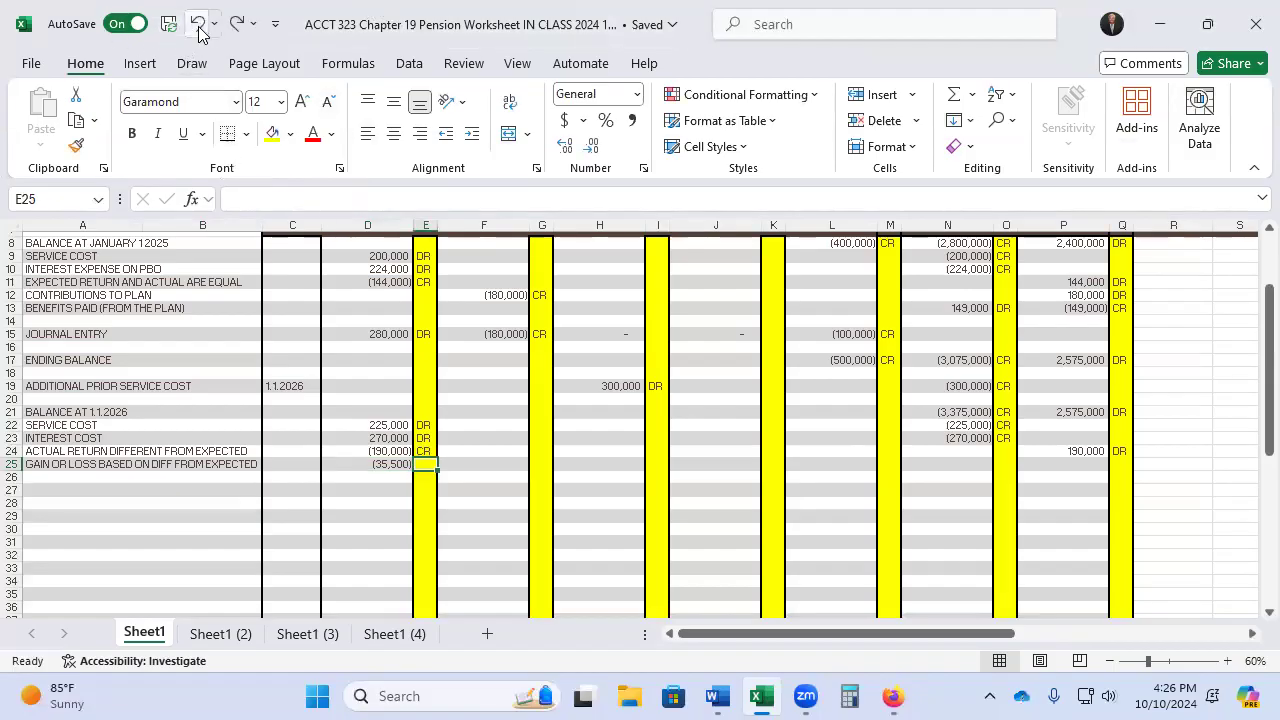
left_click(198, 30)
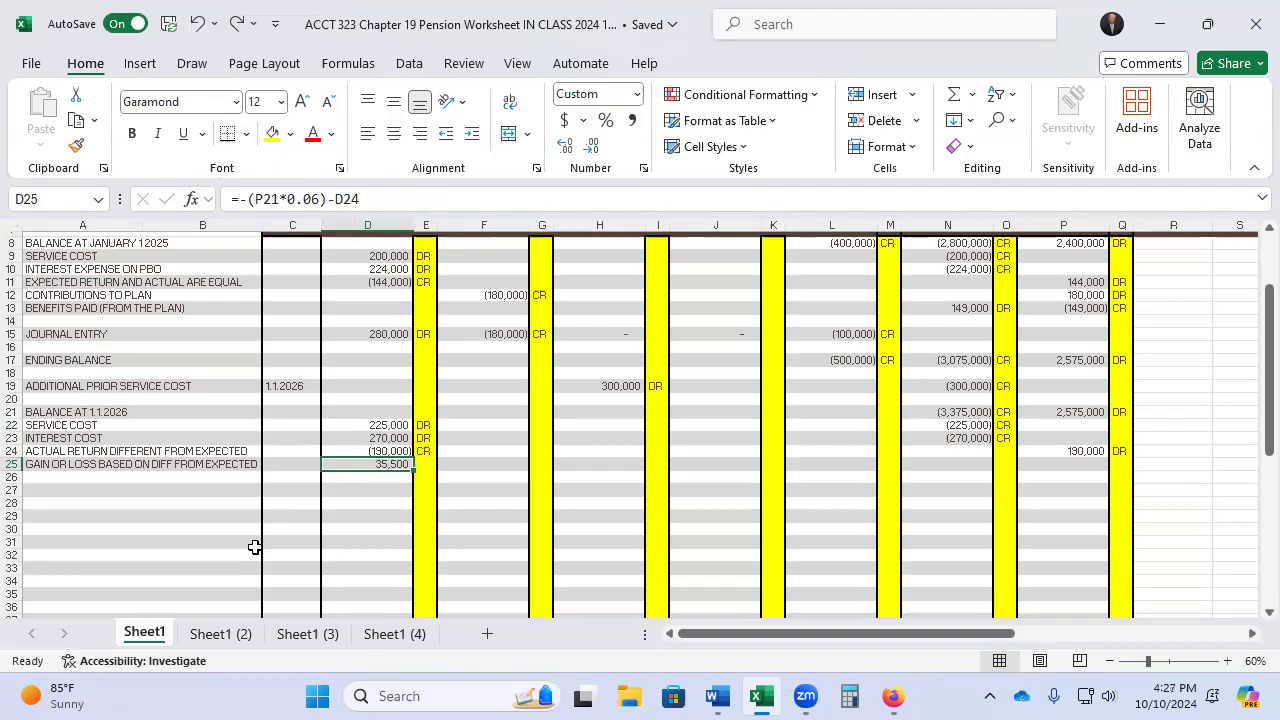
Enter the offsetting gain or loss in J25 as the negative of D25
key("Right")
key("Right")
key("Right")
key("Right")
key("Right")
key("Right")
type("-")
key("Left")
key("Left")
key("Left")
key("Left")
key("Left")
key("Left")
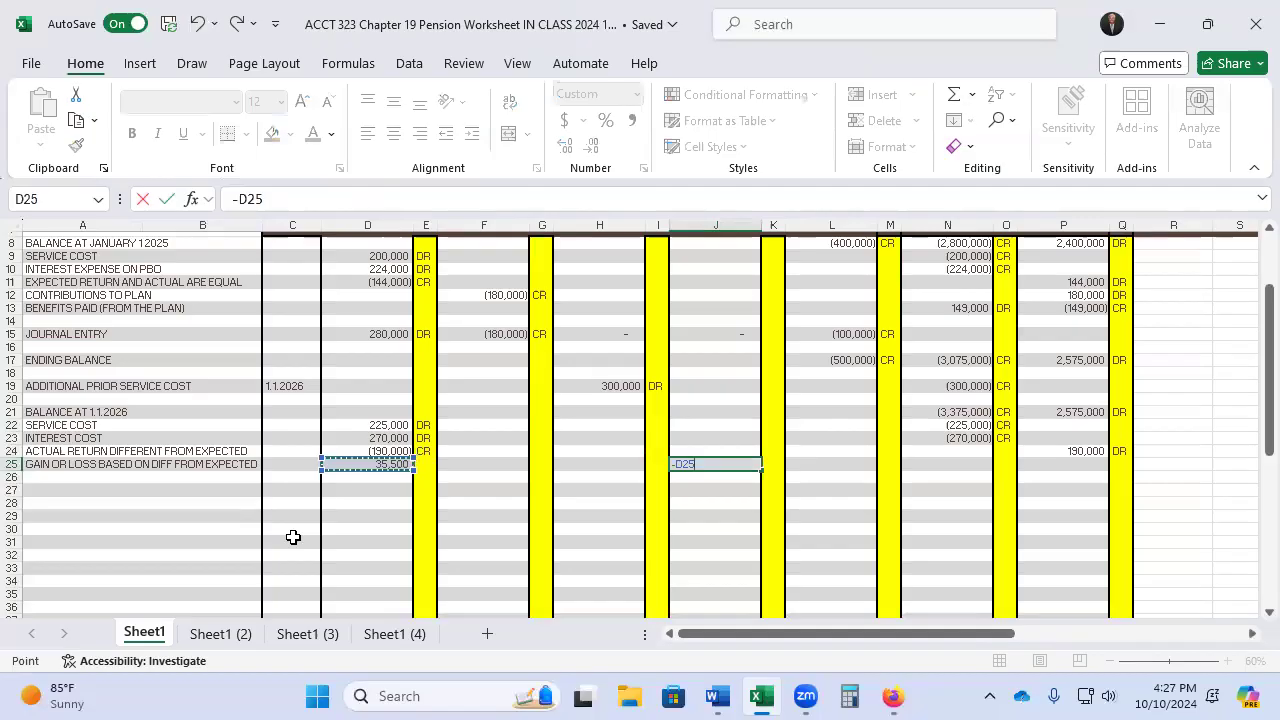
key("Return")
Mark the gain or loss row DR in E25 and CR in K25
key("Up")
key("Left")
key("Left")
key("Left")
key("Left")
key("Left")
key("Right")
key("Right")
key("Right")
key("Right")
key("Right")
key("Right")
type("CR")
Label row 26 AMORTIZATION OF PSC and enter 75000 in D26
key("Left")
key("Left")
key("Left")
key("Left")
key("Left")
key("Left")
key("Left")
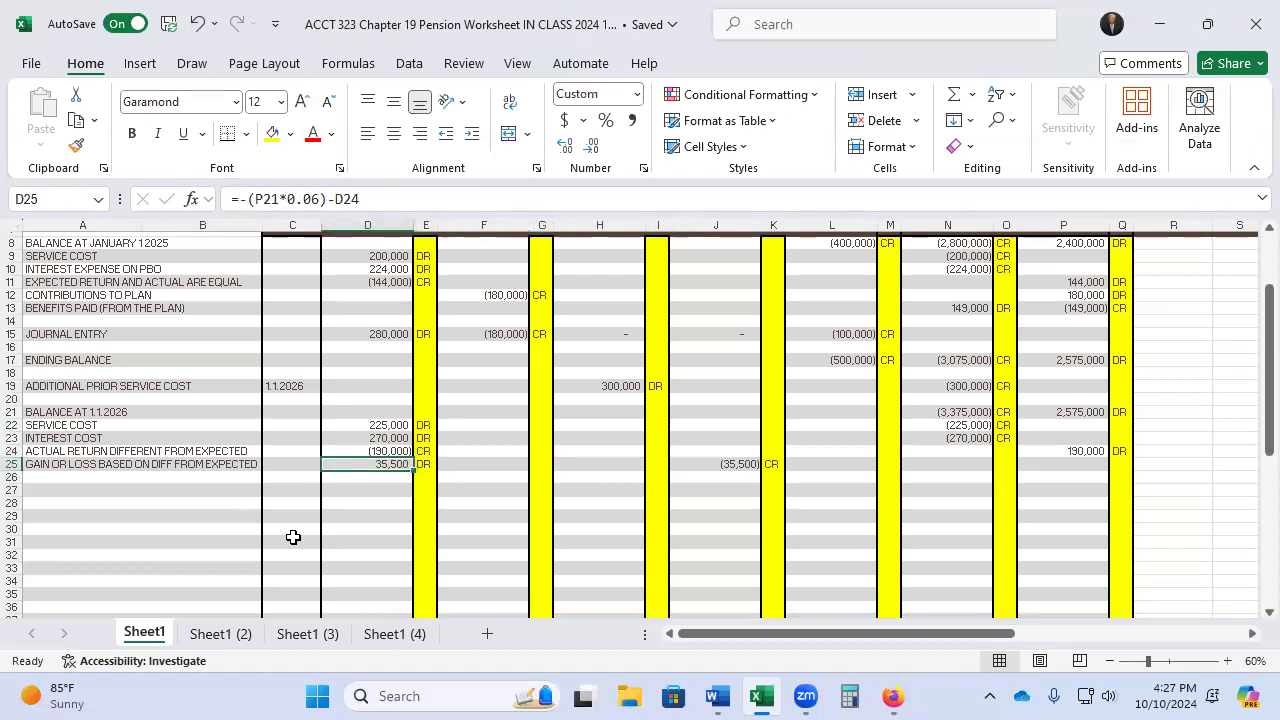
key("Left")
key("Left")
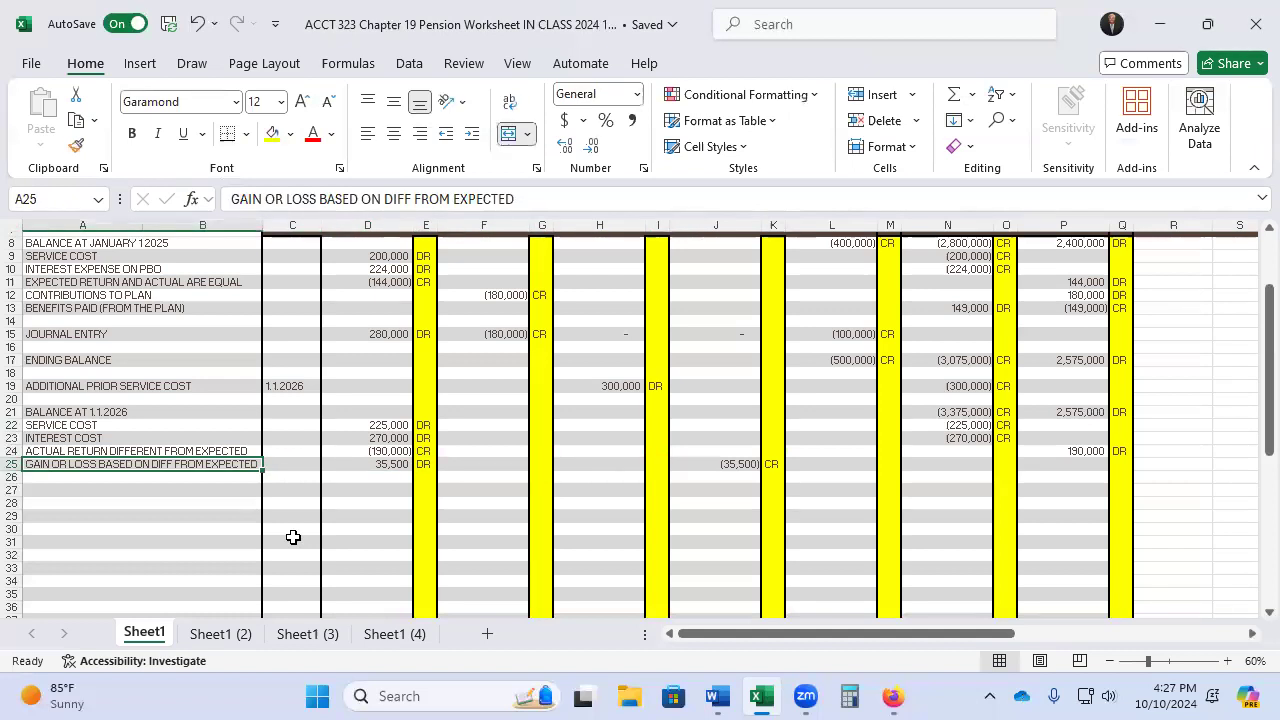
key("Down")
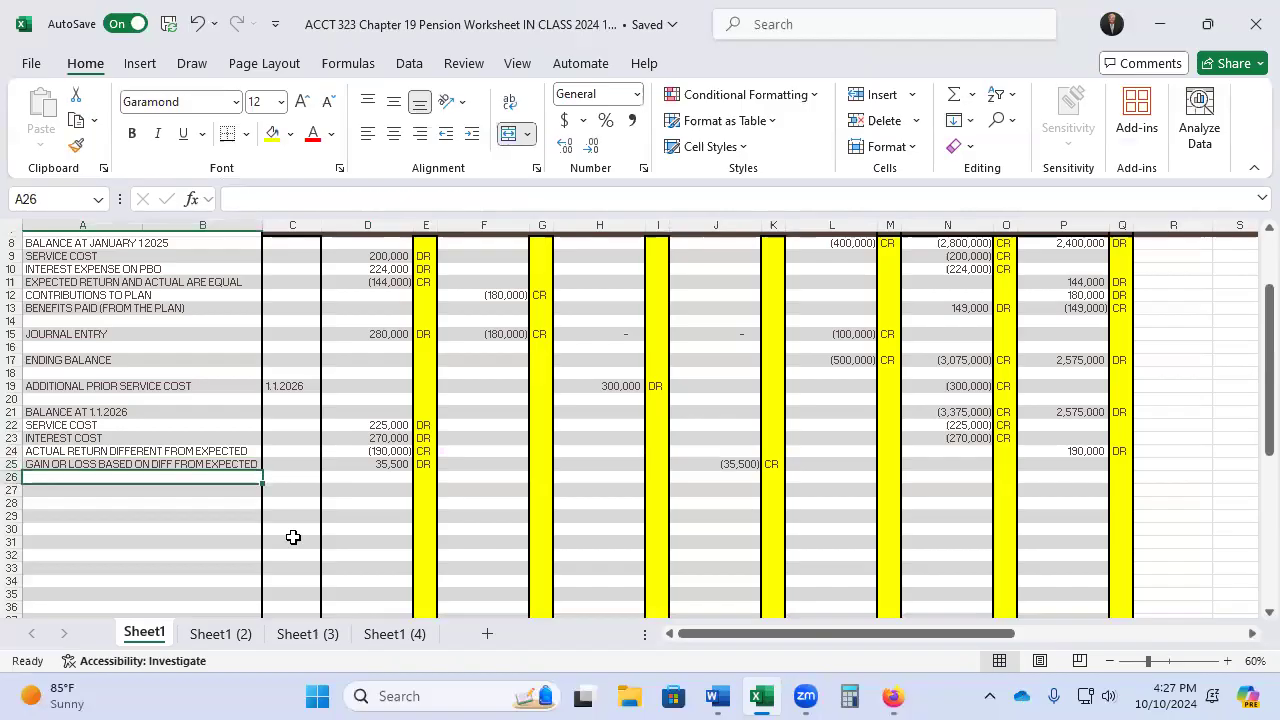
type("AMORTIZATION OF PSC")
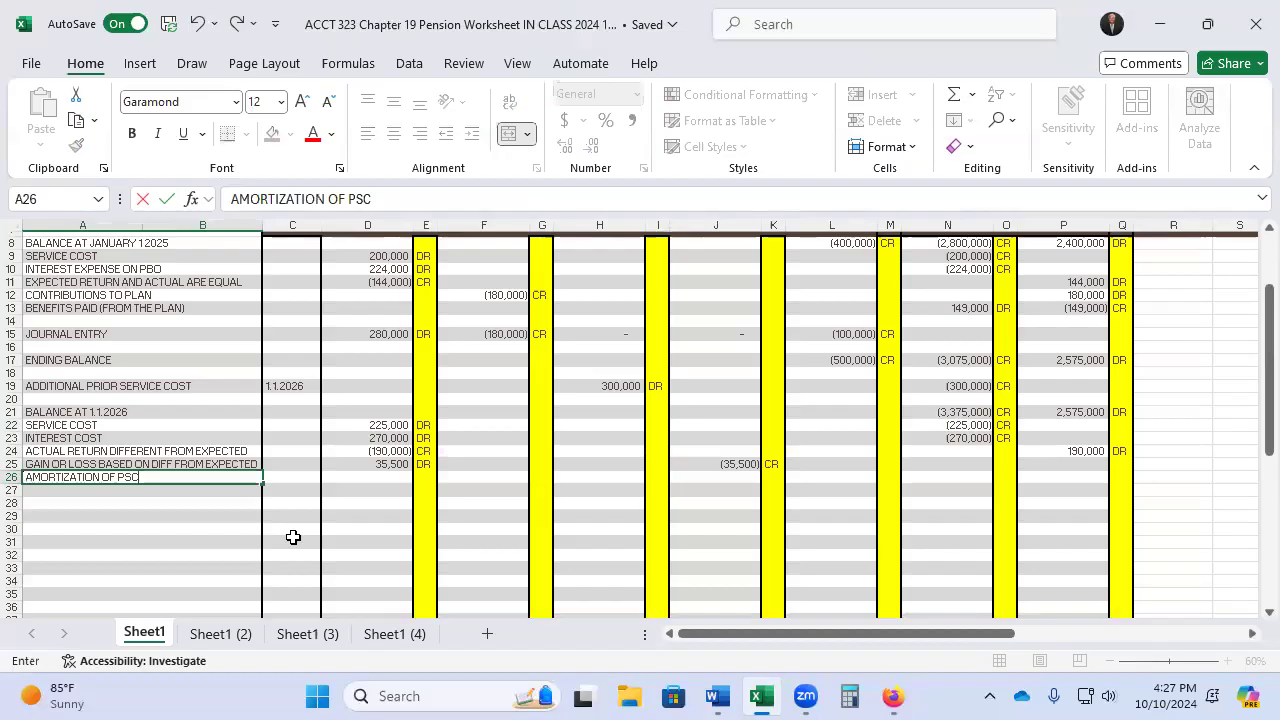
key("Tab")
key("Tab")
type("75000")
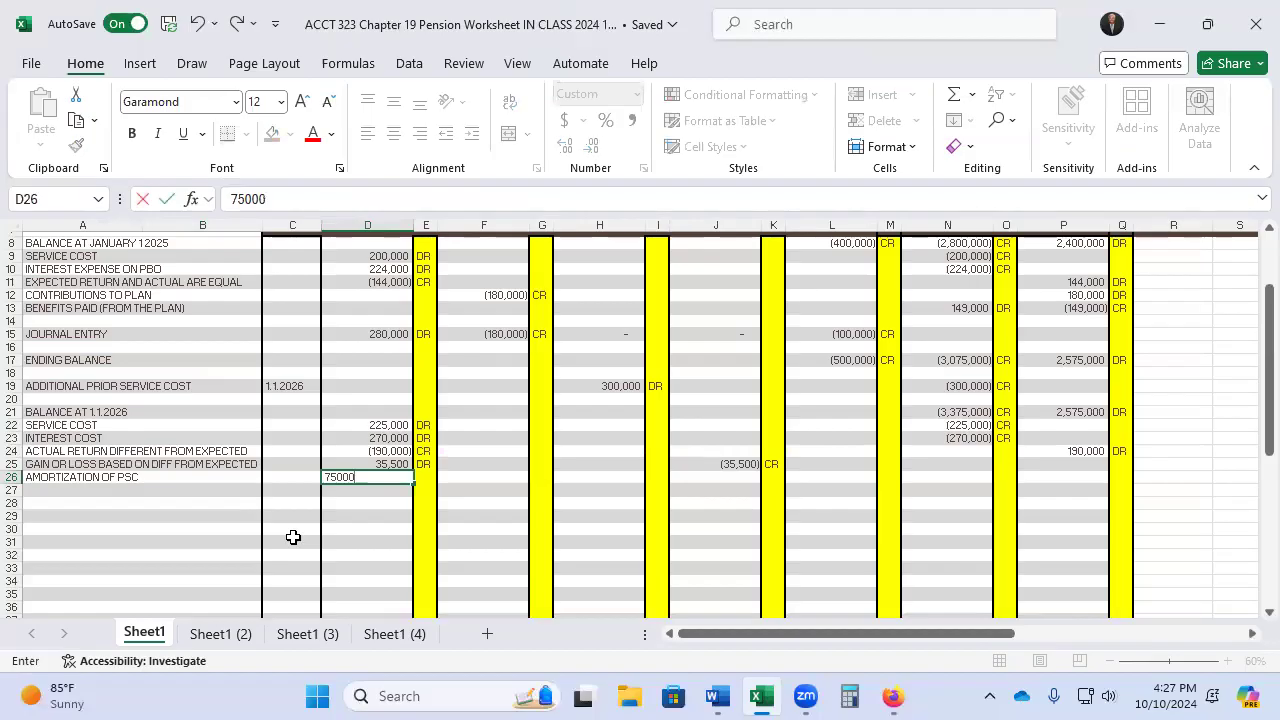
Enter the offsetting prior service cost amortization in H26 as the negative of D26
key("Tab")
key("Tab")
key("Tab")
key("Tab")
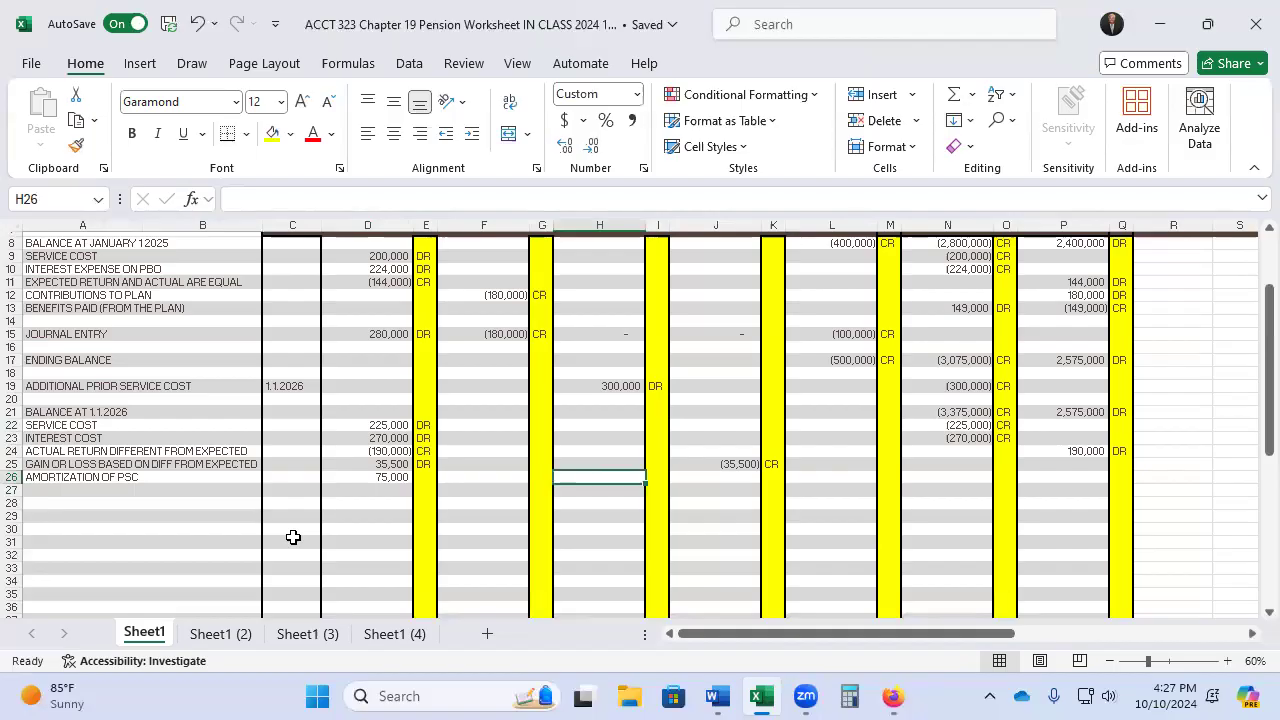
type("-")
key("Left")
key("Left")
key("Left")
key("Left")
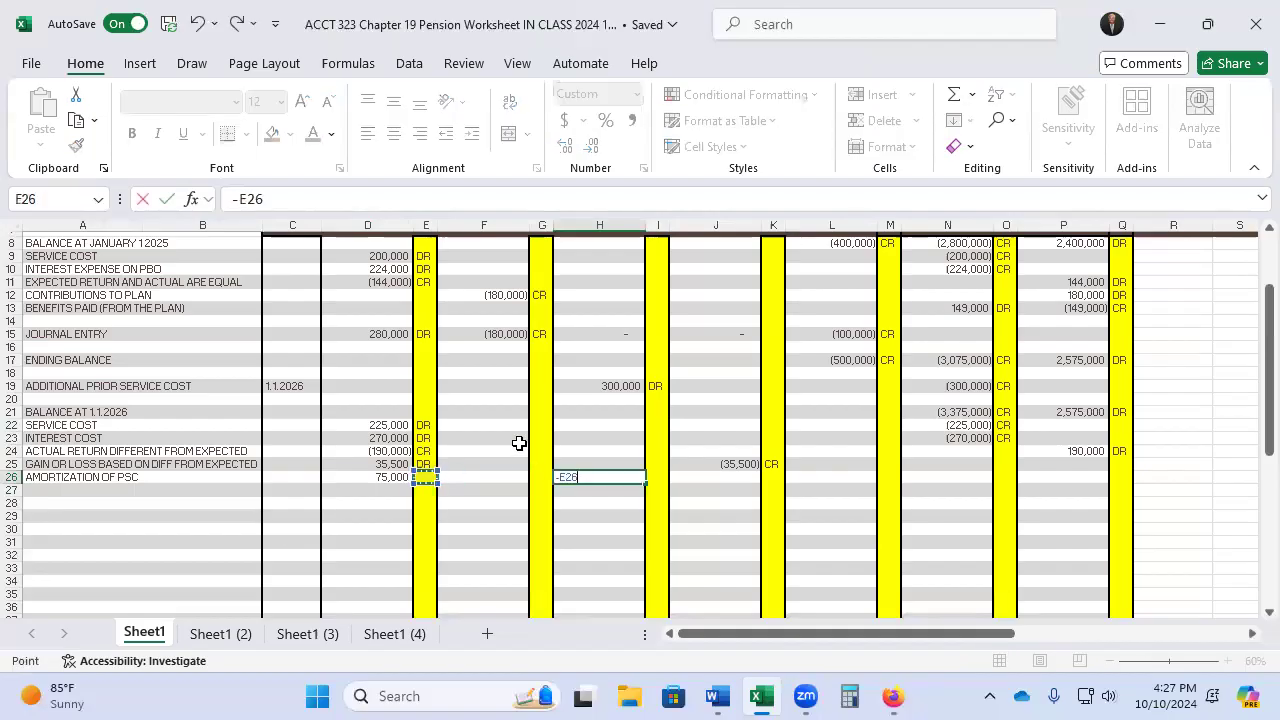
key("Return")
Mark the amortization row DR in E26 and CR in I26
key("Left")
key("Left")
key("Left")
type("DR")
key("Right")
key("Right")
key("Right")
key("Right")
type("CR")
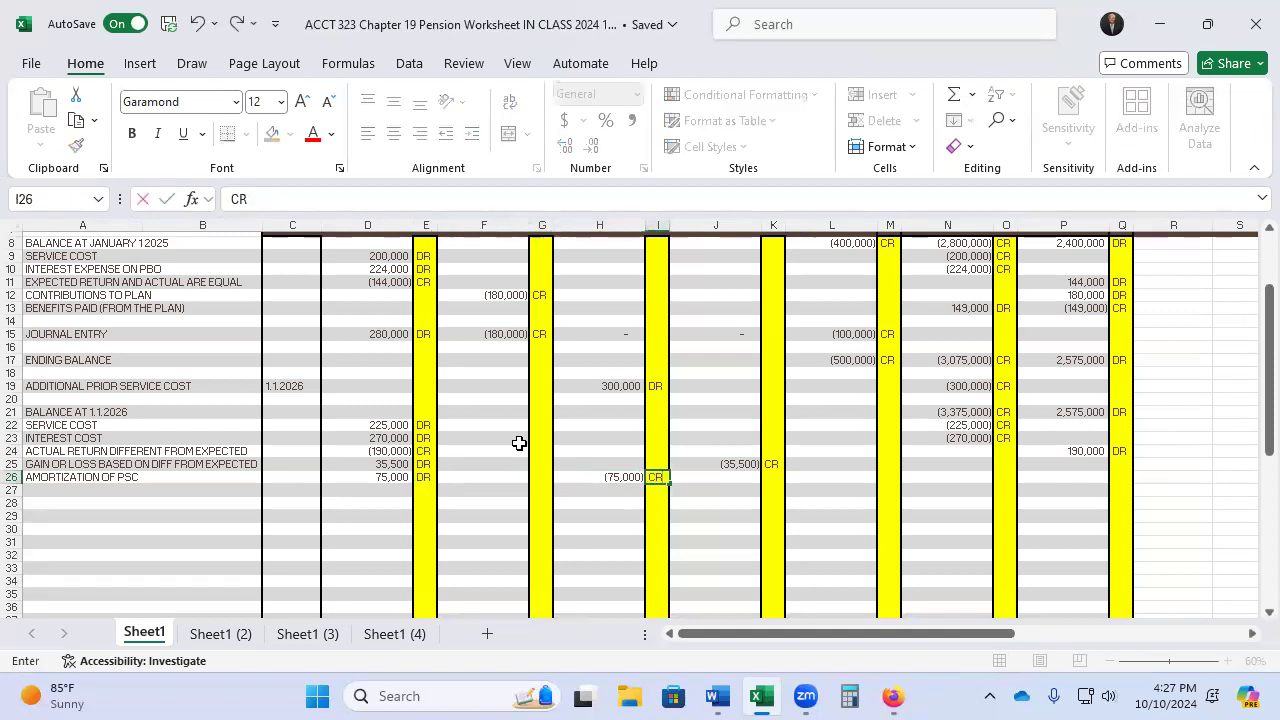
key("Return")
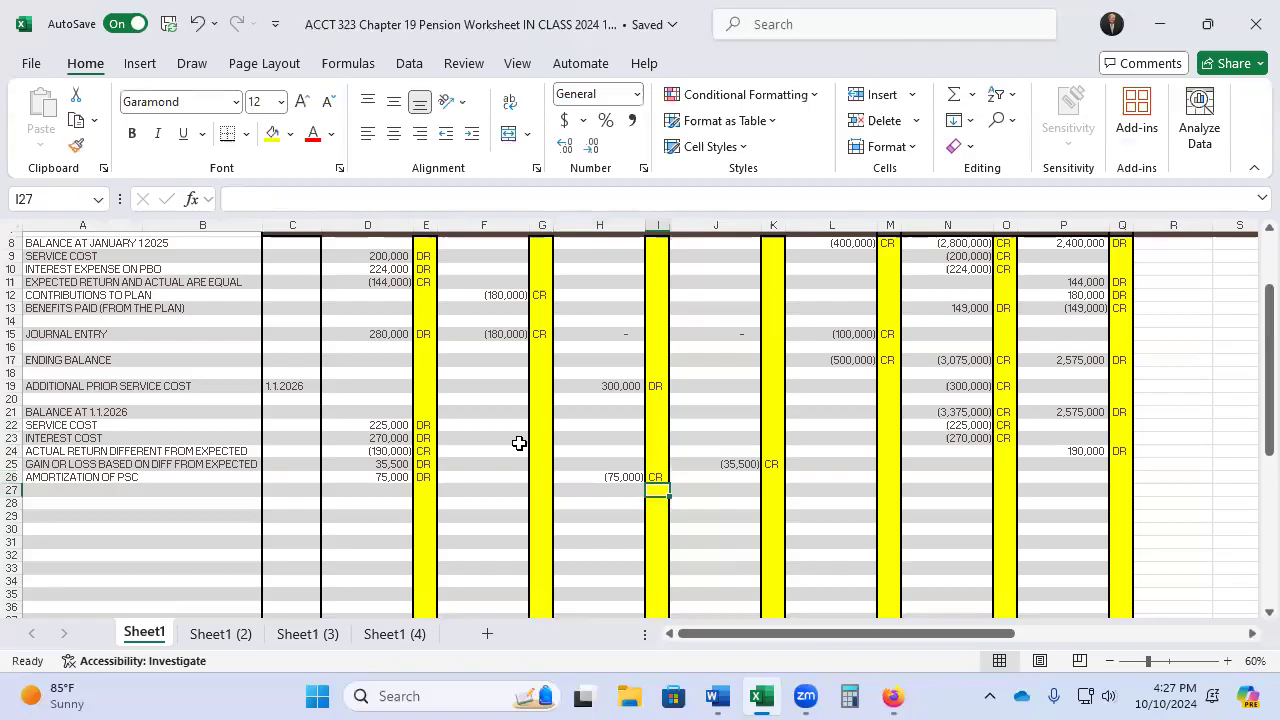
Label row 27 CONTRIBUTIONS in column A
key("Left")
key("Left")
key("Left")
key("Left")
key("Left")
key("Left")
key("Left")
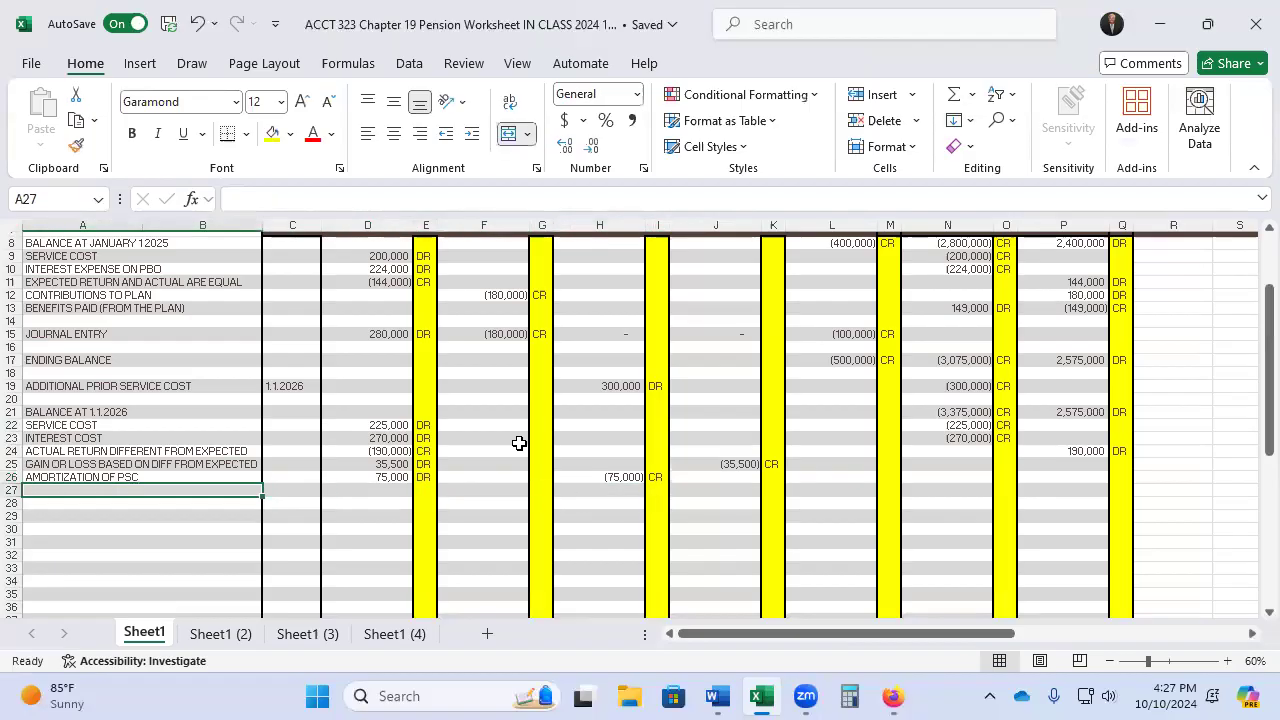
key("Down")
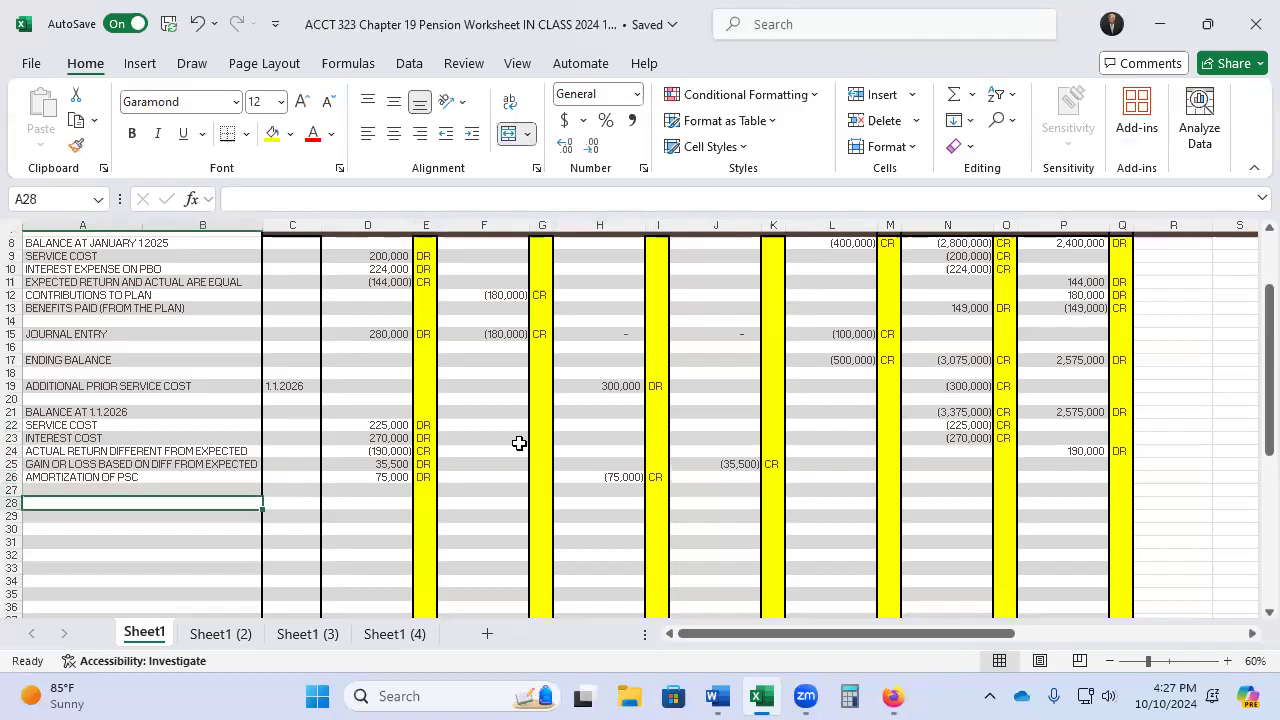
key("Down")
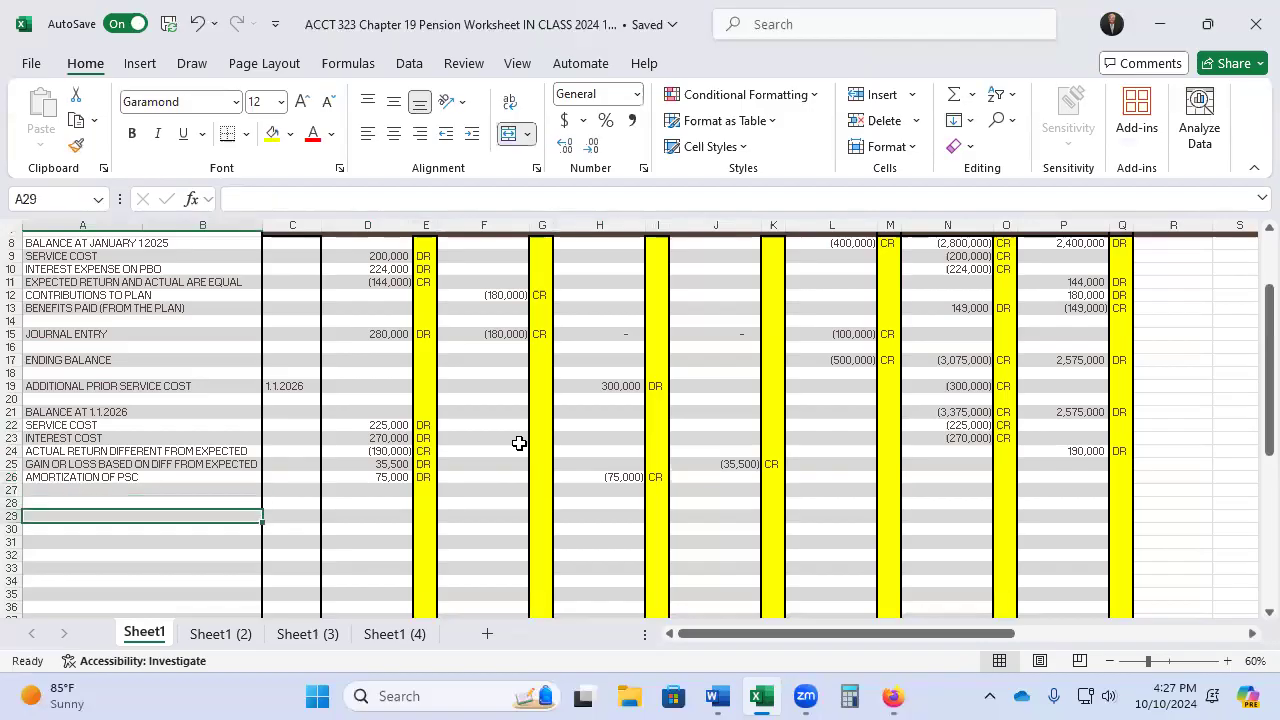
key("Up")
key("Up")
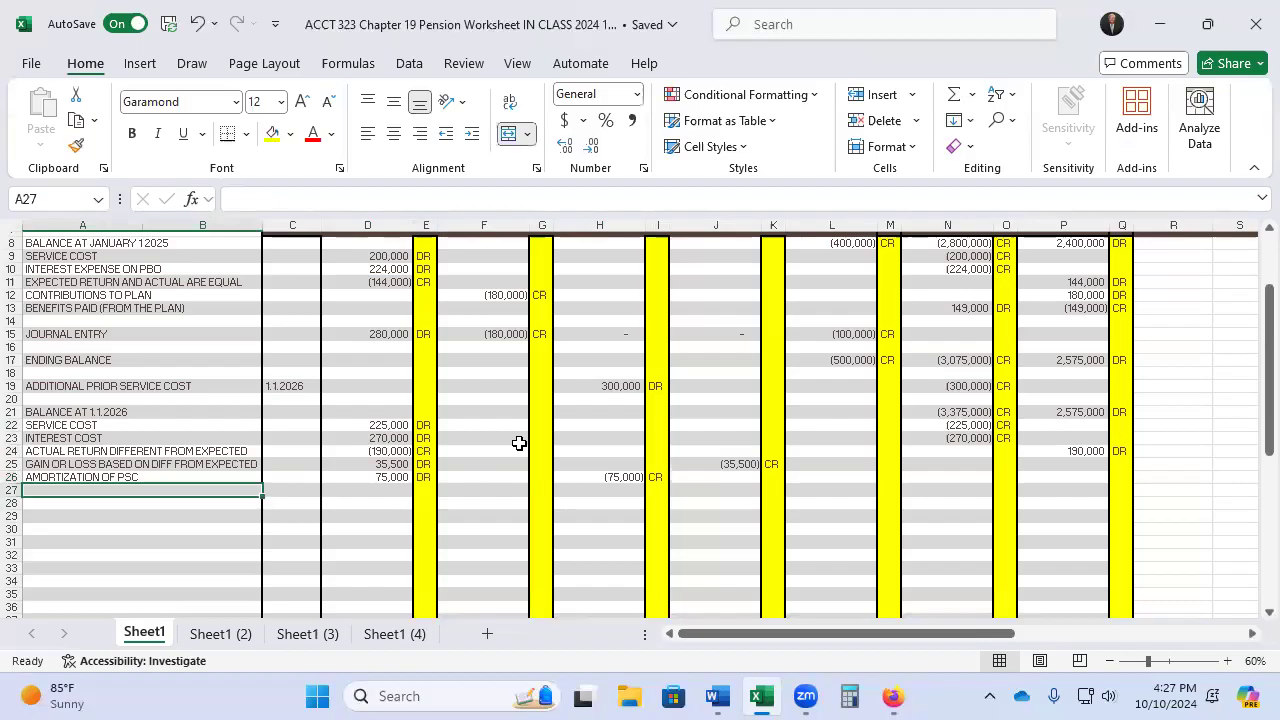
key("Down")
key("Up")
type("CONR")
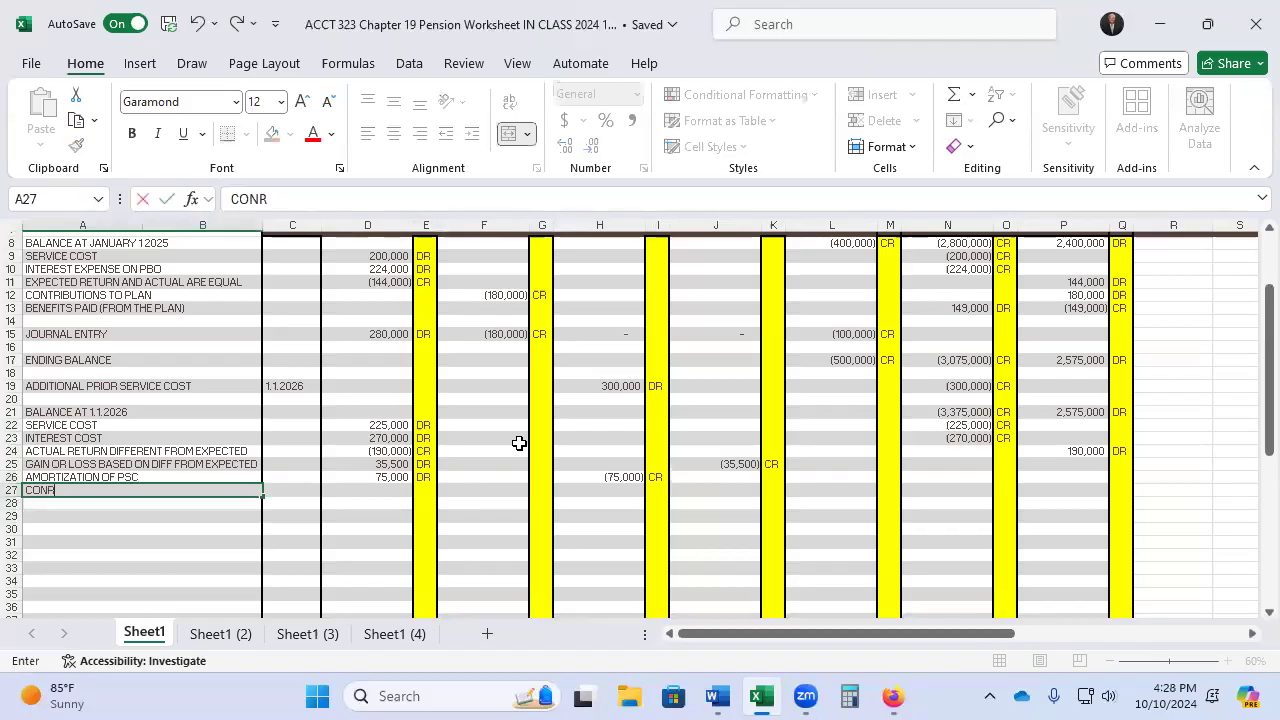
key("BackSpace")
type("TRIBUTIONS")
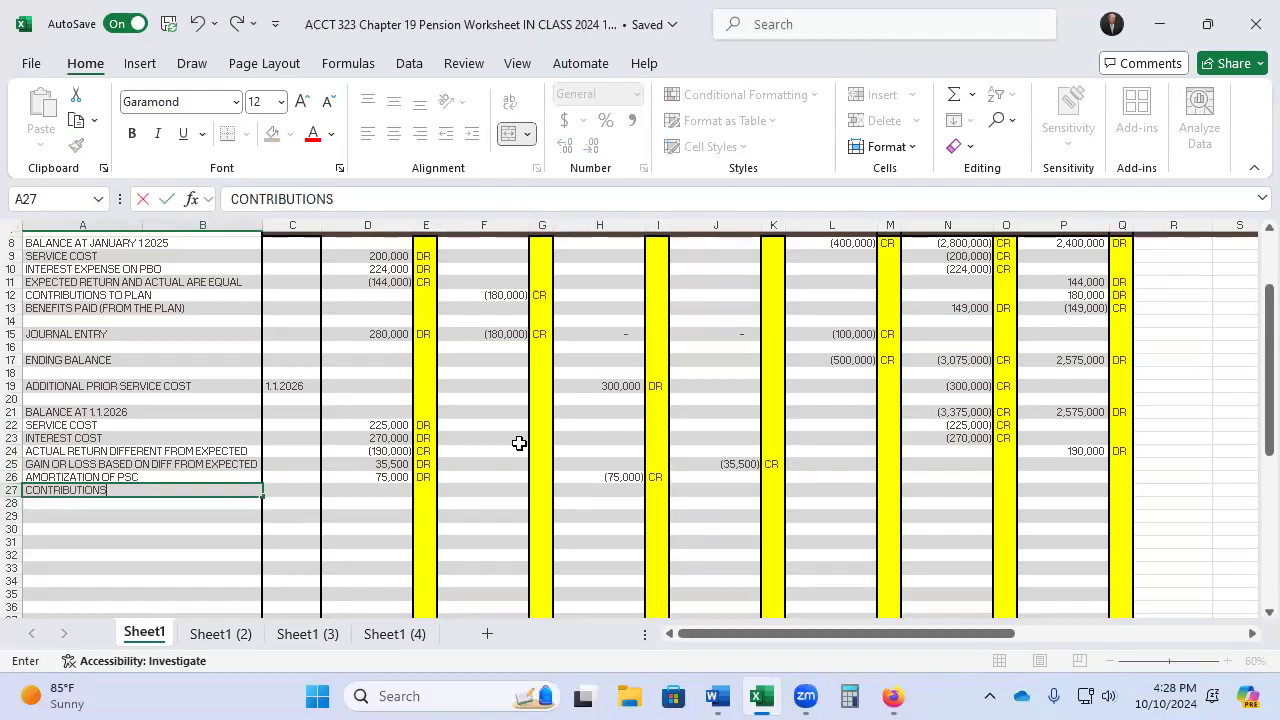
Enter -230000 as the cash contribution in F27 and mark it CR in G27
key("Right")
key("Right")
key("Right")
key("Right")
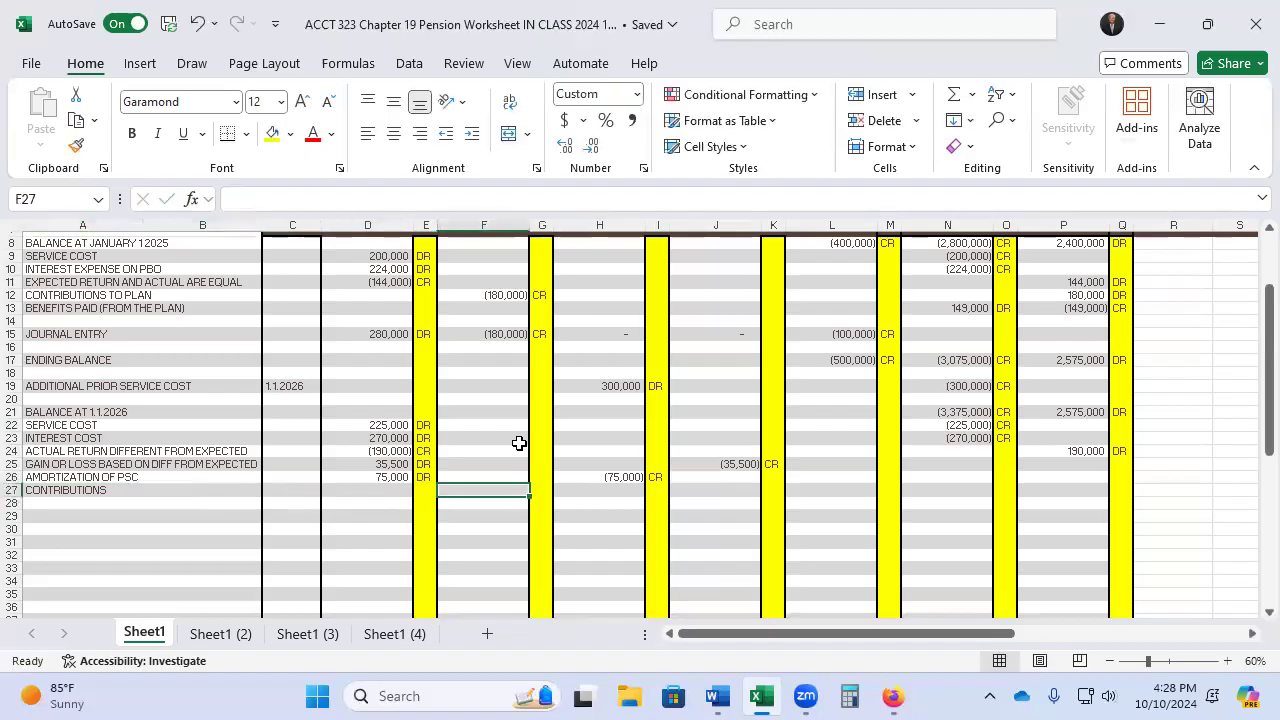
type("-230000")
key("Right")
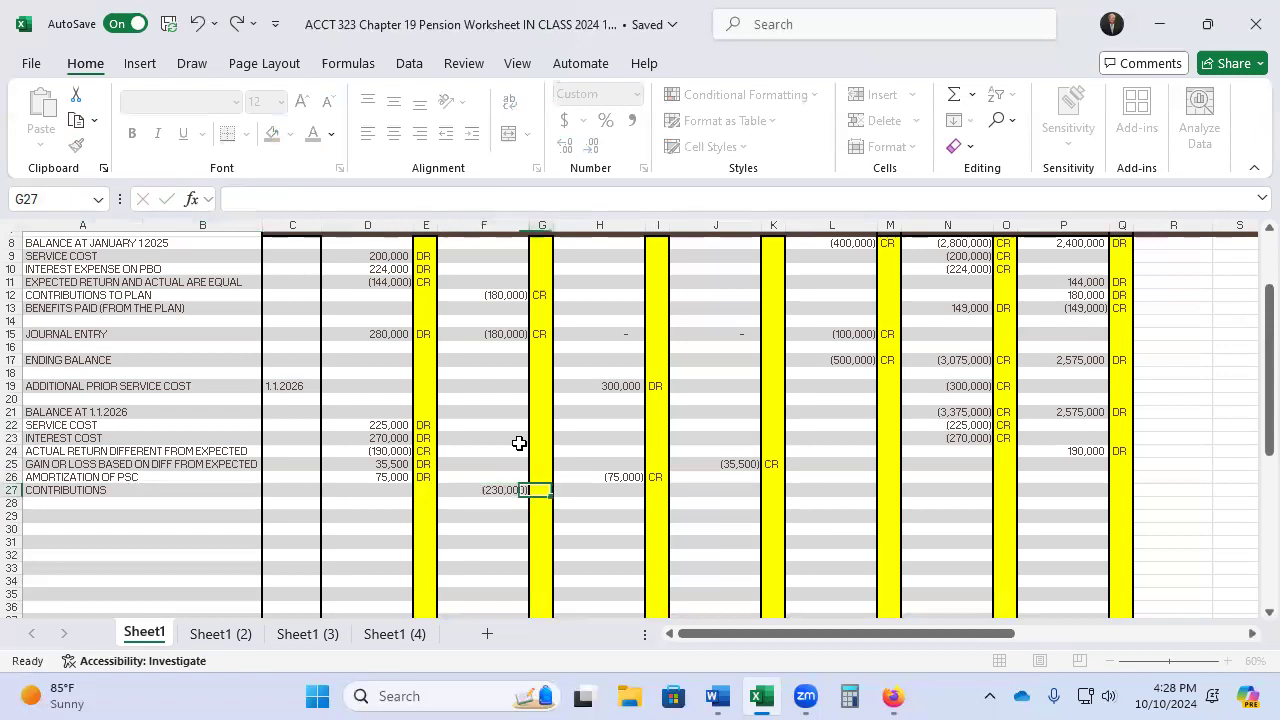
type("CR")
Enter the contribution to plan assets in P27 as the negative of F27 and mark it DR in Q27
key("Right")
key("Right")
key("Right")
key("Right")
key("Right")
key("Right")
key("Right")
key("Right")
key("Right")
type("+")
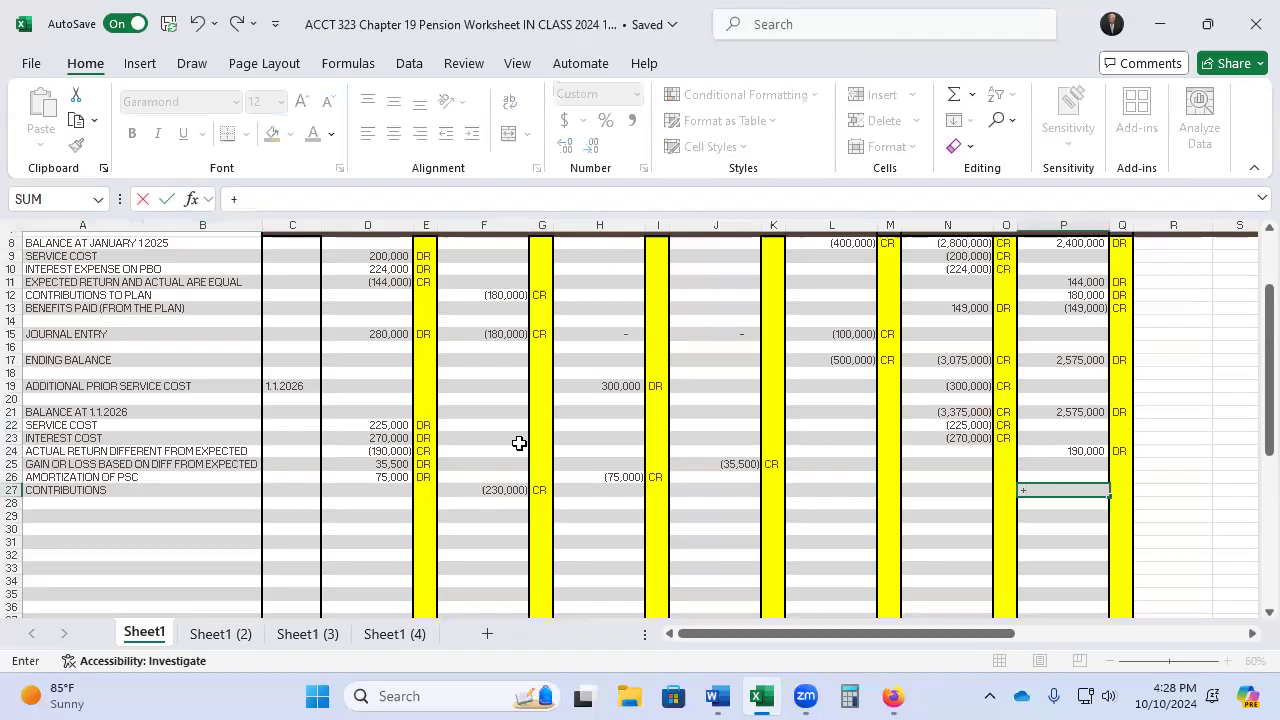
type("-")
key("Left")
key("Left")
key("Left")
key("Left")
key("Left")
key("Left")
key("Left")
key("Left")
key("Left")
key("Left")
key("Return")
key("Up")
key("Right")
type("DR")
Label row 28 BENEFITS PAID FROM THE PLAN in column A
key("Left")
key("Left")
key("Left")
key("Left")
key("Left")
key("Left")
key("Left")
key("Left")
key("Left")
key("Left")
key("Left")
key("Left")
key("Left")
key("Left")
key("Left")
key("Left")
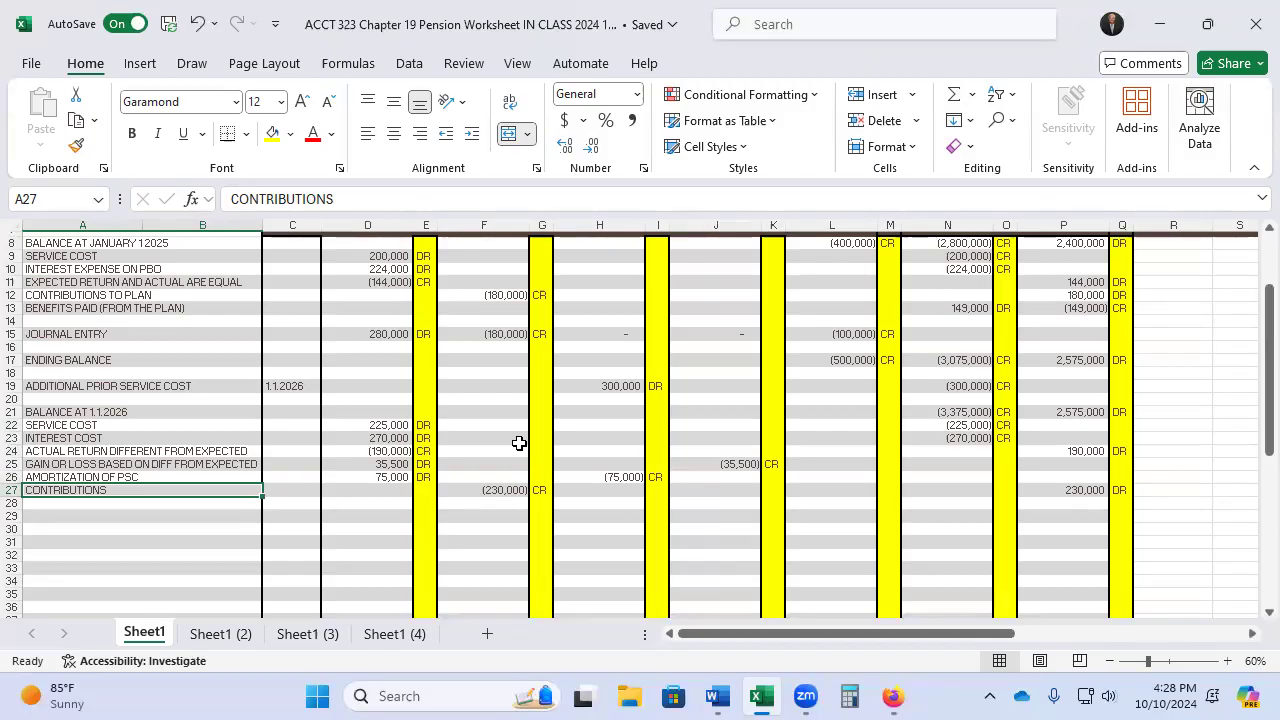
key("Up")
key("Up")
key("Down")
key("Up")
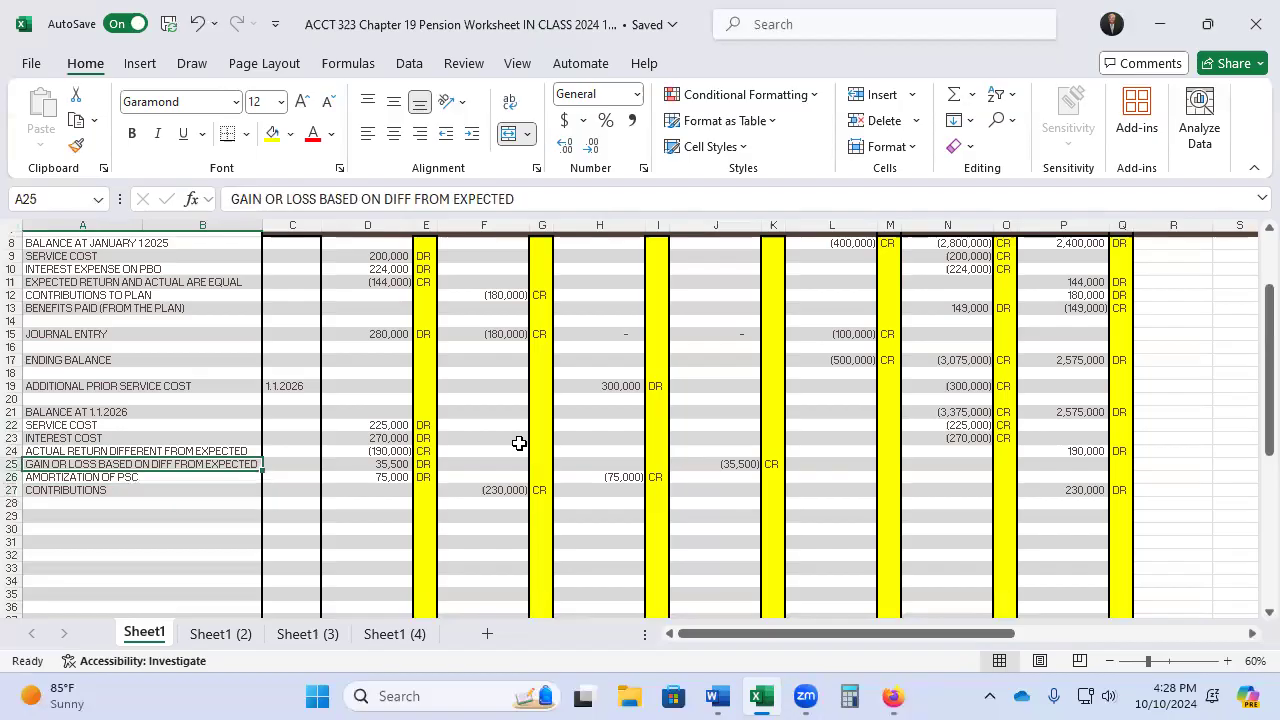
key("Down")
key("Down")
key("Down")
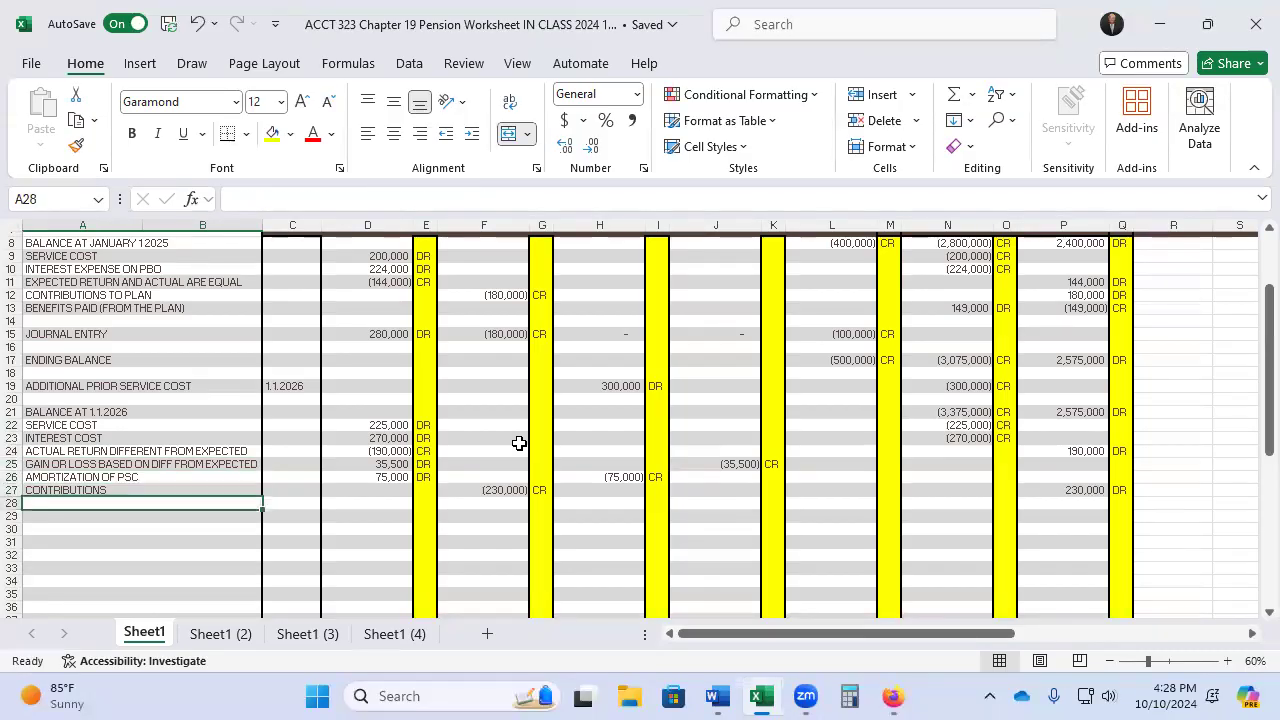
type("BENEFITS PAID FROM THE PLAN")
Try entering the benefits paid of 190,000 in D28, and clear that entry
key("Tab")
key("Tab")
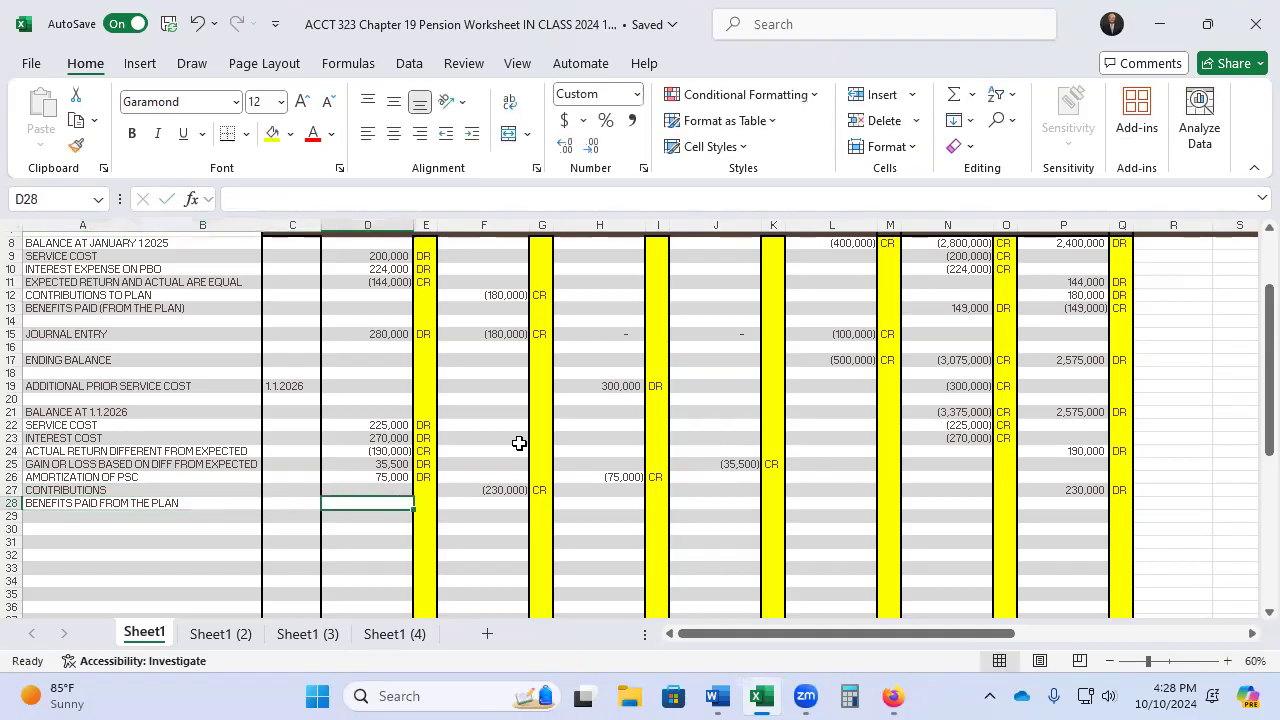
type("1")
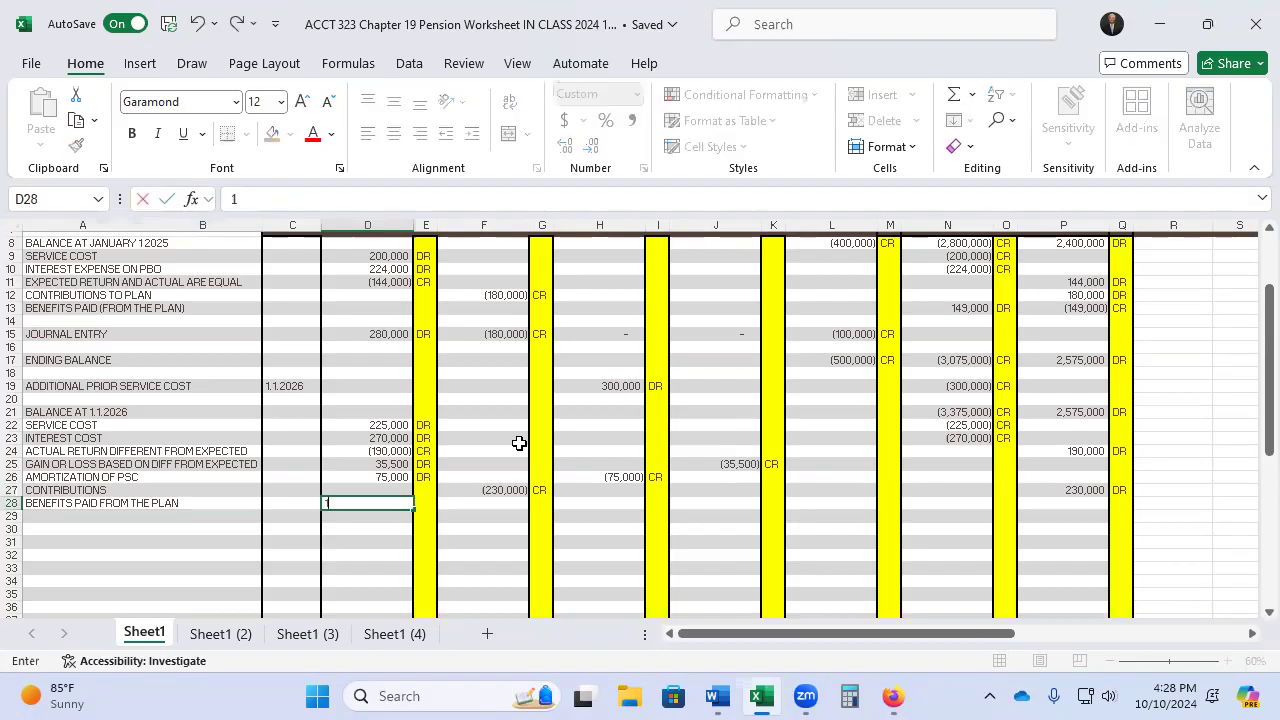
type("90,000")
key("Tab")
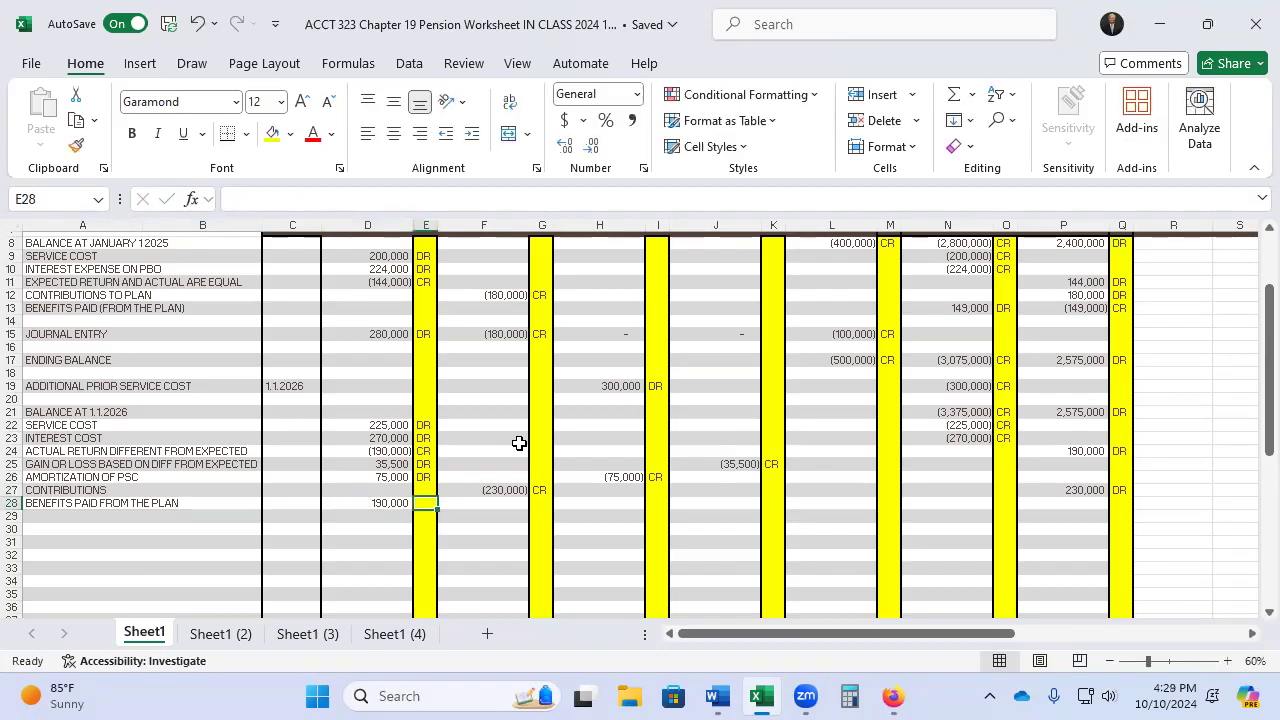
key("Left")
key("Delete")
Enter the benefits paid of 190,000 in the projected benefit obligation column at N28
key("Right")
key("Right")
key("Right")
key("Right")
key("Right")
key("Right")
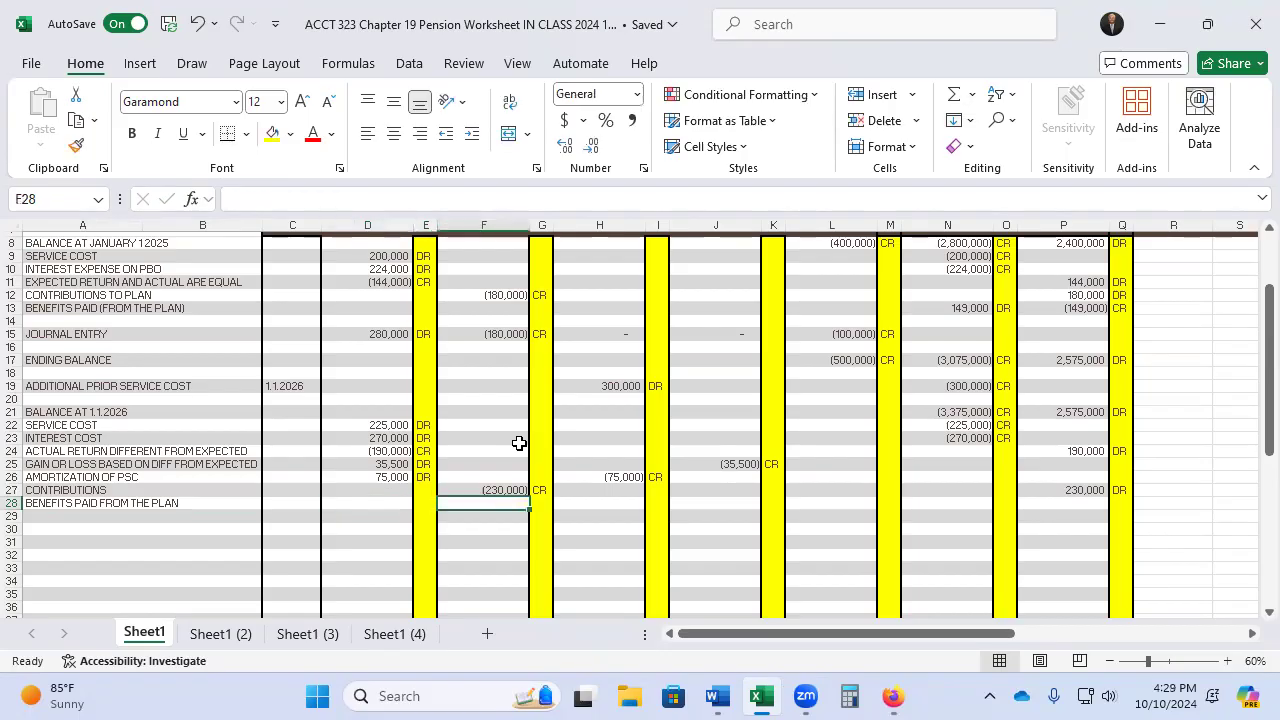
key("Right")
key("Right")
key("Right")
key("Right")
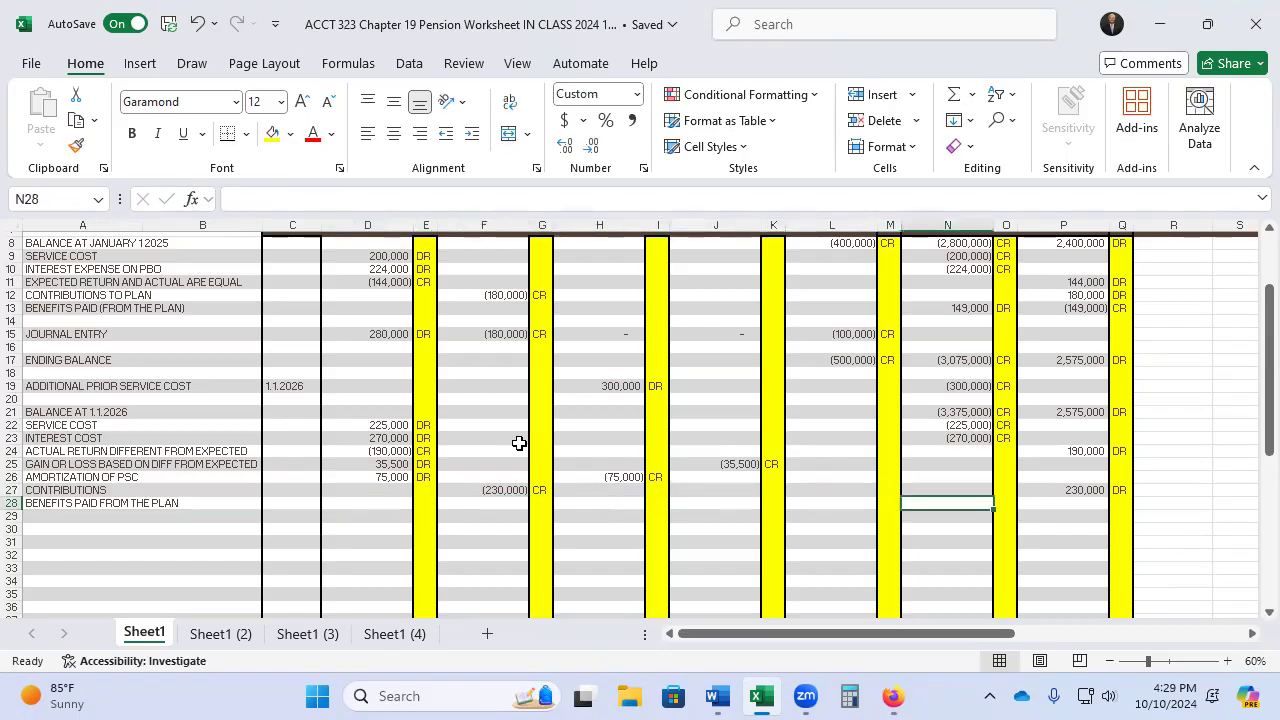
type("190,000")
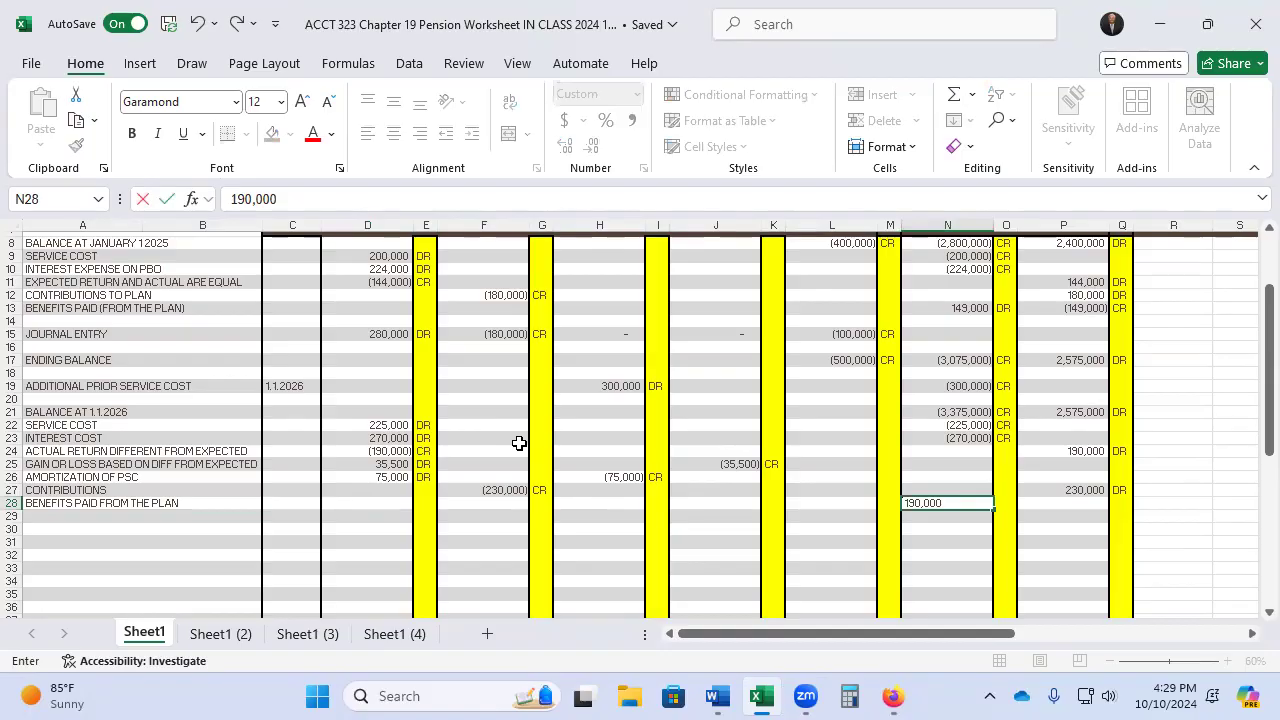
Enter the benefits paid out of plan assets in P28 as the negative of N28
key("Right")
key("Right")
type("-")
key("Left")
key("Left")
key("Return")
Mark the benefits paid amounts DR in O28 and CR in Q28
key("Up")
key("Left")
type("DR")
key("Right")
key("Right")
type("CR")
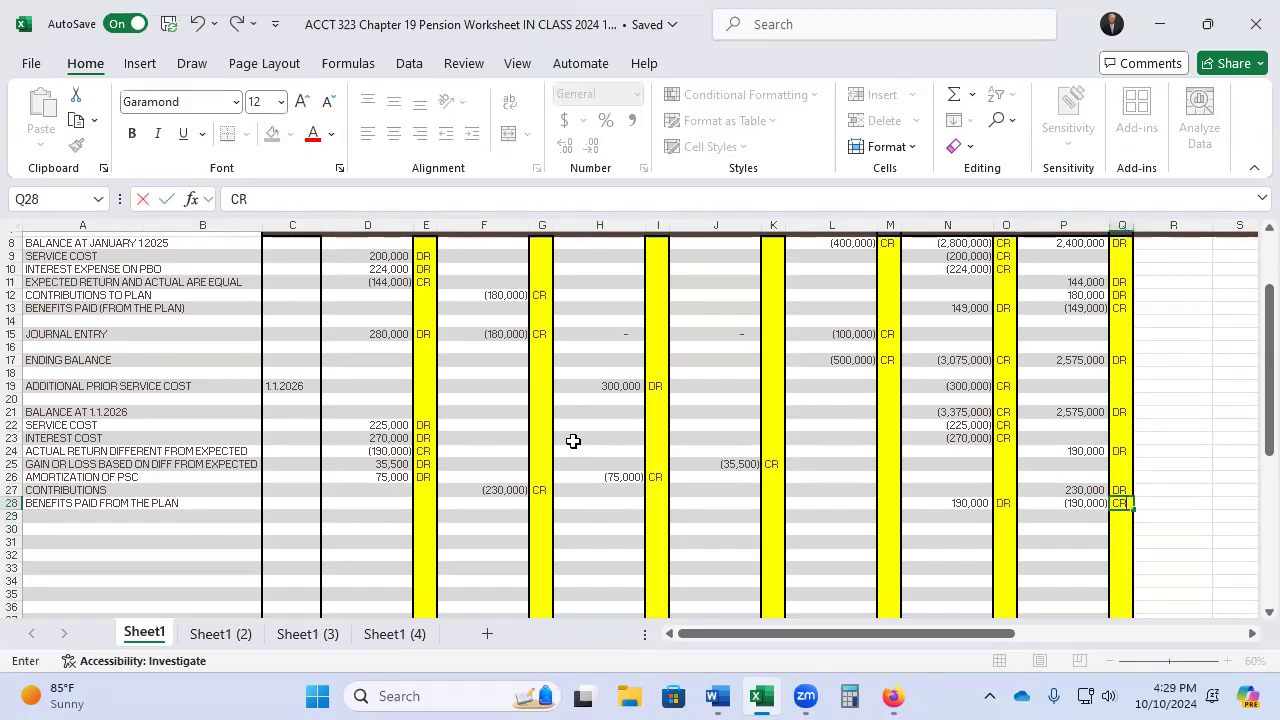
Label row 30 JOURNAL ENTRY in column A
key("Left")
key("Left")
key("Left")
key("Left")
key("Left")
key("Left")
key("Left")
key("Left")
key("Left")
key("Left")
key("Left")
key("Left")
key("Left")
key("Left")
key("Left")
key("Left")
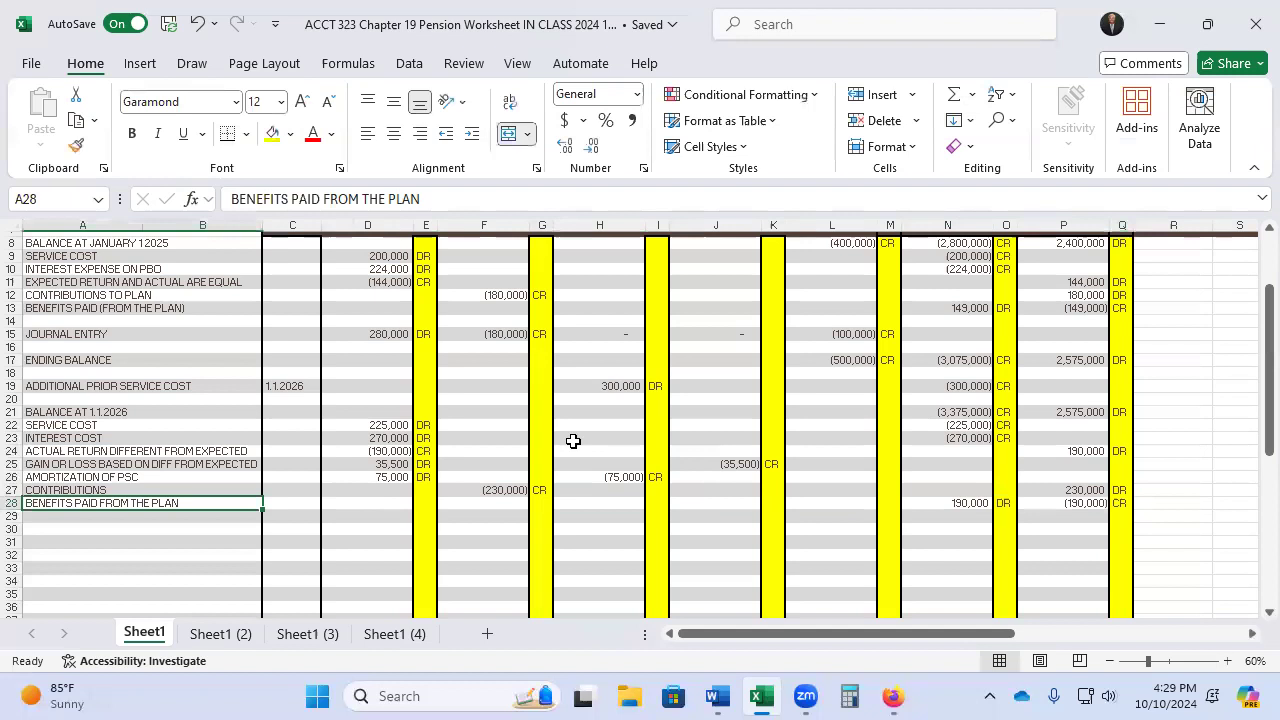
key("Down")
key("Down")
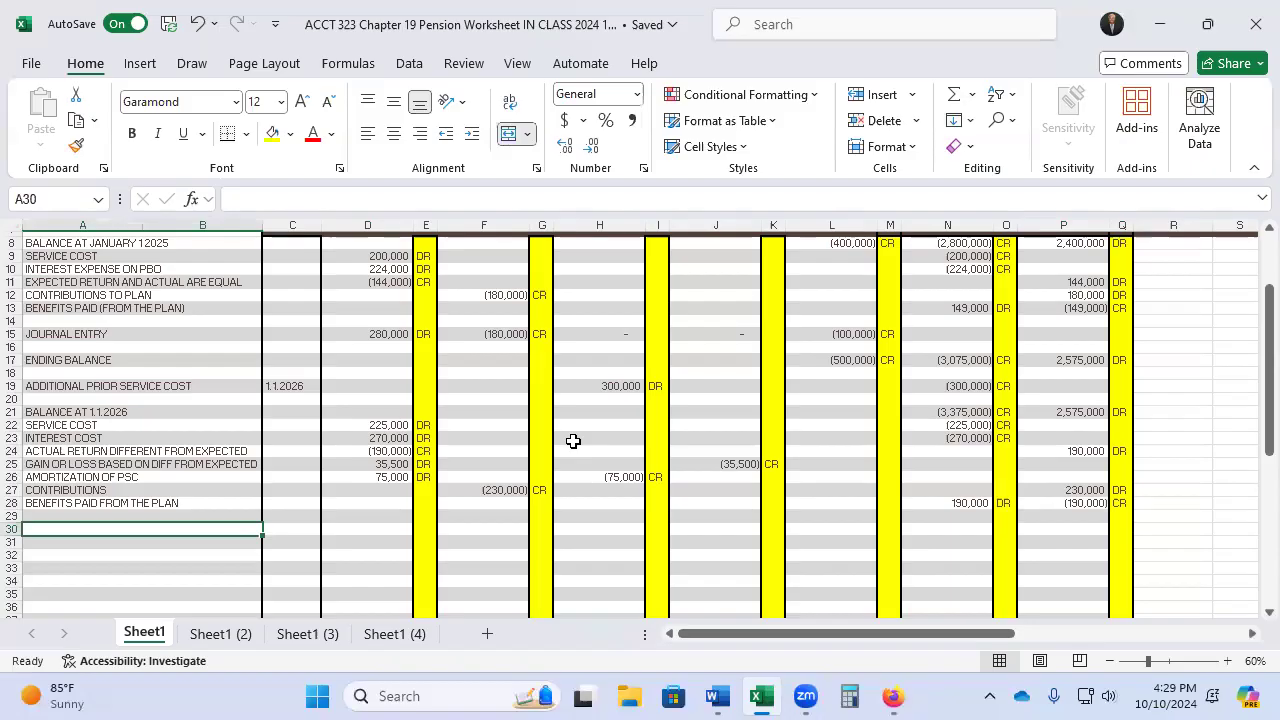
type("JOURNAL ENTRY")
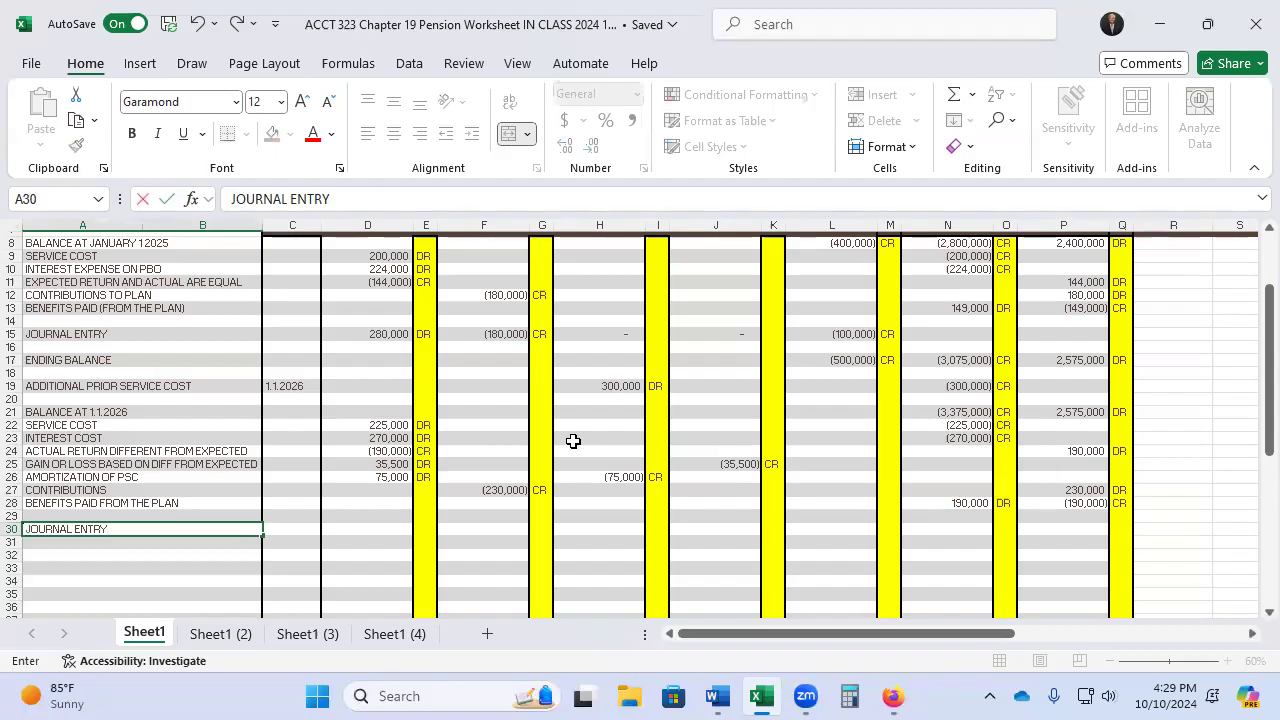
key("Return")
Total the journal entry amount in D30 with a SUM of D19:D29
key("Up")
key("Right")
key("Right")
key("Right")
key("Left")
type("=SUM(")
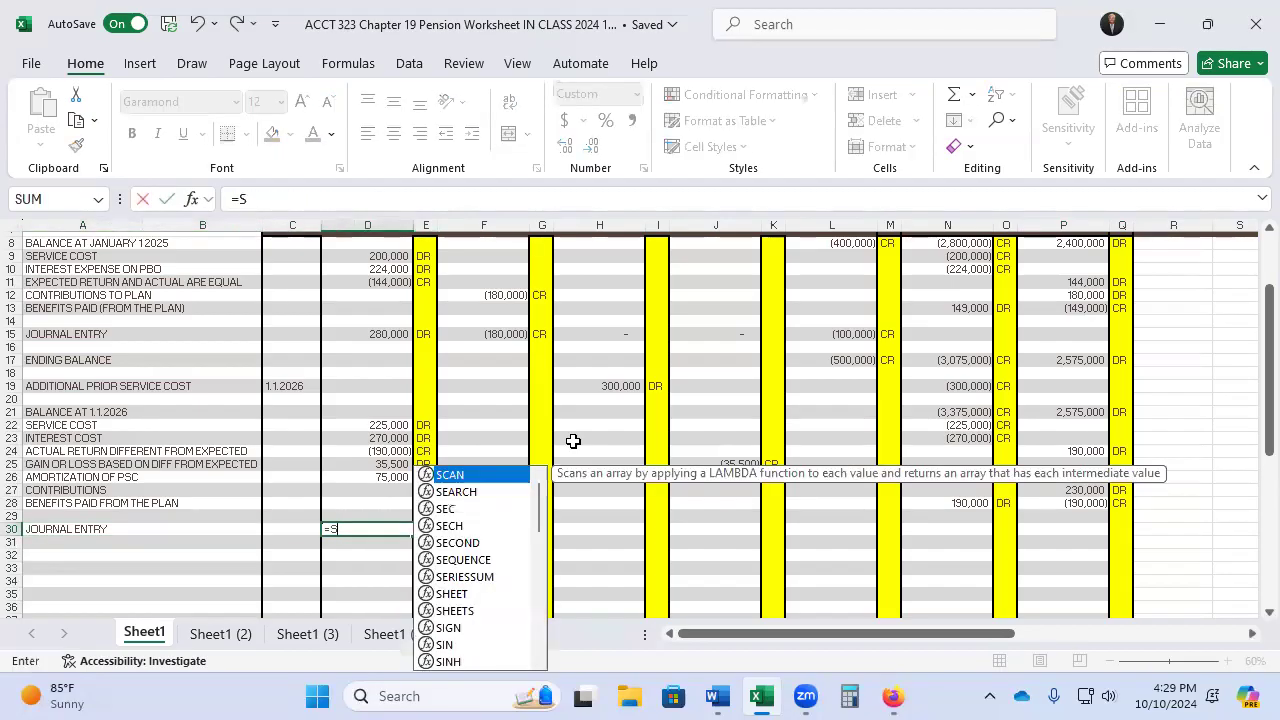
key("Up")
key("Up")
key("Up")
key("Up")
key("Up")
key("Up")
key("Up")
key("Up")
key("Up")
key("Up")
key("Up")
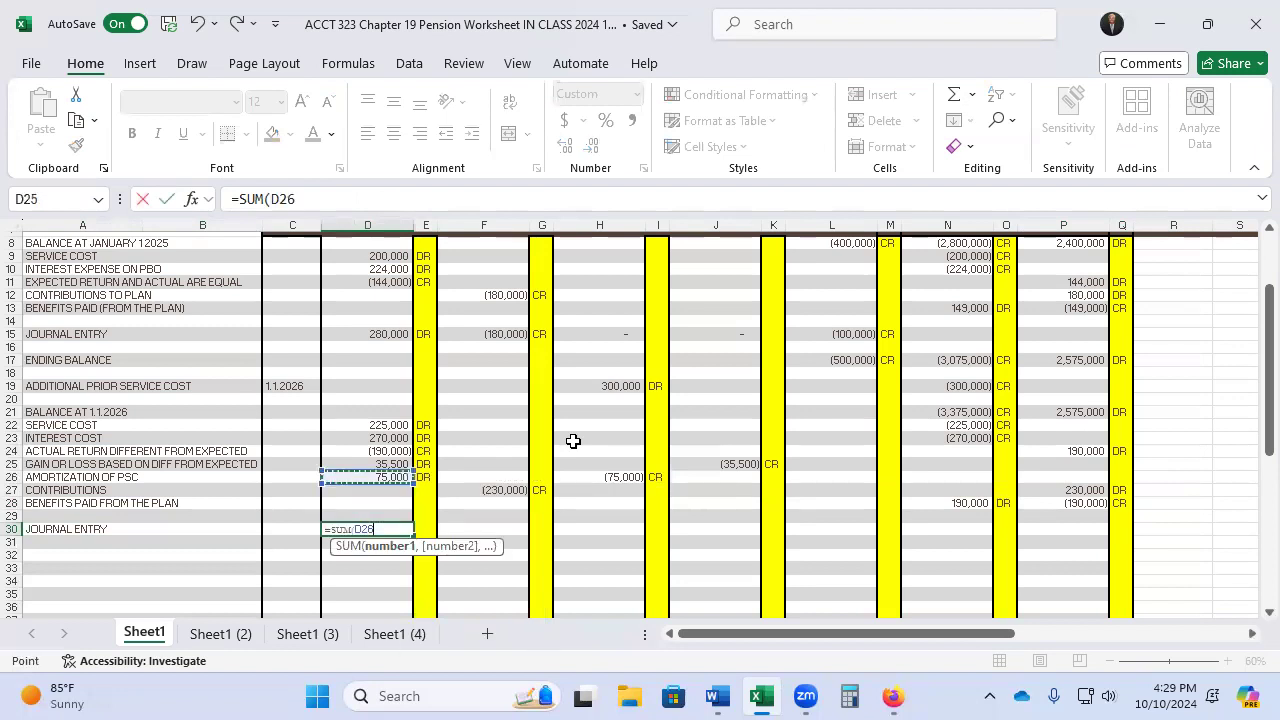
key("shift+Down")
key("shift+Down")
key("shift+Down")
key("shift+Down")
key("shift+Down")
key("shift+Down")
key("shift+Down")
key("shift+Down")
key("shift+Down")
key("shift+Down")
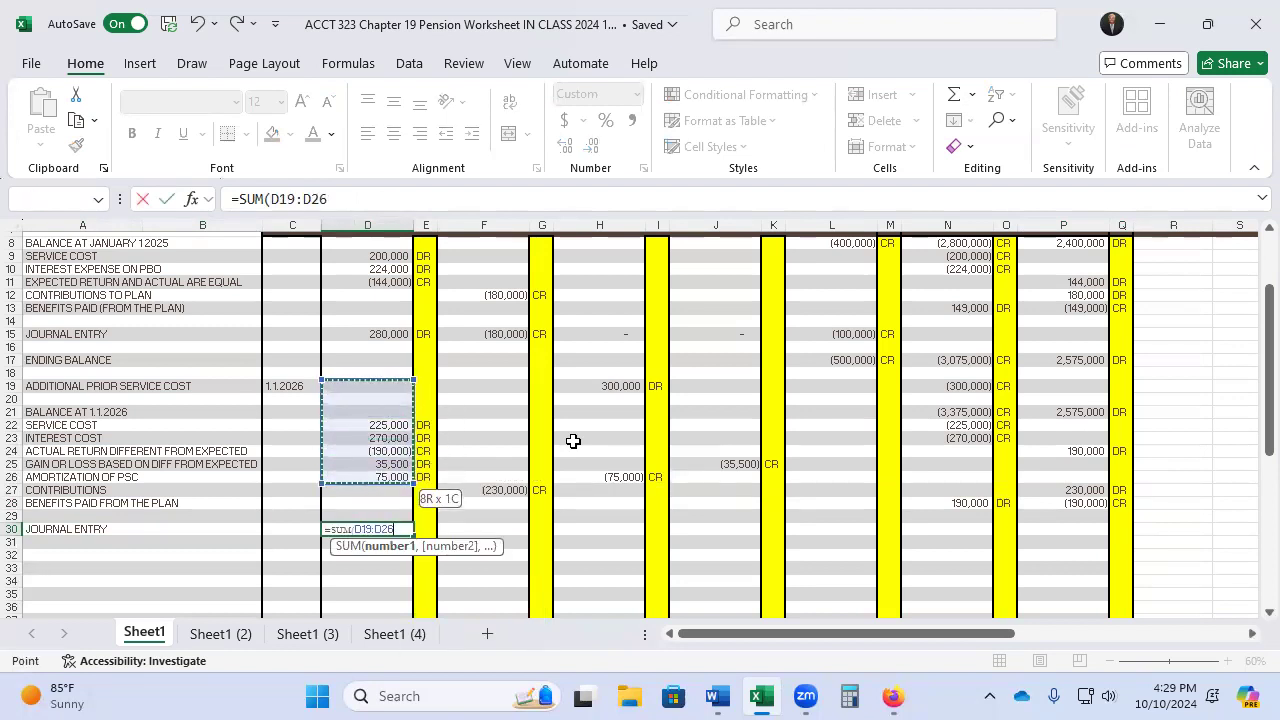
key("ctrl+Return")
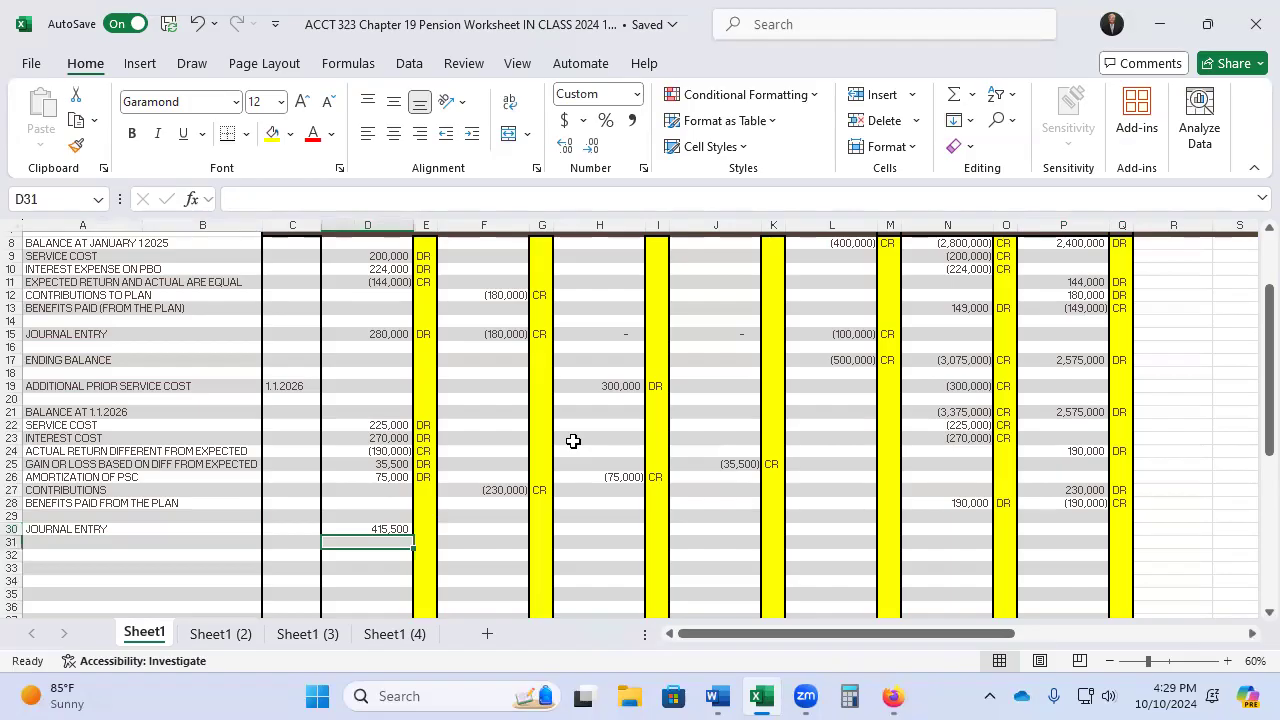
Copy the D30 sum formula to F30, H30 and J30 in the journal entry row
key("ctrl+c")
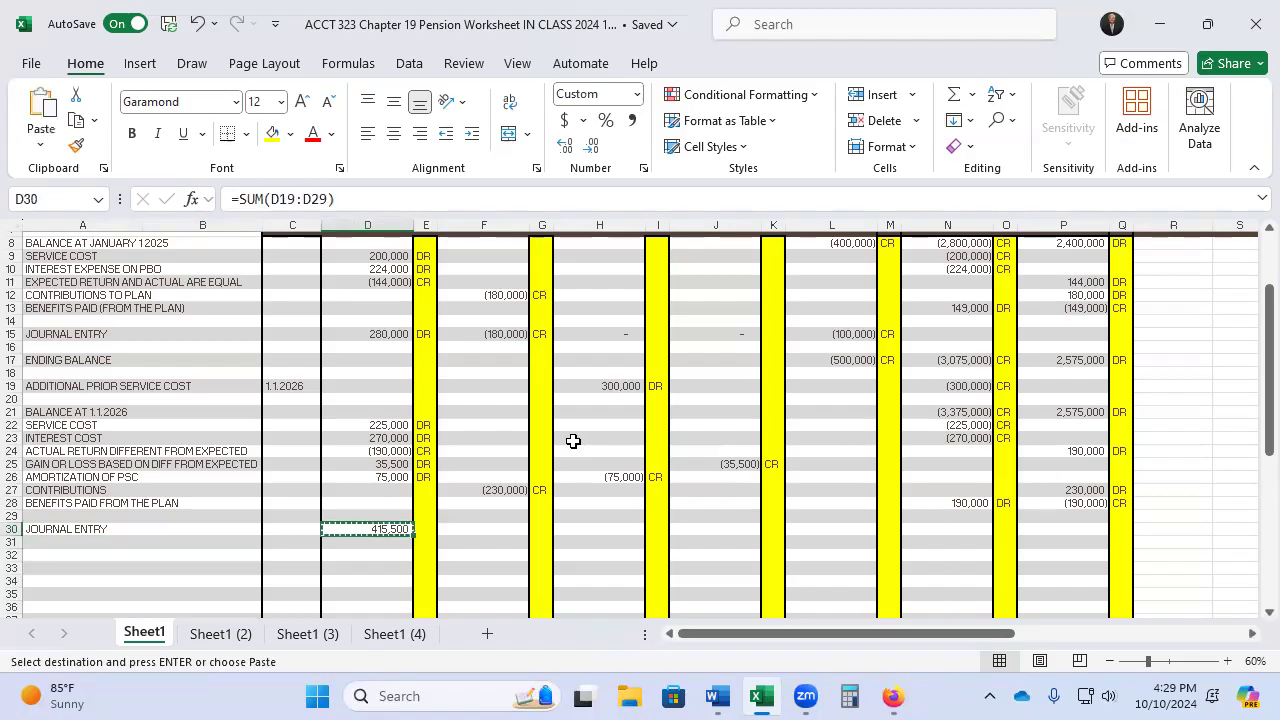
key("Right")
key("Right")
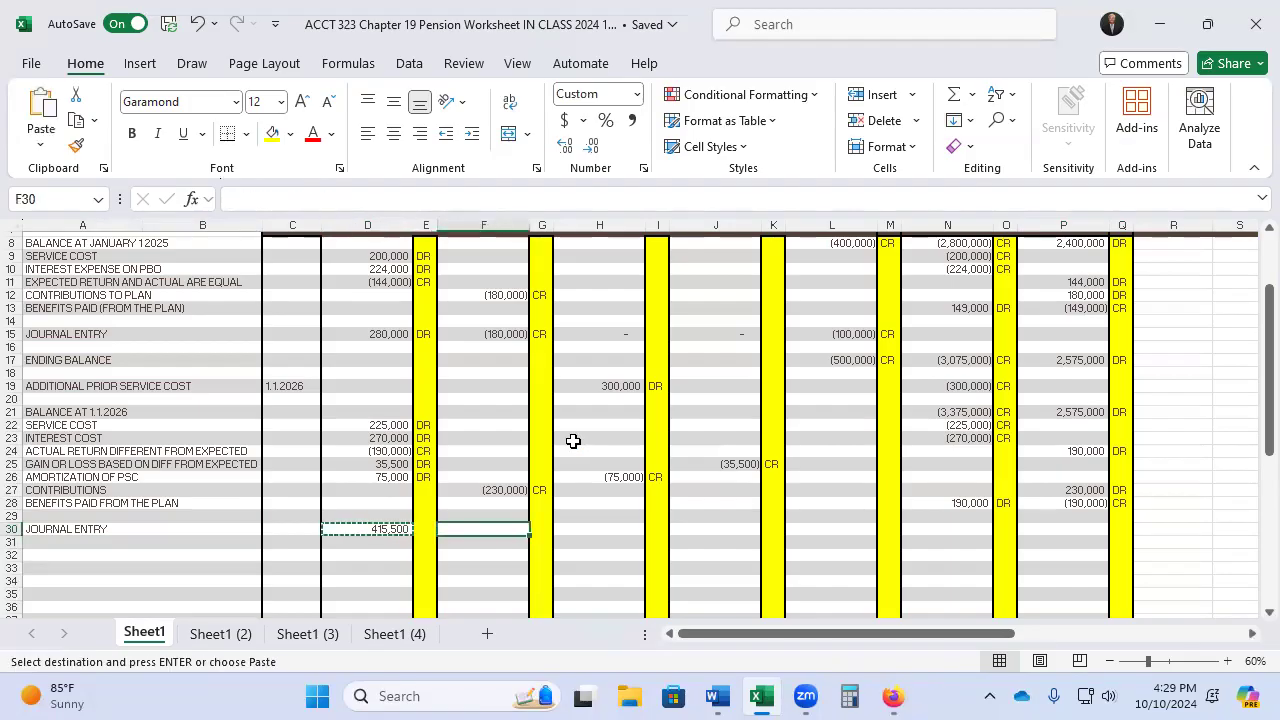
key("ctrl+v")
key("Right")
key("Right")
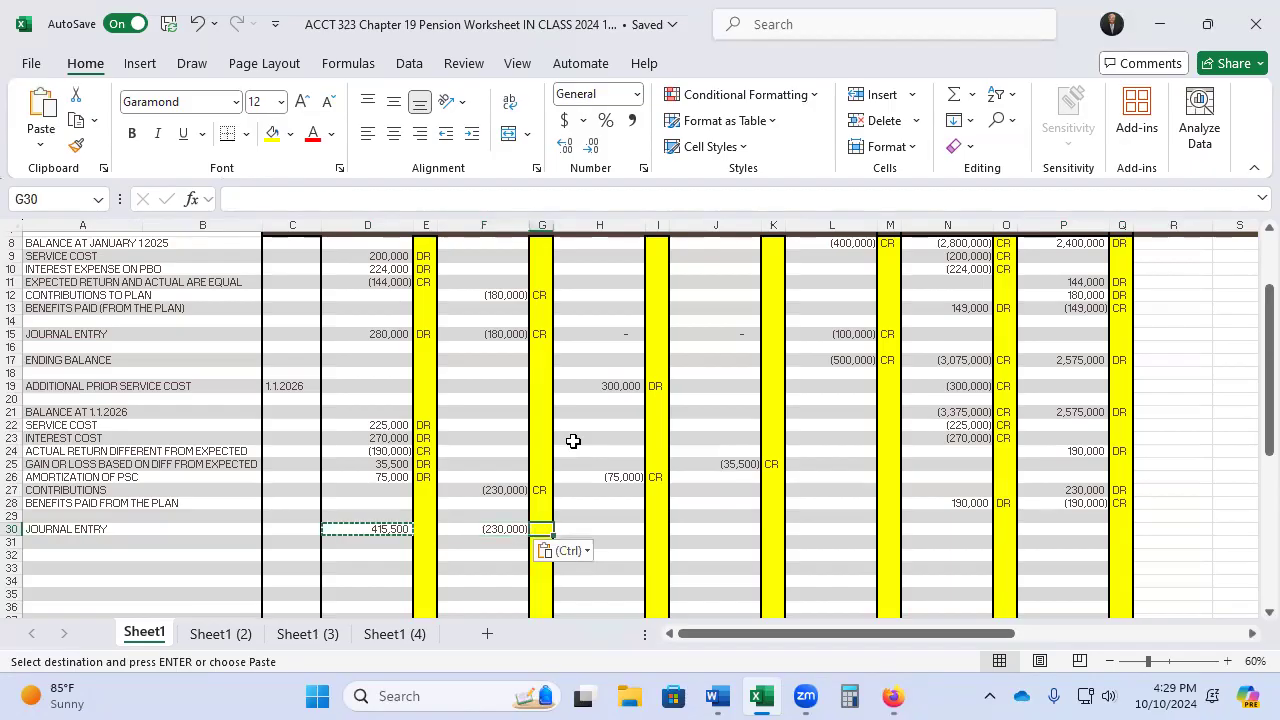
key("Right")
key("Right")
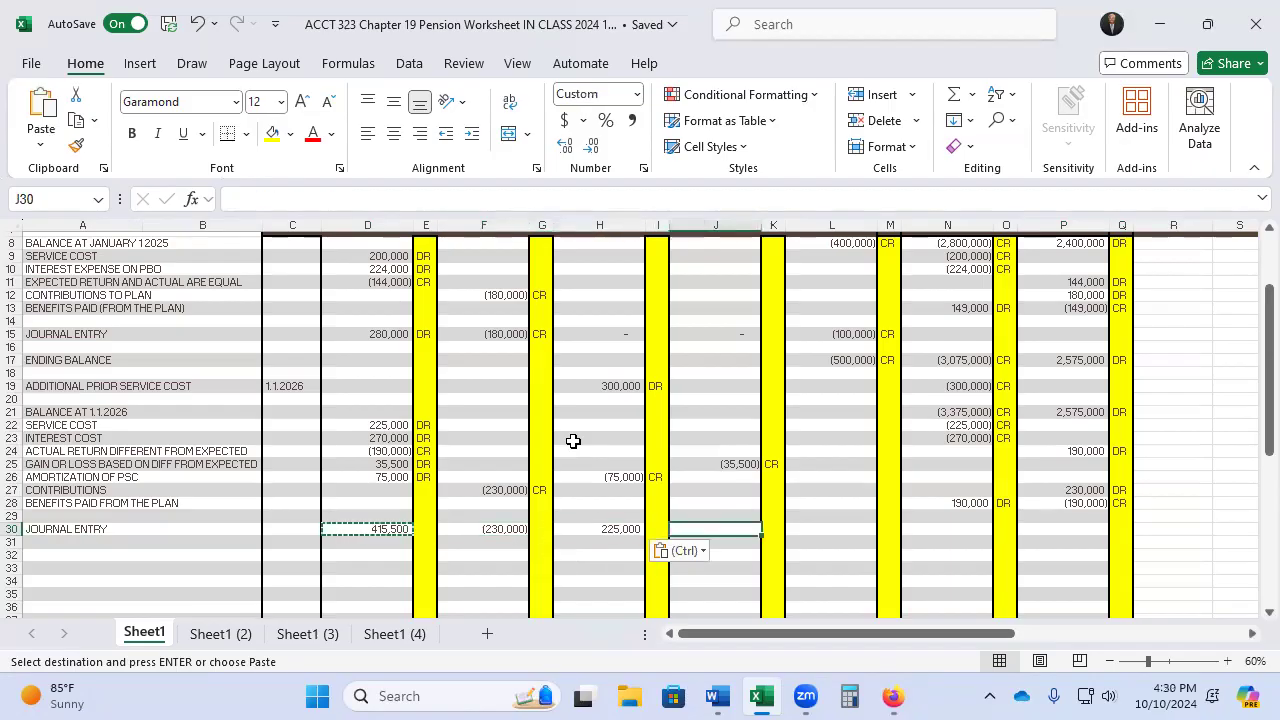
key("ctrl+v")
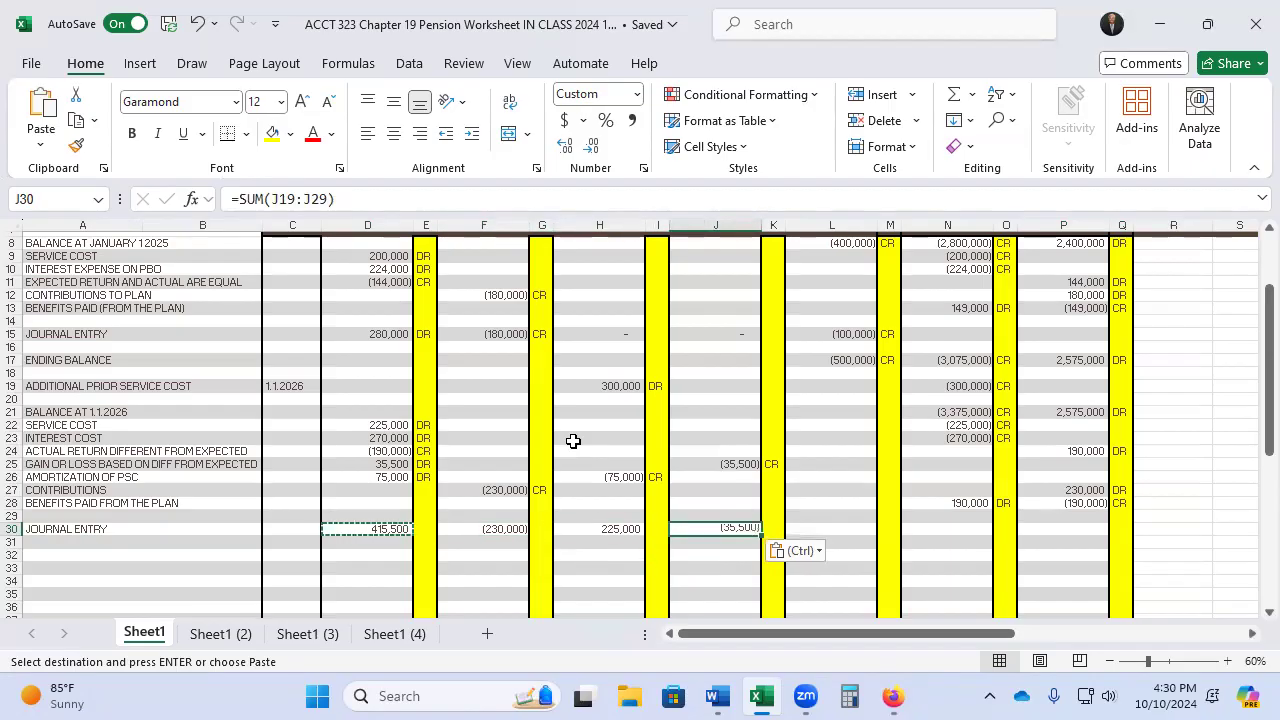
key("Right")
key("Right")
key("Right")
key("Right")
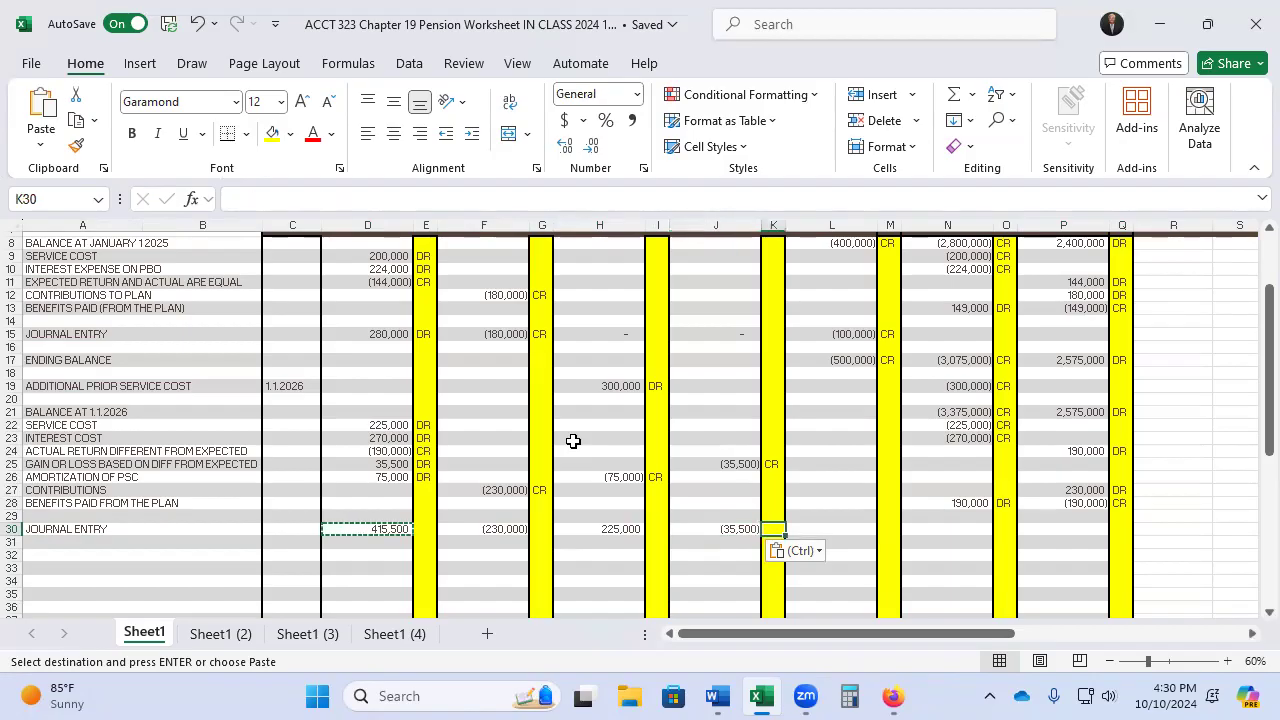
Label row 32 ENDING BALANCES in column A
key("Down")
key("Down")
key("Left")
key("Left")
key("Left")
key("Left")
key("Left")
key("Left")
key("Left")
key("Left")
key("Left")
key("Left")
key("Left")
key("Left")
type("ENDING ALAN")
key("BackSpace")
key("BackSpace")
key("BackSpace")
type("LANCE")
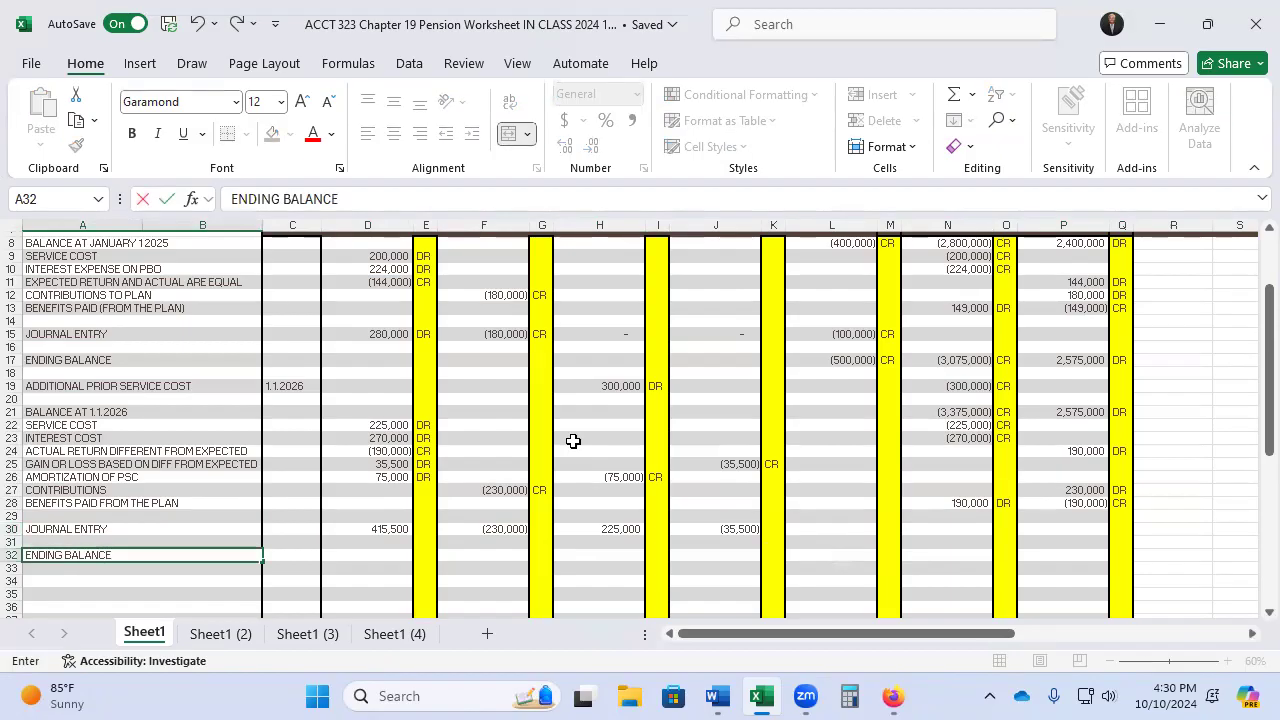
Total the ending obligation balance in N32 with a SUM of N21:N31 and mark it CR in O32
key("Right")
key("Right")
key("Right")
key("Right")
key("Right")
key("Right")
key("Right")
key("Right")
key("Right")
key("Right")
key("Right")
key("Right")
key("Right")
key("Right")
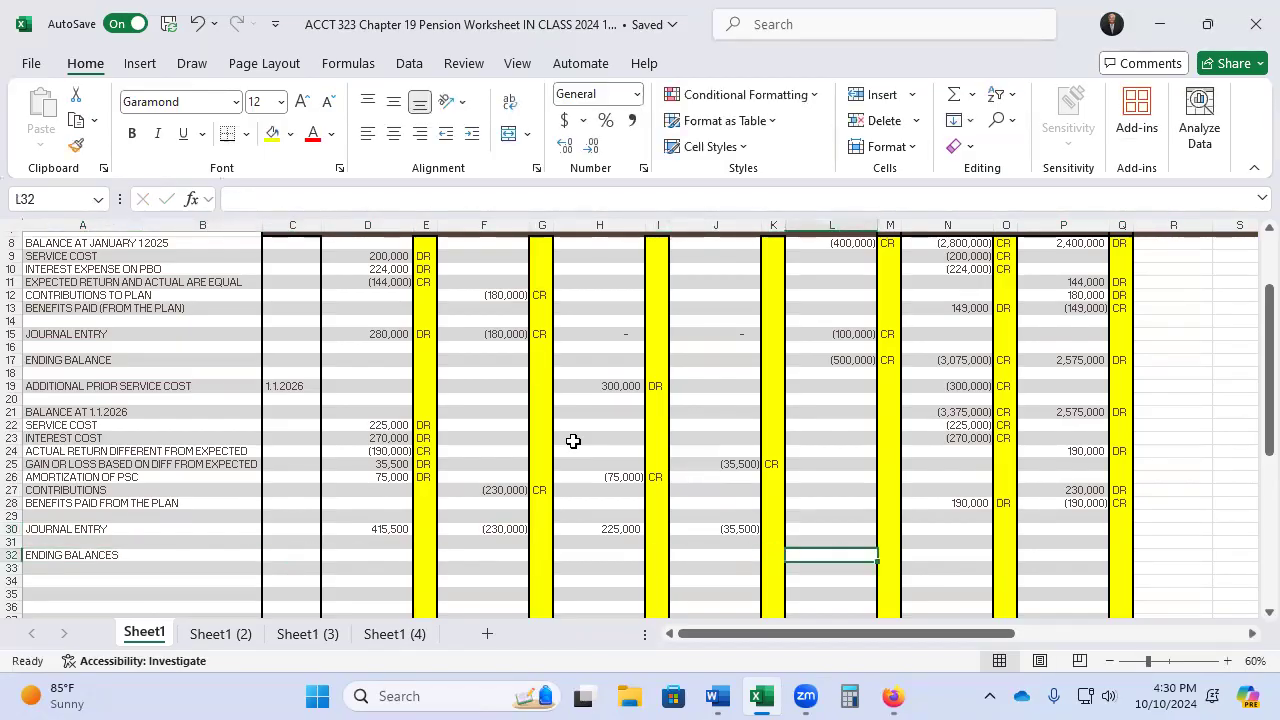
key("Left")
type("=SUM(")
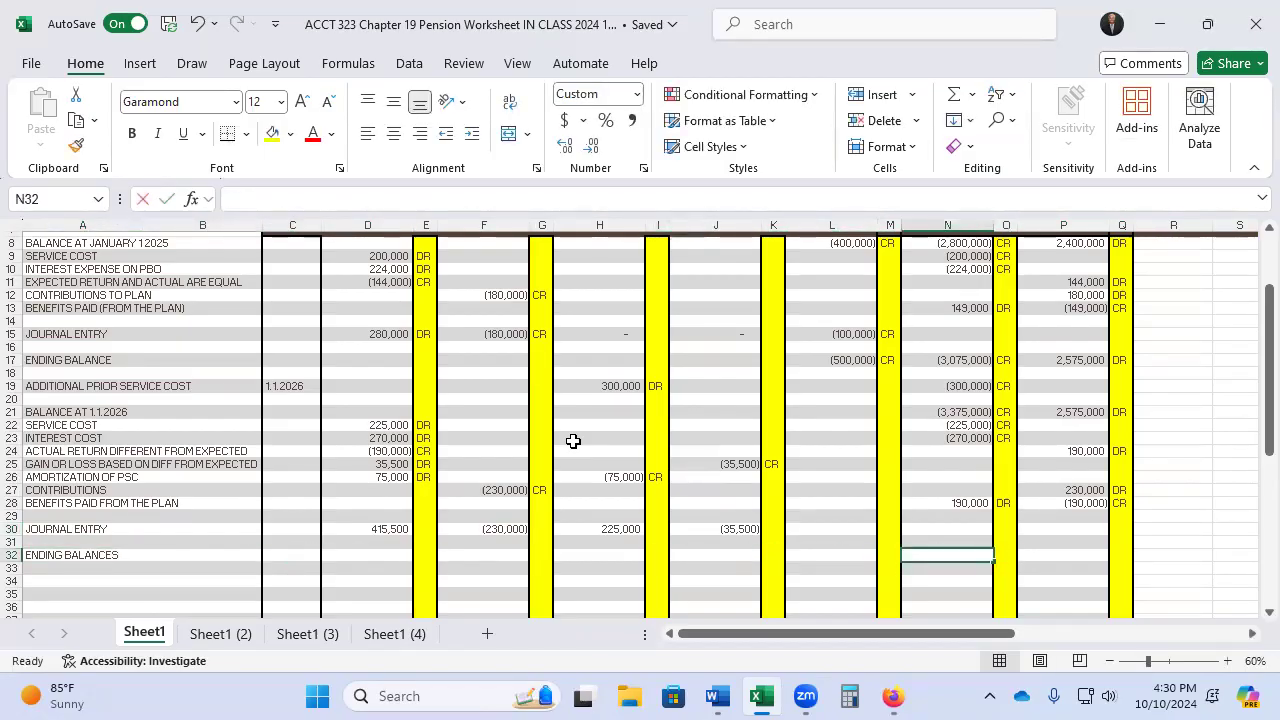
key("Up")
key("Up")
key("Up")
key("Up")
key("Up")
key("Up")
key("Up")
key("Up")
key("Up")
key("Up")
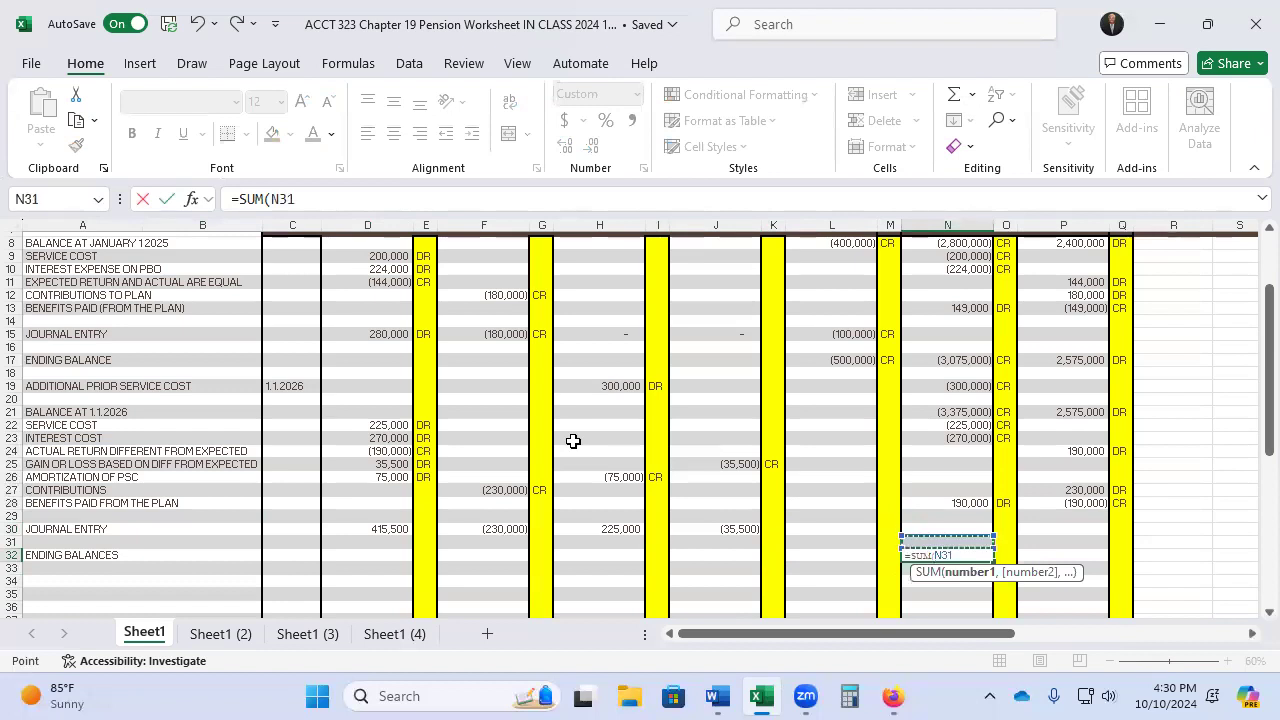
key("Up")
key("shift+Down")
key("shift+Down")
key("shift+Down")
key("shift+Down")
key("shift+Down")
key("shift+Down")
key("shift+Down")
key("shift+Down")
key("shift+Down")
key("shift+Down")
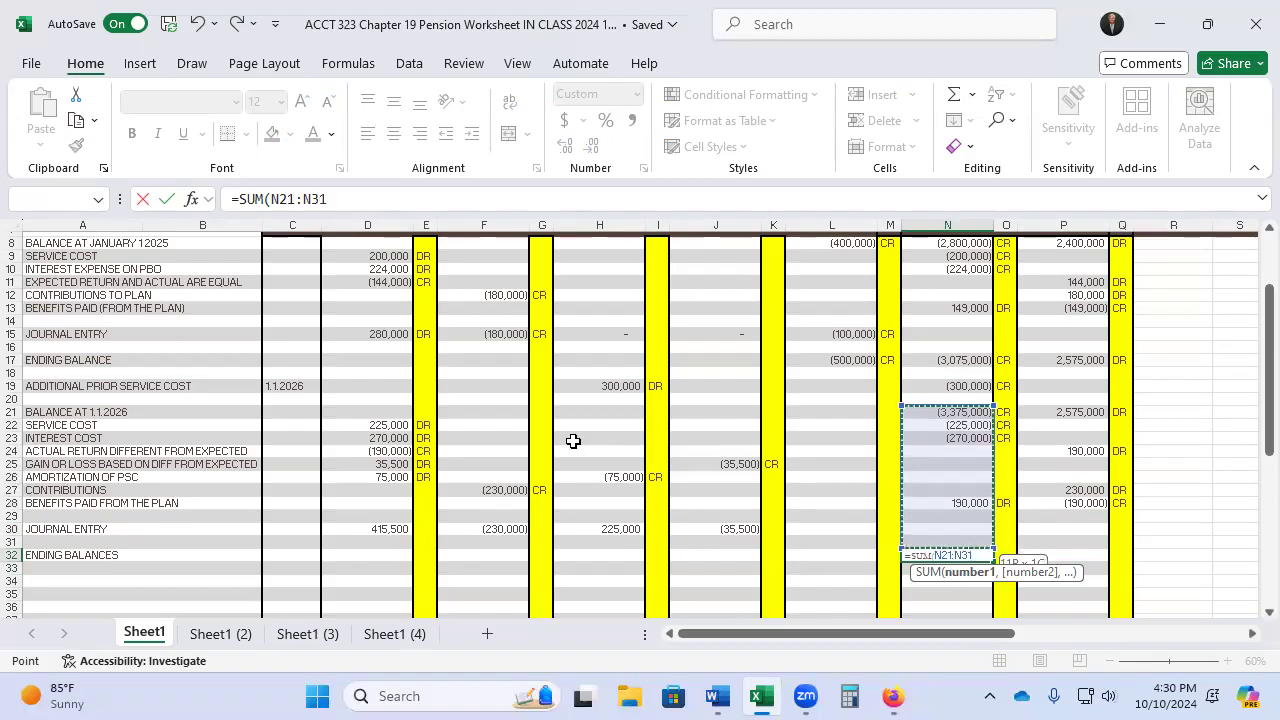
key("Return")
key("Up")
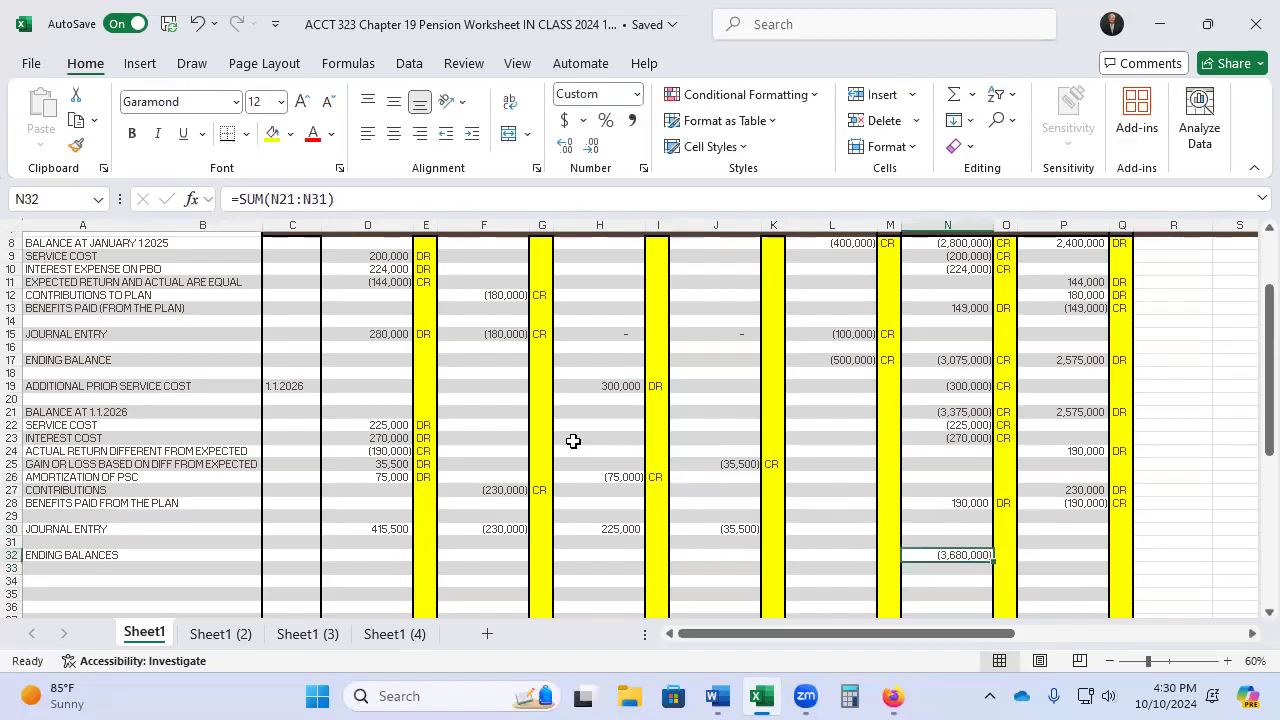
key("Right")
type("CR")
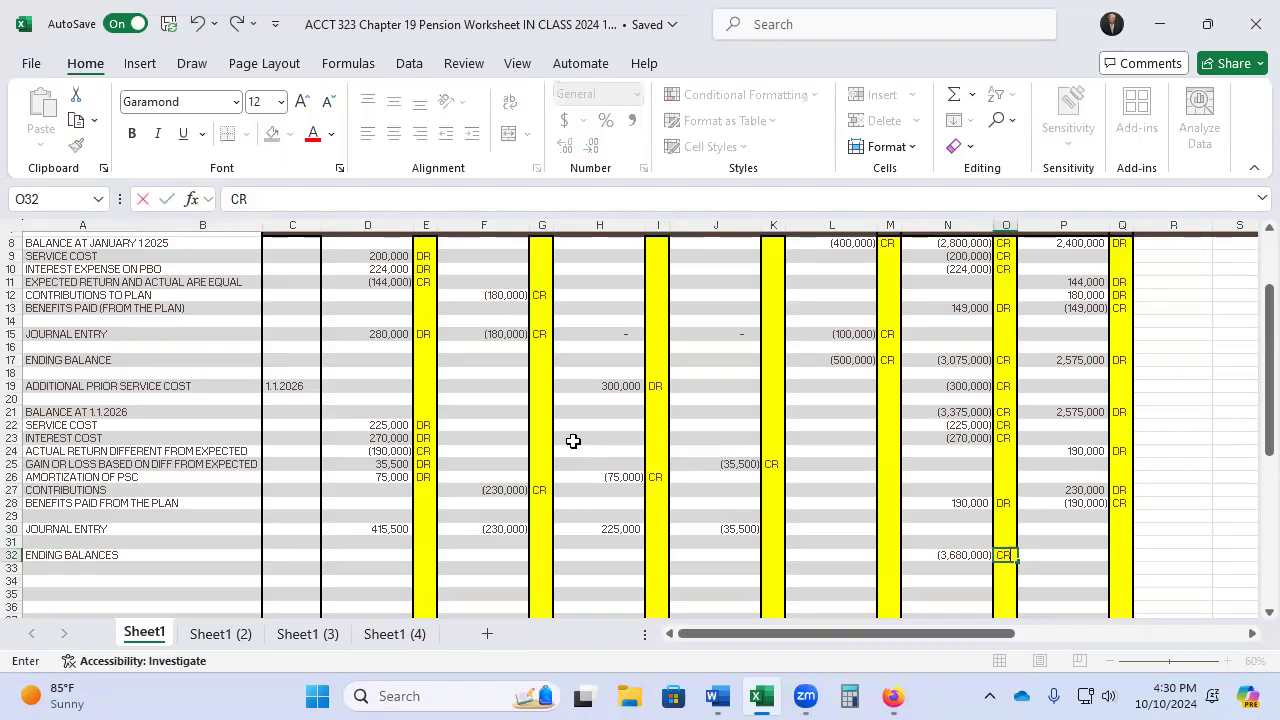
key("Right")
Copy the N32 sum formula to P32 for the ending plan assets balance
key("Left")
key("Left")
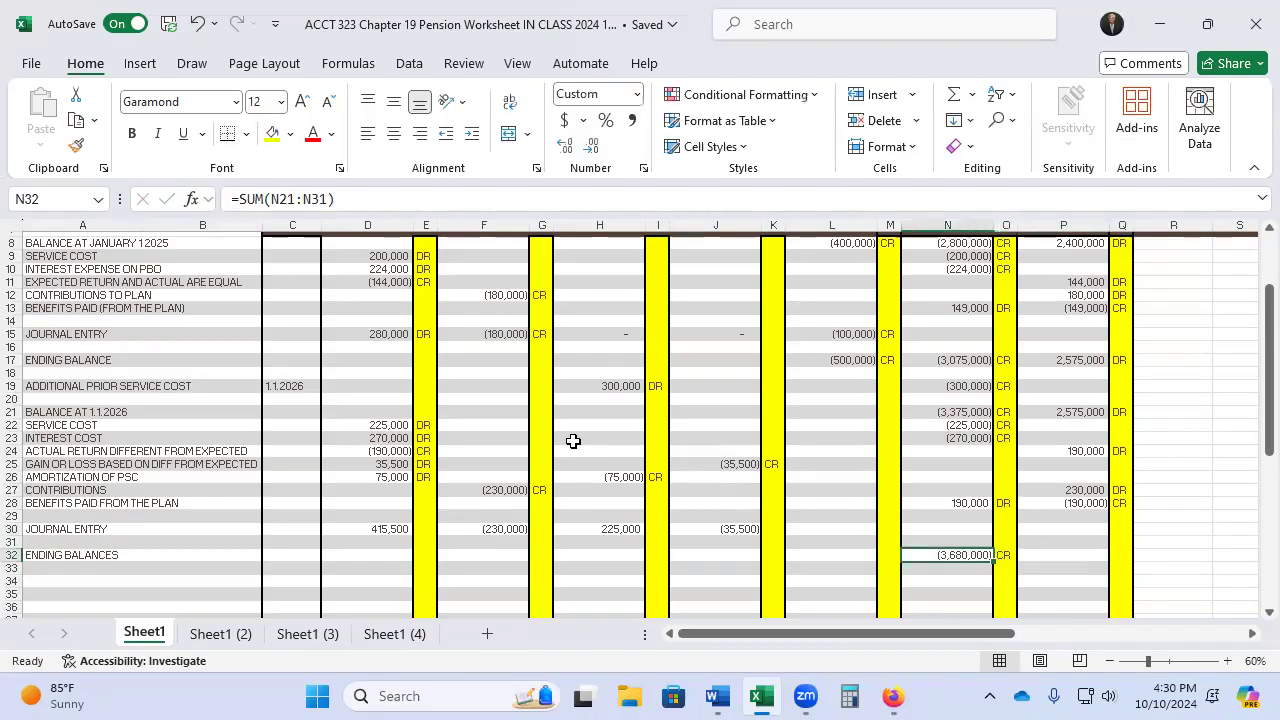
key("ctrl+c")
key("Right")
key("Right")
key("ctrl+v")
key("Right")
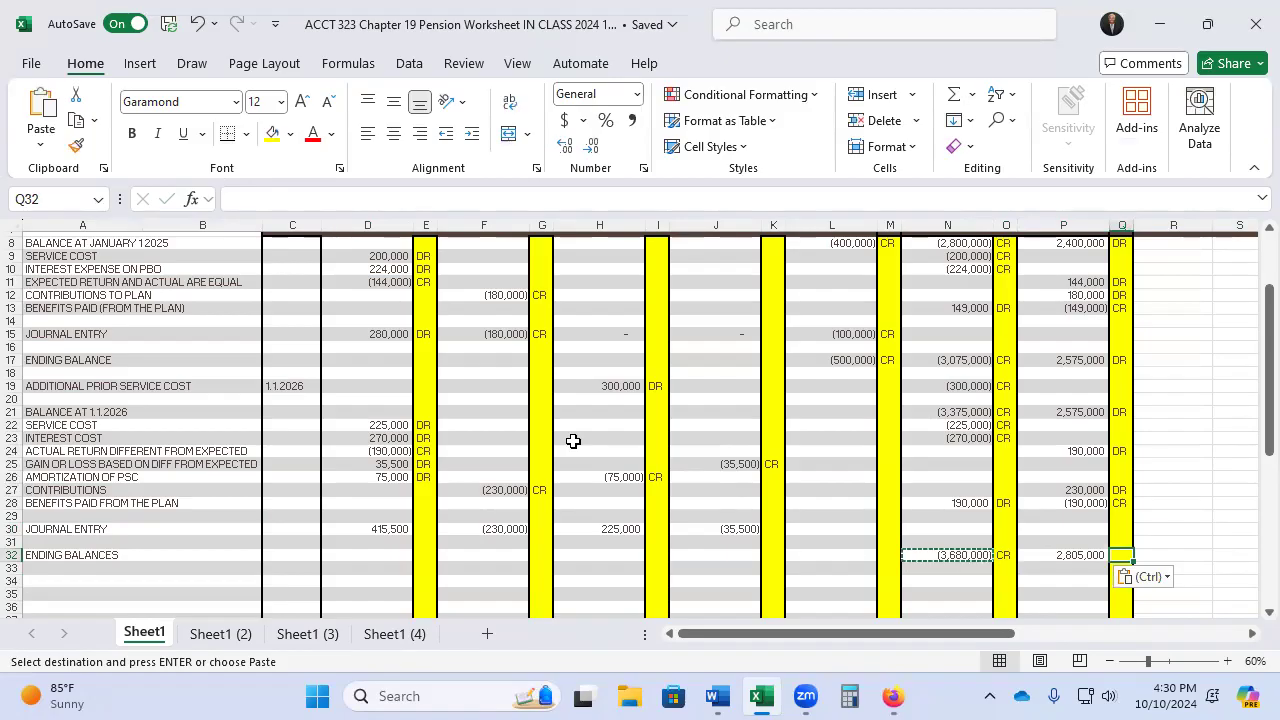
Mark the ending plan assets balance DR in Q32 and compute L32 as +N32+P32
type("DR")
key("Left")
key("Left")
key("Left")
key("Left")
key("Left")
key("Left")
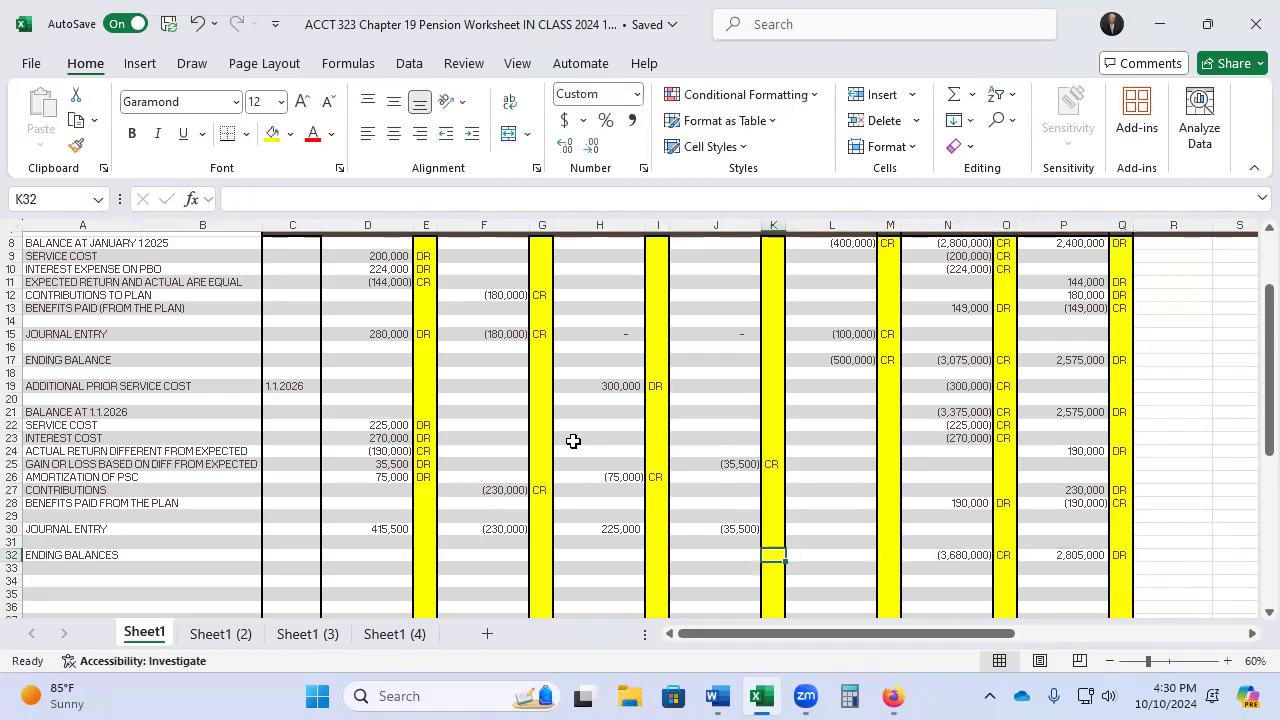
key("Right")
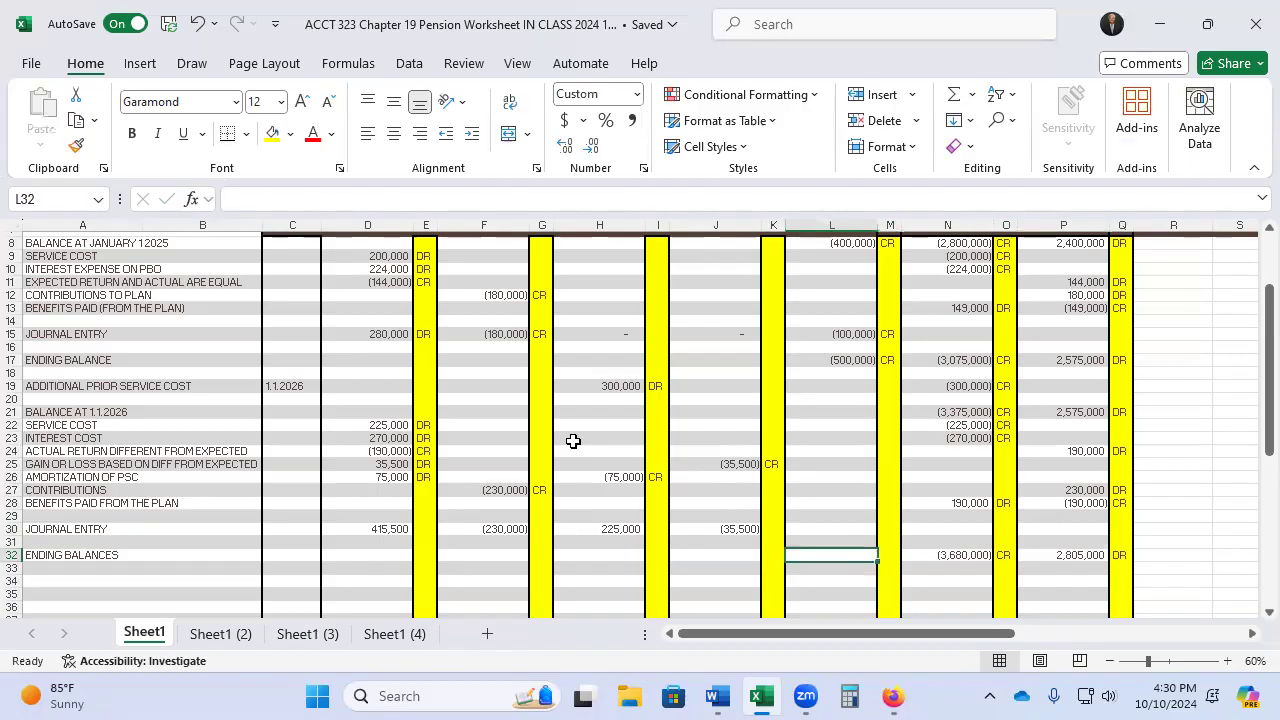
type("+")
key("Right")
key("Right")
type("+")
key("Right")
key("Right")
key("Right")
key("Right")
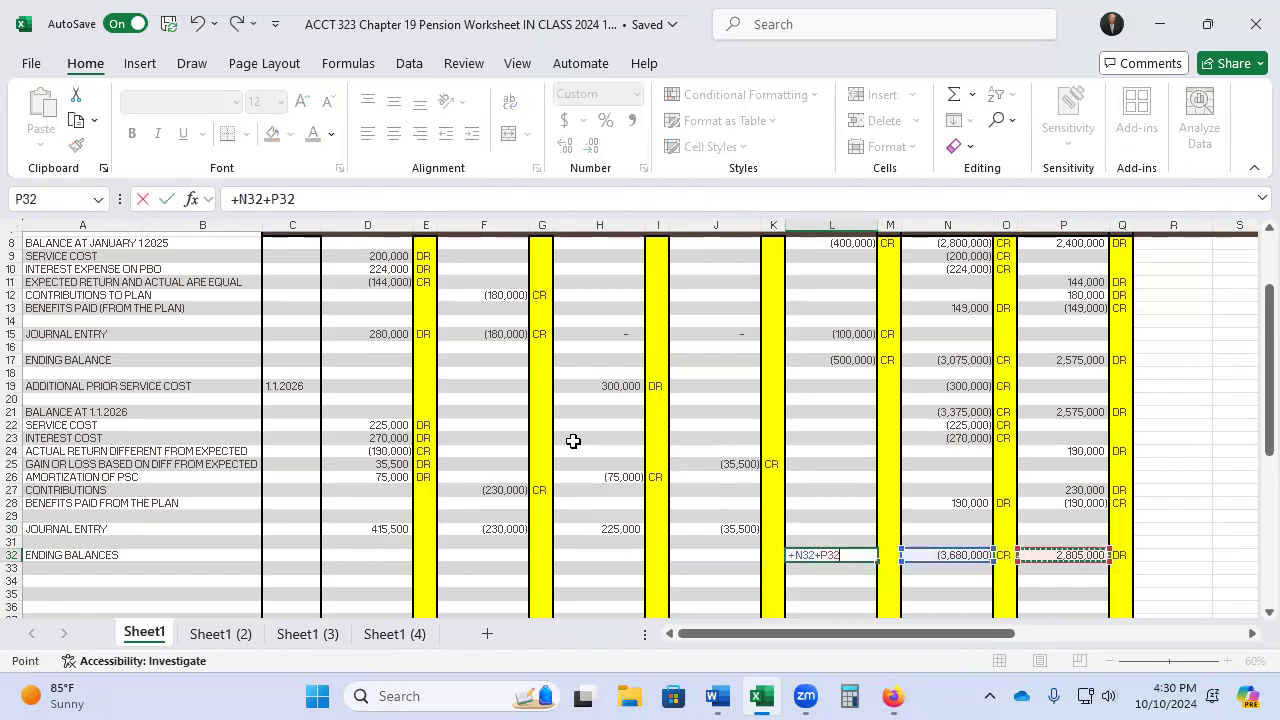
key("Return")
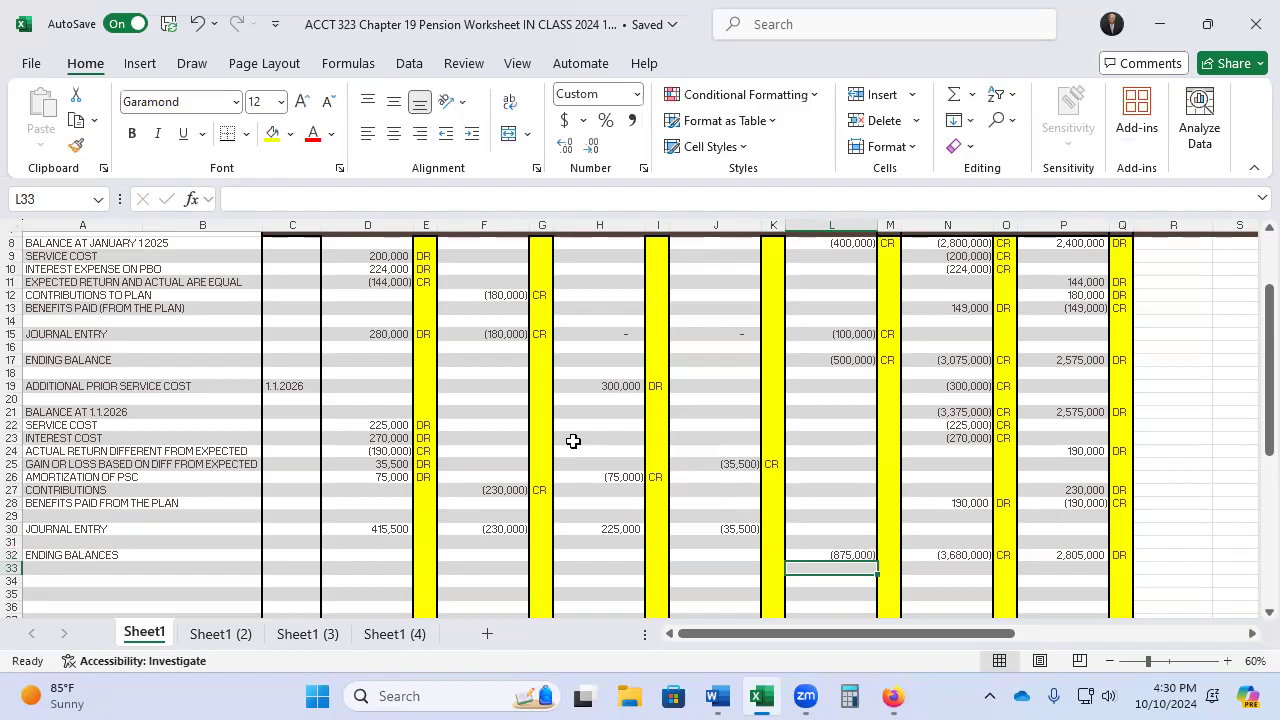
Calculate the journal entry amount in L30 as the ending balance L32 minus the prior ending balance L17
key("Up")
key("Up")
key("Up")
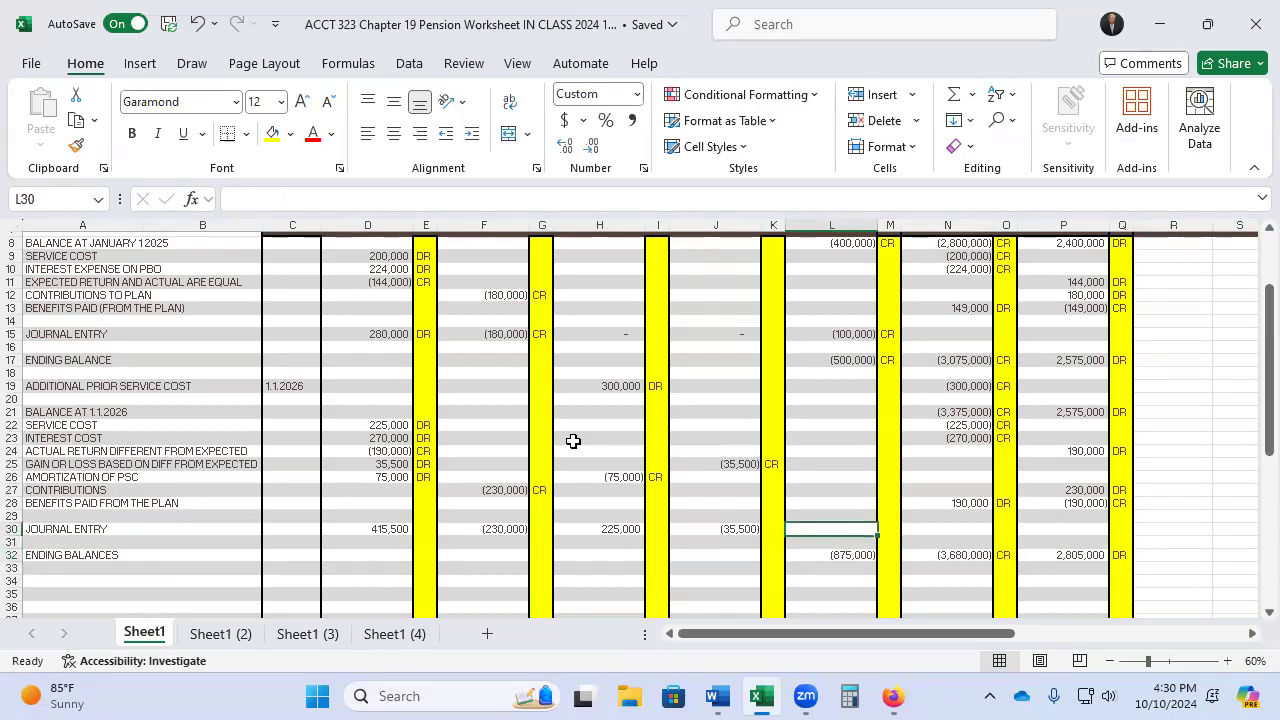
type("+")
key("Down")
key("Down")
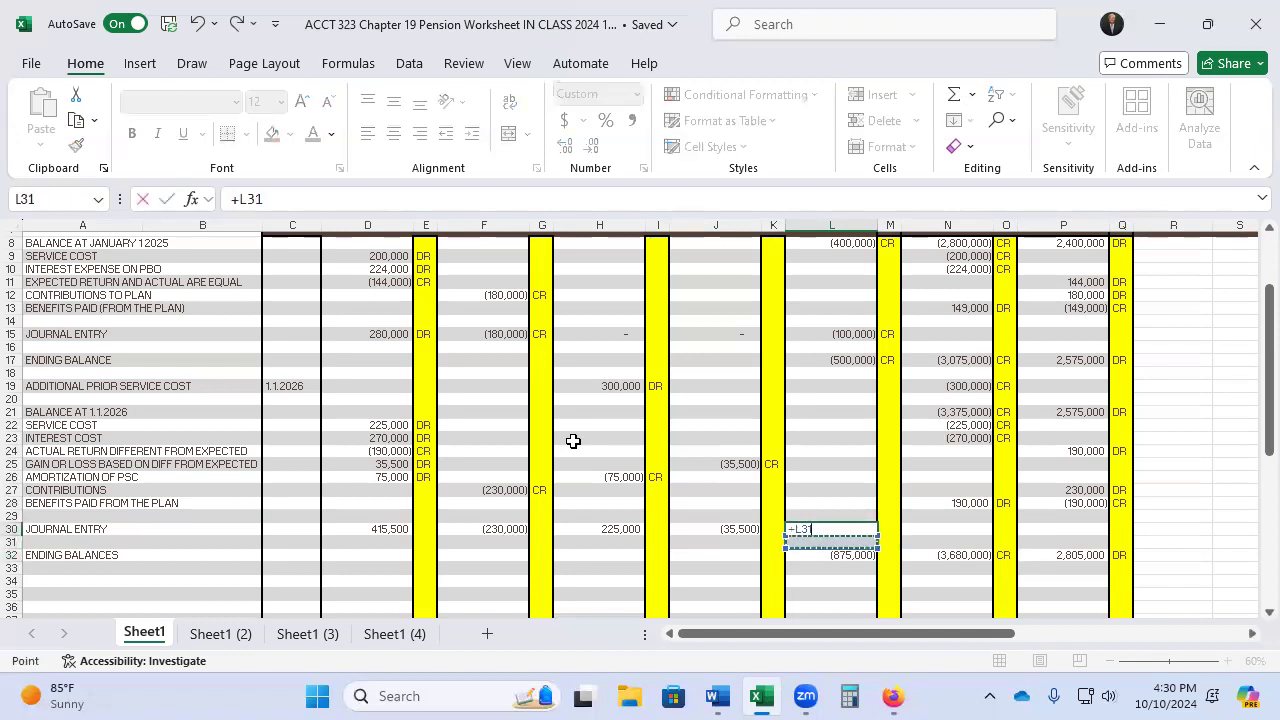
type("-")
key("Up")
key("Up")
key("Up")
key("Up")
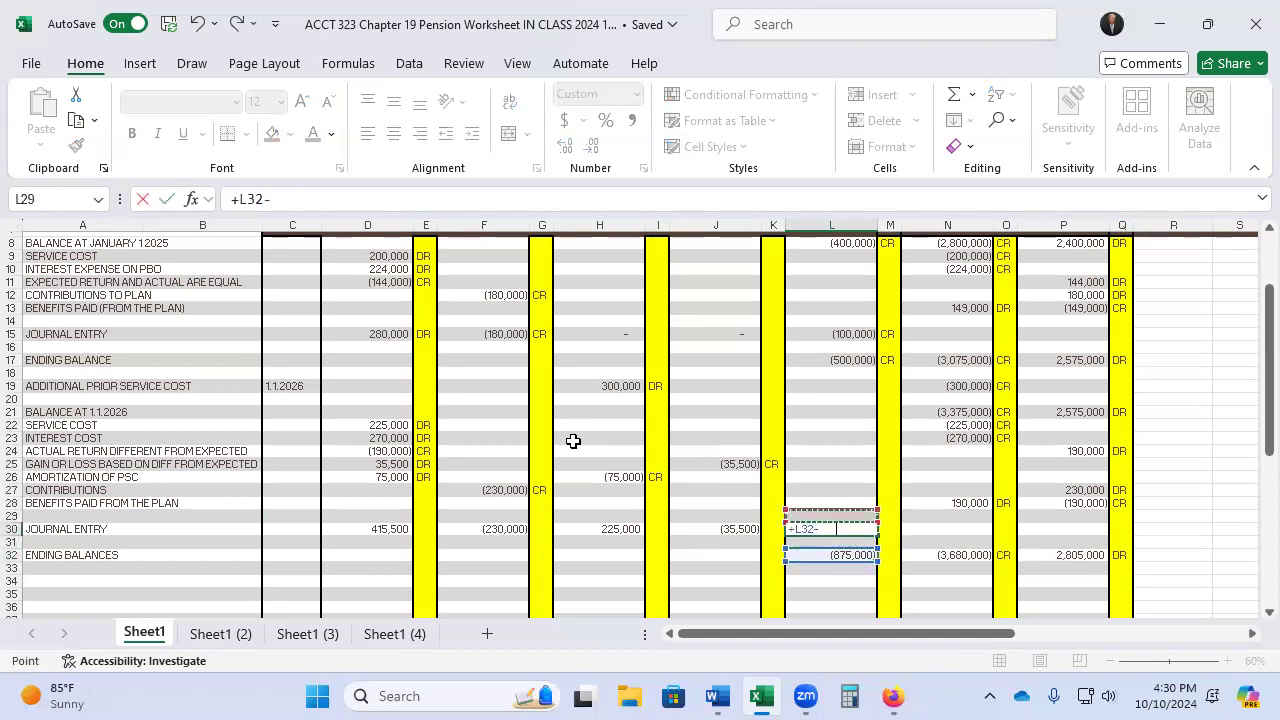
key("Up")
key("Up")
key("Up")
key("Up")
key("Up")
key("Up")
key("Up")
key("Up")
key("Up")
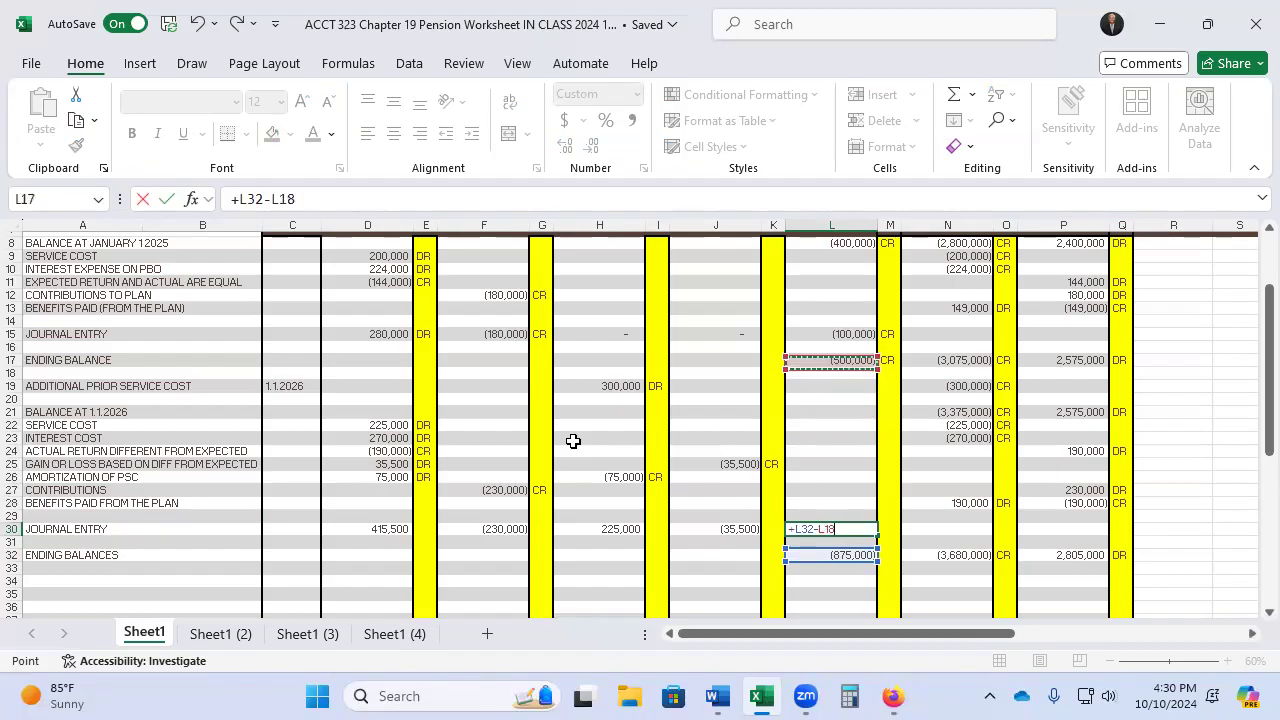
key("Tab")
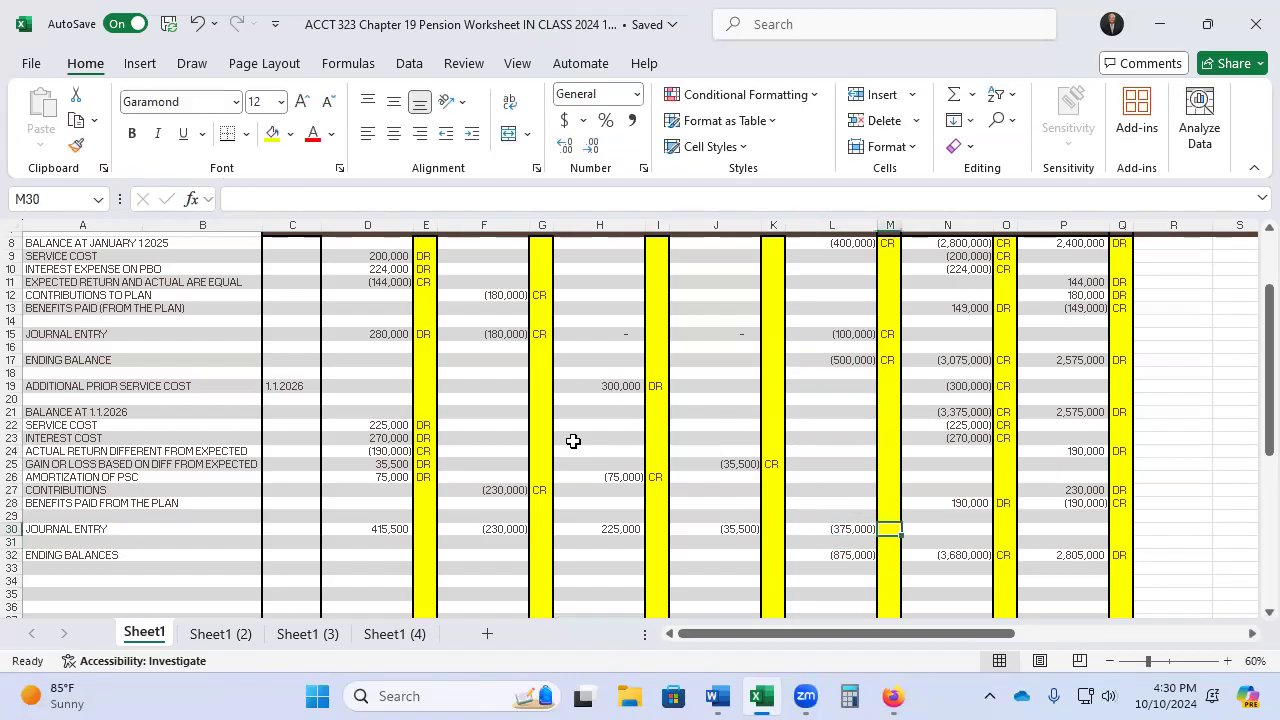
Mark the journal entry amounts in row 30: CR in M30, K30 and G30, DR in I30 and E30
type("CR")
key("Left")
key("Left")
type("CR")
key("Left")
key("Left")
key("Right")
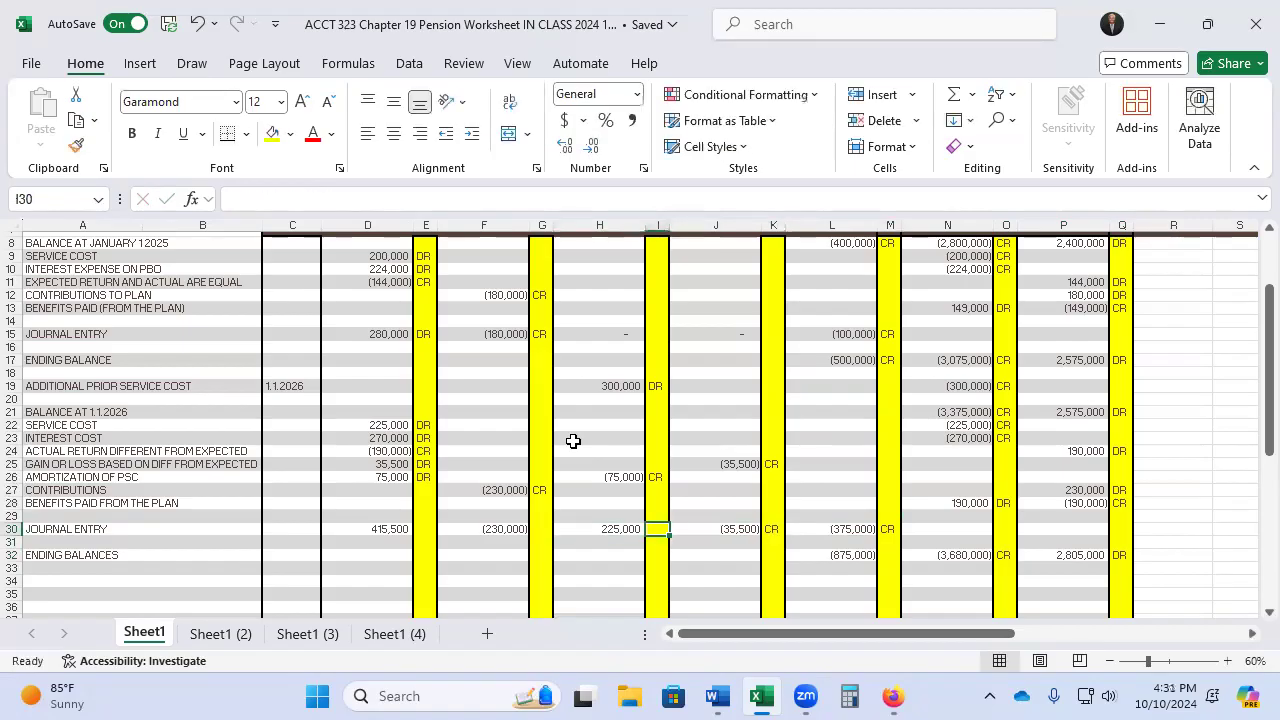
type("DR")
key("Left")
key("Left")
type("CR")
key("Left")
key("Left")
type("DR")
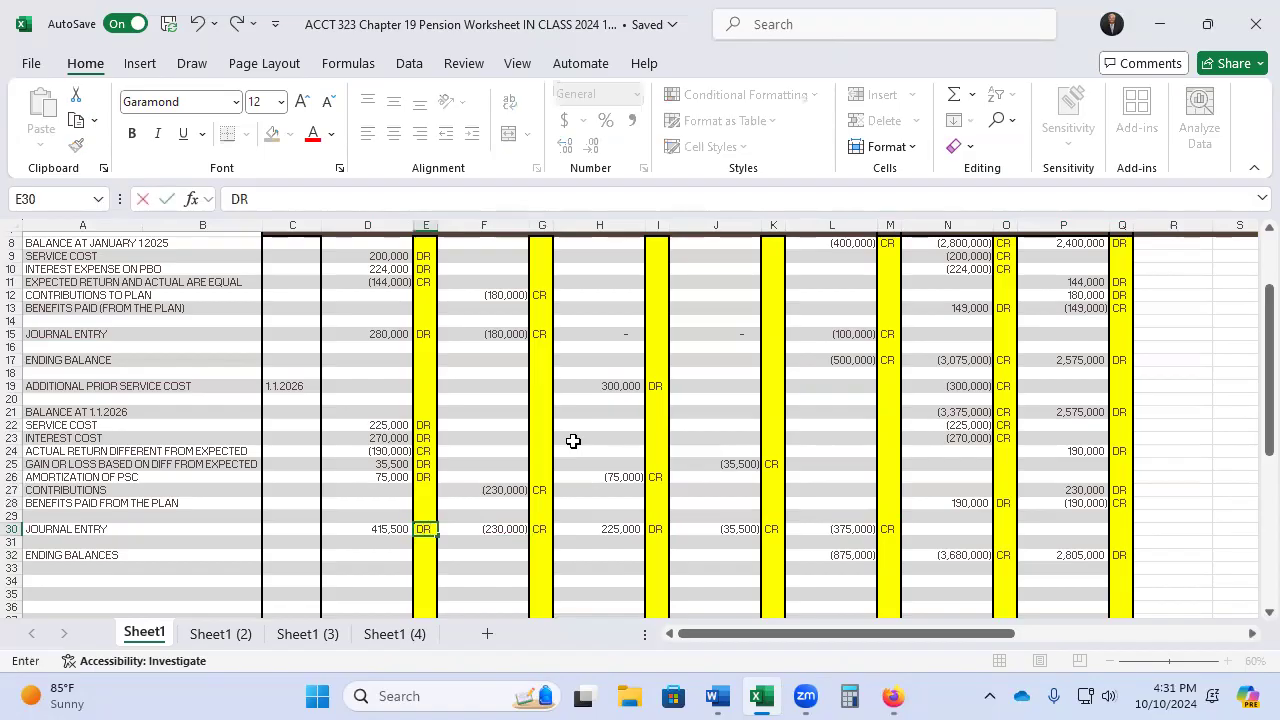
key("Down")
key("Down")
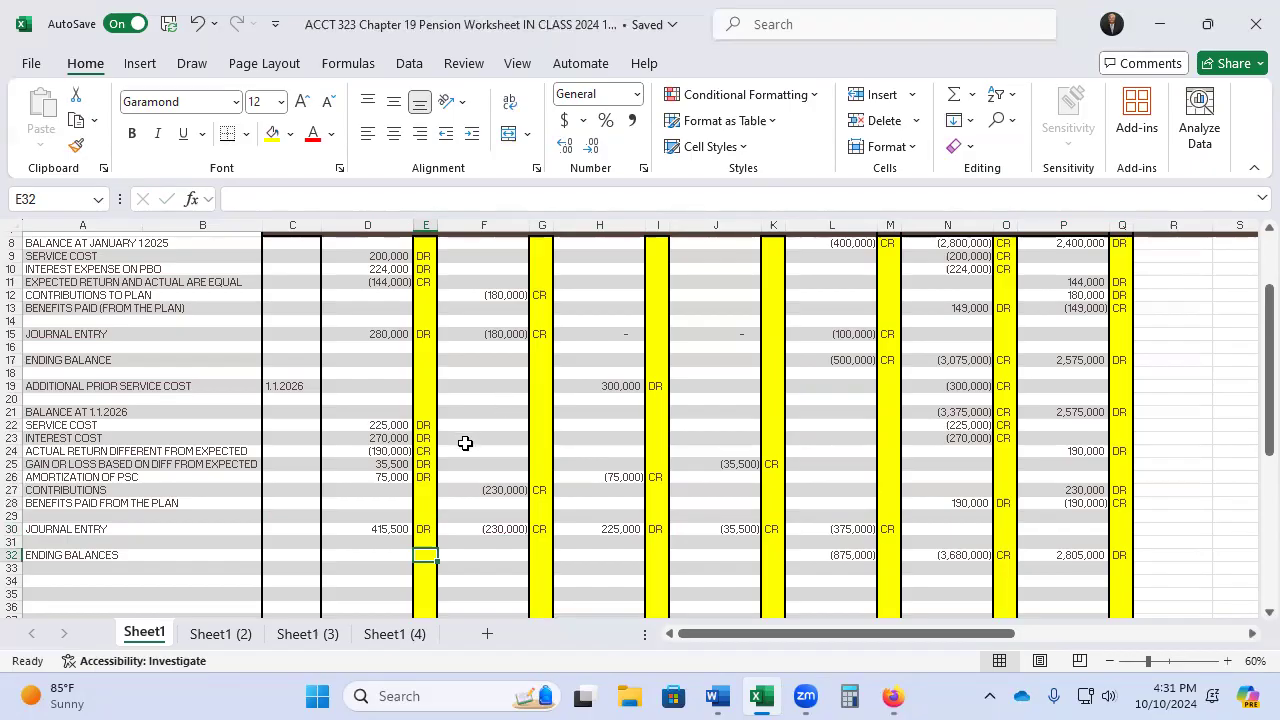
Start a second journal entry below the first with 2026 in A51 and PENSION EXPENSE in A52
scroll(465, 443, "down", 6)
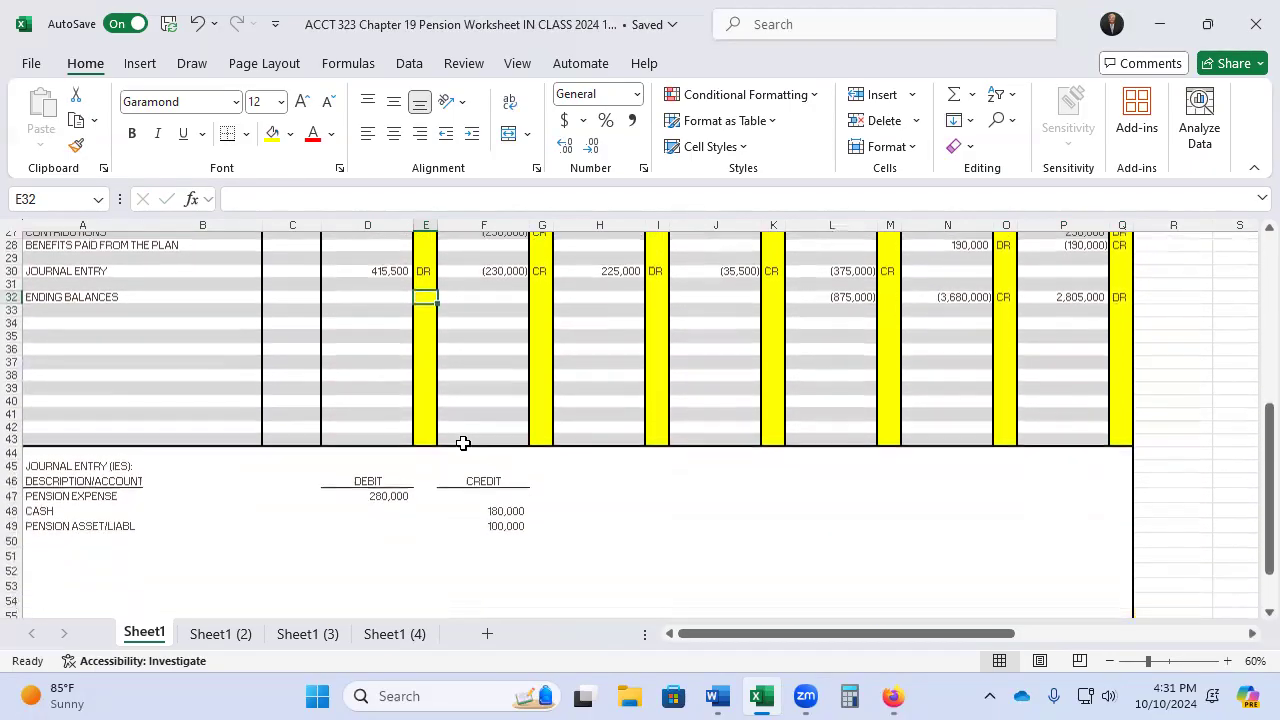
left_click(51, 540)
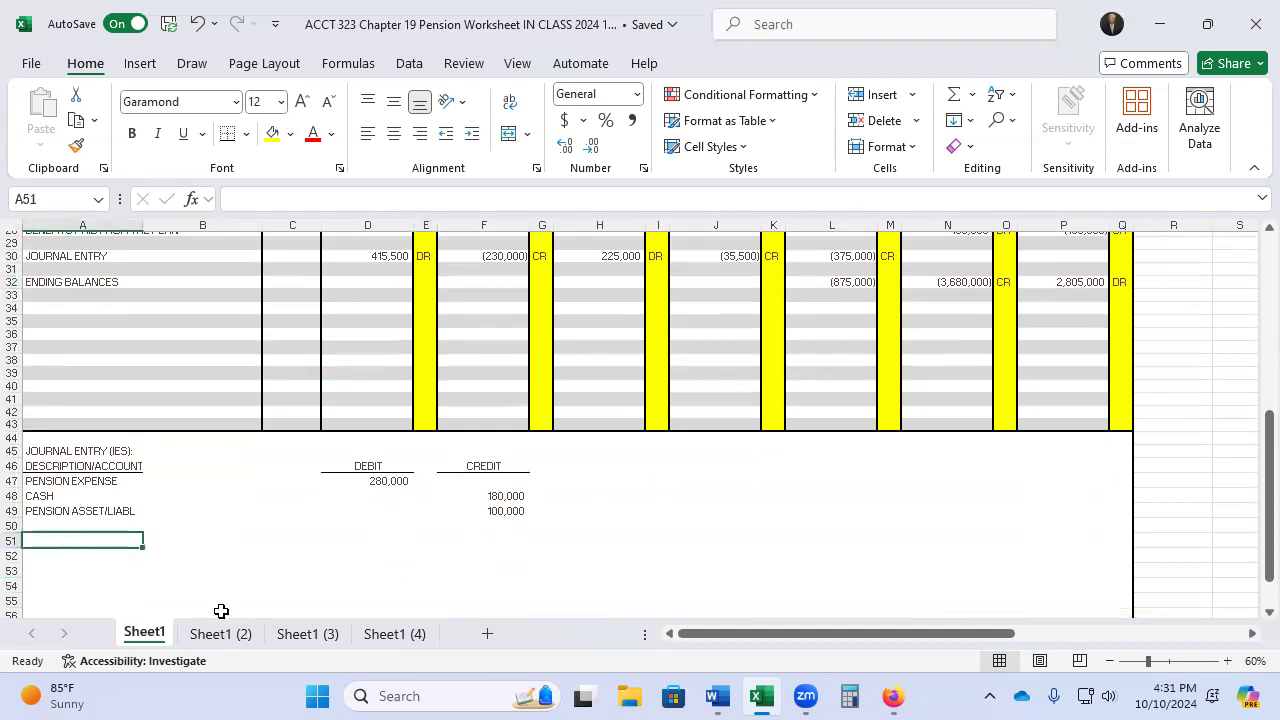
type("2026")
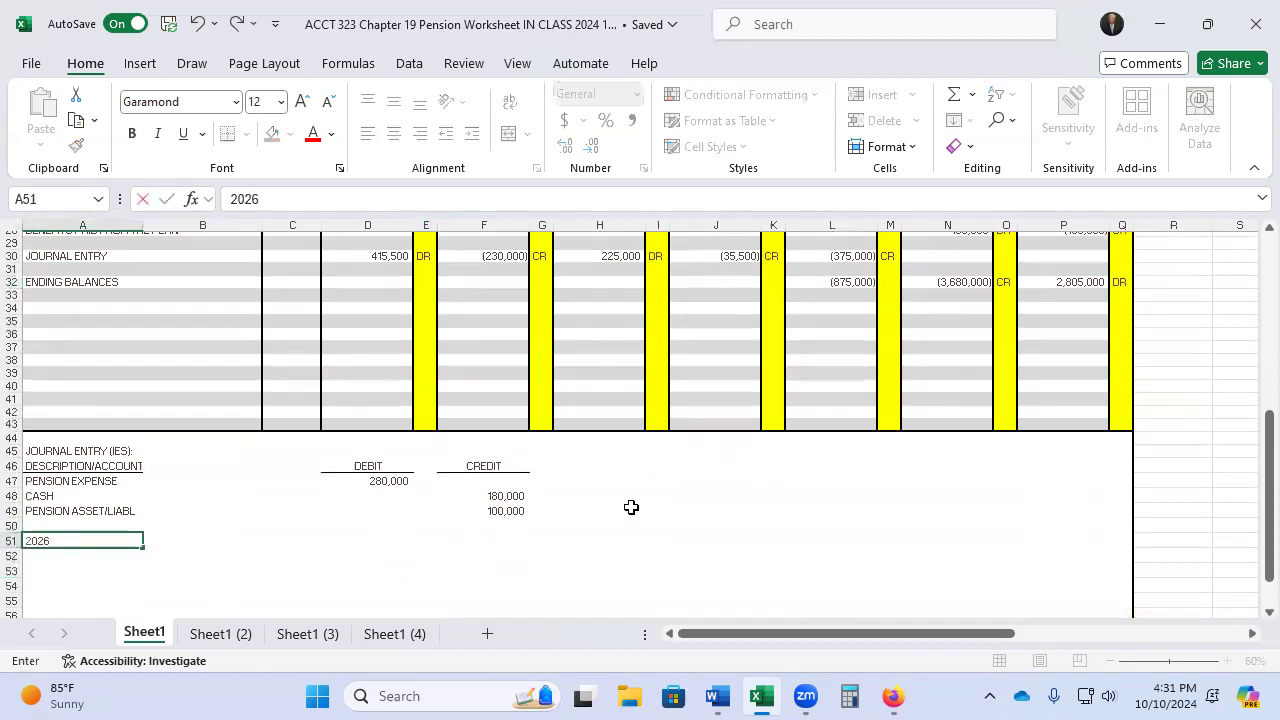
key("Return")
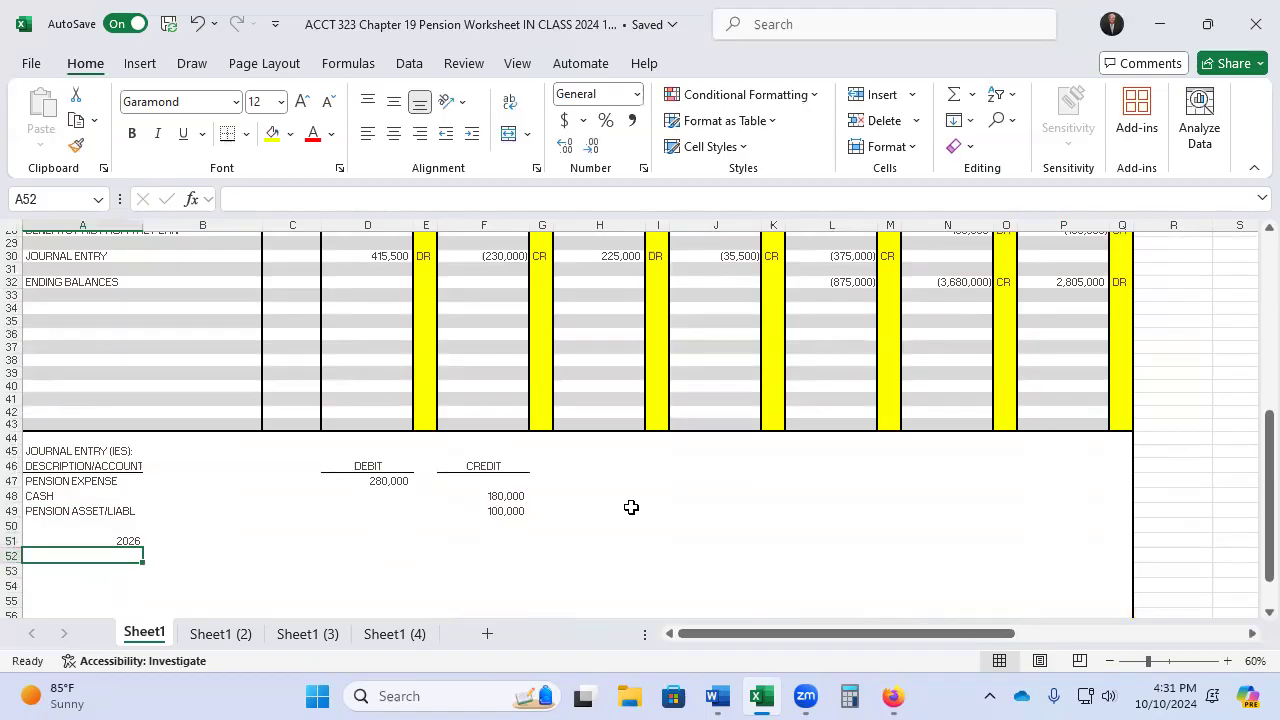
type("PENSION EXPENSE")
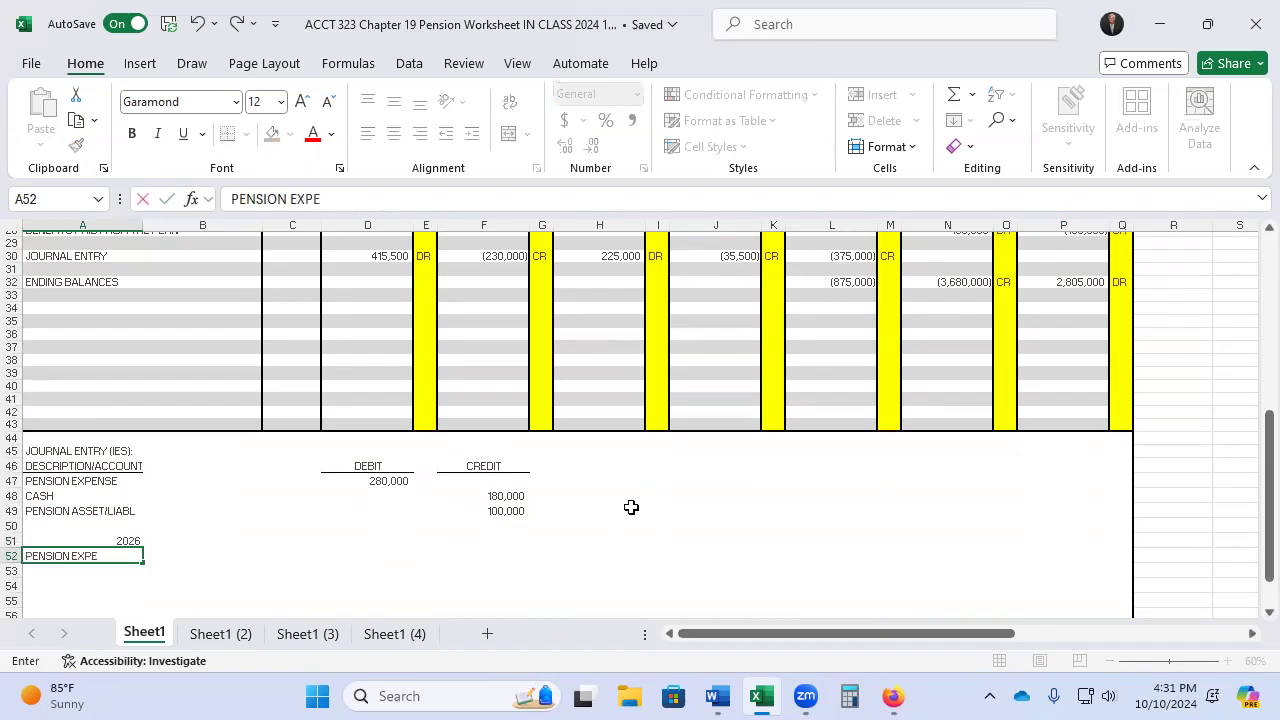
Link the pension expense debit in D52 to the journal entry total in D30
key("Tab")
key("Tab")
key("Tab")
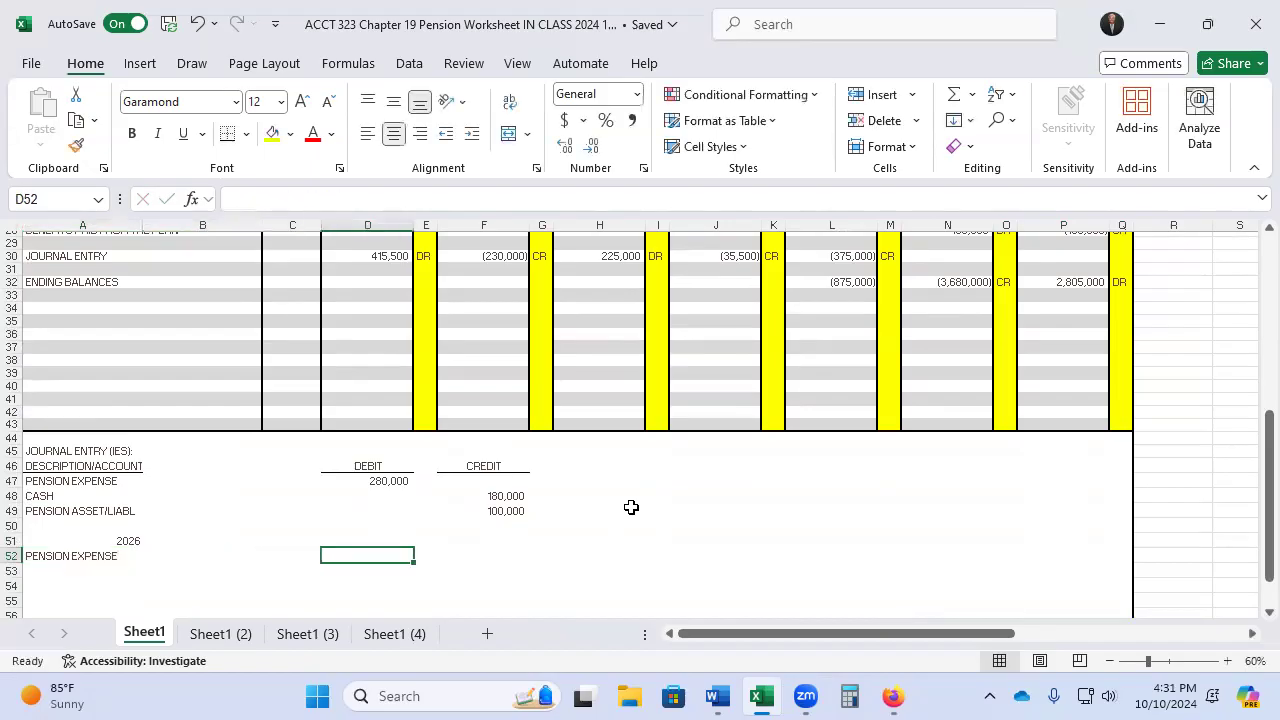
type("=")
key("Up")
key("Up")
key("Up")
key("Up")
key("Up")
key("Up")
key("Up")
key("Up")
key("Up")
key("Up")
key("Up")
key("Up")
key("Up")
key("Up")
key("Up")
key("Up")
key("Up")
key("Up")
key("Up")
key("Up")
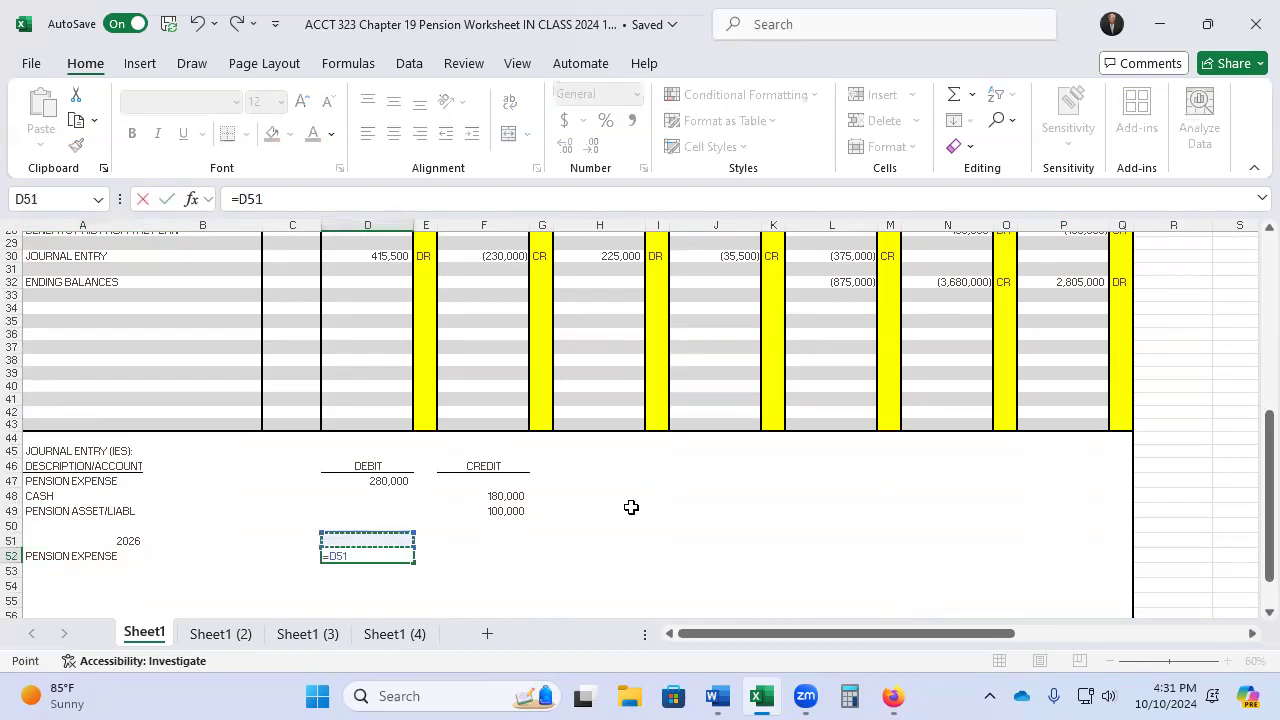
key("Return")
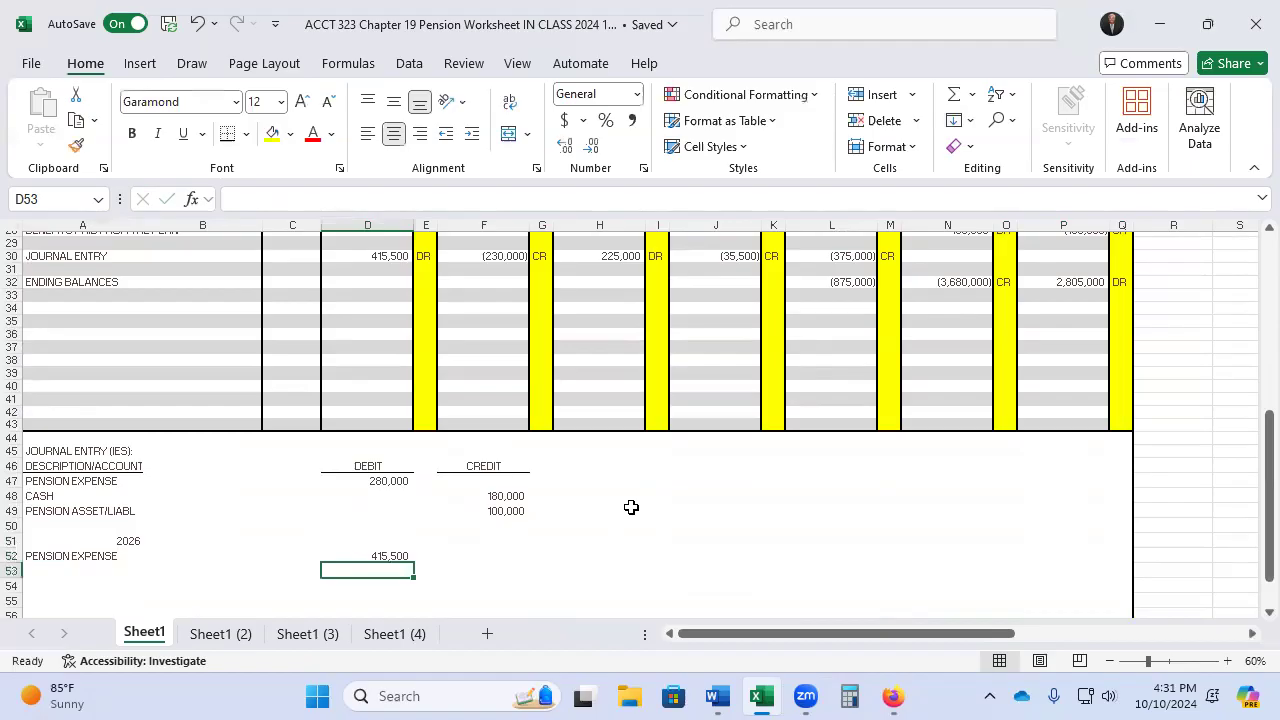
Label A53 OTHER COMPREHENSIVE INCOME (PSC) and go to its debit cell D53
key("Right")
key("Right")
key("Right")
key("Right")
key("Left")
key("Left")
key("Left")
key("Left")
key("Left")
key("Left")
key("Left")
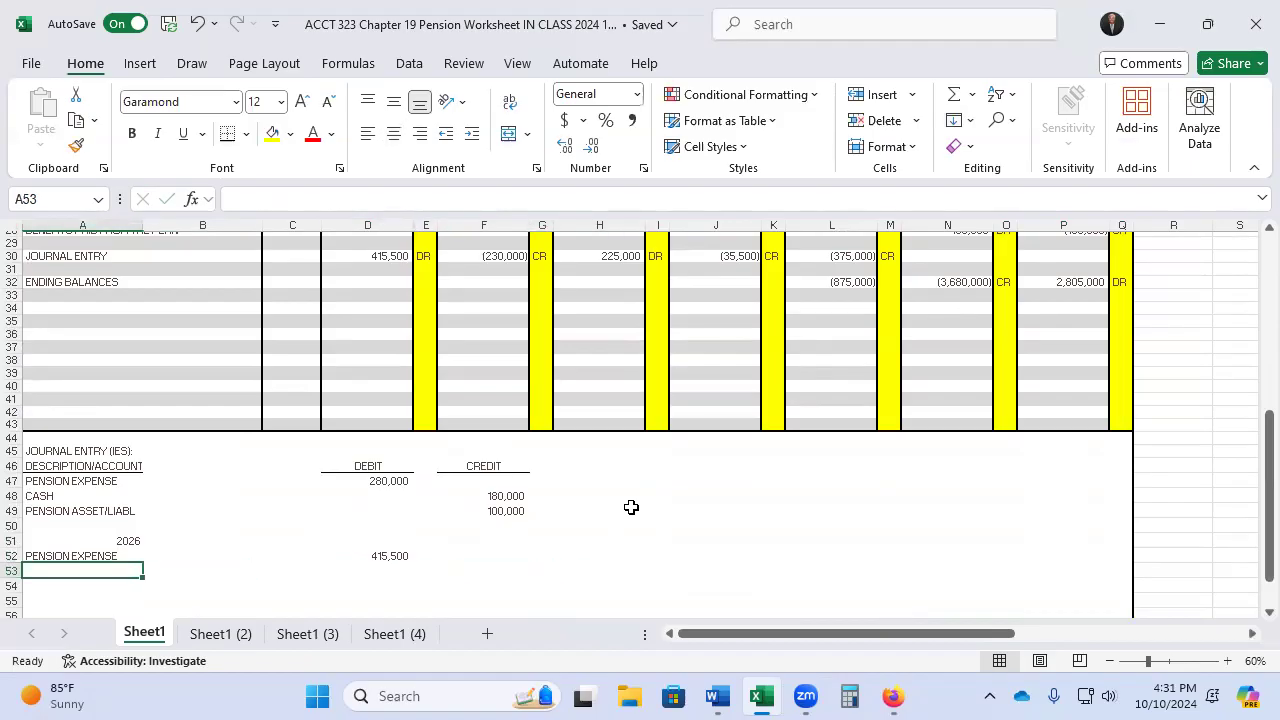
type("O")
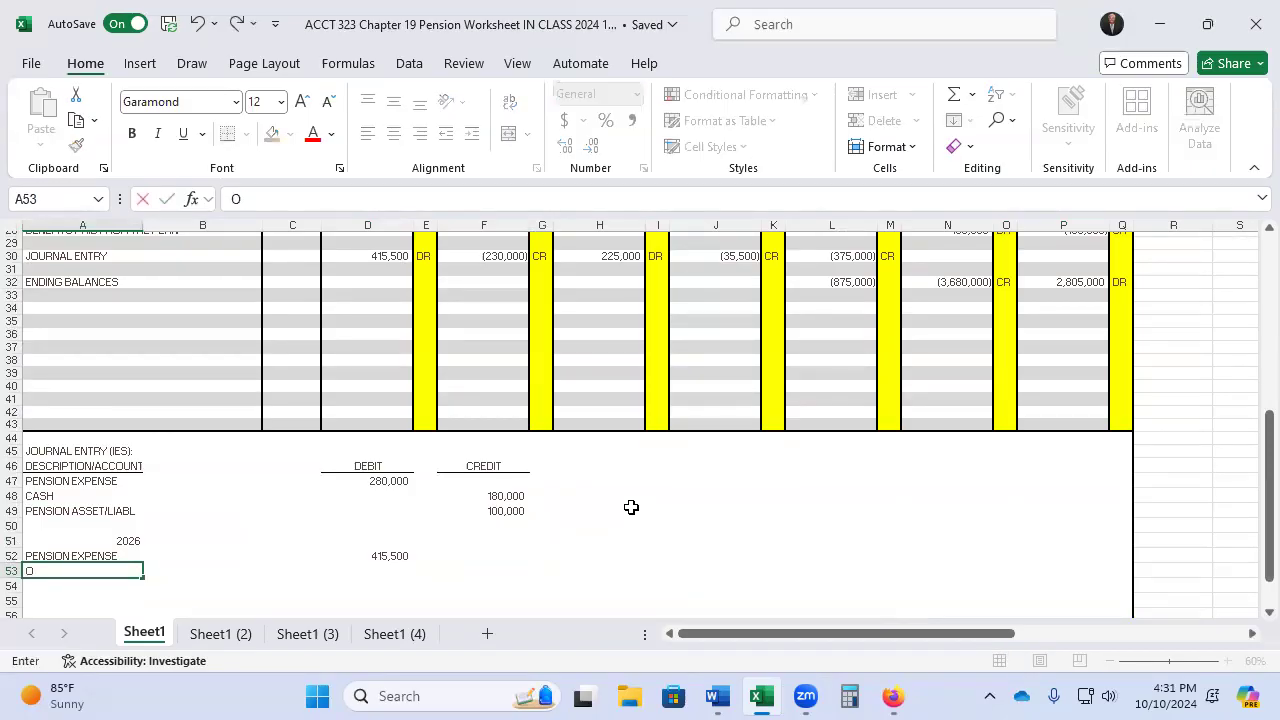
type("THER COMP")
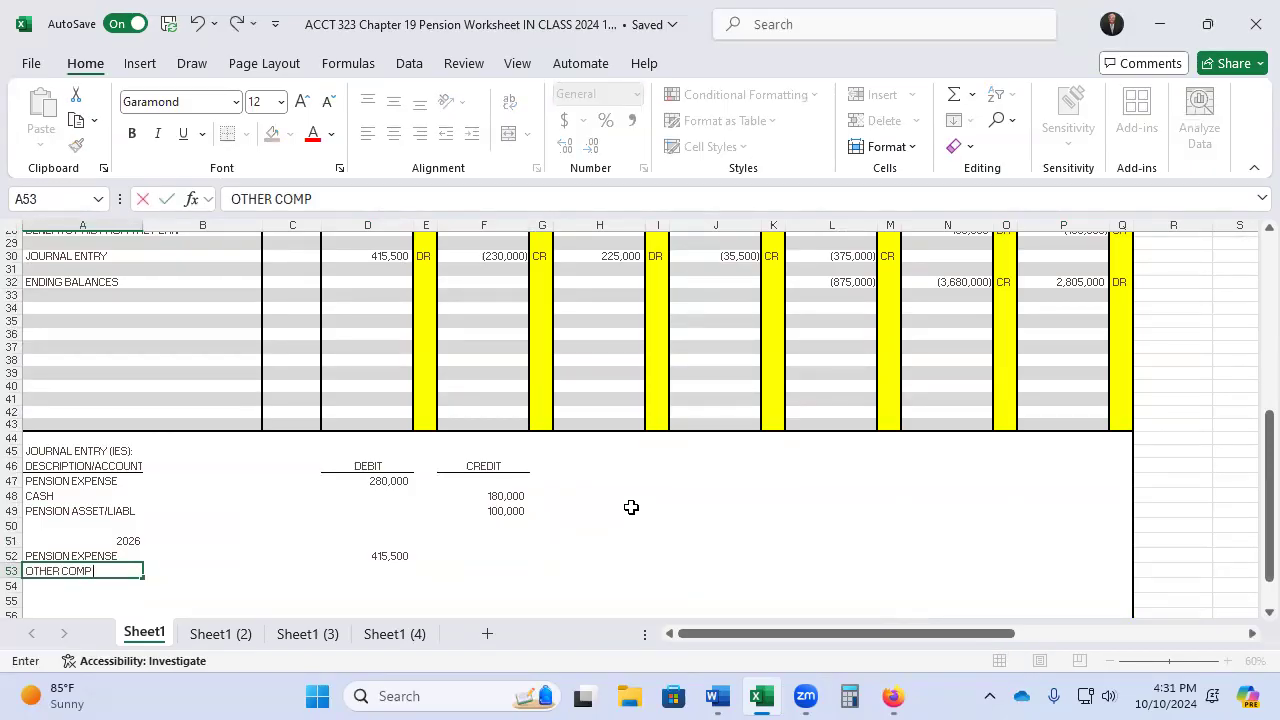
type("REHENSIVE INCOME")
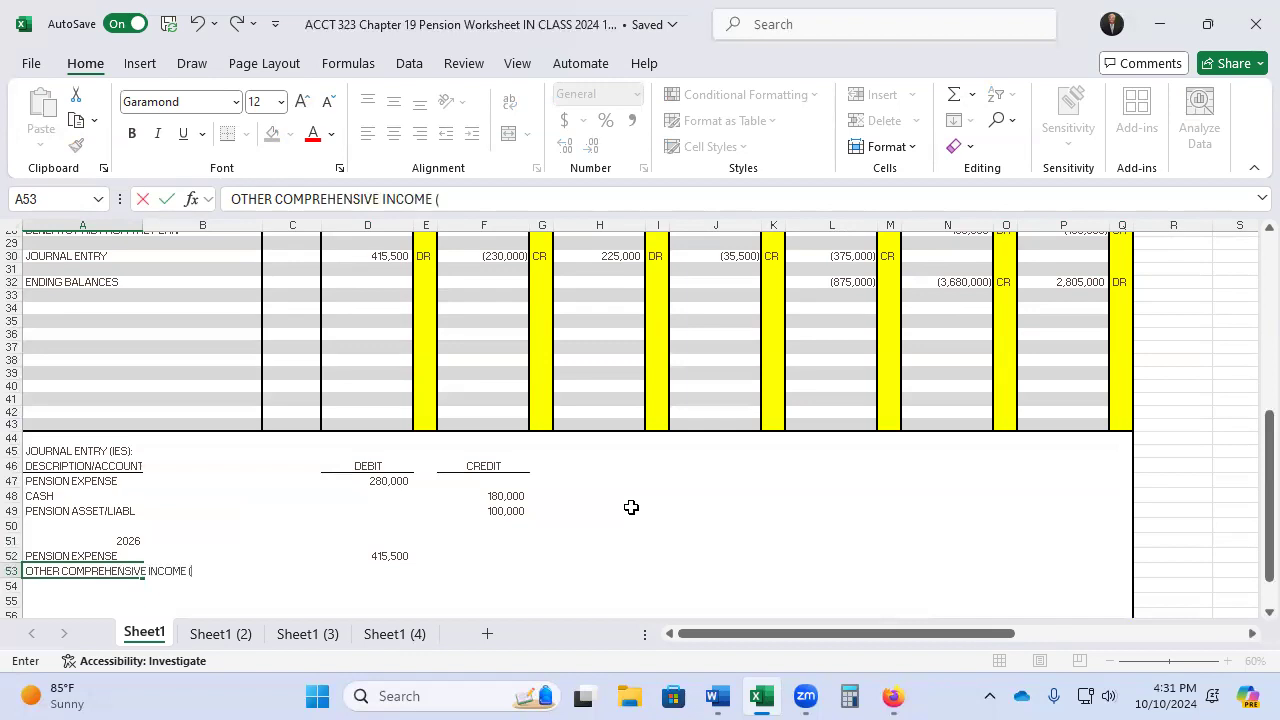
type(" (PS C")
type("C)")
key("Tab")
key("Tab")
key("Tab")
key("Right")
key("Left")
type("75,000")
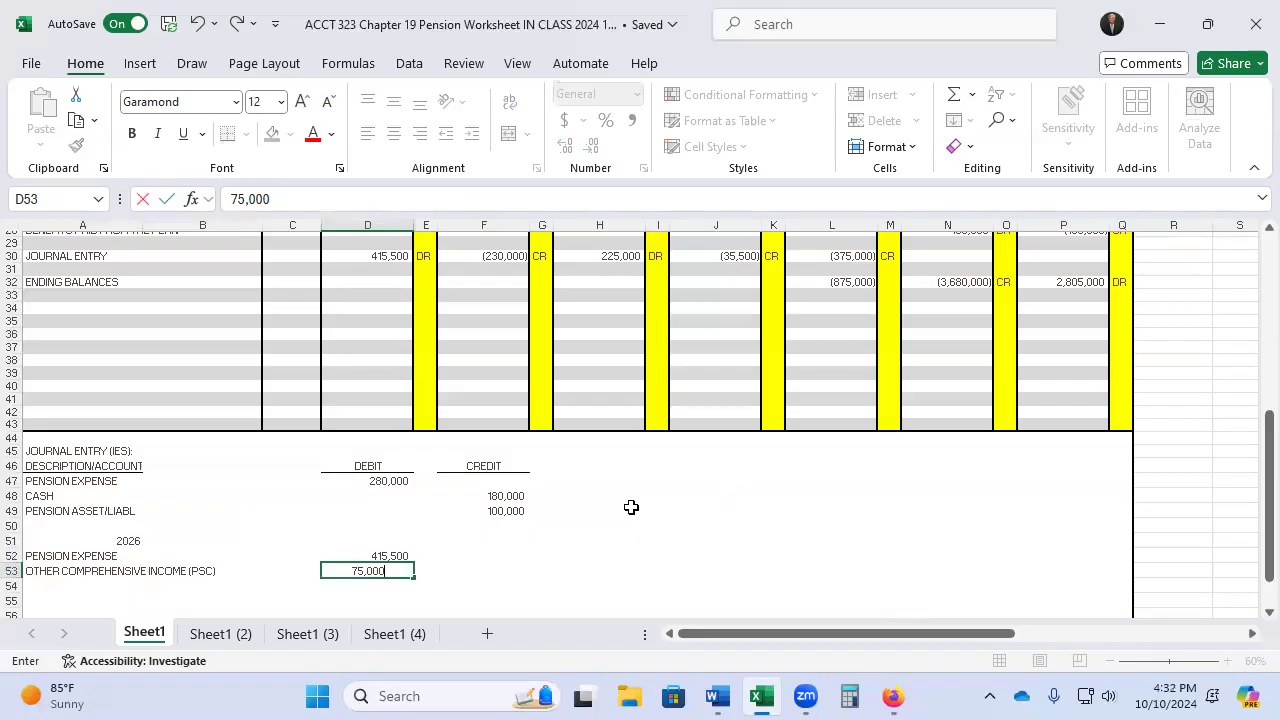
key("BackSpace")
key("BackSpace")
key("BackSpace")
key("BackSpace")
key("BackSpace")
key("BackSpace")
Link the prior service cost debit in D53 to the journal entry total in H30
type("=")
key("Up")
key("Up")
key("Up")
key("Up")
key("Up")
key("Up")
key("Up")
key("Up")
key("Up")
key("Up")
key("Up")
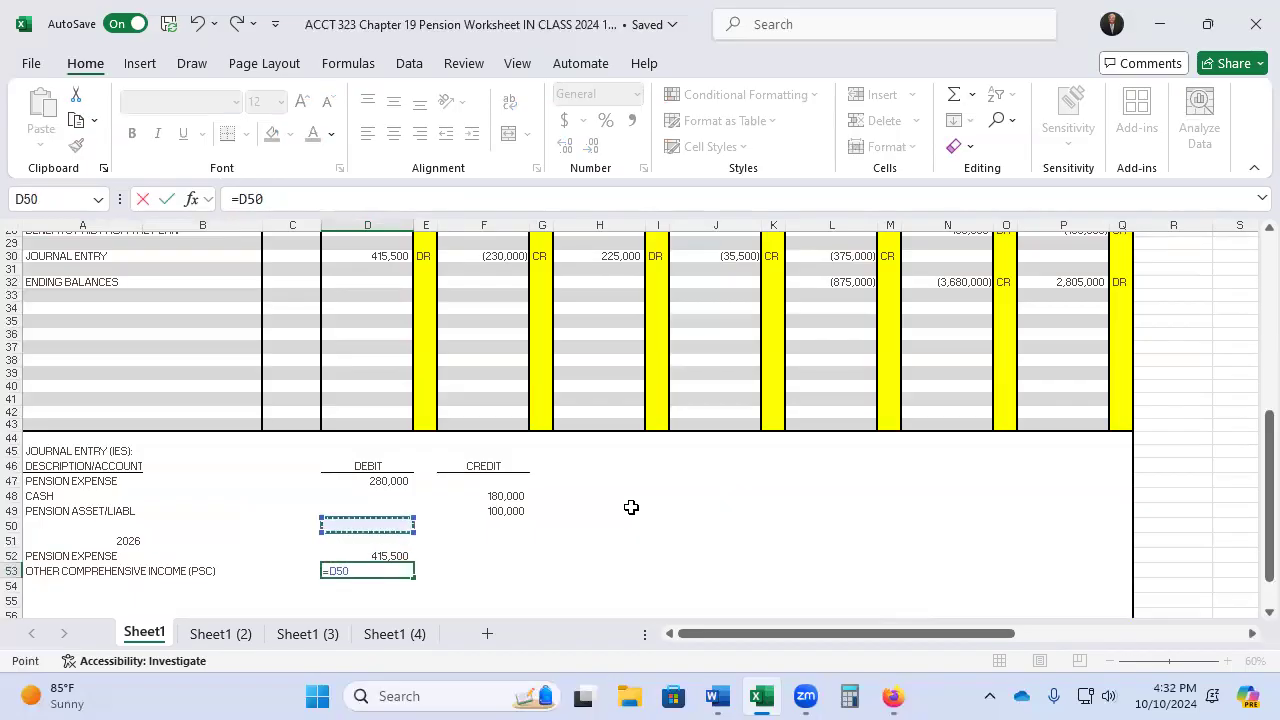
key("Up")
key("Up")
key("Up")
key("Up")
key("Up")
key("Up")
key("Up")
key("Up")
key("Up")
key("Up")
key("Up")
key("Up")
key("Right")
key("Right")
key("Right")
key("Right")
key("Return")
key("Up")
key("Up")
key("Up")
key("Up")
key("Up")
key("Up")
key("Up")
key("Up")
key("Up")
key("Up")
key("Up")
key("Up")
key("Up")
key("Up")
key("Up")
key("Up")
key("Up")
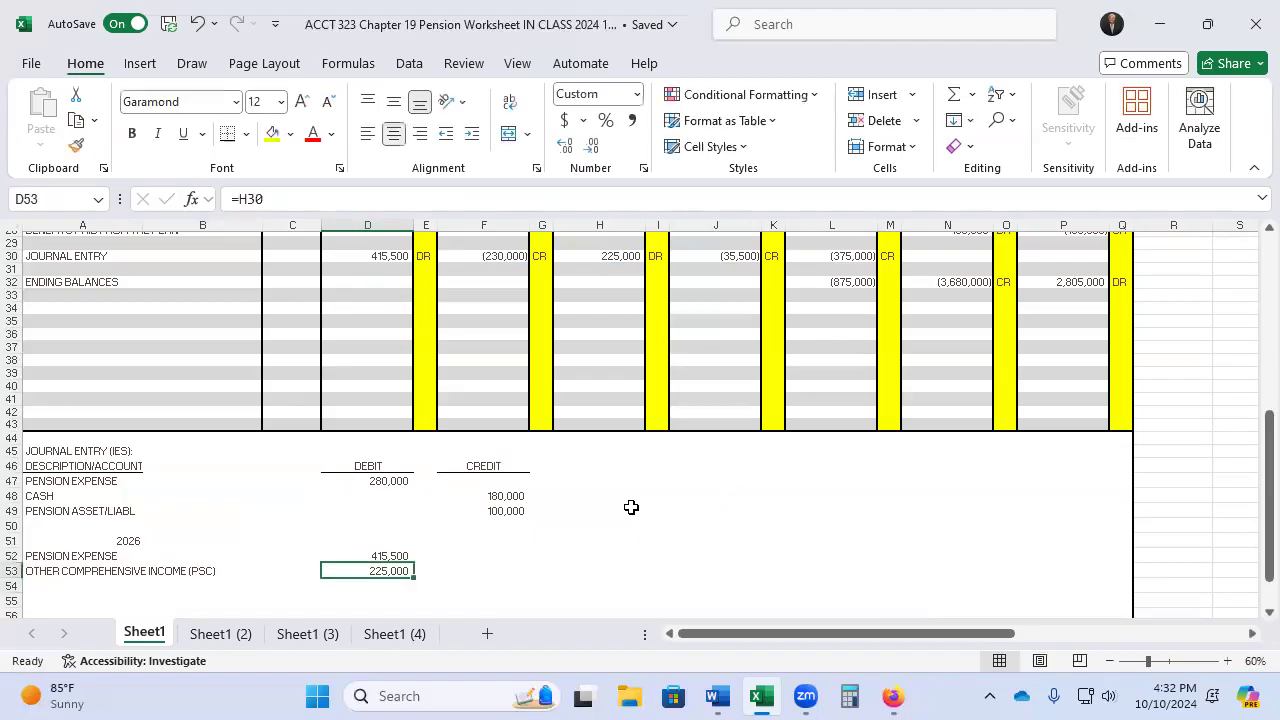
Review the prior service cost entries in H19:H26 and the journal entry total formula in H30
key("Up")
key("Up")
key("Up")
key("Up")
key("Up")
key("Up")
key("Up")
key("Up")
key("Up")
key("Up")
key("Up")
key("Up")
key("Up")
key("Up")
key("Up")
key("Up")
key("Up")
key("Up")
key("Up")
key("Up")
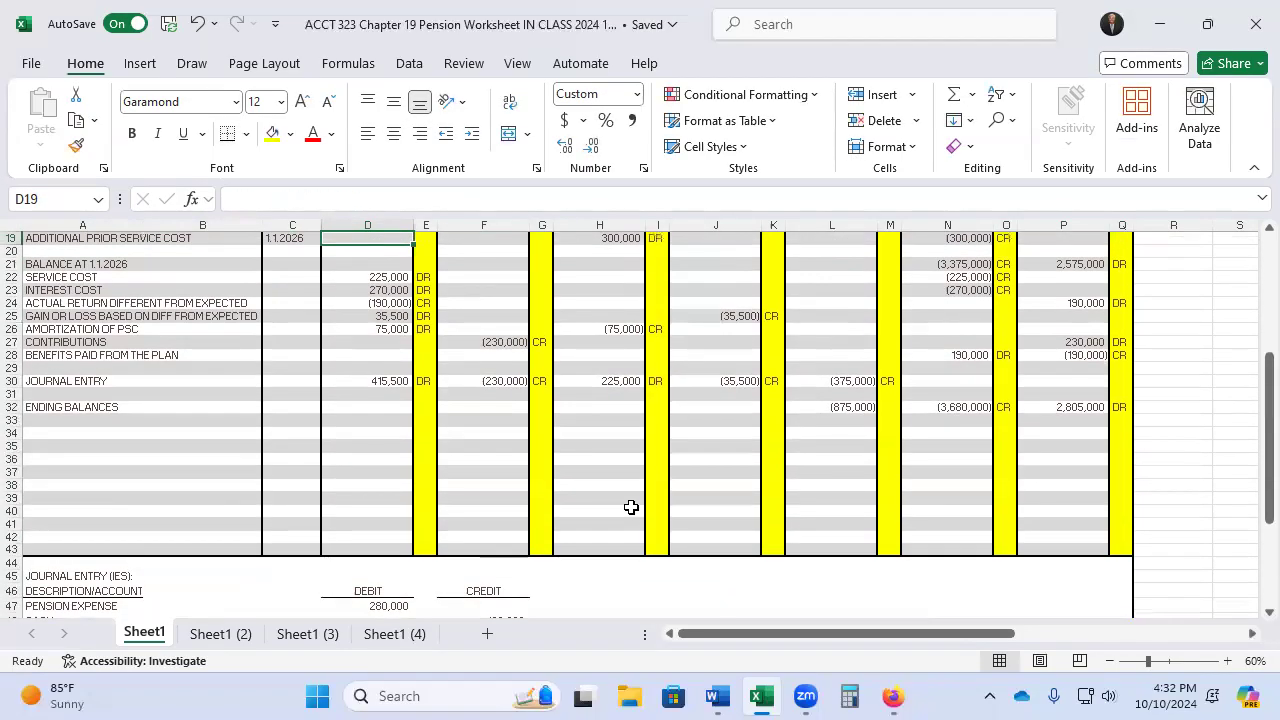
key("Right")
key("Right")
key("Right")
key("Right")
key("Down")
key("Down")
key("Down")
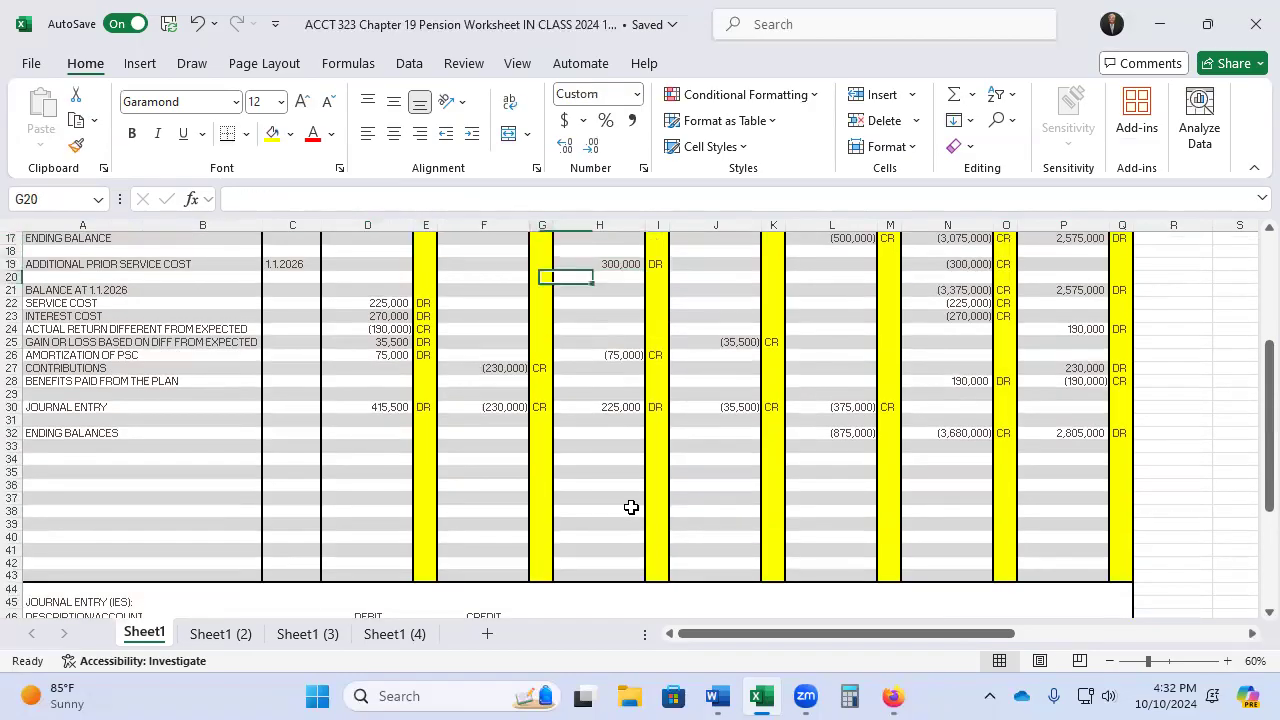
key("Up")
key("shift+Down")
key("ctrl+shift+Down")
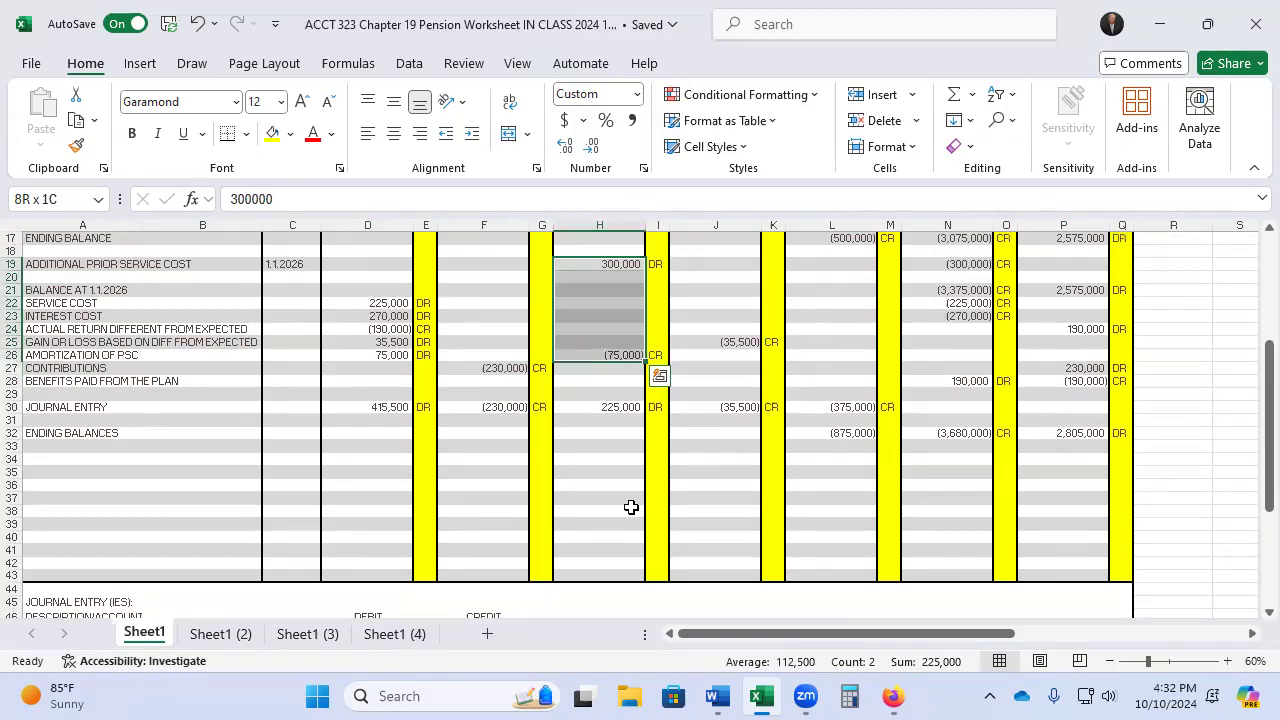
key("Down")
key("Down")
key("Down")
key("Down")
key("Down")
key("Down")
key("Down")
key("Down")
key("Down")
key("Down")
key("Down")
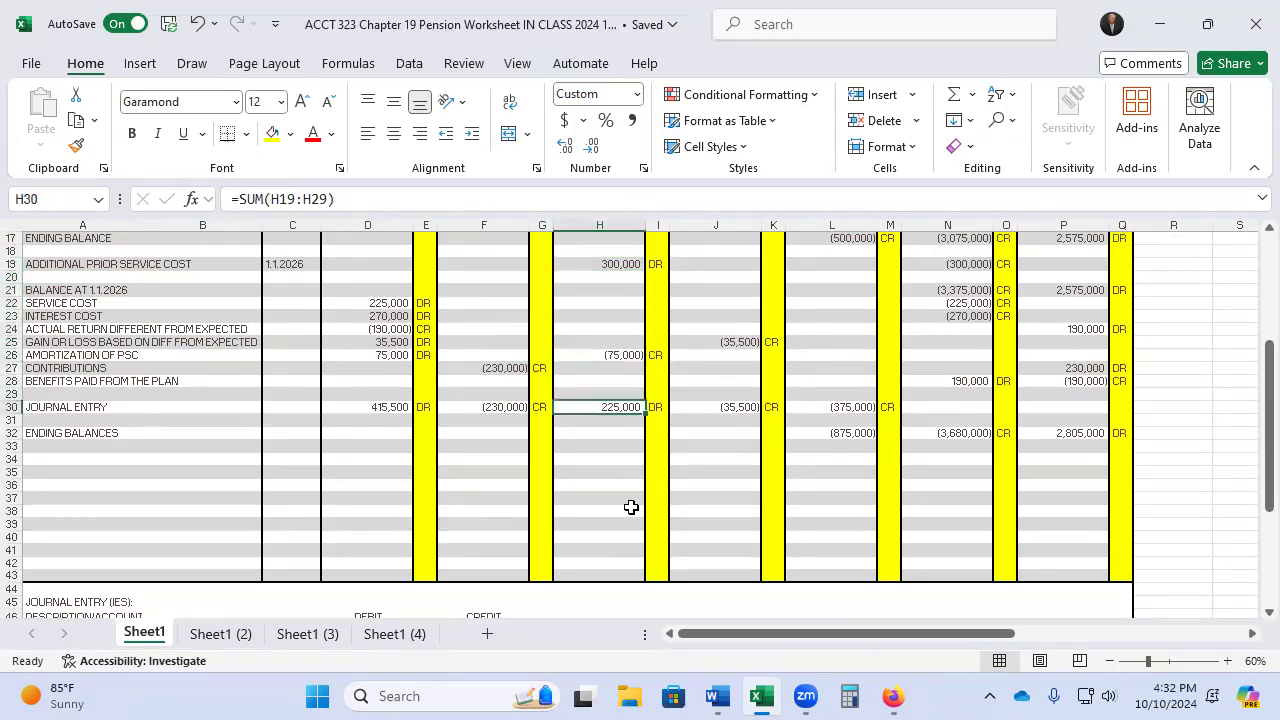
Label A54 CASH in the 2026 journal entry and go to its credit cell F54
key("Down")
key("Down")
key("Down")
key("Down")
key("Down")
key("Down")
key("Down")
key("Down")
key("Down")
key("Down")
key("Down")
key("Down")
key("Down")
key("Down")
key("Down")
key("Down")
key("Down")
key("Down")
key("Down")
key("Down")
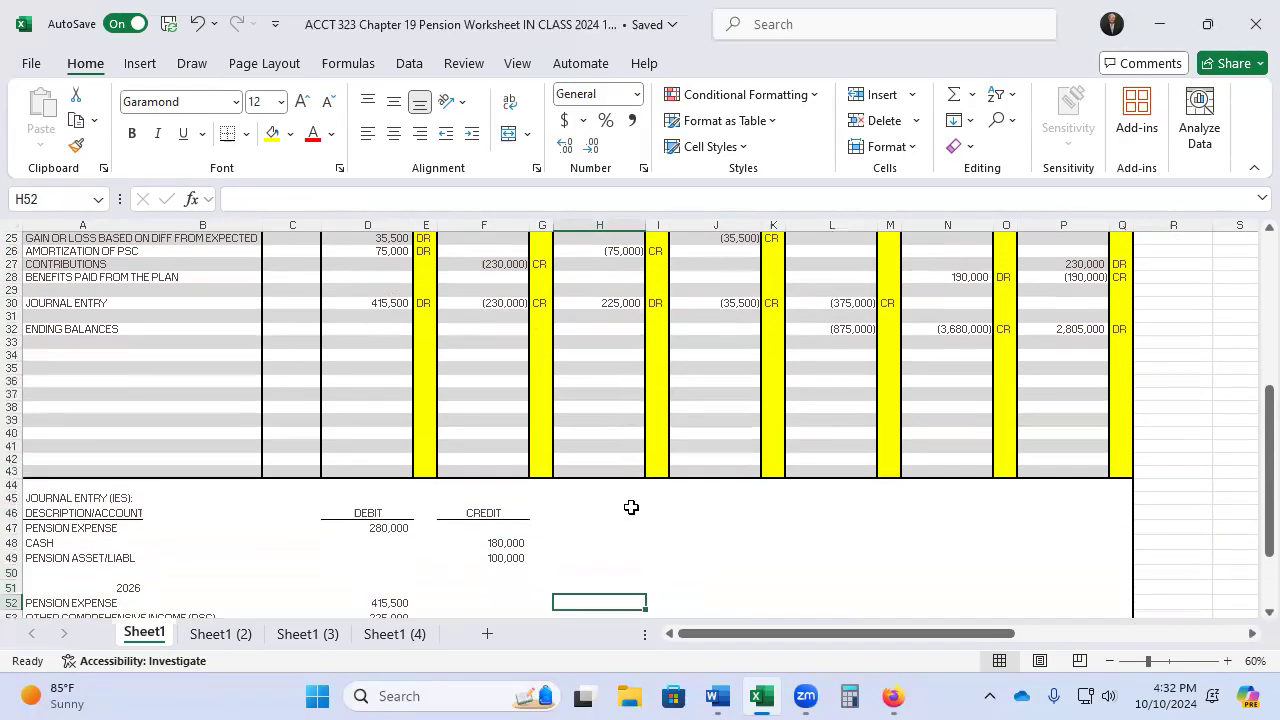
key("Down")
key("Down")
key("Left")
key("Left")
key("Left")
key("Left")
key("Left")
key("Left")
key("Left")
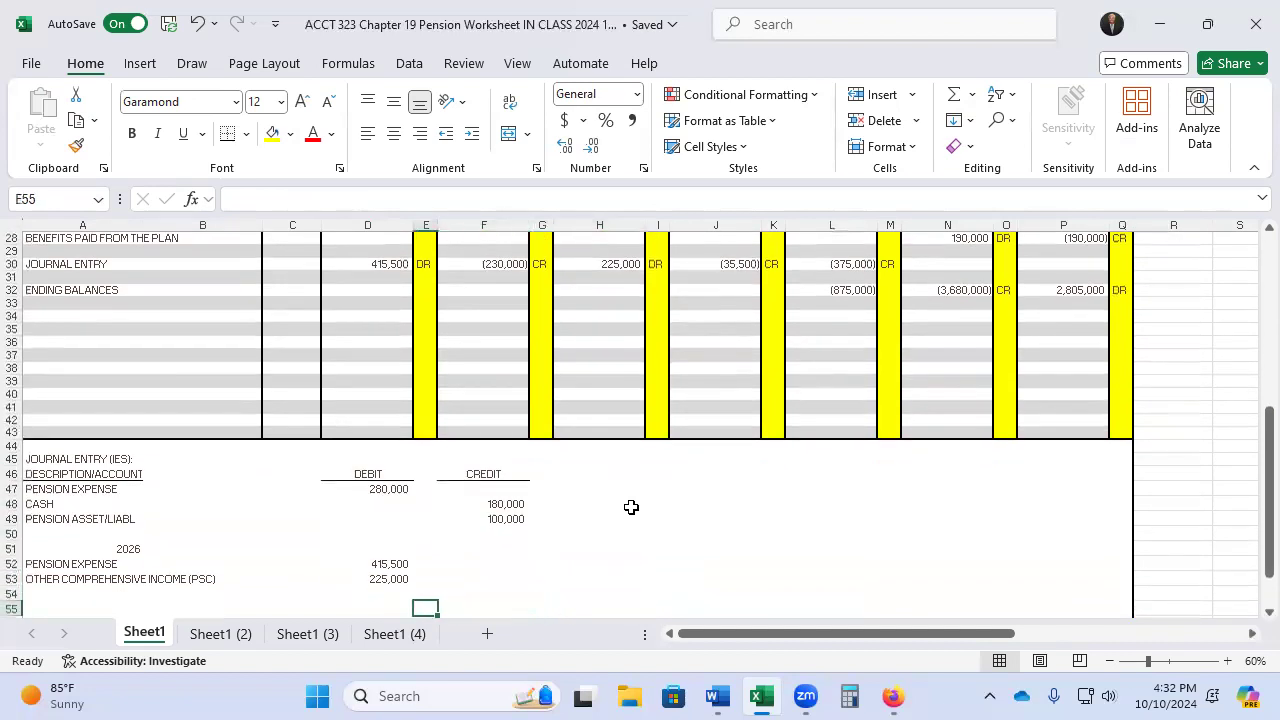
key("Up")
type("CASH")
key("Right")
key("Right")
key("Right")
key("Right")
key("Right")
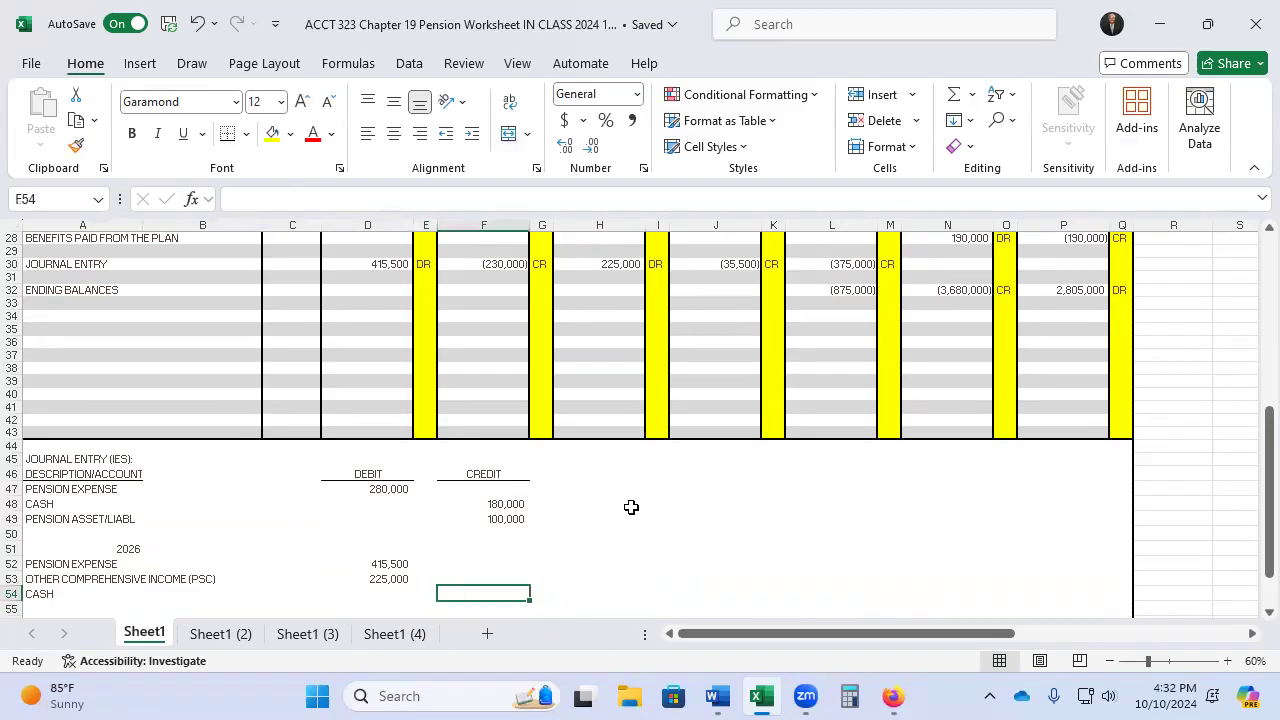
Link the cash credit in F54 to the negated journal entry total in F30
type("-")
key("Up")
key("Up")
key("Up")
key("Up")
key("Up")
key("Up")
key("Up")
key("Up")
key("Up")
key("Up")
key("Up")
key("Up")
key("Up")
key("Up")
key("Up")
key("Up")
key("Up")
key("Up")
key("Up")
key("Up")
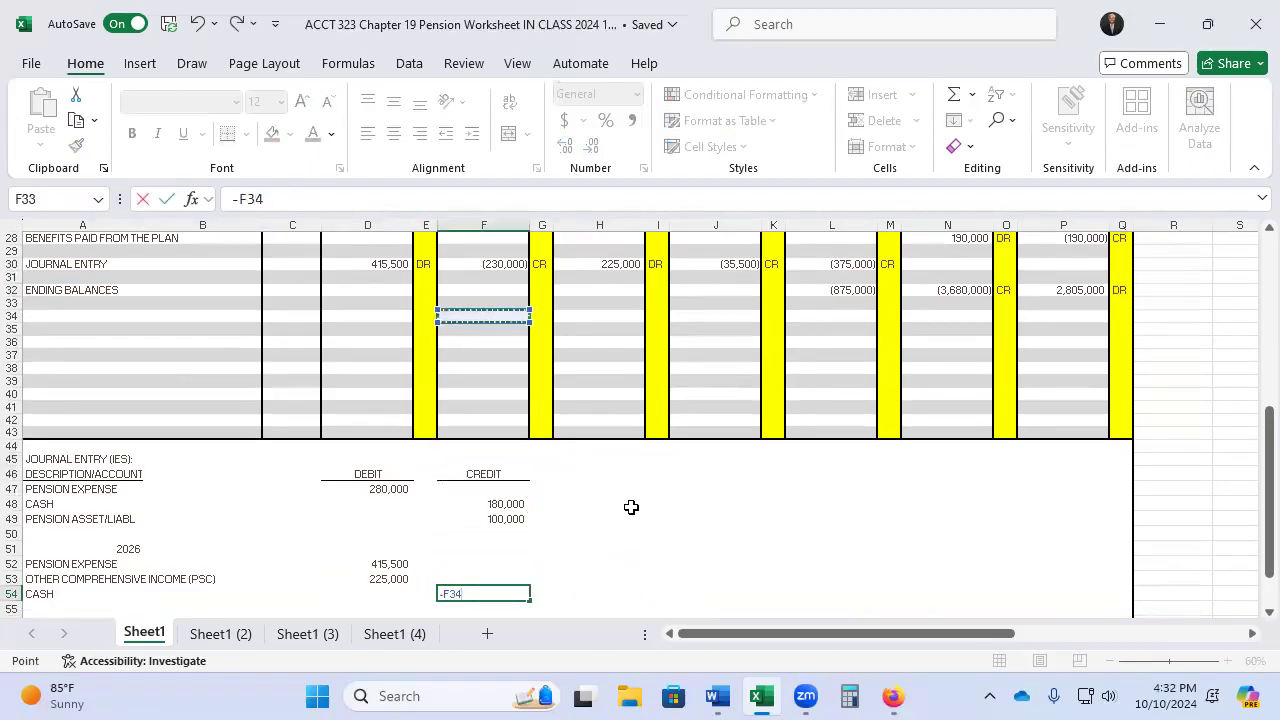
key("Return")
Label A55 OTHER COMPREHENSIVE INCOME (GAIN OR LOSS ON ASSETS) and go to its credit cell F55
key("Left")
key("Left")
key("Left")
key("Left")
key("Left")
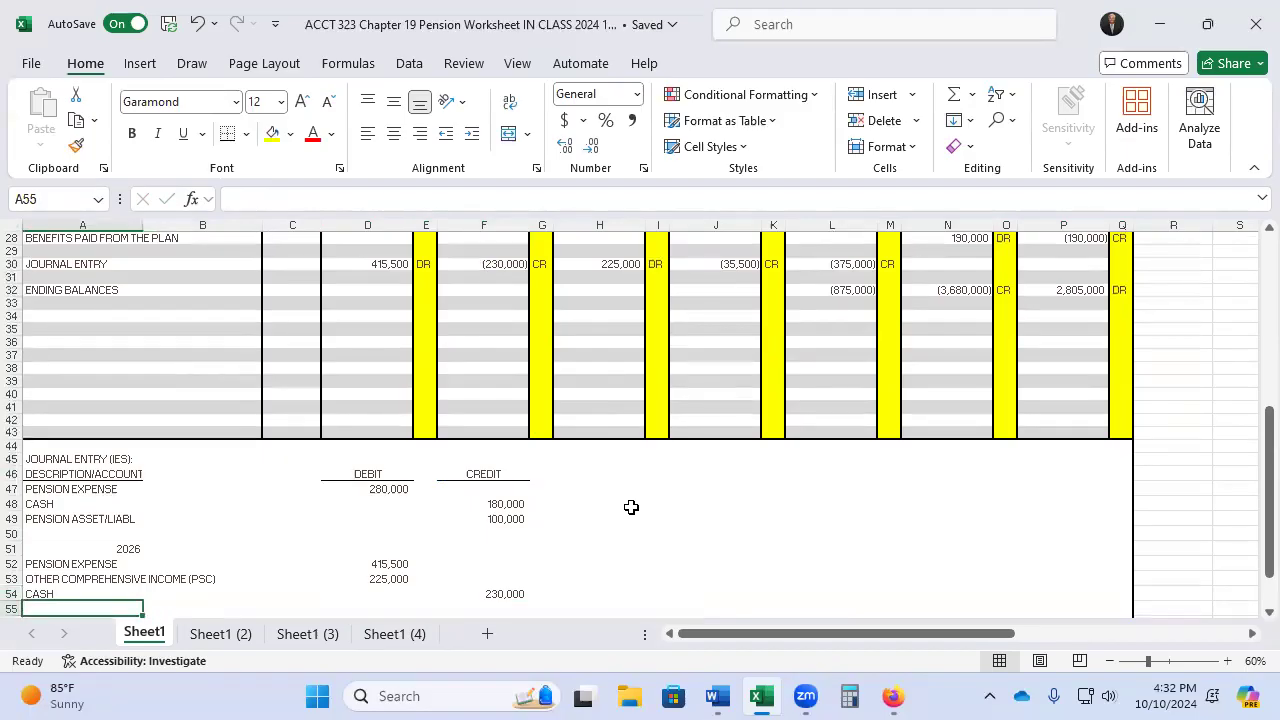
type("OTHER COMPR")
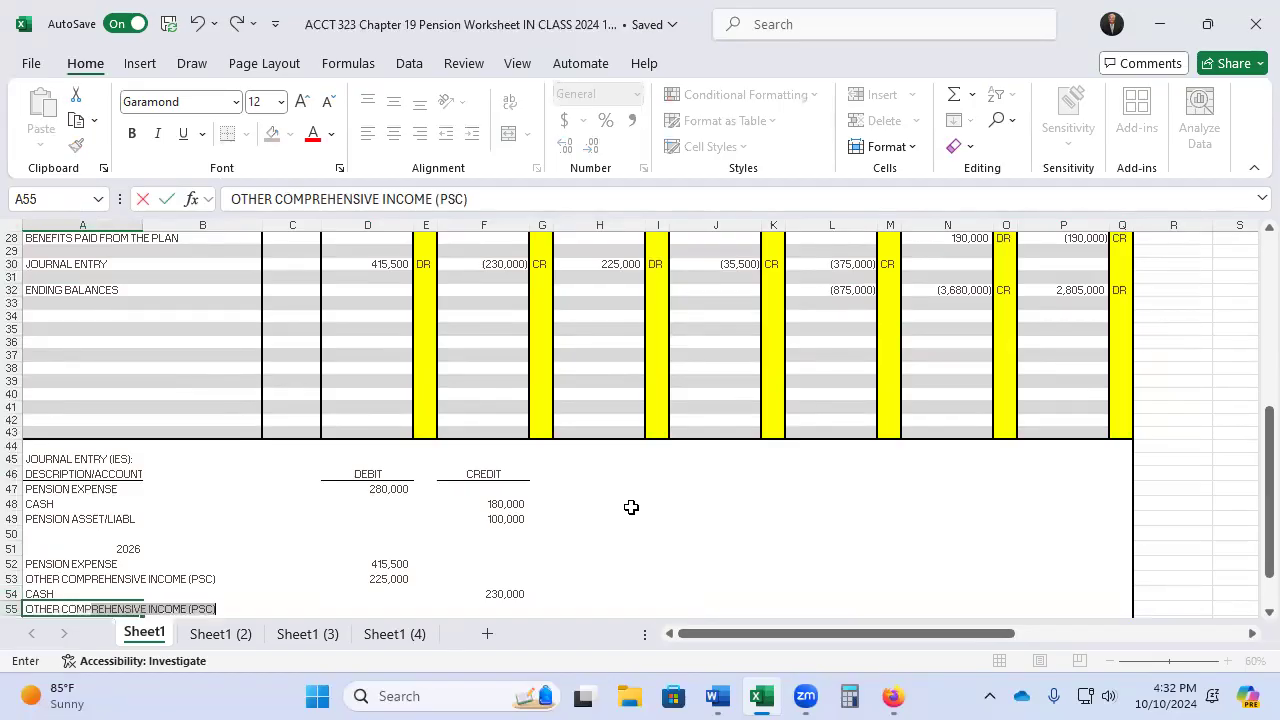
type("EHENSIVE INCOME (GAIN OR LOSS ON ASSETS")
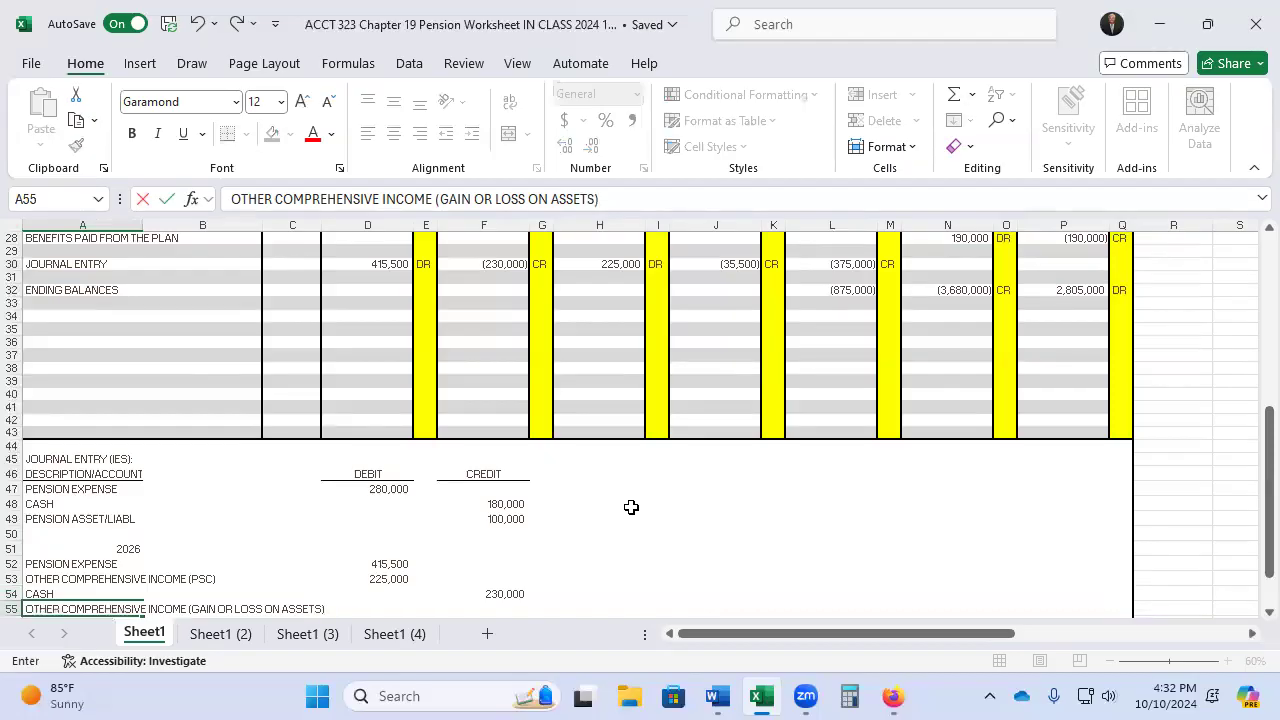
type(")")
key("Tab")
key("Tab")
key("Tab")
key("Tab")
key("Tab")
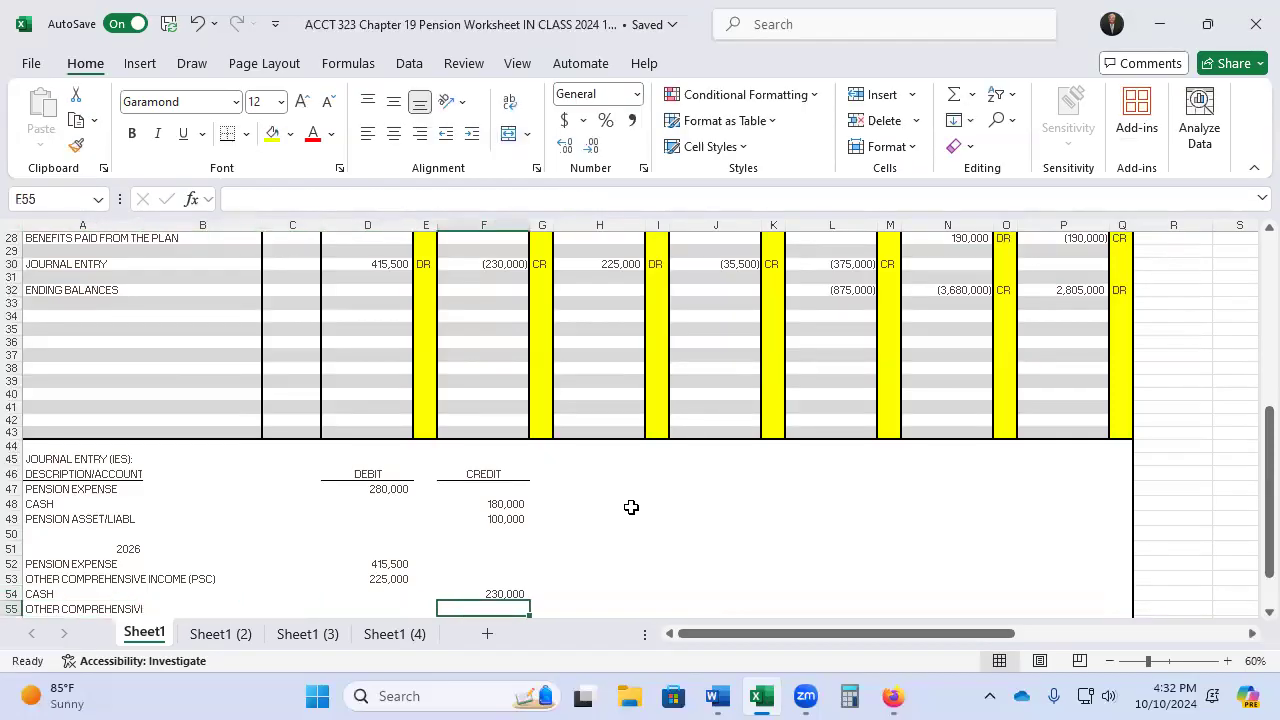
Link the gain or loss credit in F55 to the journal entry total in J30 with the formula -J30
type("-")
key("Up")
key("Up")
key("Up")
key("Up")
key("Up")
key("Up")
key("Up")
key("Up")
key("Up")
key("Up")
key("Up")
key("Up")
key("Up")
key("Up")
key("Up")
key("Up")
key("Up")
key("Up")
key("Up")
key("Up")
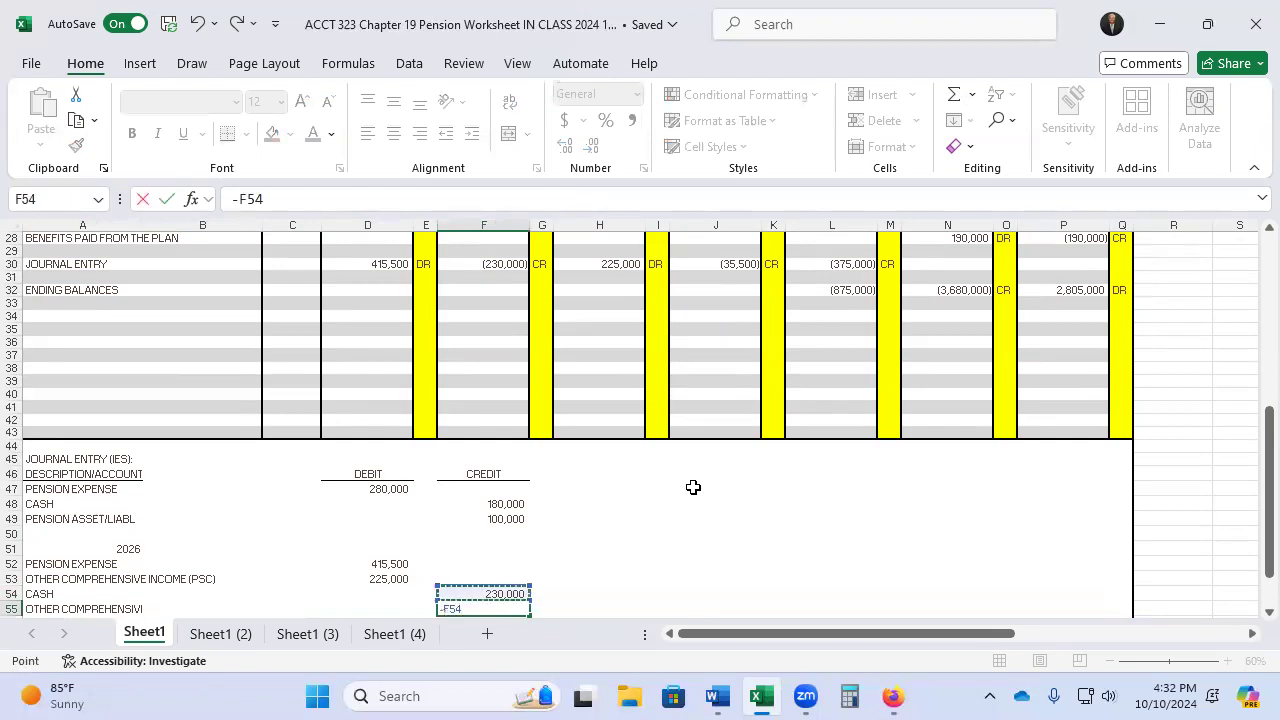
key("Right")
key("Right")
key("Right")
key("Right")
key("Down")
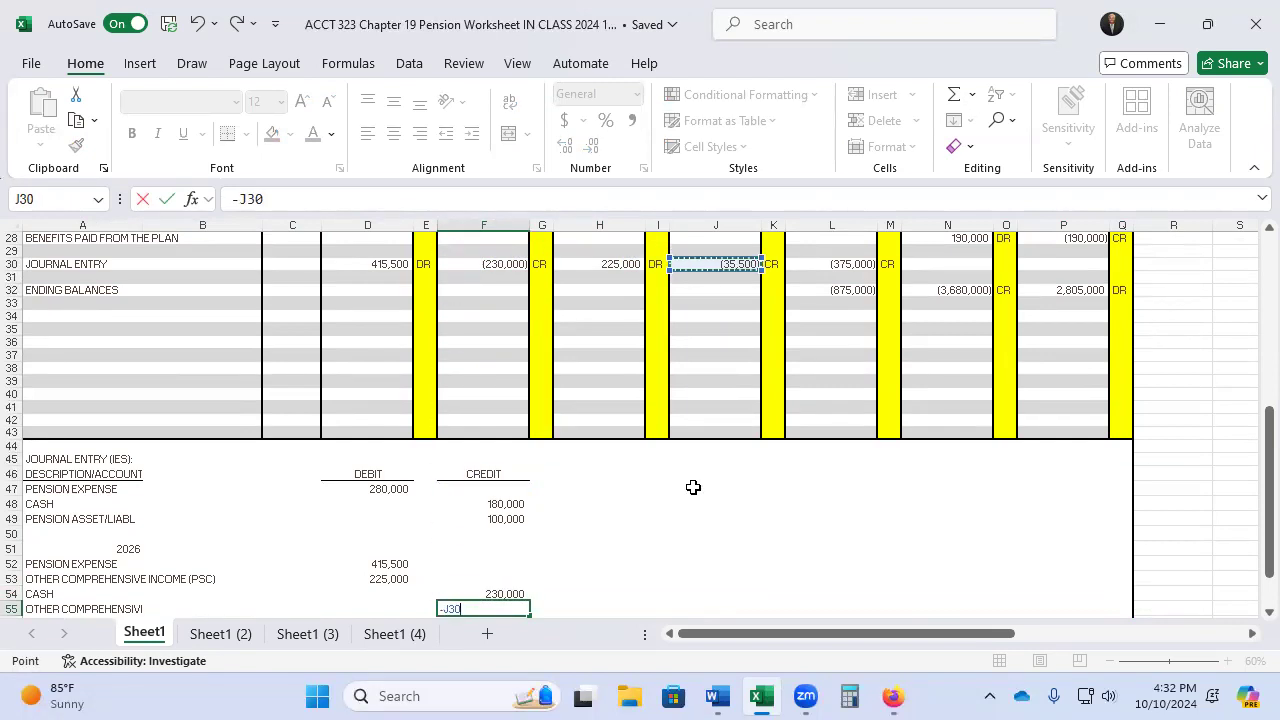
key("Return")
Label A56 PENSION ASSET OR LIABILITY and go to its credit cell F56
key("Left")
key("Left")
key("Left")
key("Left")
key("Left")
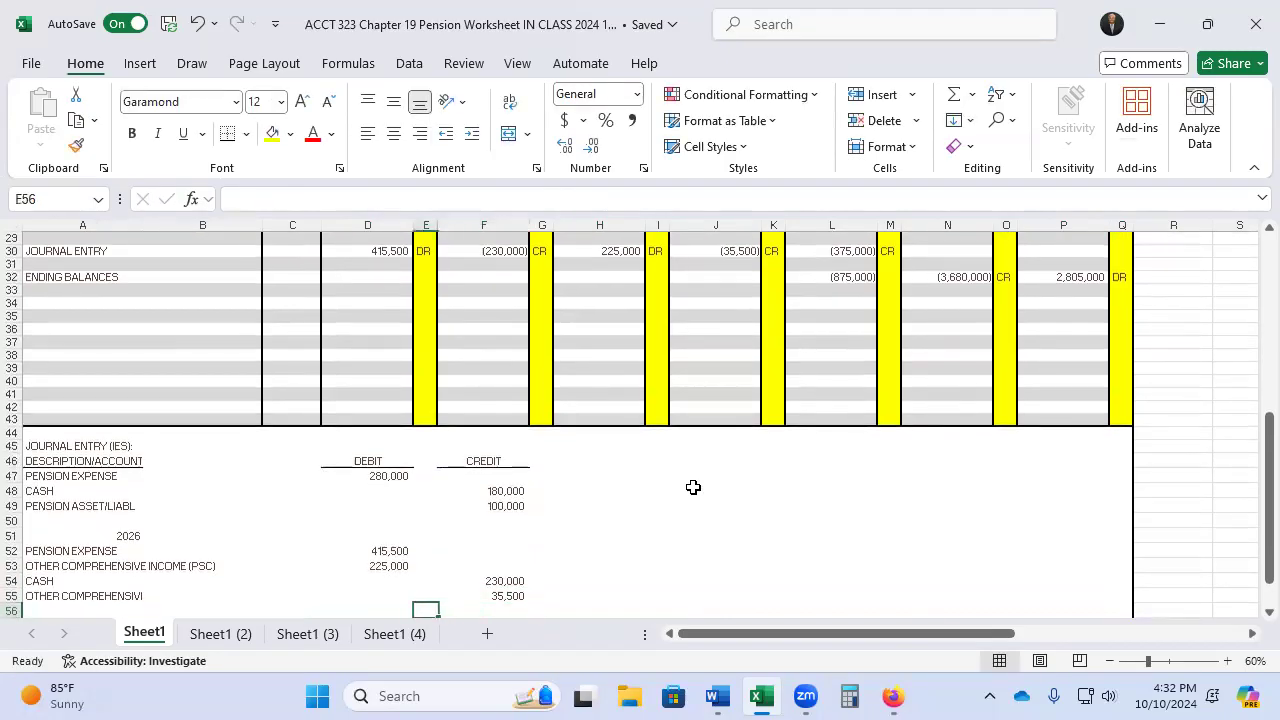
type("PENSION AS")
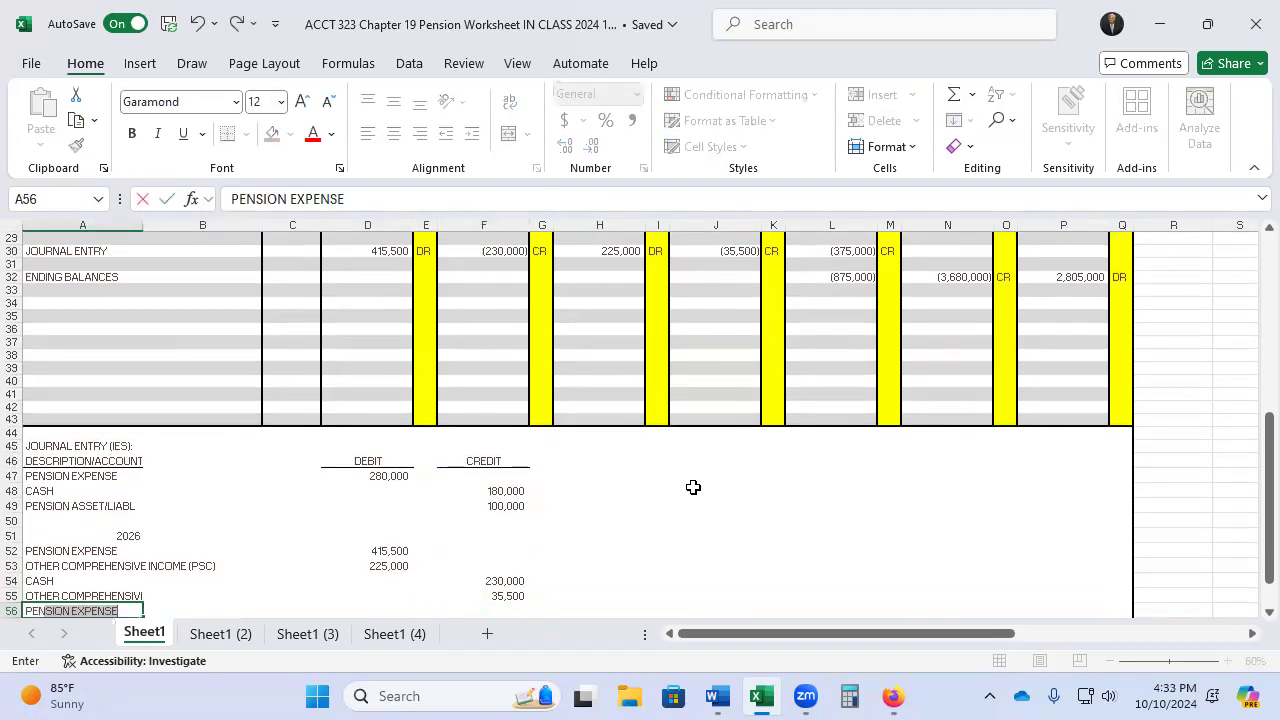
type("SET OR LO")
type("AB")
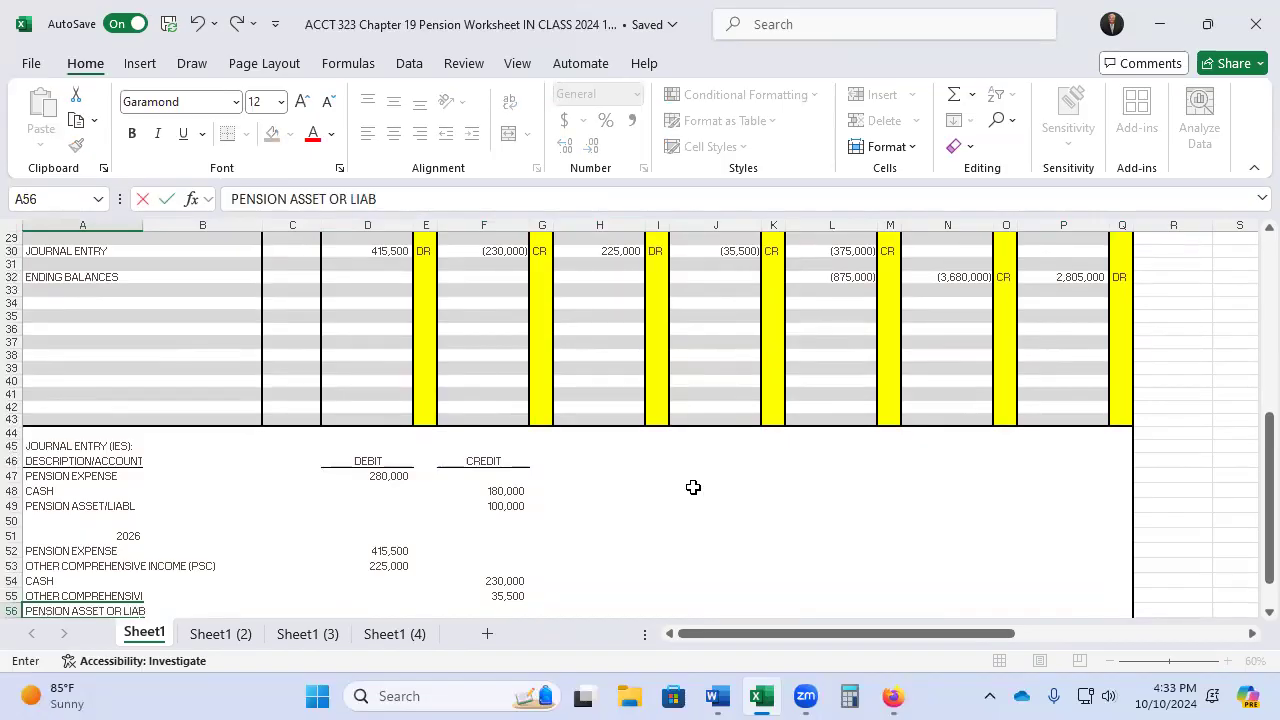
type("ILITY")
key("Tab")
key("Tab")
key("Tab")
key("Tab")
key("Tab")
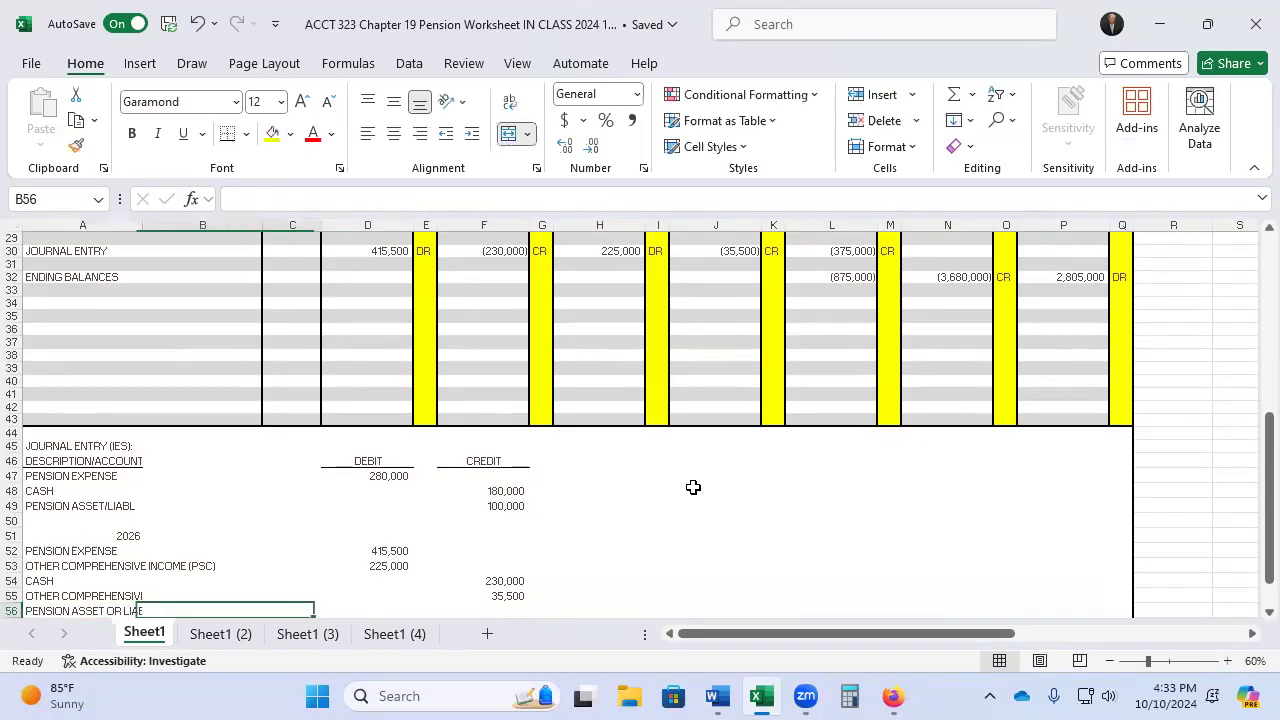
Link the pension asset or liability credit in F56 to the journal entry total in L30 with the formula -L30
type("-")
key("Up")
key("Up")
key("Up")
key("Up")
key("Up")
key("Up")
key("Up")
key("Up")
key("Up")
key("Up")
key("Up")
key("Up")
key("Up")
key("Up")
key("Up")
key("Up")
key("Up")
key("Up")
key("Up")
key("Up")
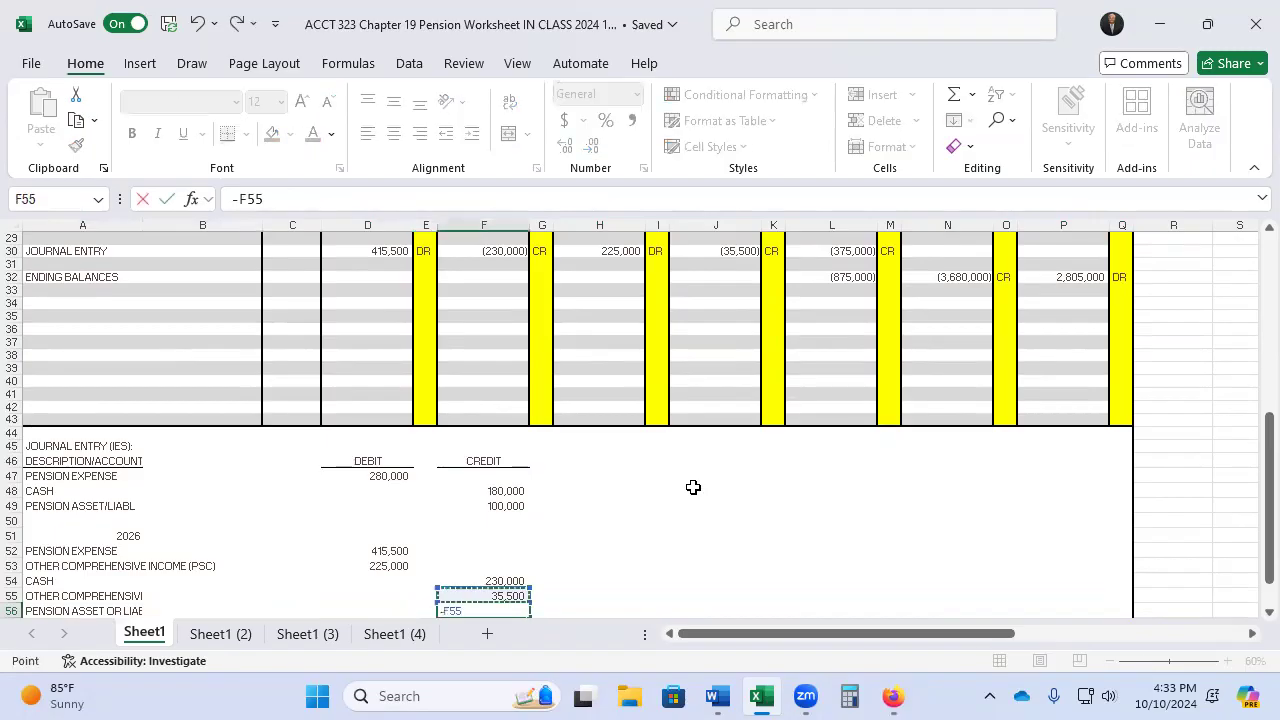
key("Up")
key("Up")
key("Right")
key("Right")
key("Right")
key("Right")
key("Right")
key("Right")
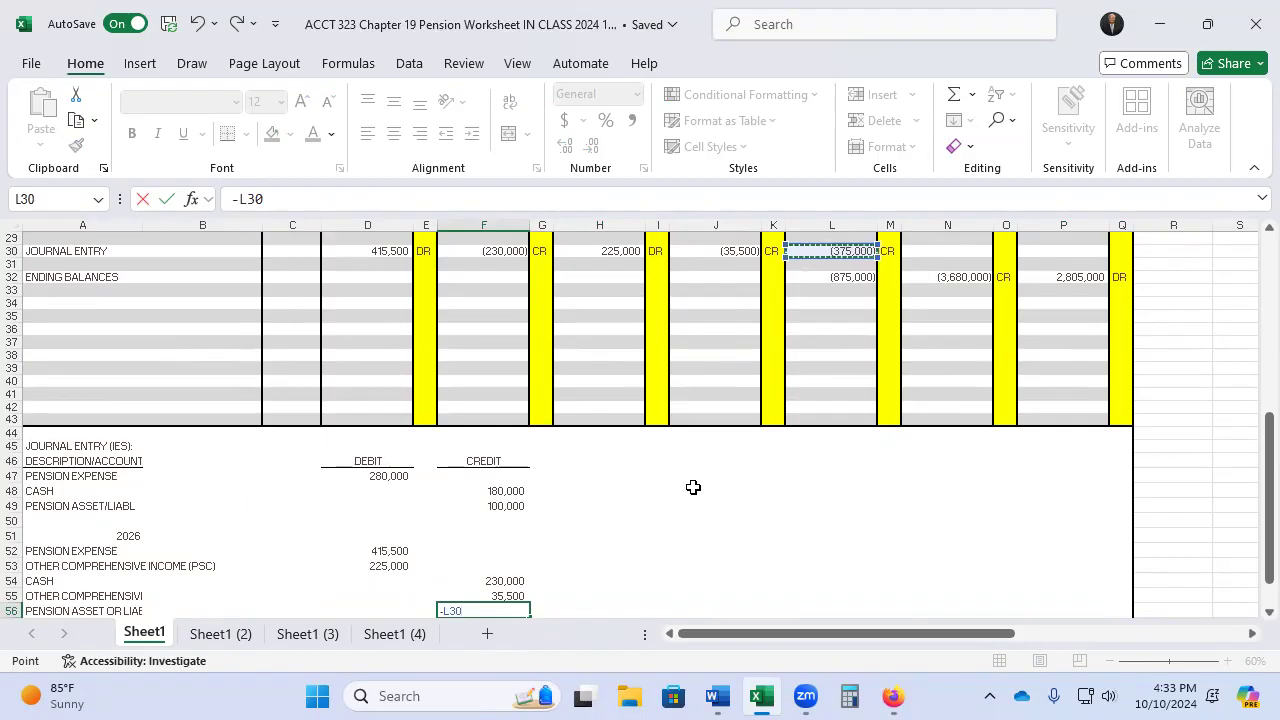
key("Return")
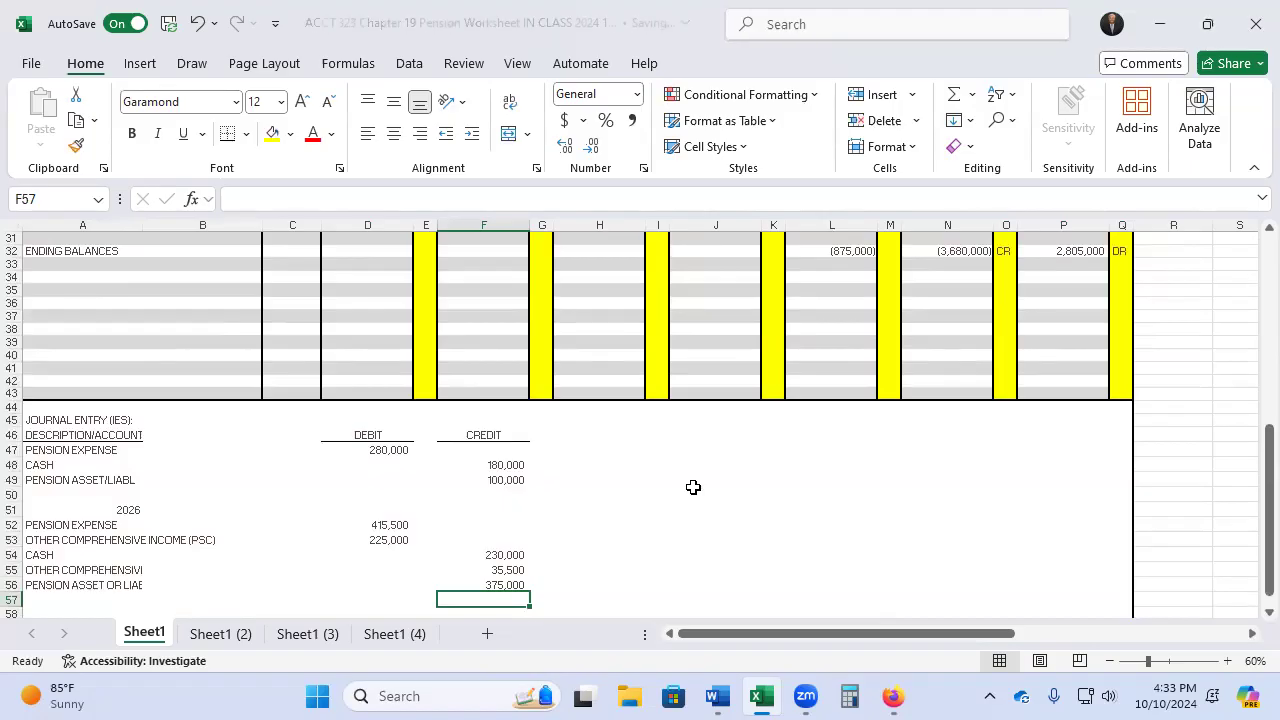
Review the 2026 journal entry below the worksheet against the worksheet's journal entry and ending balance rows
key("Left")
key("Left")
key("Left")
key("Left")
key("Left")
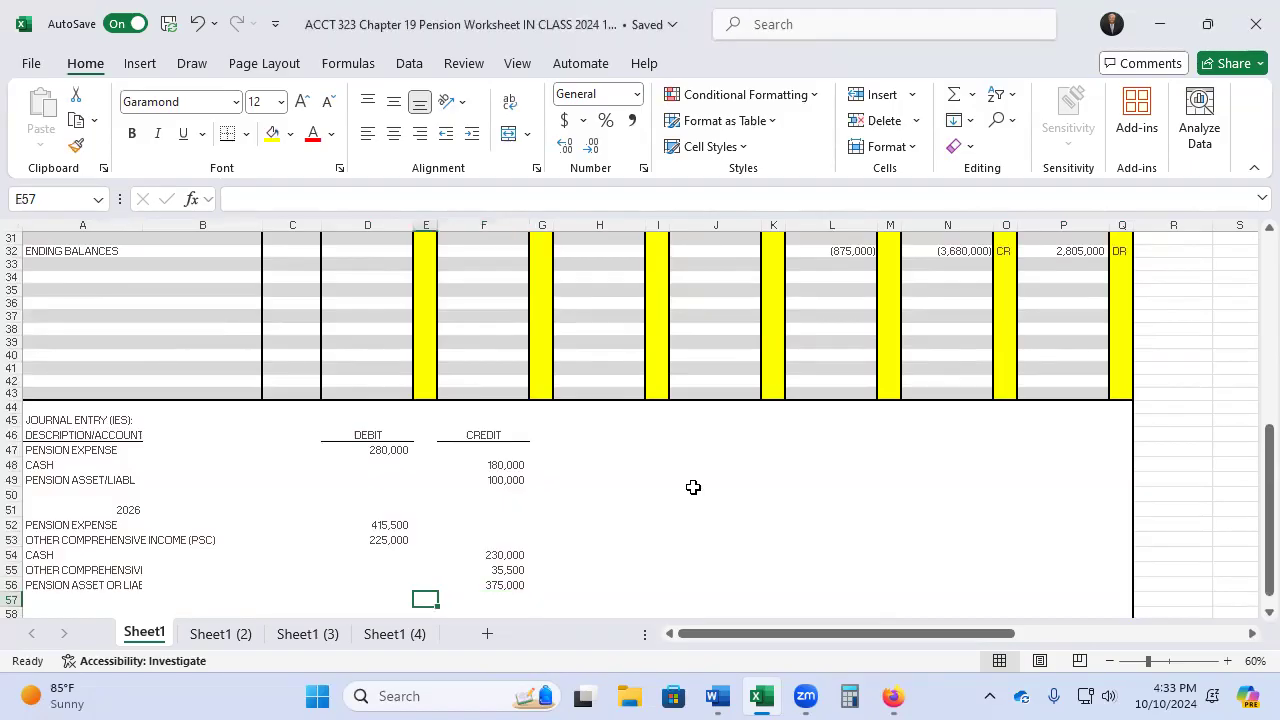
left_click(1112, 661)
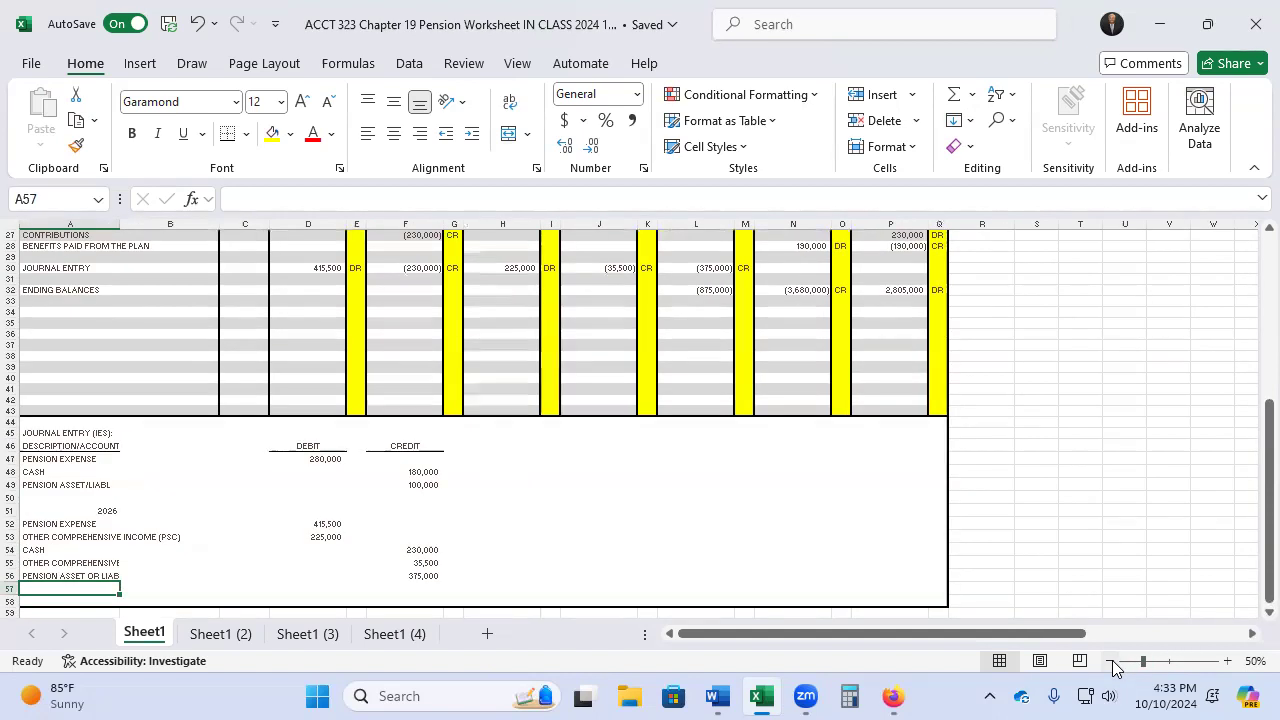
left_click(1112, 661)
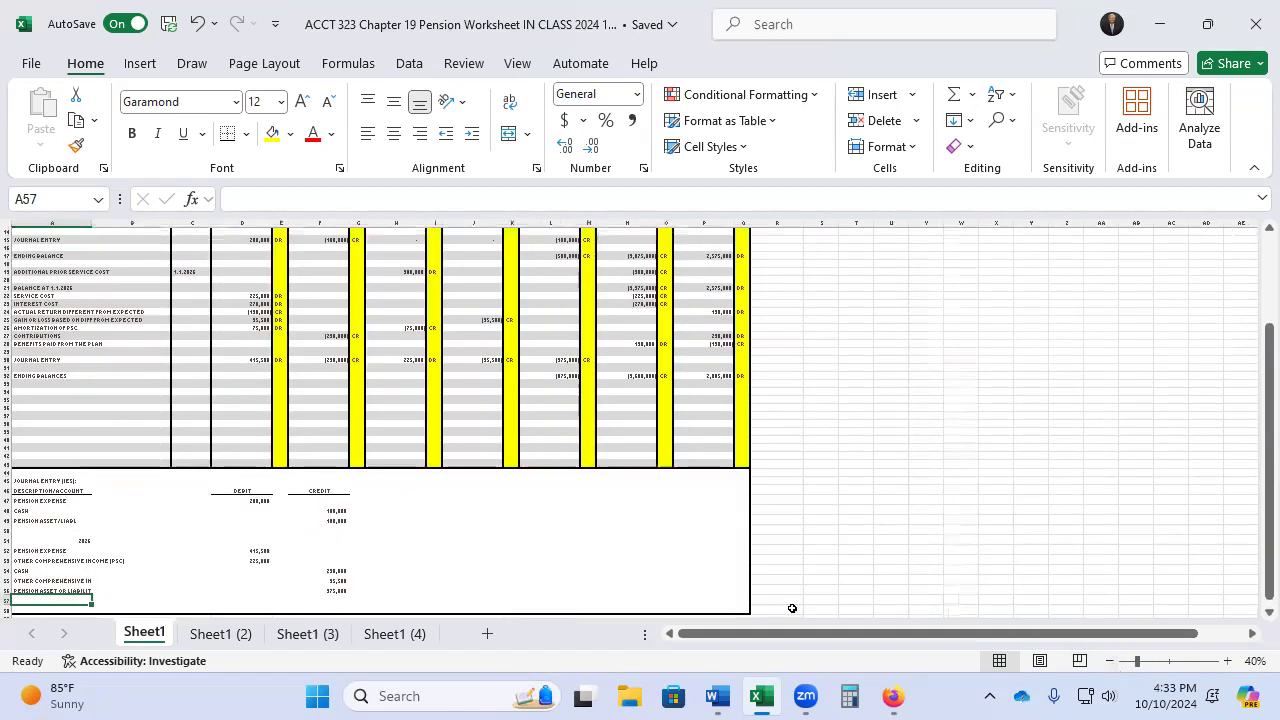
left_click(1227, 661)
left_click(1227, 661)
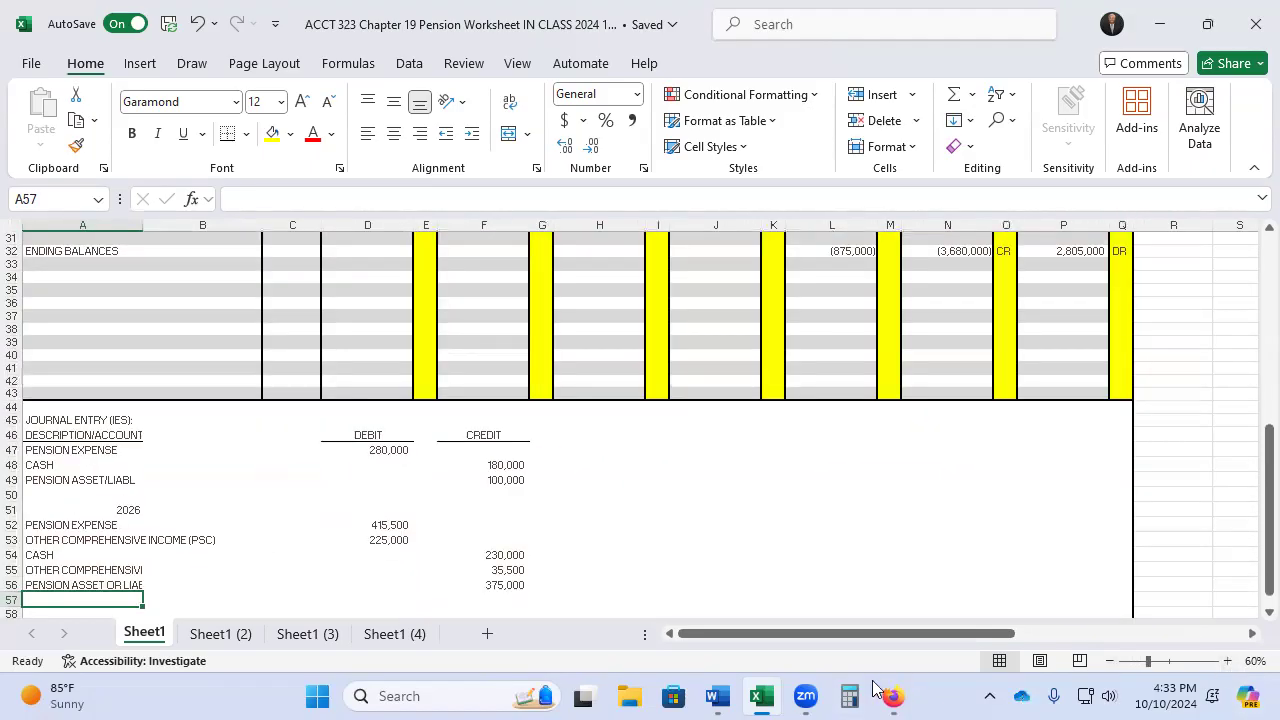
left_click_drag(873, 641, 757, 643)
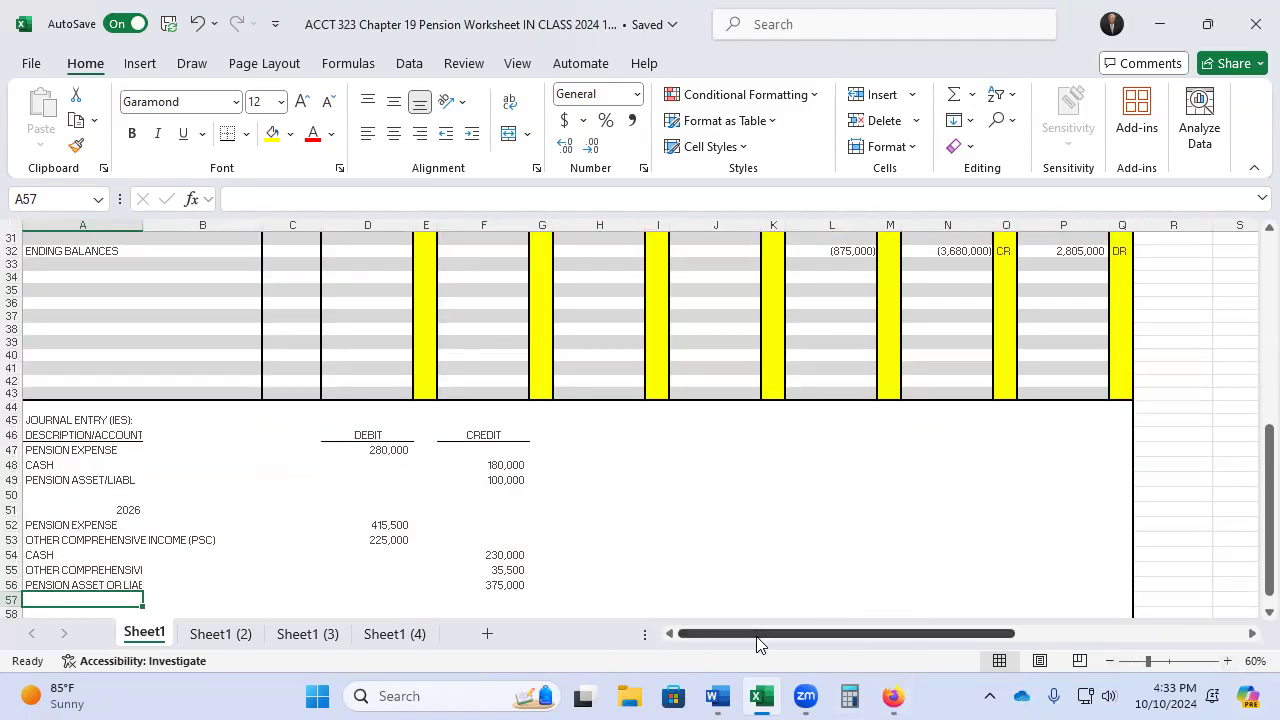
scroll(724, 648, "up", 2)
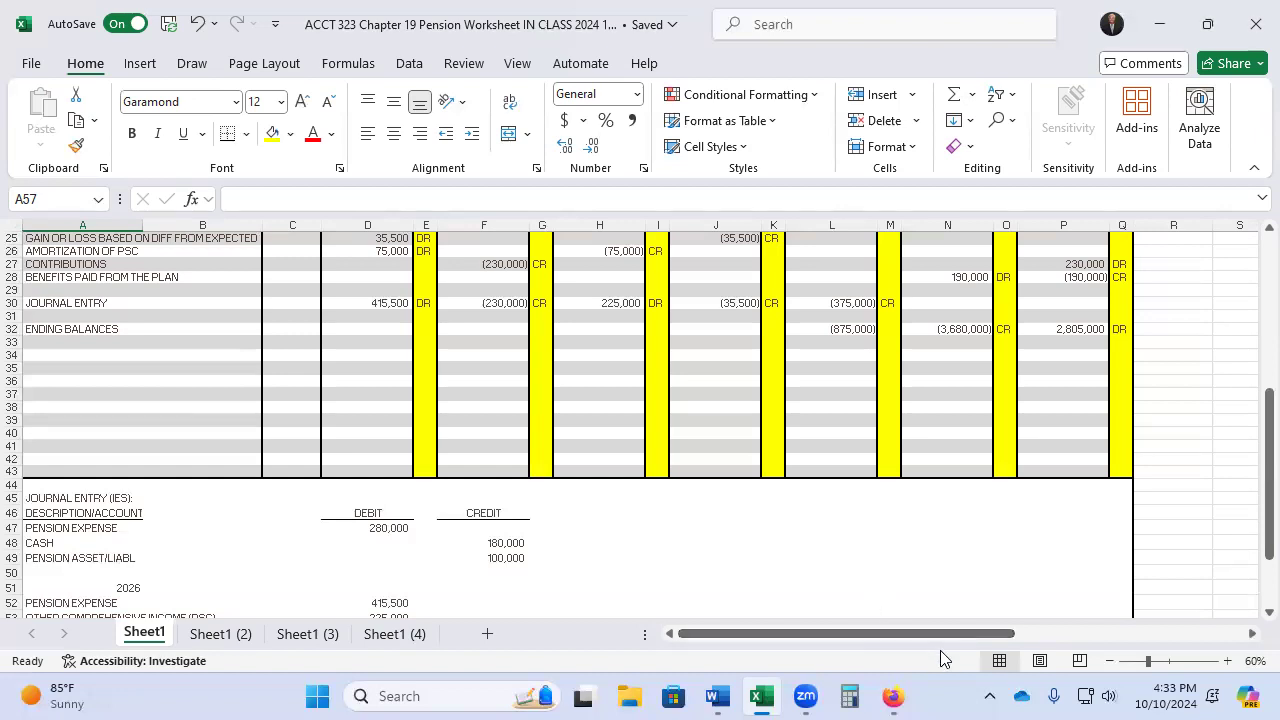
scroll(725, 405, "up", 3)
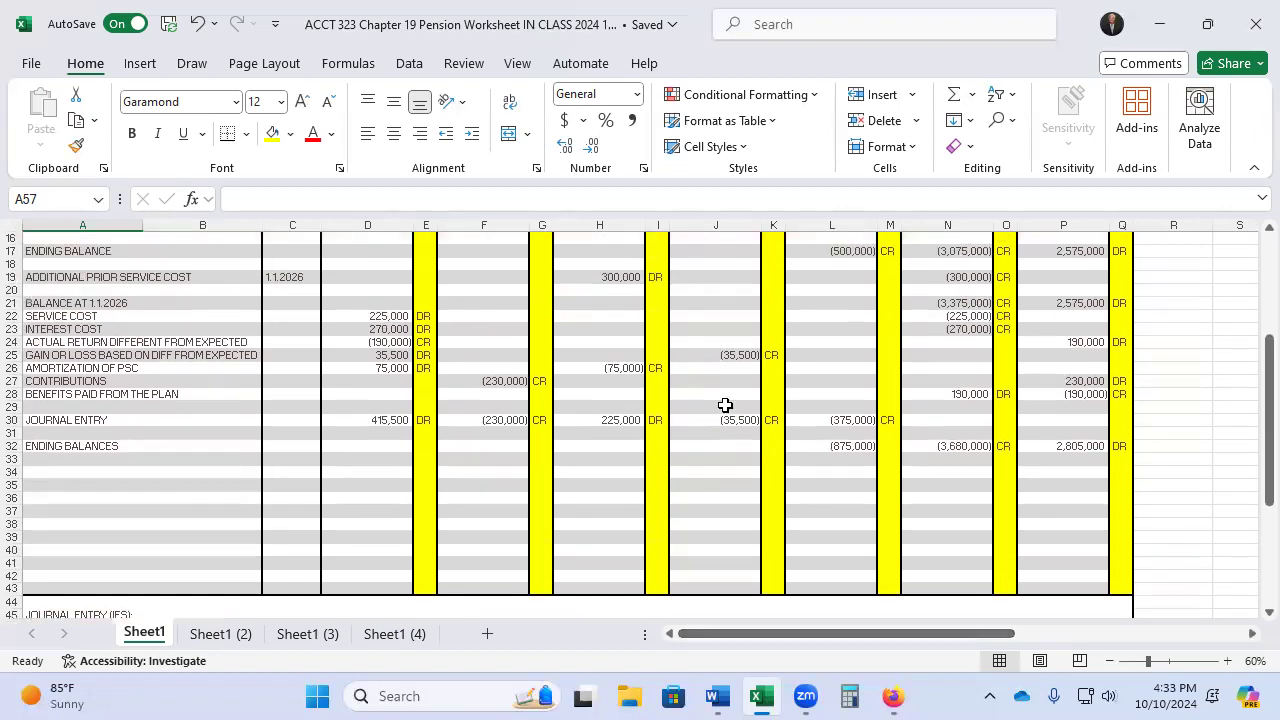
scroll(725, 405, "down", 5)
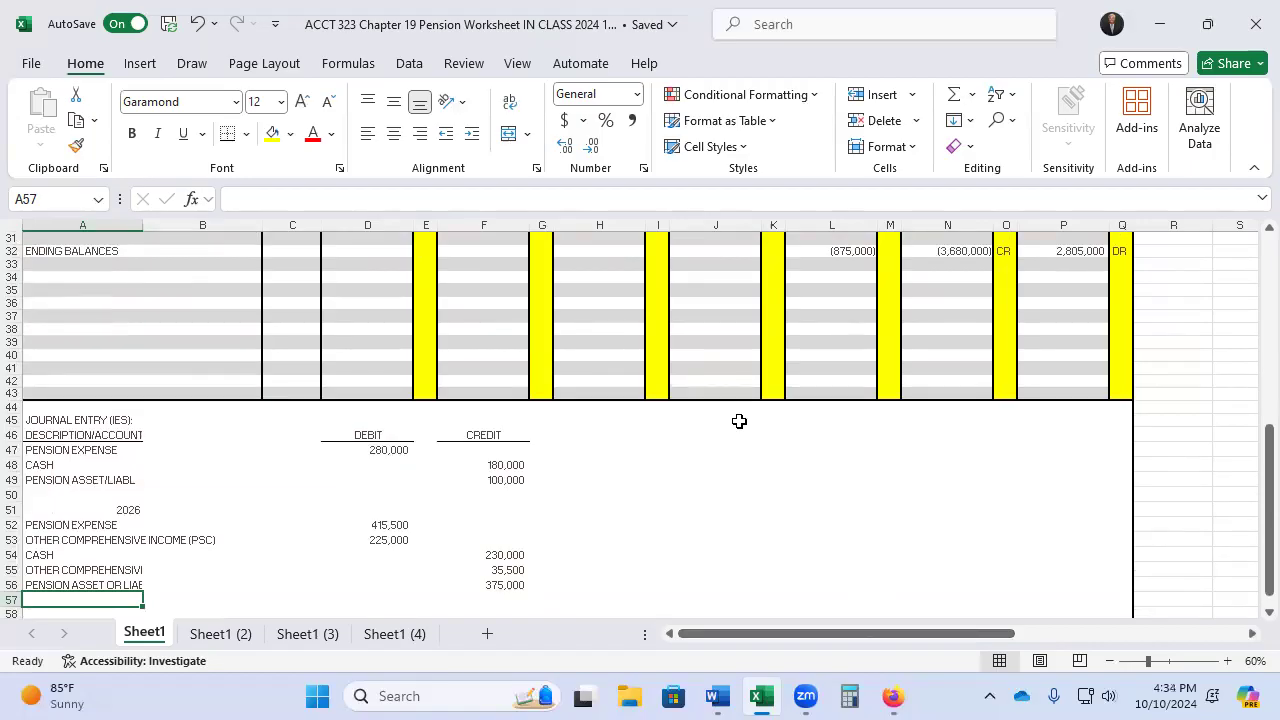
scroll(739, 421, "up", 3)
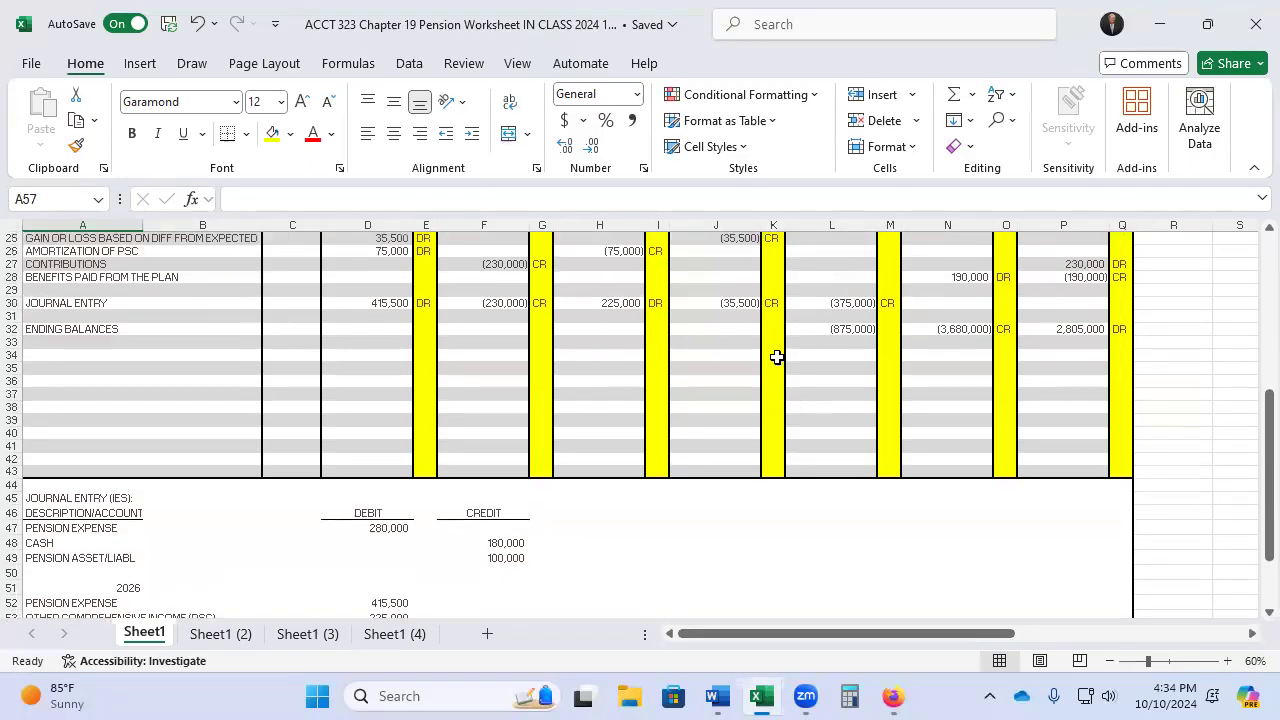
scroll(743, 445, "down", 2)
scroll(743, 447, "down", 1)
scroll(742, 452, "up", 1)
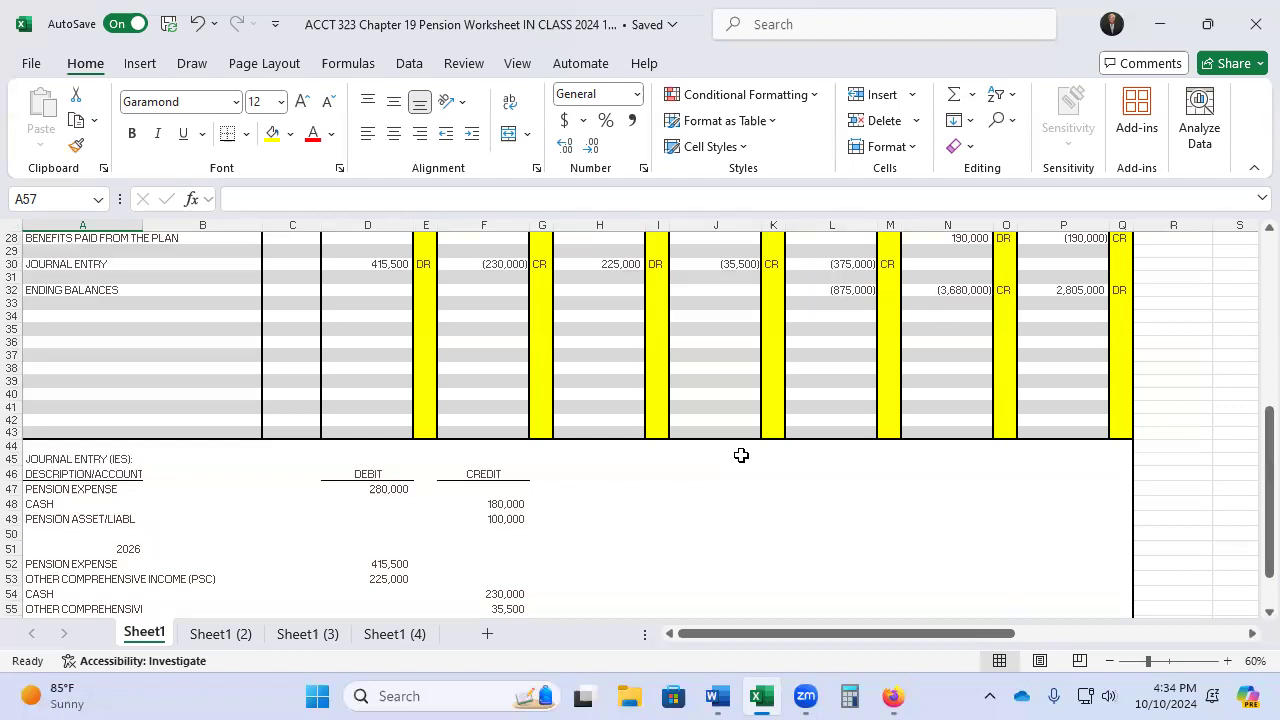
scroll(690, 457, "up", 3)
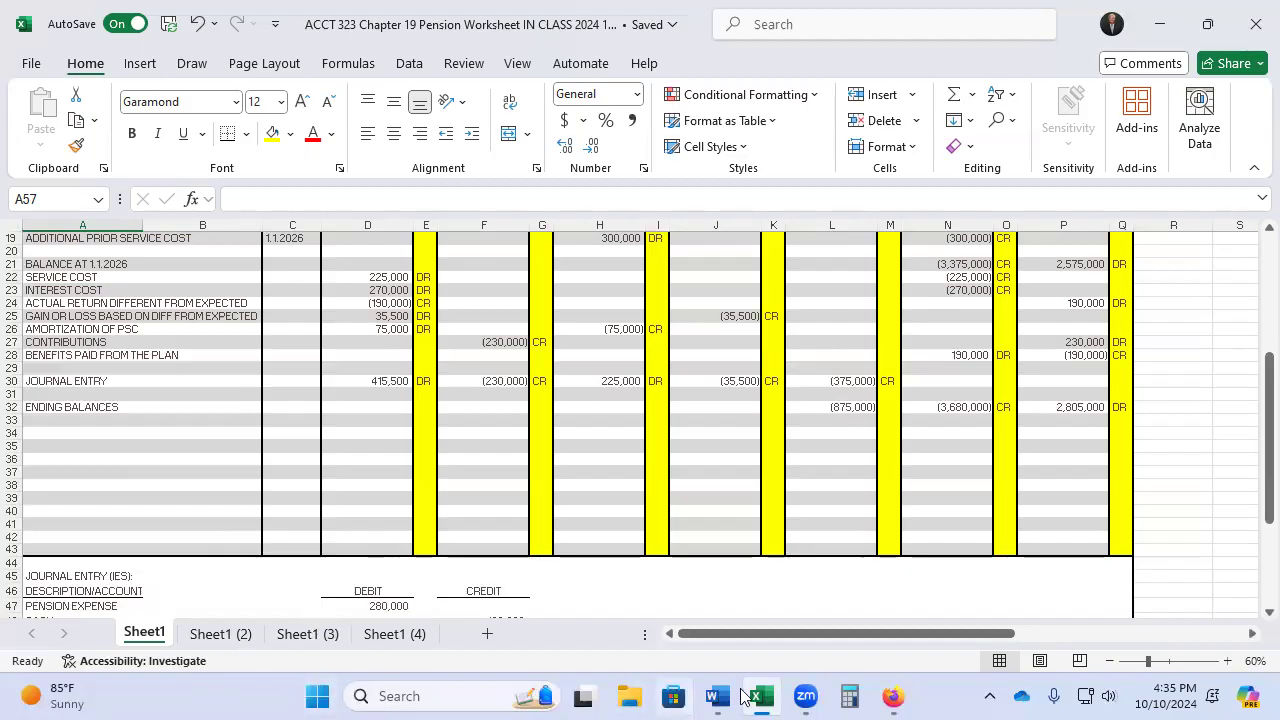
Close the ACCT 323 Handout 9.5 Word document and return to the pension worksheet
mouse_move(752, 697)
mouse_move(706, 695)
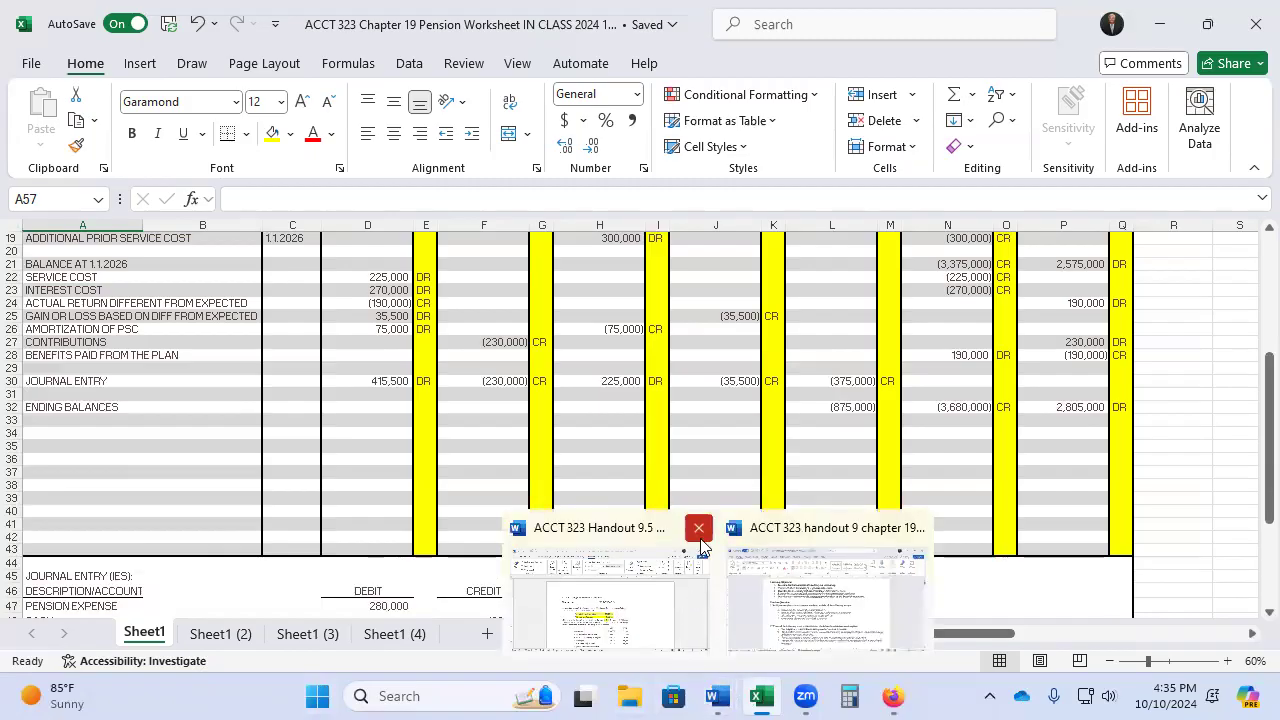
left_click(699, 528)
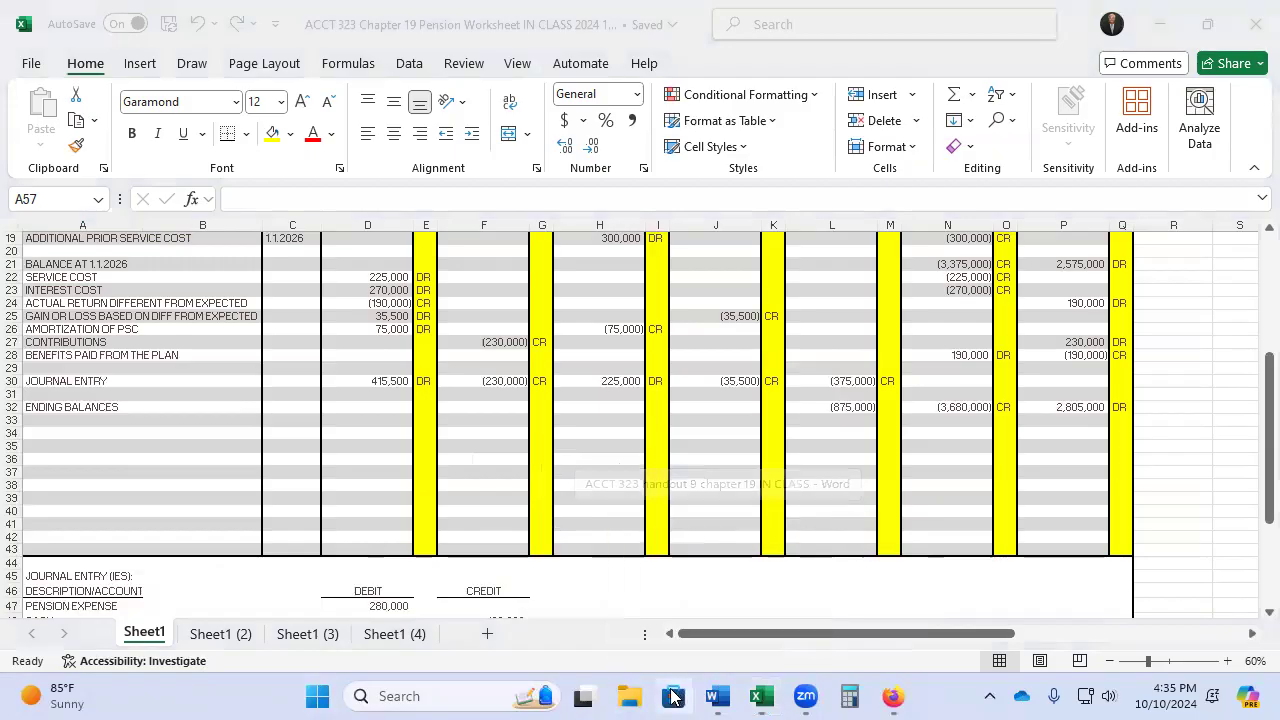
left_click(622, 661)
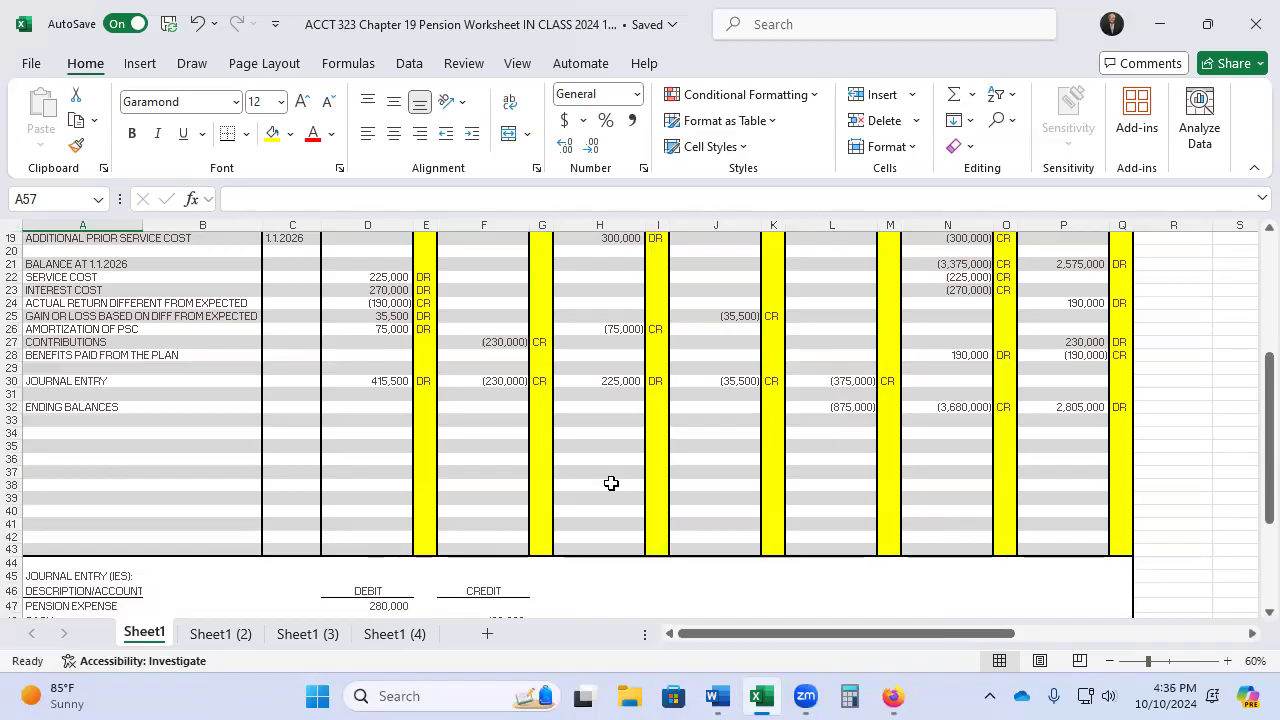
Look through the practice questions in the Word document ACCT 323 handout 9 chapter 19 IN CLASS and return to the pension worksheet
scroll(688, 475, "down", 2)
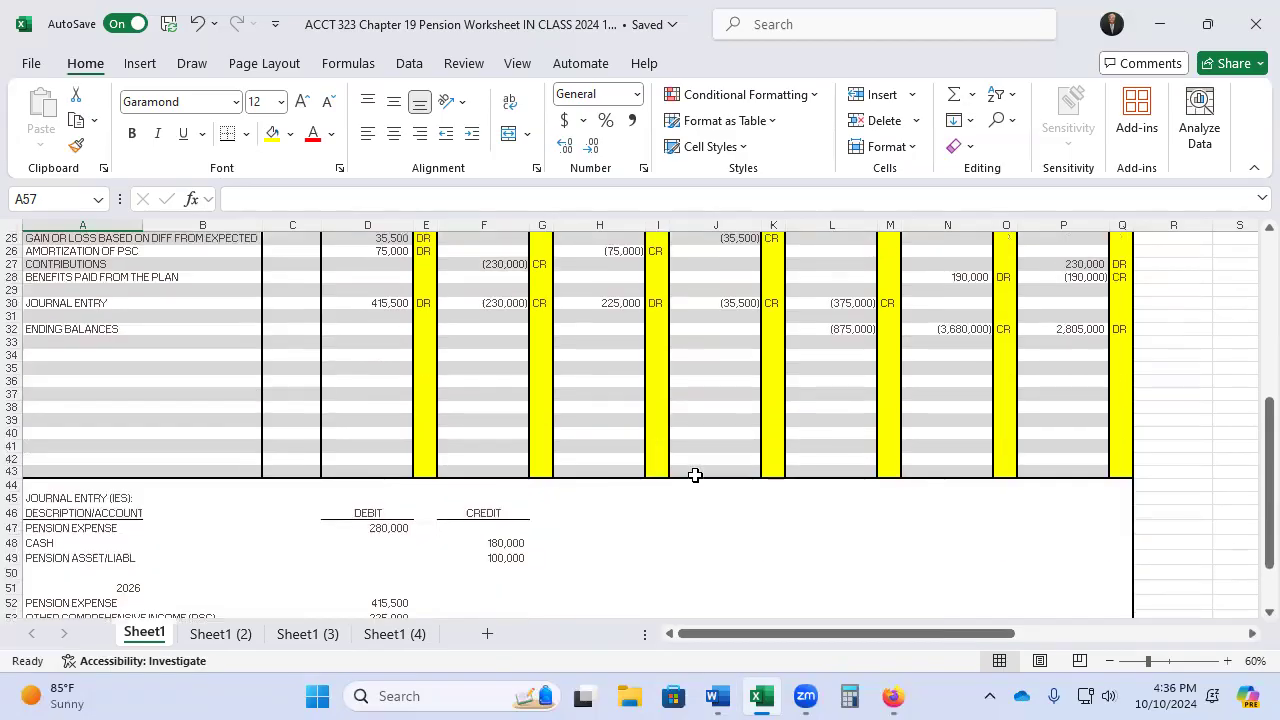
scroll(695, 475, "up", 3)
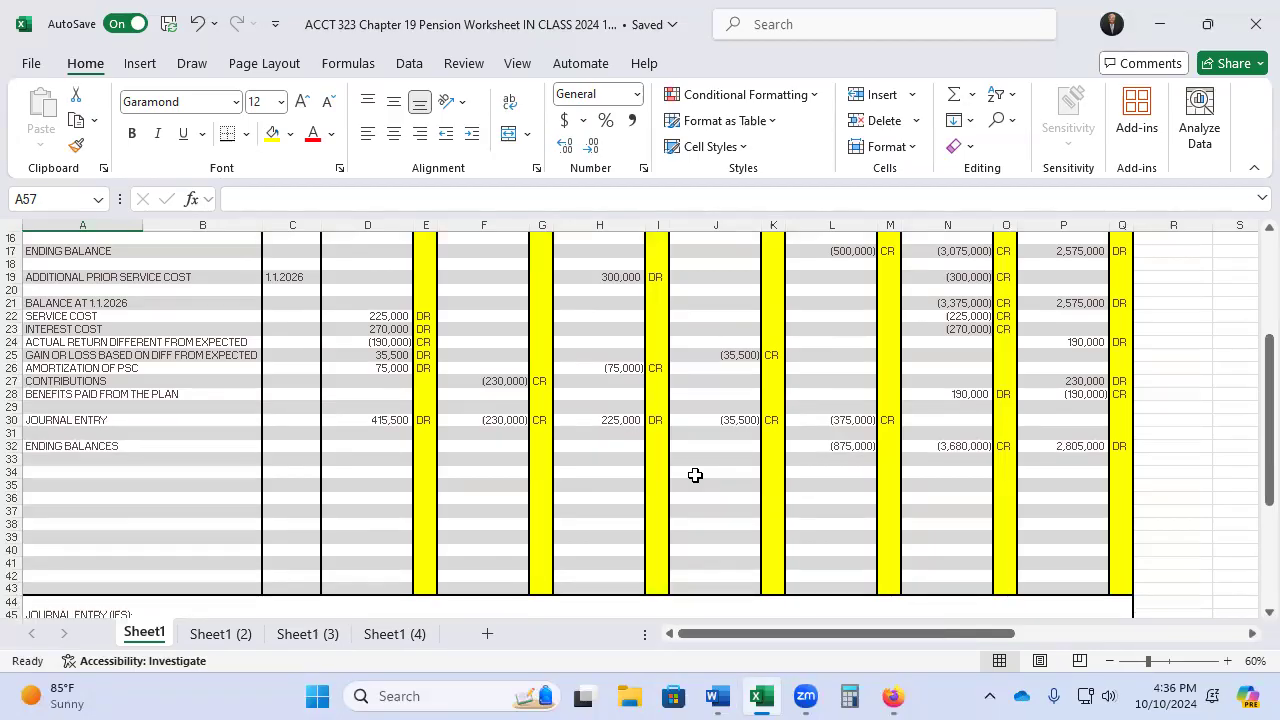
mouse_move(720, 697)
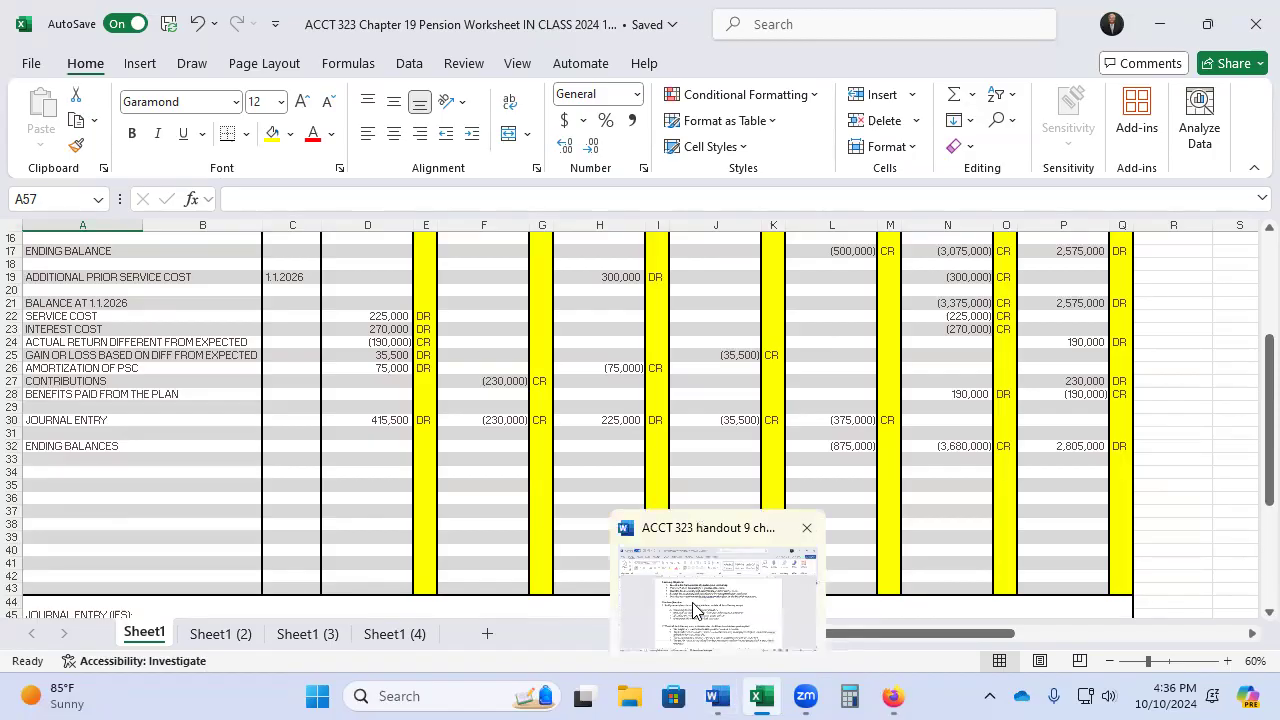
left_click(694, 609)
scroll(426, 352, "down", 10)
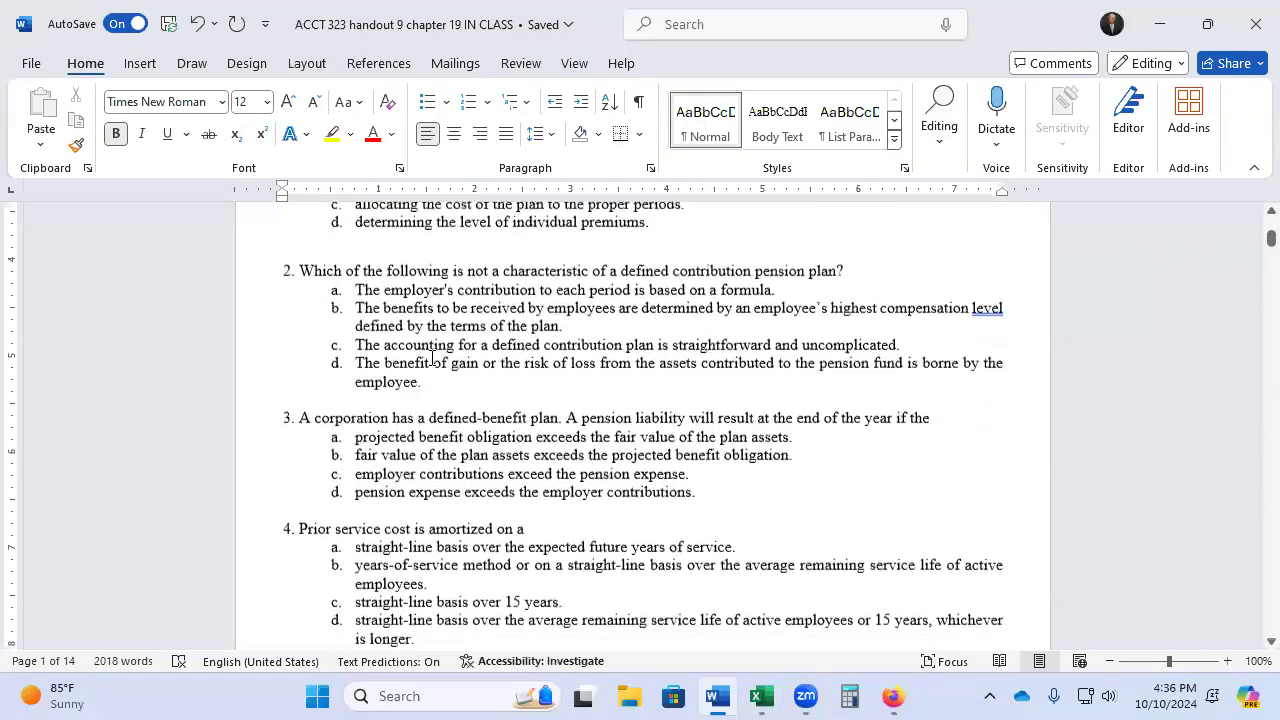
scroll(433, 381, "down", 5)
scroll(433, 383, "up", 11)
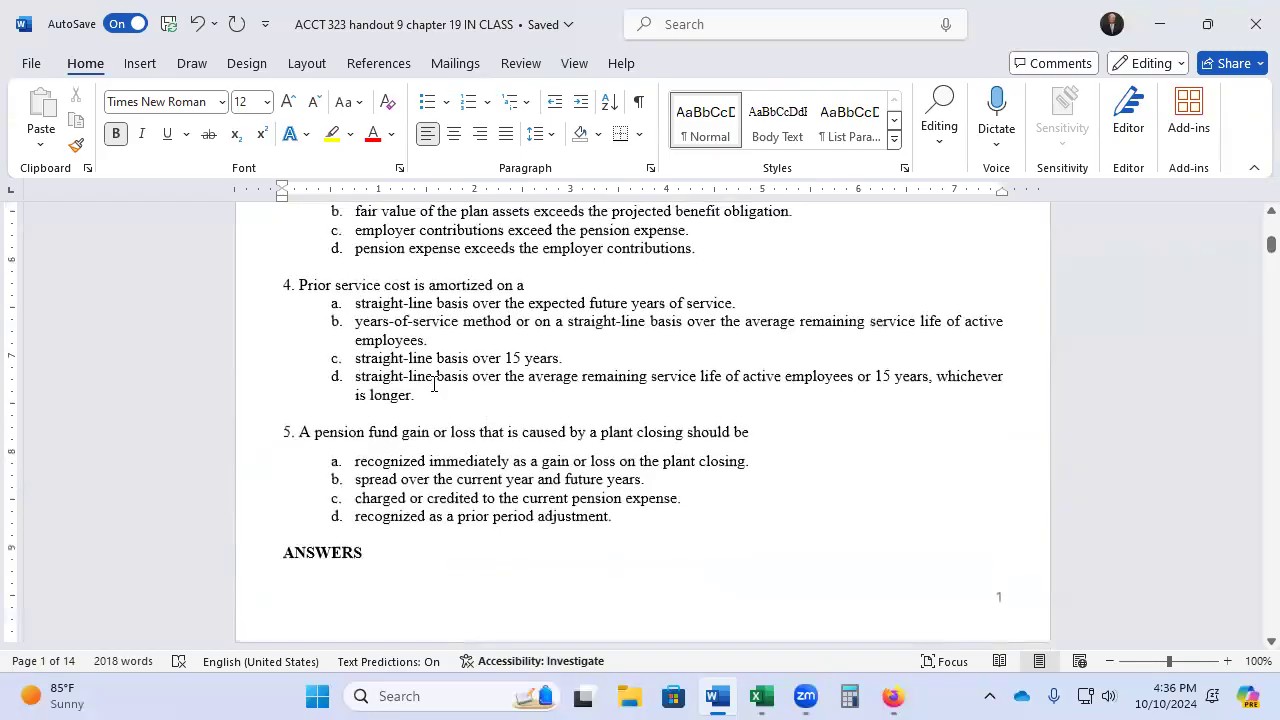
scroll(436, 383, "up", 1)
left_click(745, 600)
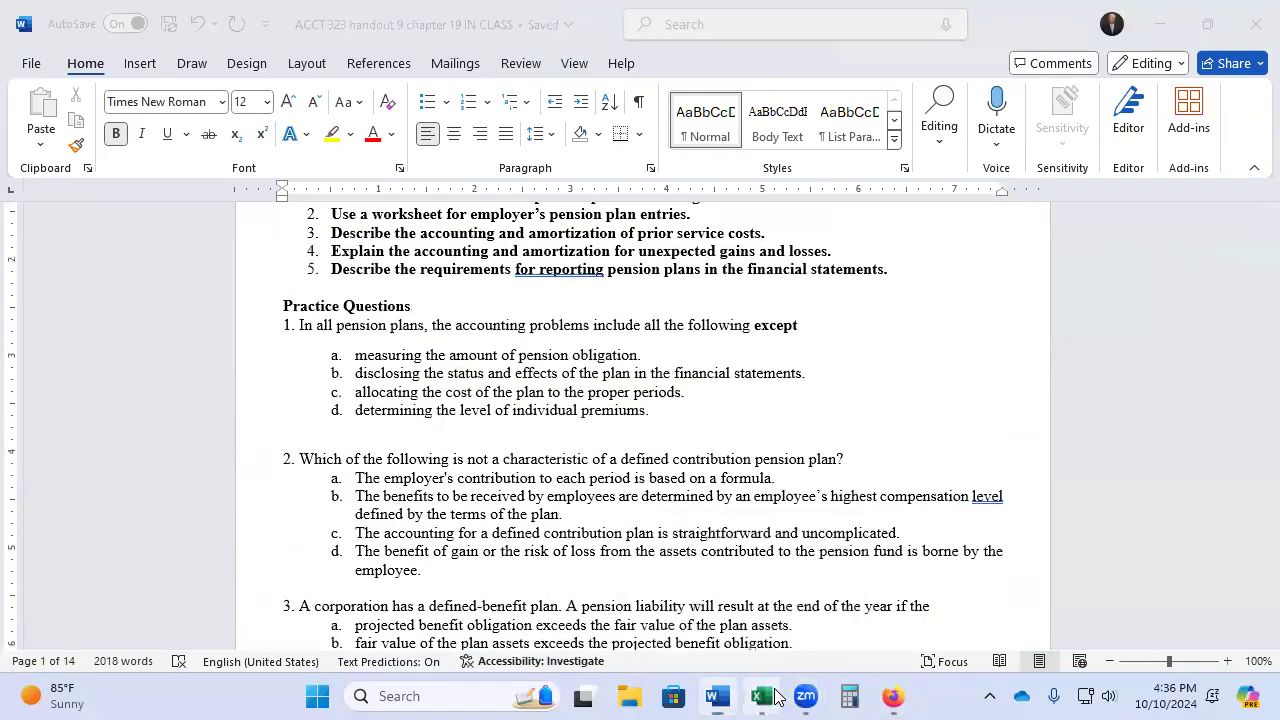
Look over the 2026 rows of the pension worksheet and close the workbook
scroll(380, 375, "down", 1)
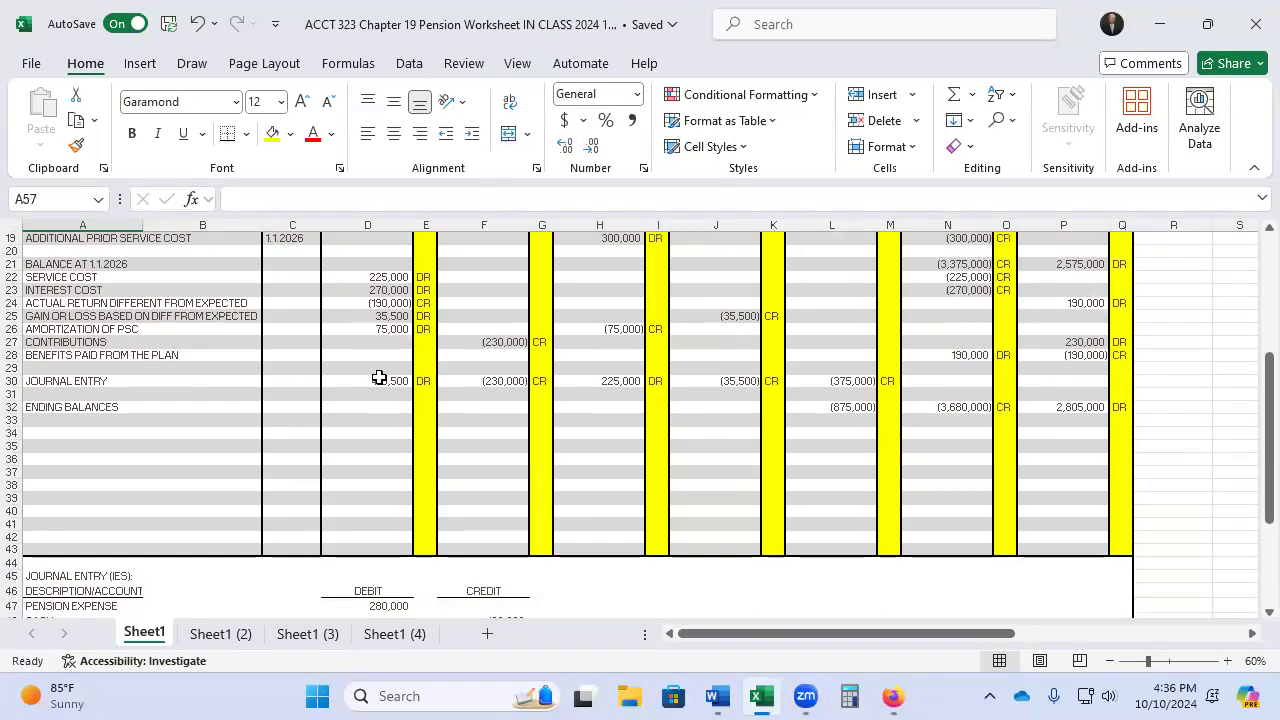
scroll(1250, 618, "down", 1)
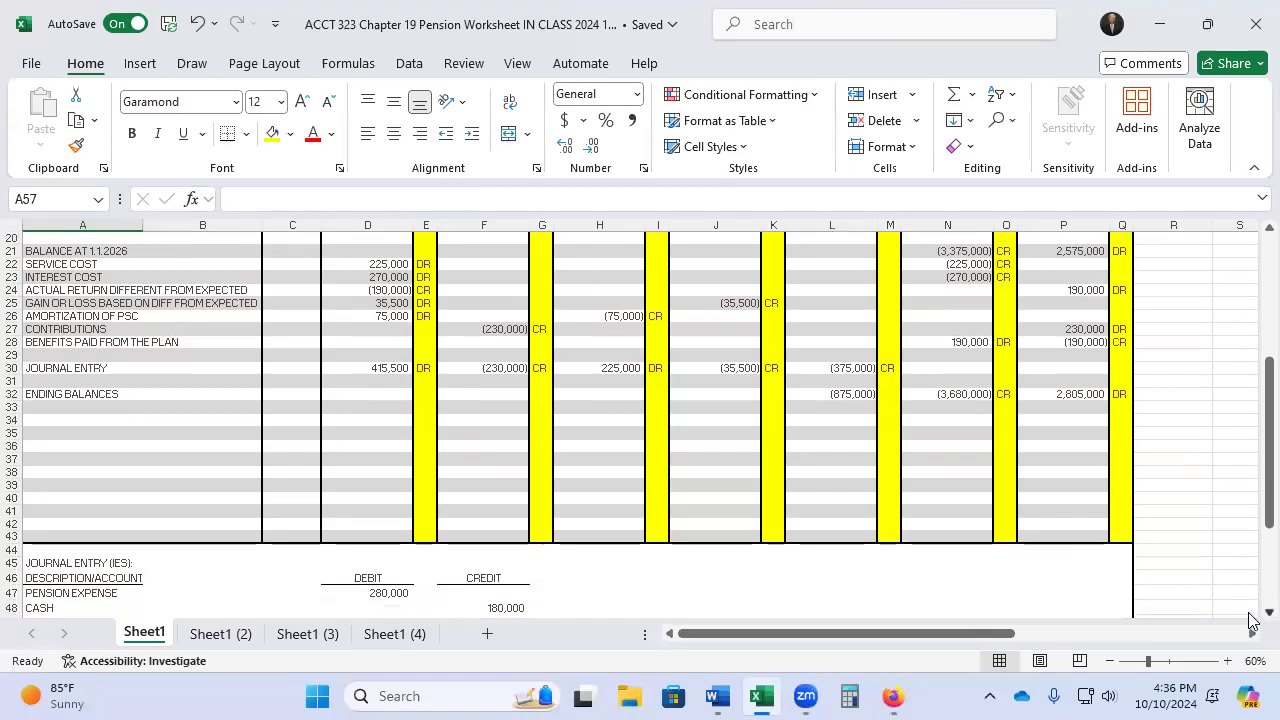
scroll(1250, 618, "down", 1)
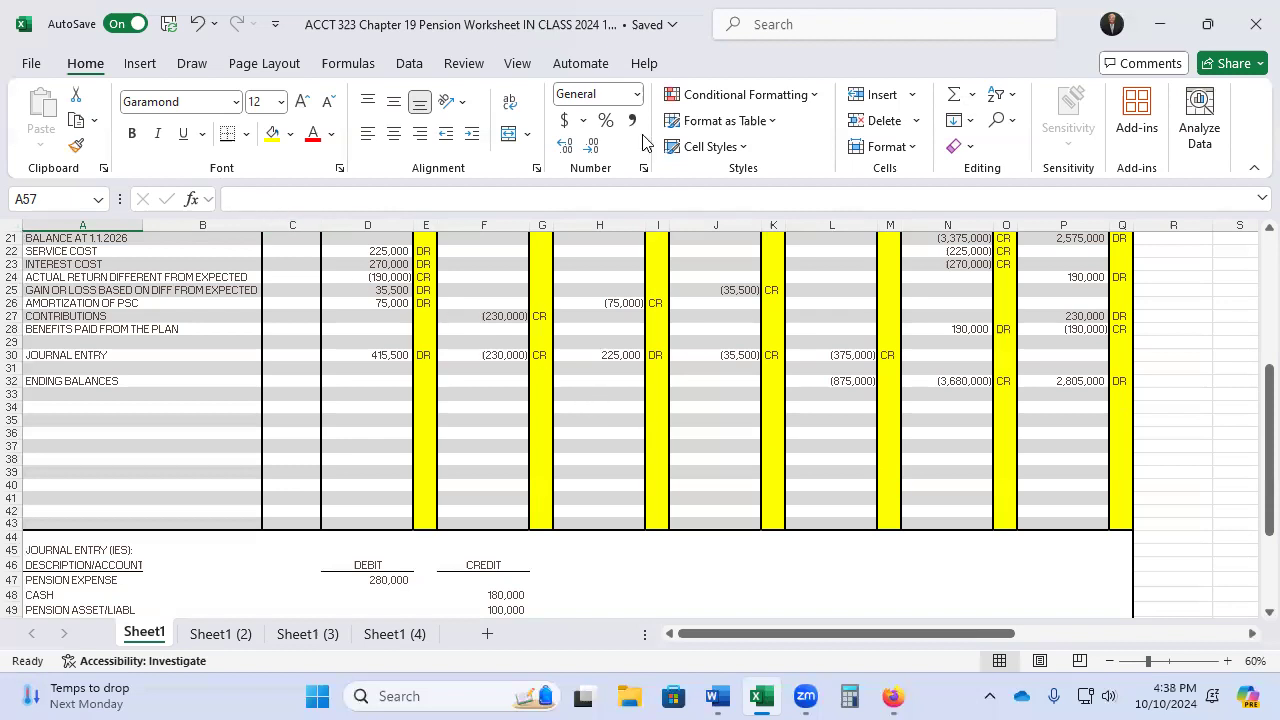
mouse_move(721, 697)
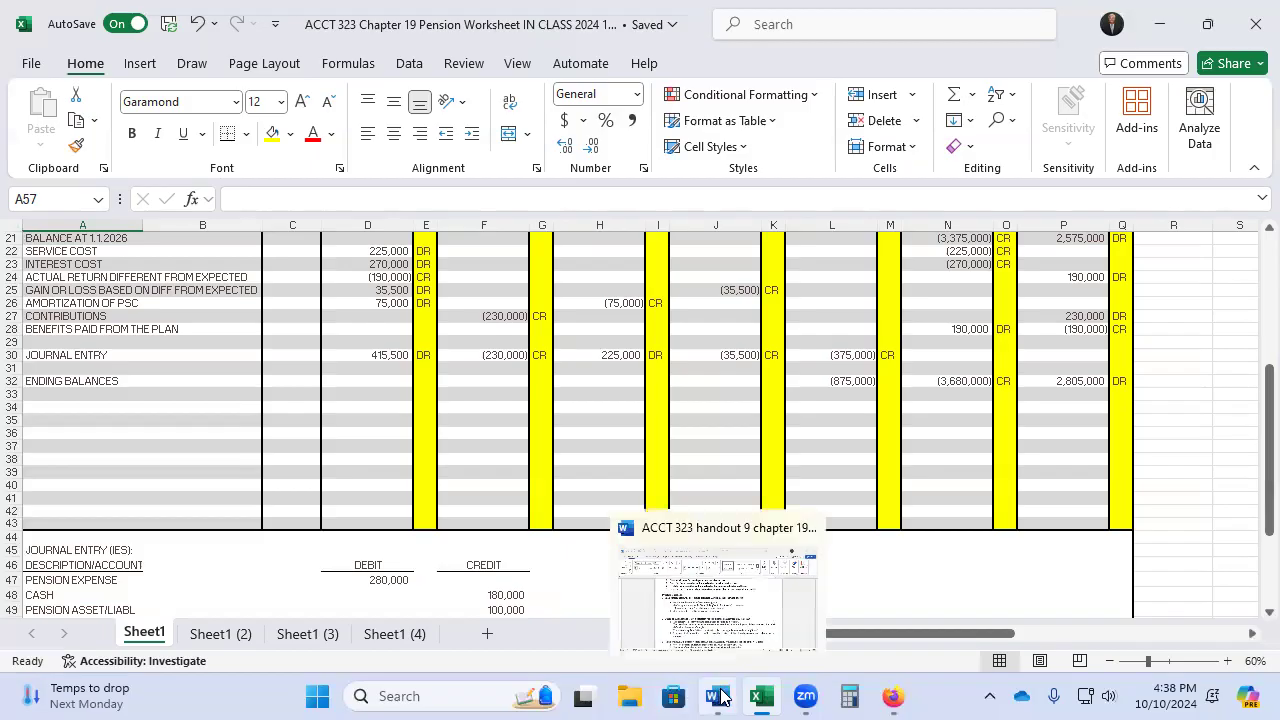
left_click(267, 455)
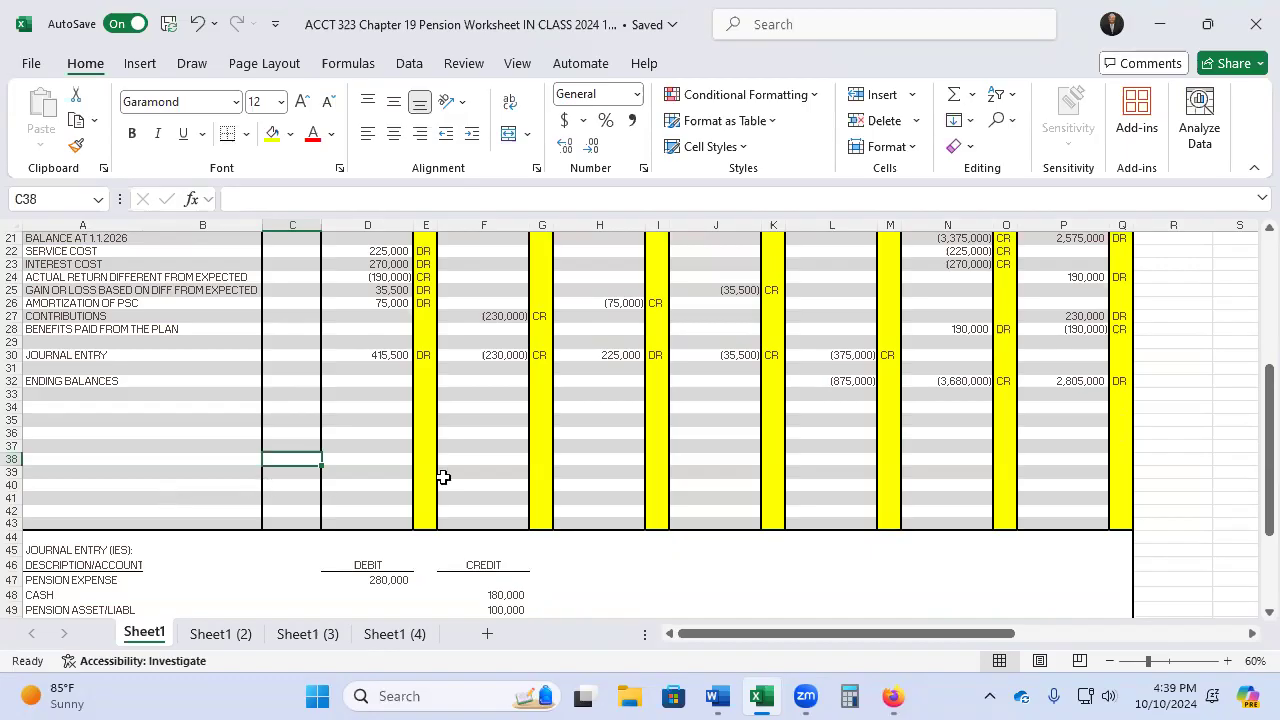
left_click(1253, 40)
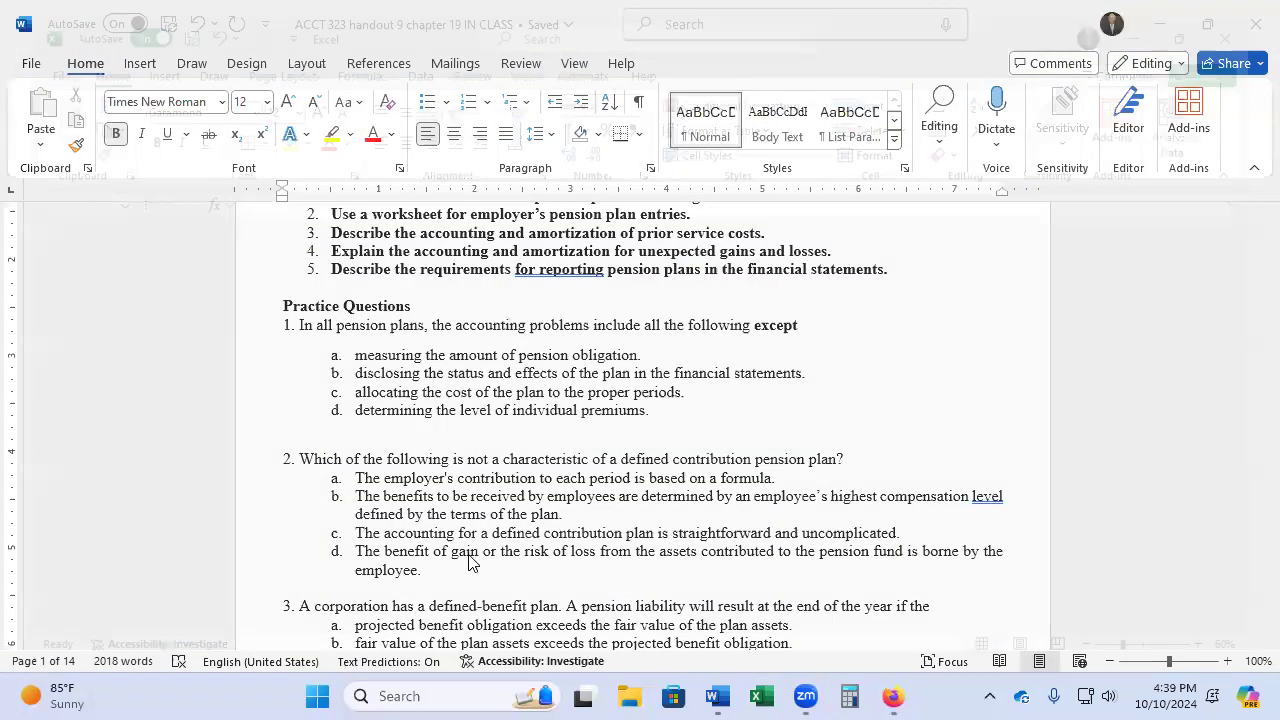
Switch to the Canvas Modules page in Firefox and start adding an item of type File to the COURSE NOTES module
left_click(893, 697)
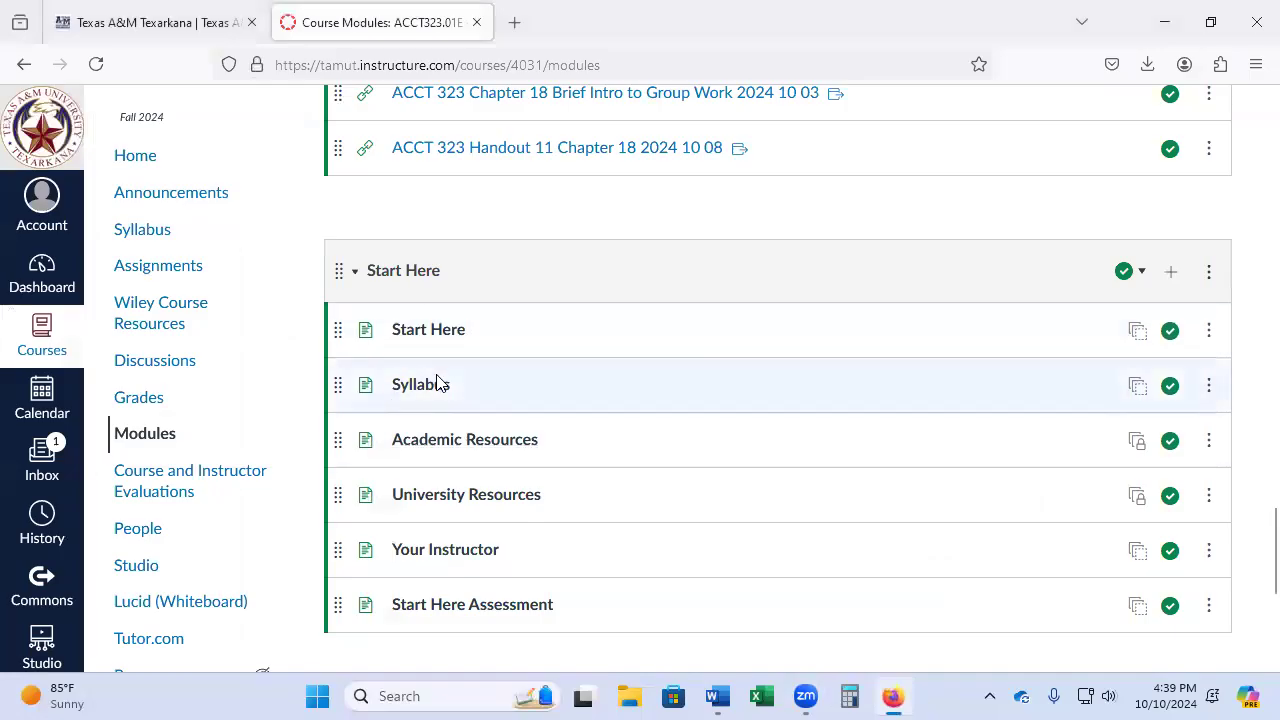
scroll(440, 440, "up", 10)
scroll(447, 402, "up", 15)
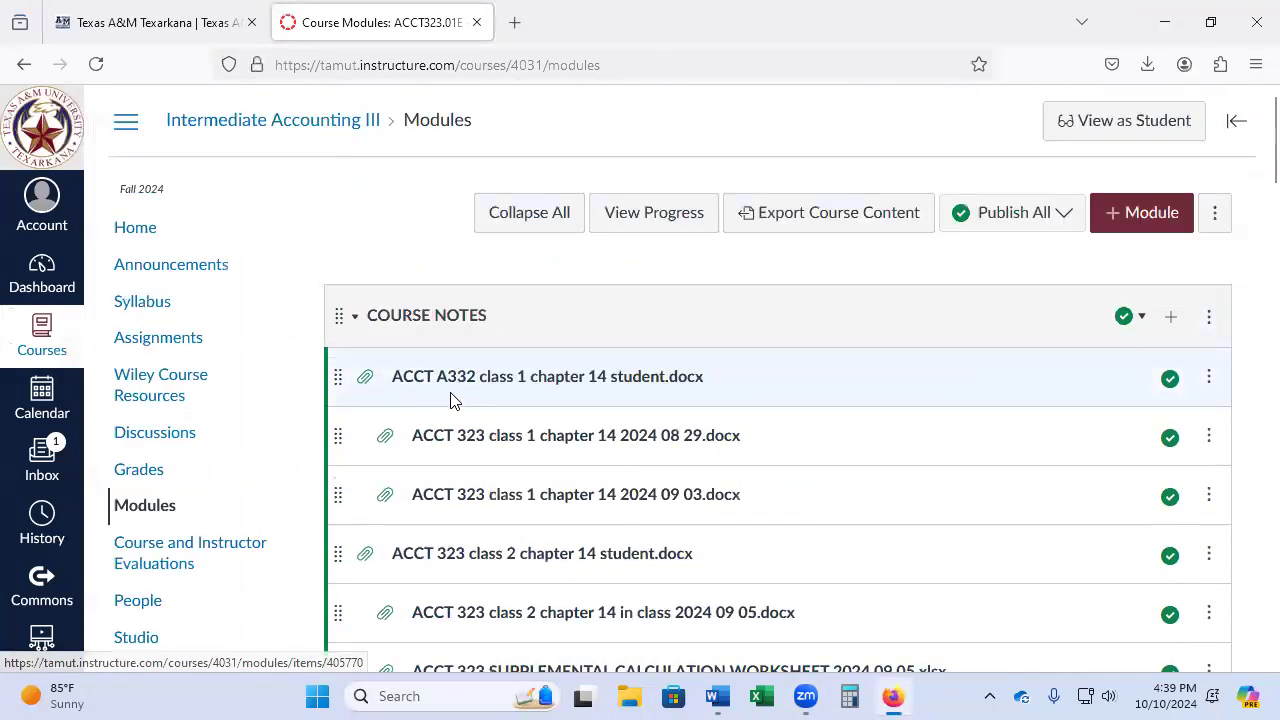
left_click(1170, 316)
left_click(426, 232)
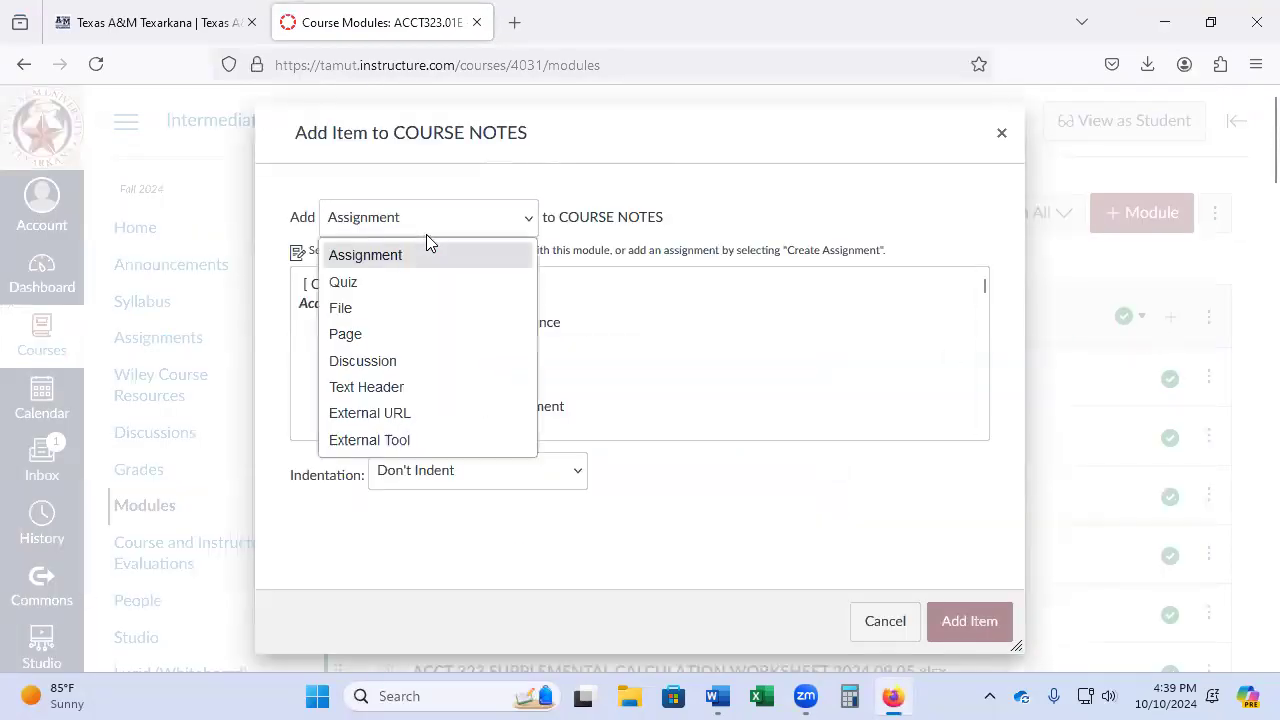
left_click(424, 310)
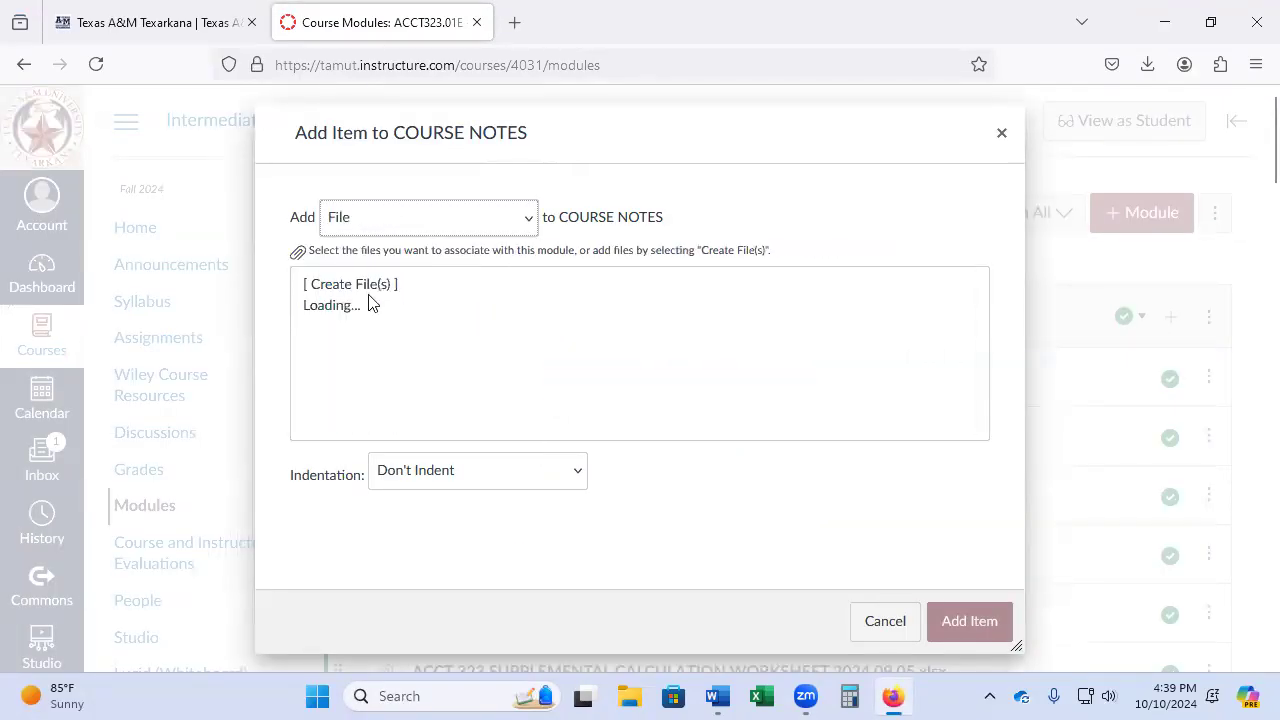
Choose ACCT 323 Handout 9.5 Chapter 19 Longform Worksheet Problem IN CLASS 2024 10 10 from the Class Notes folder as the file to upload
left_click(372, 478)
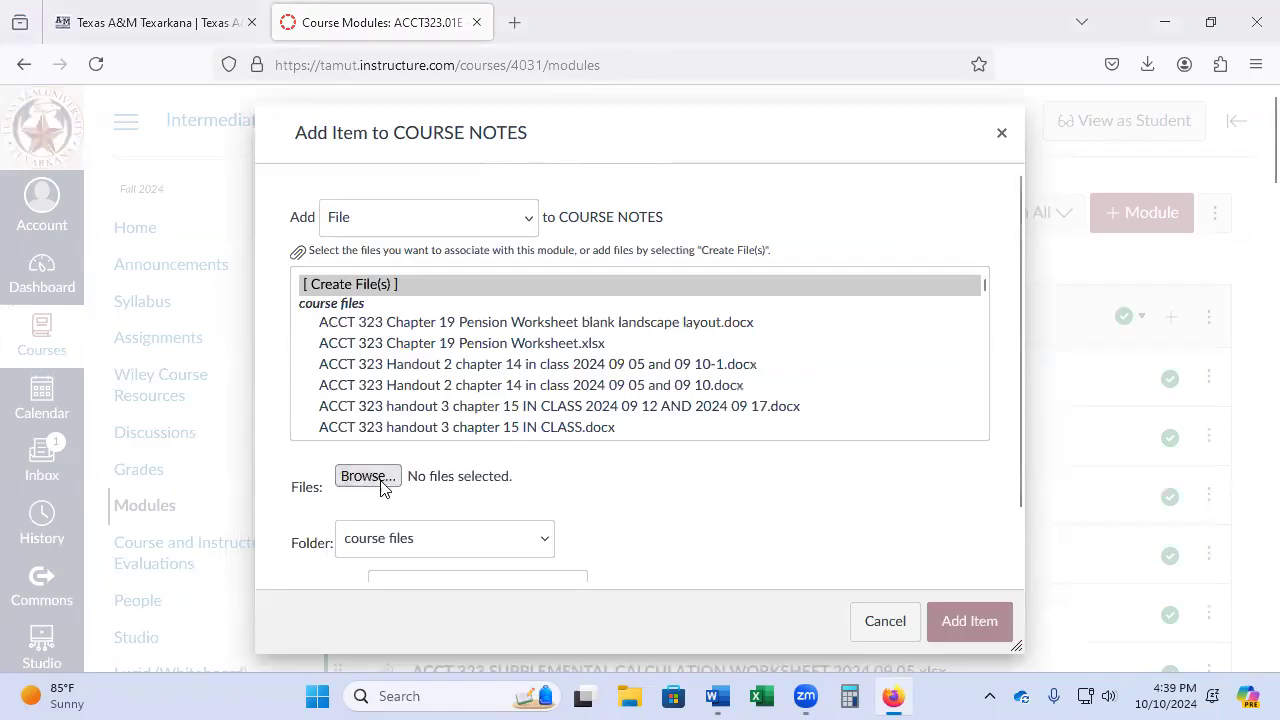
scroll(620, 415, "down", 10)
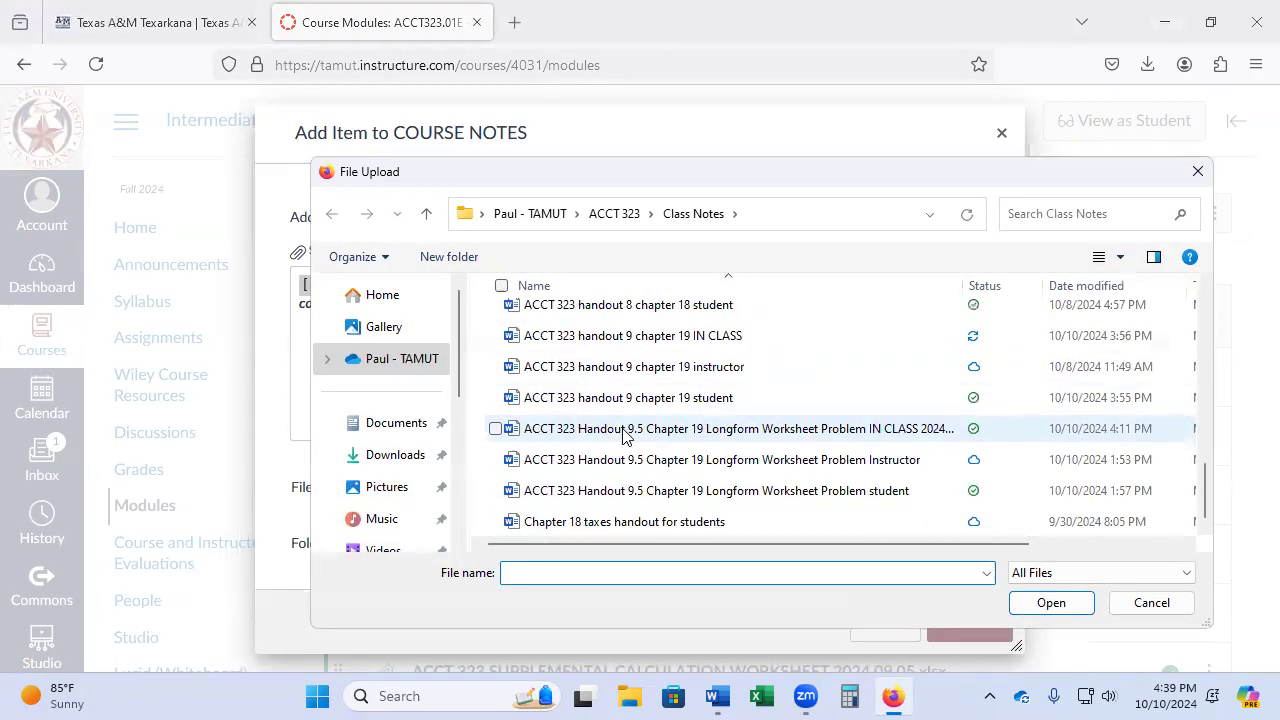
left_click(516, 428)
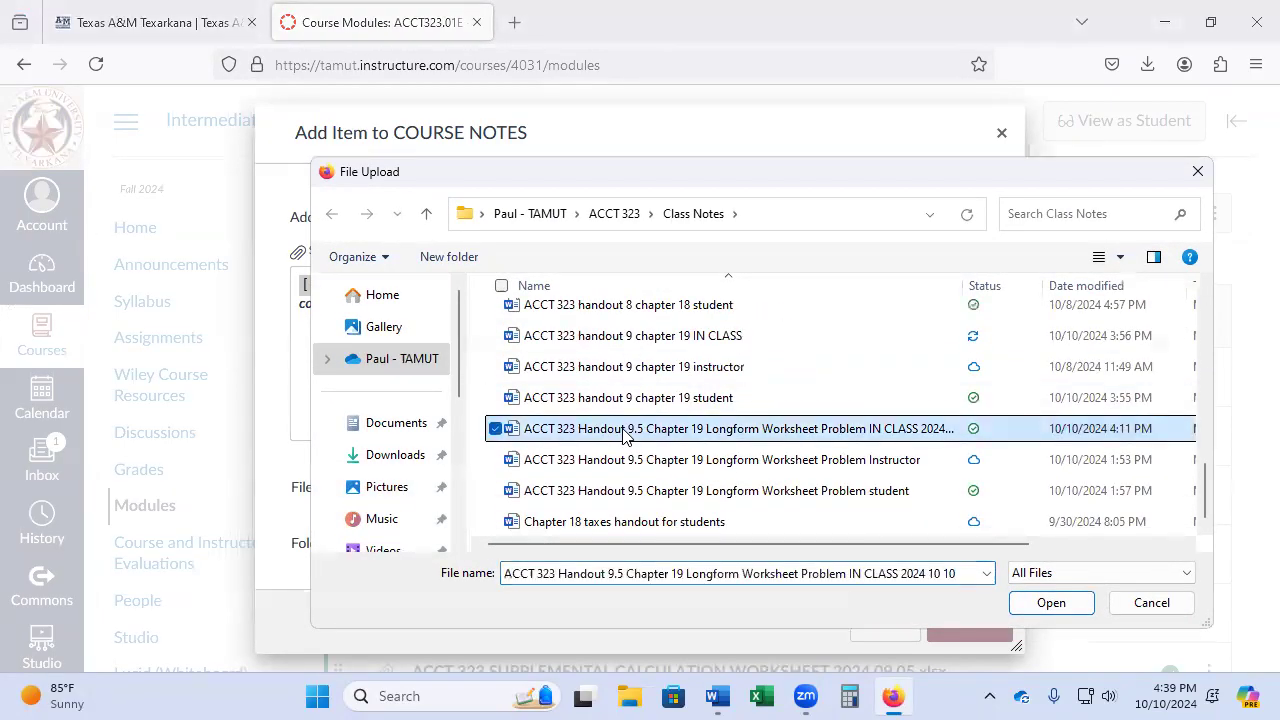
left_click(1063, 606)
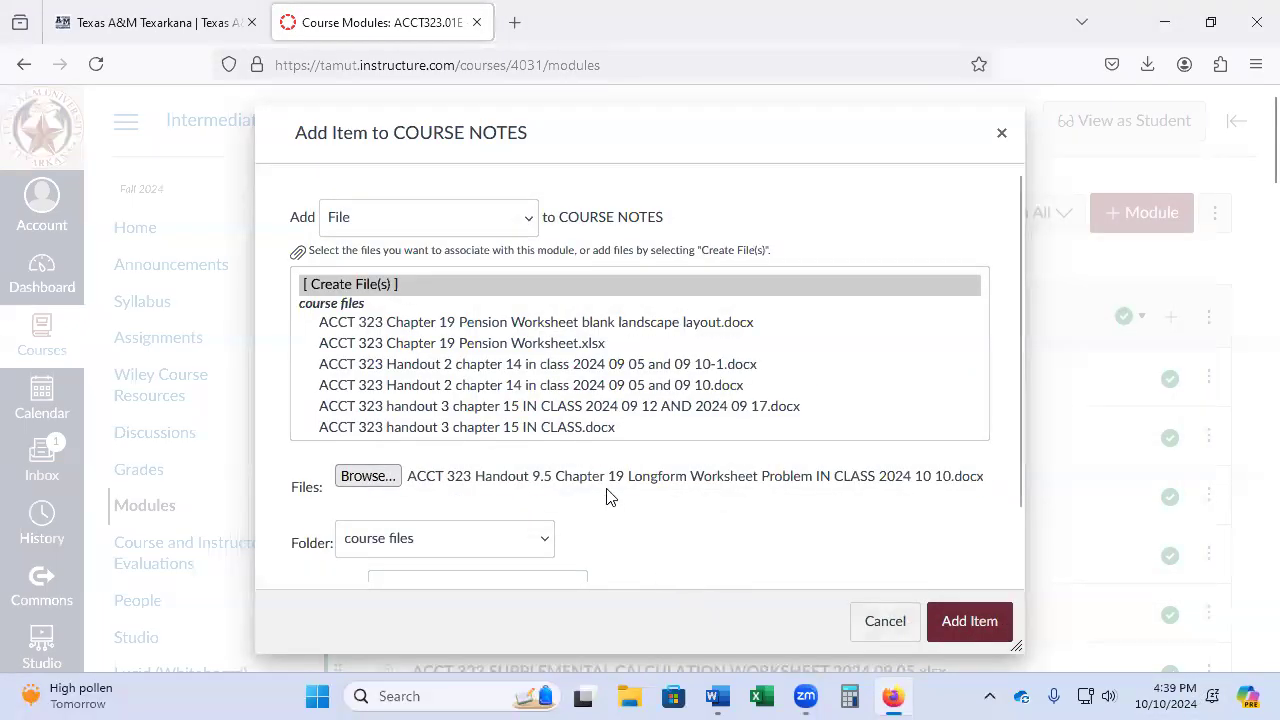
Indent the new file 1 level, add it to the COURSE NOTES module and check its entry in the module list
scroll(606, 494, "down", 2)
left_click(572, 520)
left_click(546, 580)
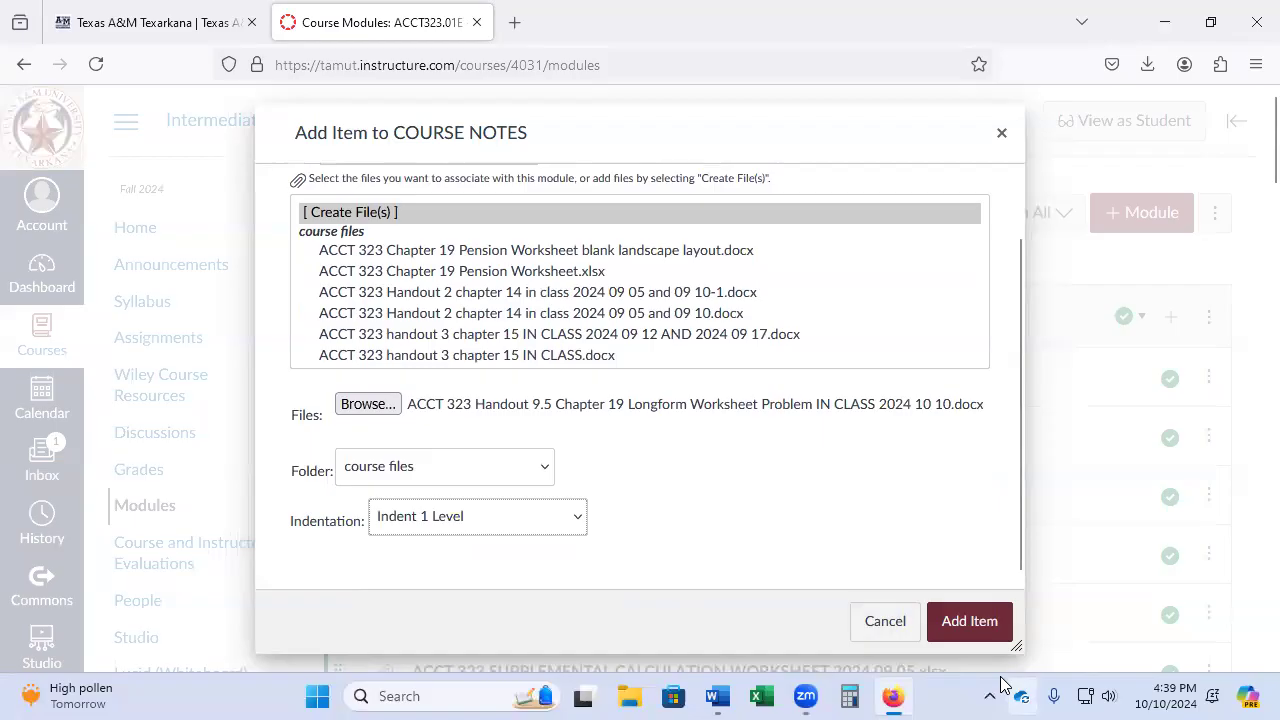
left_click(972, 622)
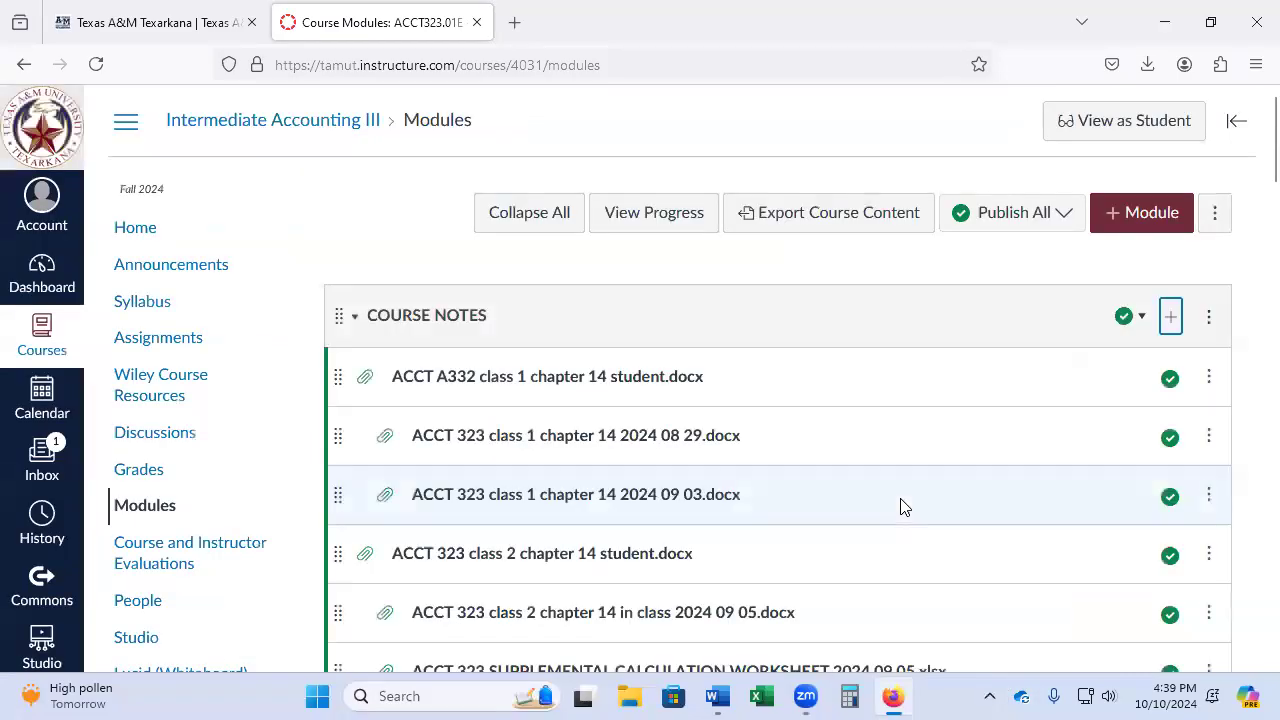
scroll(903, 509, "down", 10)
scroll(900, 507, "down", 4)
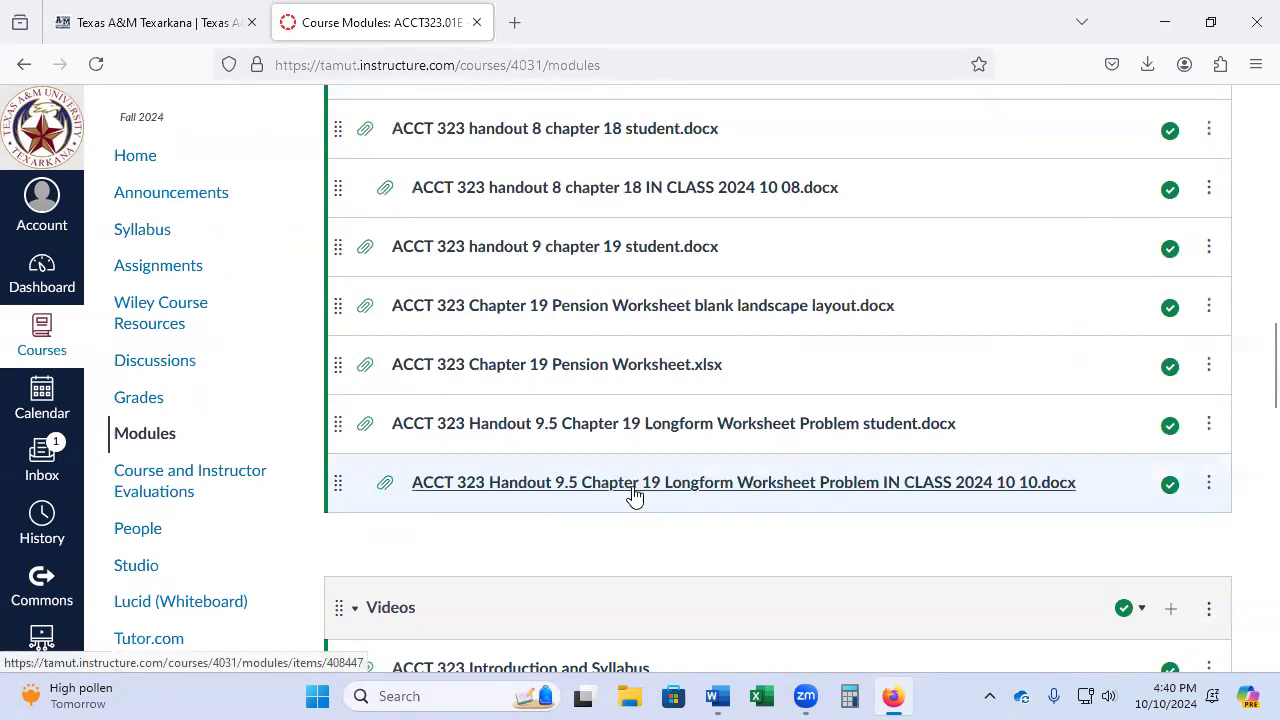
Switch to the Word document ACCT 323 handout 9 chapter 19 IN CLASS and place the cursor after choice a of practice question 1
scroll(629, 518, "up", 1)
scroll(628, 520, "up", 8)
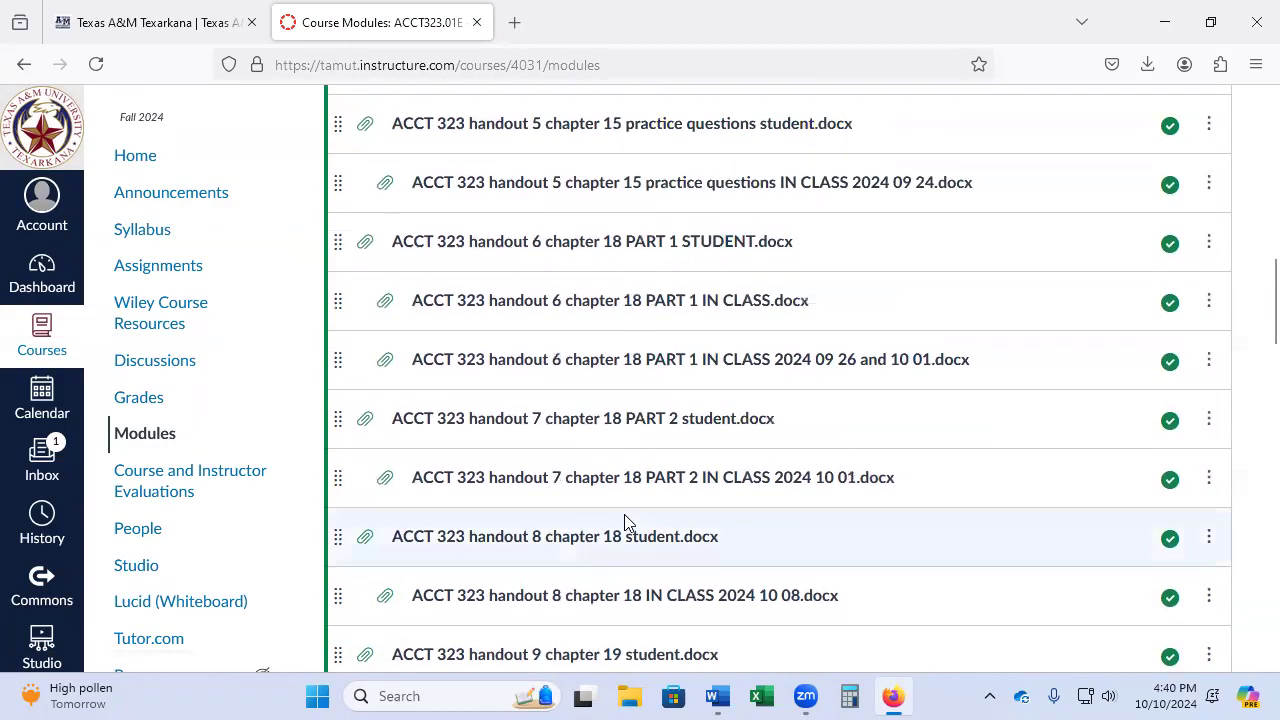
left_click(718, 696)
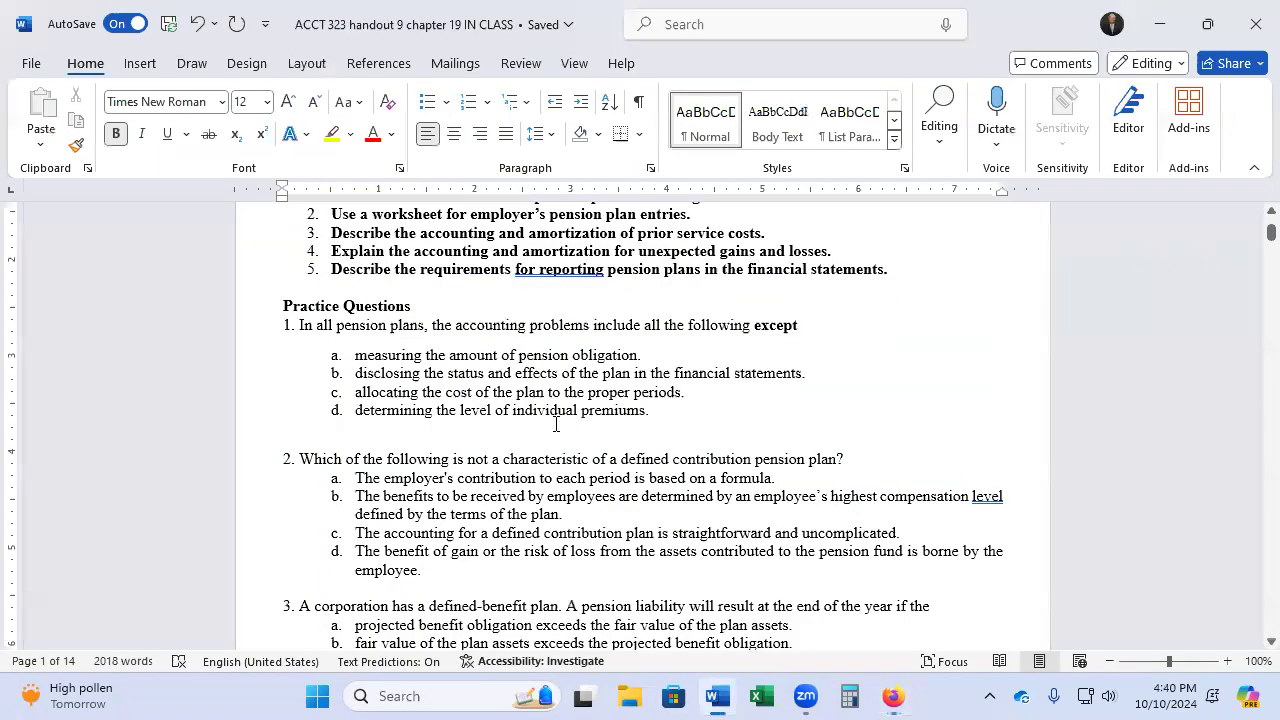
scroll(518, 408, "down", 6)
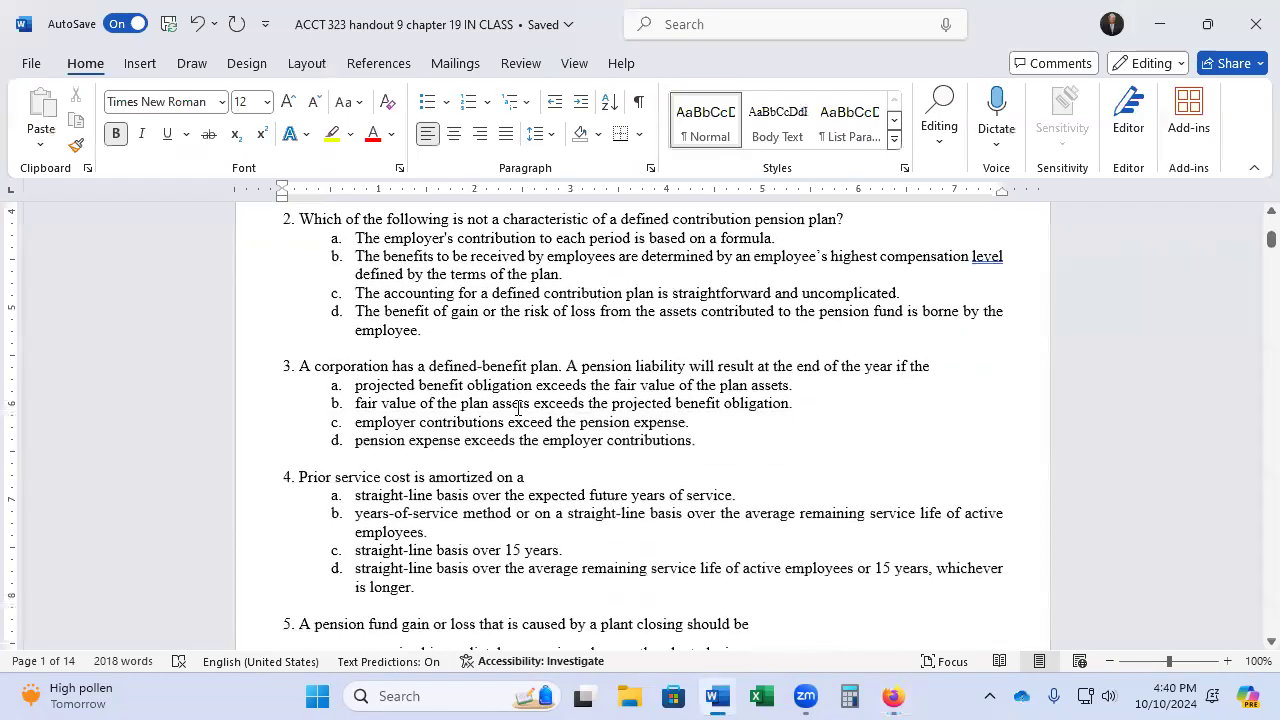
scroll(512, 404, "up", 3)
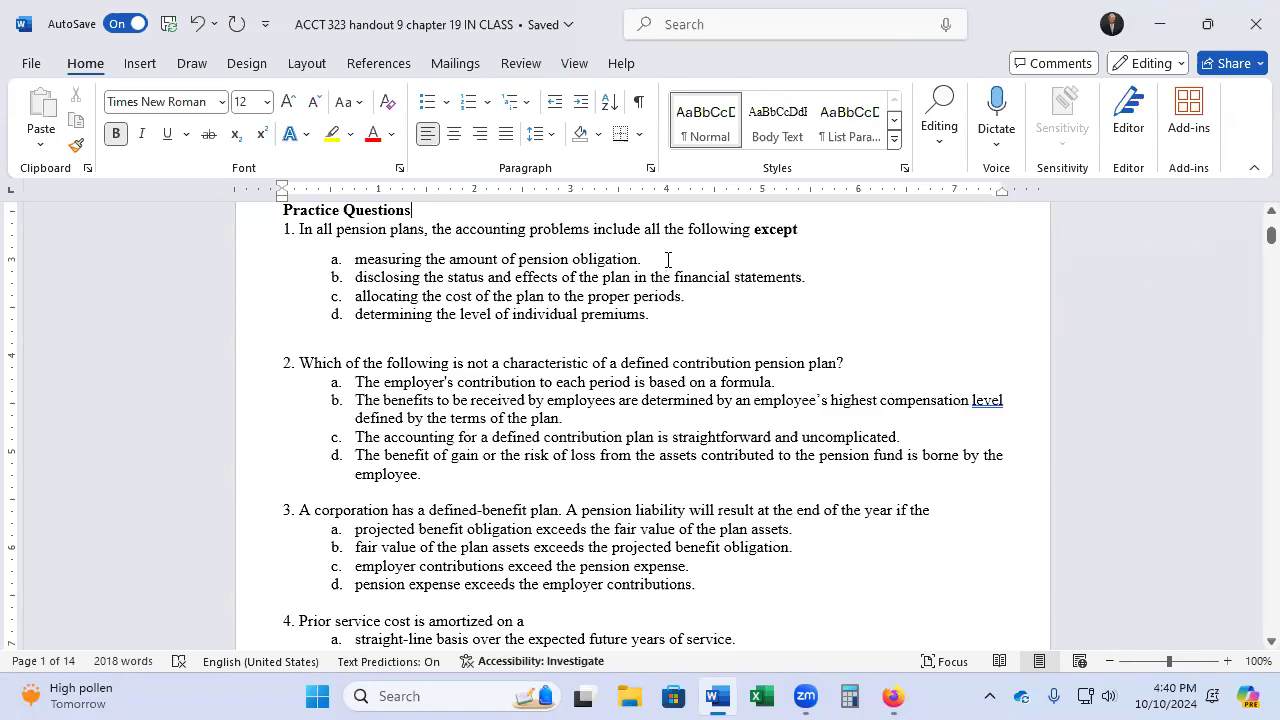
left_click(668, 260)
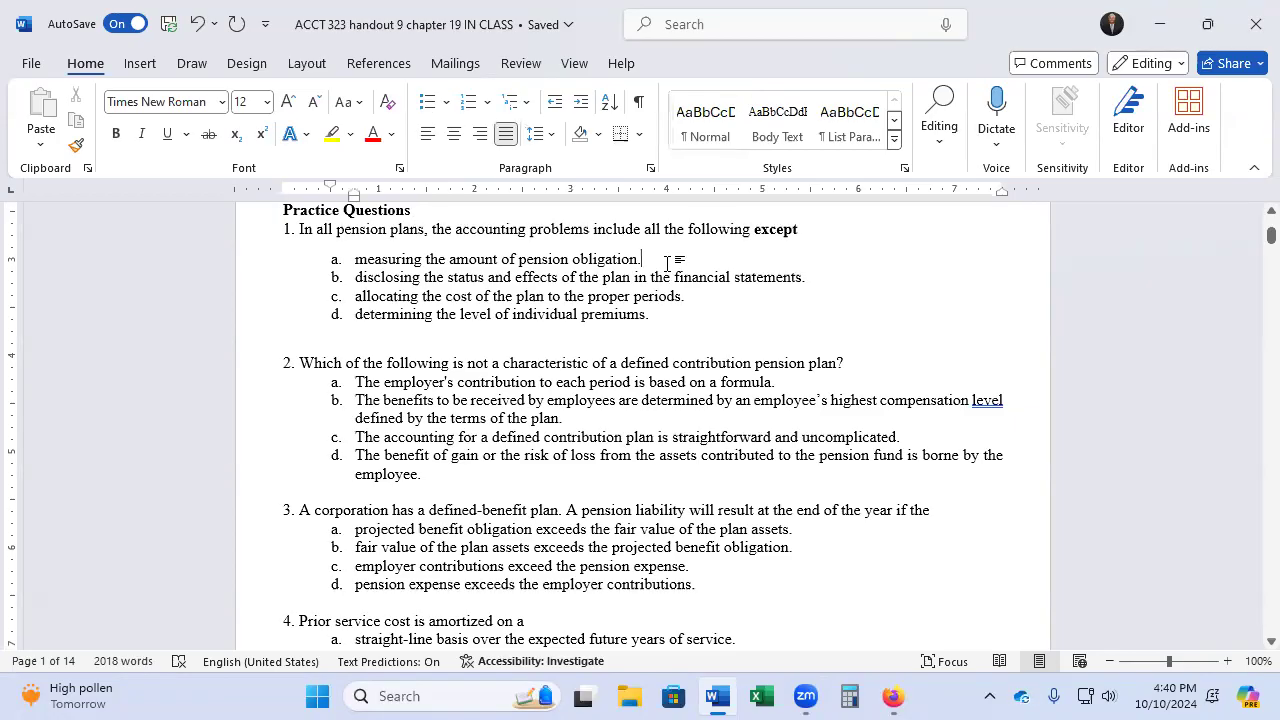